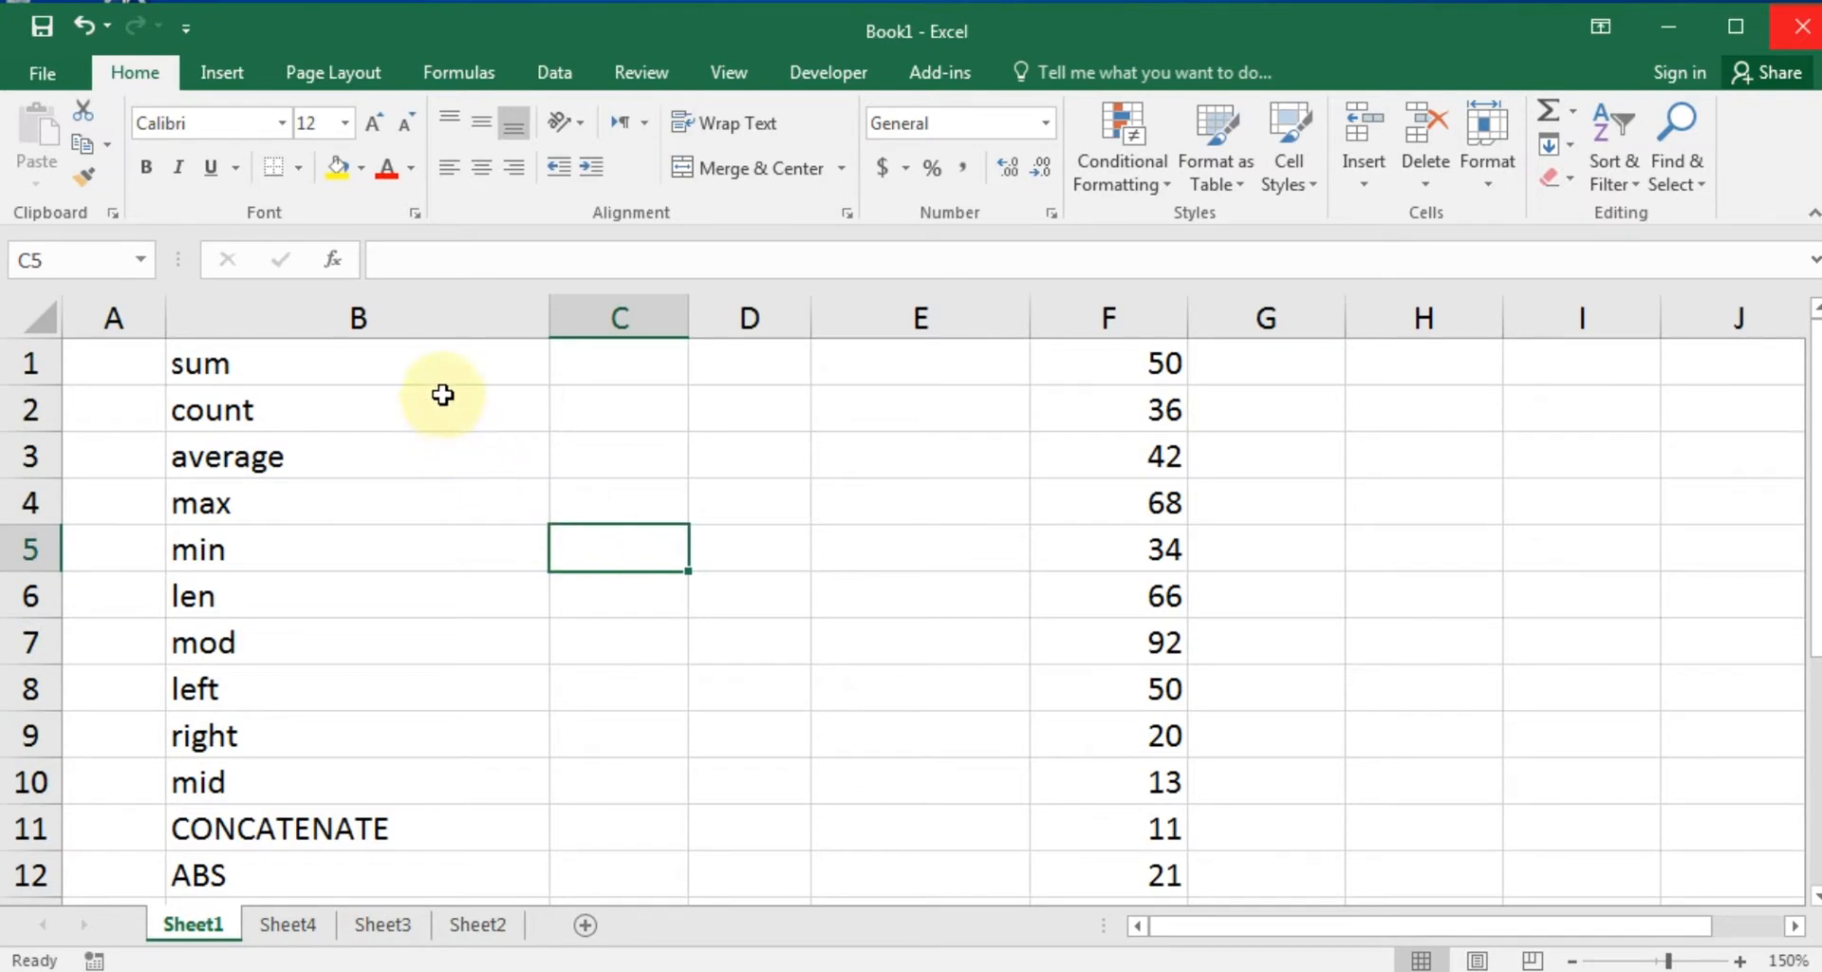
Look over the list of function names in B1:B12 and check whether it continues below row 12.
drag(447, 359, 447, 699)
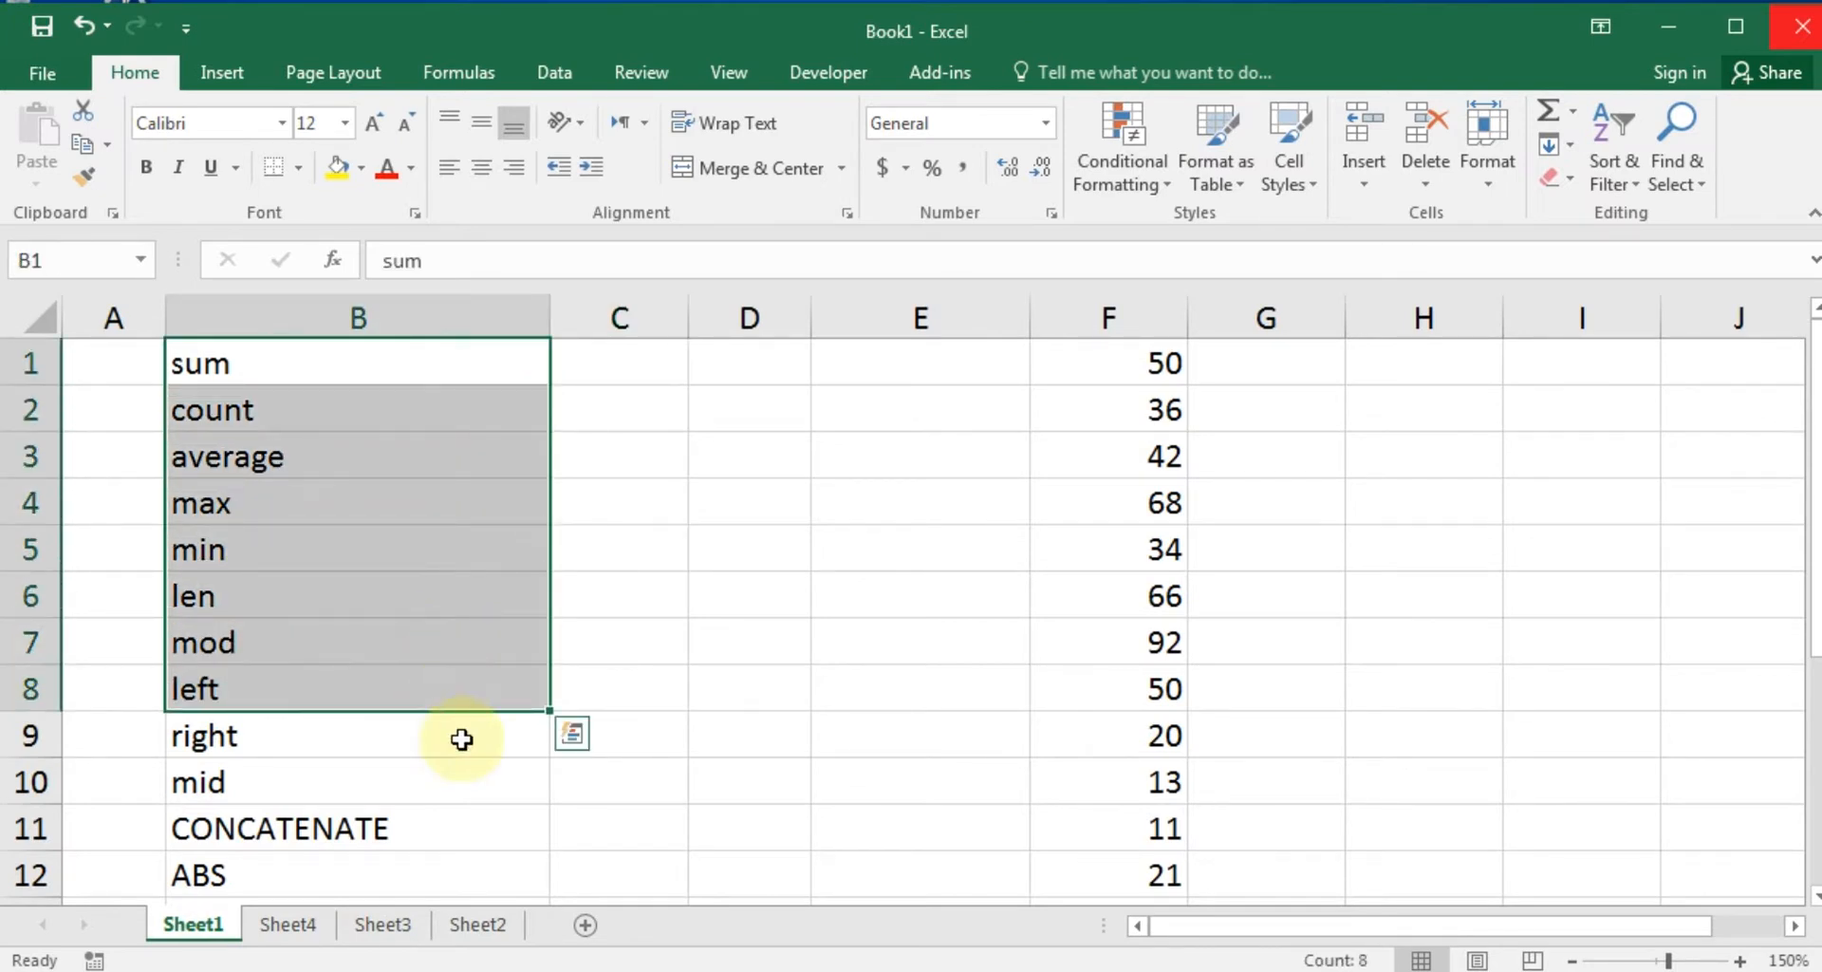
click(606, 634)
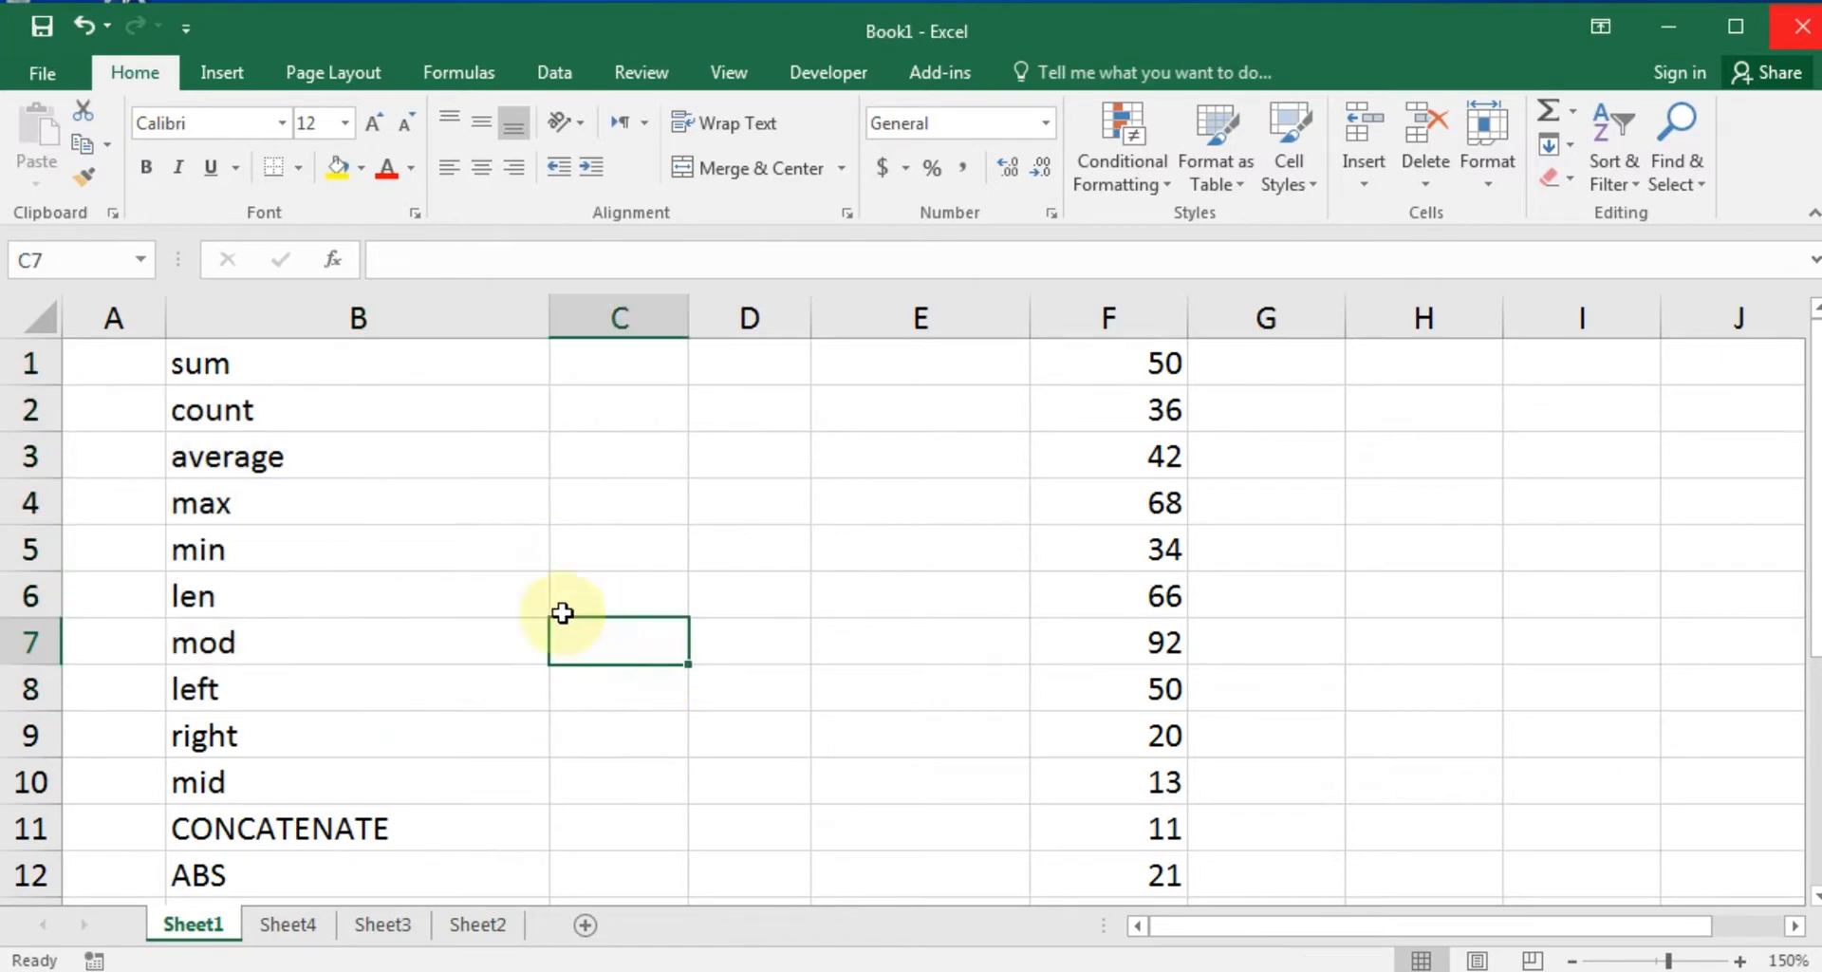
drag(300, 354, 376, 885)
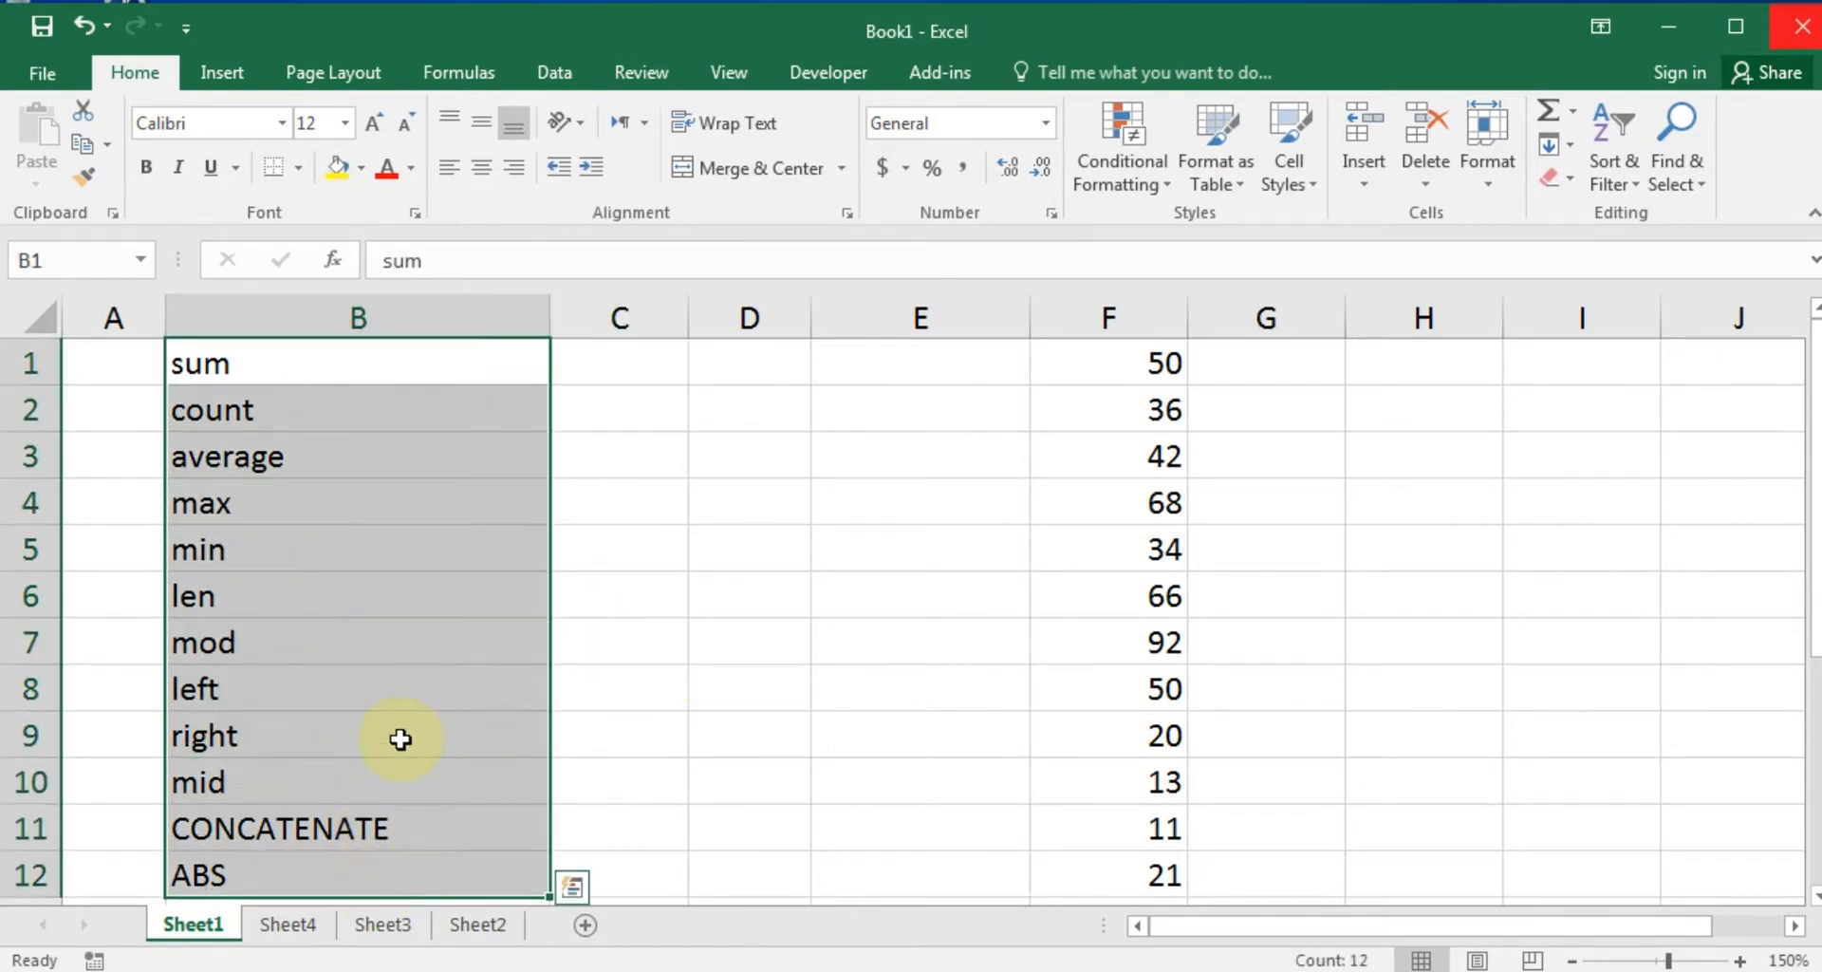
scroll(399, 740, down, 2)
scroll(380, 580, down, 2)
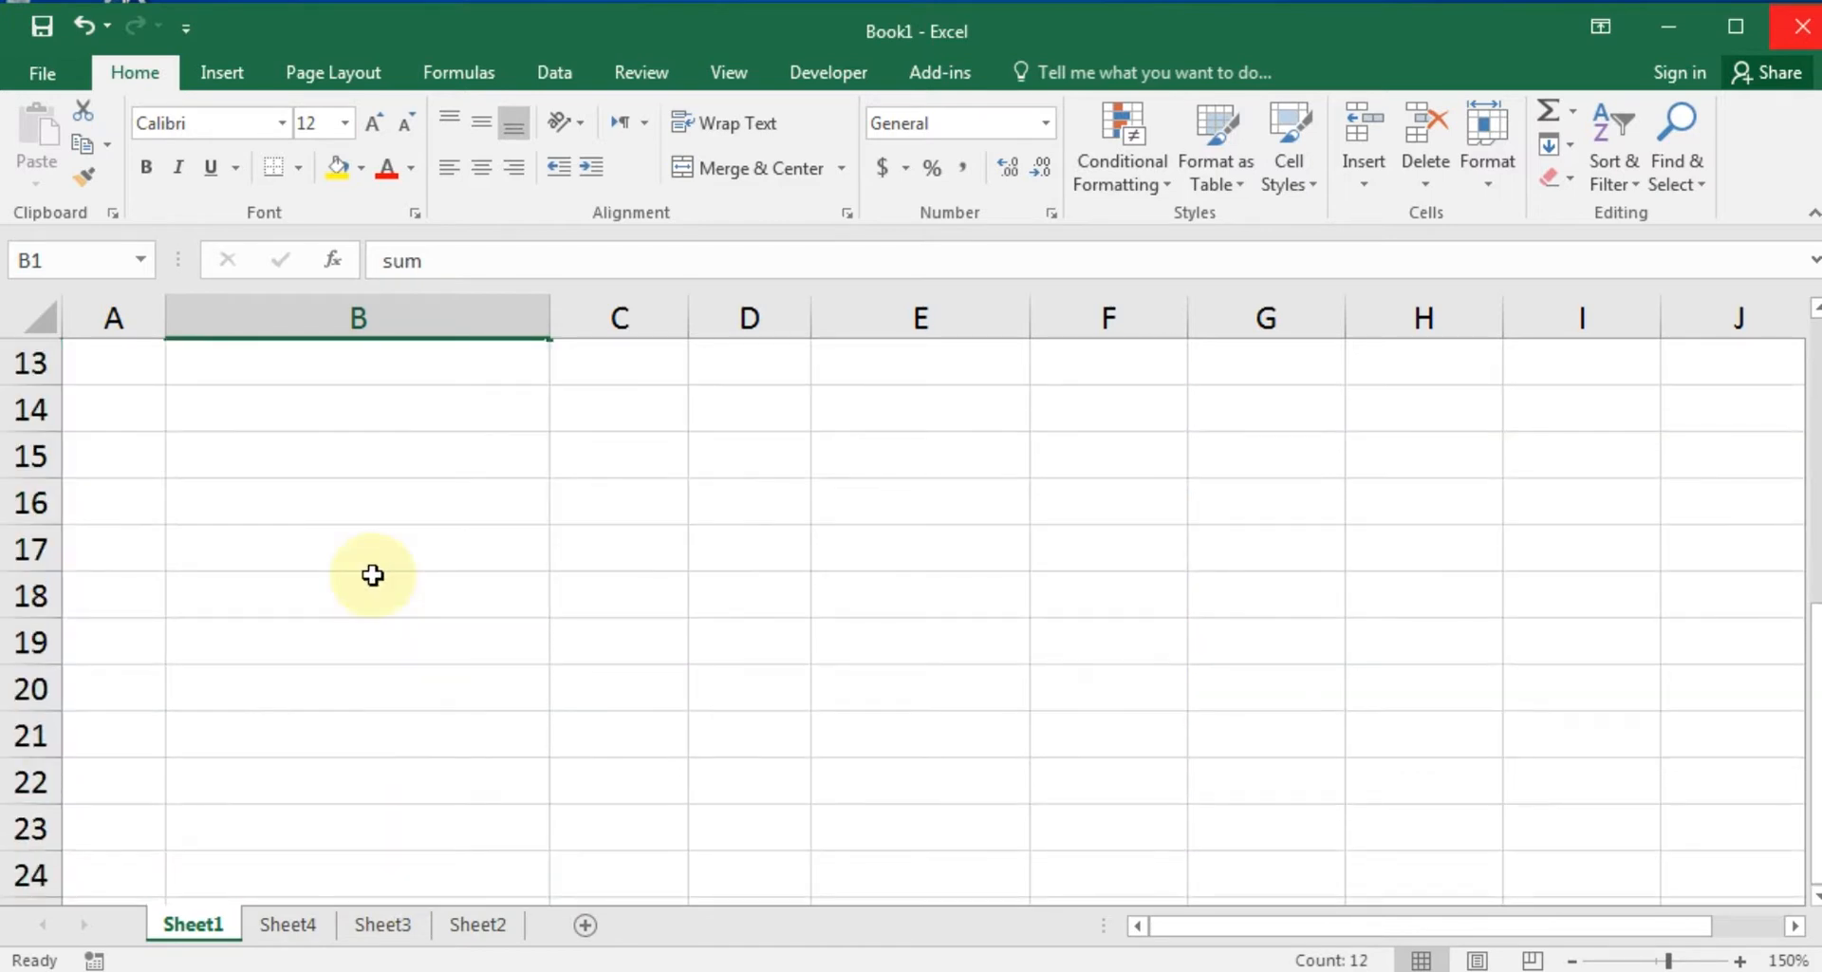
scroll(373, 575, up, 4)
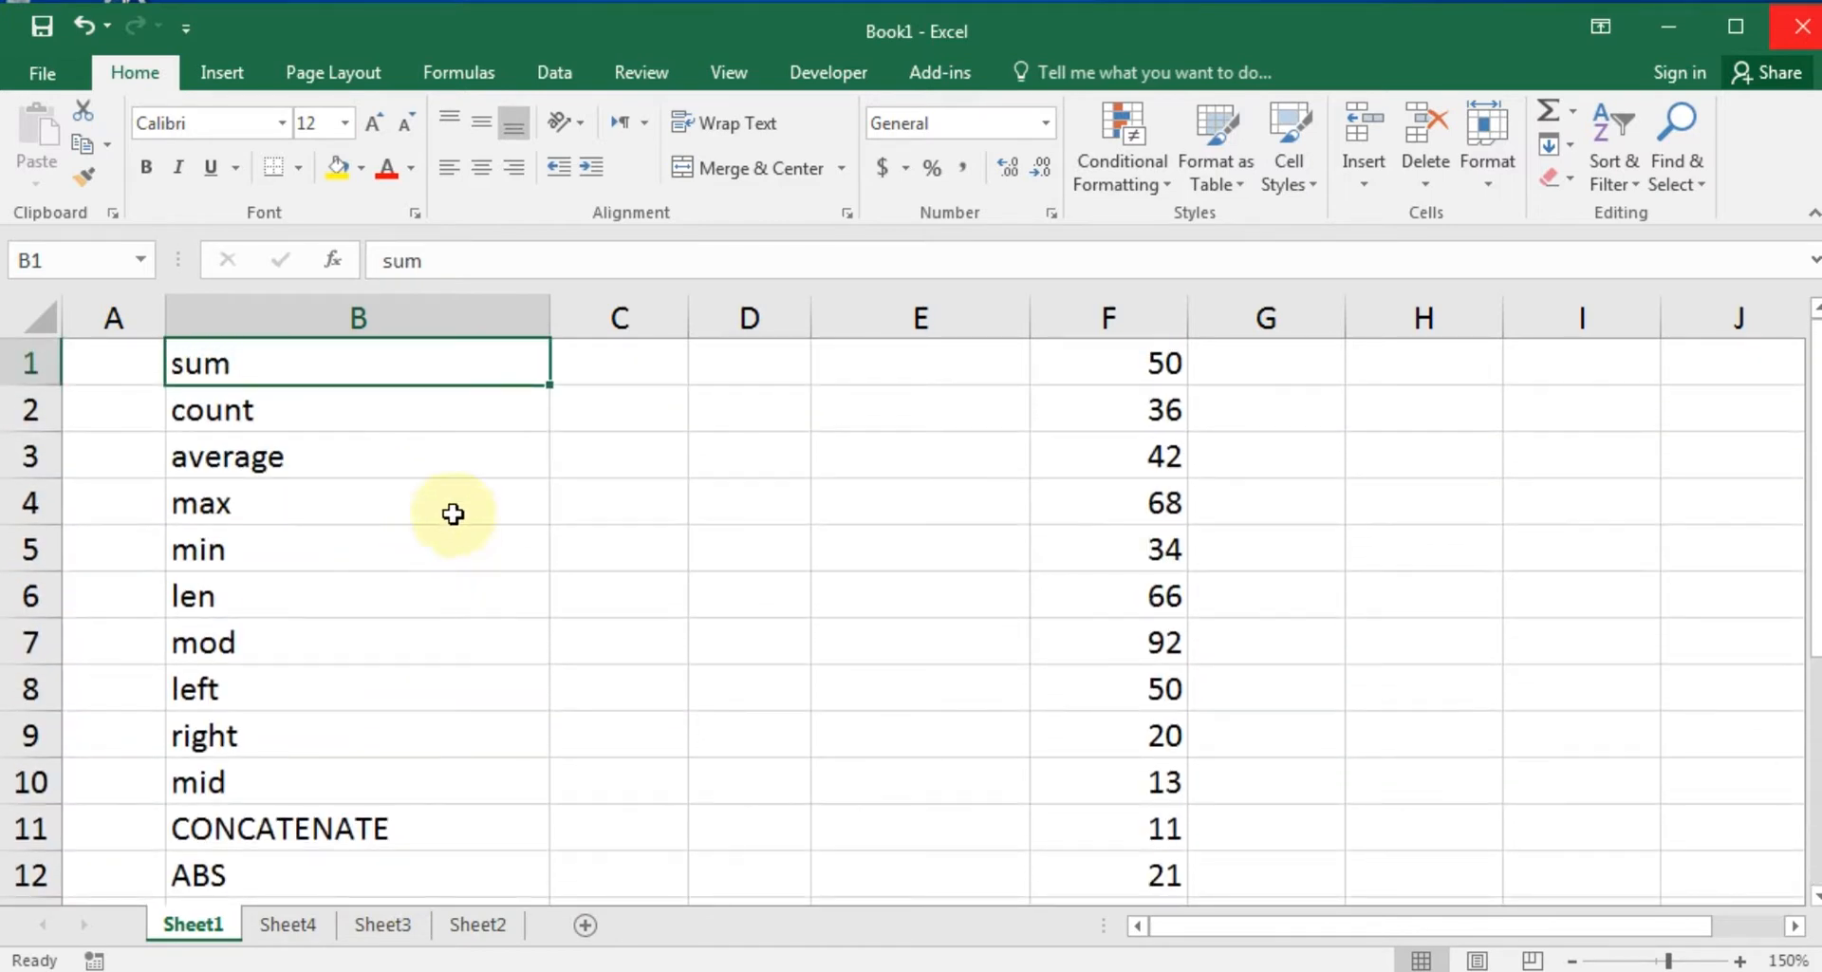
click(423, 454)
click(596, 359)
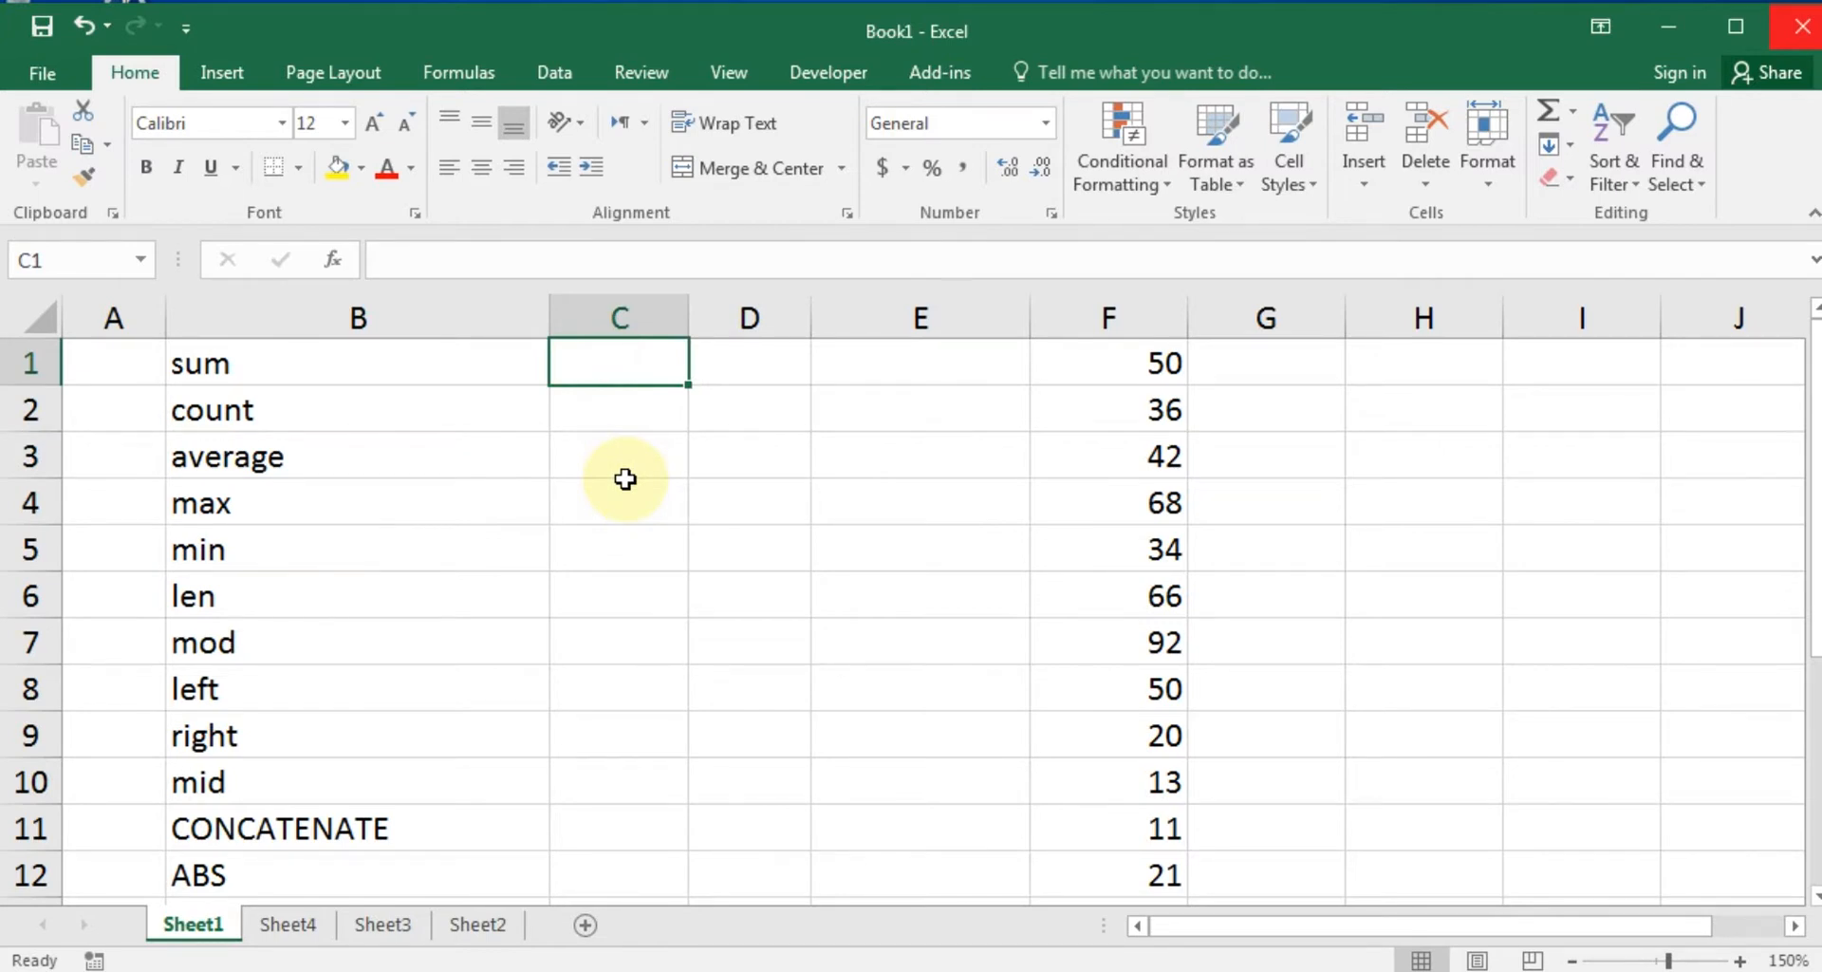
click(625, 479)
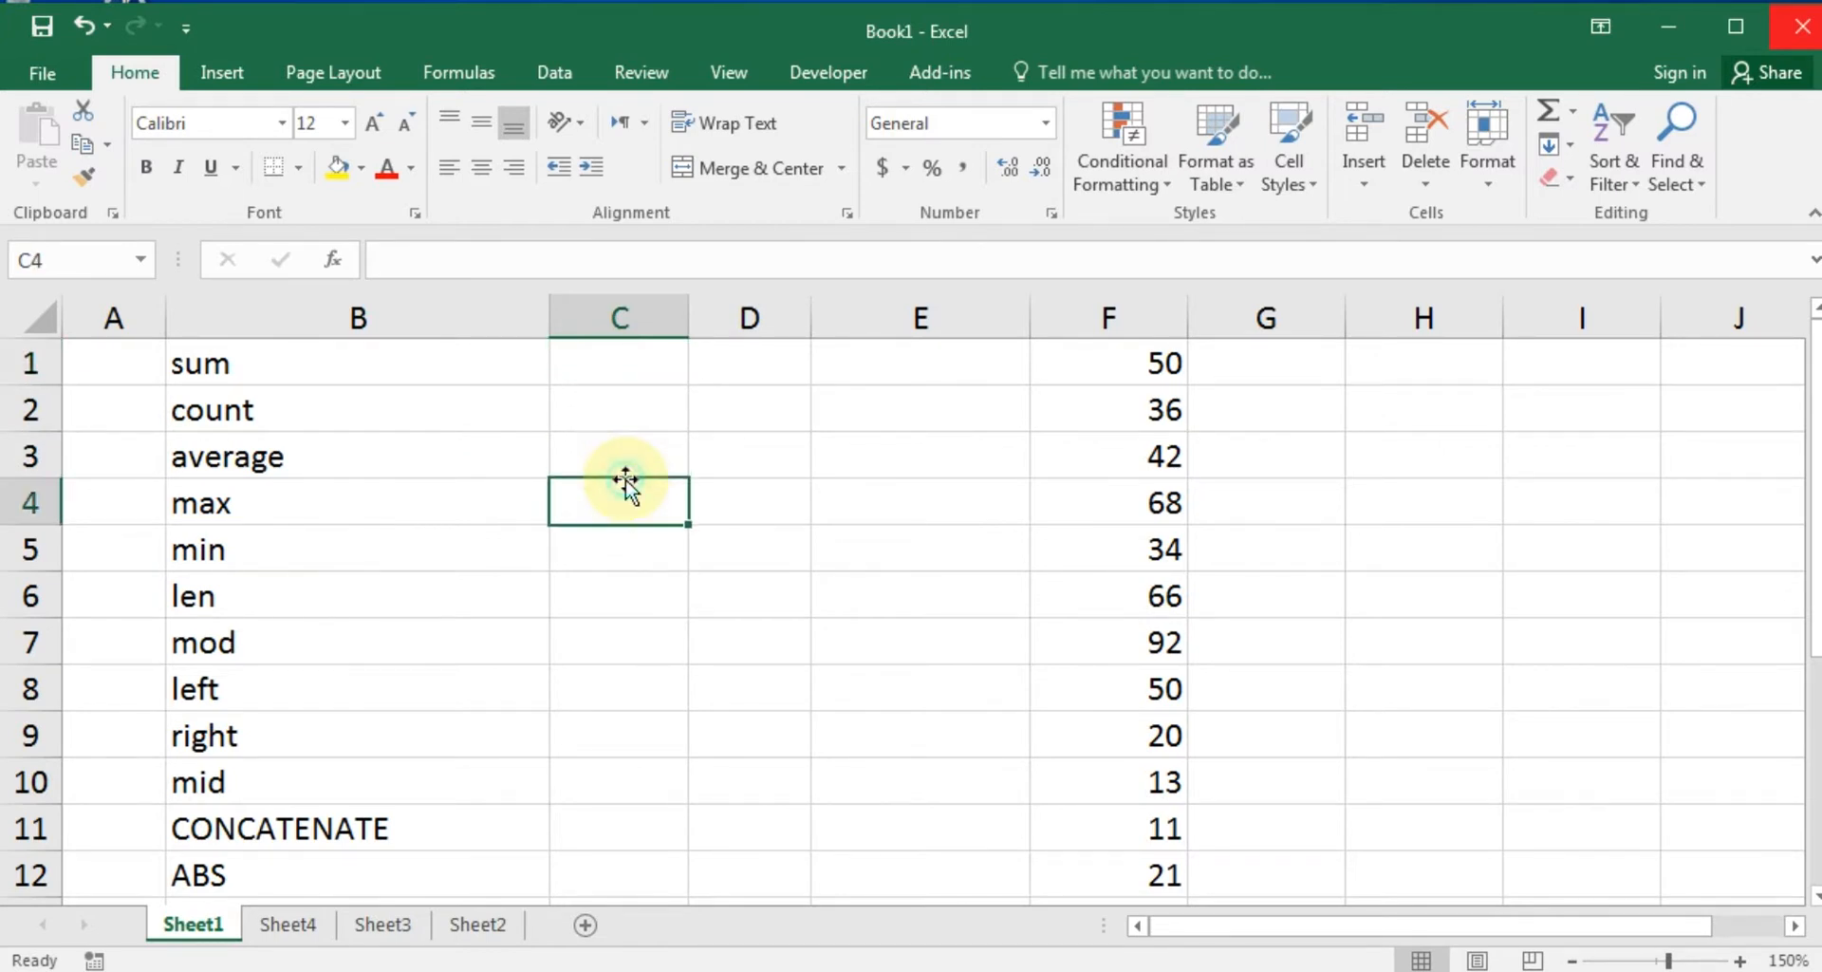
click(856, 491)
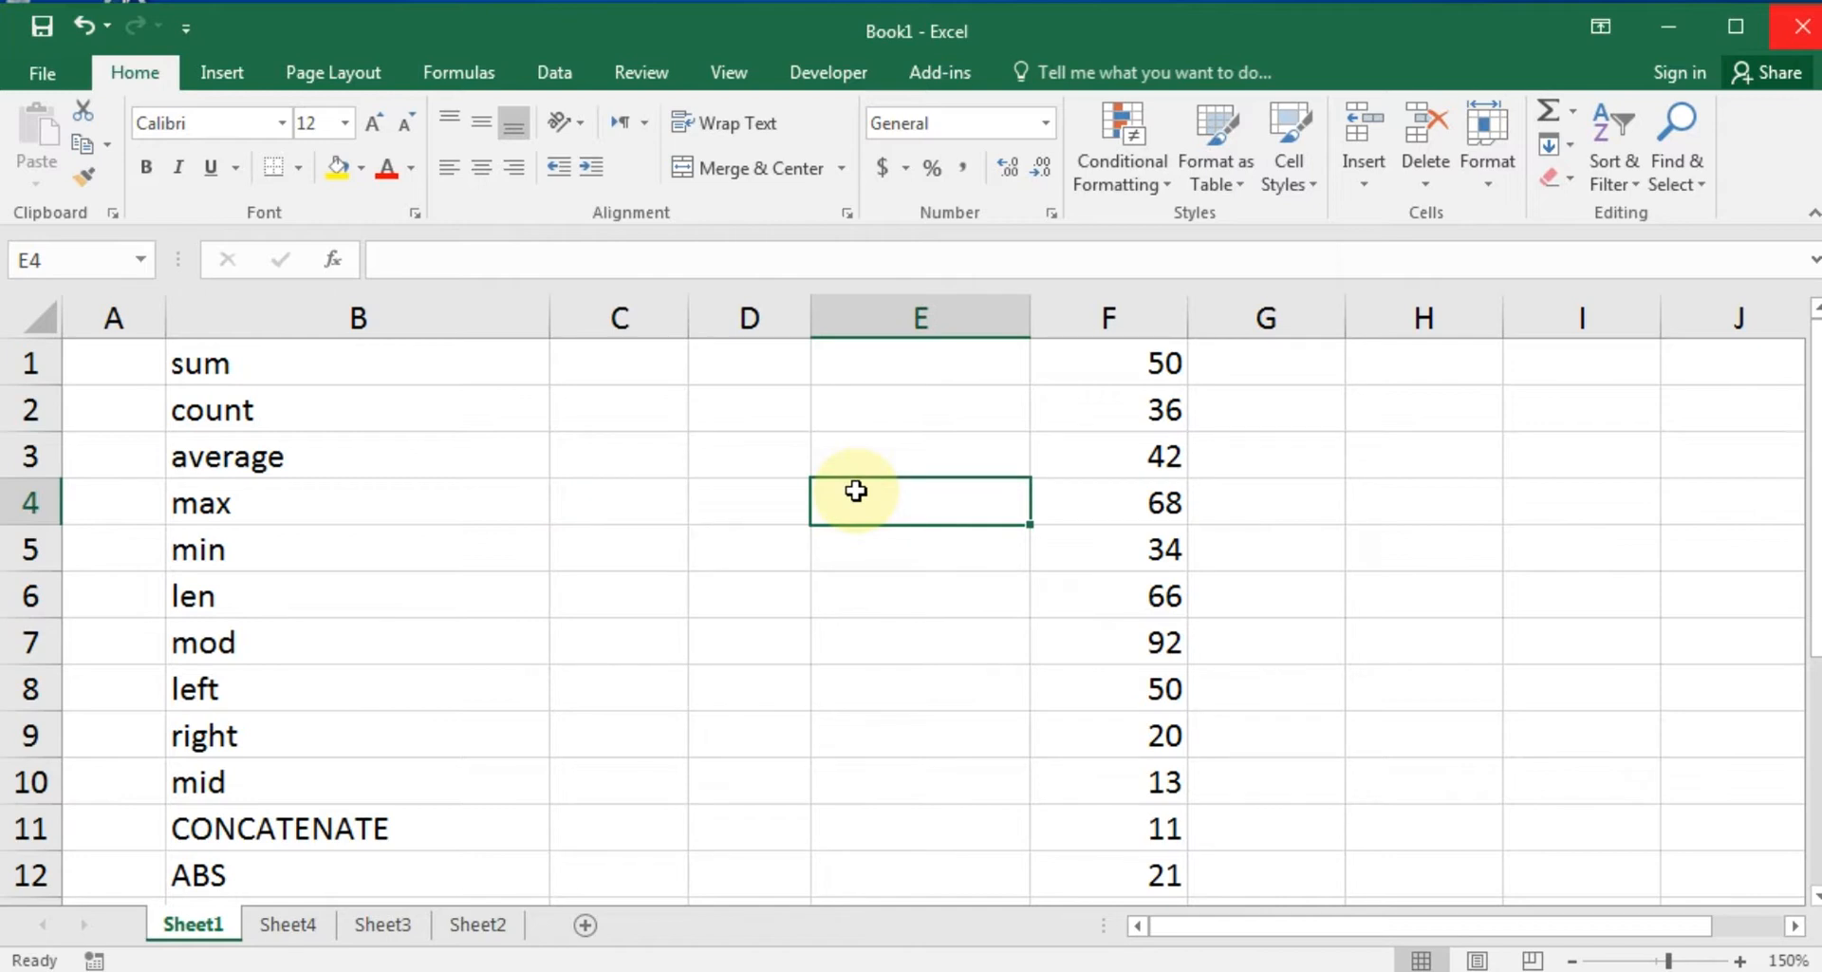
click(622, 458)
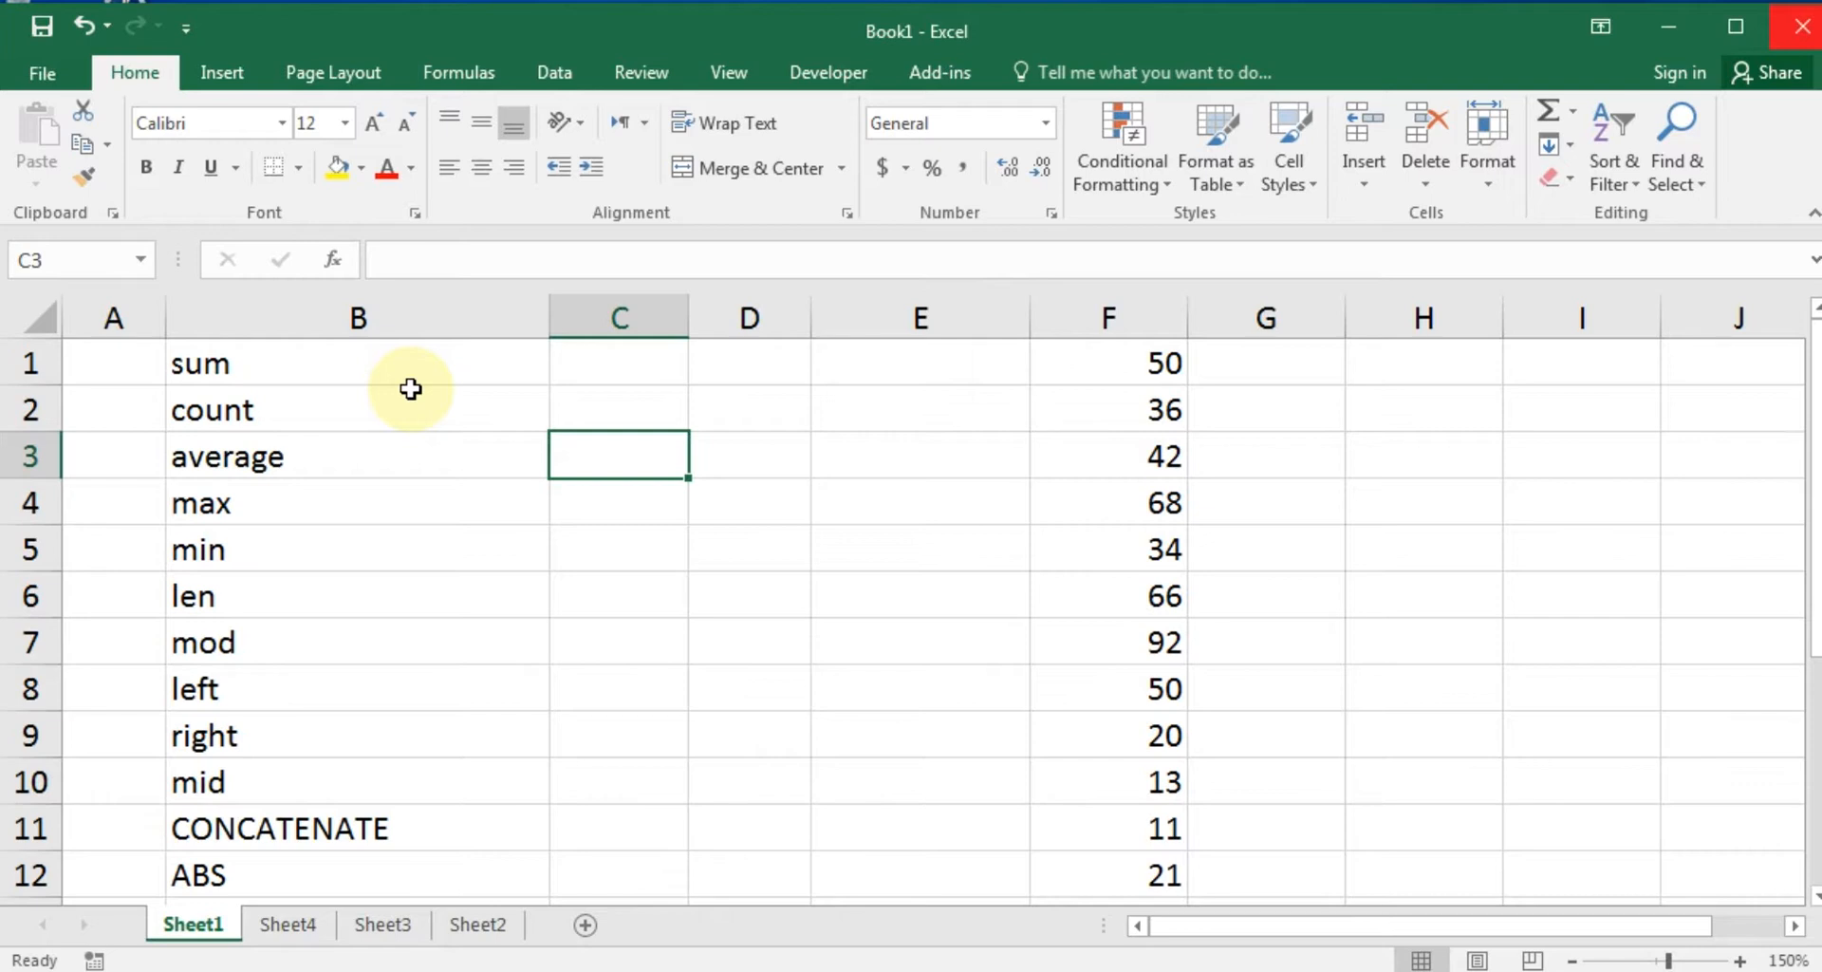
click(606, 360)
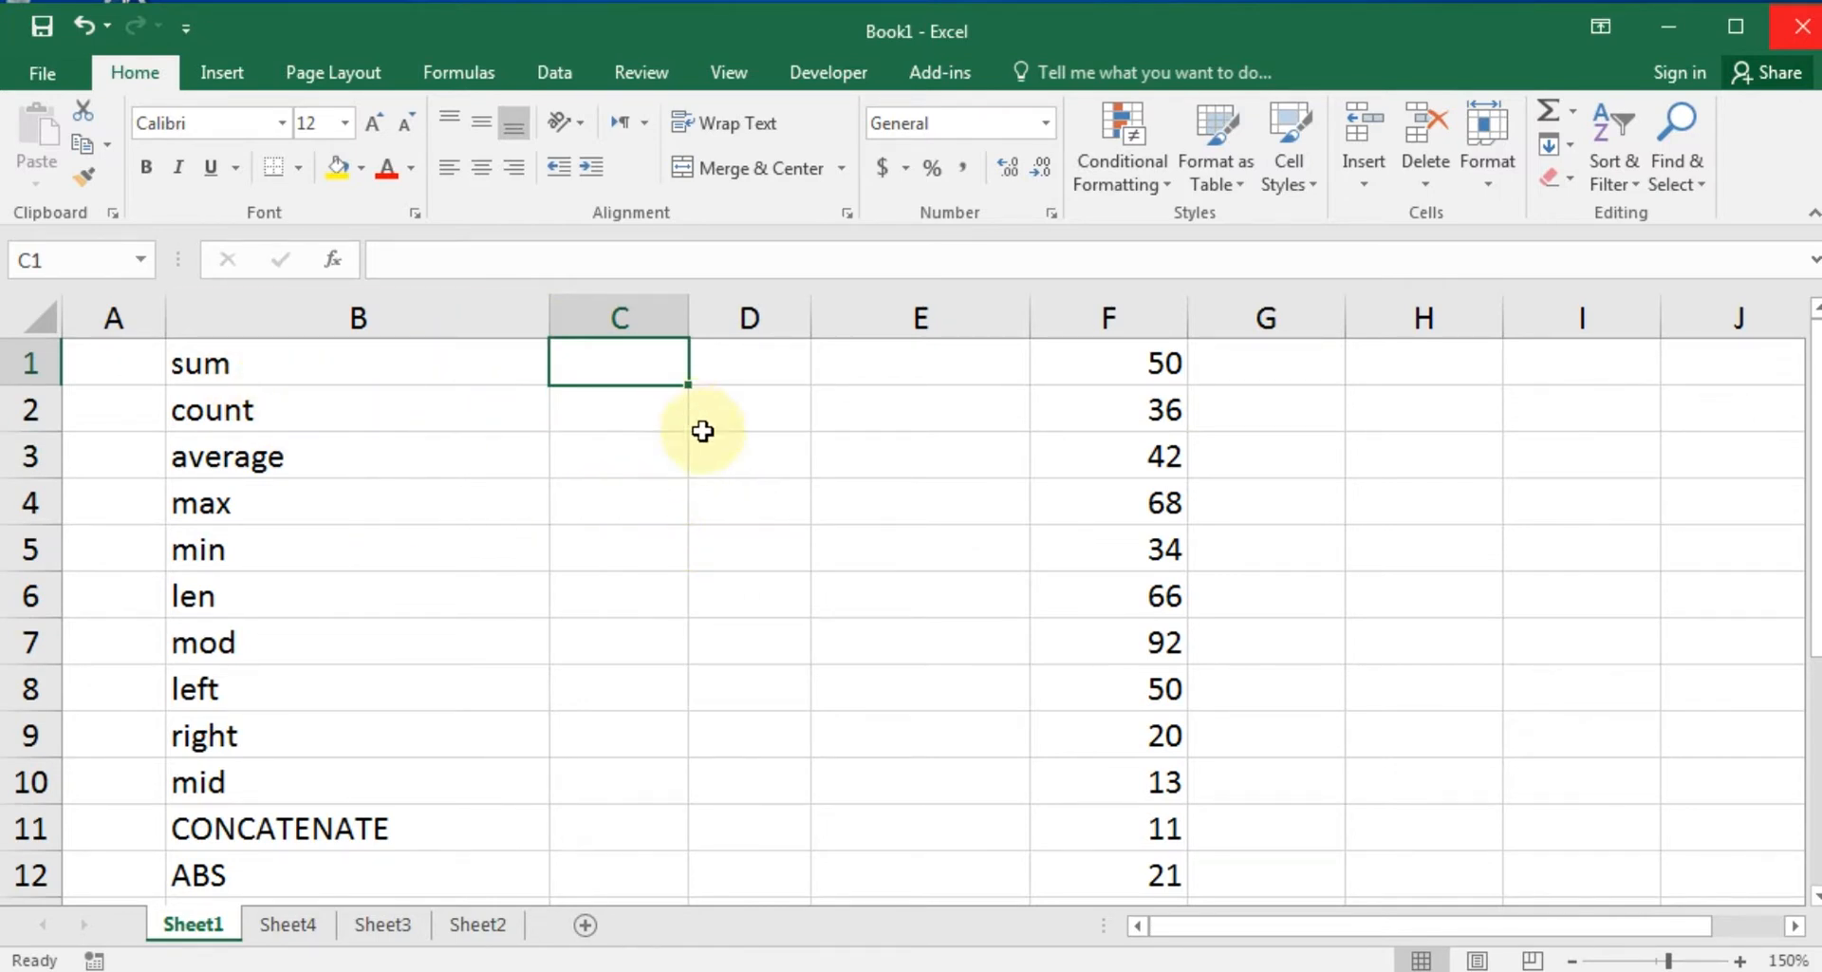
click(716, 498)
Enter a SUM formula in C1, beside the sum label, that adds the numbers in F1:F12, and check the formula.
click(623, 358)
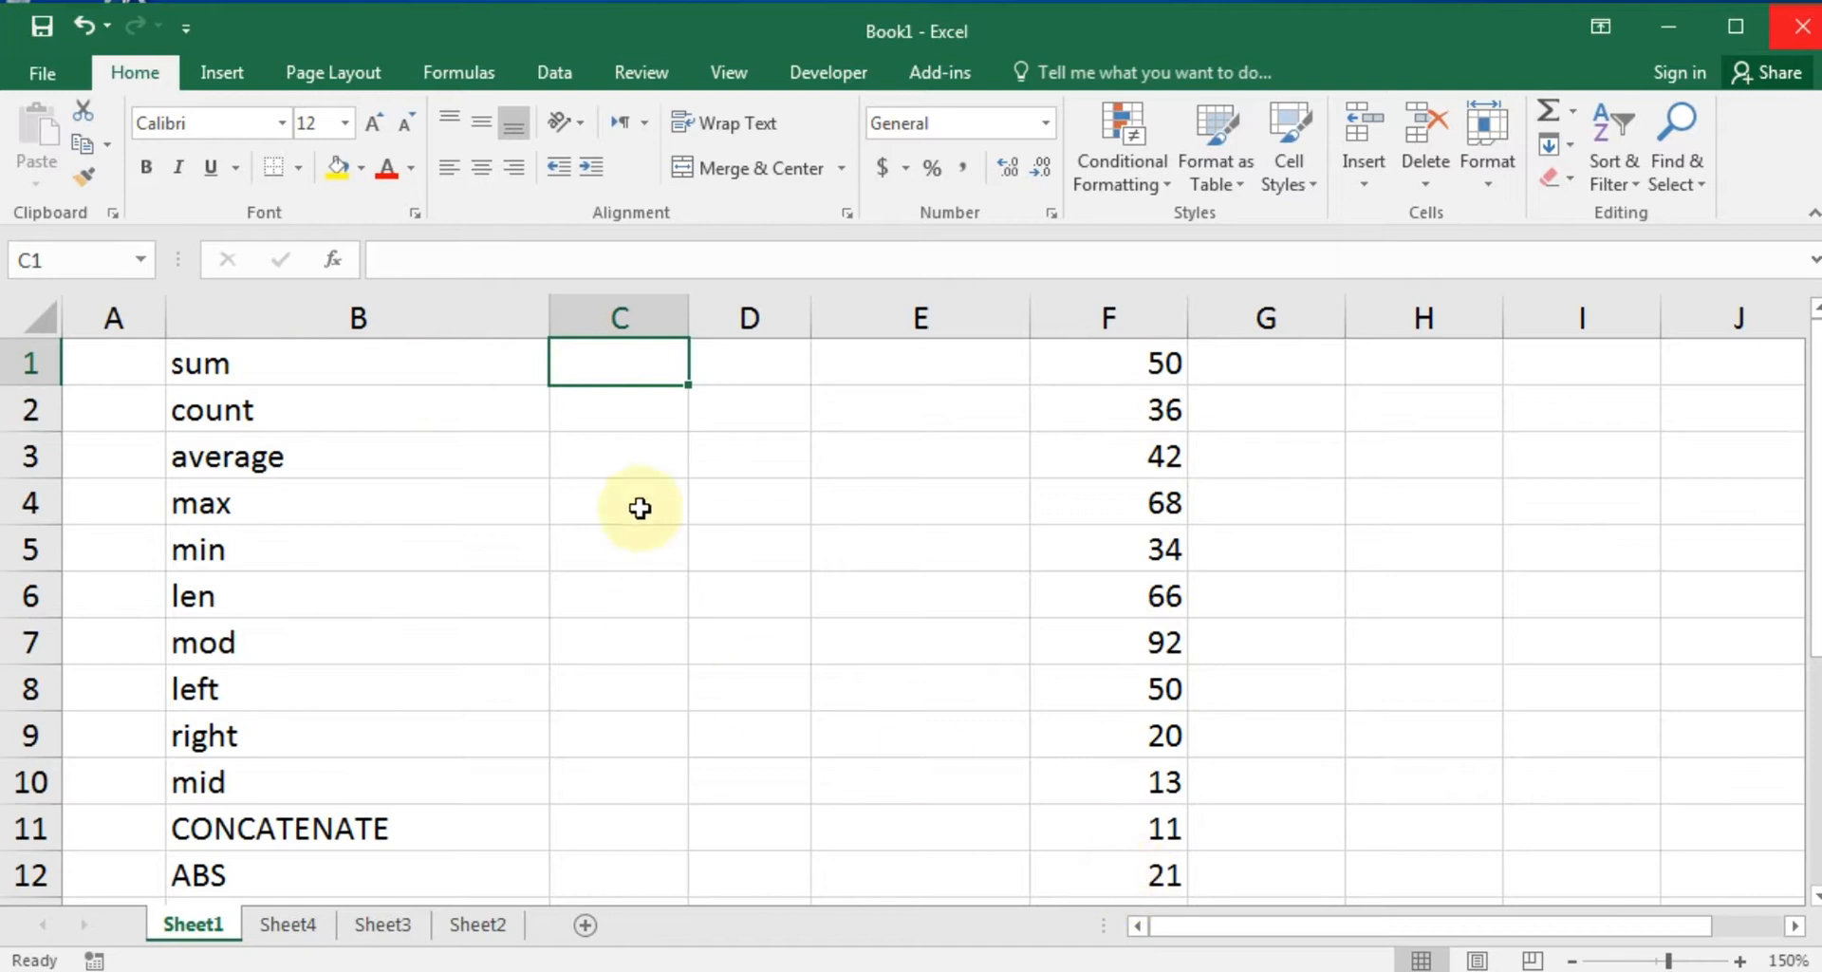
click(614, 418)
click(615, 379)
text(=)
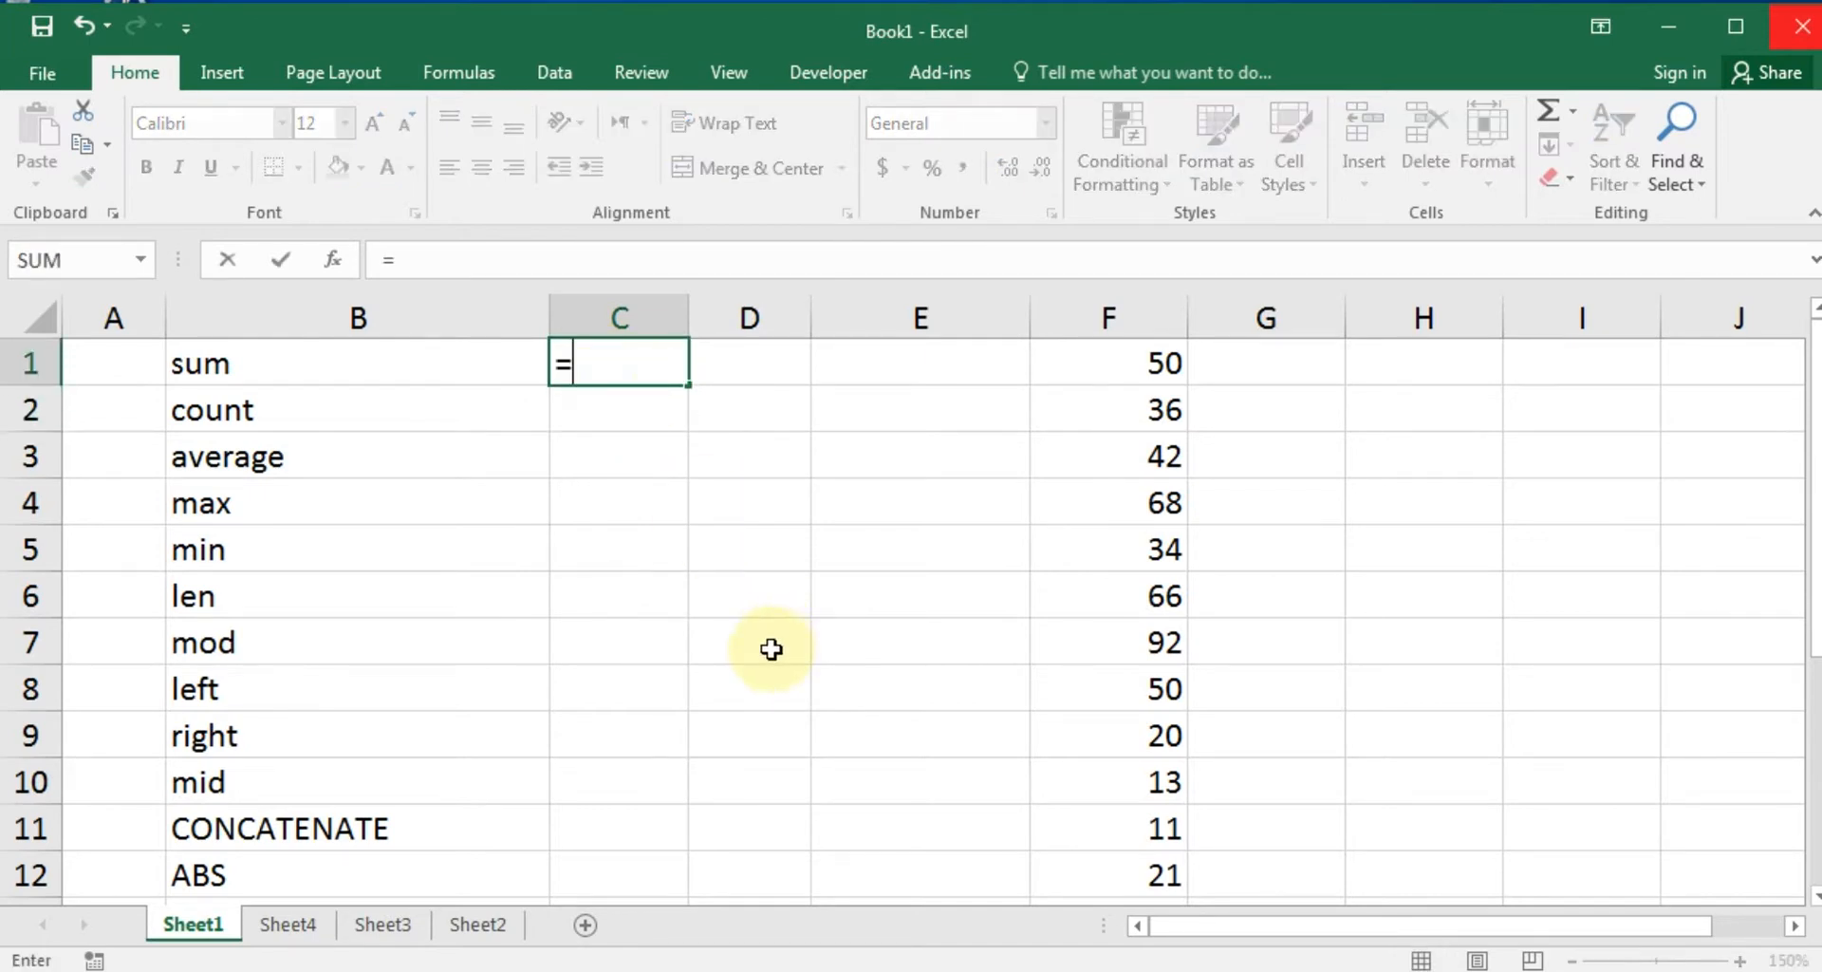
text(sum)
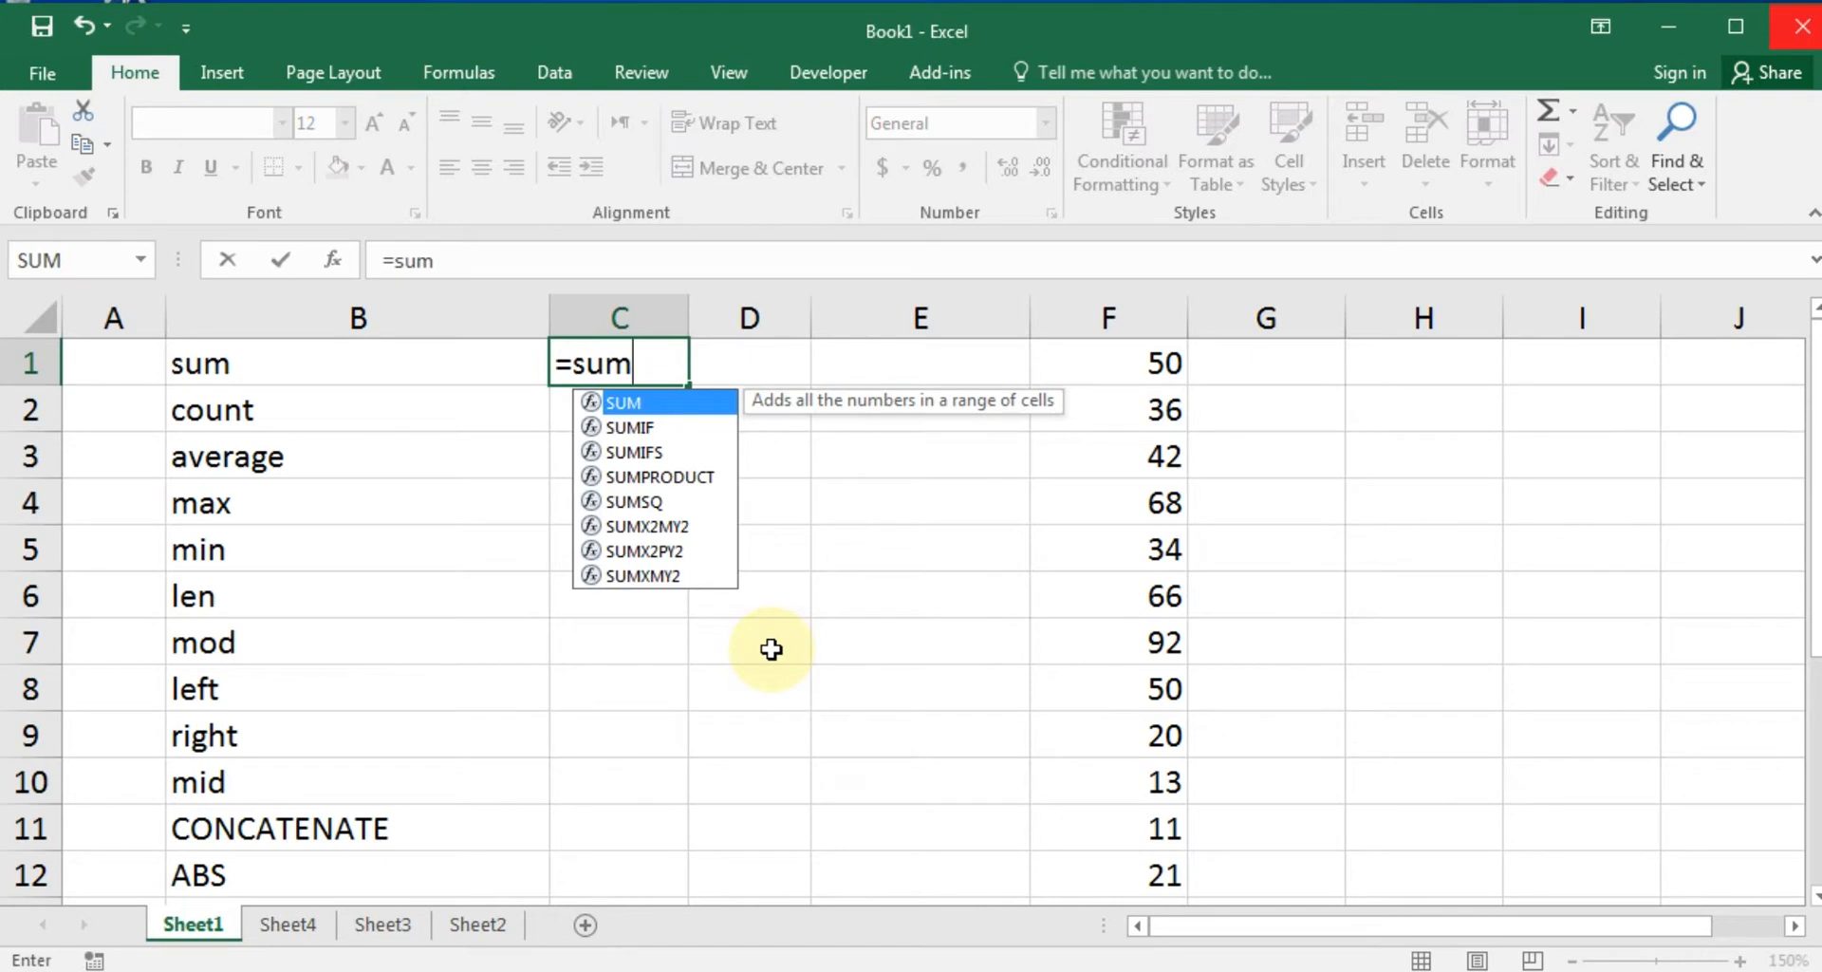
key(Tab)
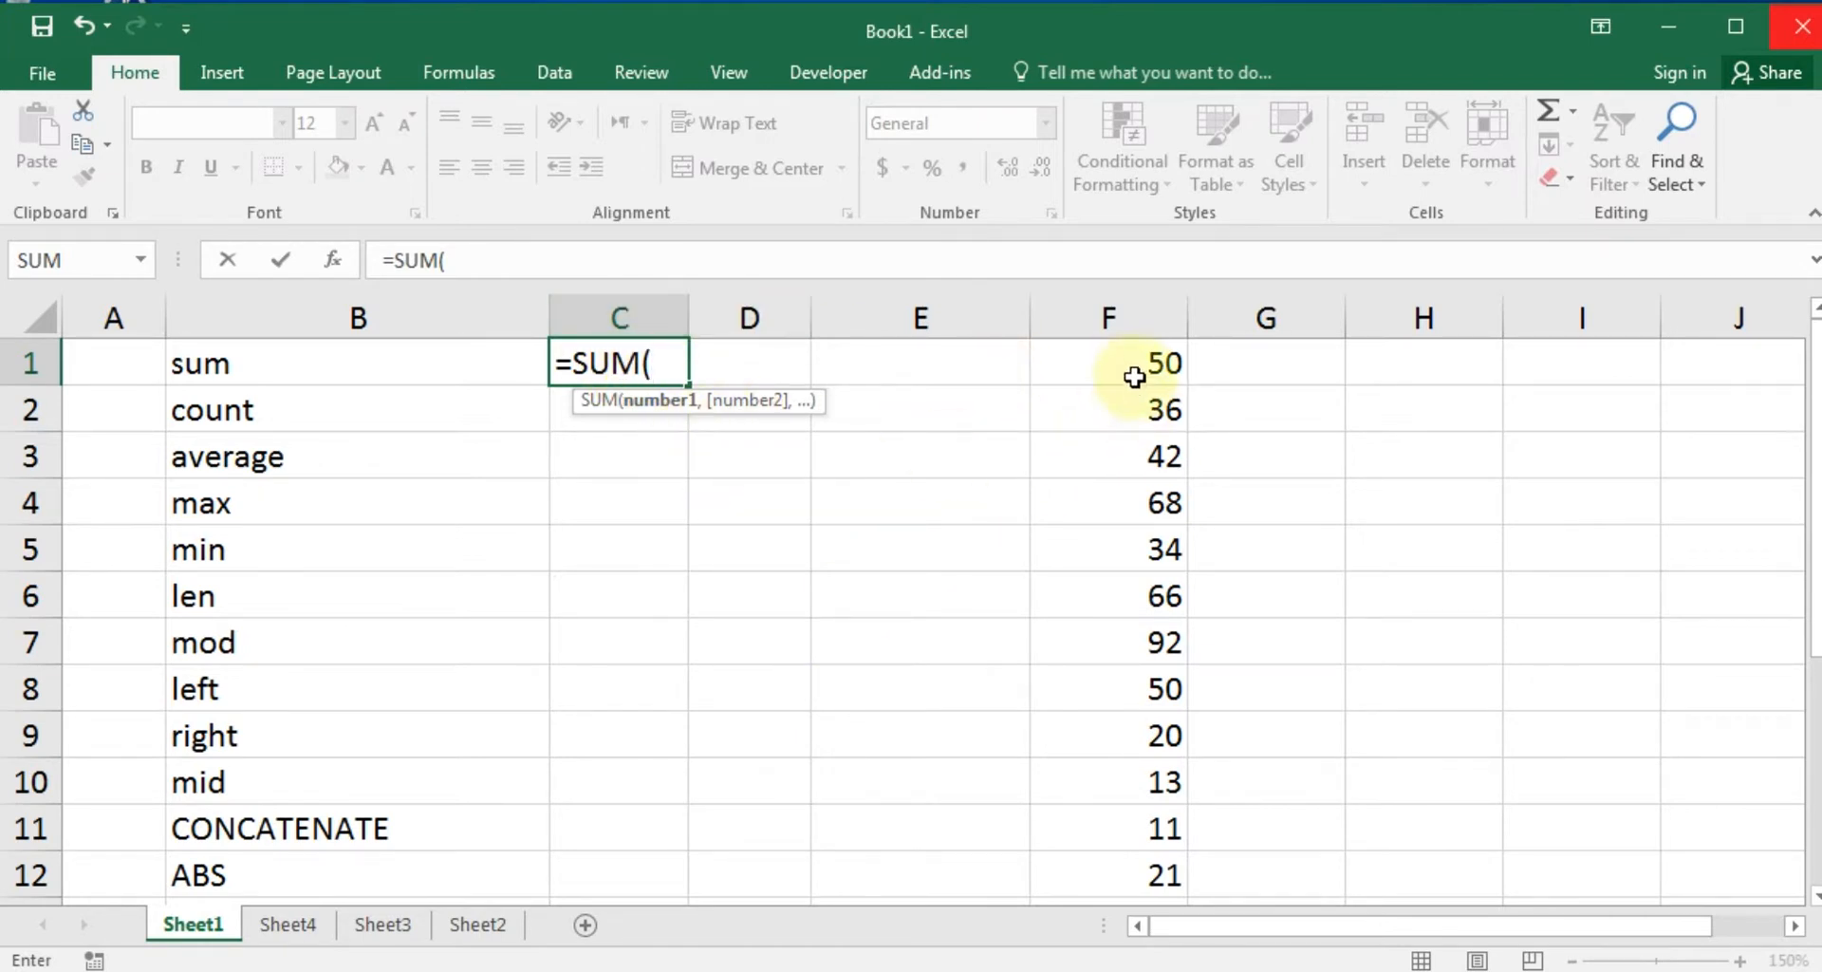
drag(1108, 363, 1173, 655)
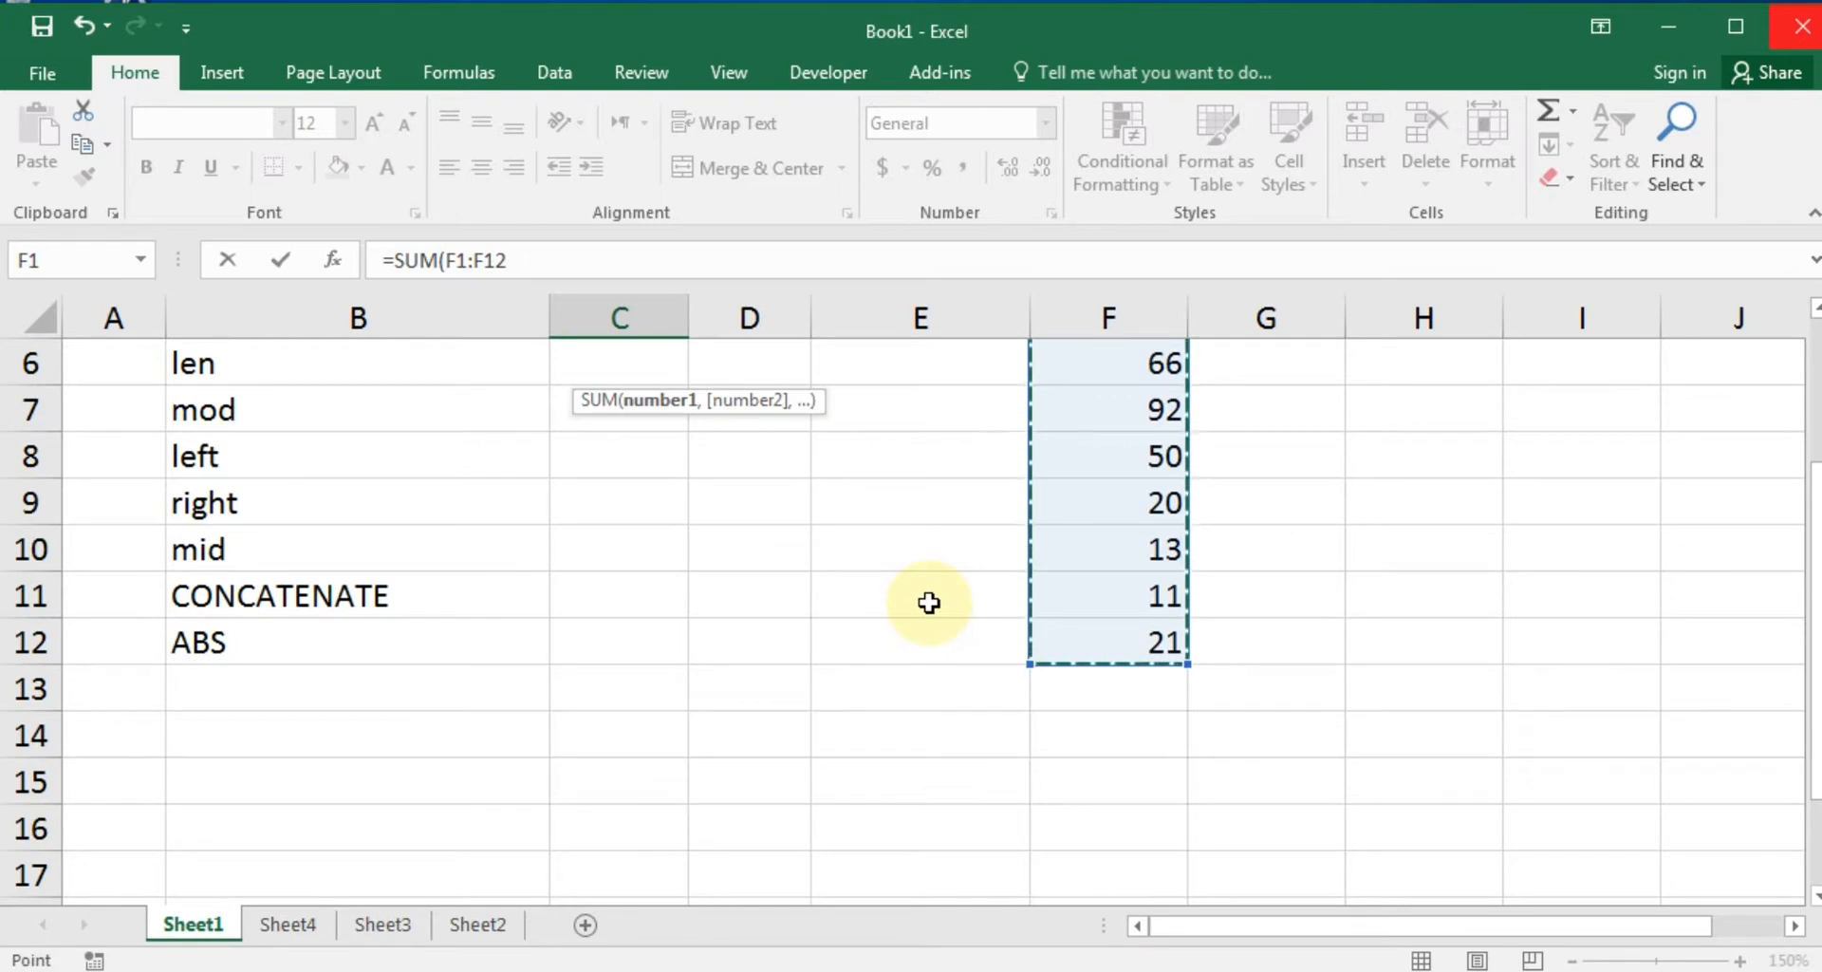
key(Return)
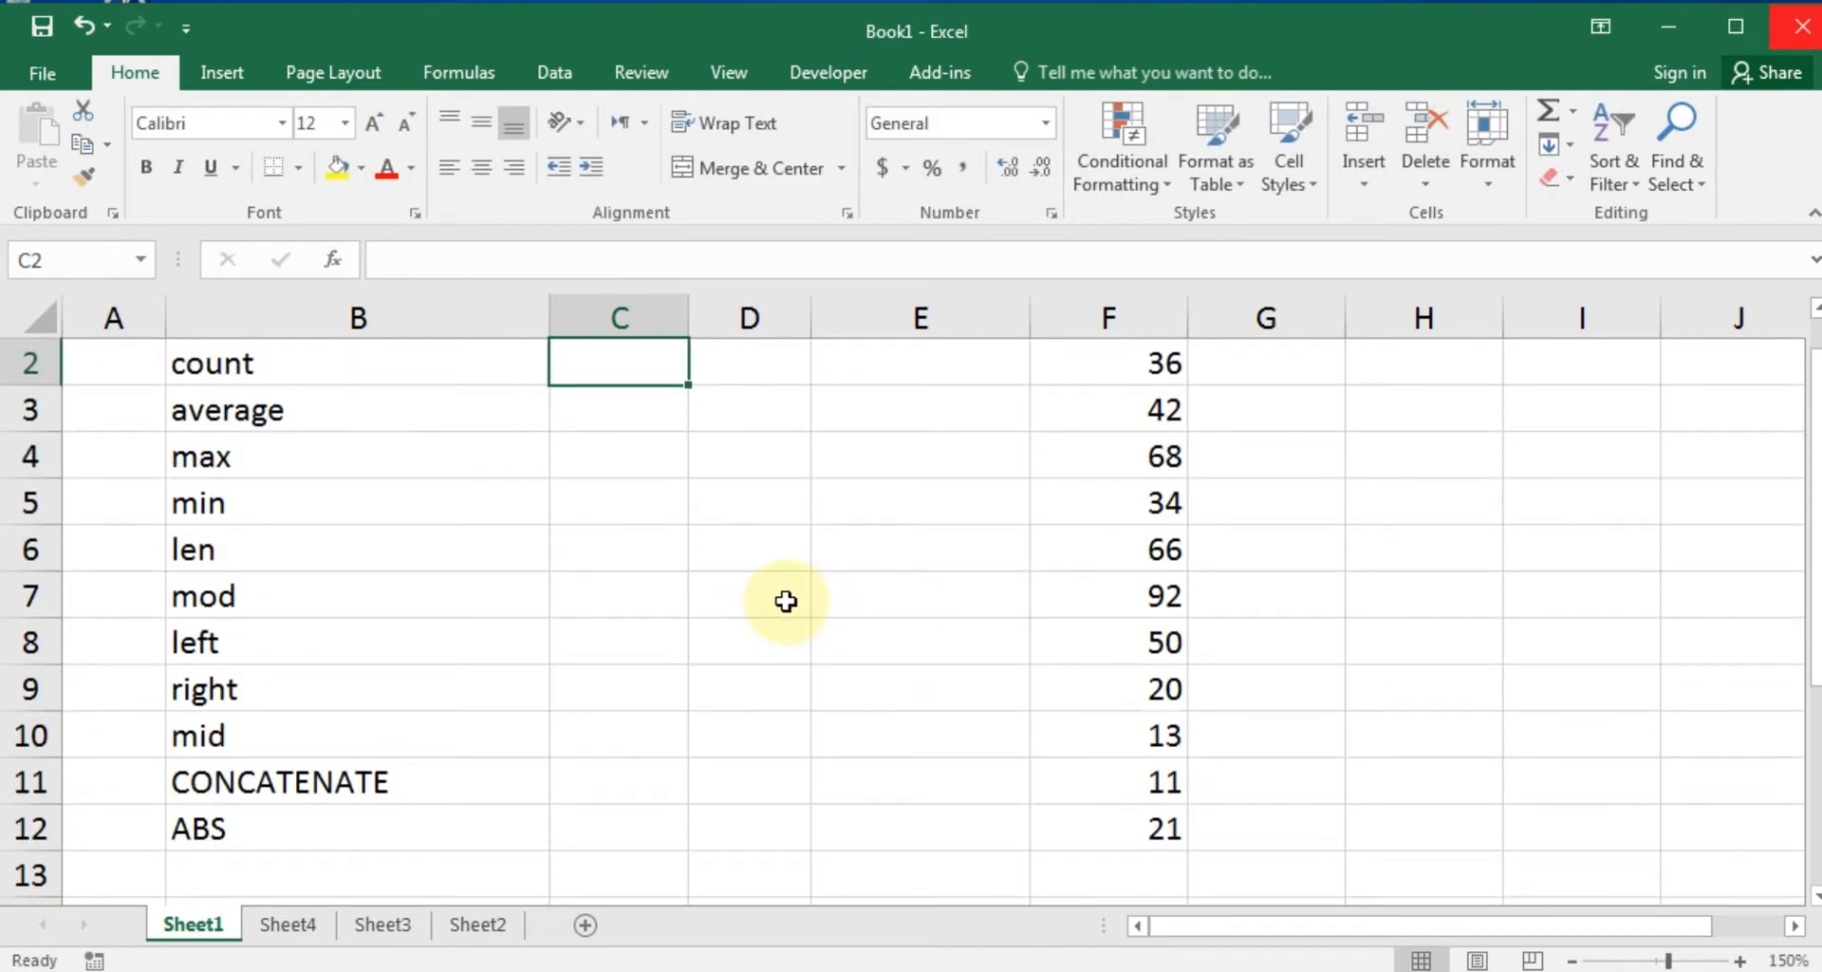
scroll(786, 601, up, 1)
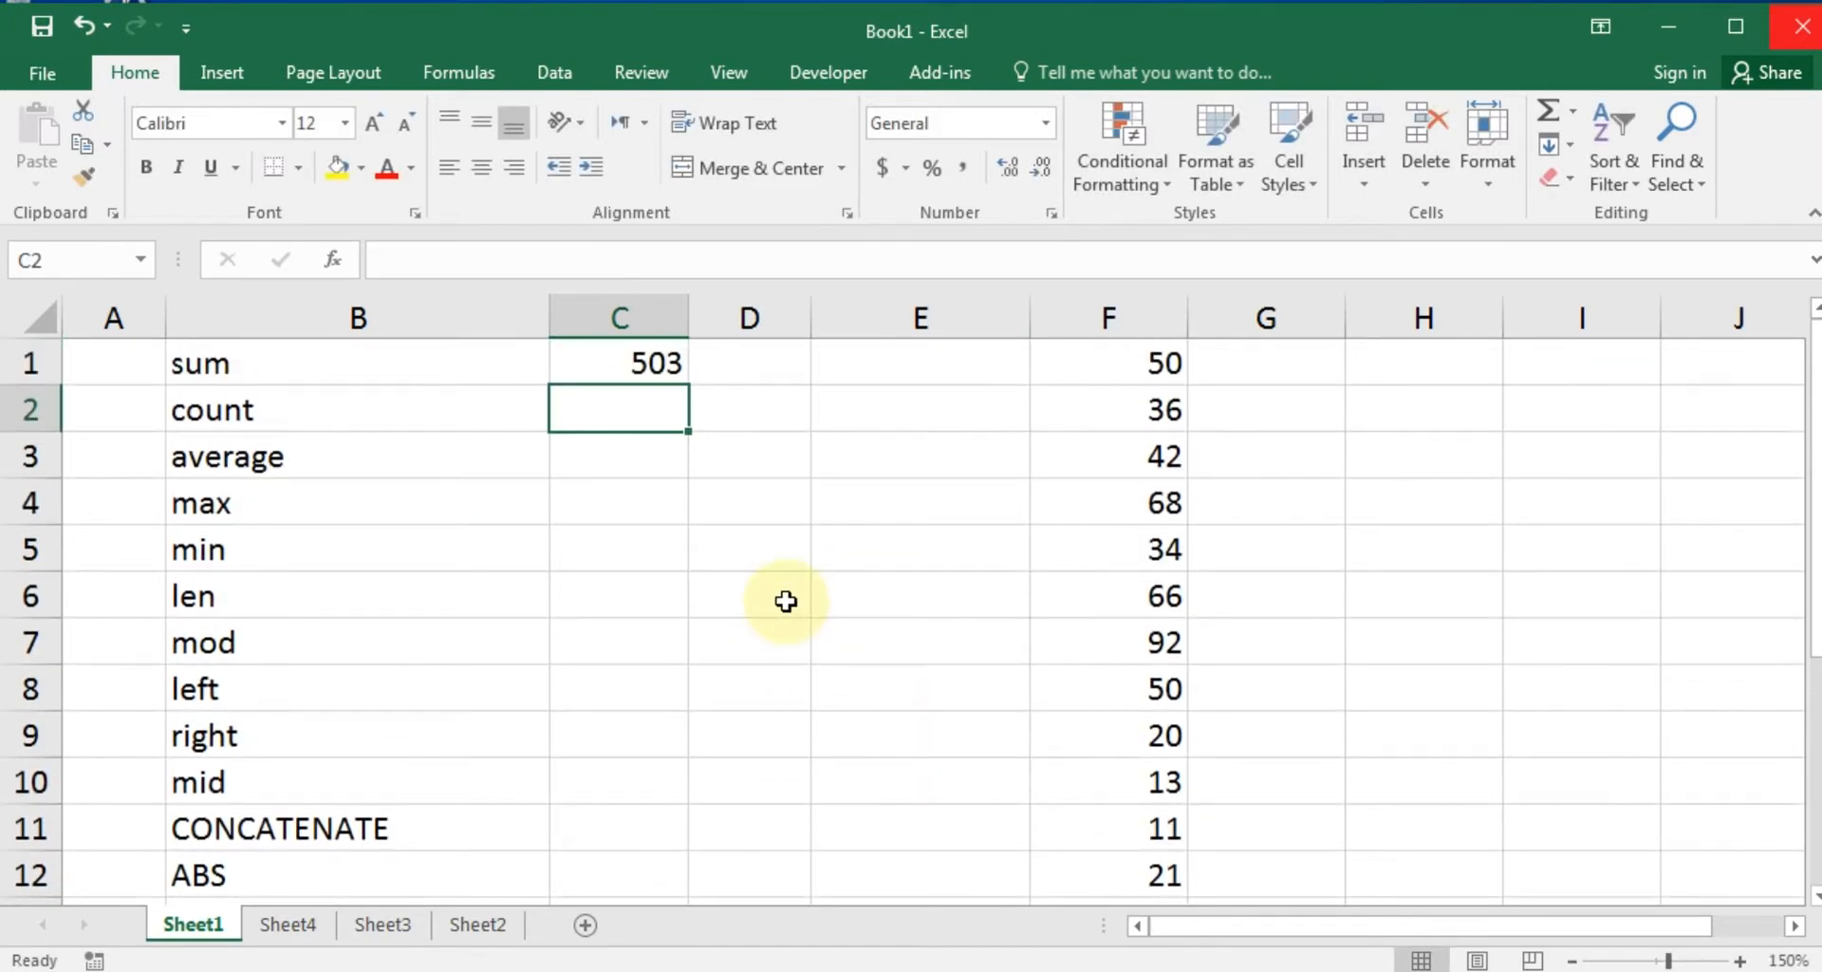
click(634, 363)
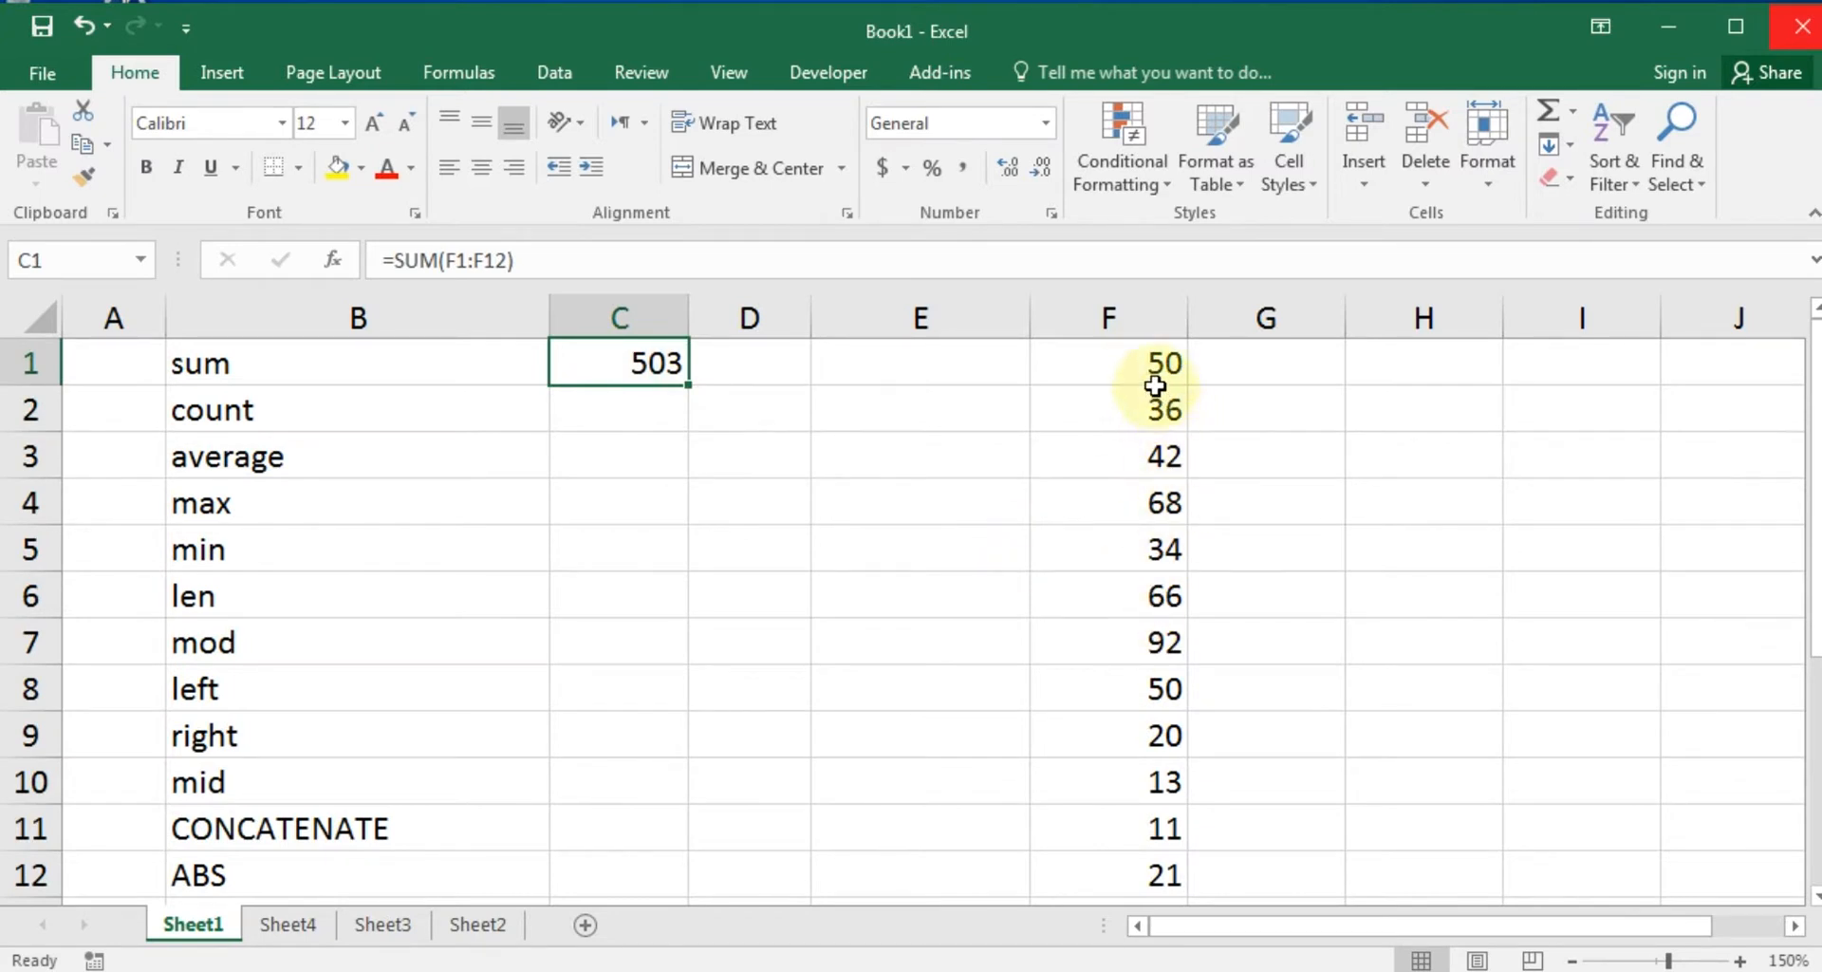
click(252, 408)
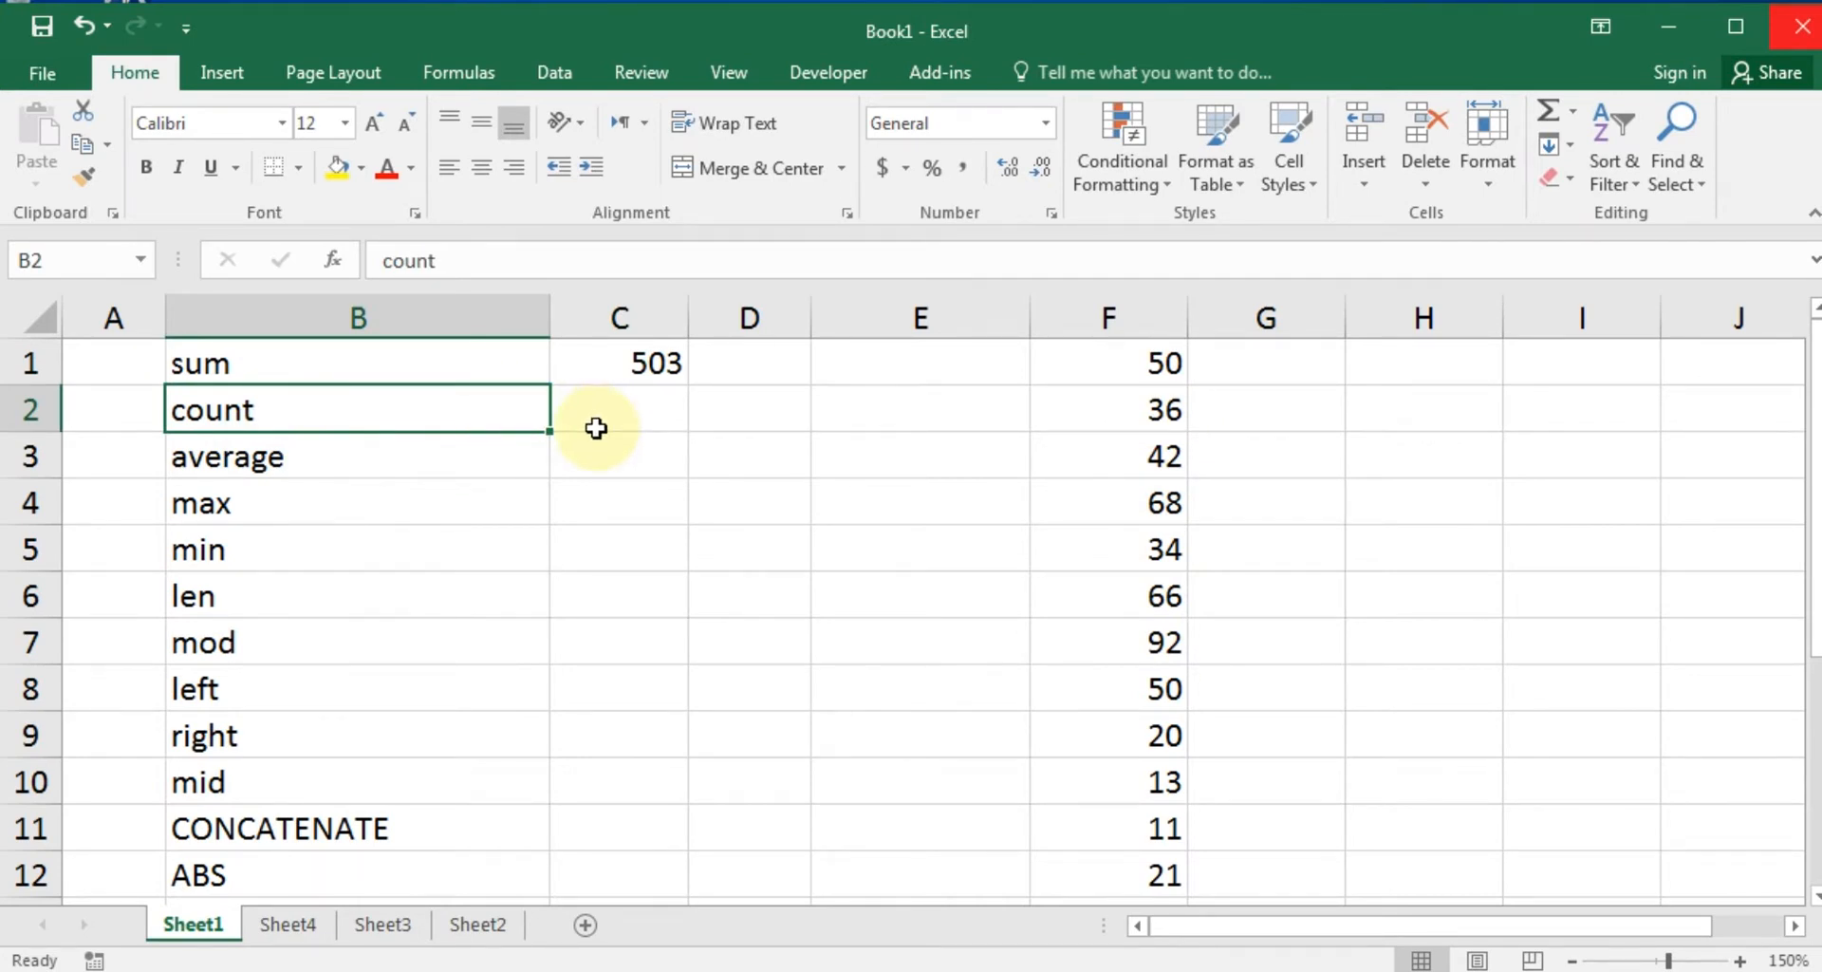
click(973, 505)
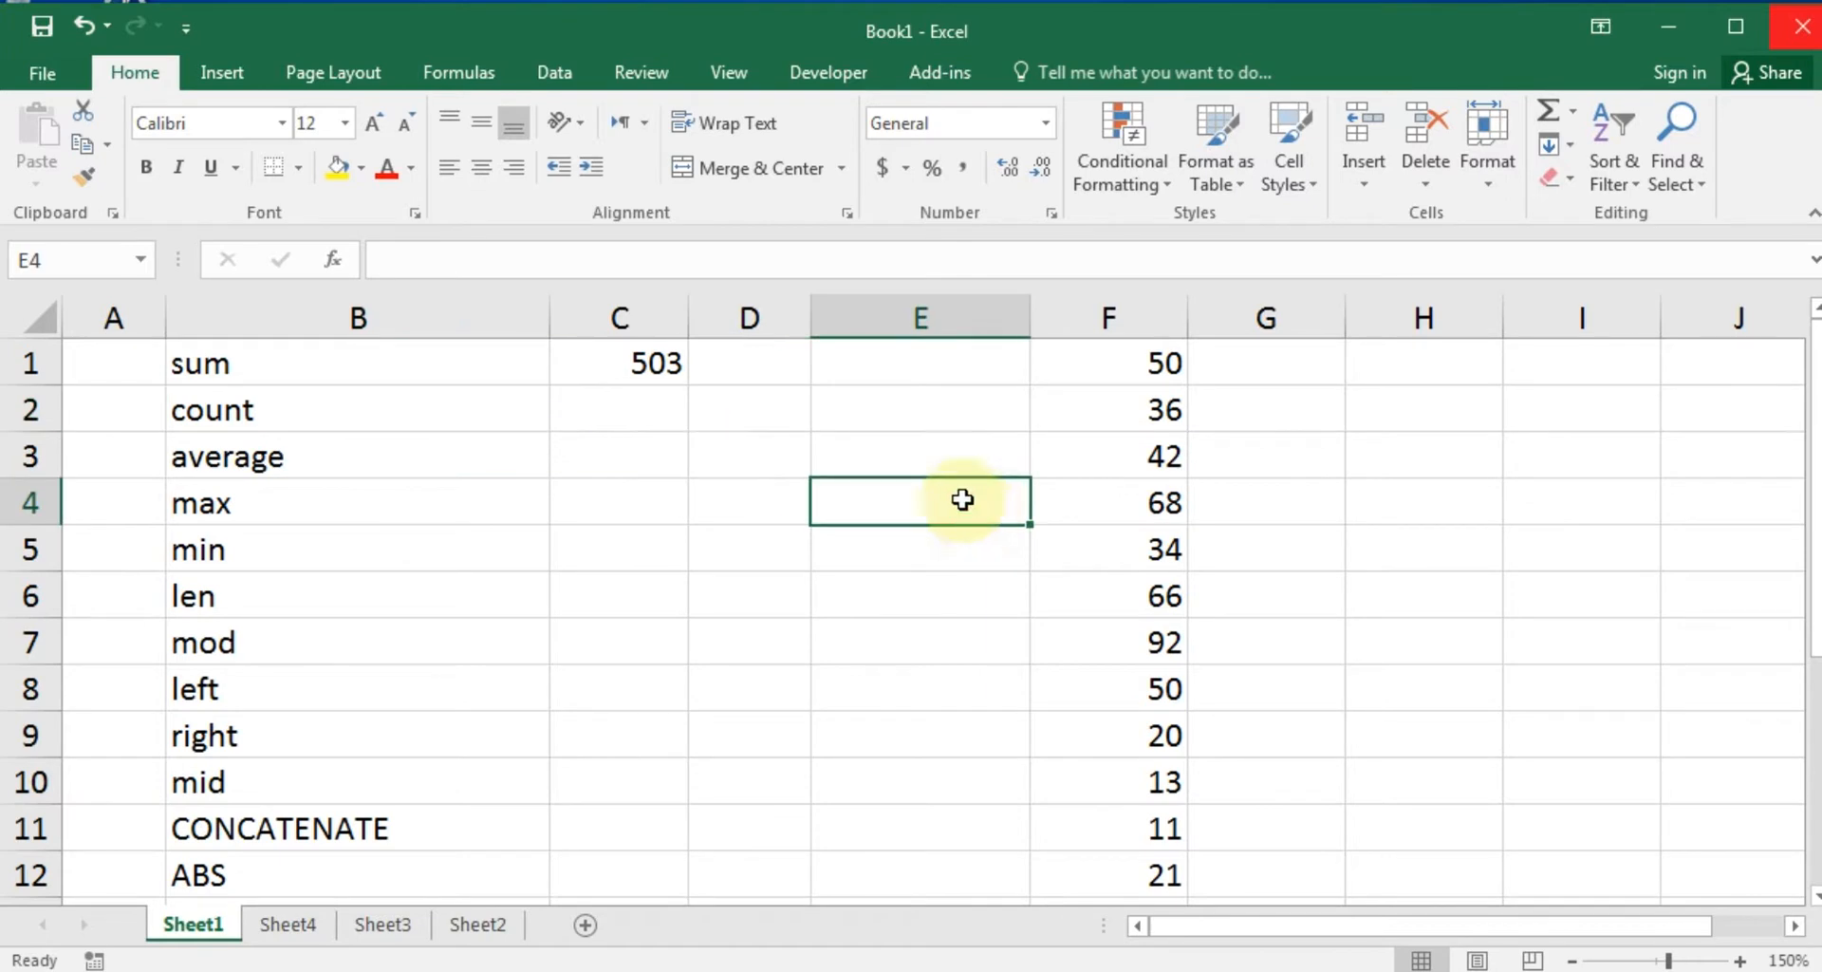
click(606, 407)
click(987, 413)
drag(1151, 353, 1436, 642)
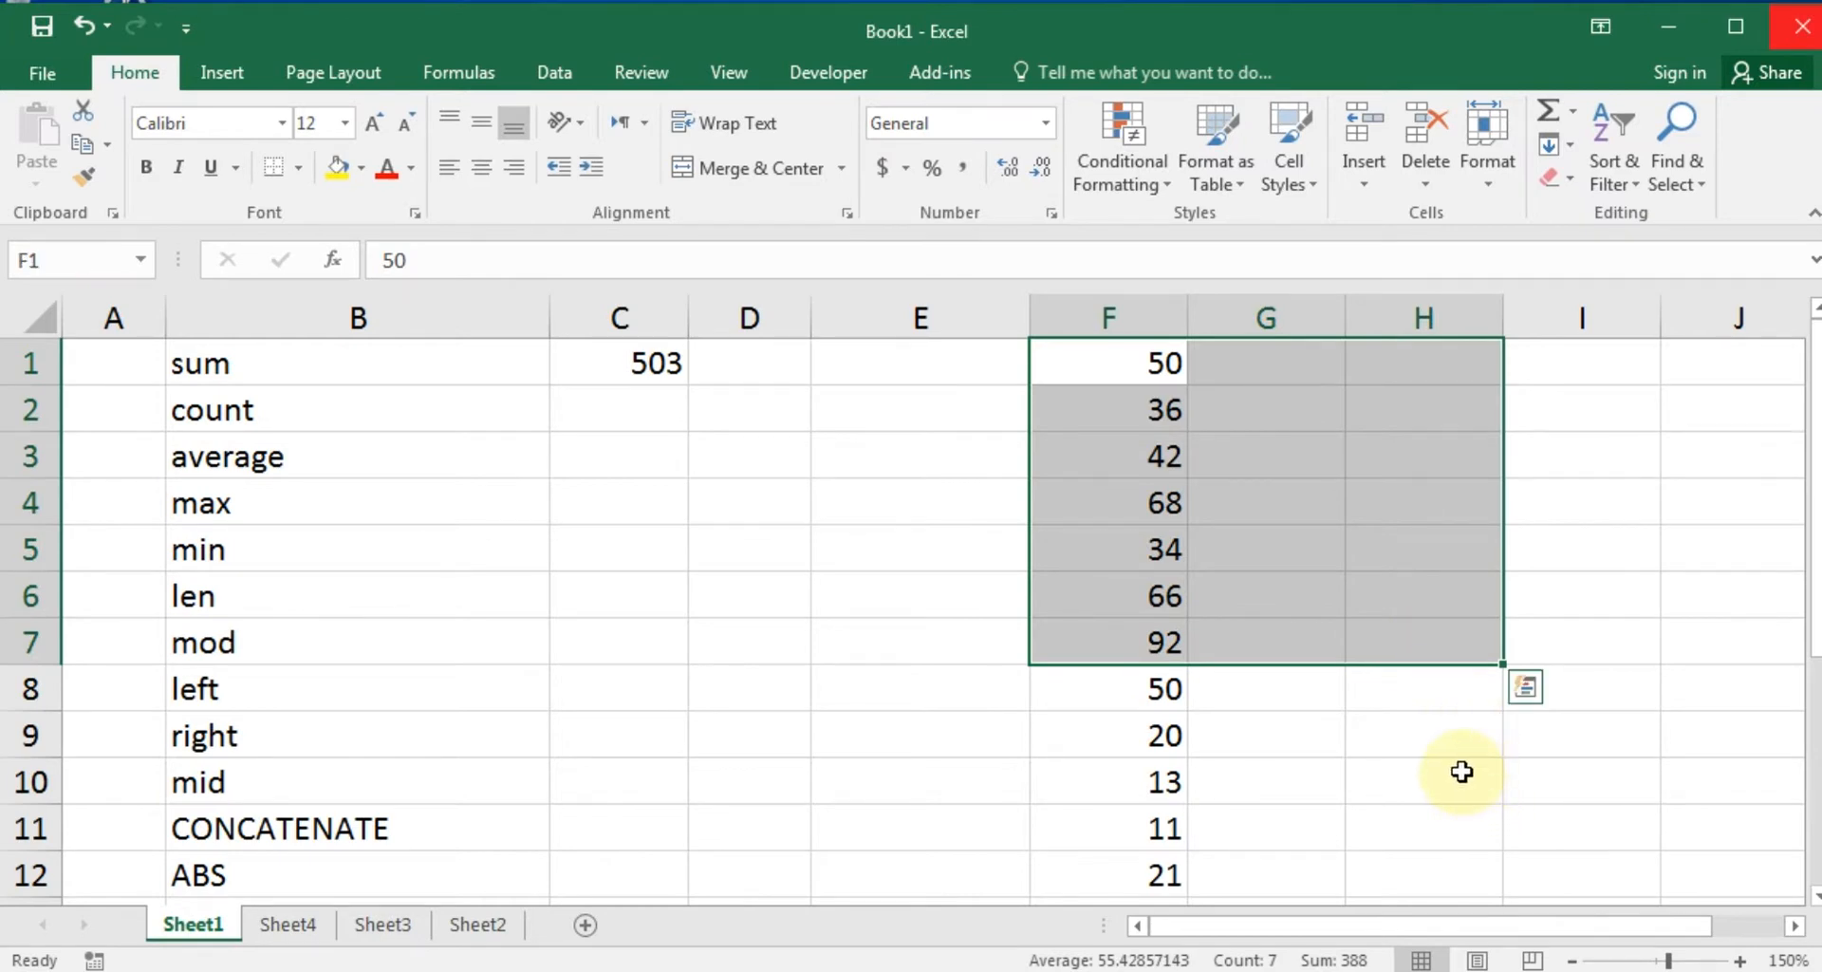
click(1431, 768)
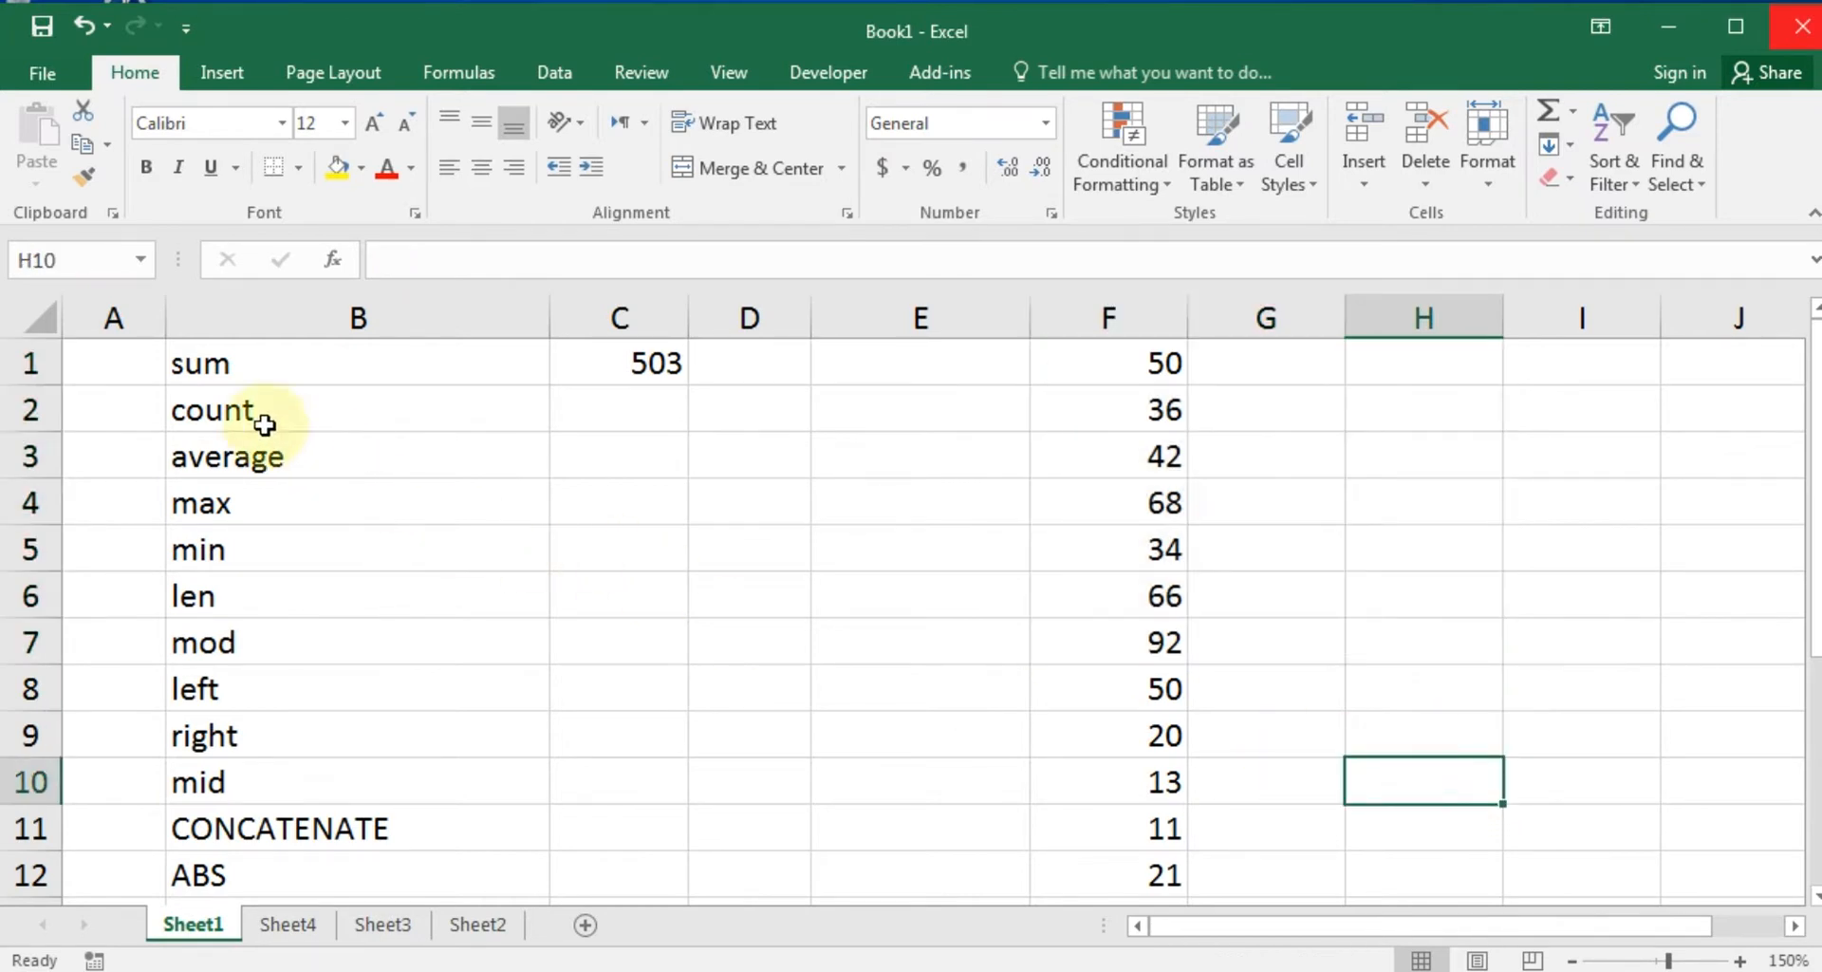
Enter a COUNT formula in C2, beside the count label, for the range F1:F12, and check the formula.
click(579, 404)
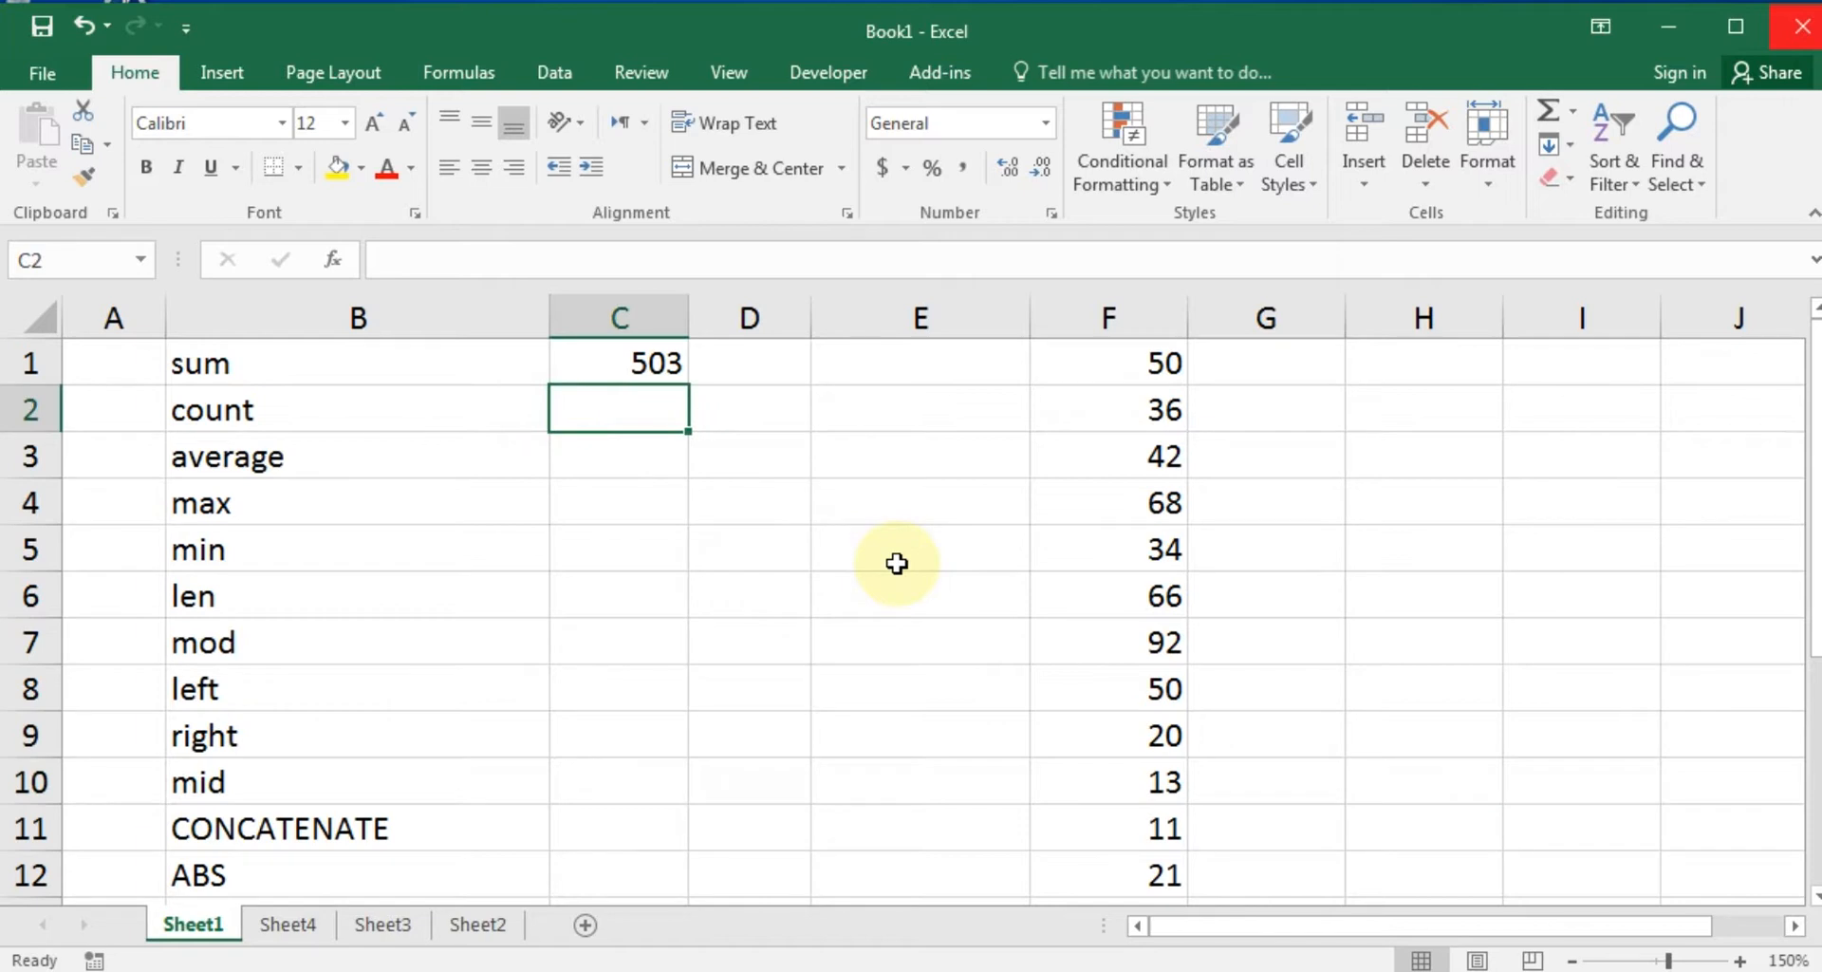
text(=)
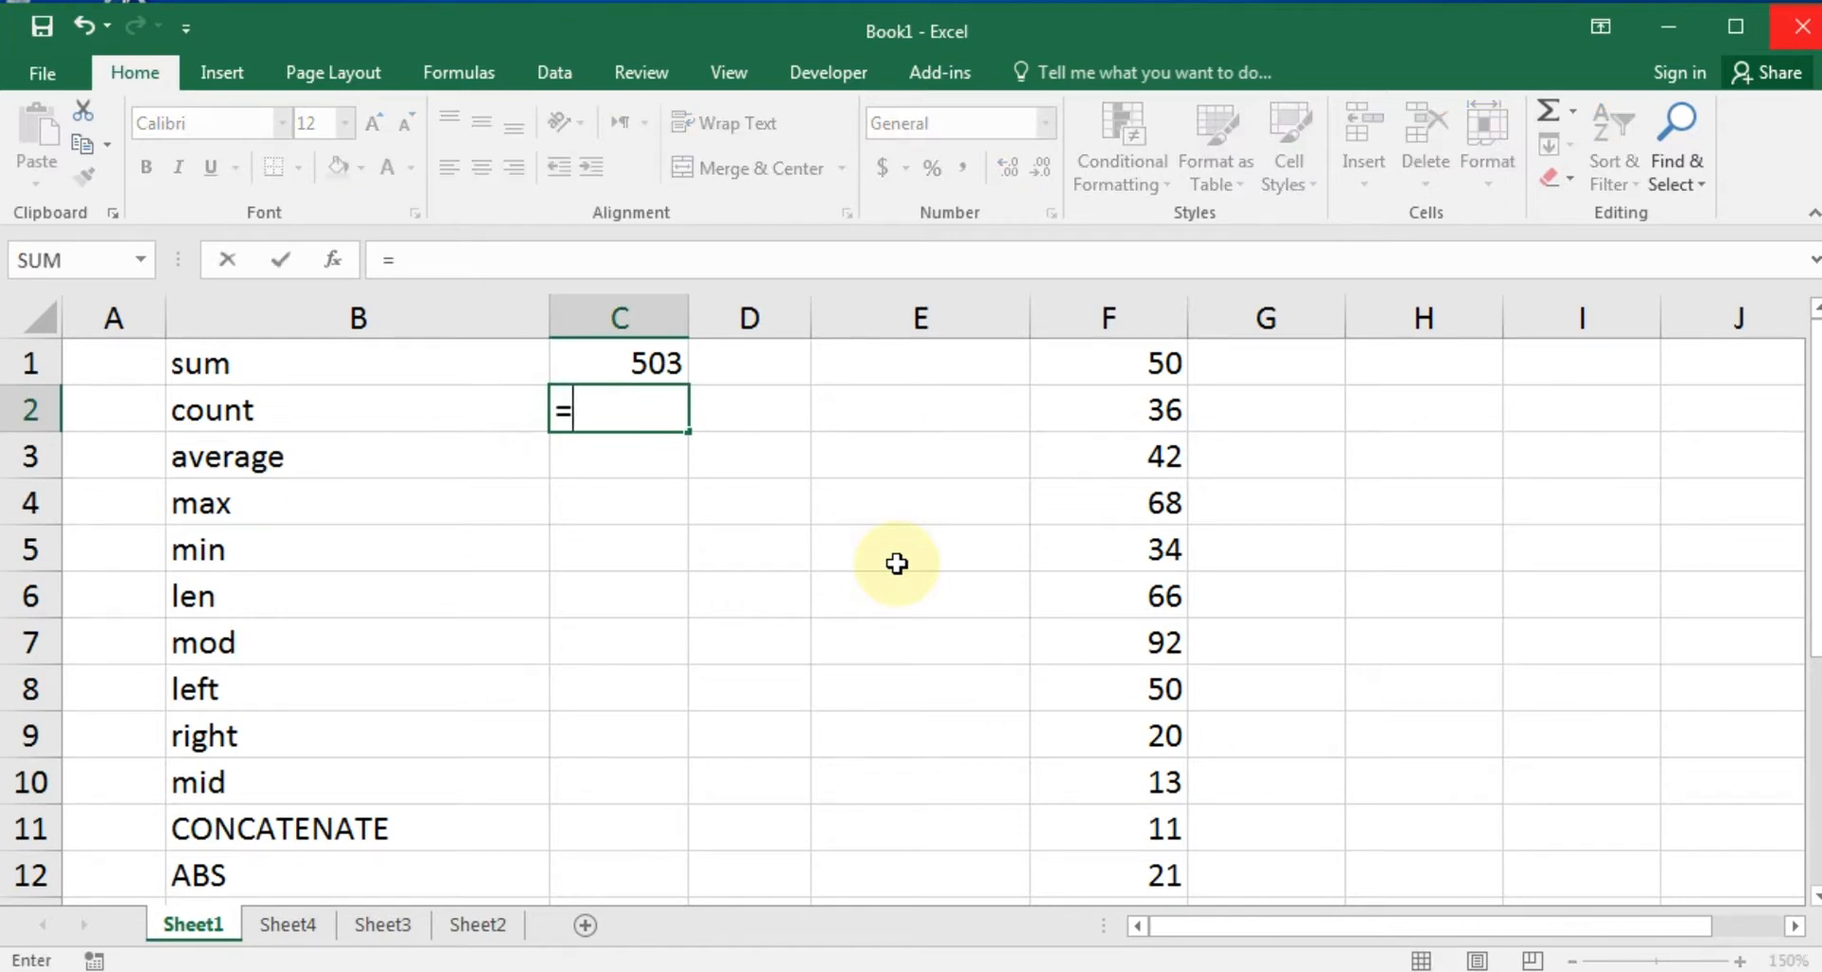
text(count)
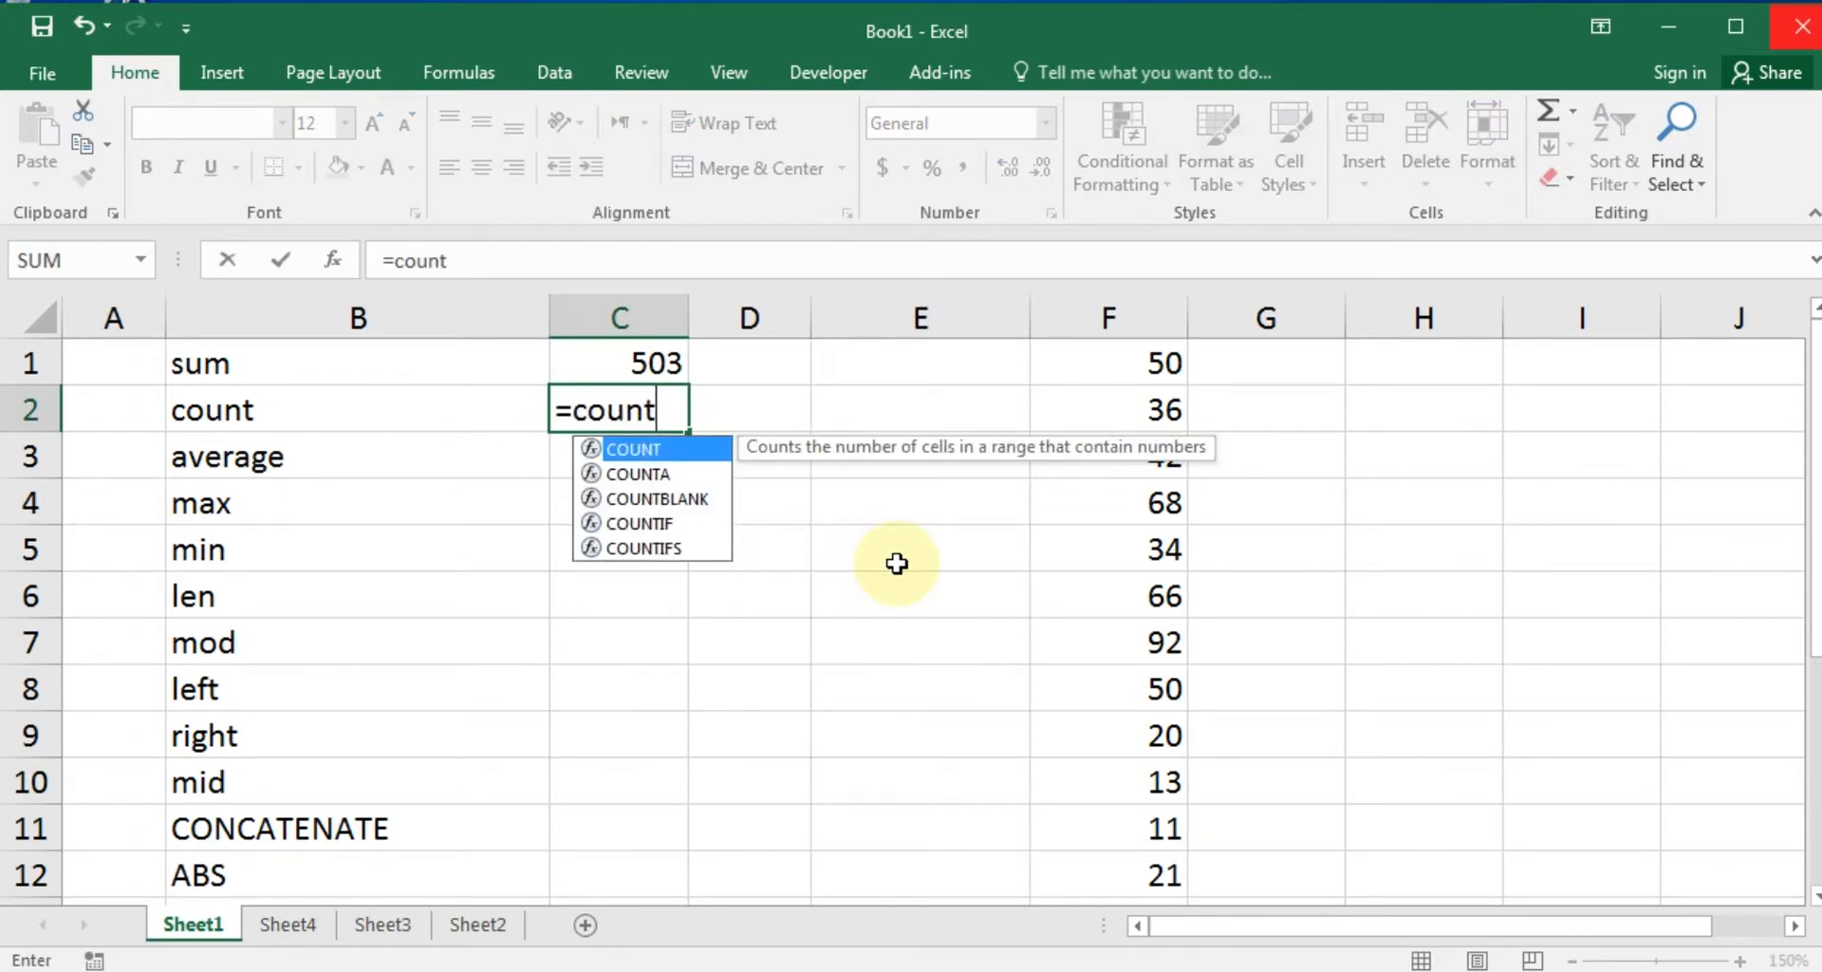
key(Tab)
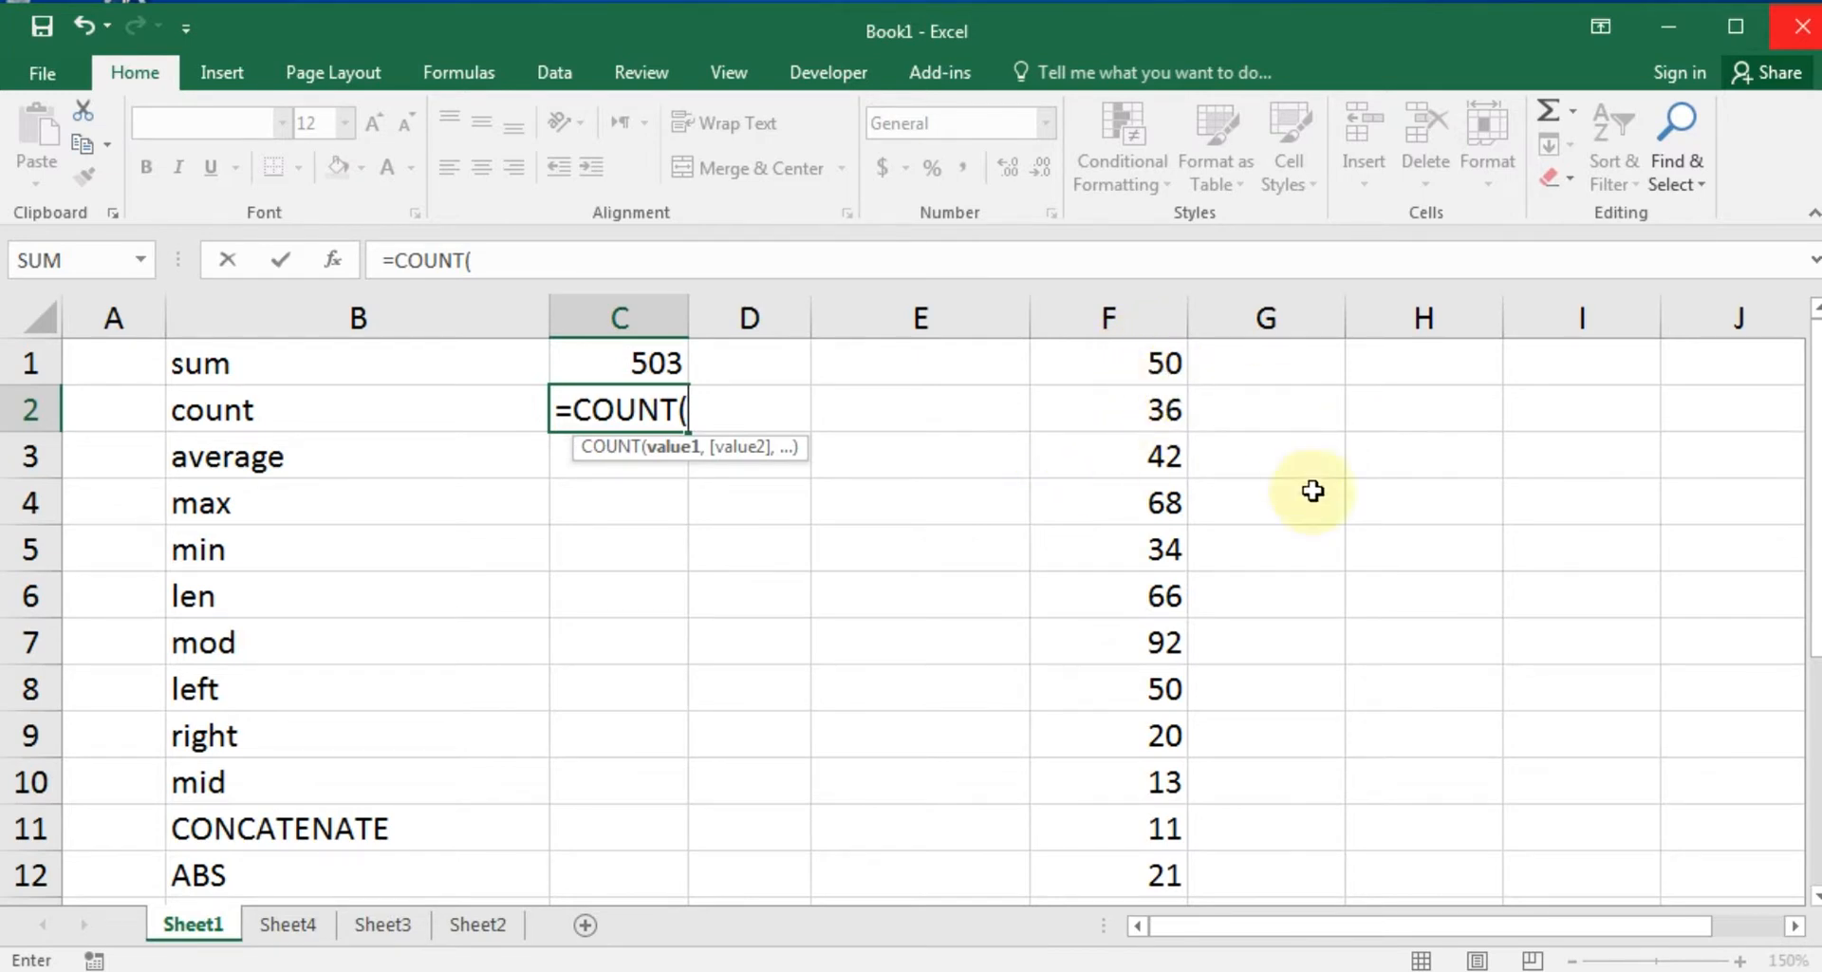
drag(1150, 362, 1169, 651)
key(Return)
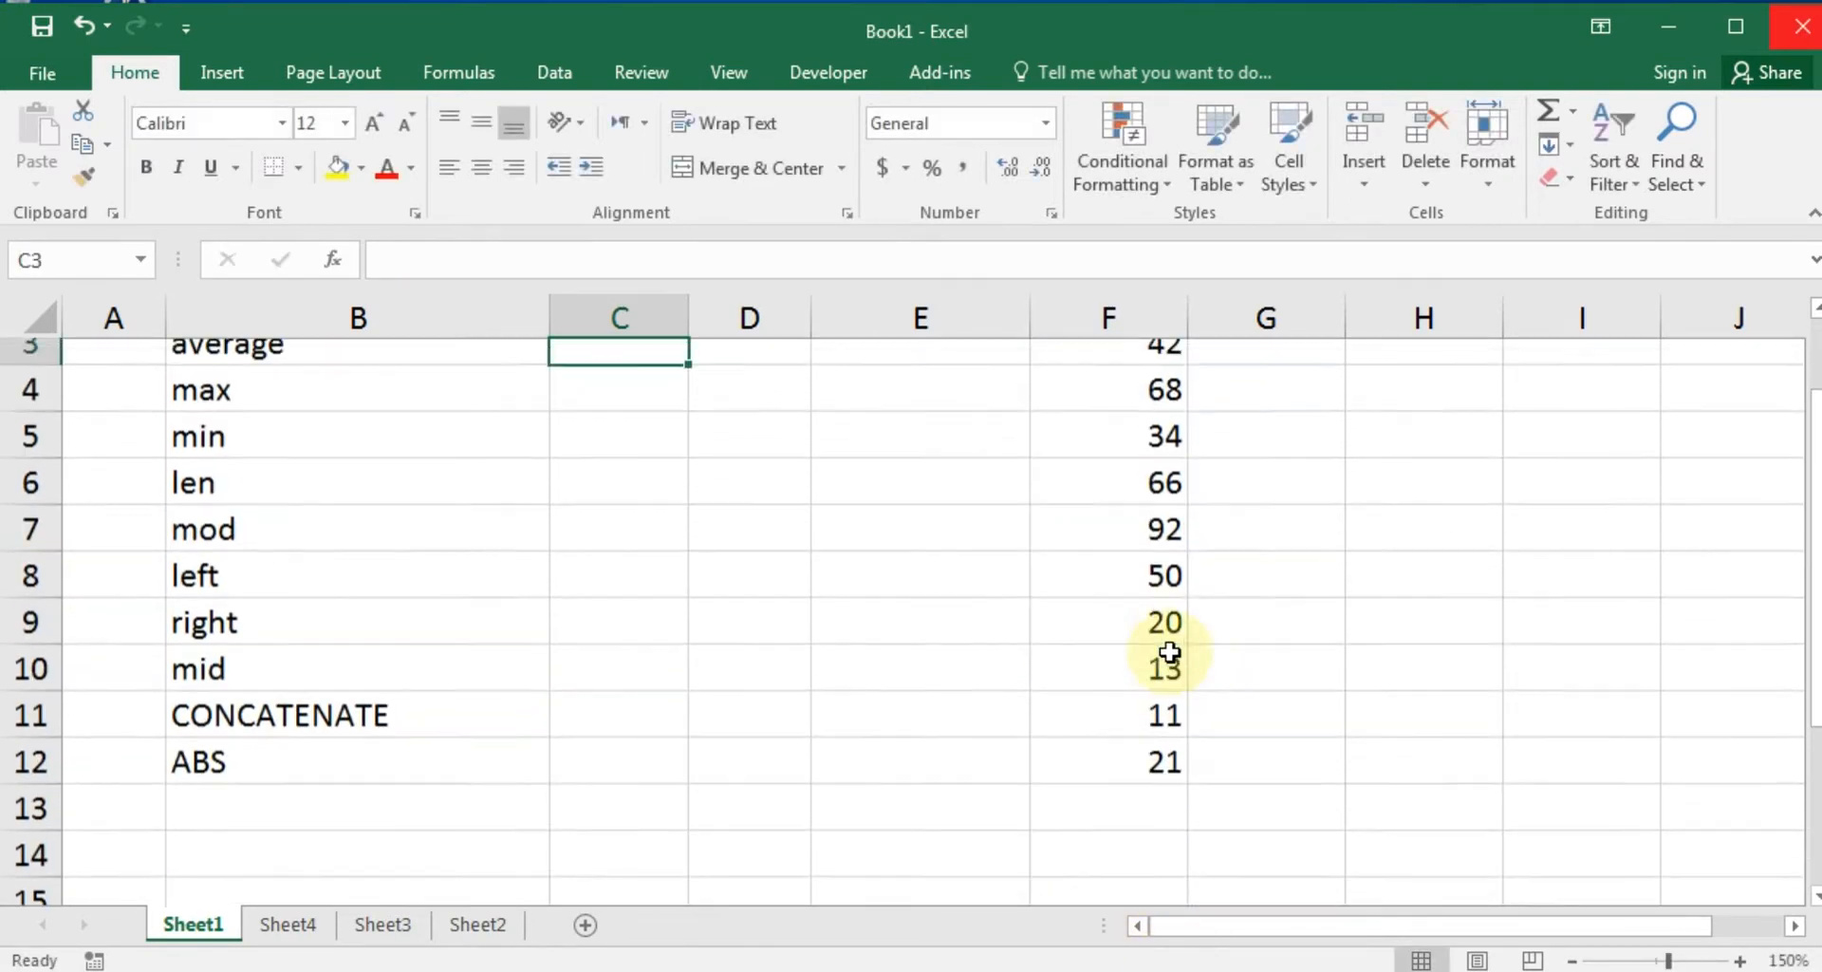
scroll(1169, 651, up, 2)
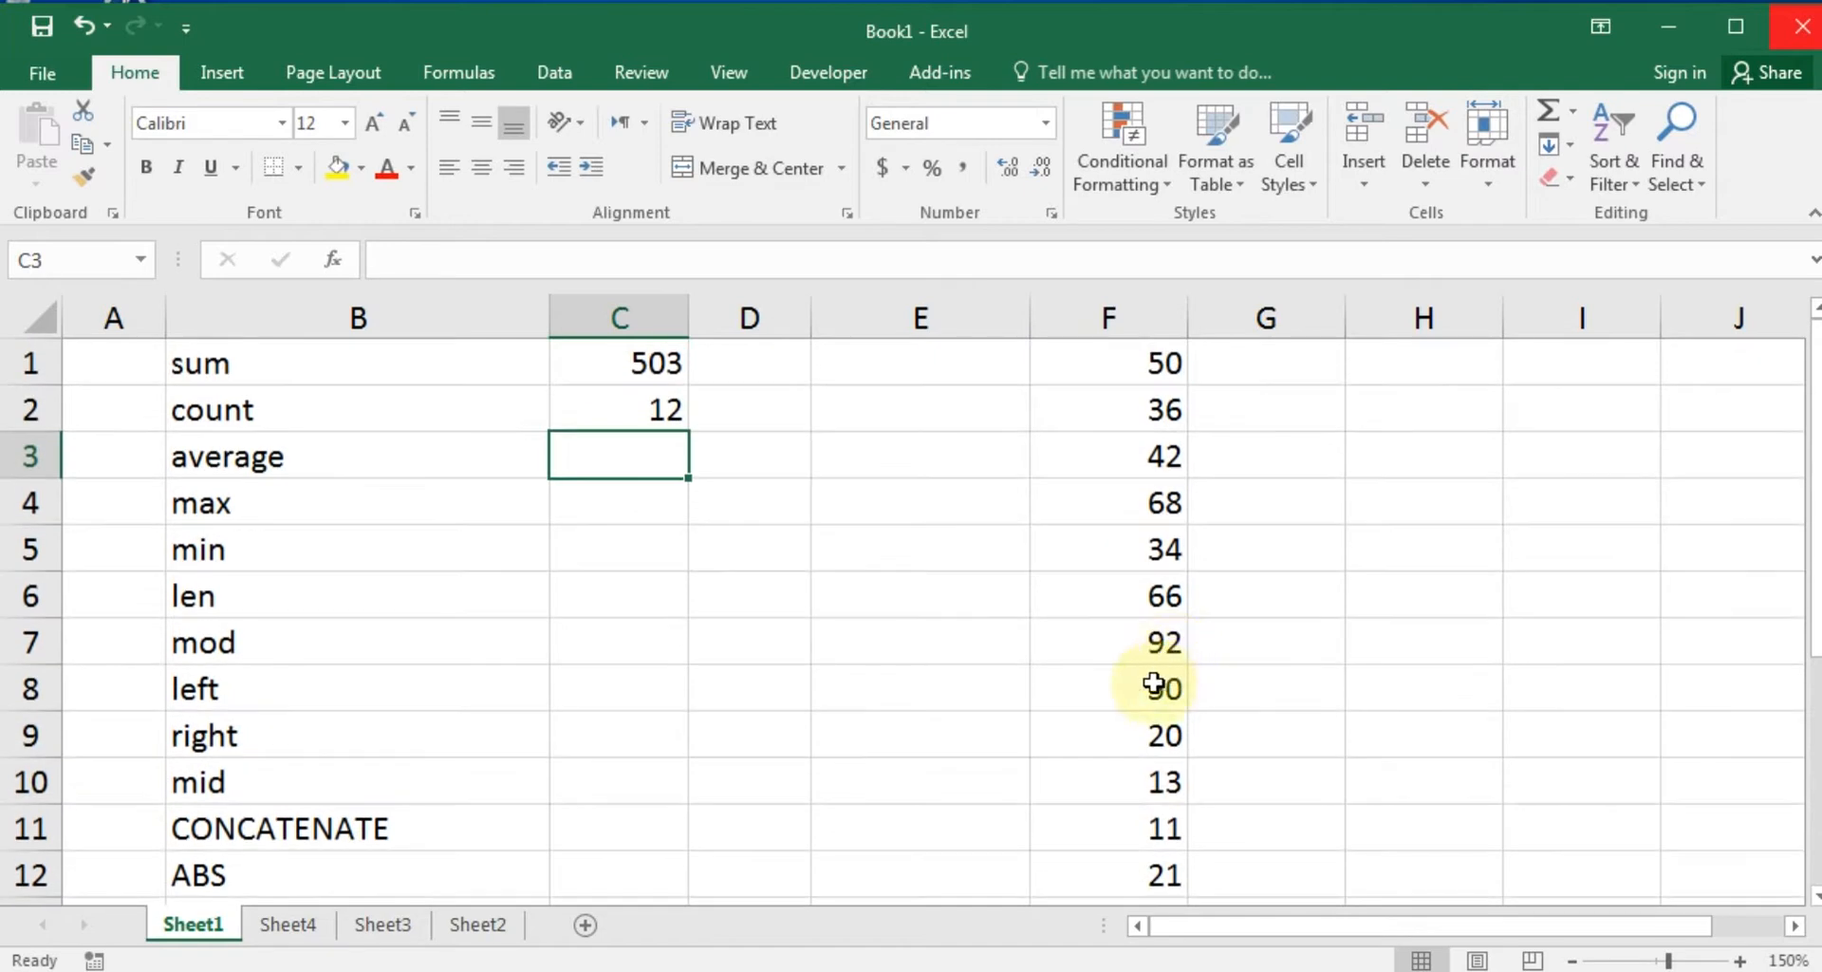
click(661, 410)
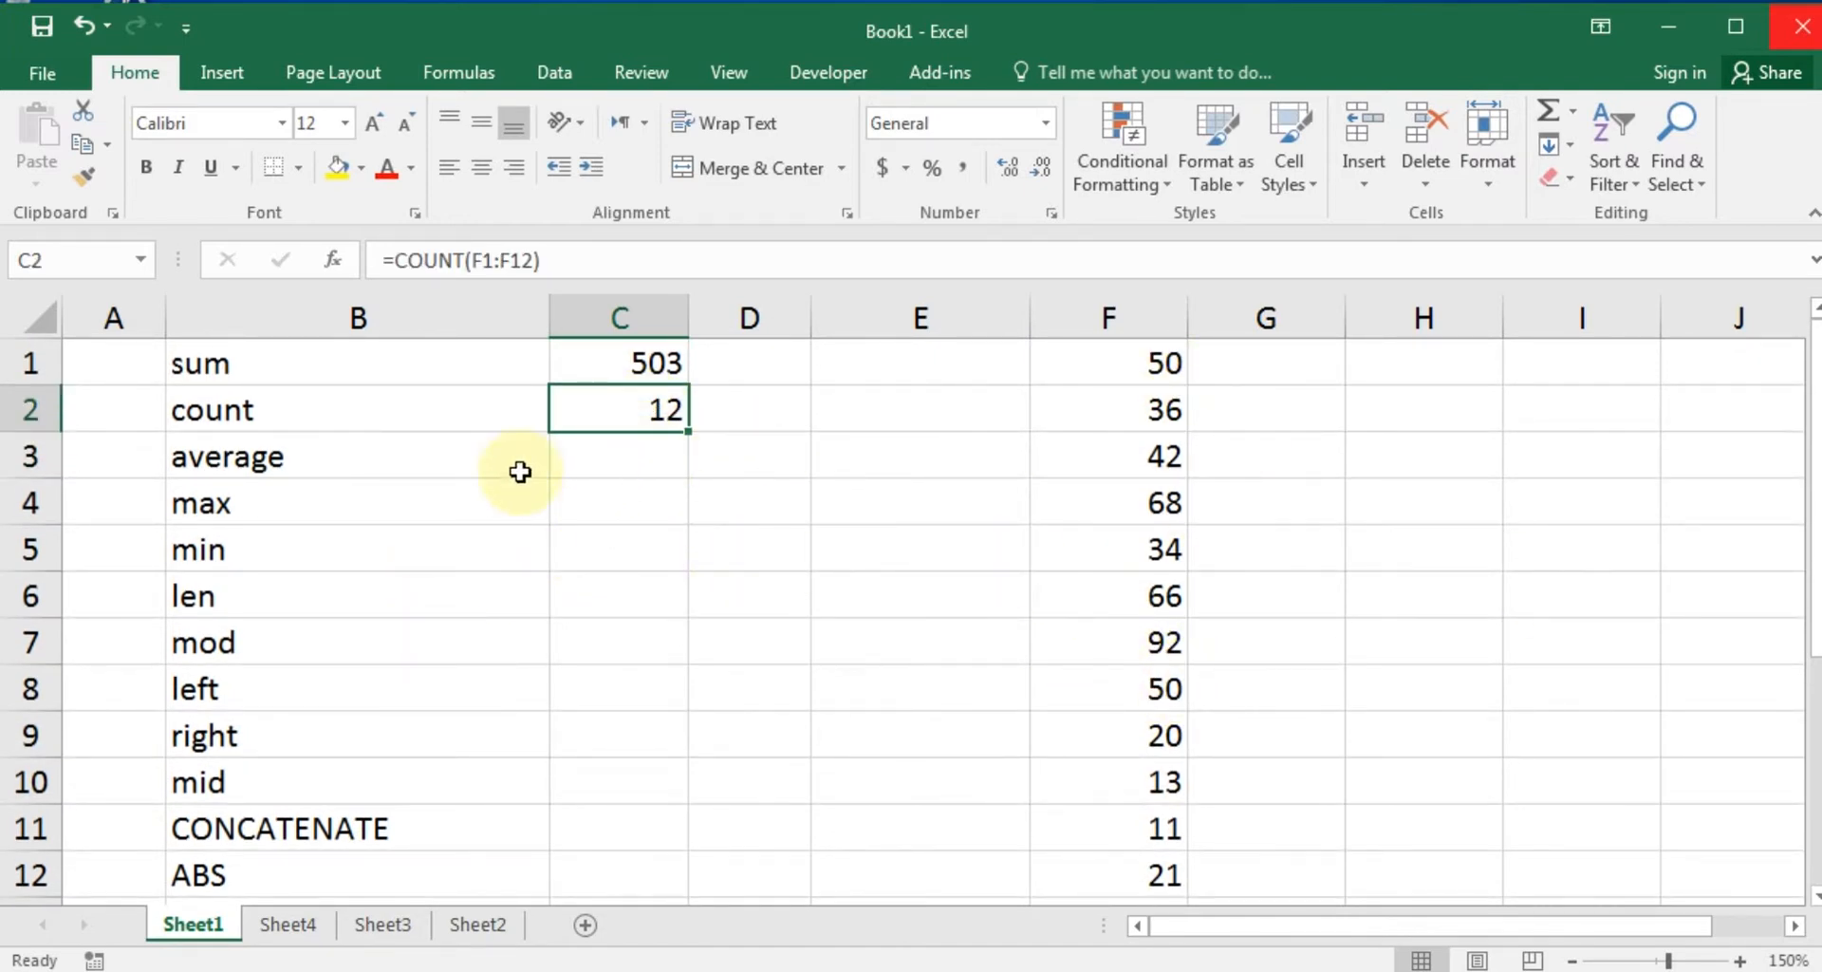
Enter an AVERAGE formula in C3, beside the average label, for the range F1:F12.
click(605, 447)
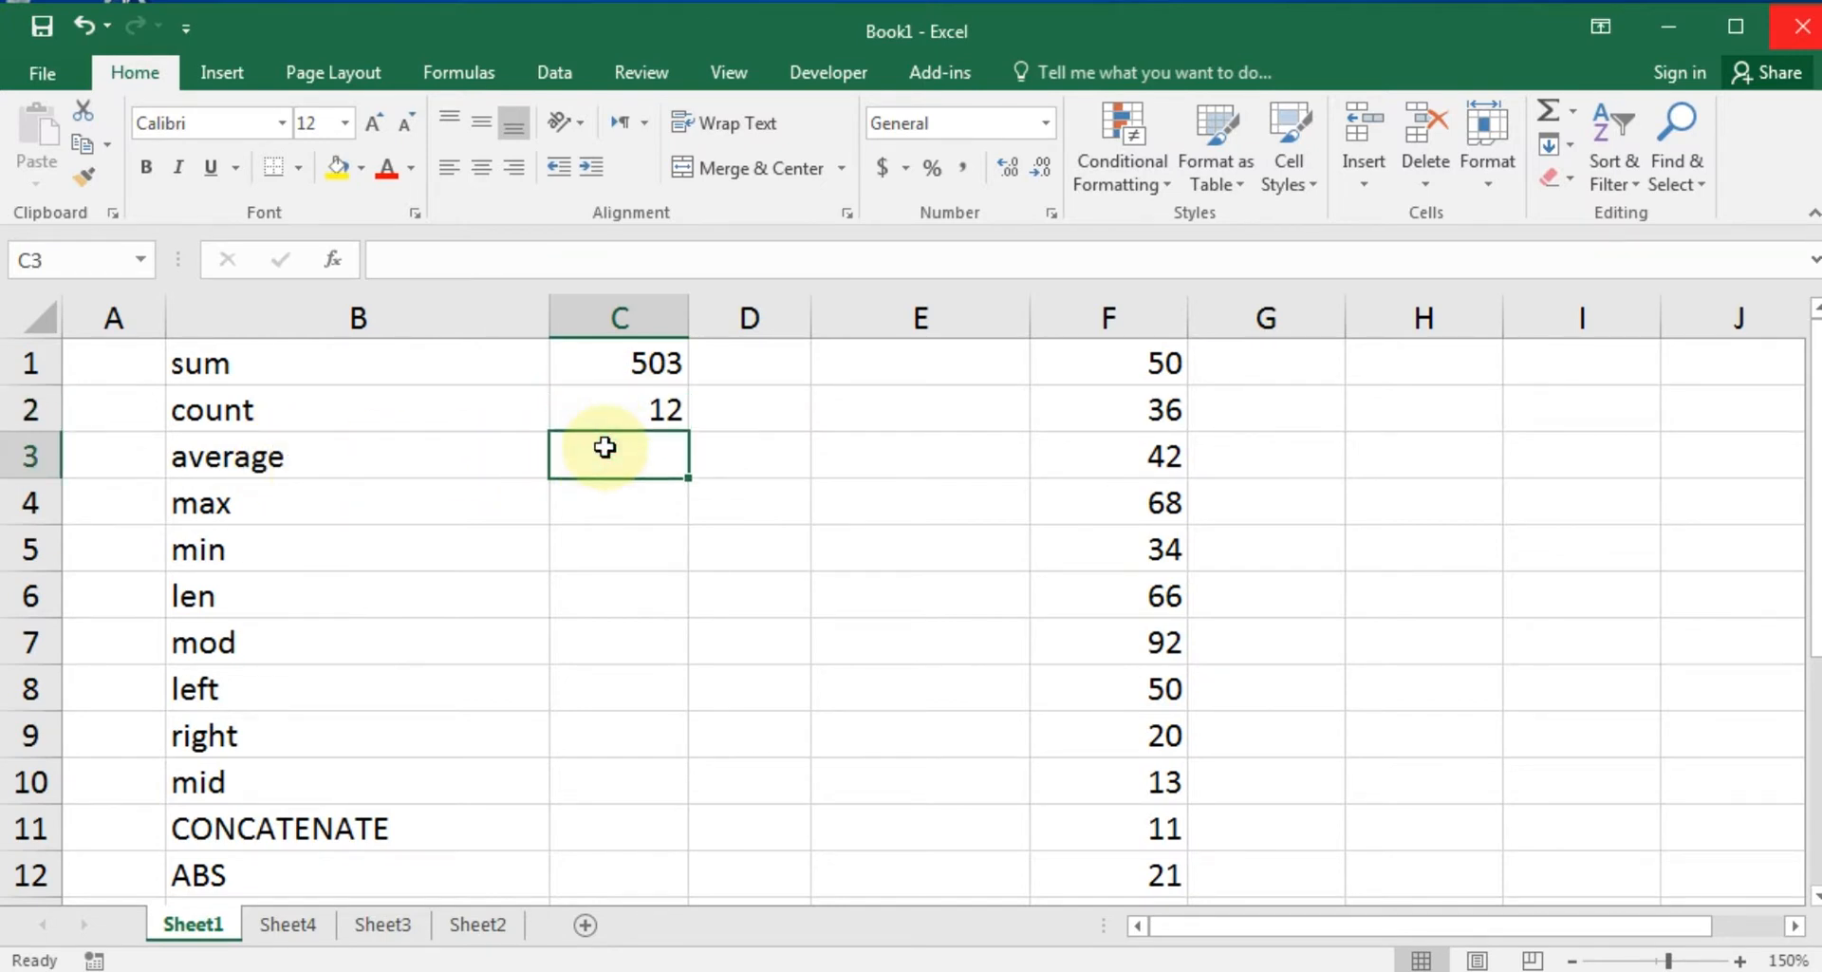
text(=aver)
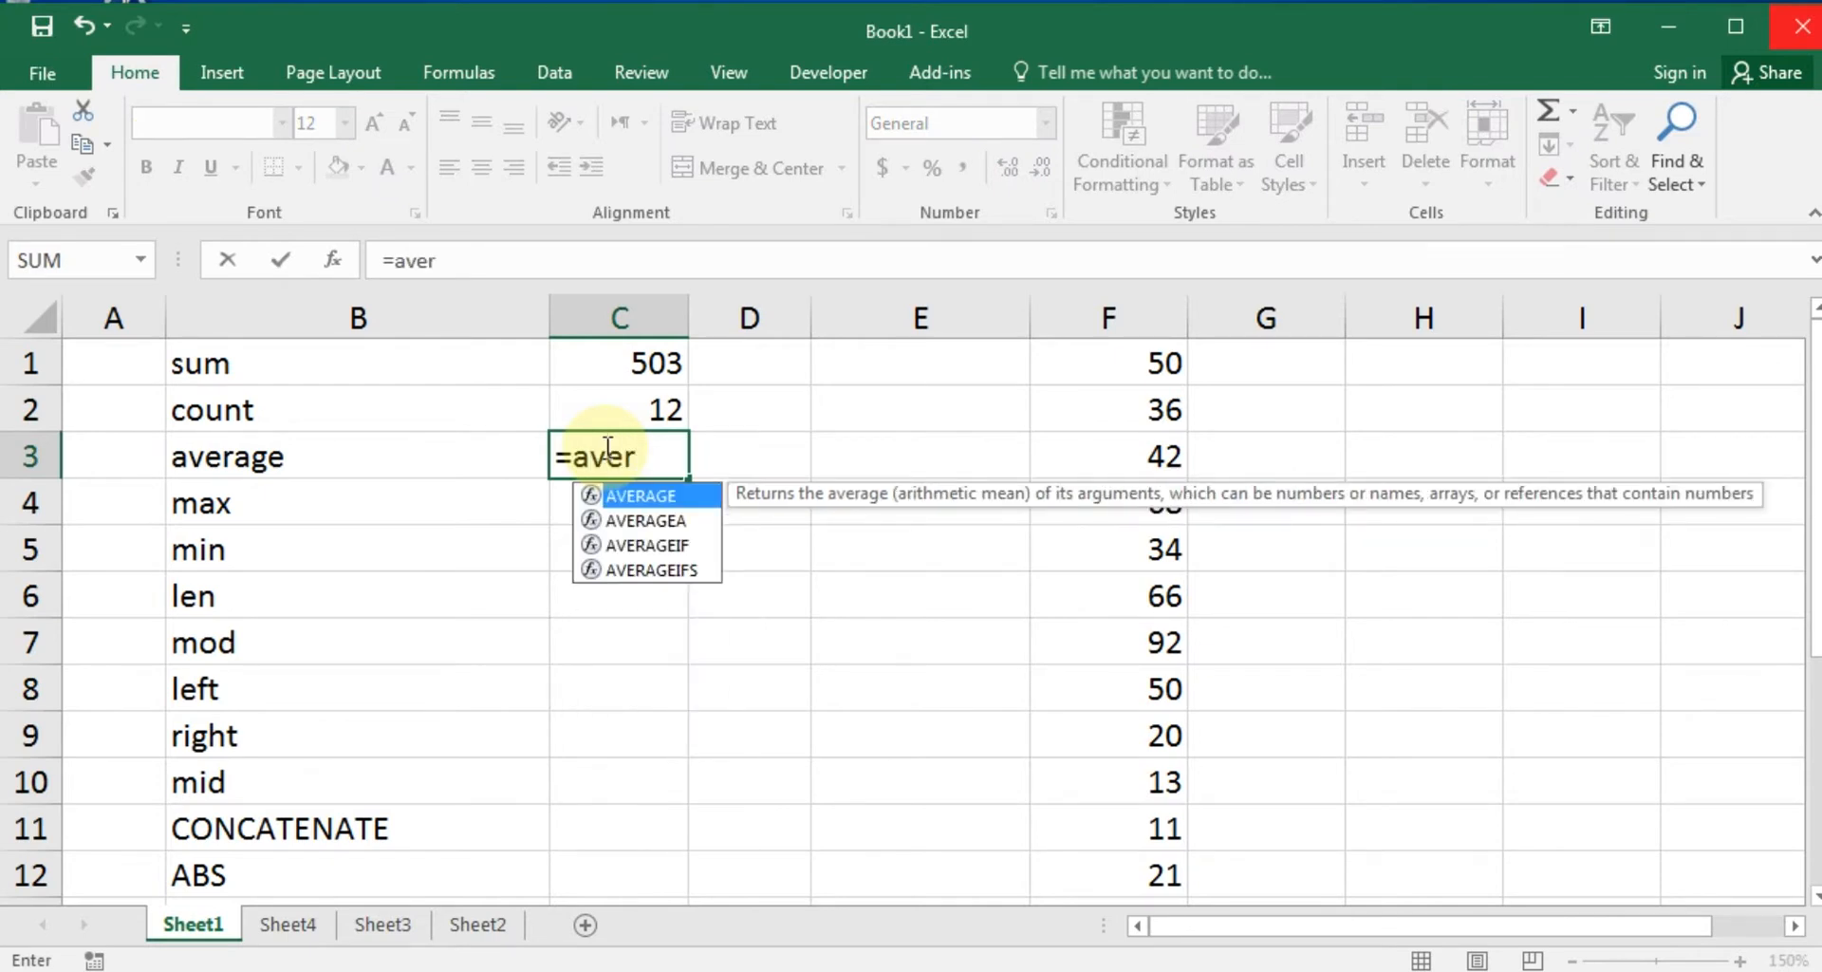
key(Tab)
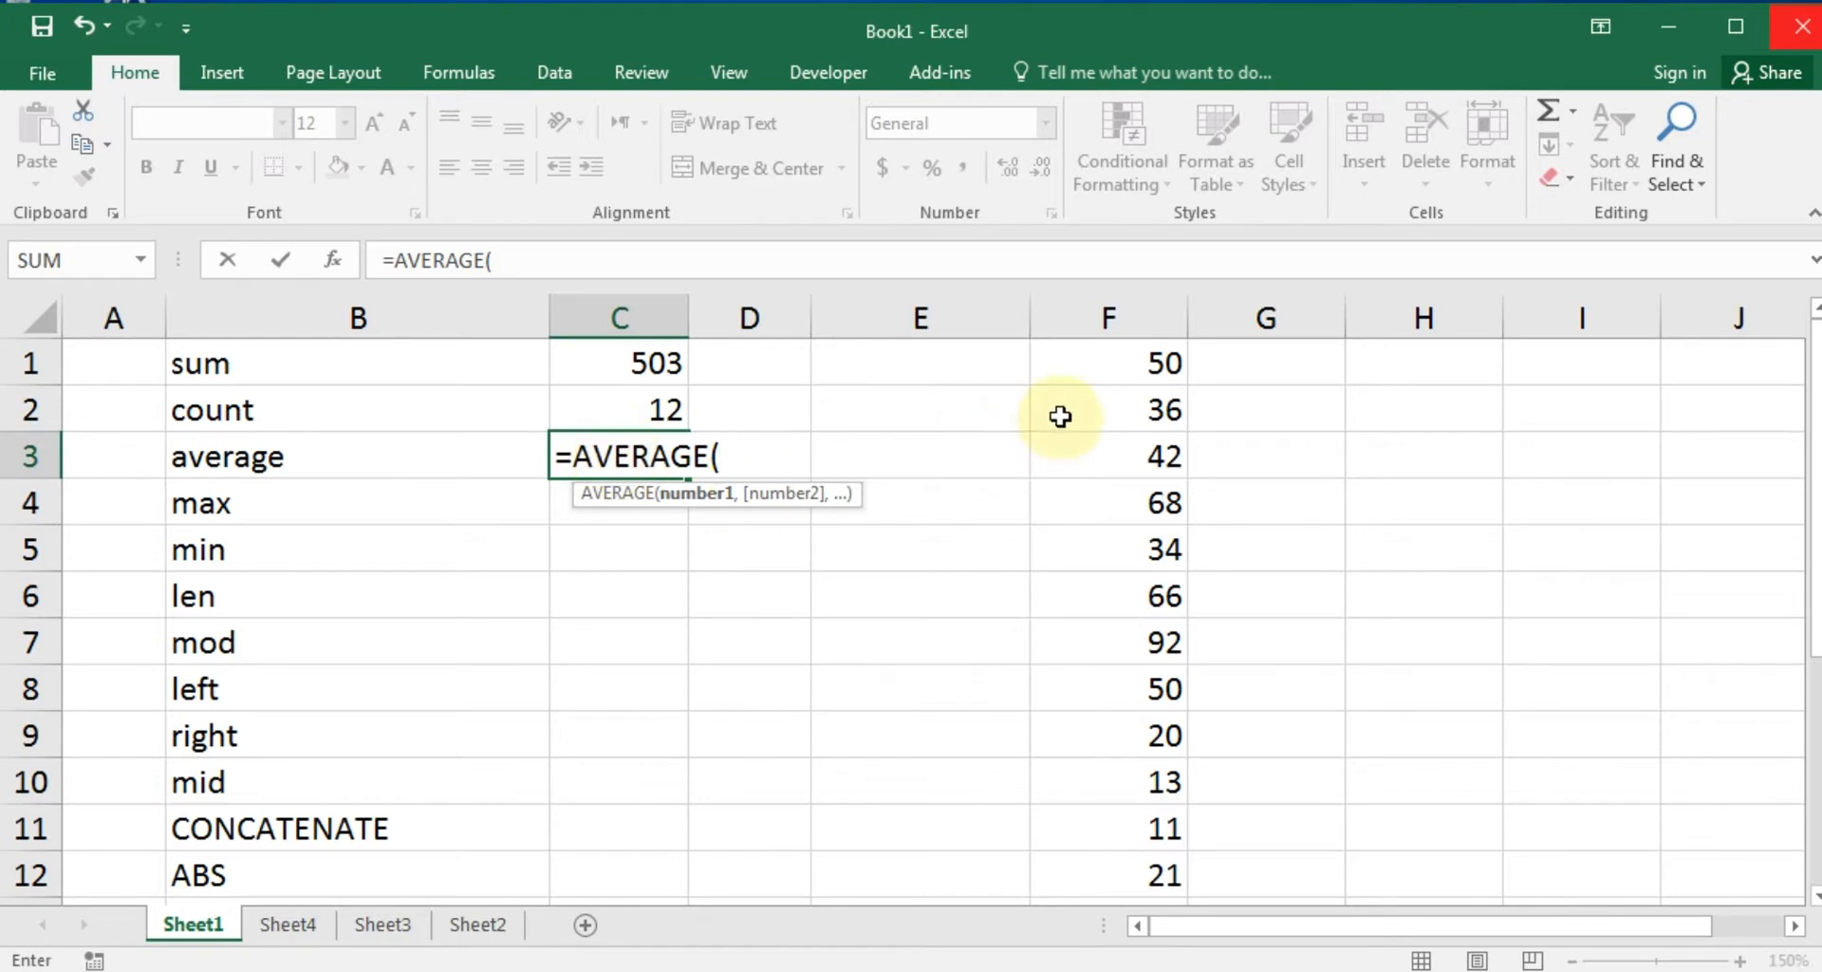
text(f1:f12)
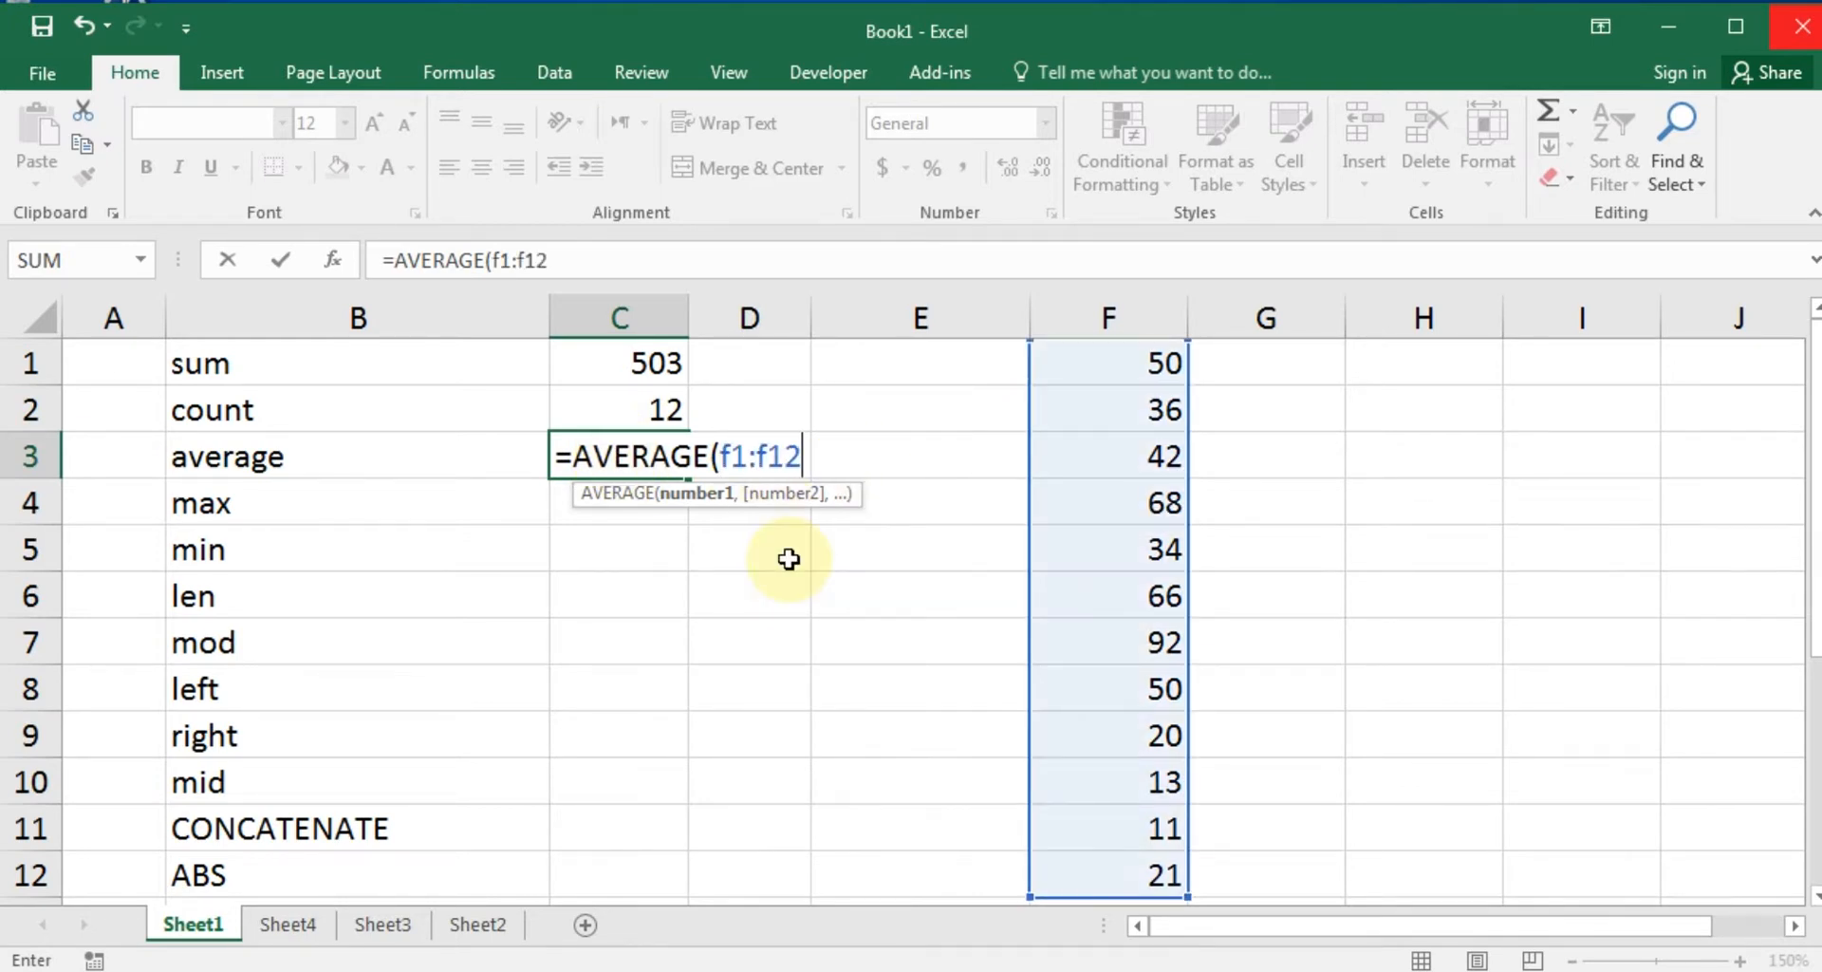
text())
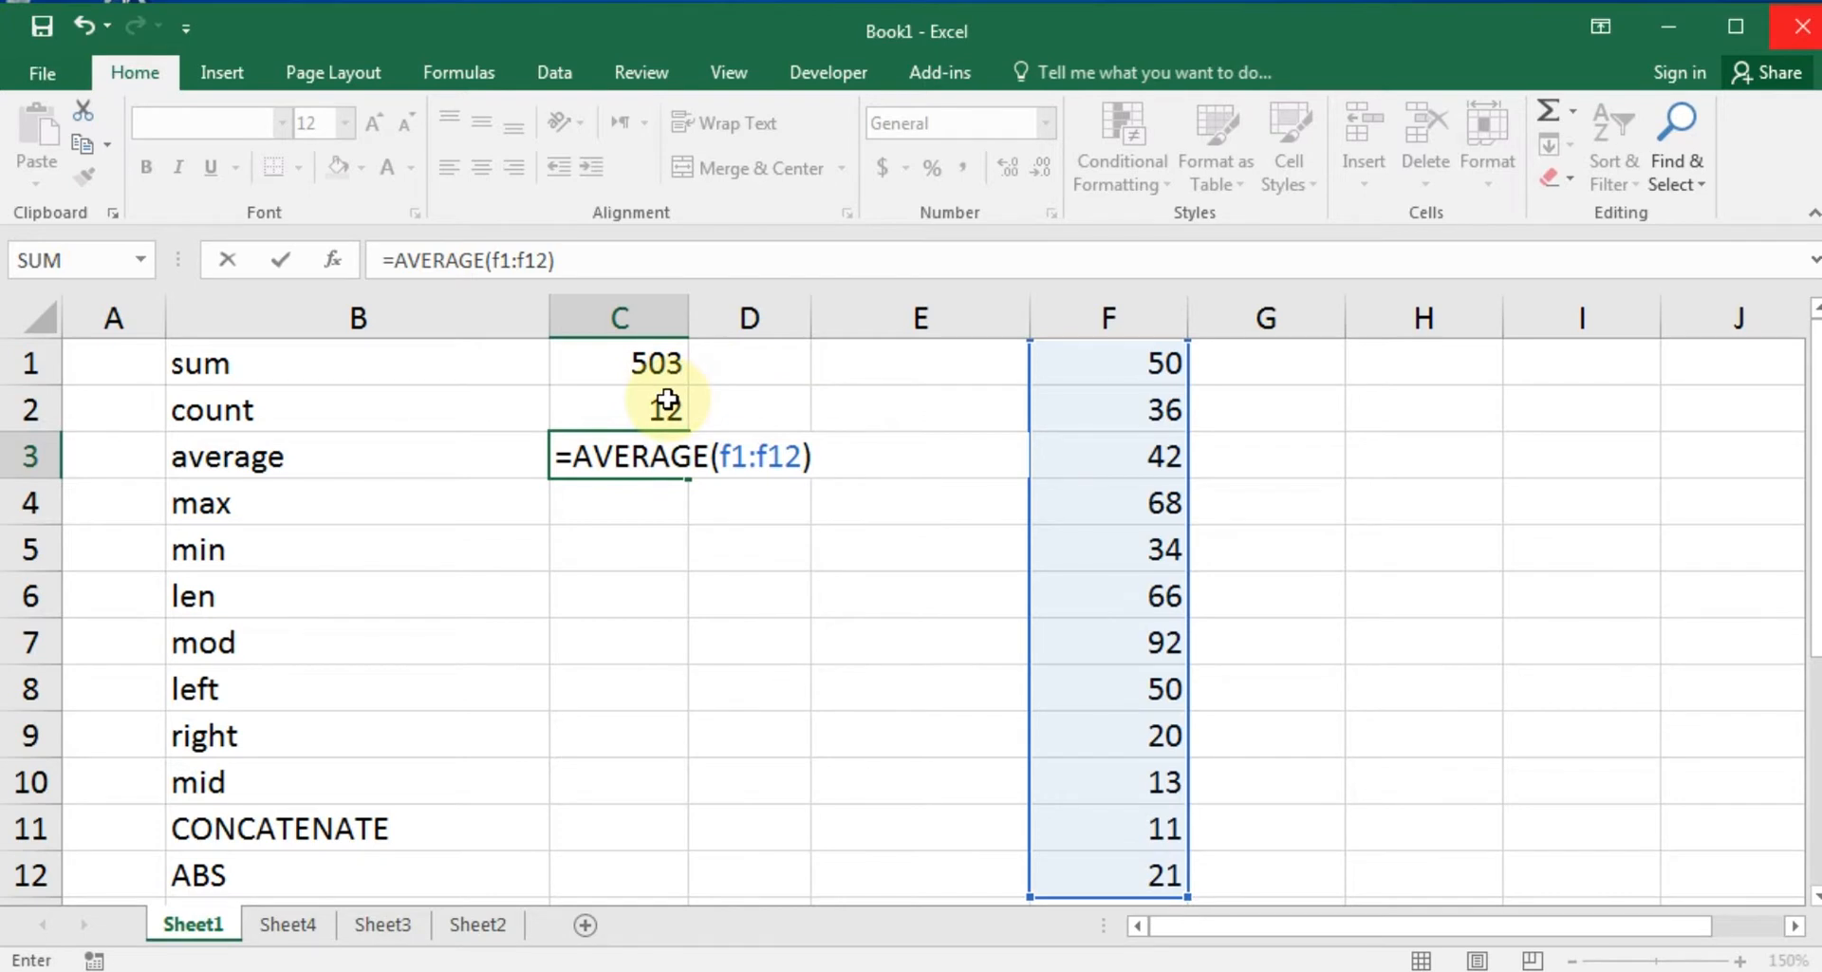
key(Return)
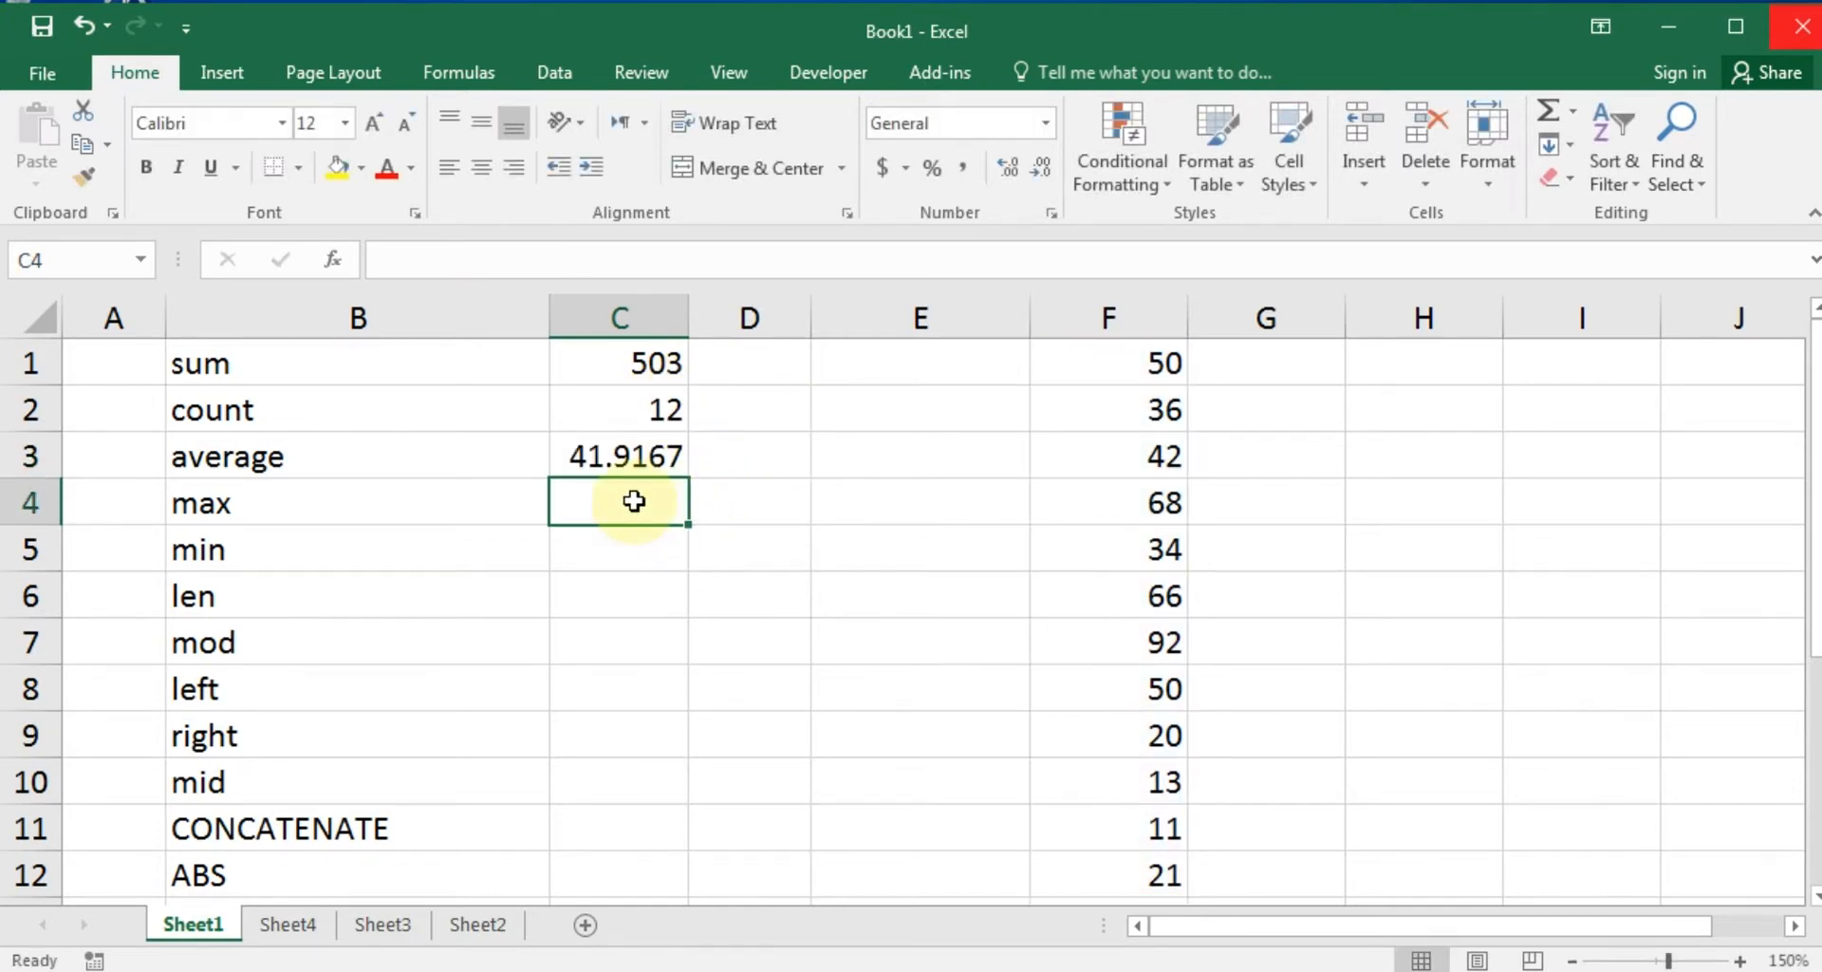
Enter a MAX formula in C4, beside the max label, for the range F1:F12.
click(304, 507)
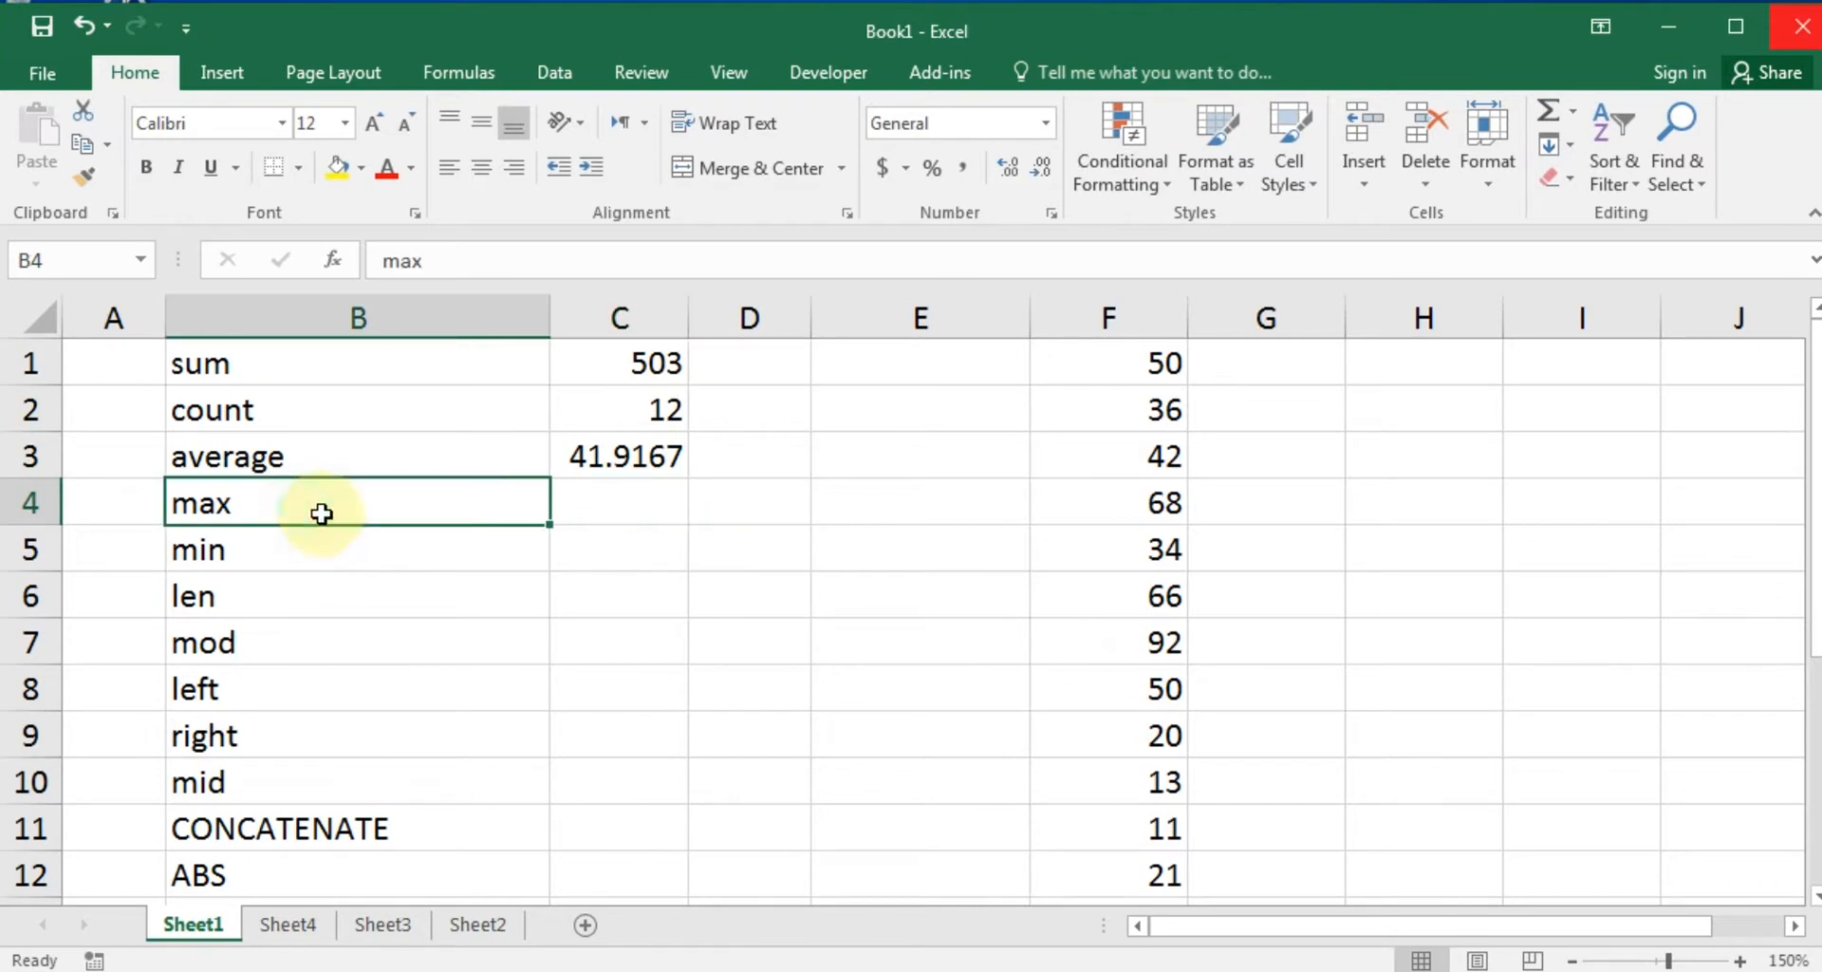
click(632, 503)
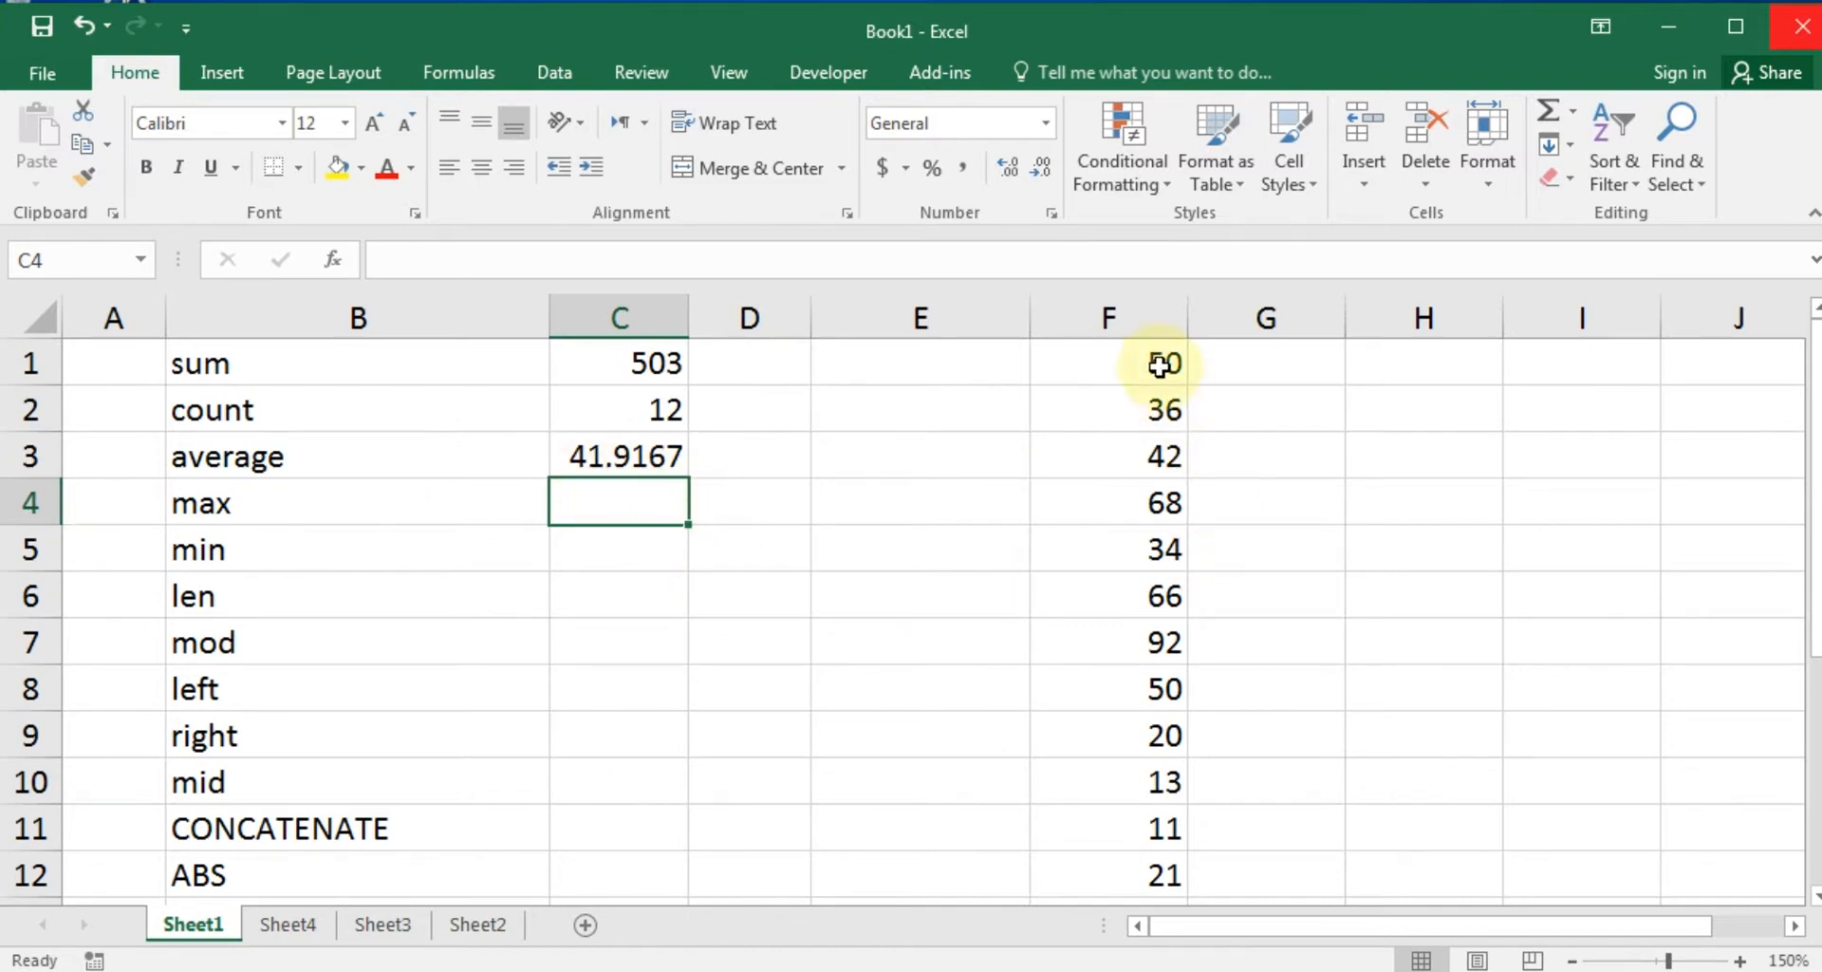
drag(1157, 363, 1117, 879)
click(665, 504)
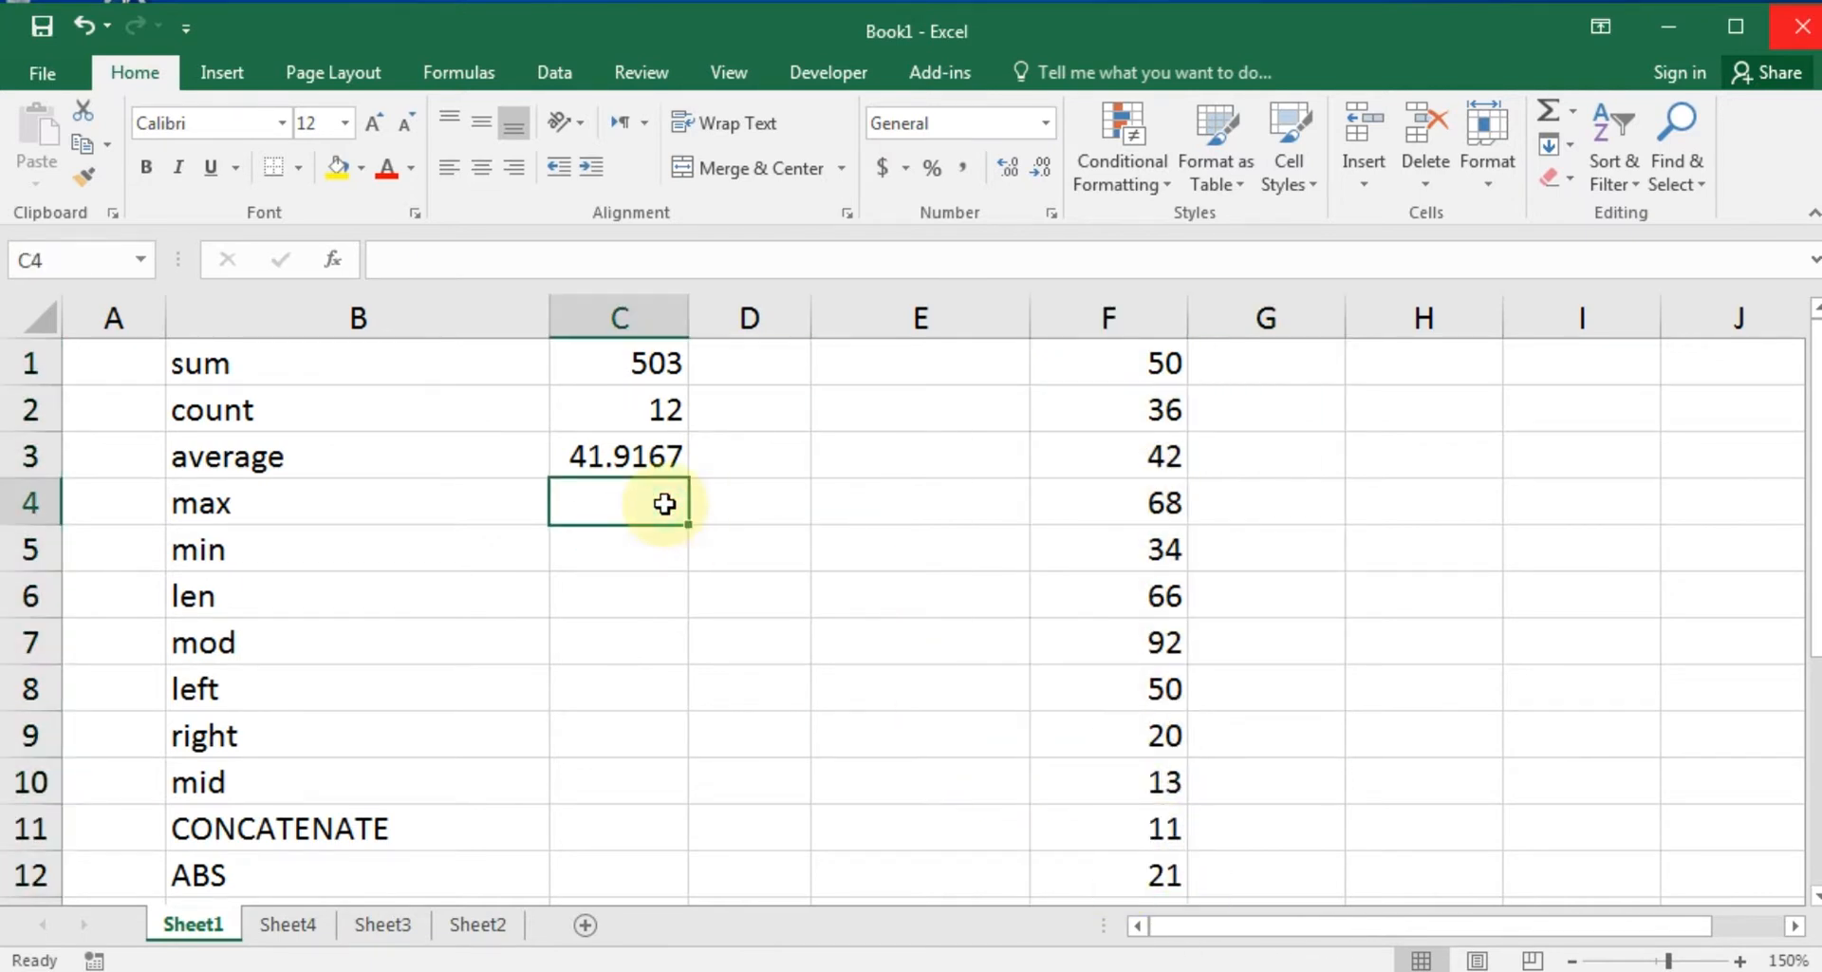
text(=)
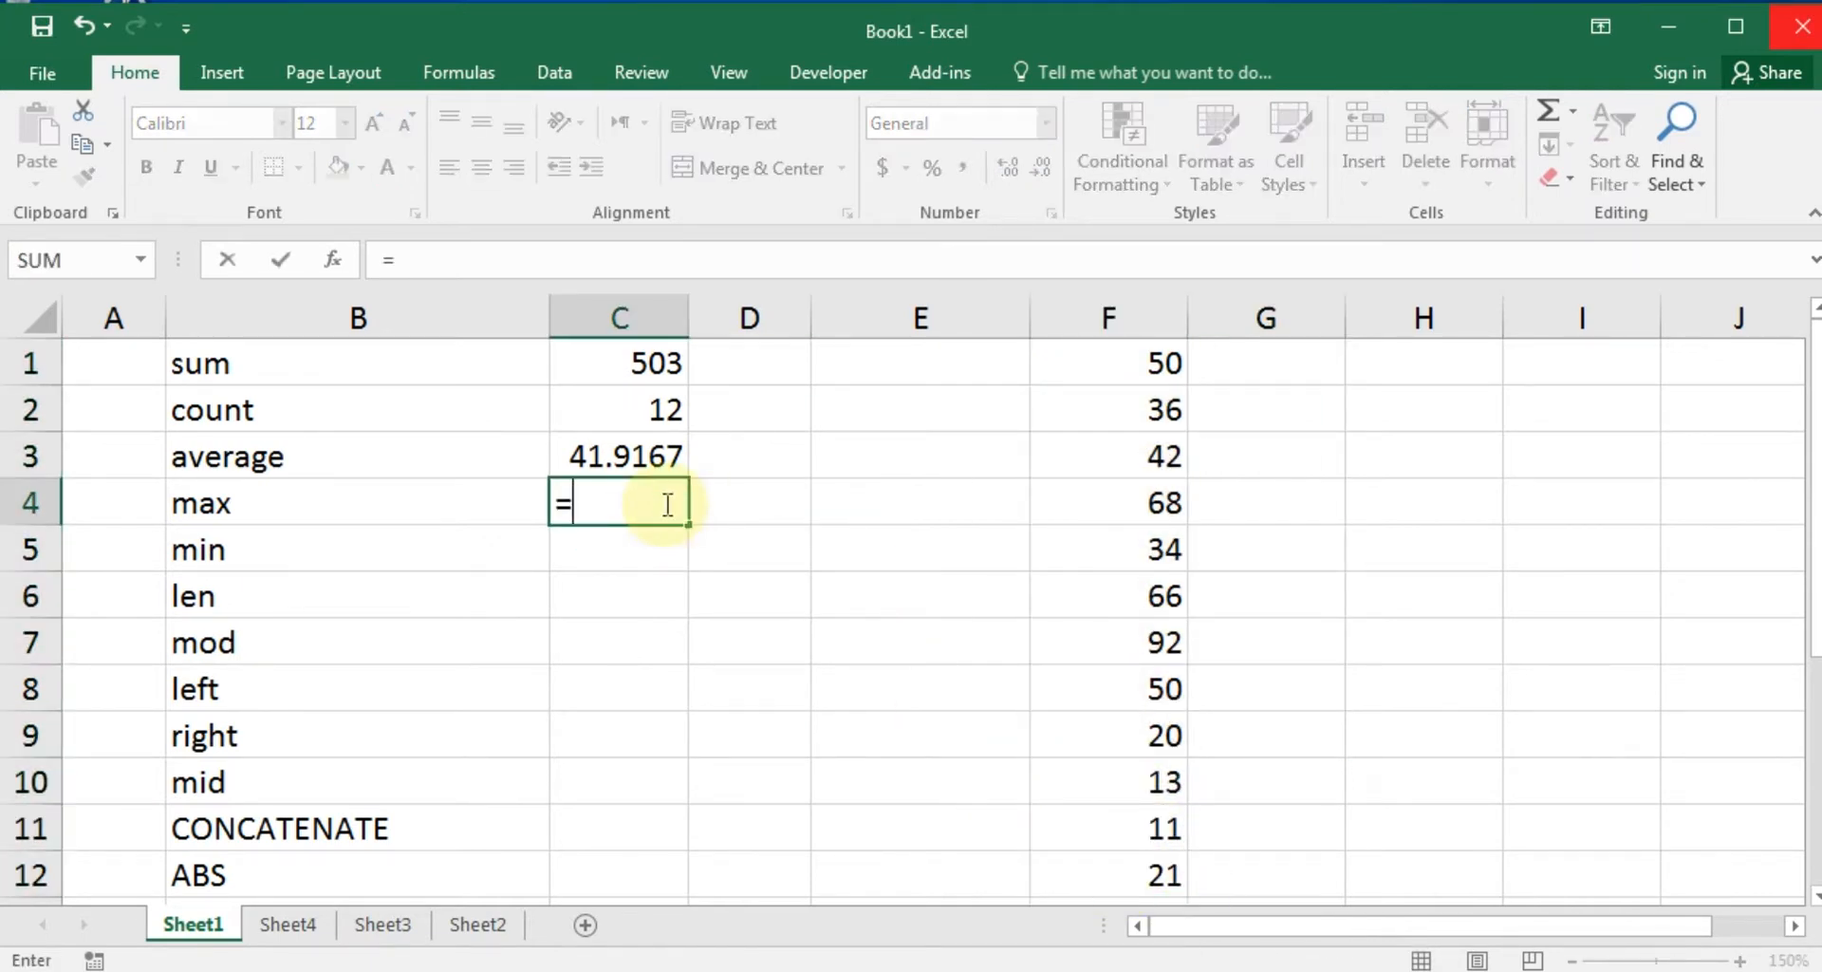
text(max)
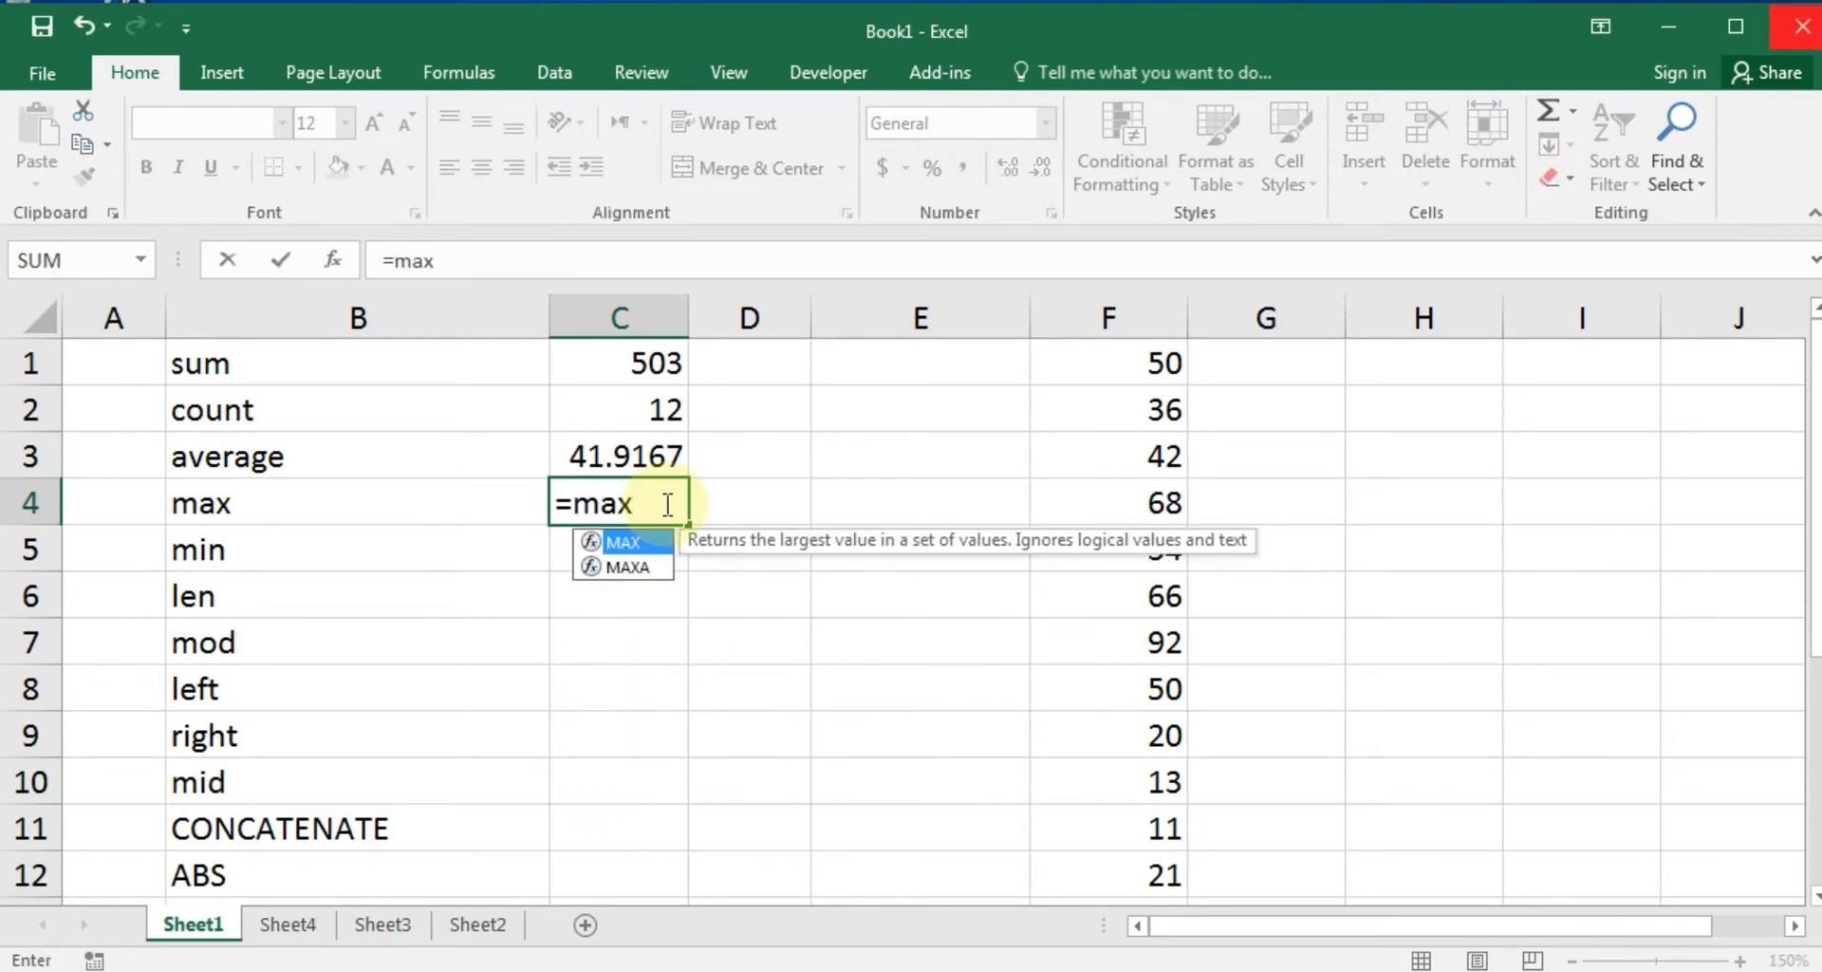
key(Tab)
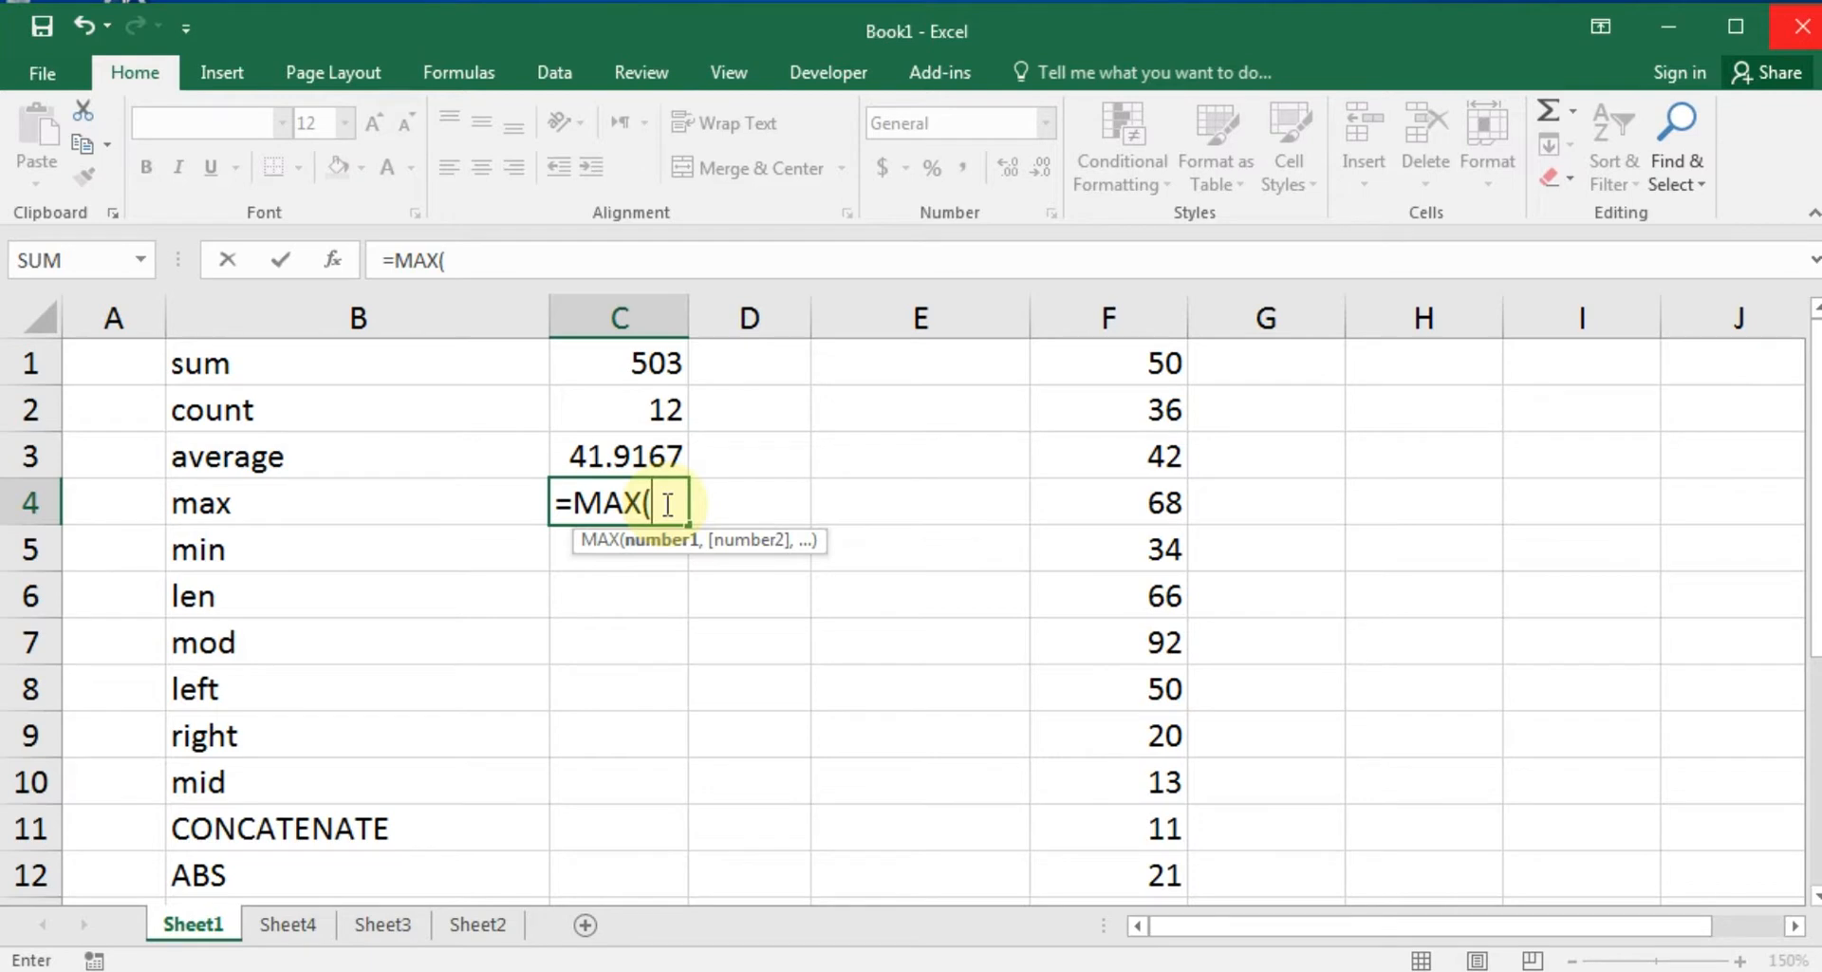
text(f1:f12)
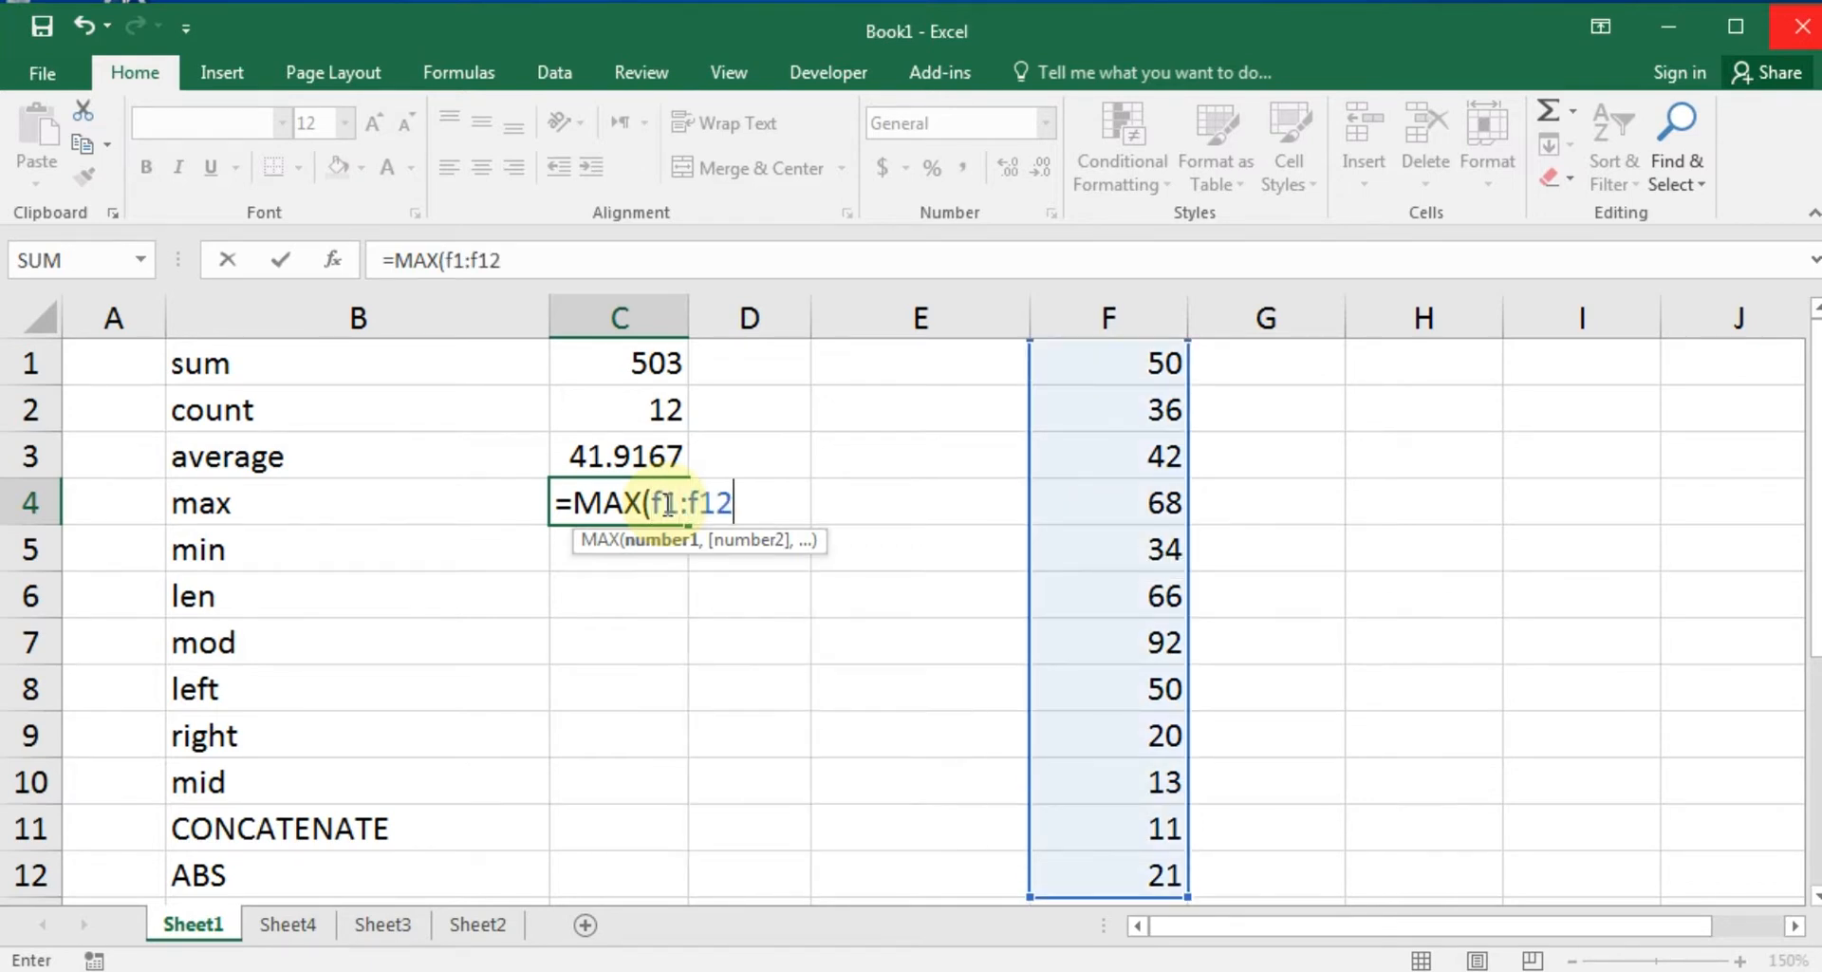
text())
key(Return)
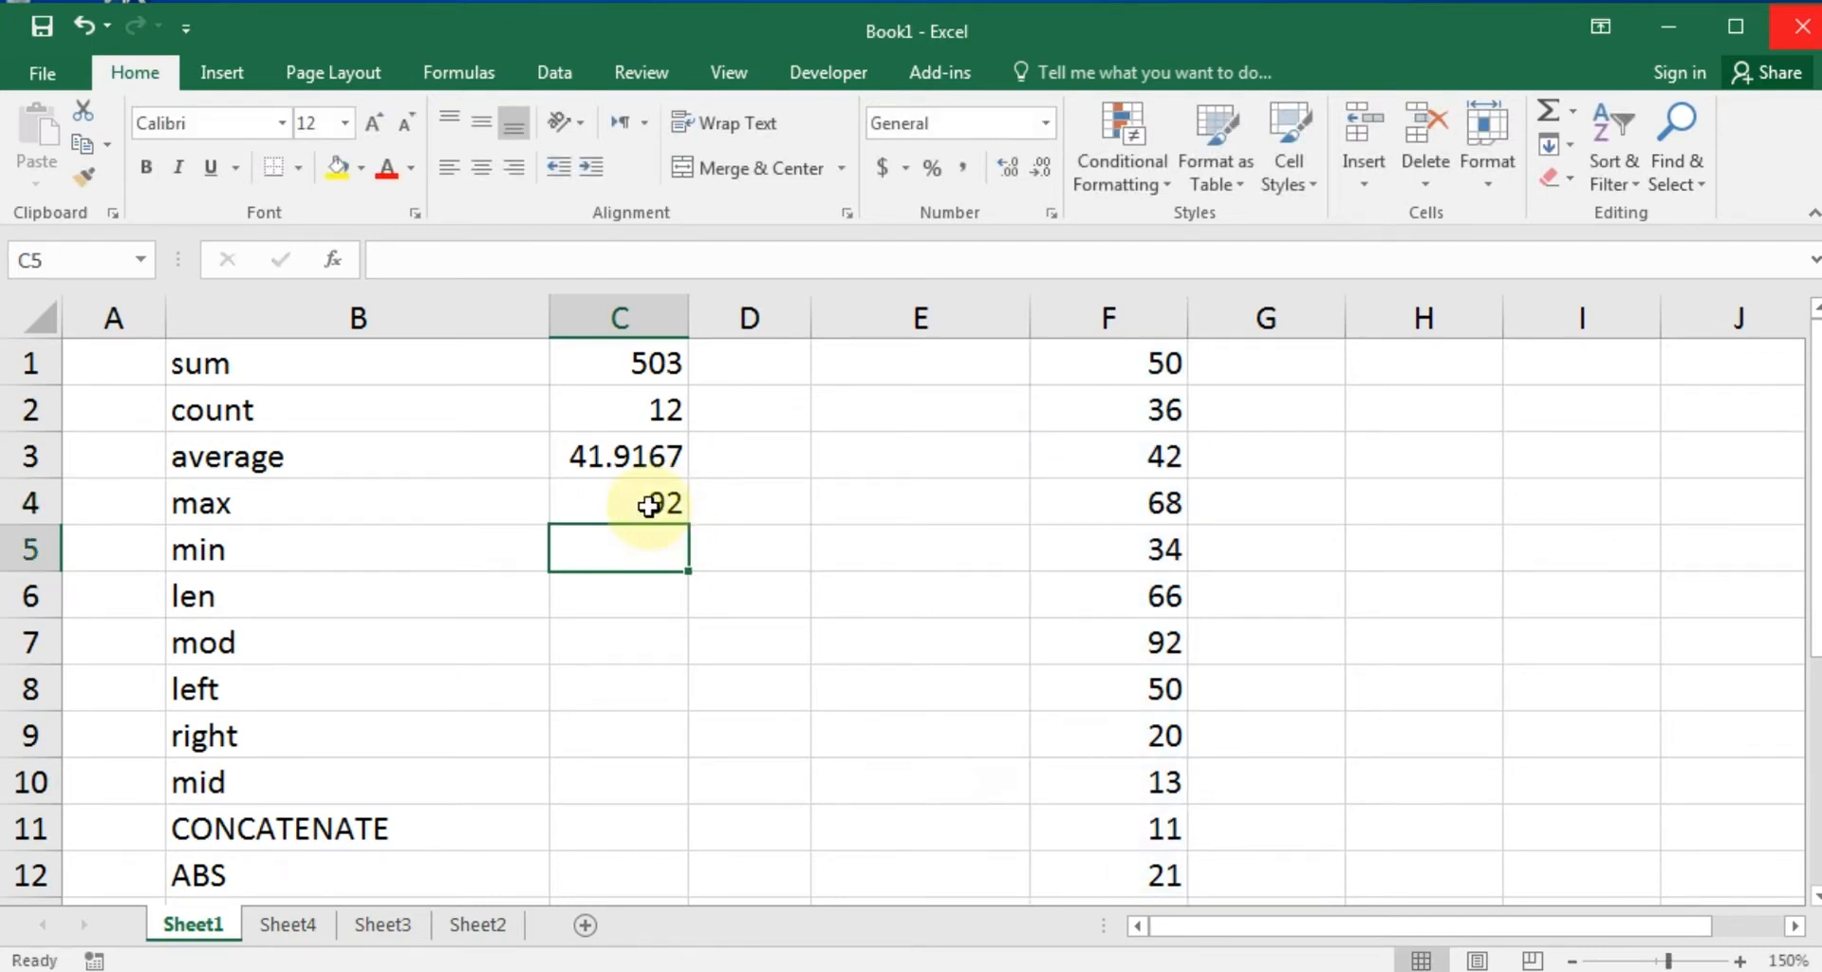
Change the number in F5 to 134 and check the MAX formula in C4.
click(1111, 557)
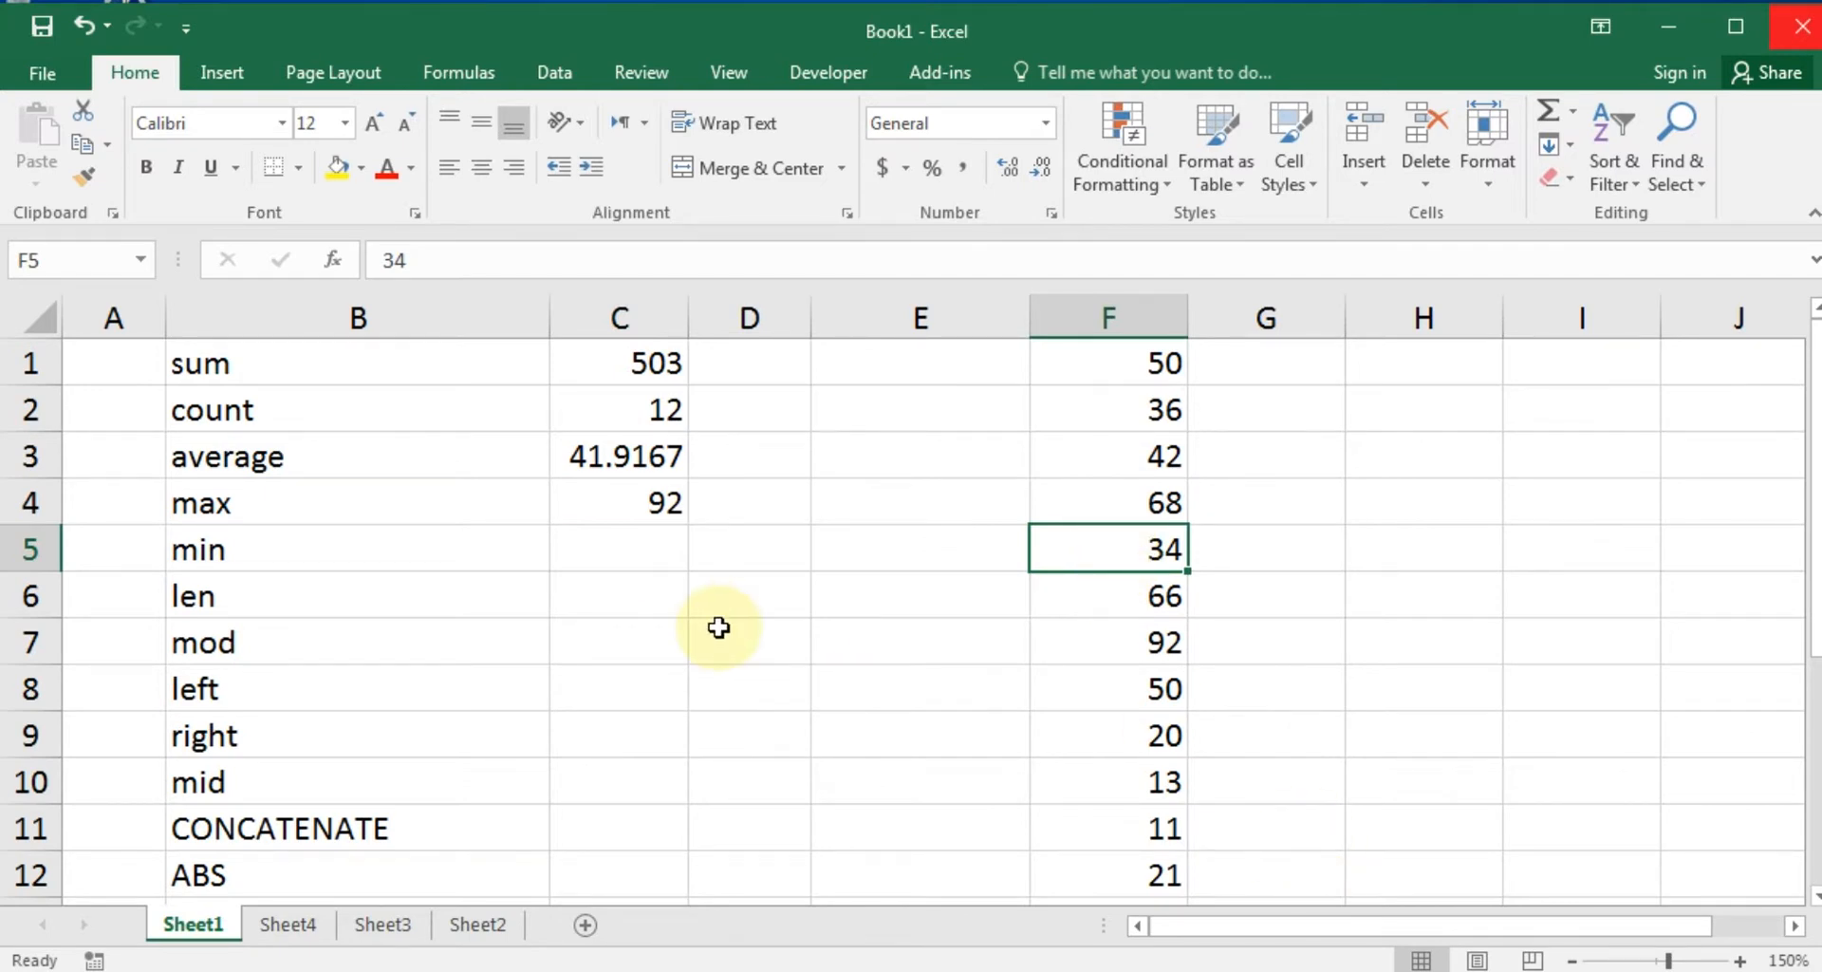
text(134)
key(Return)
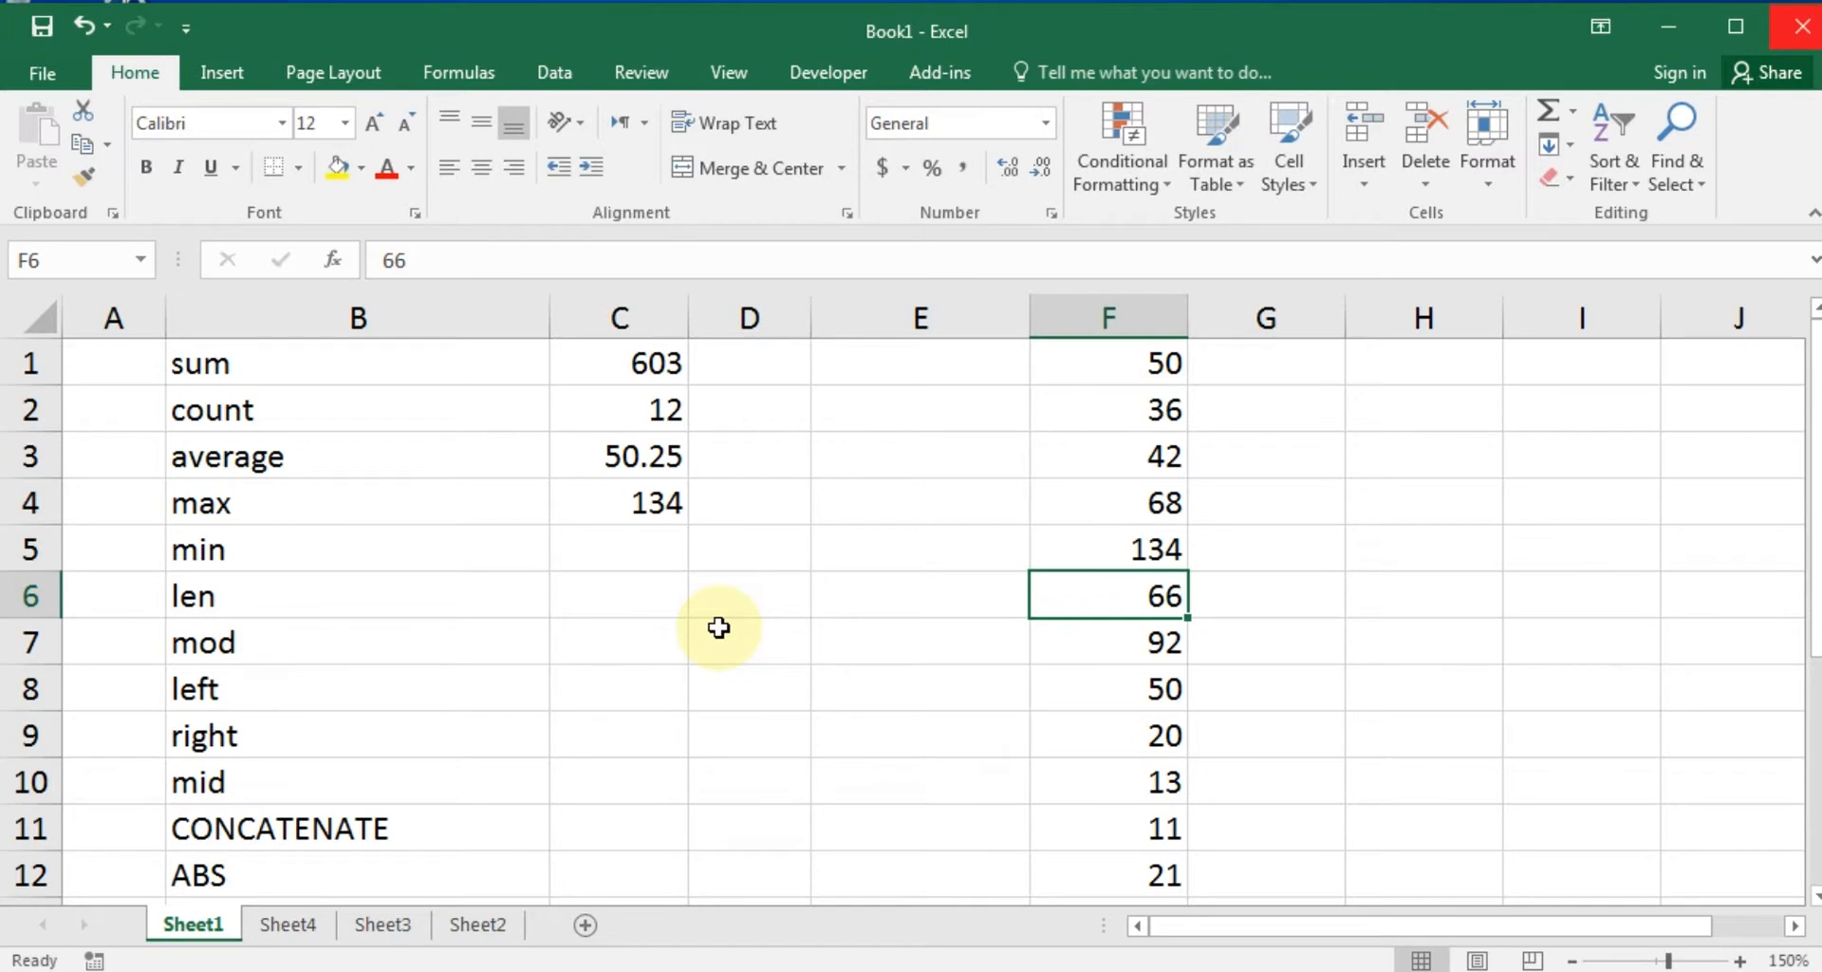
click(669, 499)
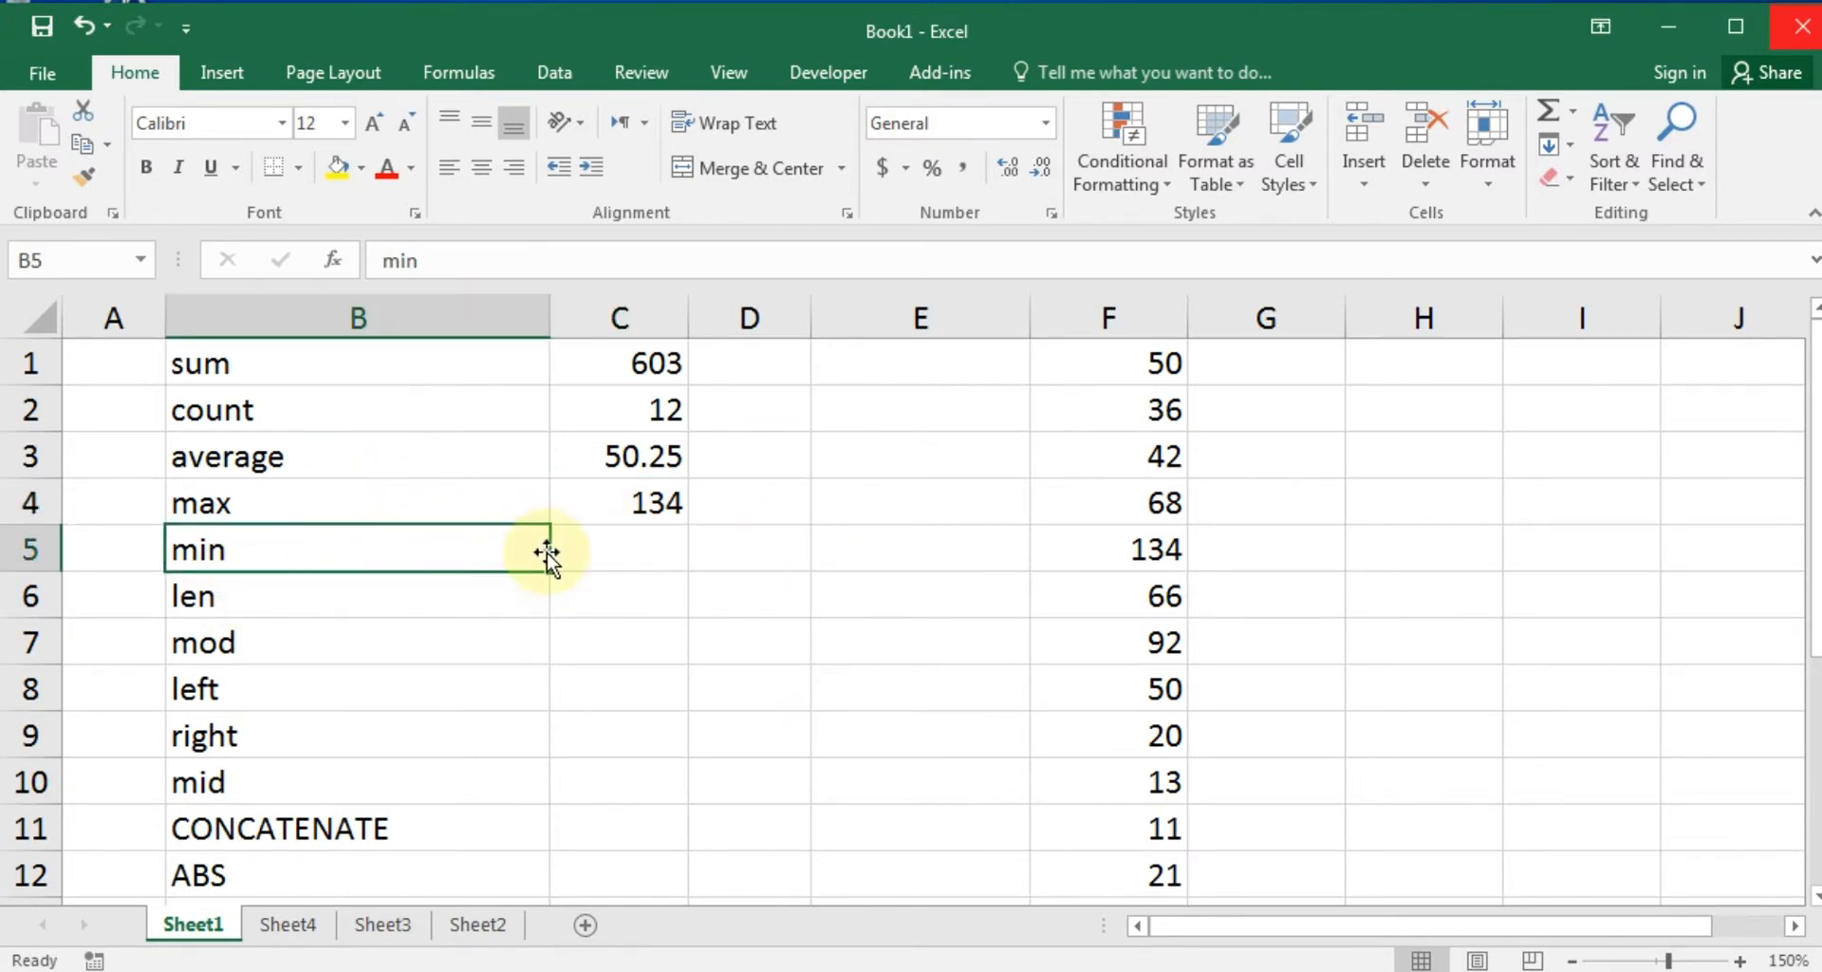
Enter a MIN formula in C5, beside the min label, for the range F1:F12.
click(618, 549)
text(=)
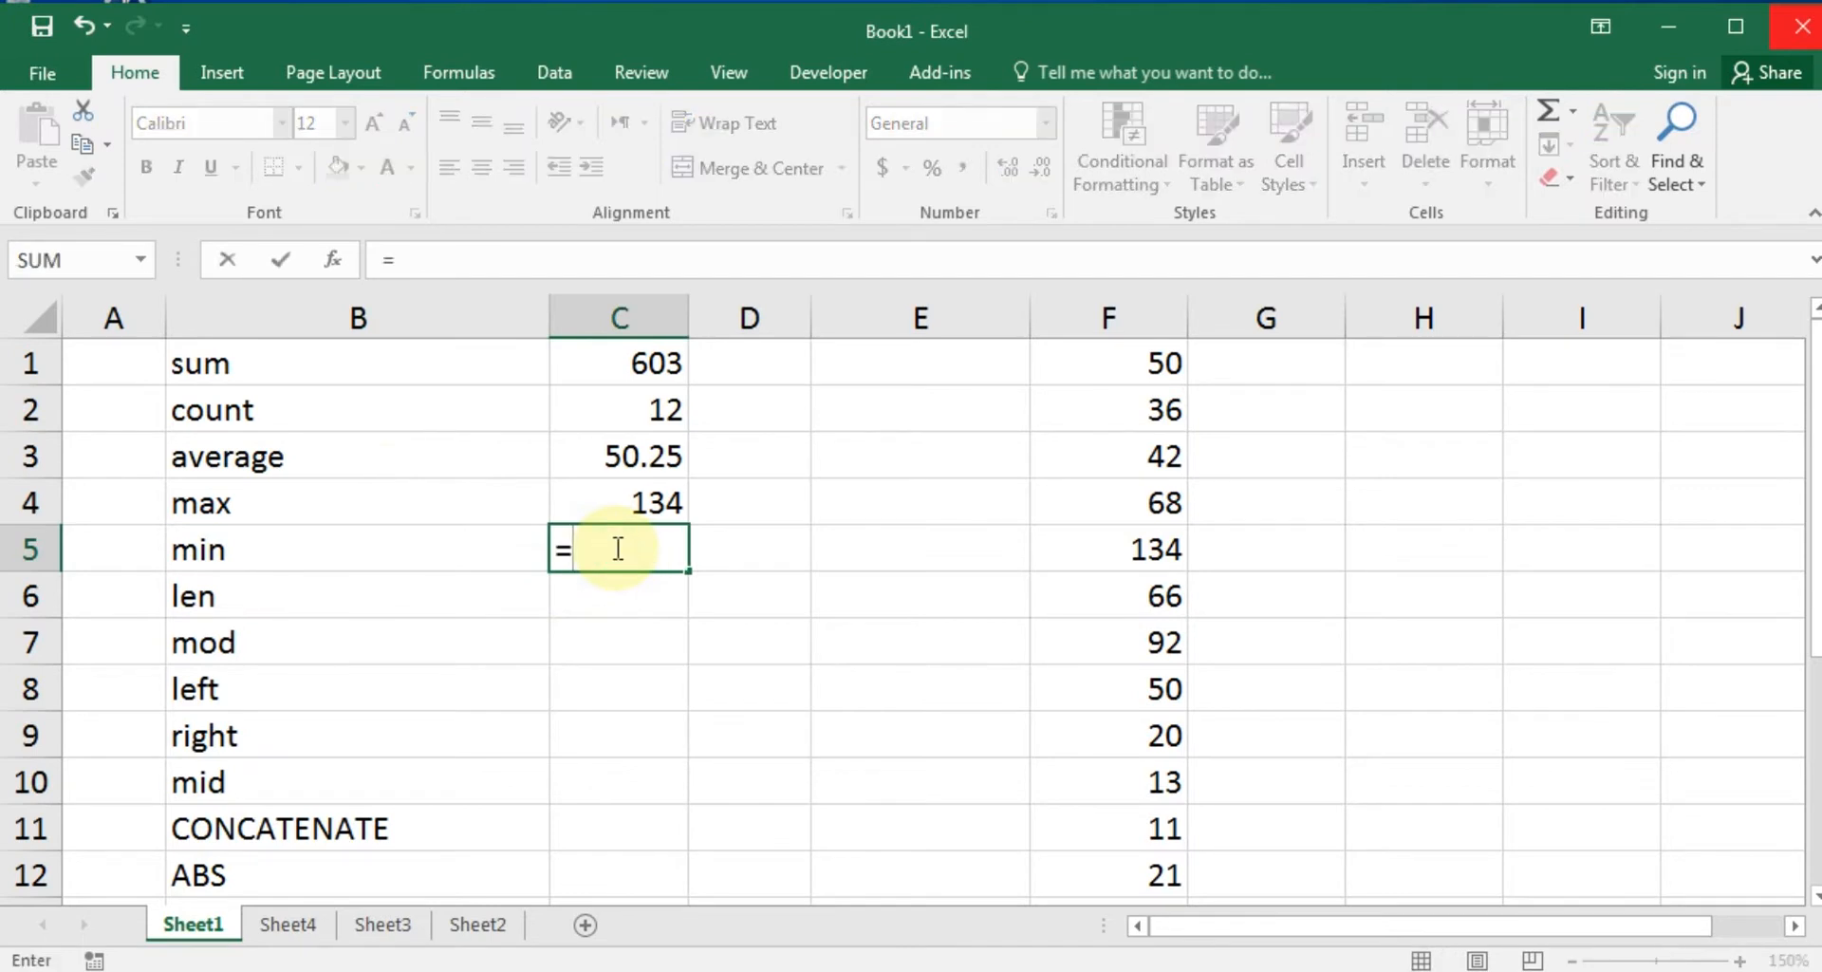
text(min)
key(Tab)
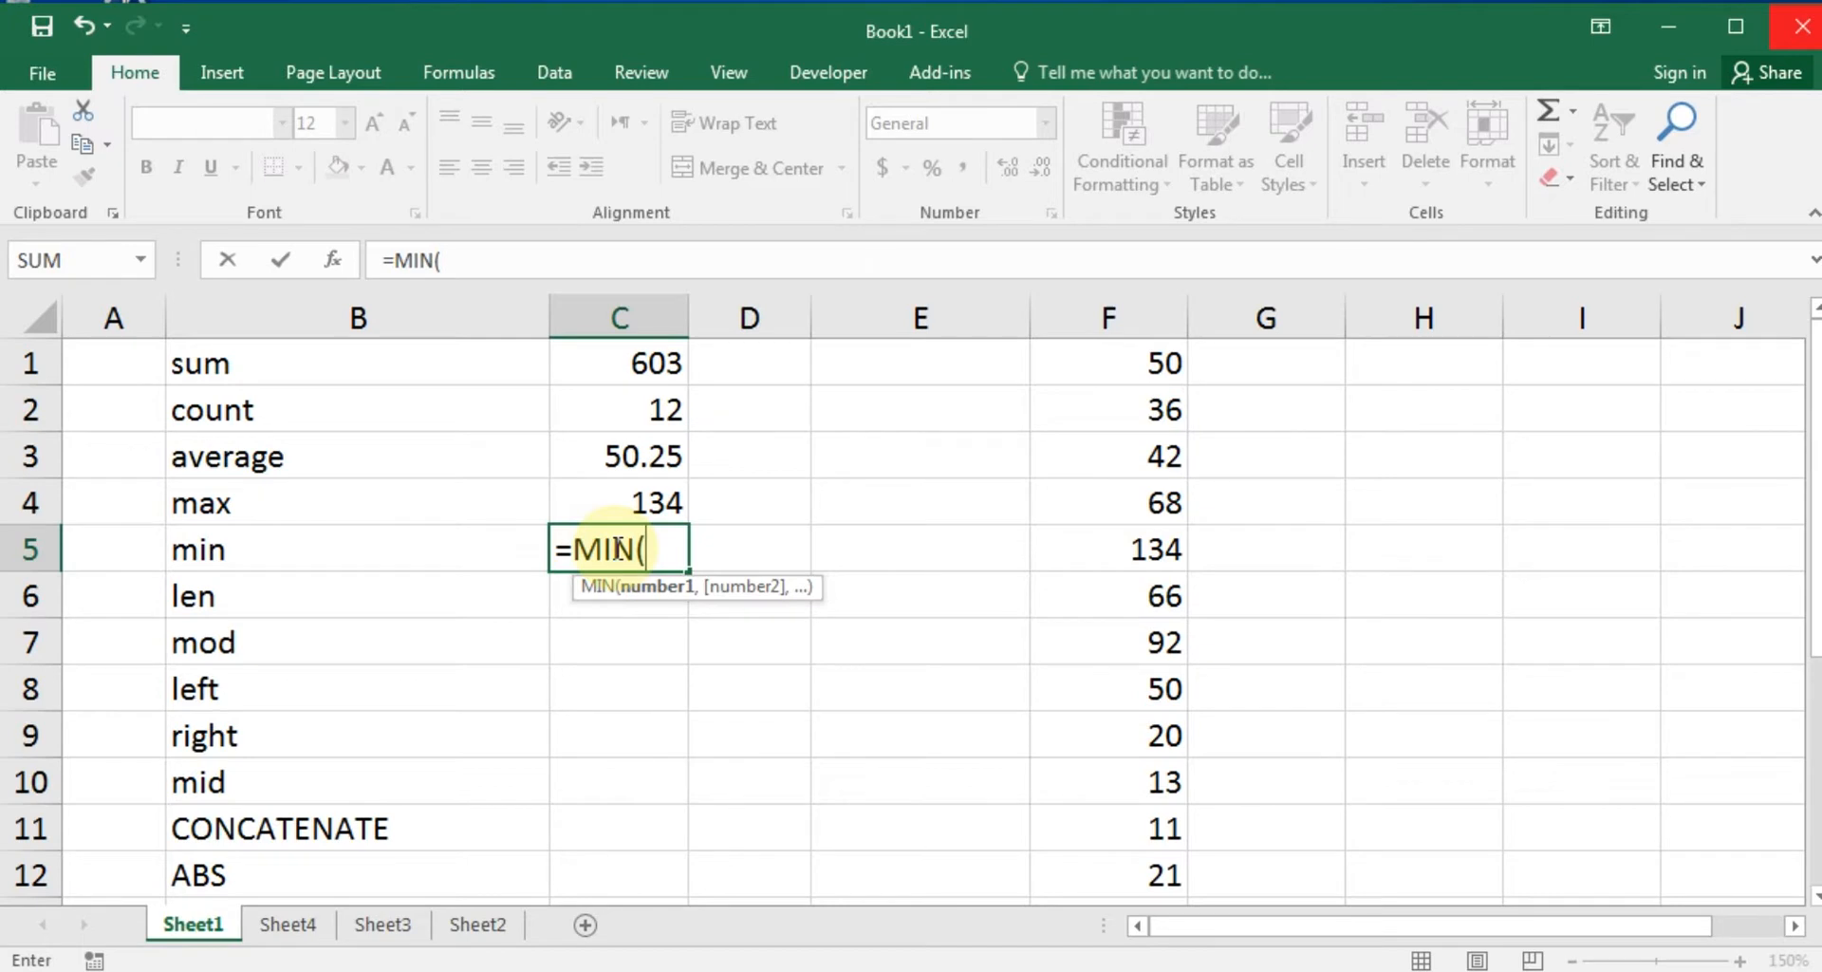
text(f1:f12))
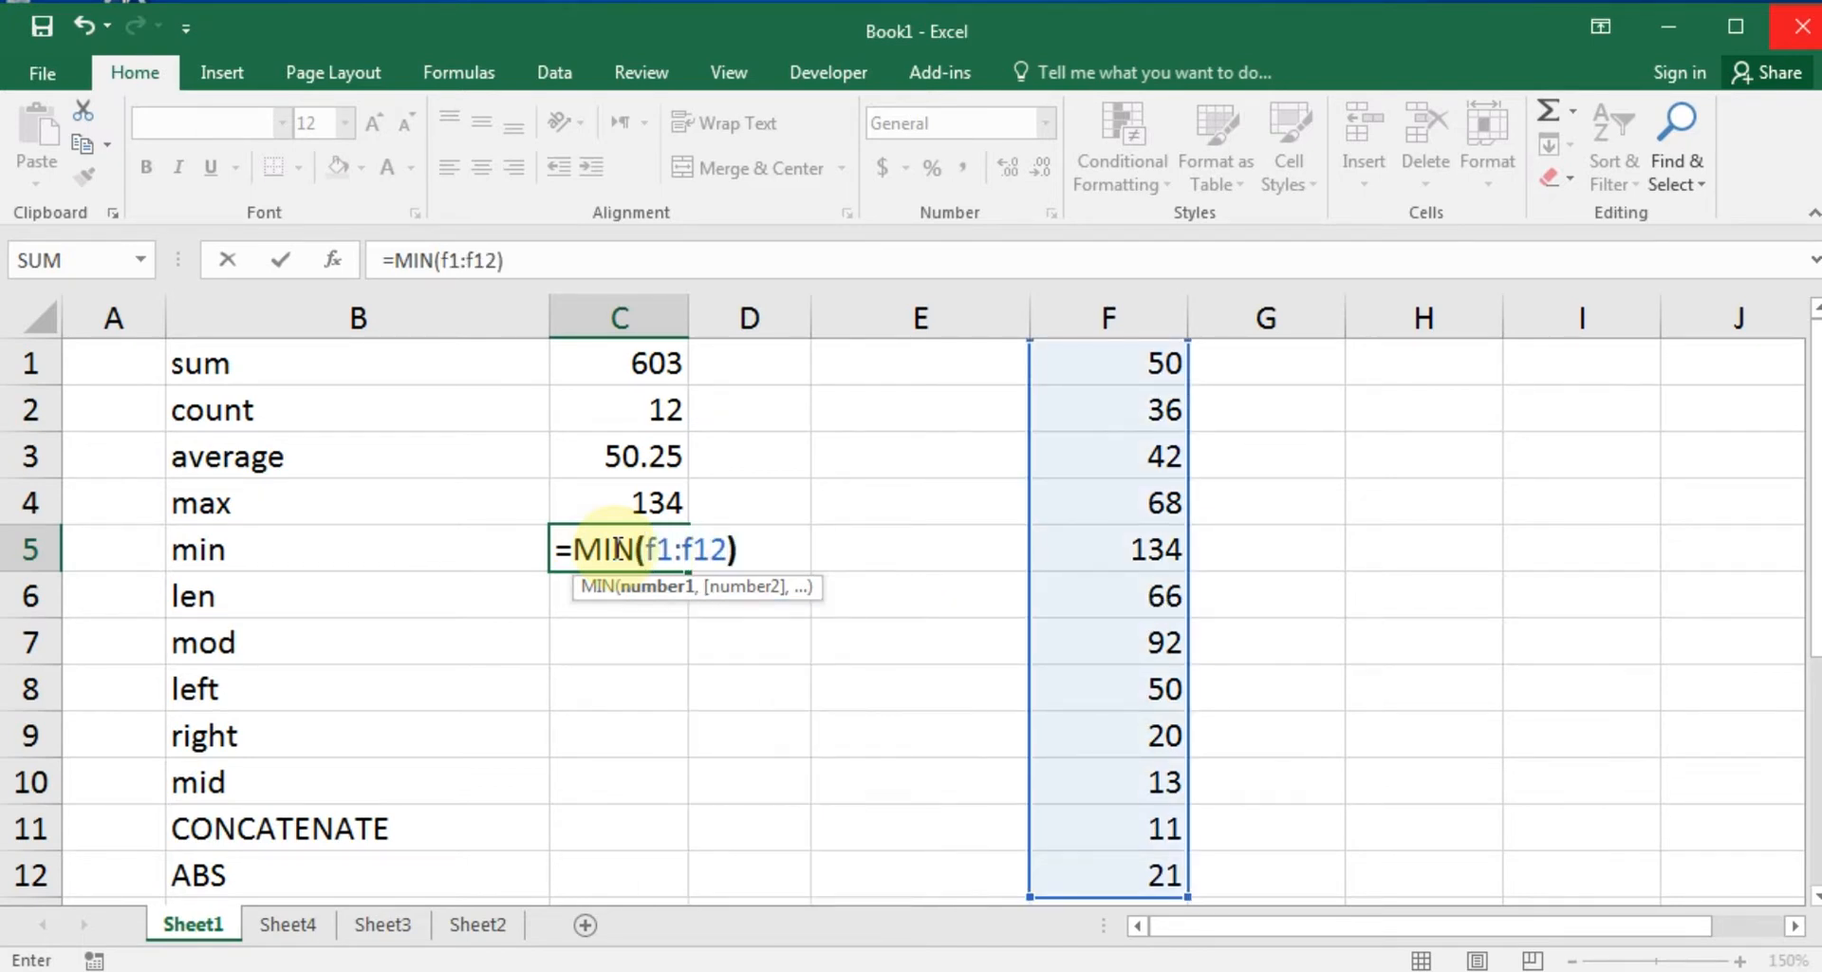
key(Return)
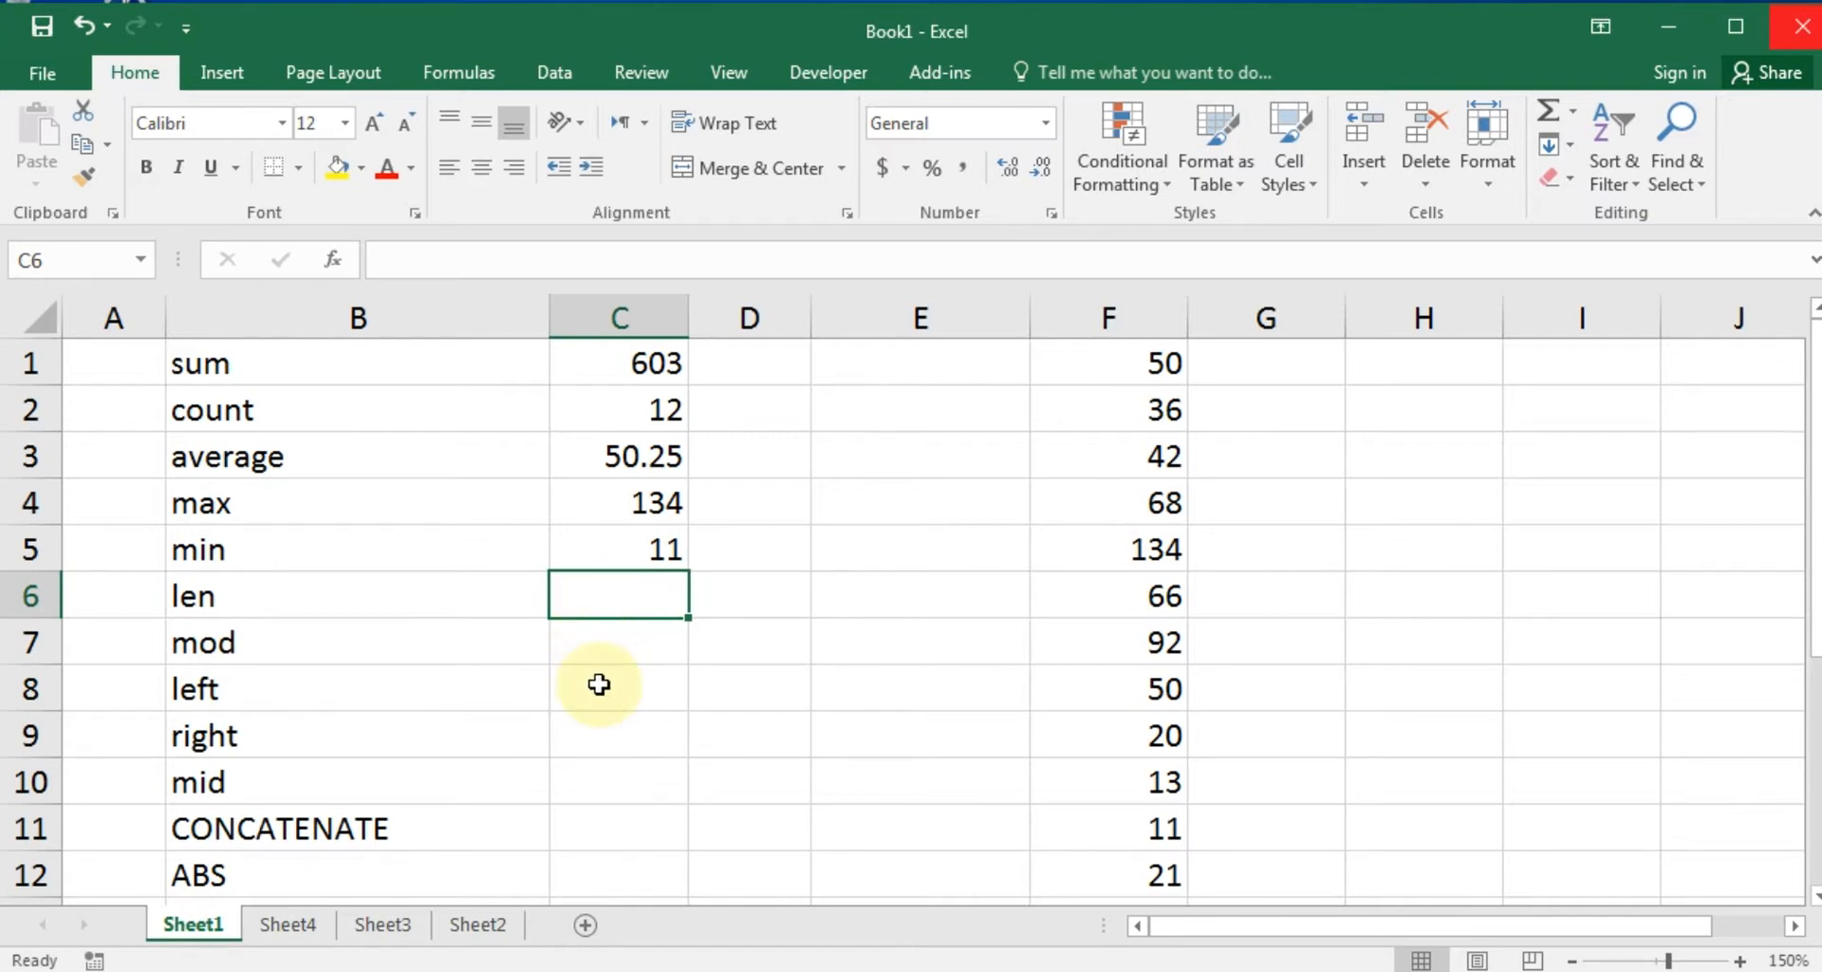
Enter a LEN formula in C6 that counts the characters of the literal text "average", and check the formula.
text(=)
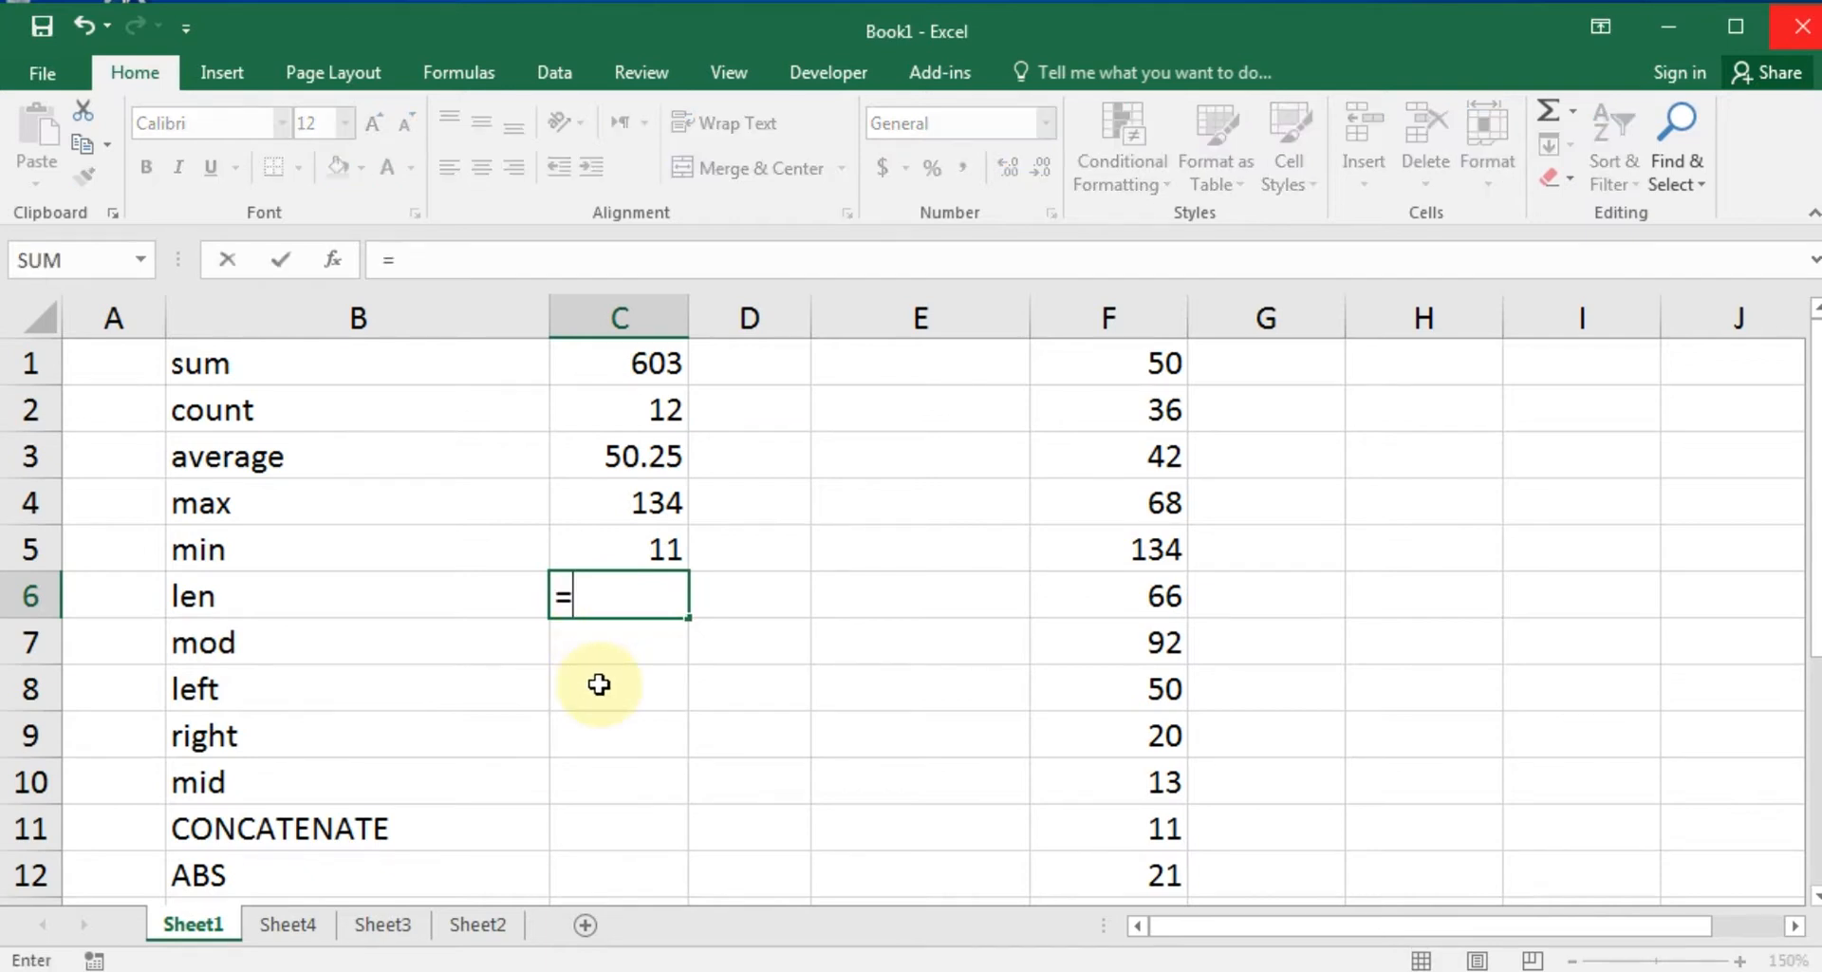
text(len)
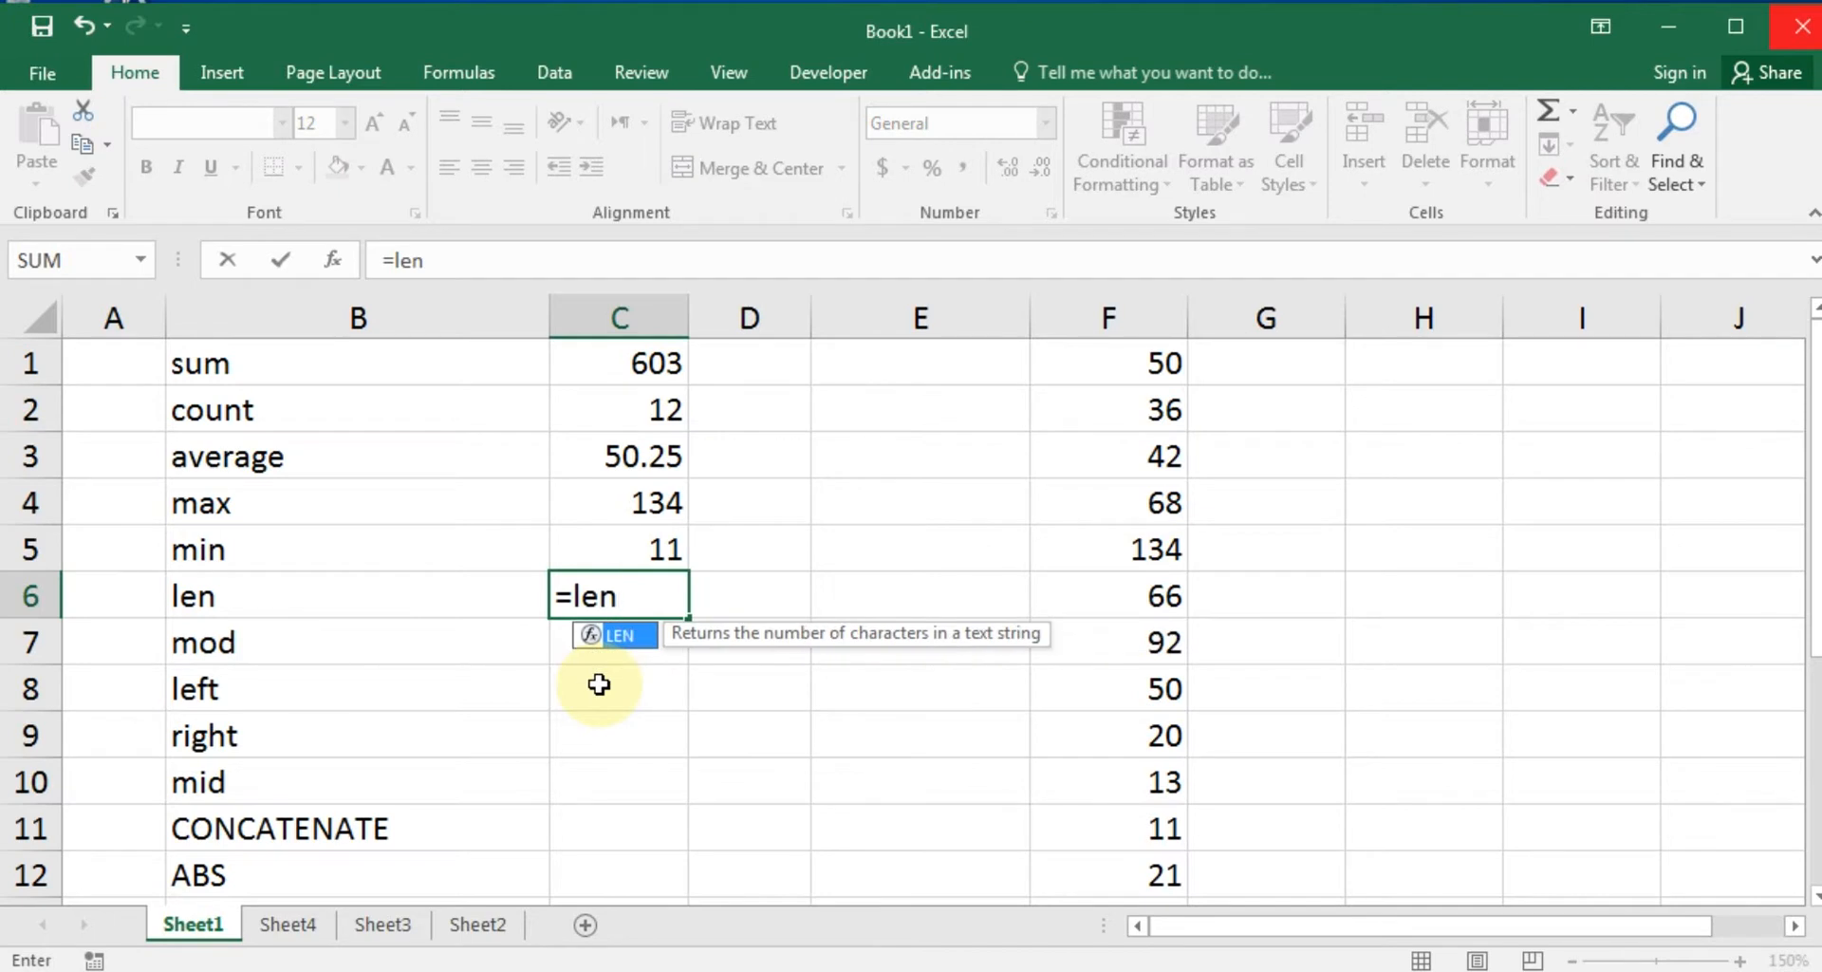
key(Tab)
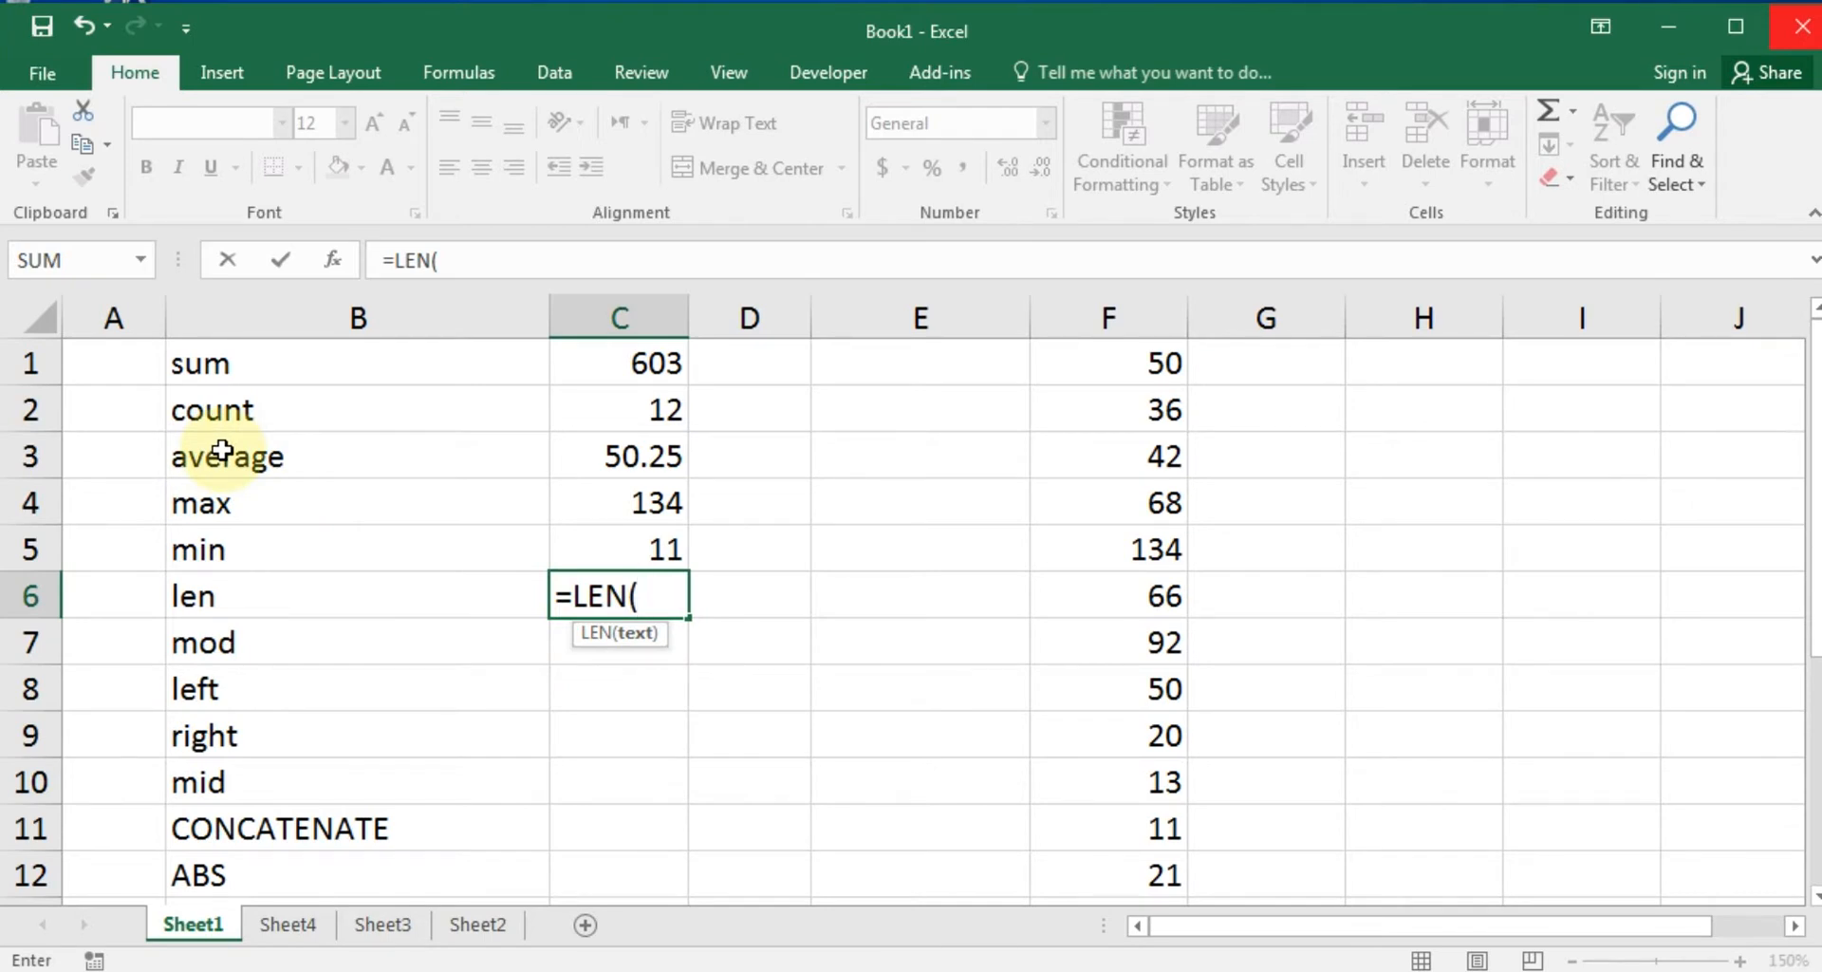
text("average")
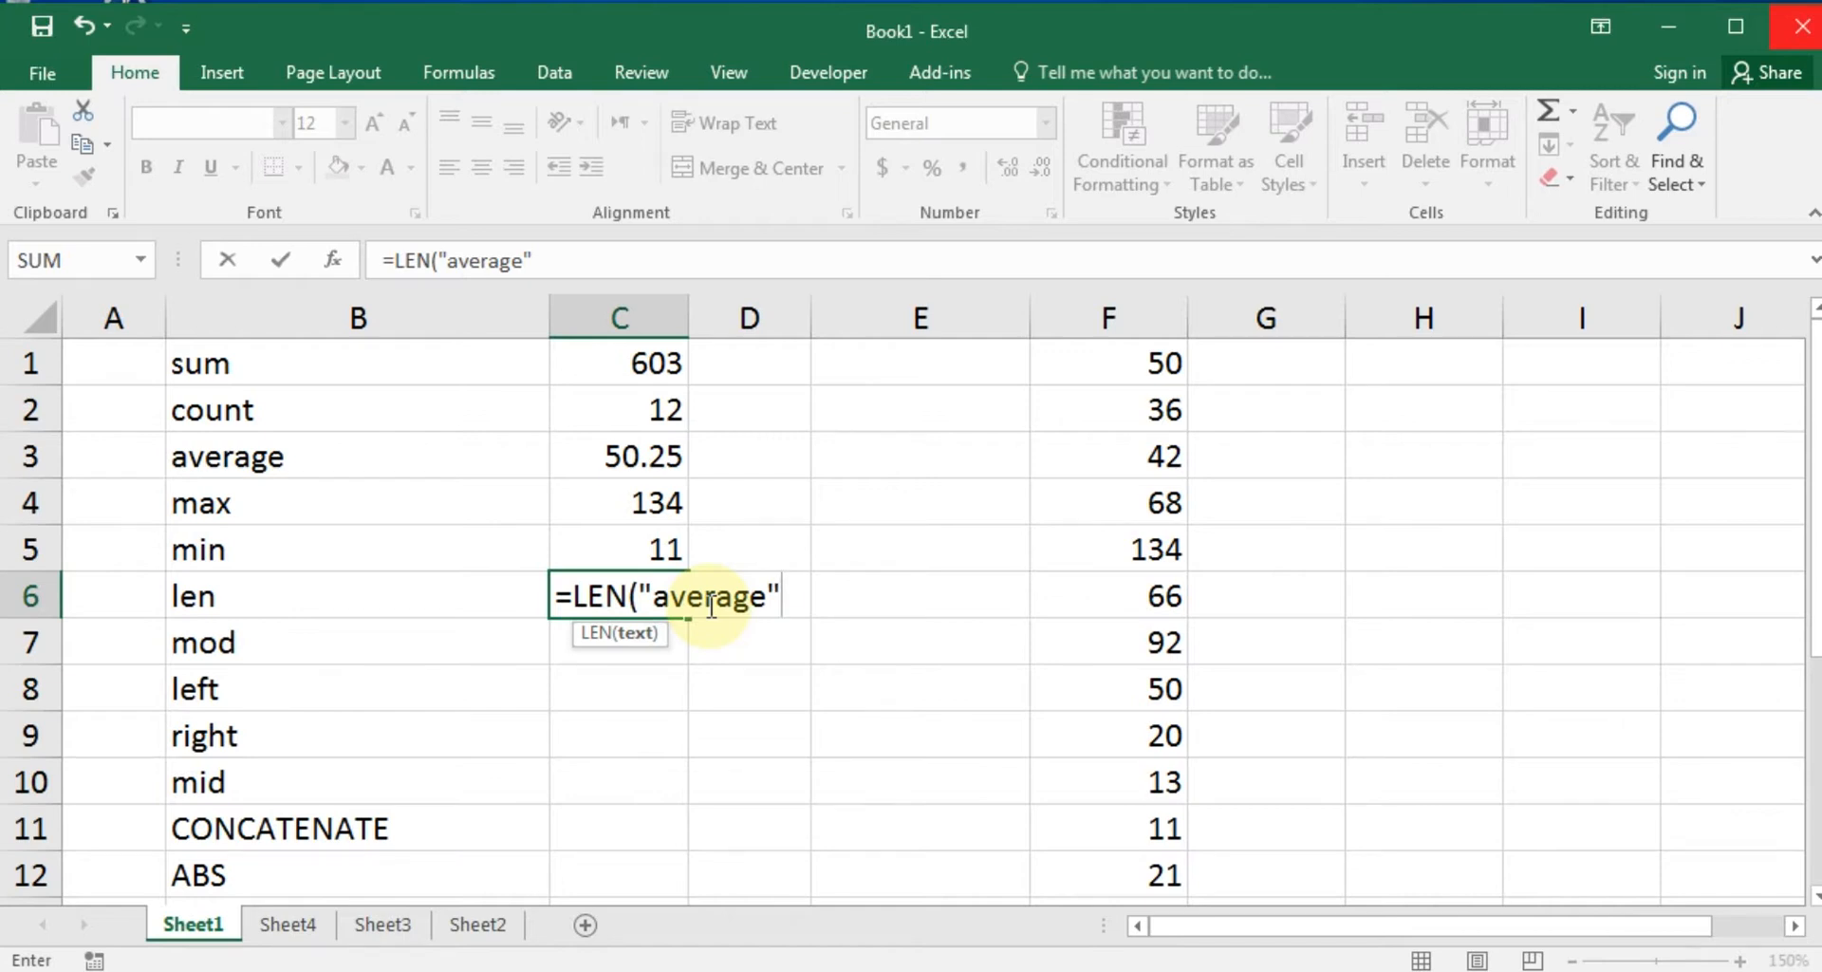
text())
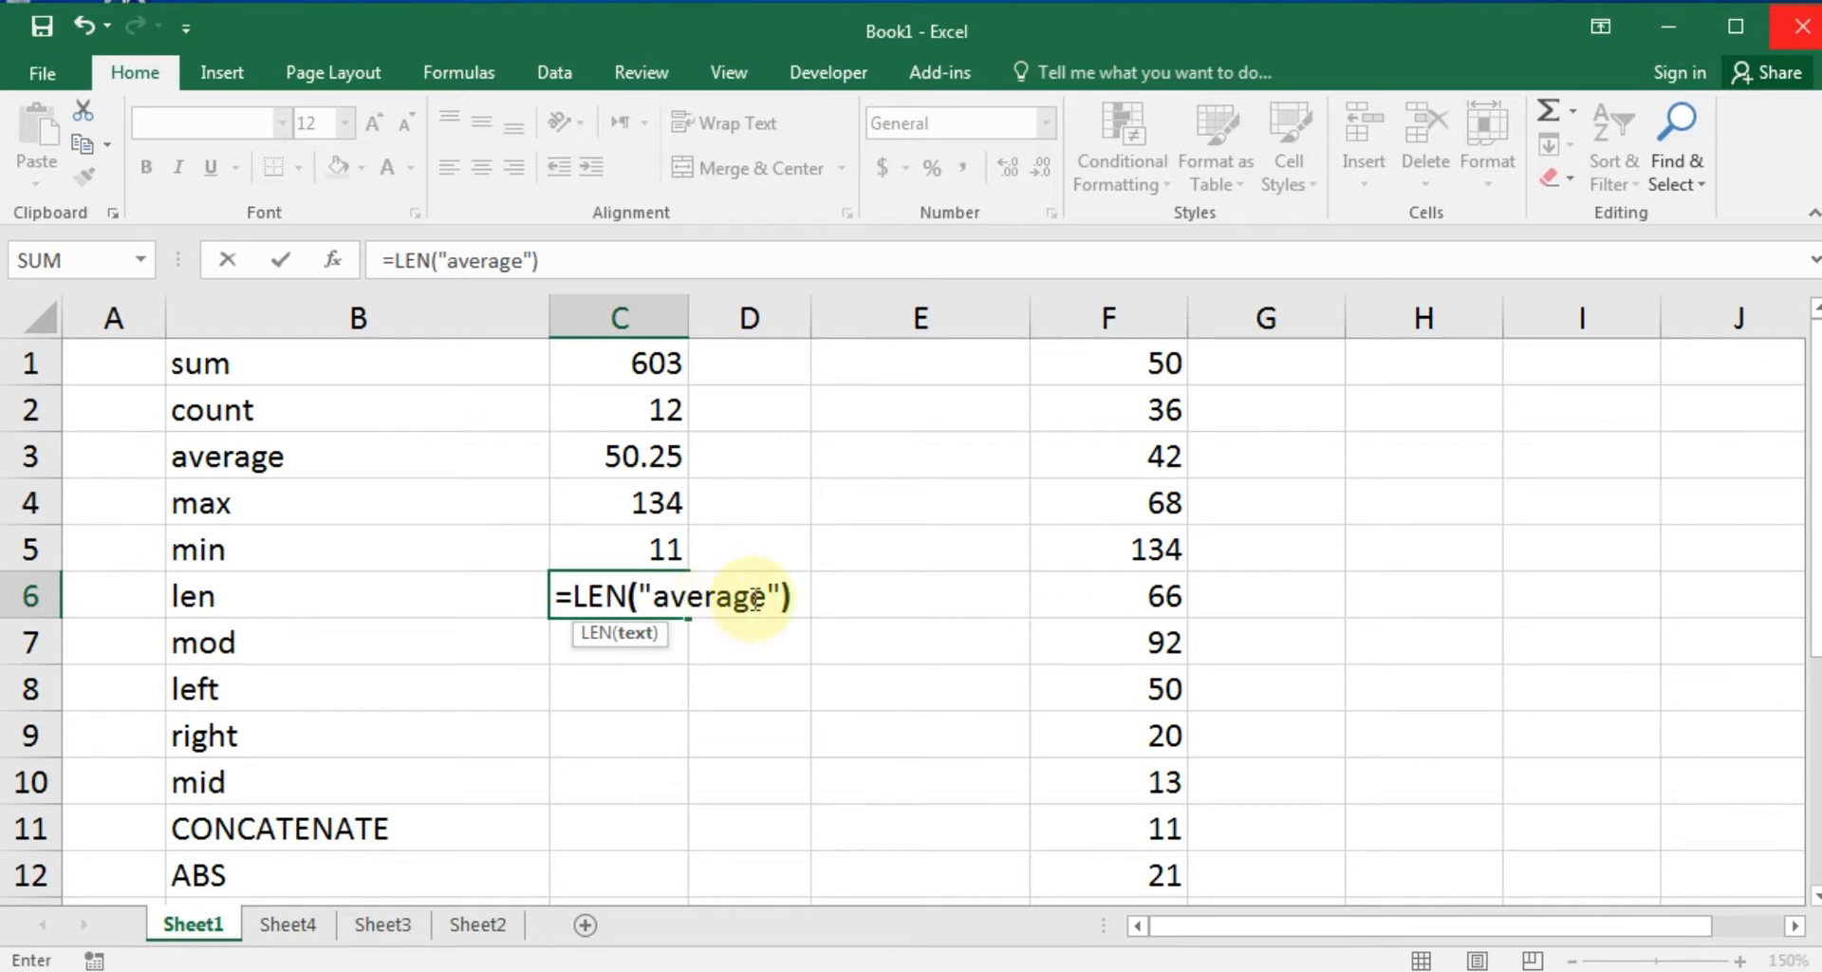
key(Return)
key(Up)
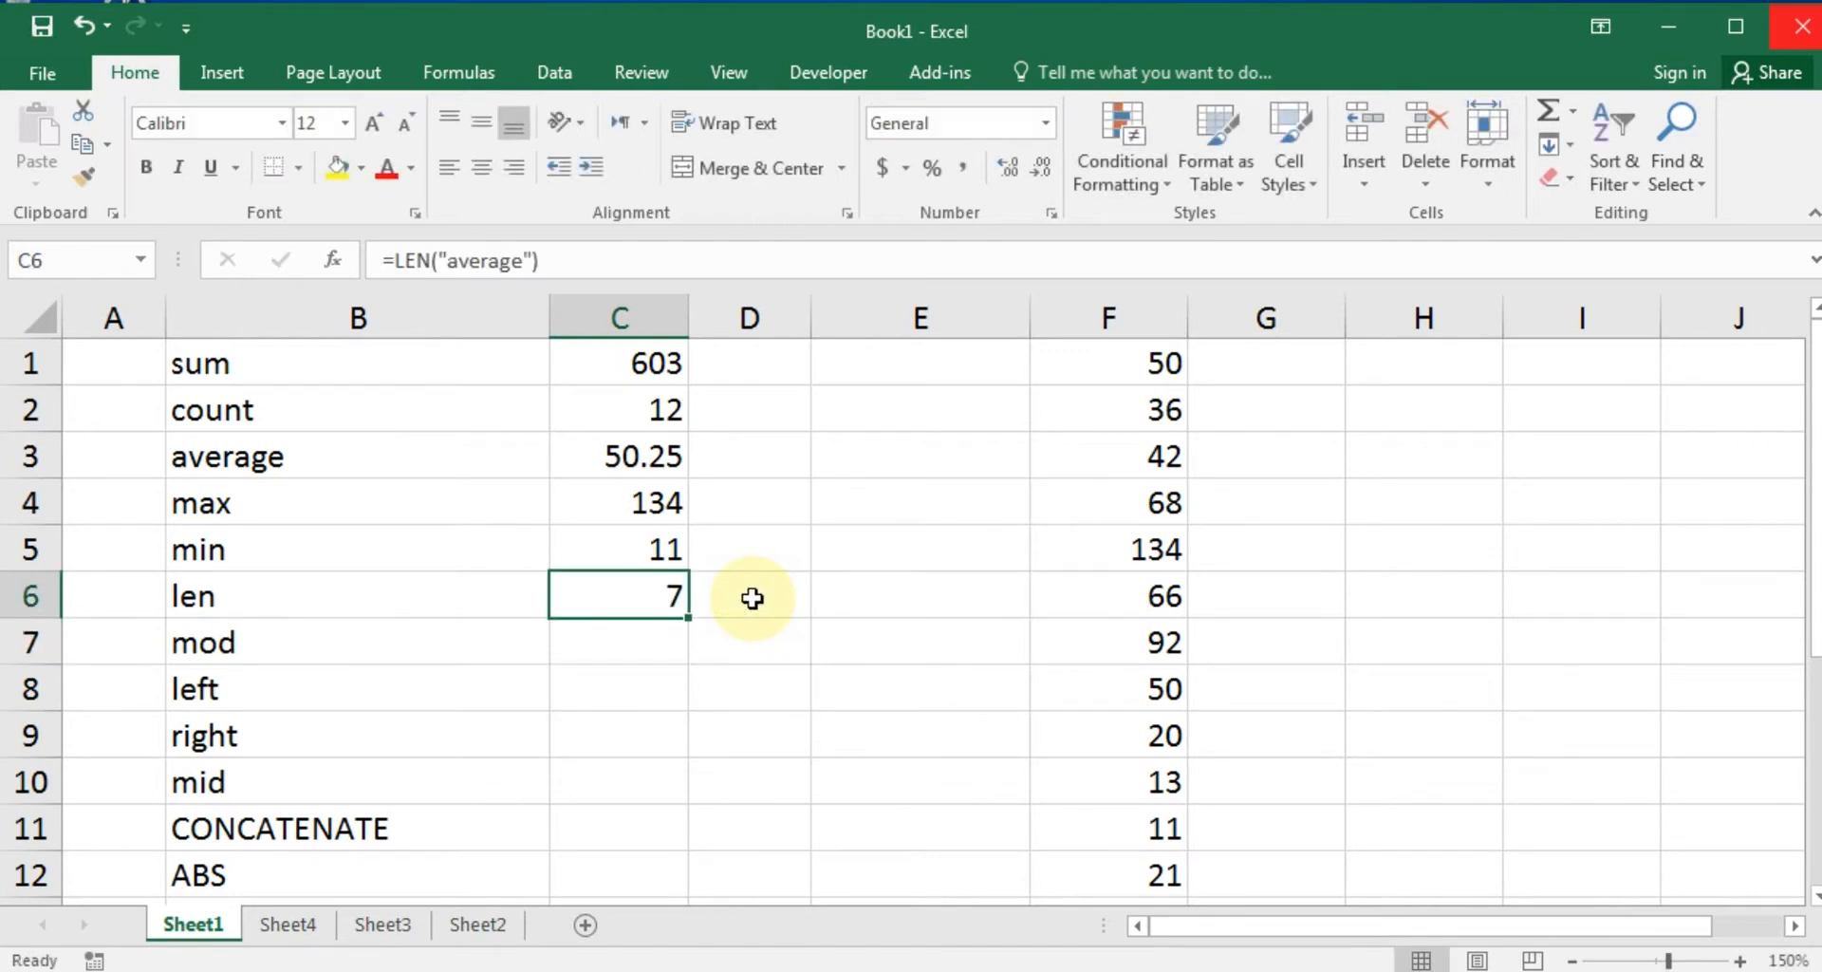
Enter a LEN formula in D6 that references the text in B2, and compare it with the LEN formula in C6.
click(752, 598)
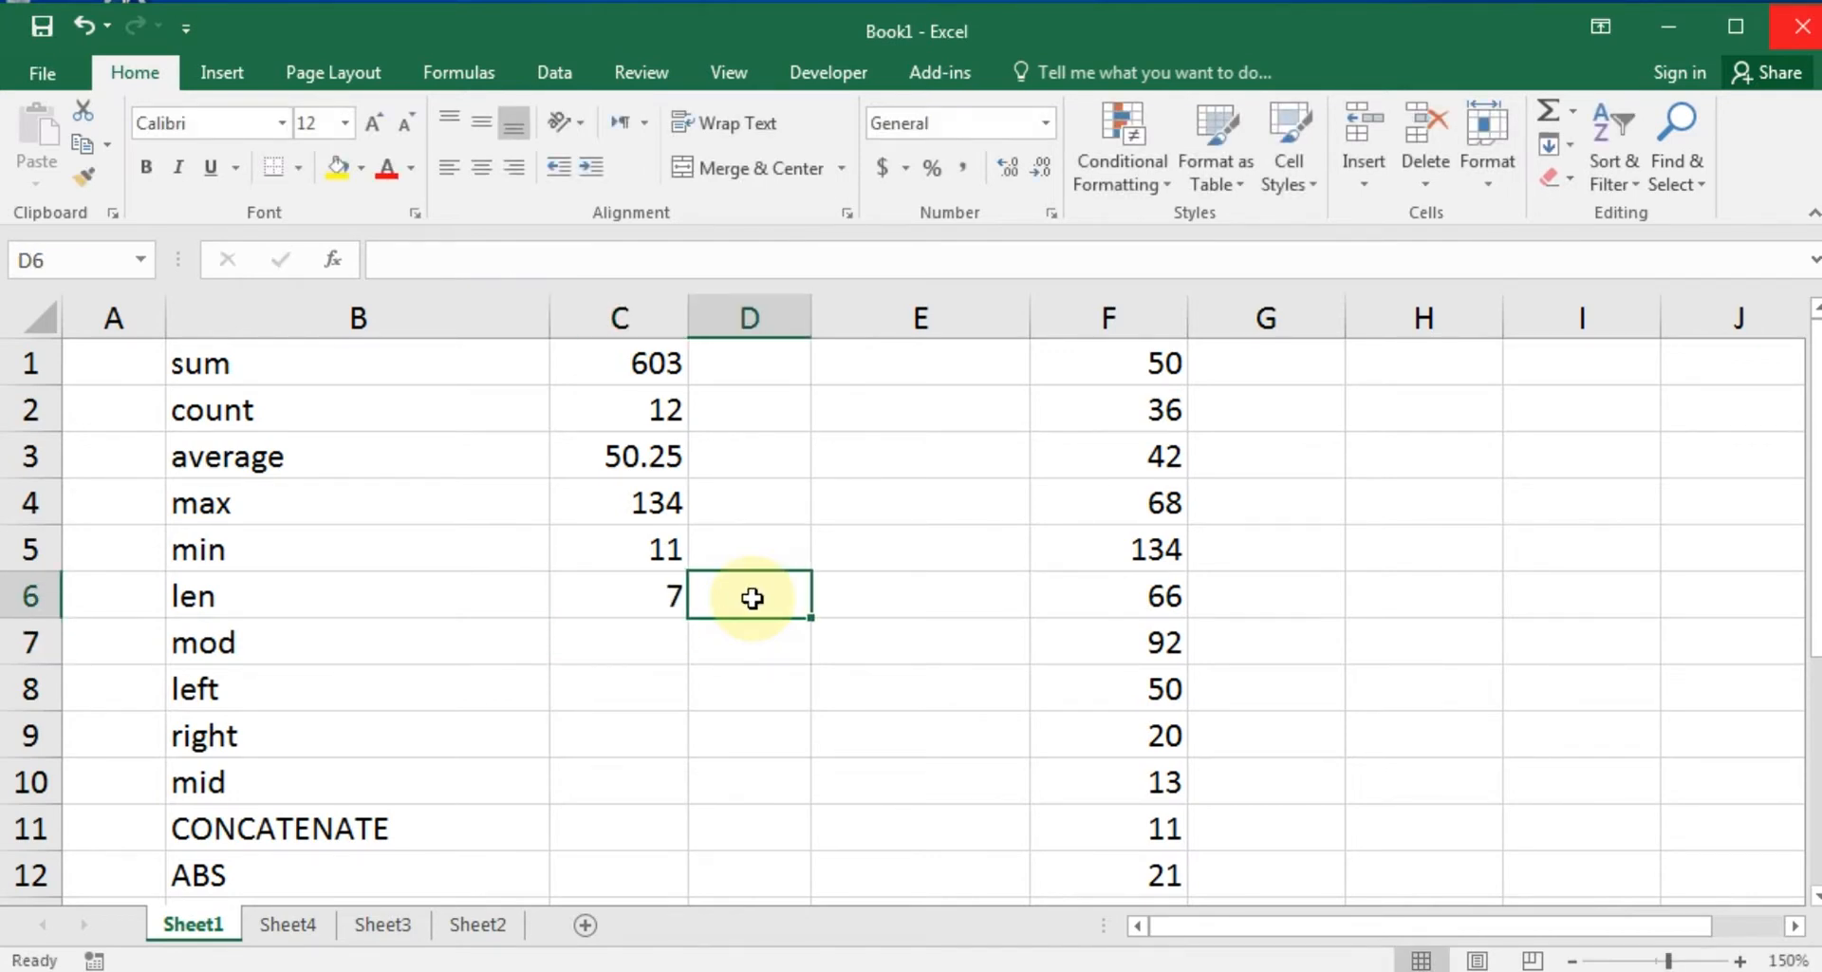
text(=len)
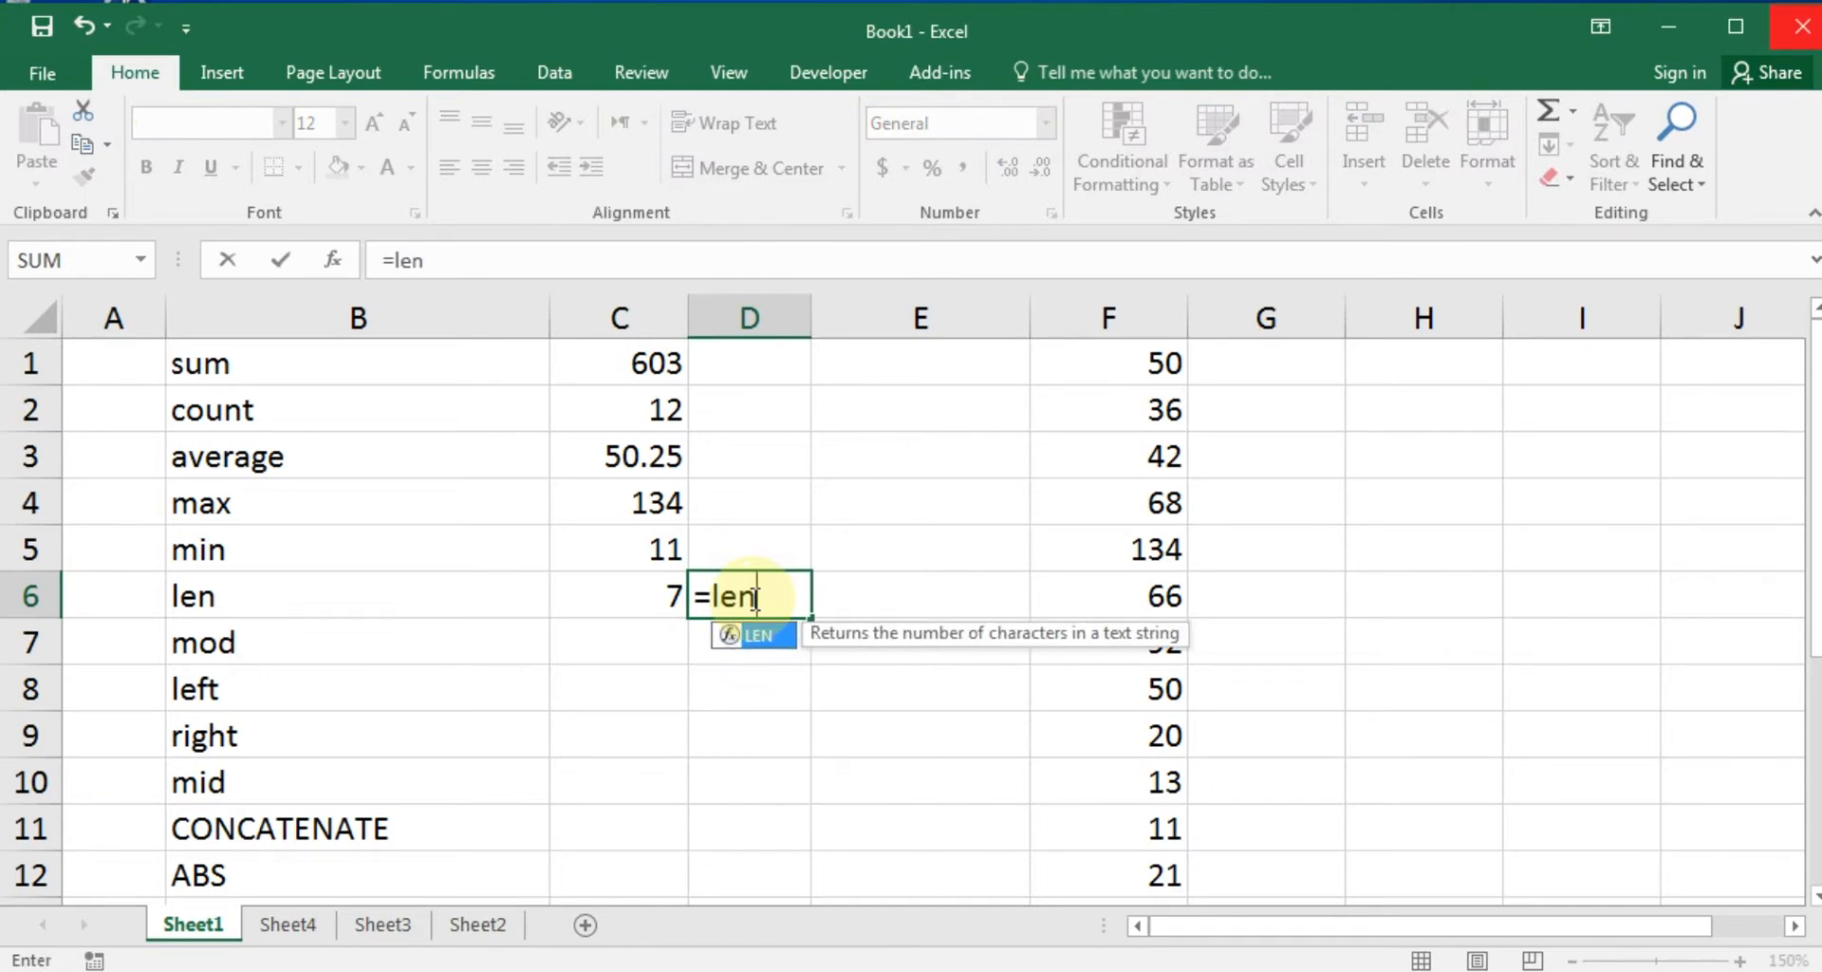
key(Tab)
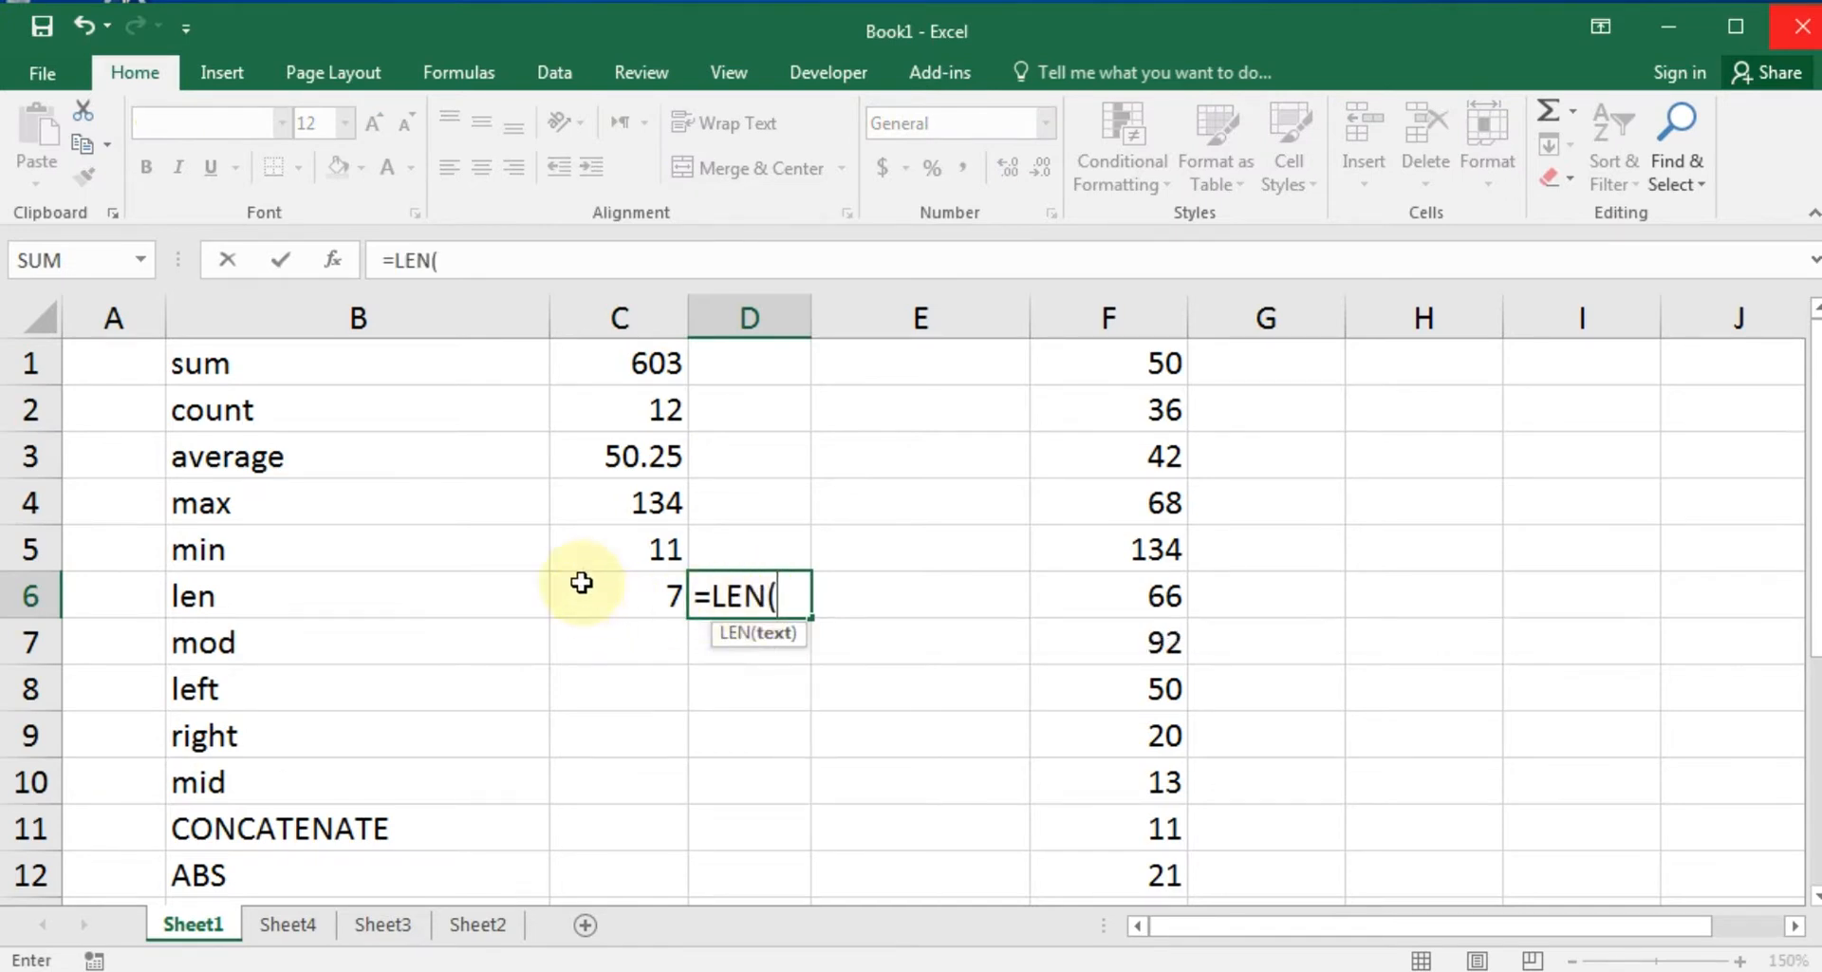
click(324, 406)
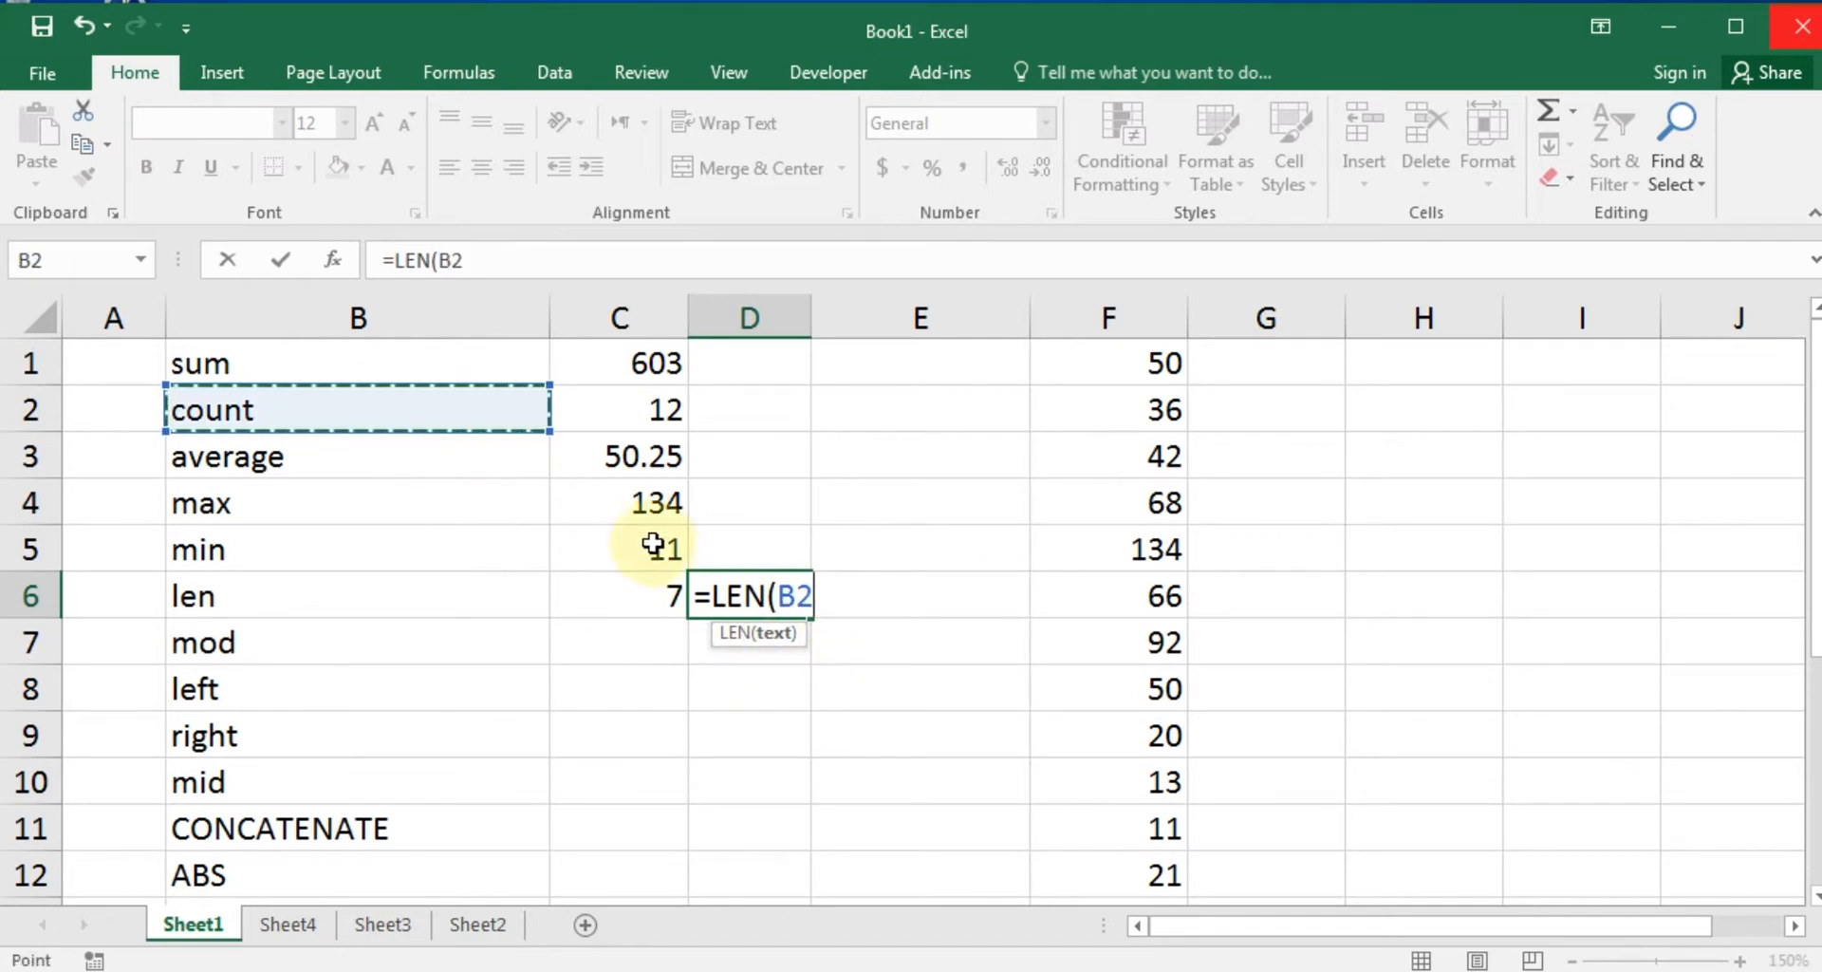
text())
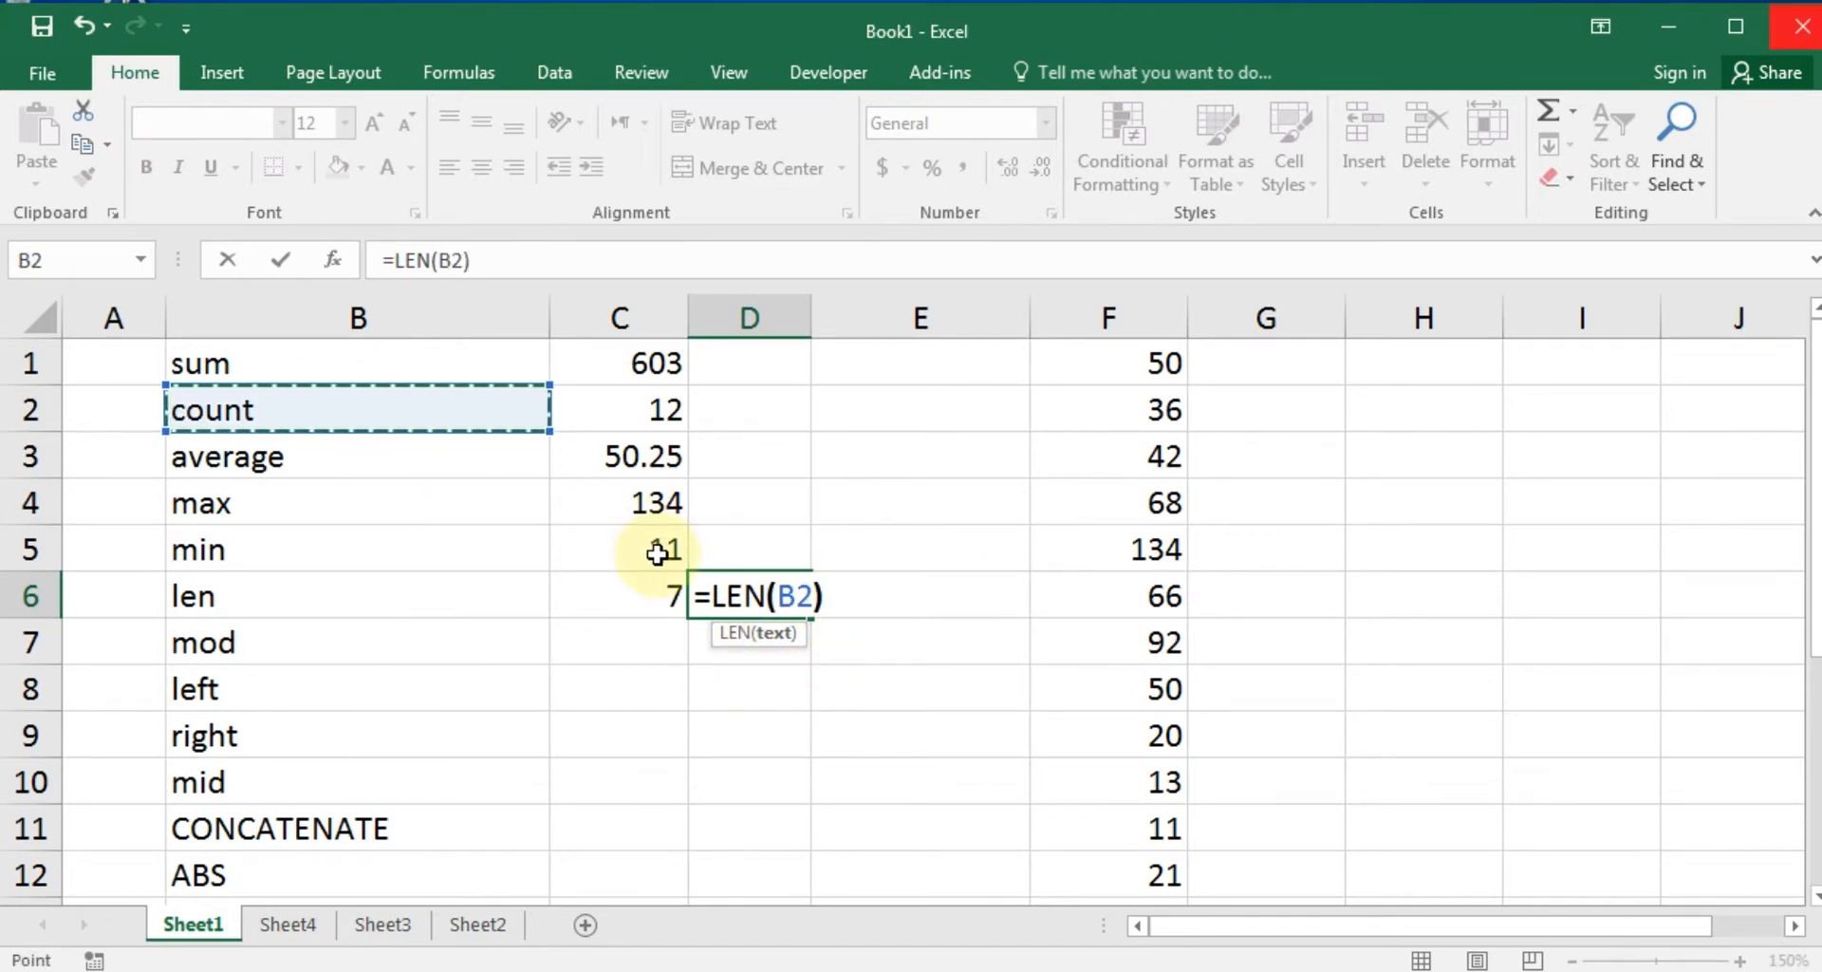
key(Return)
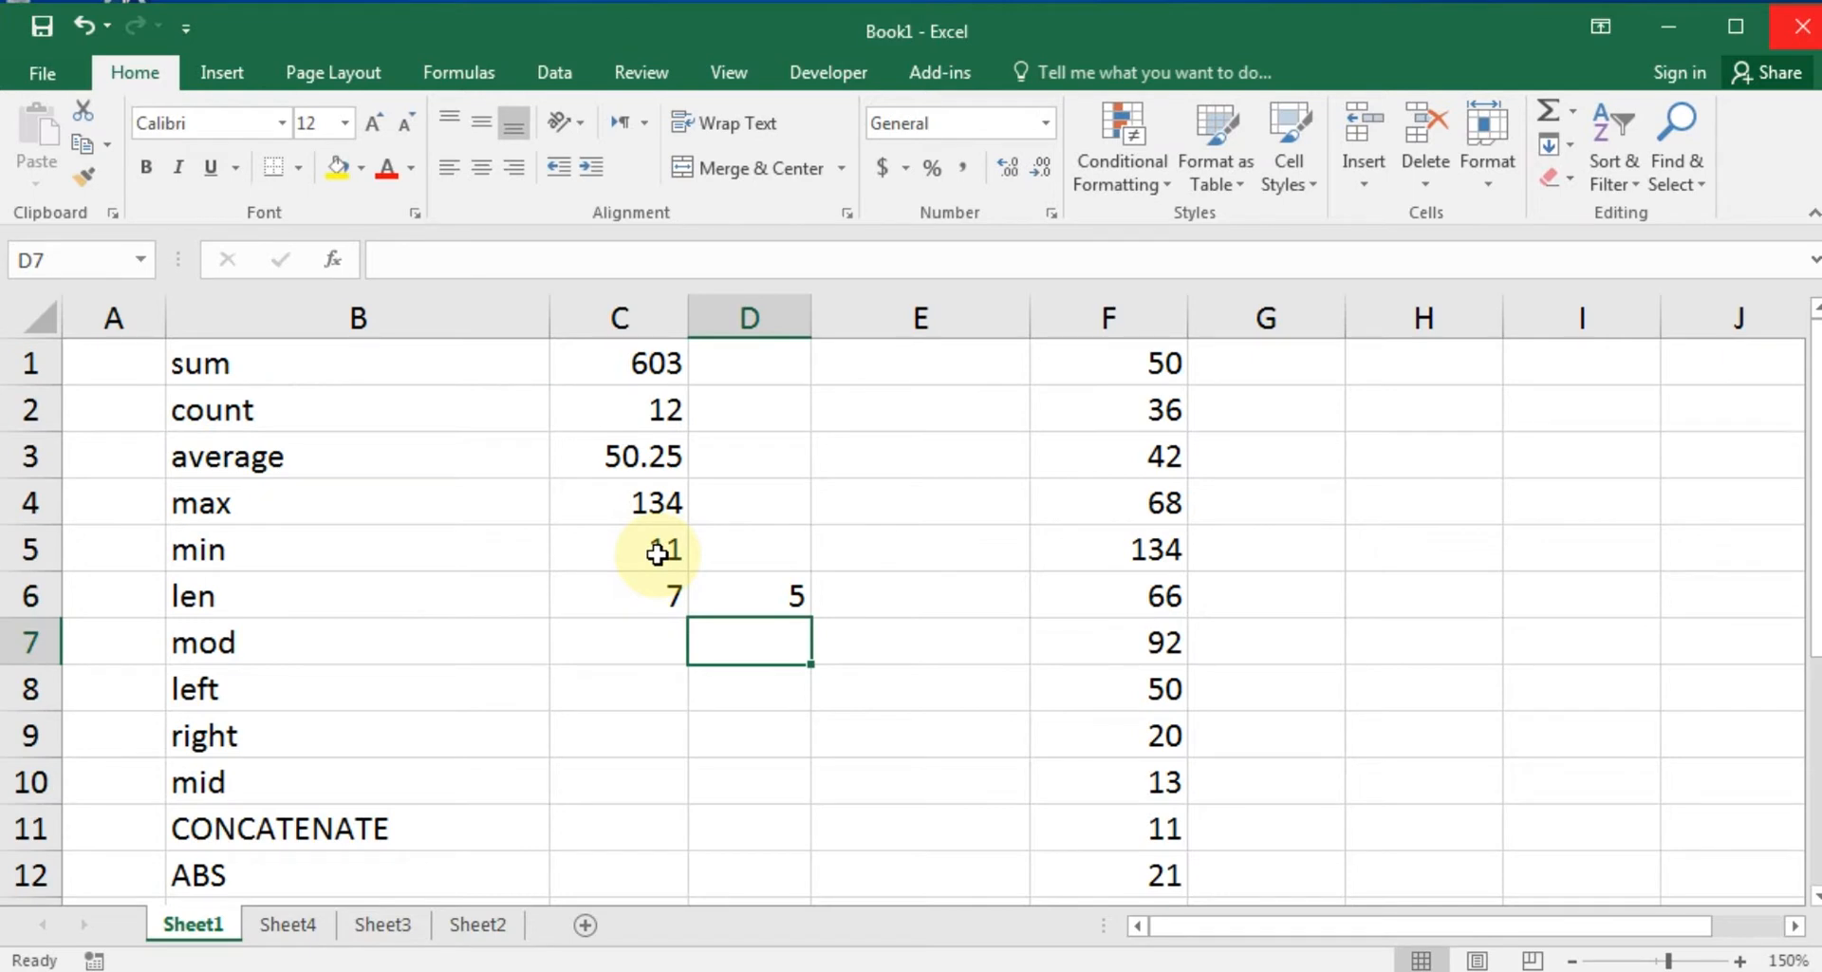
key(Up)
key(Left)
key(Right)
key(Left)
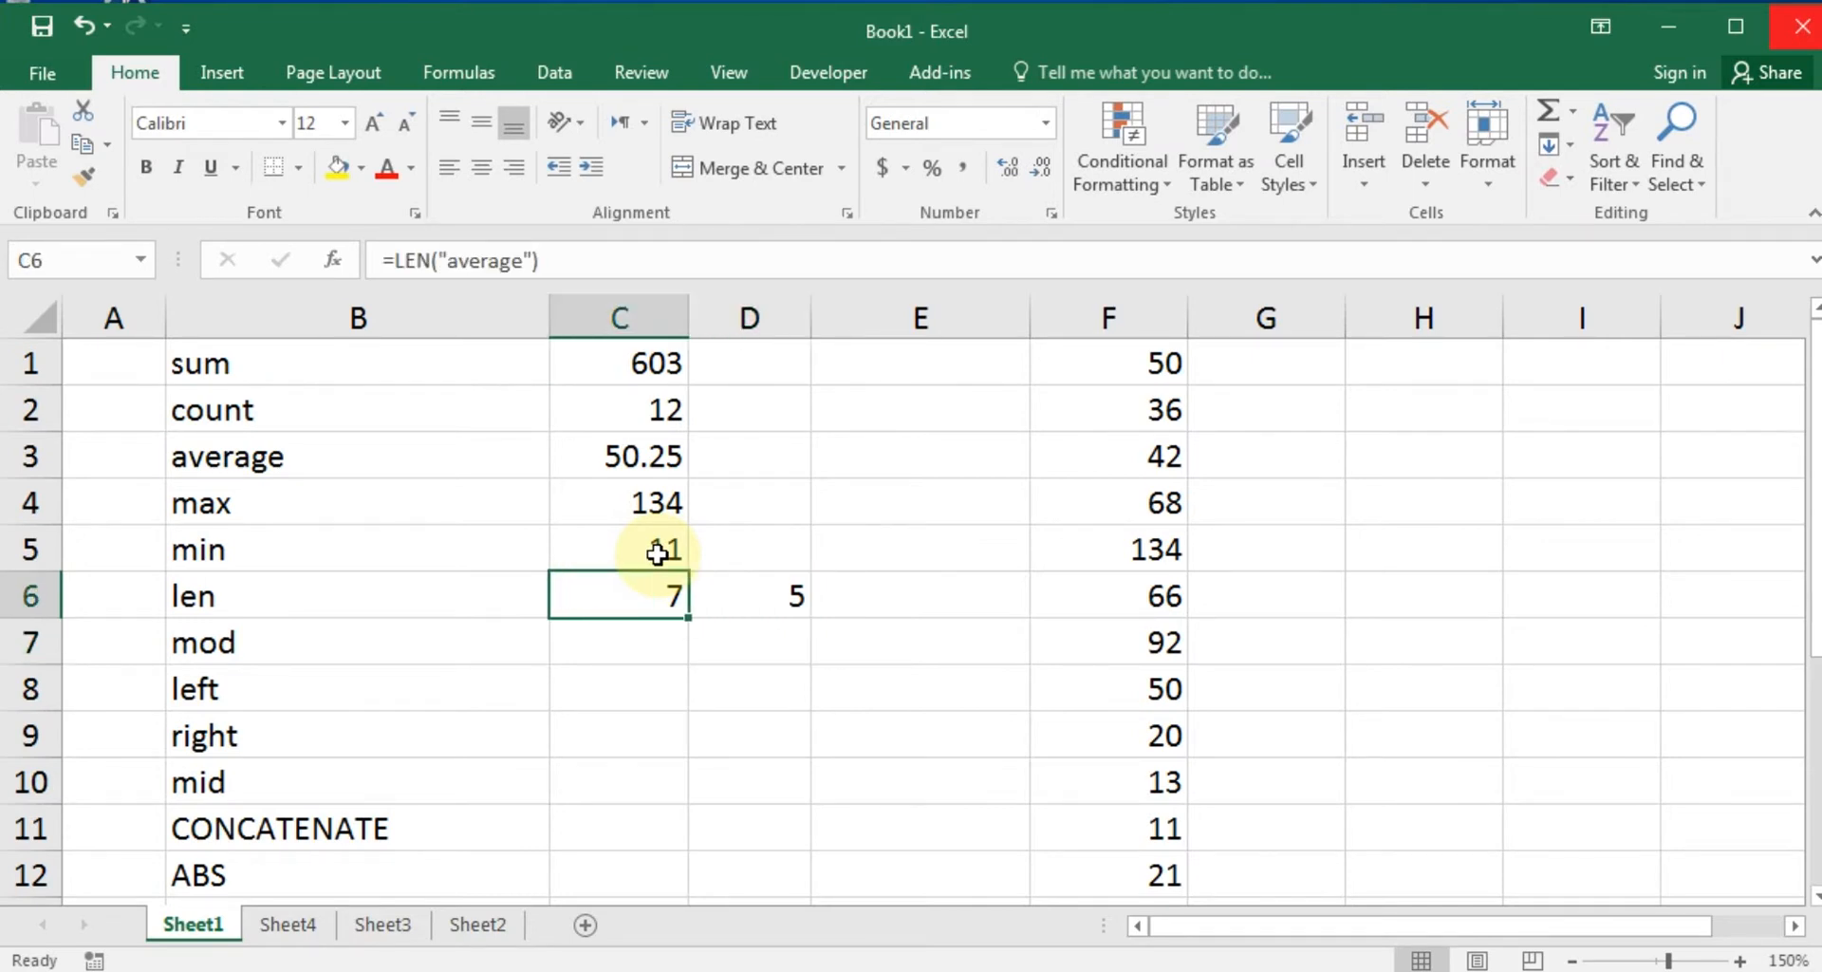
key(Down)
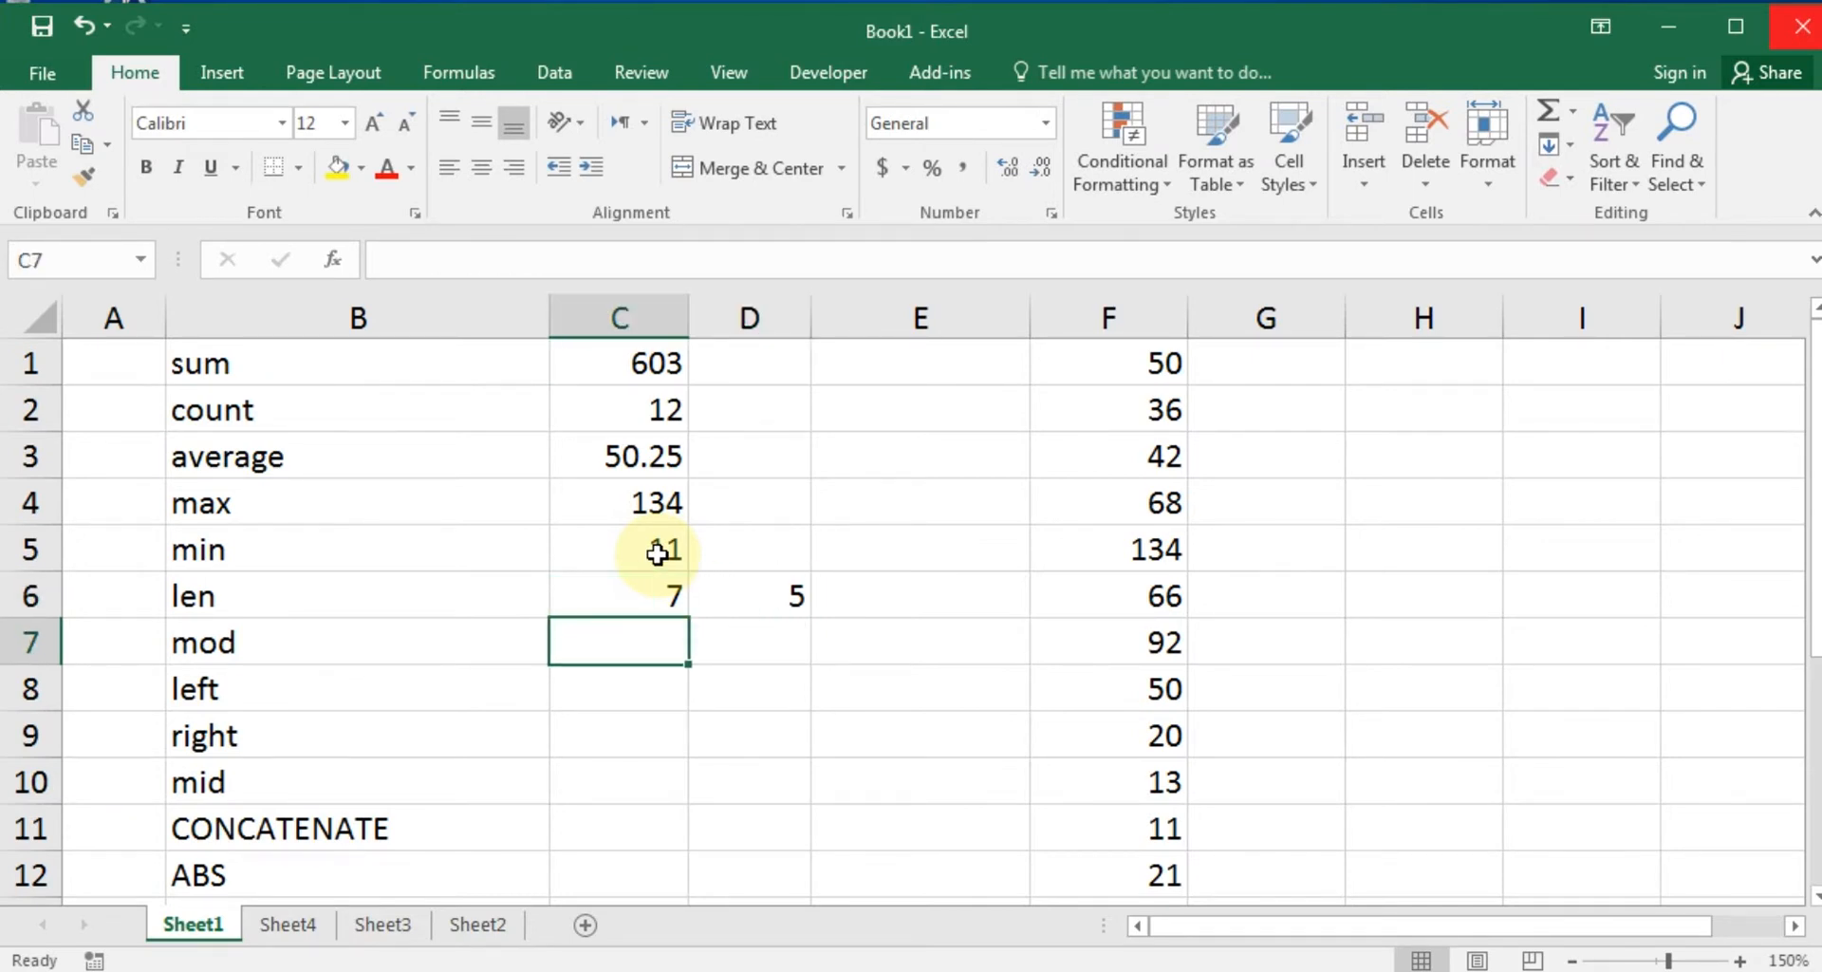
key(Left)
key(Right)
key(Left)
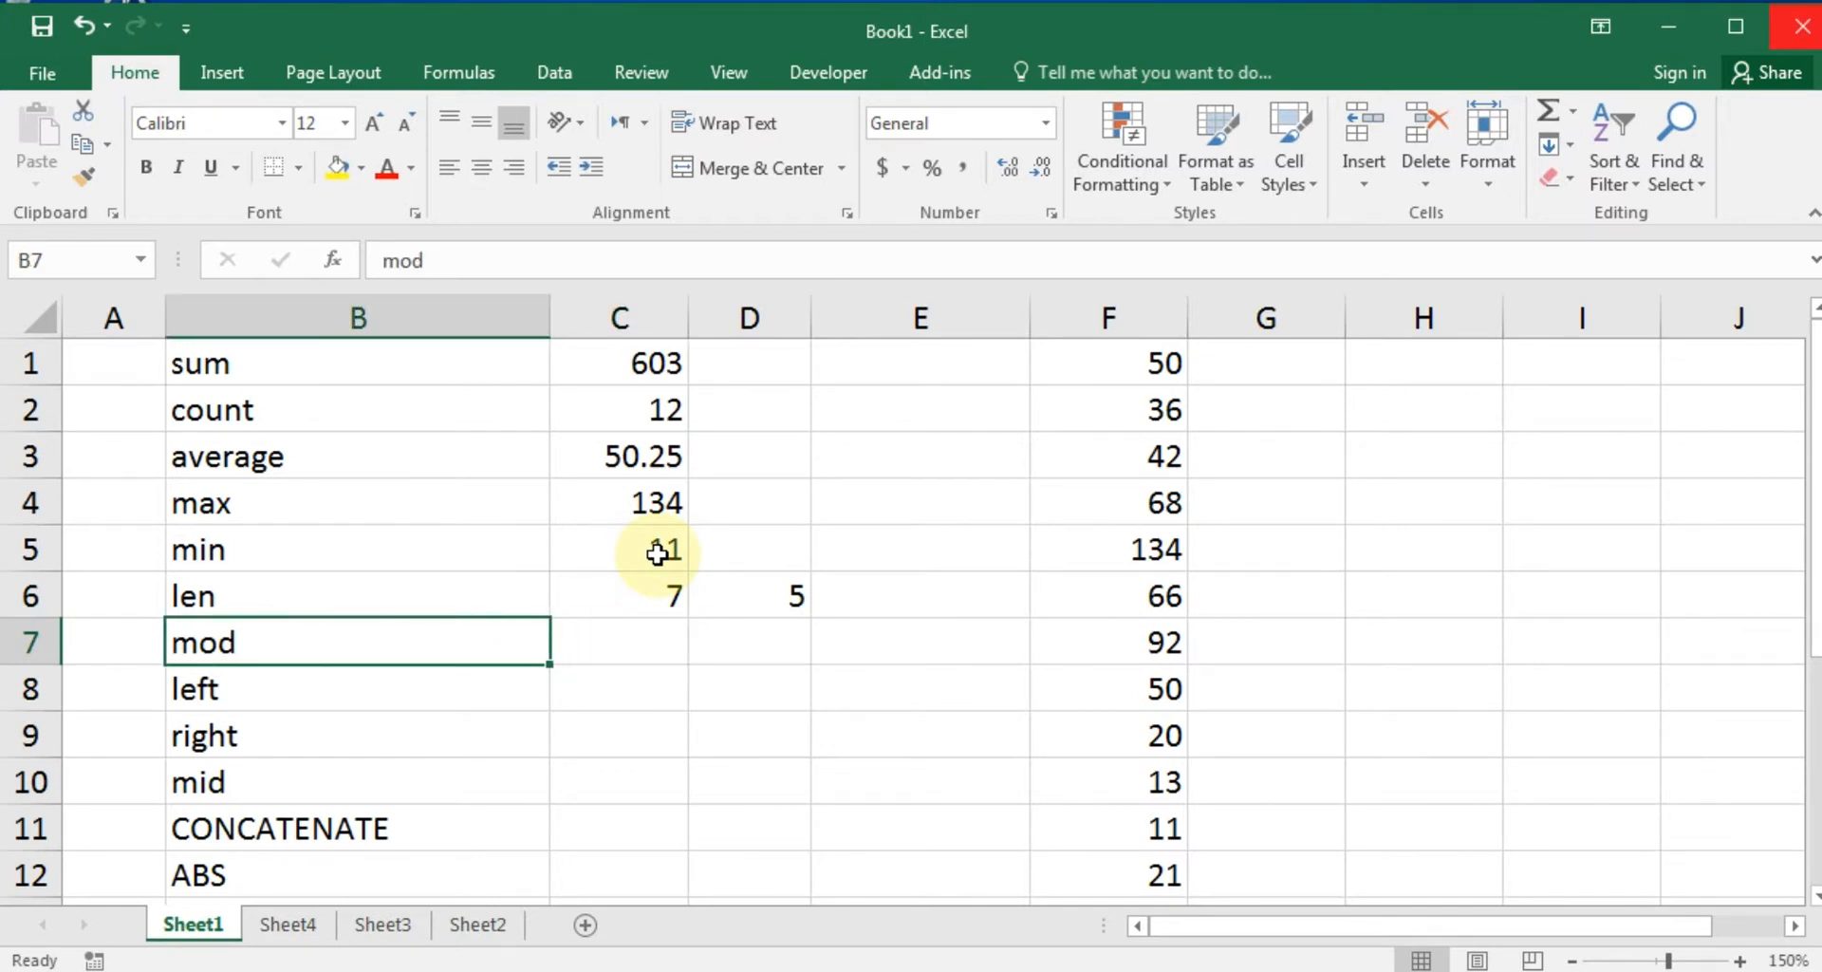
key(Right)
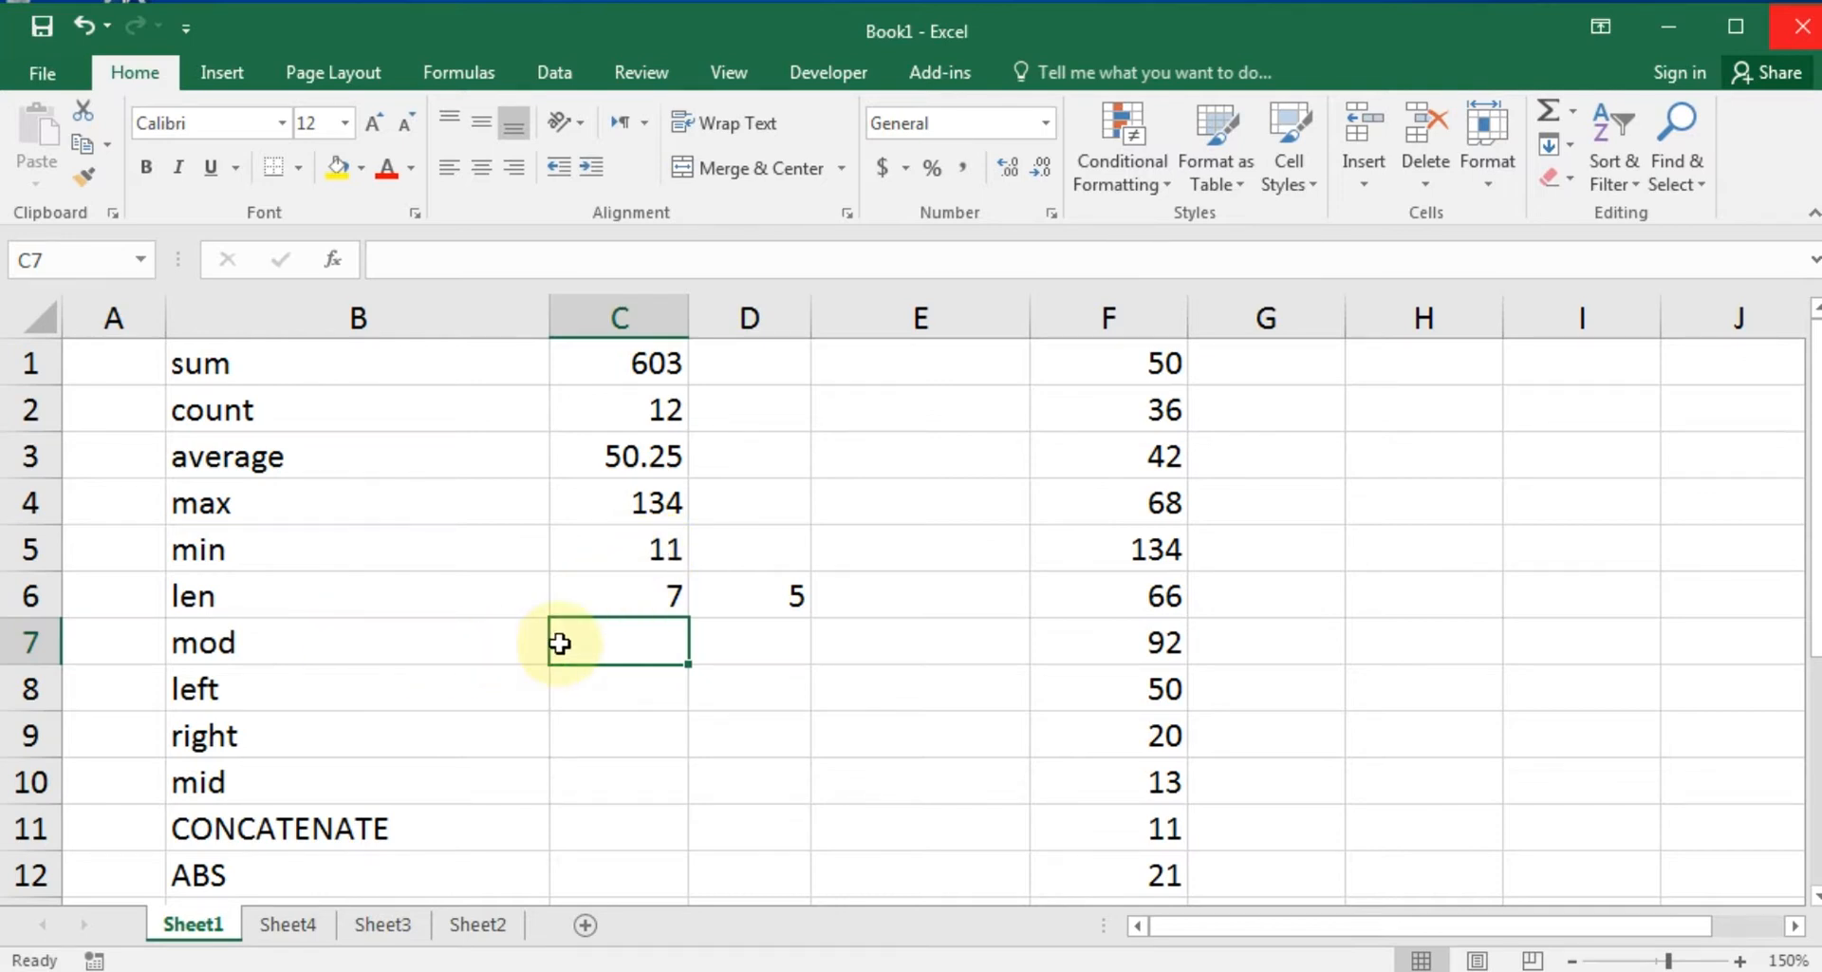
click(746, 648)
click(647, 645)
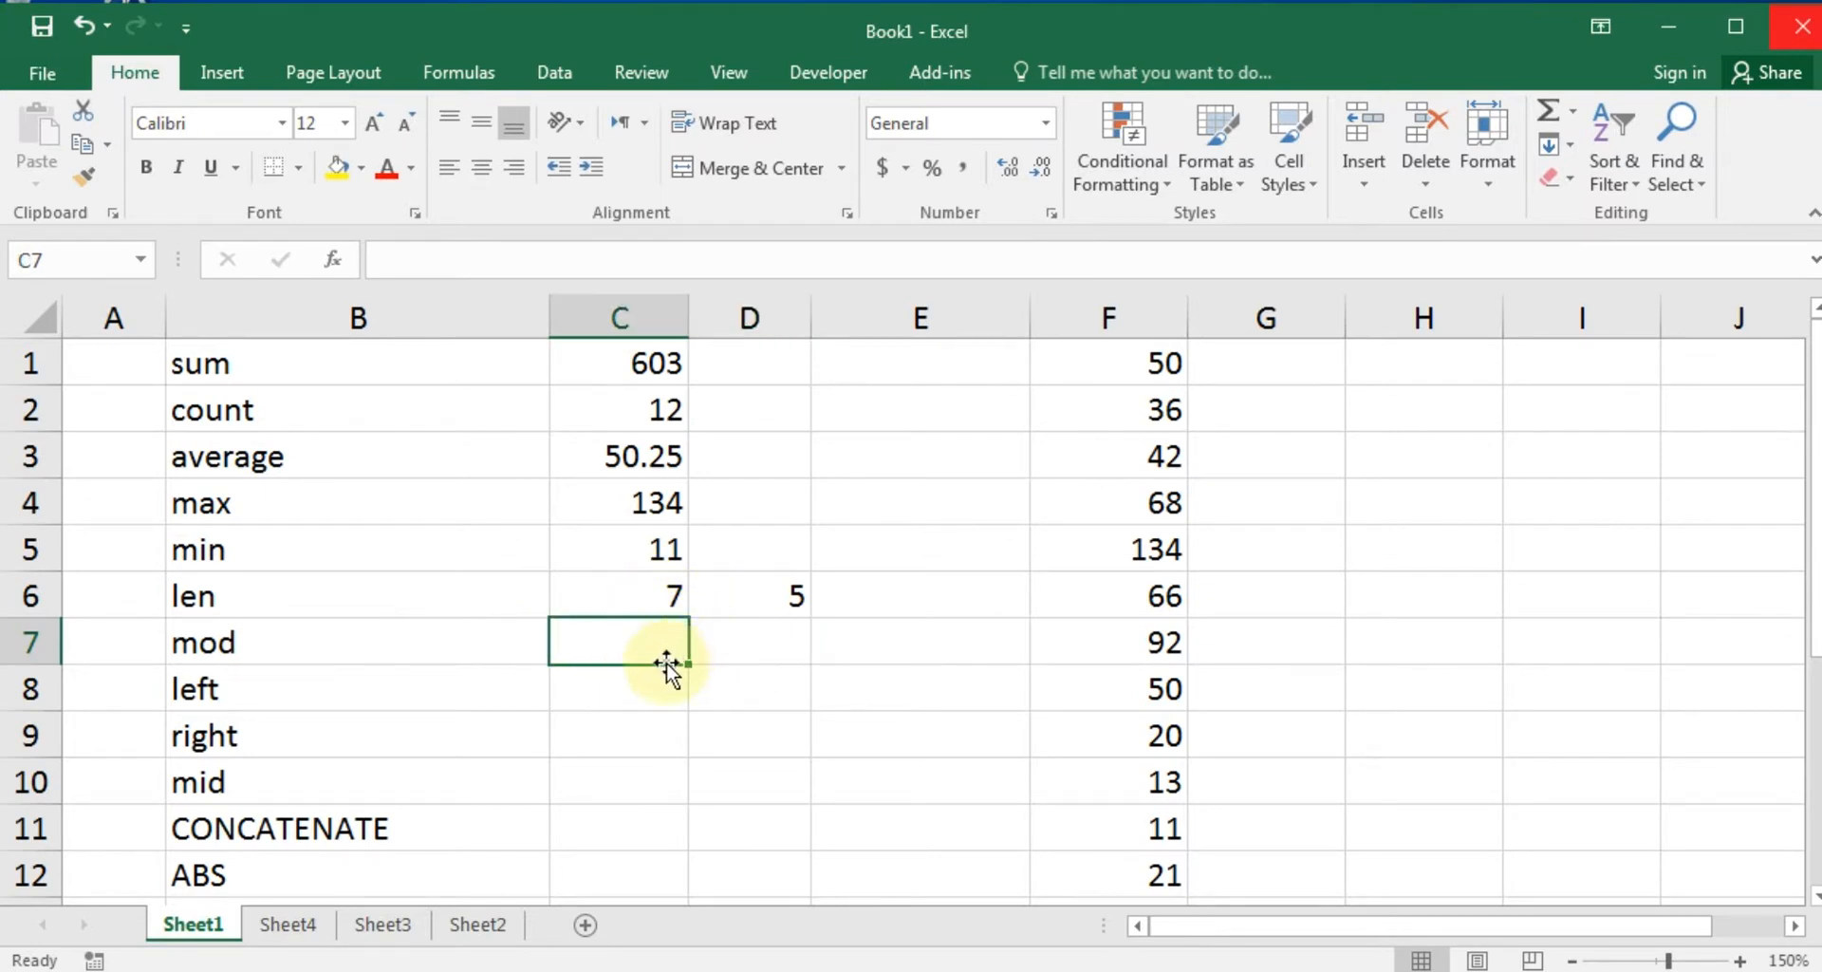
click(736, 643)
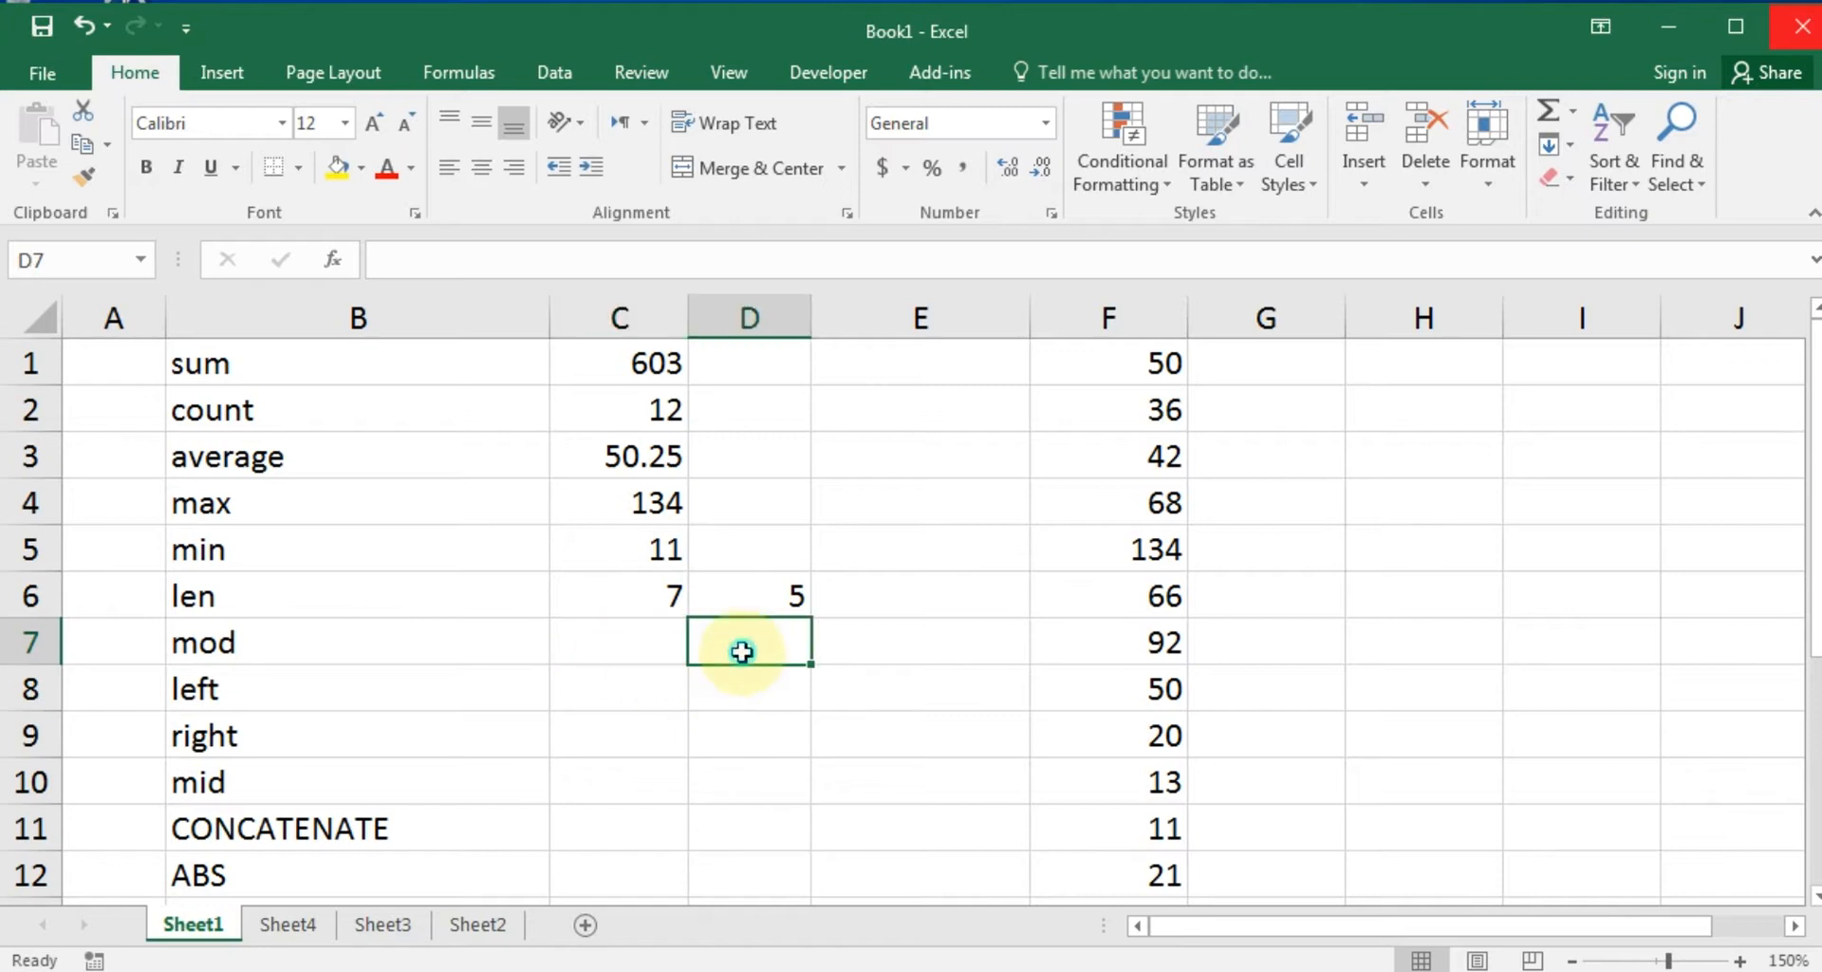
Enter a MOD formula in C7, beside the mod label, that returns the remainder of 134 divided by 4.
click(643, 637)
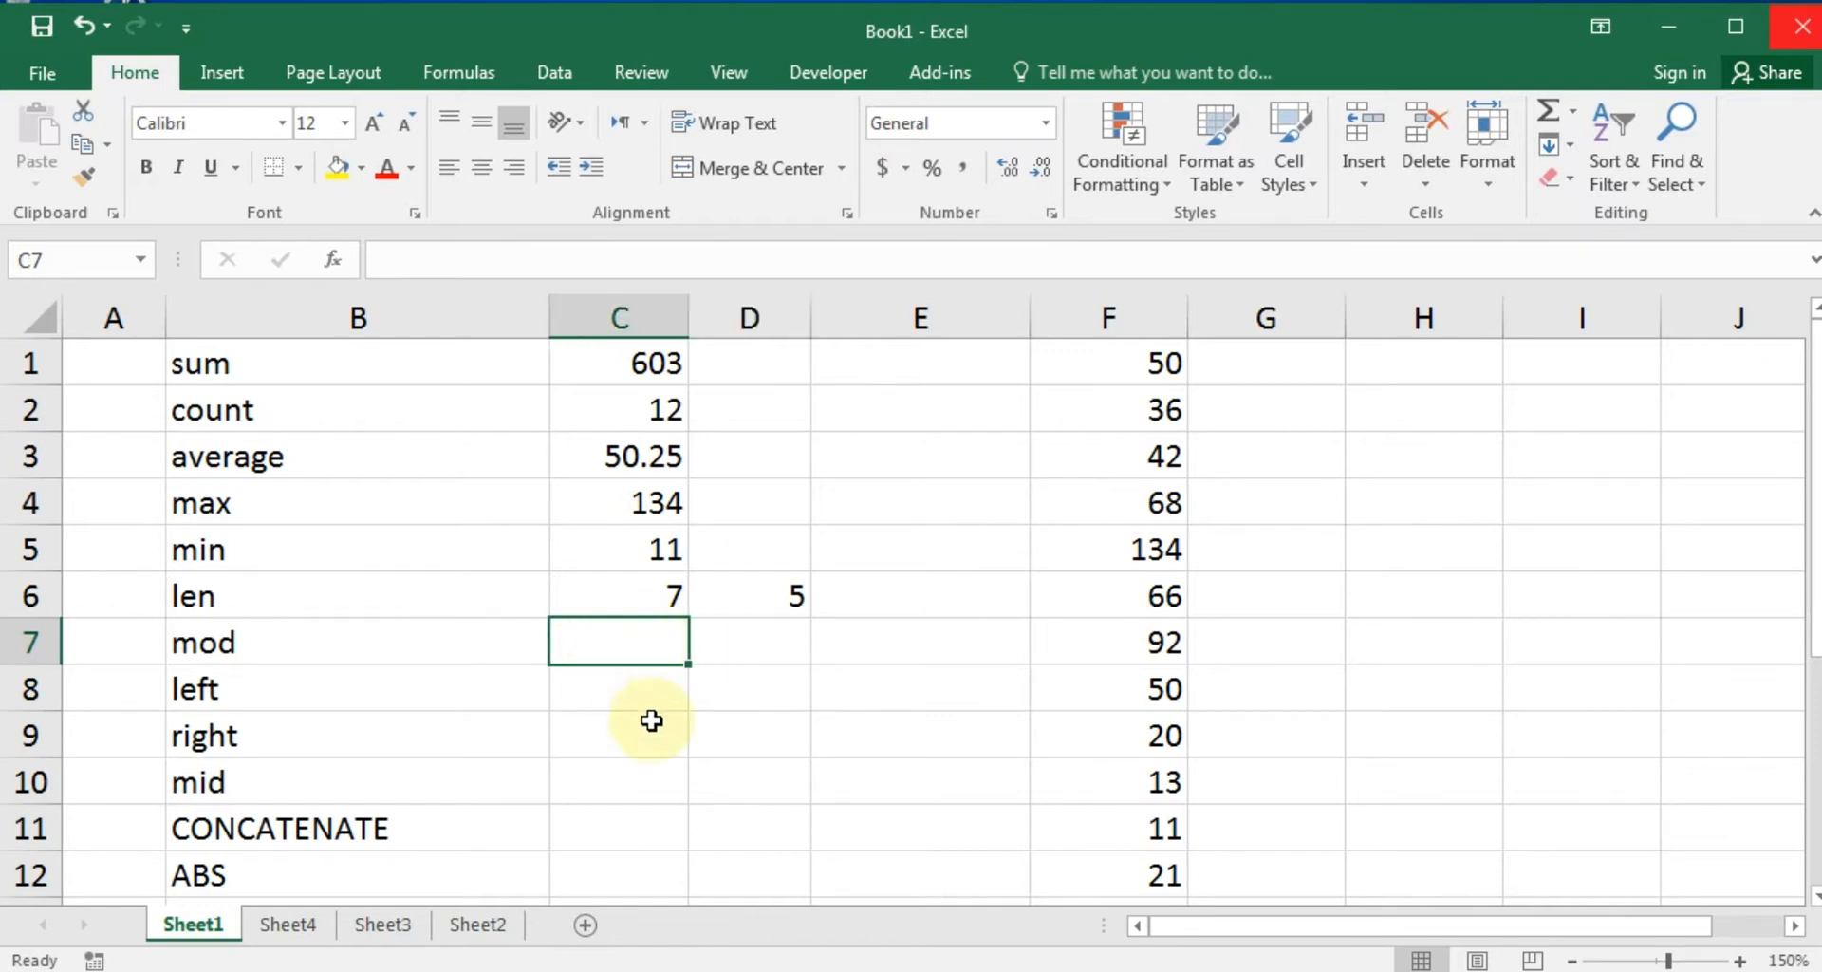
text(=mod)
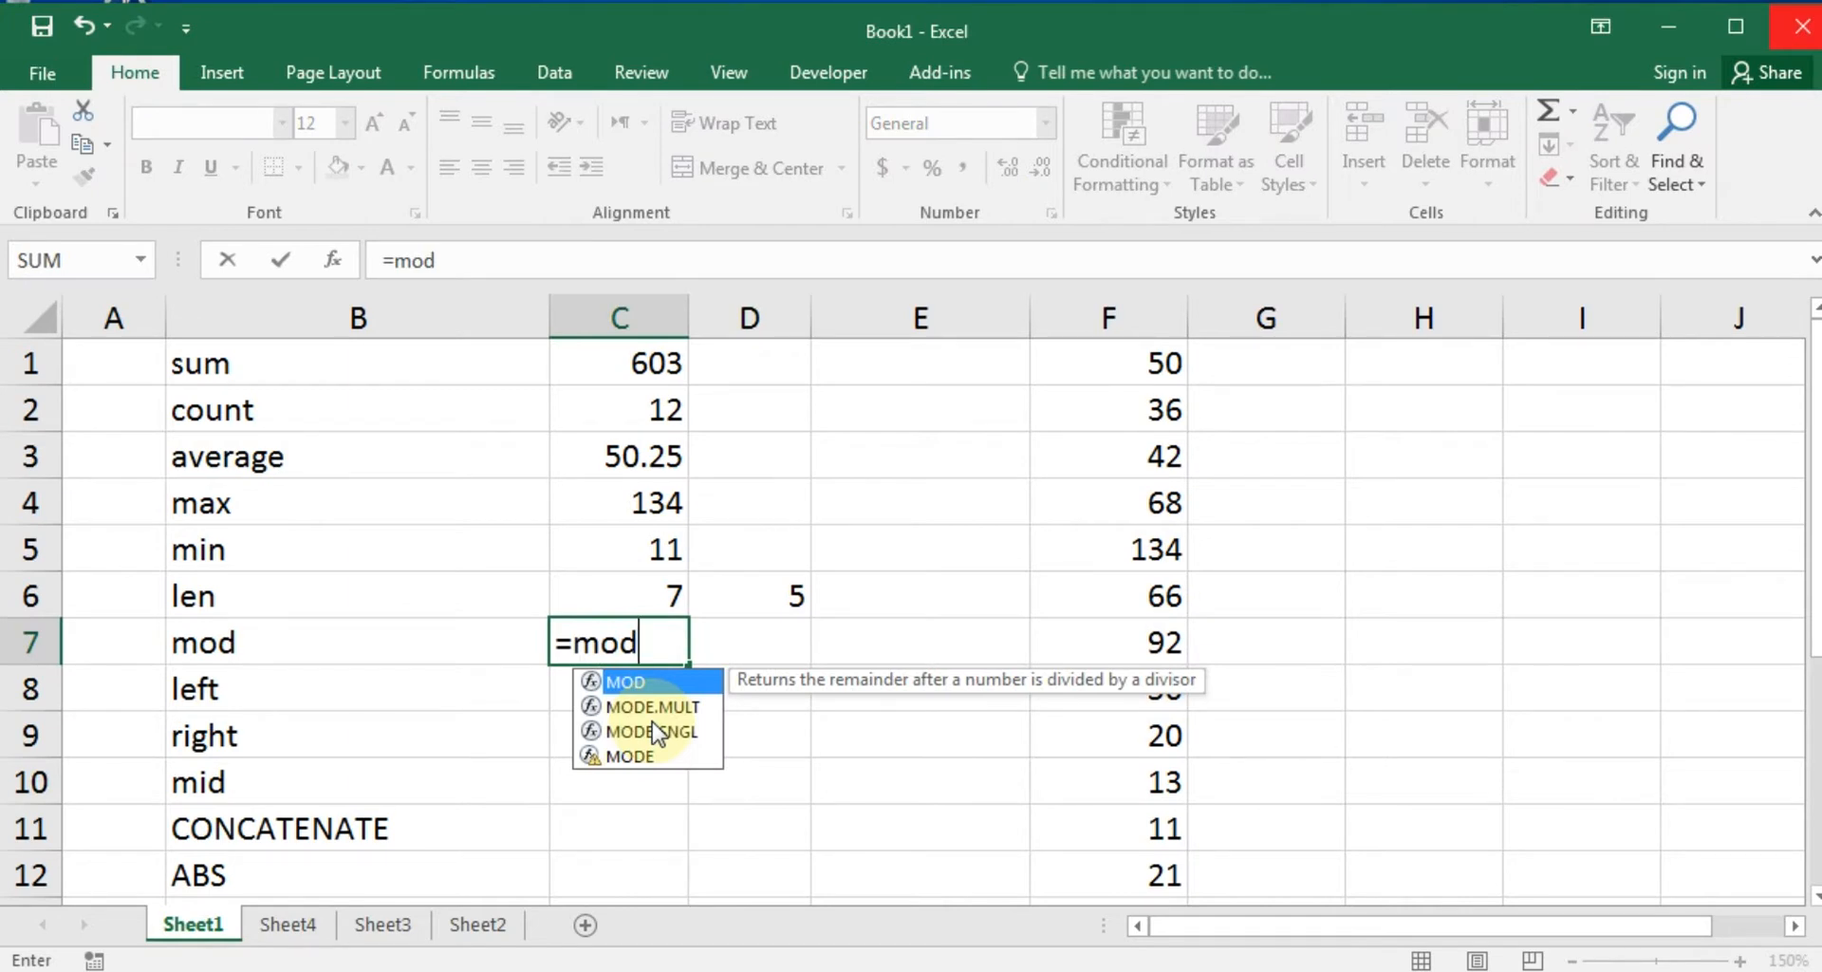
key(Tab)
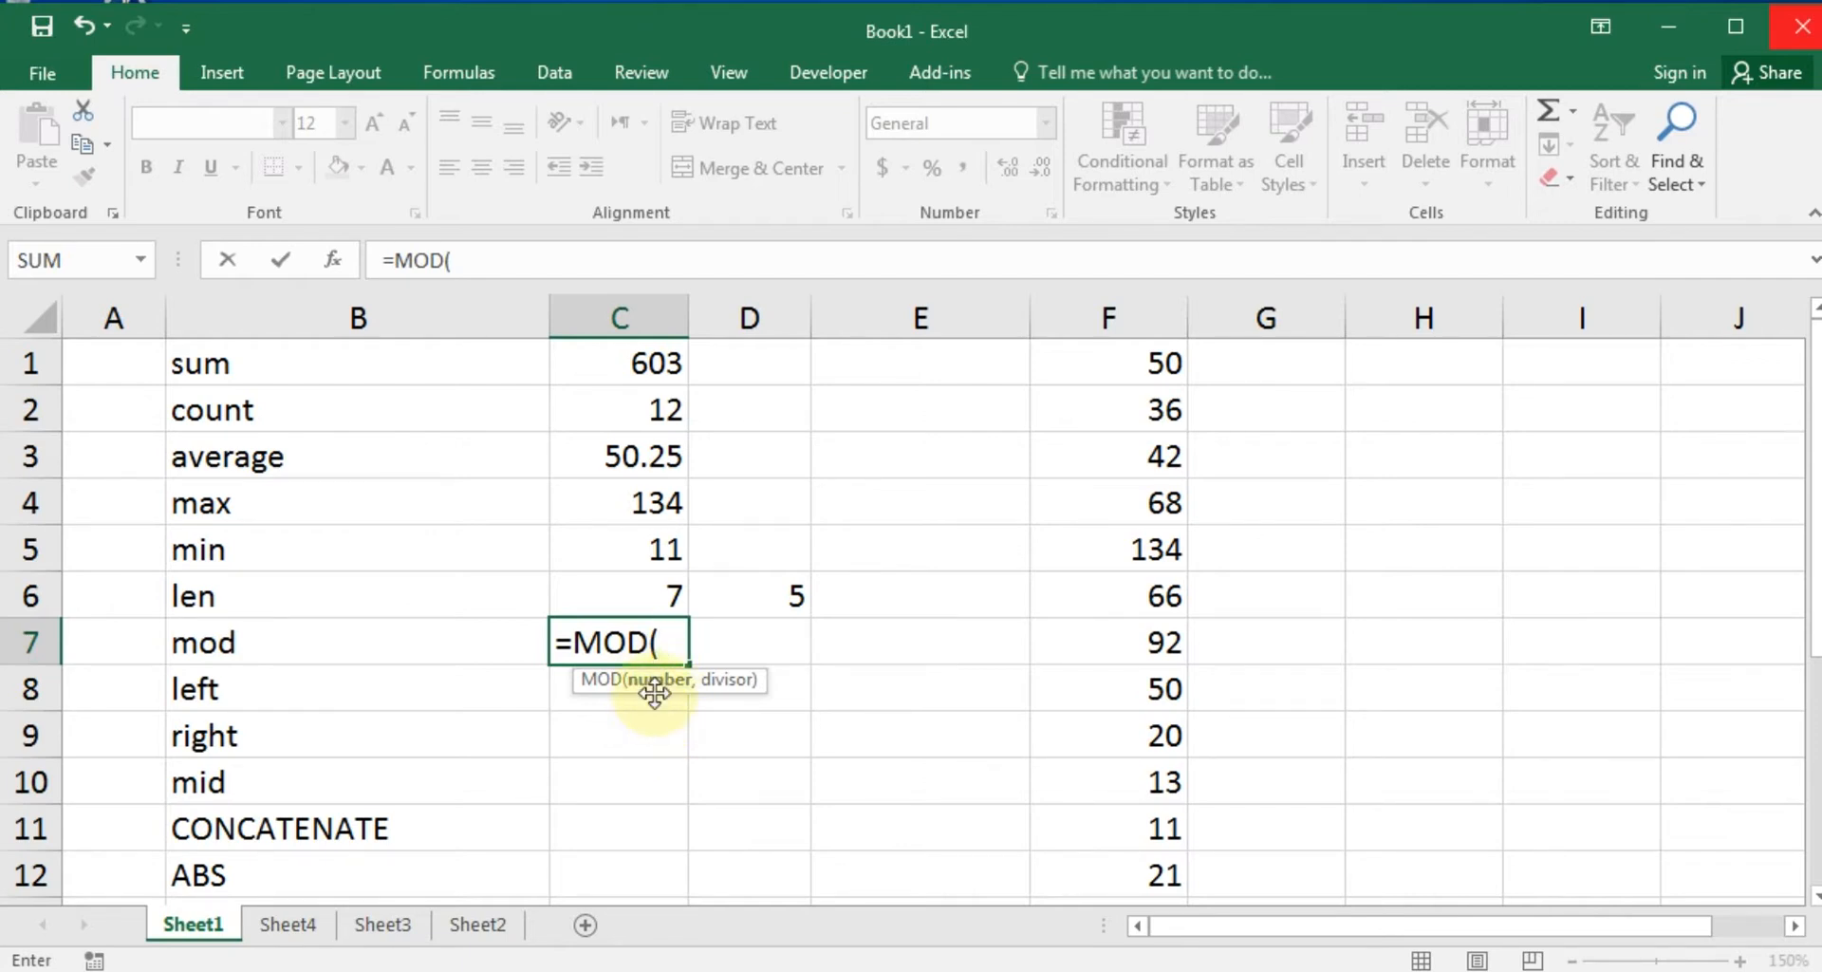
text(134,)
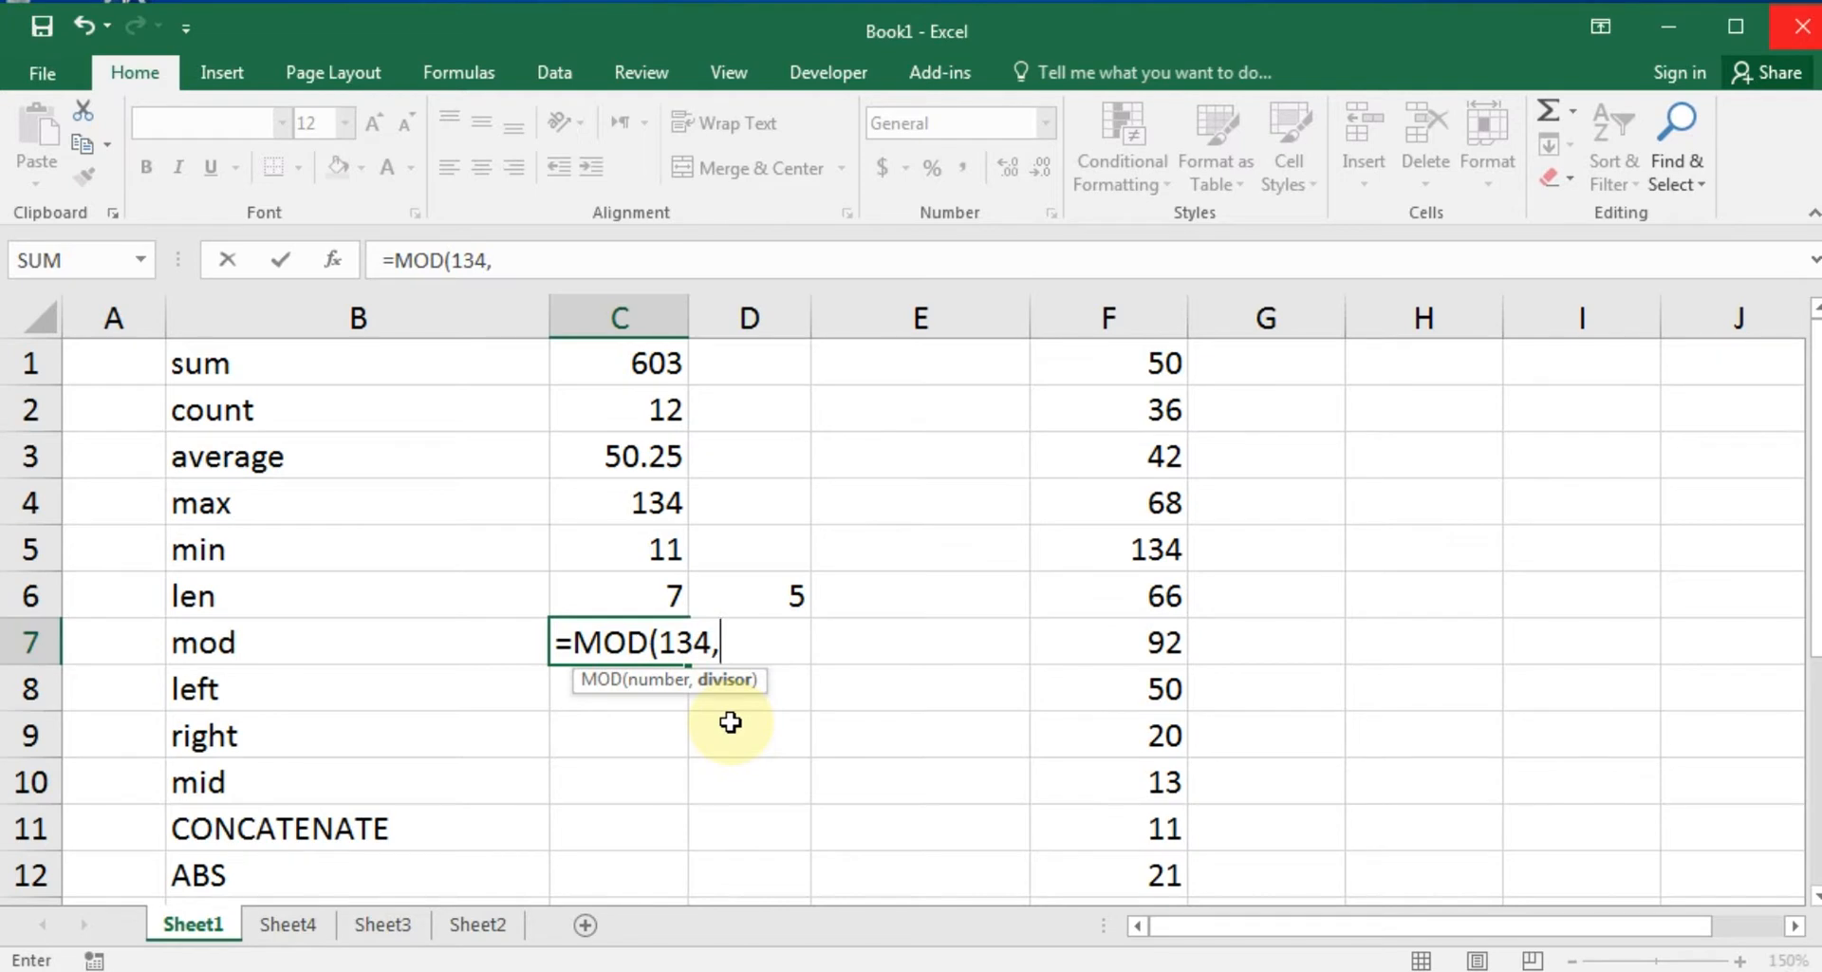
text(4)
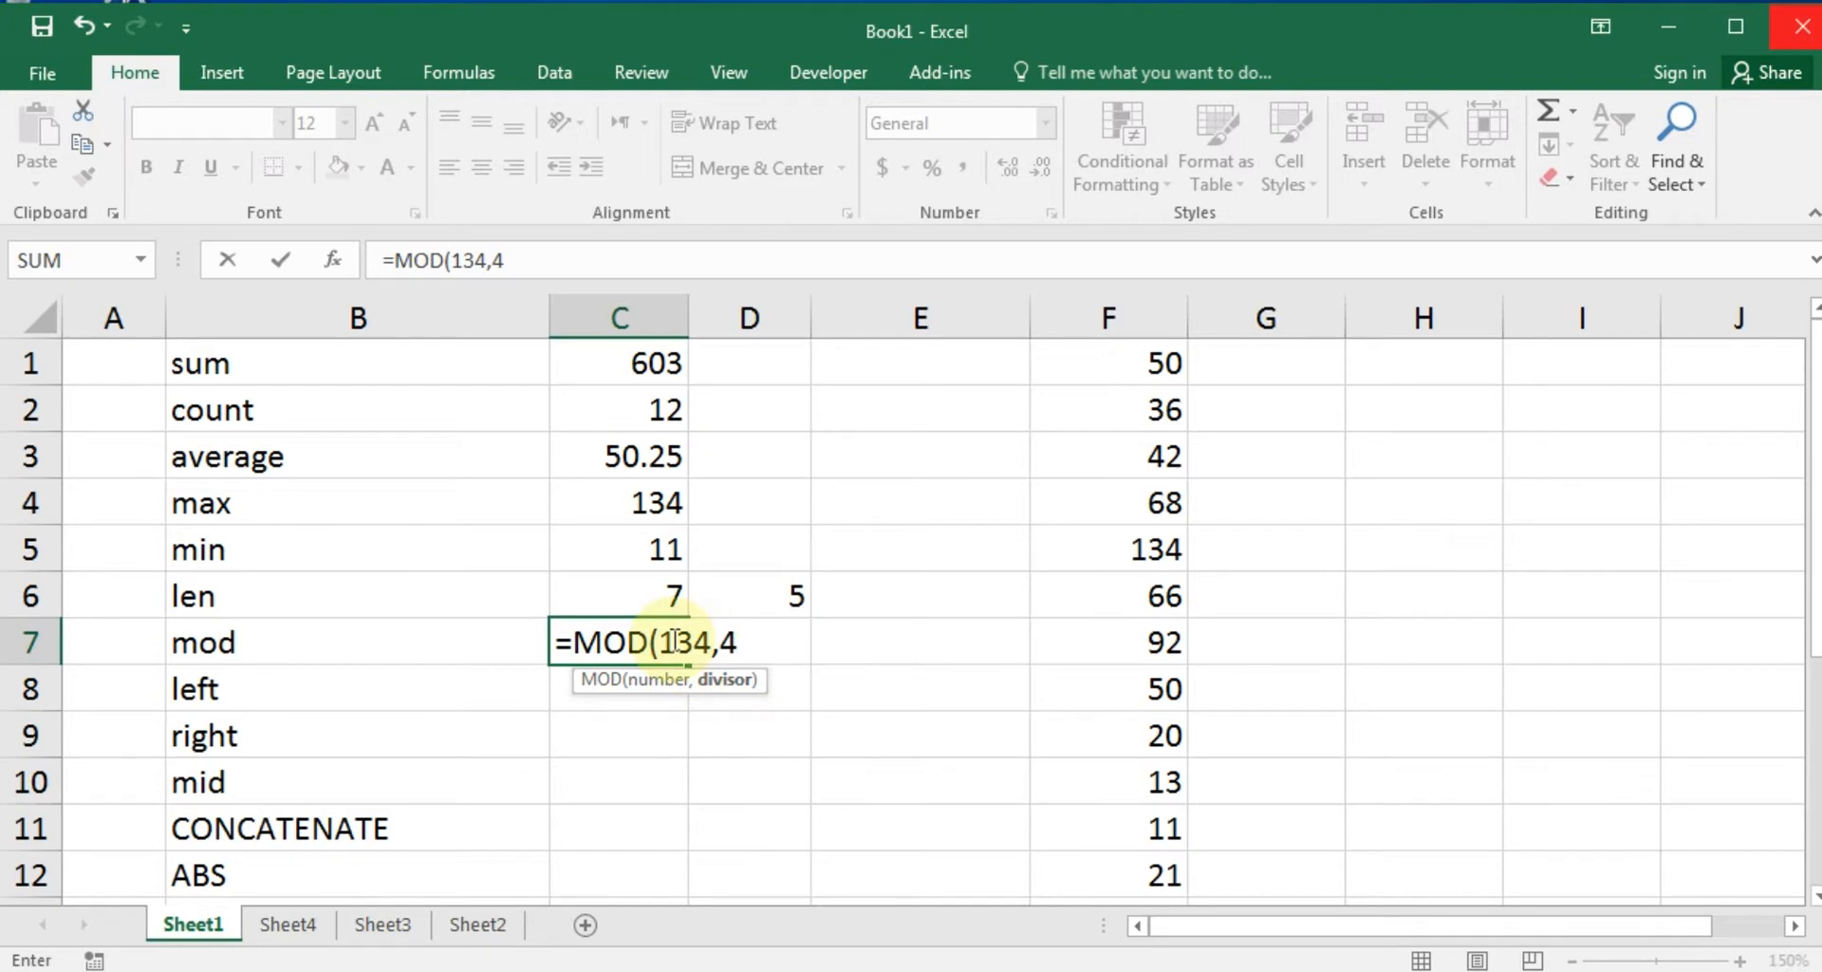
text())
key(Return)
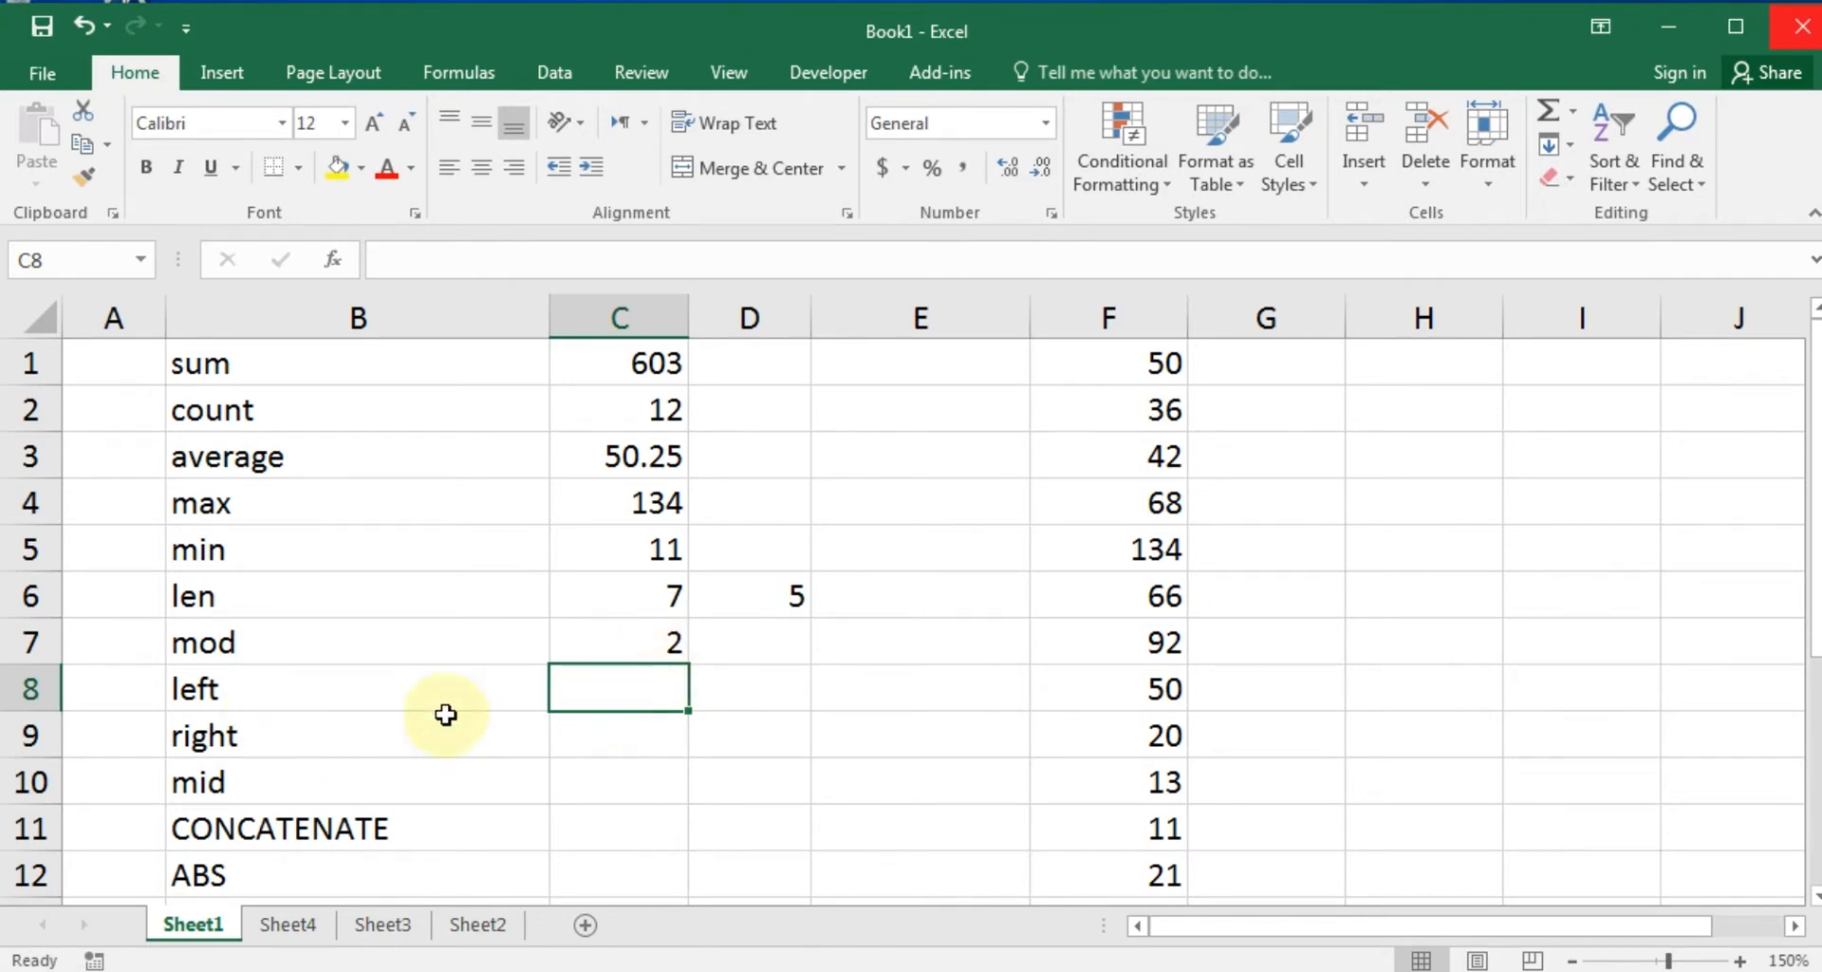
Enter a LEFT formula in C8 that extracts the first 3 characters of the text in B3, and check the formula.
click(294, 693)
click(595, 681)
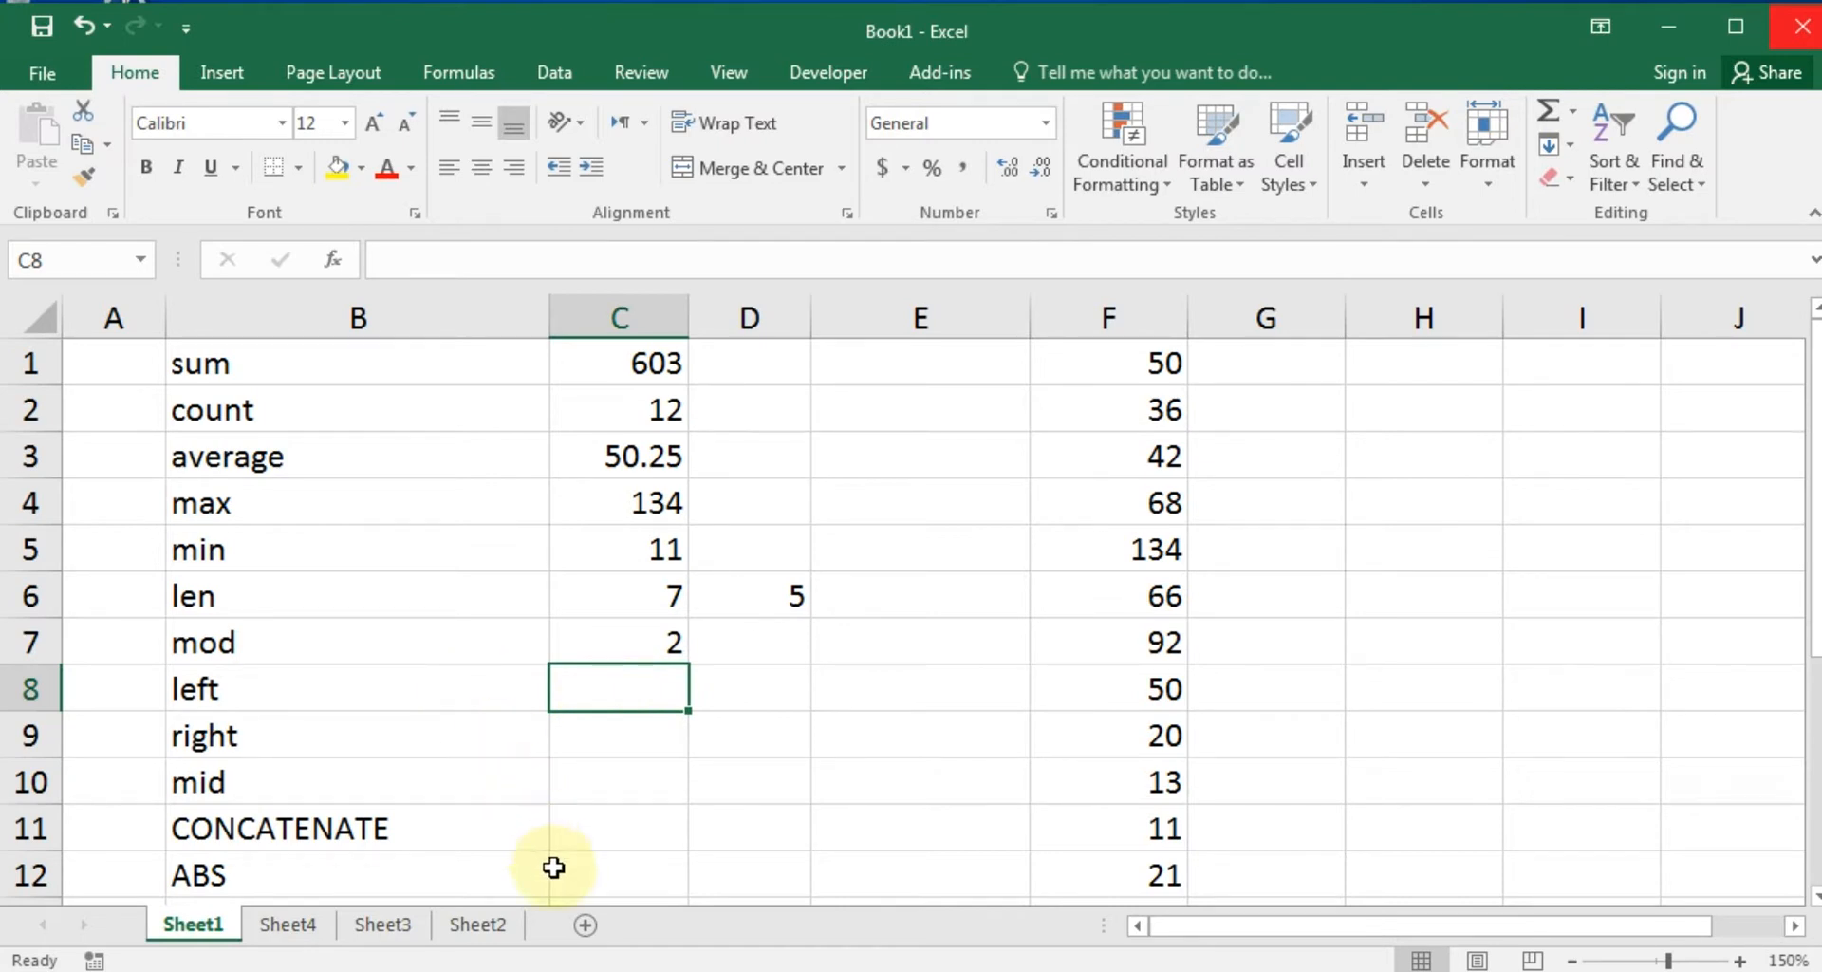
text(=)
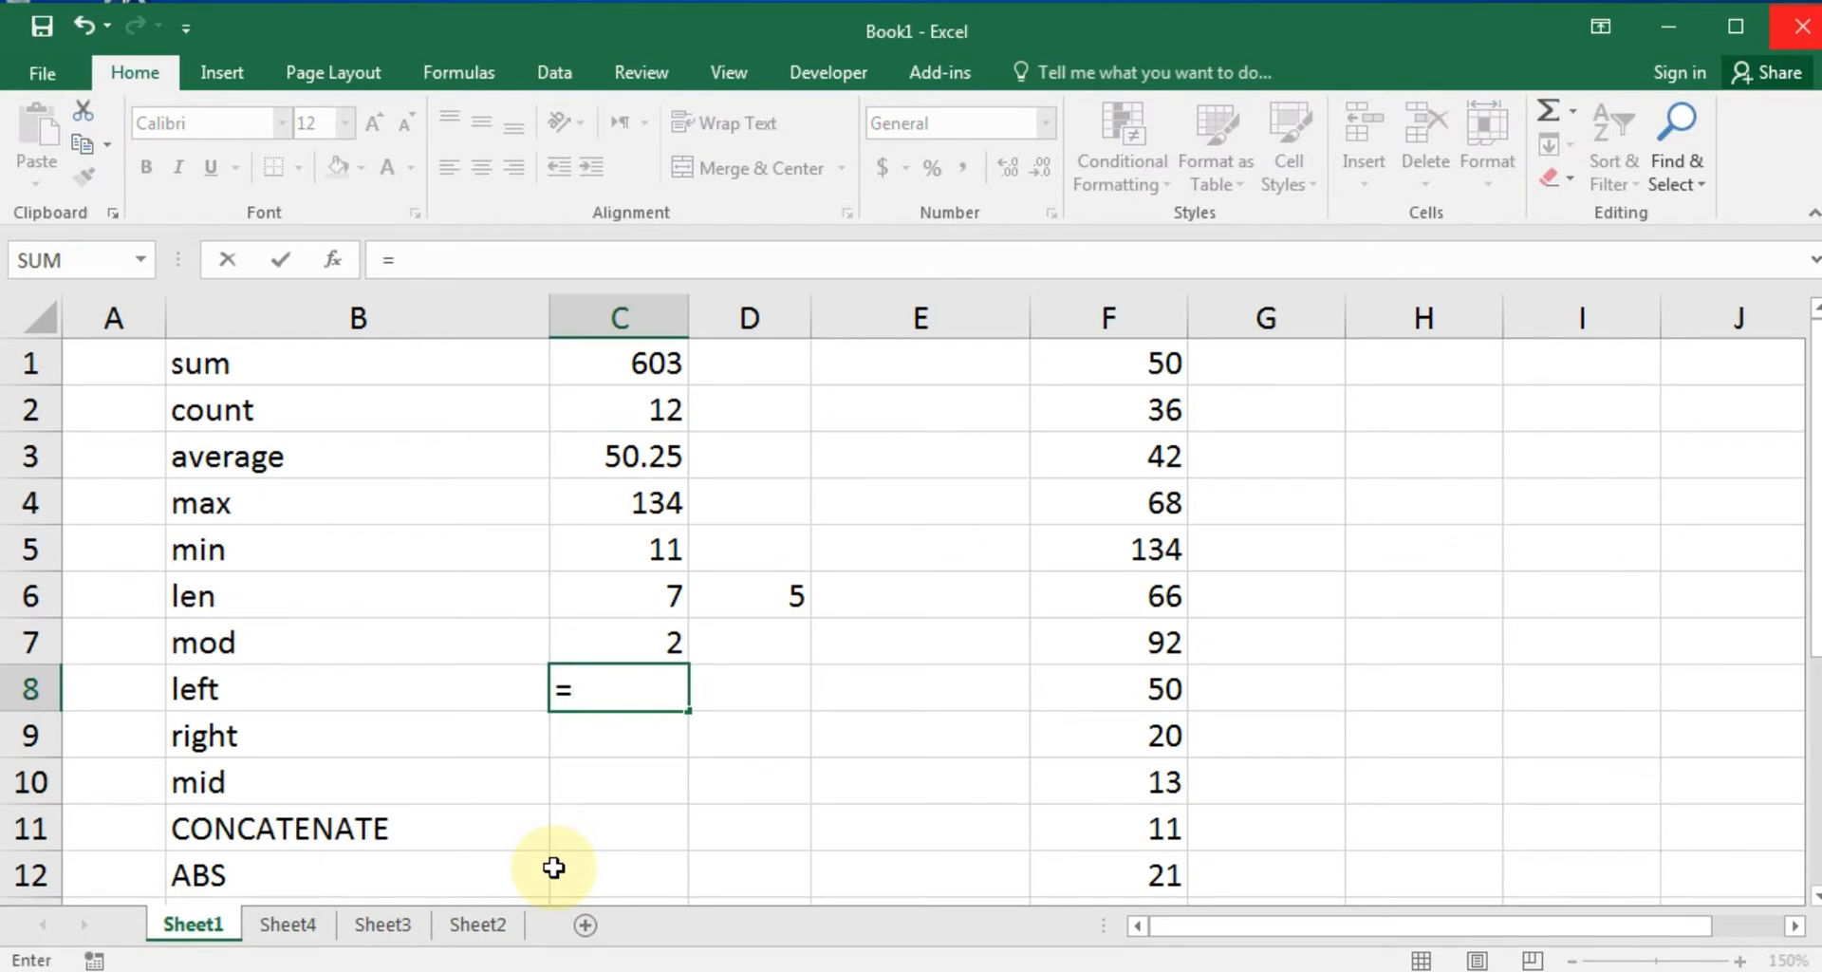
text(left)
key(Tab)
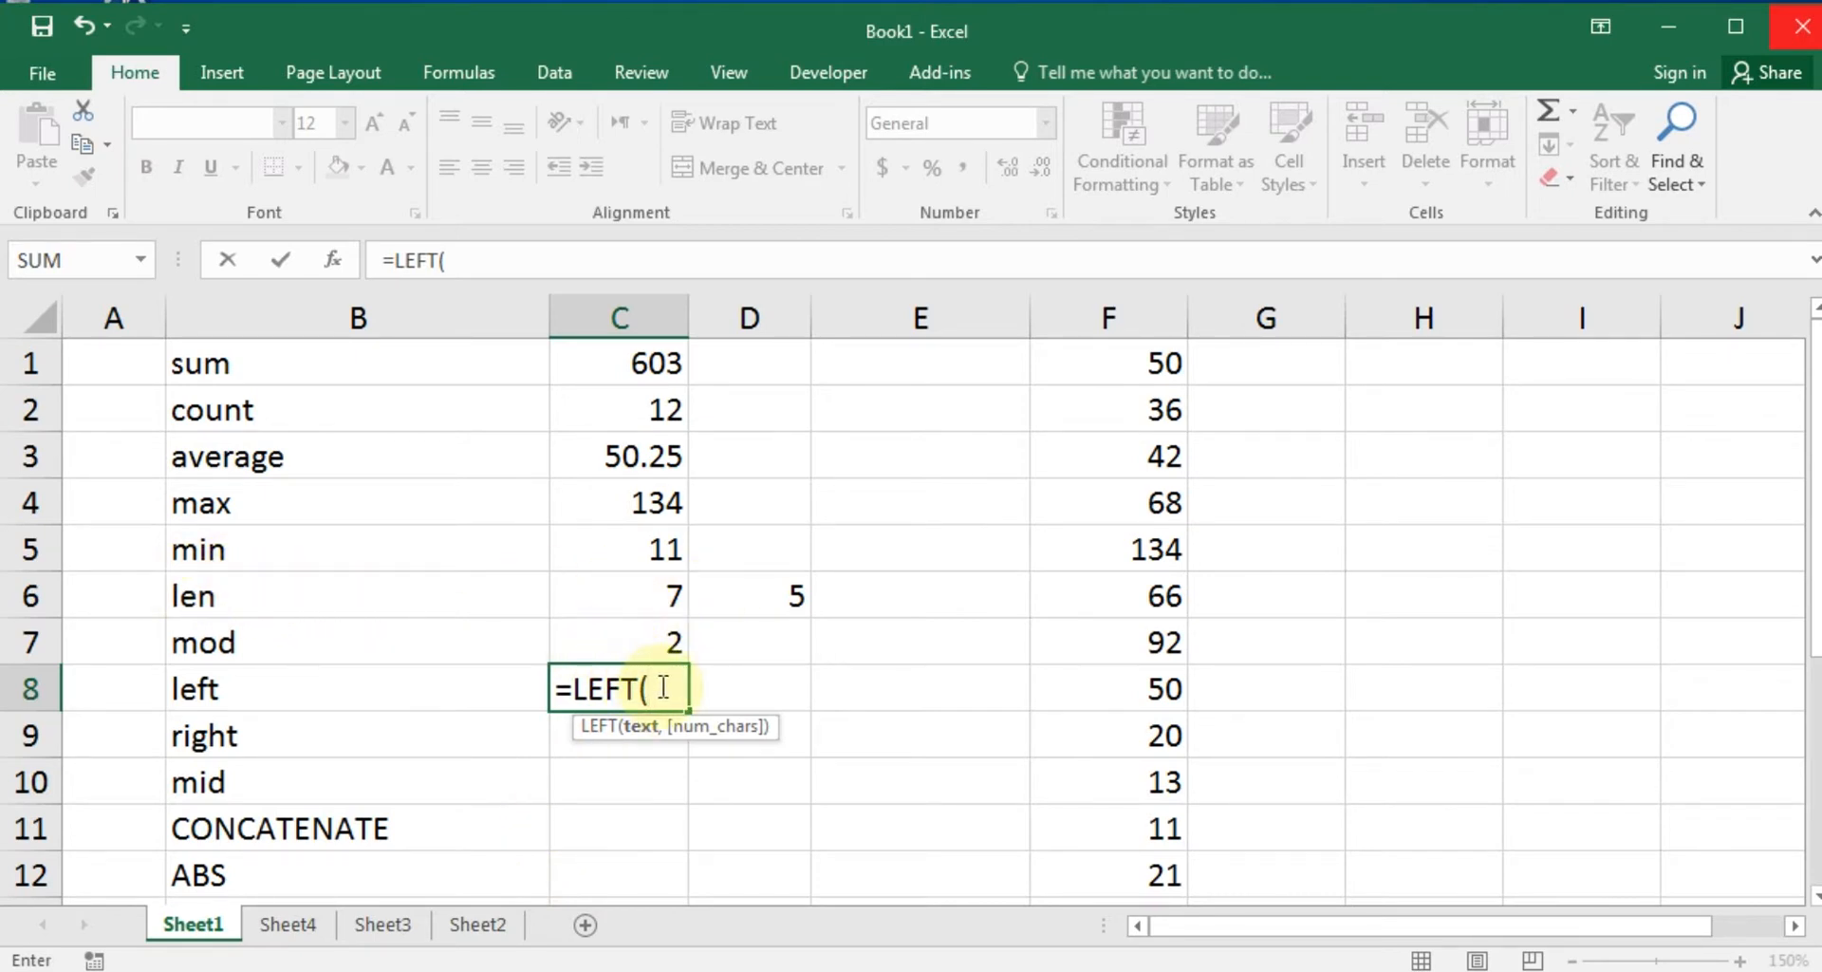
click(347, 455)
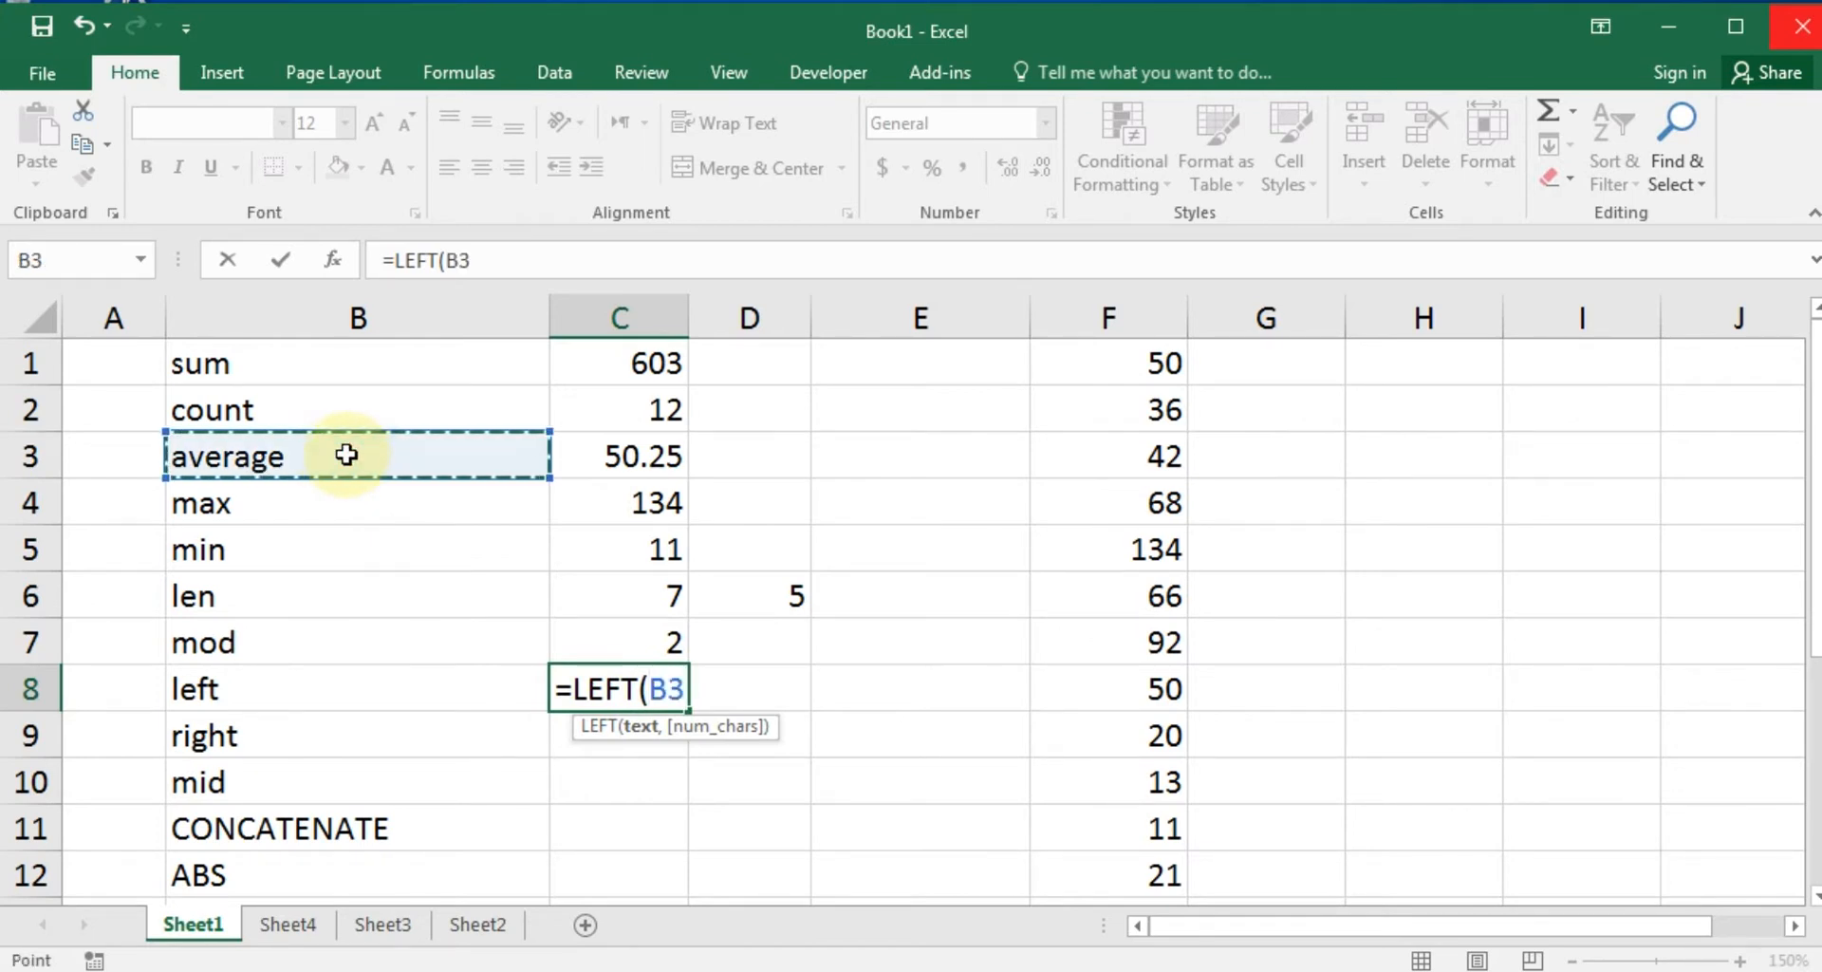
text(,)
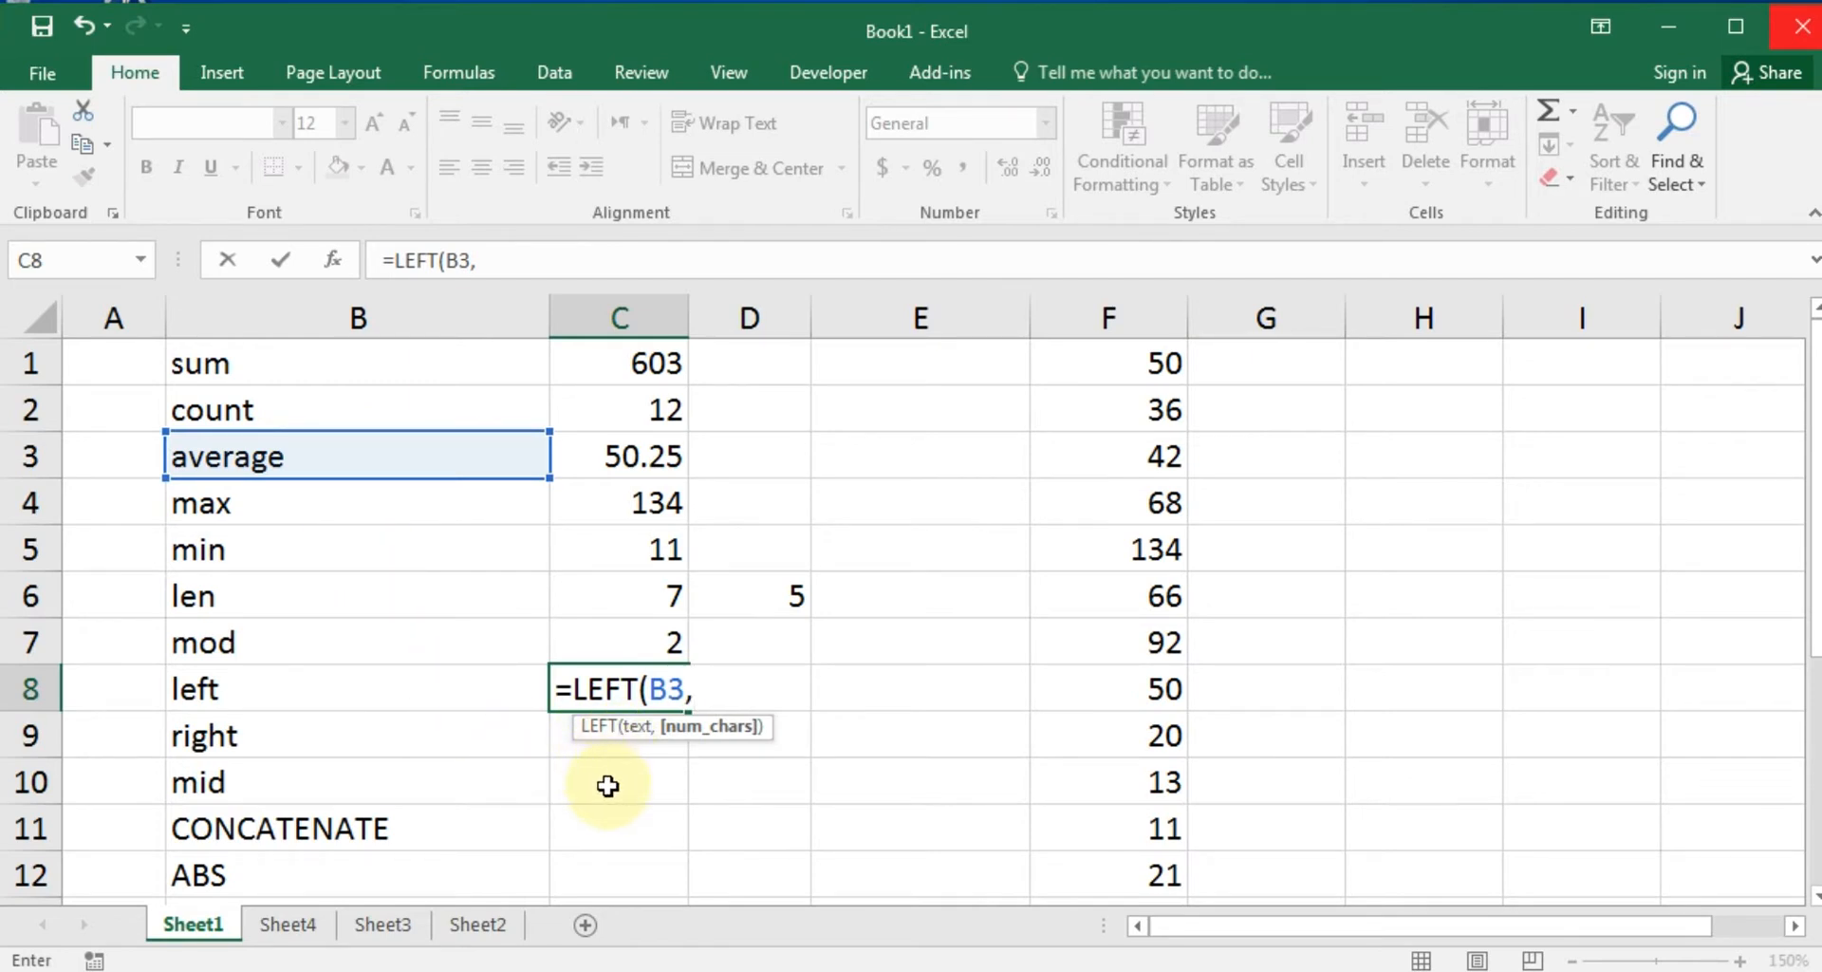
text(3)
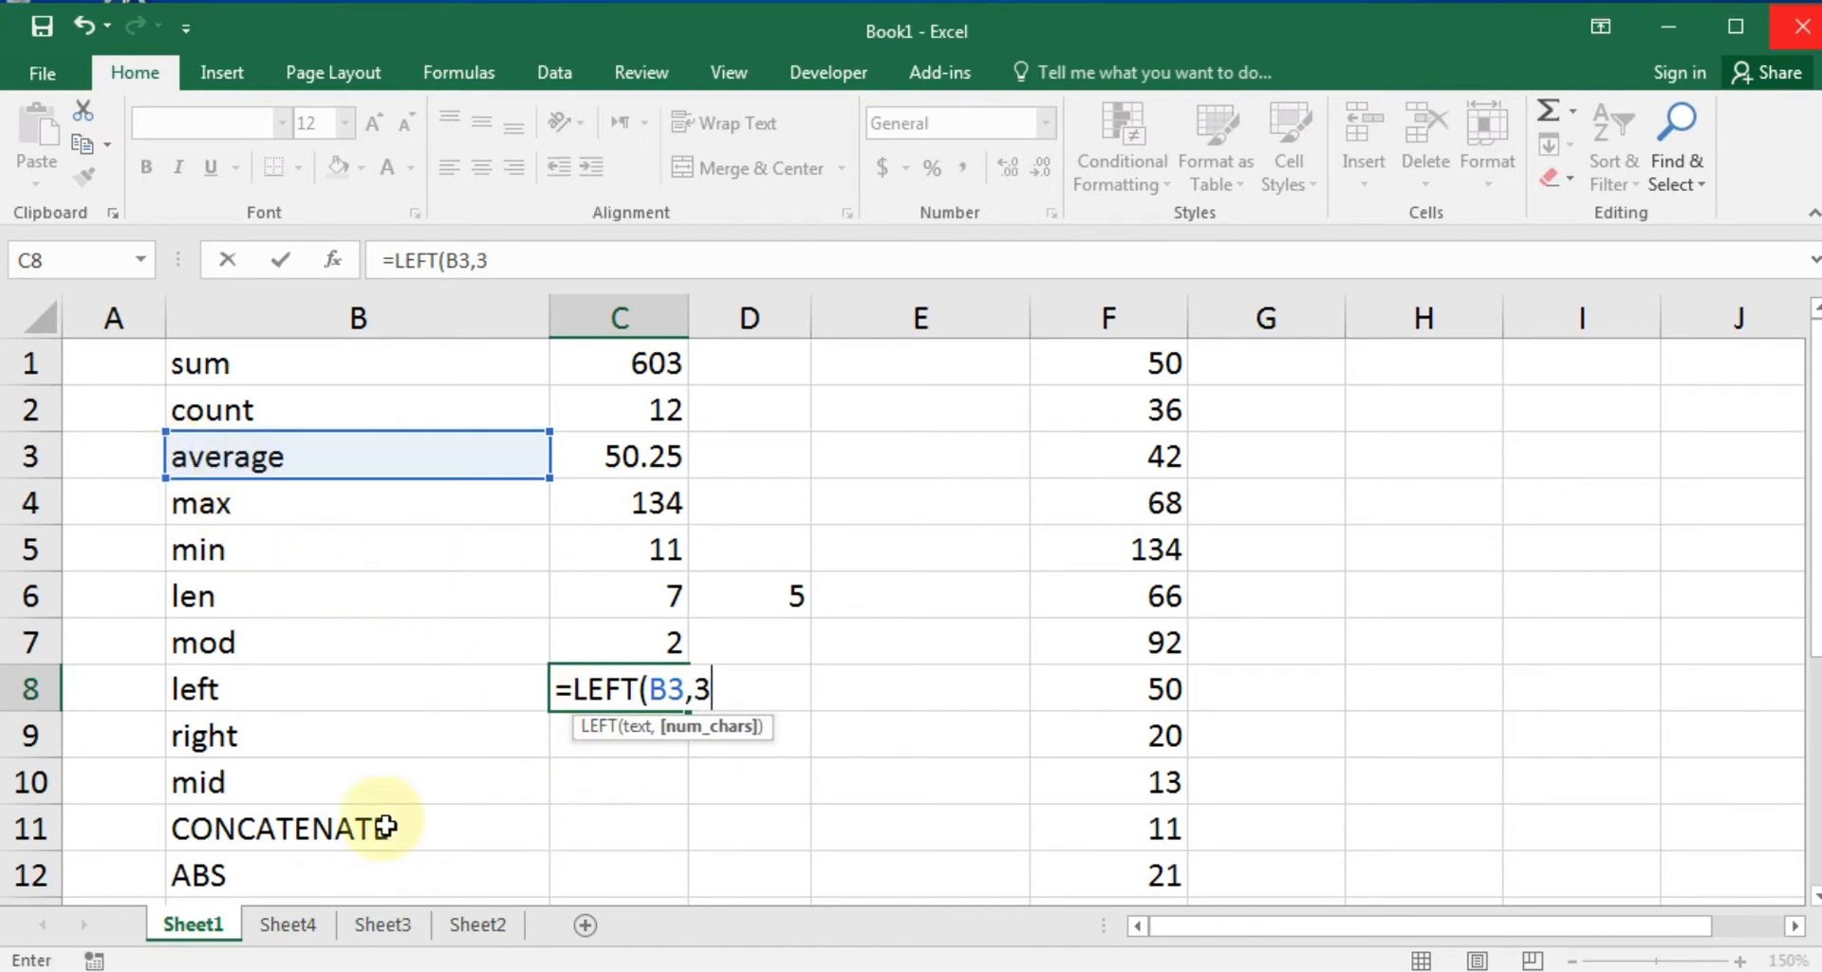
text())
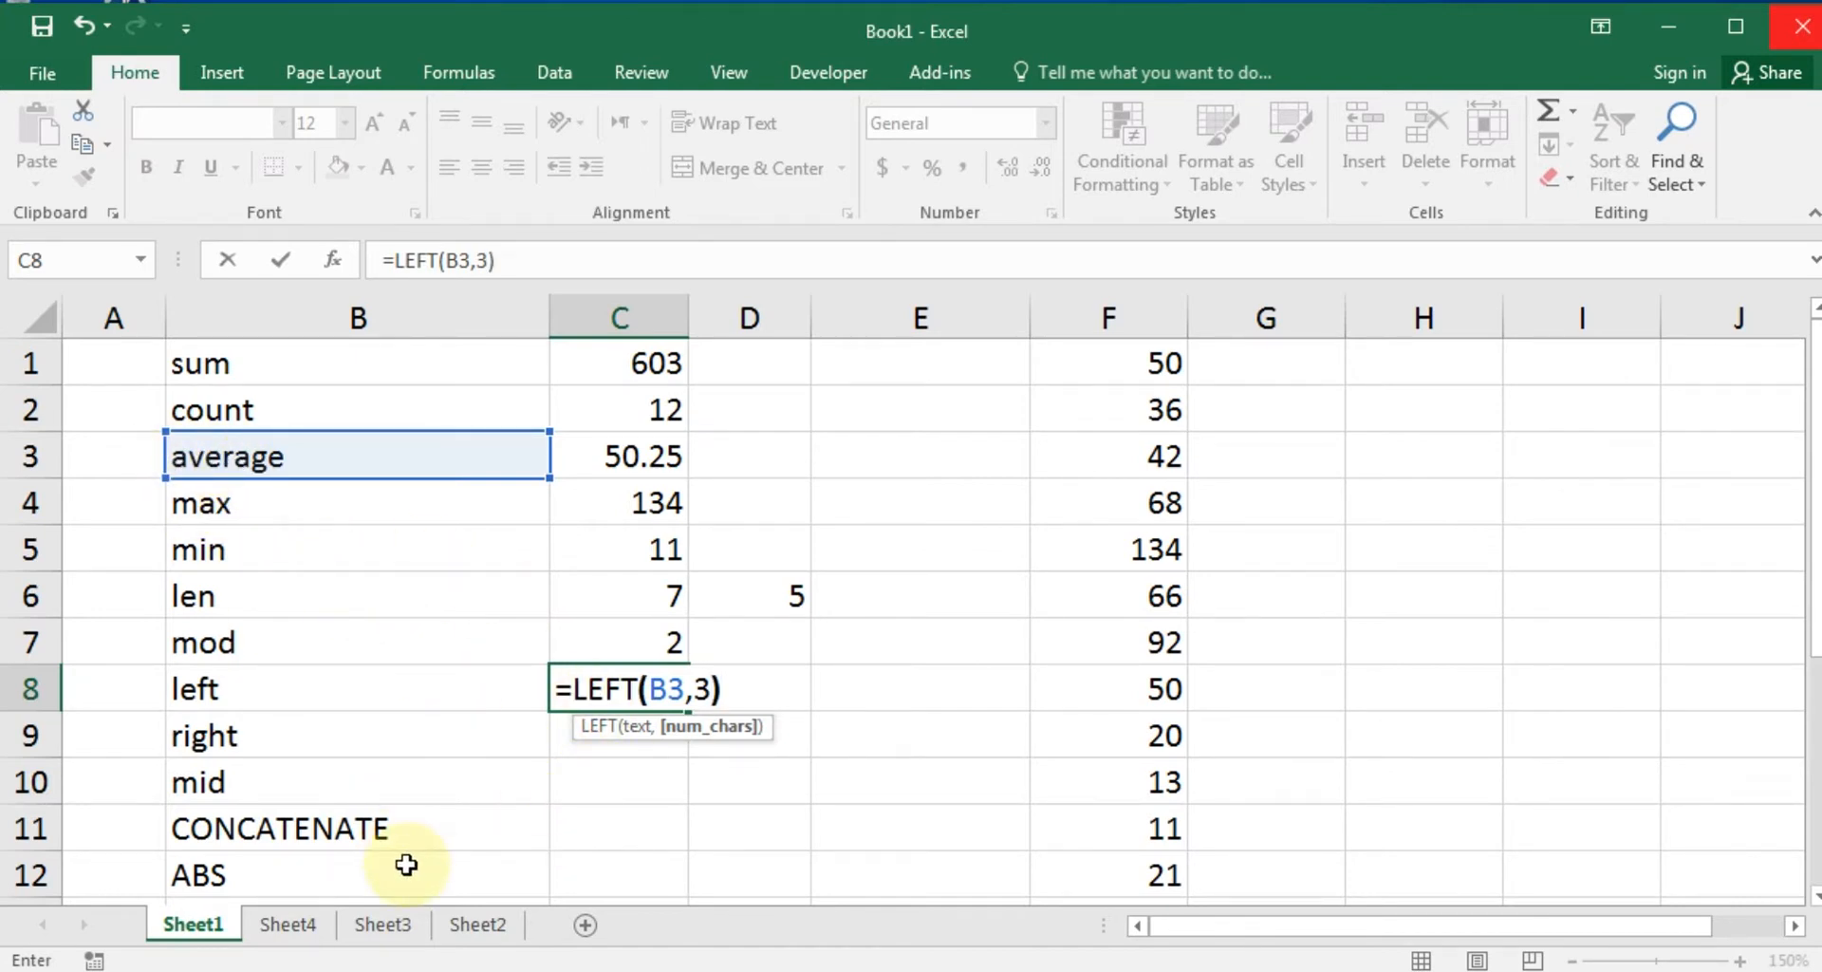
key(Return)
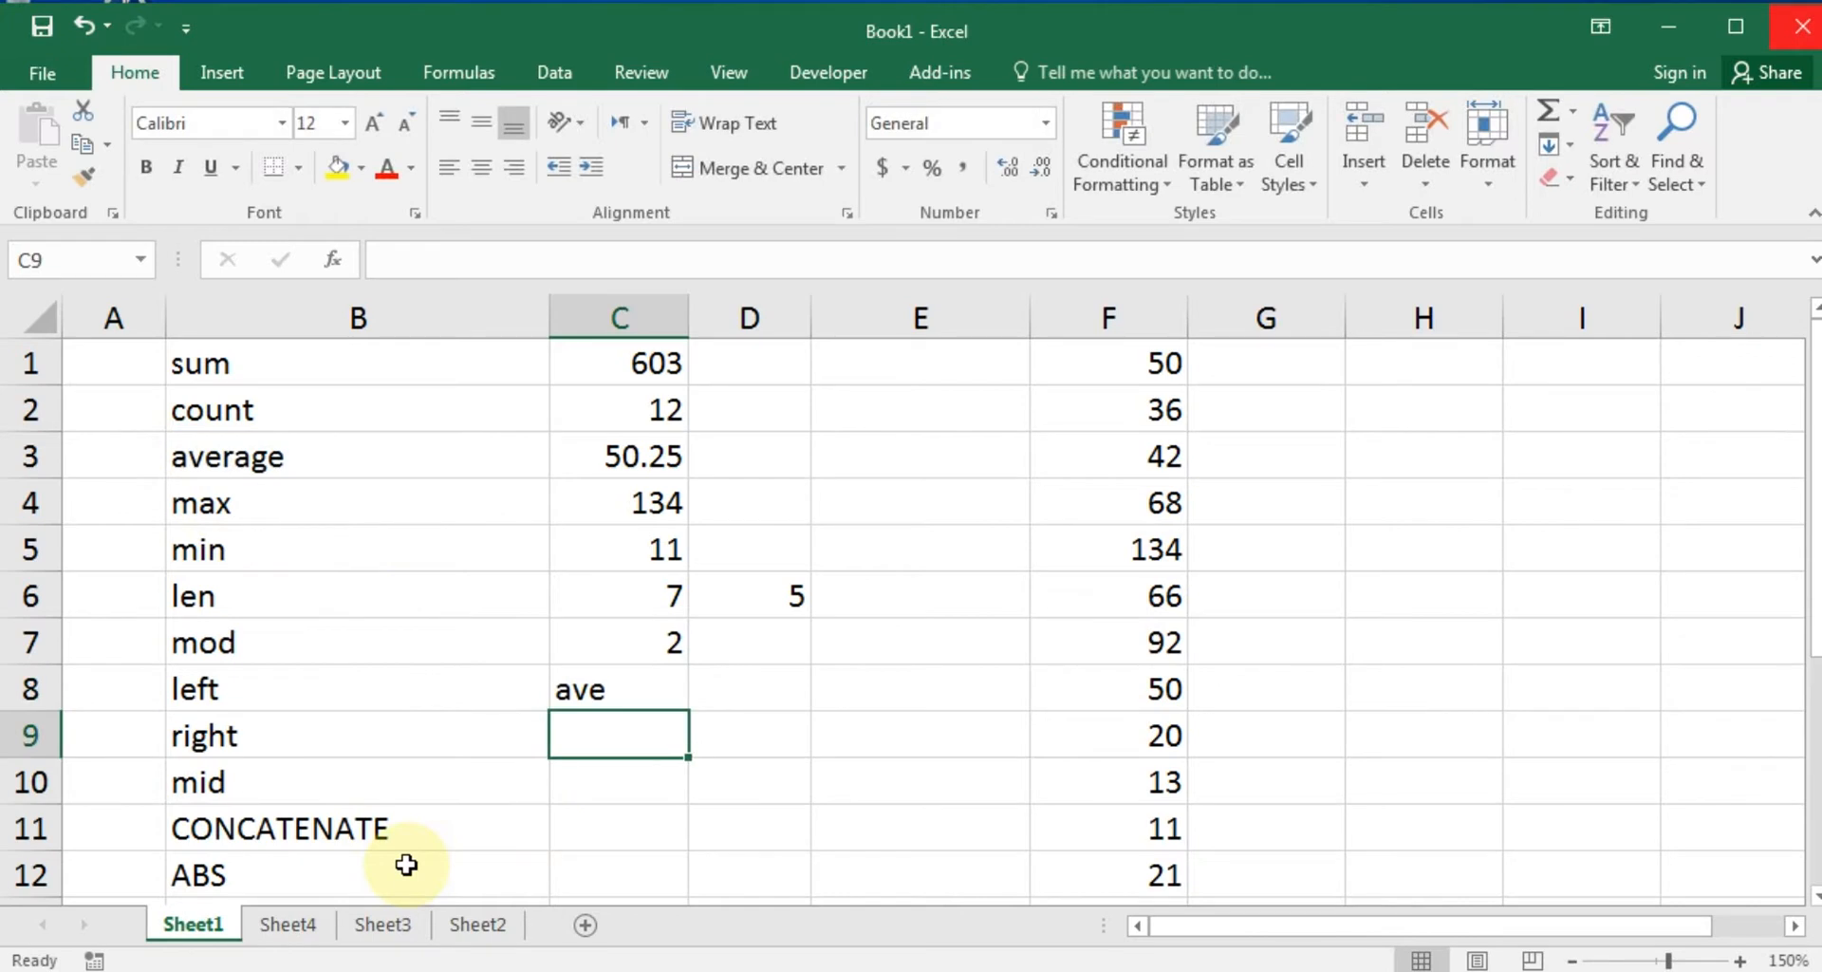
click(657, 687)
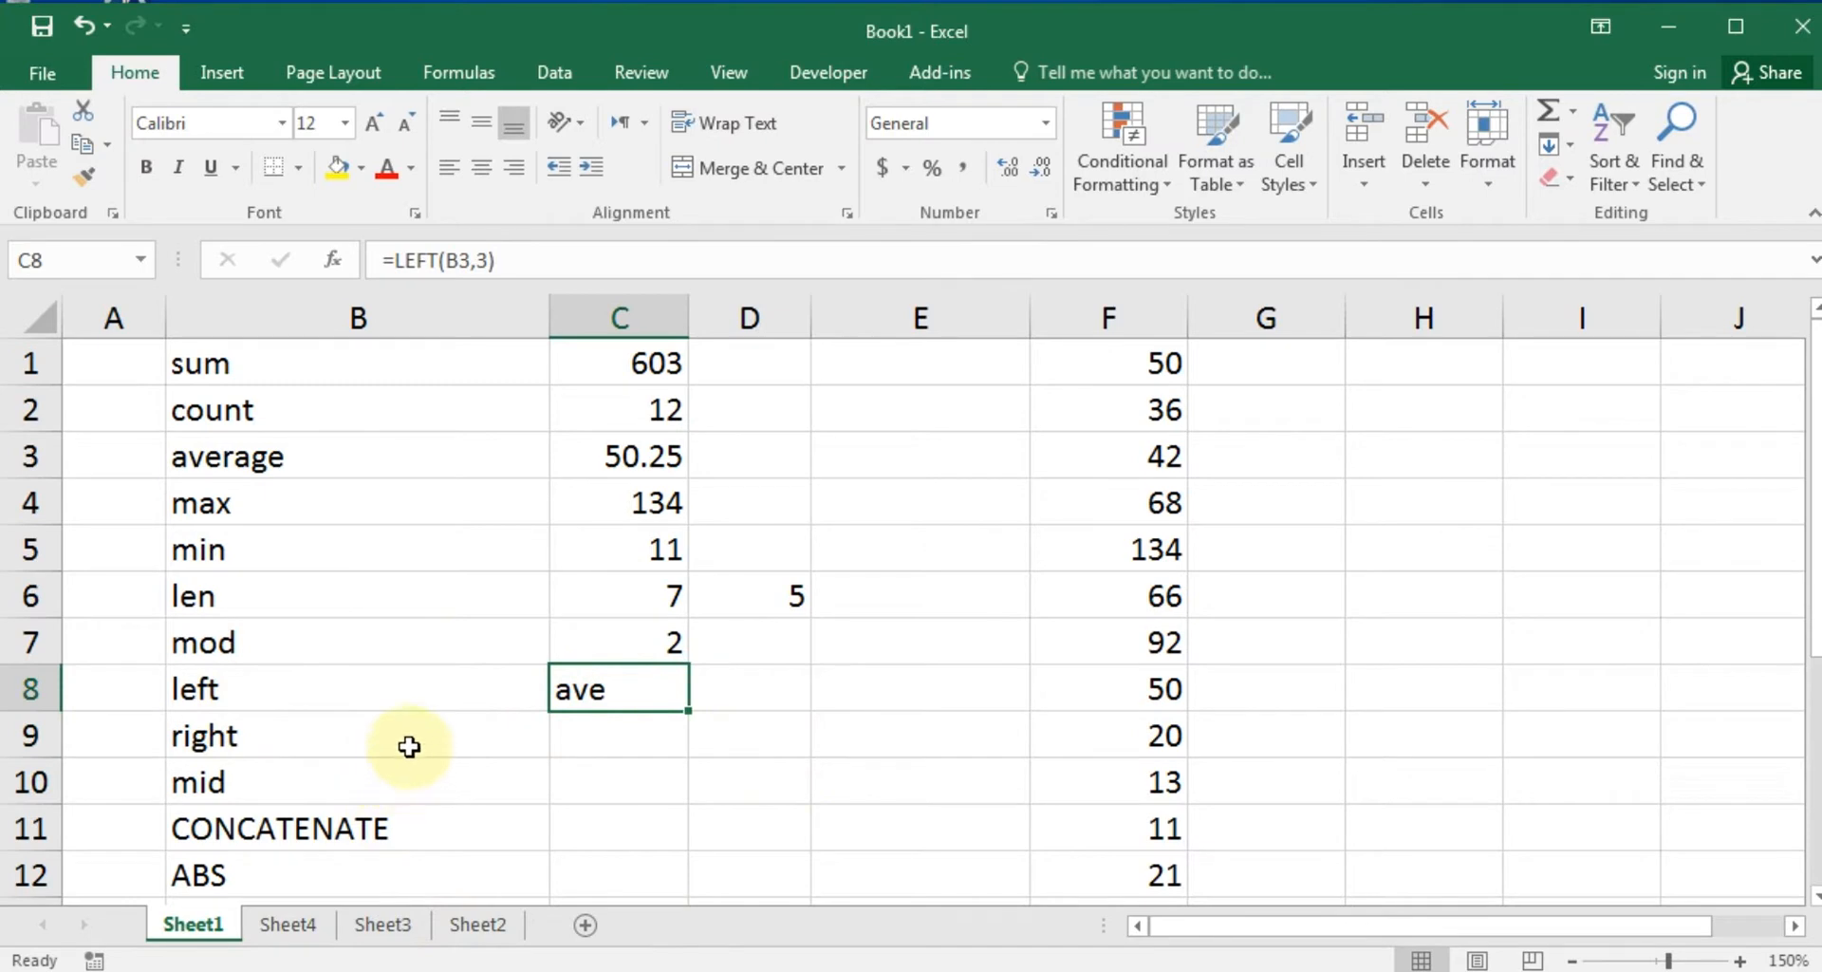
Enter a RIGHT formula in C9, beside the right label, that extracts the last 2 characters of the text in B3.
click(630, 732)
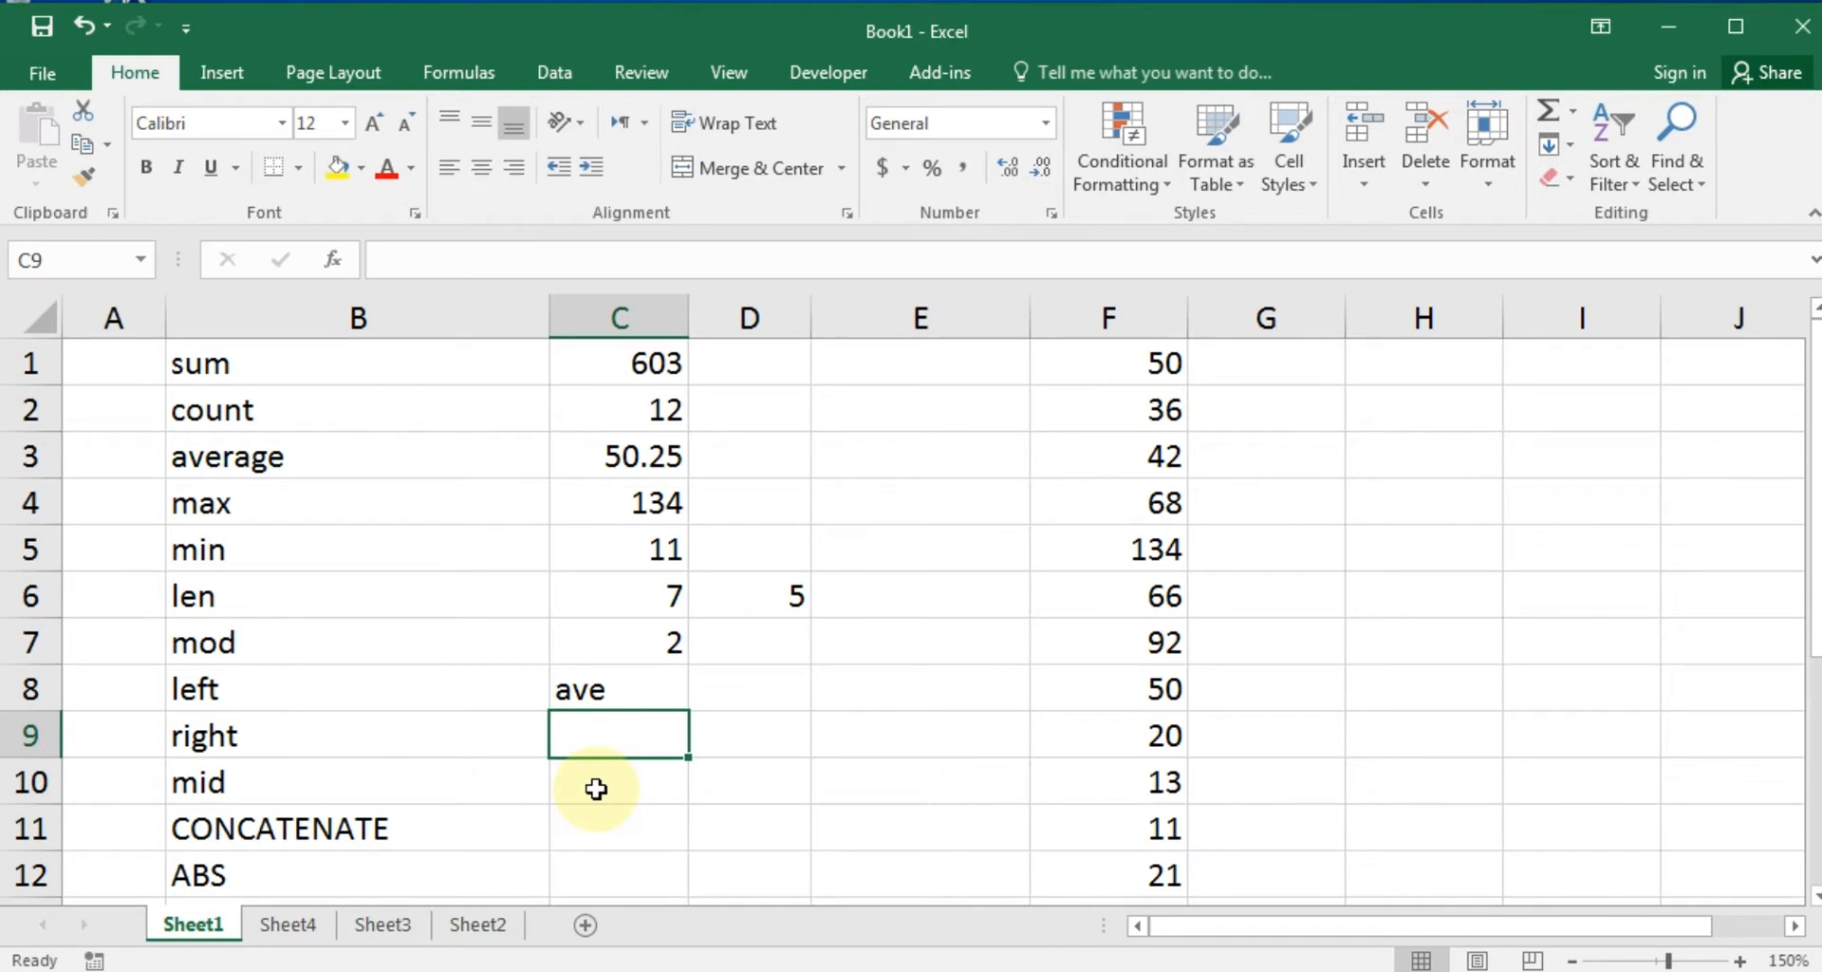
text(=r)
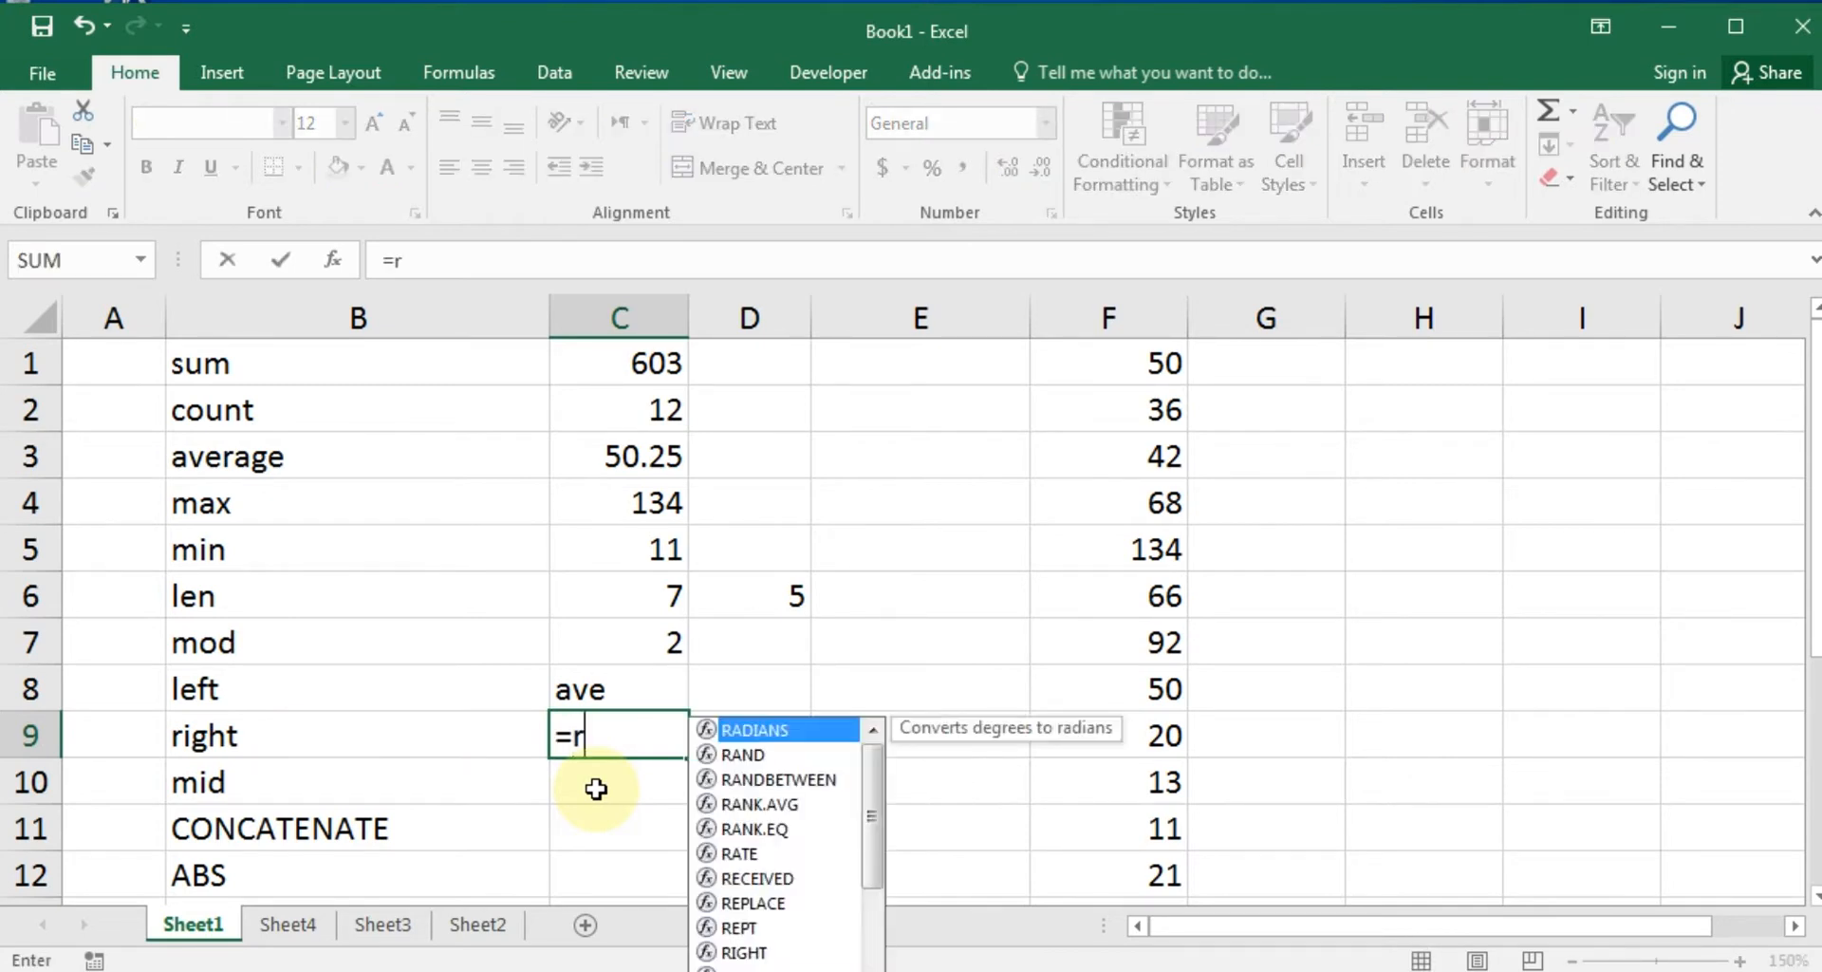
text(ight)
key(Tab)
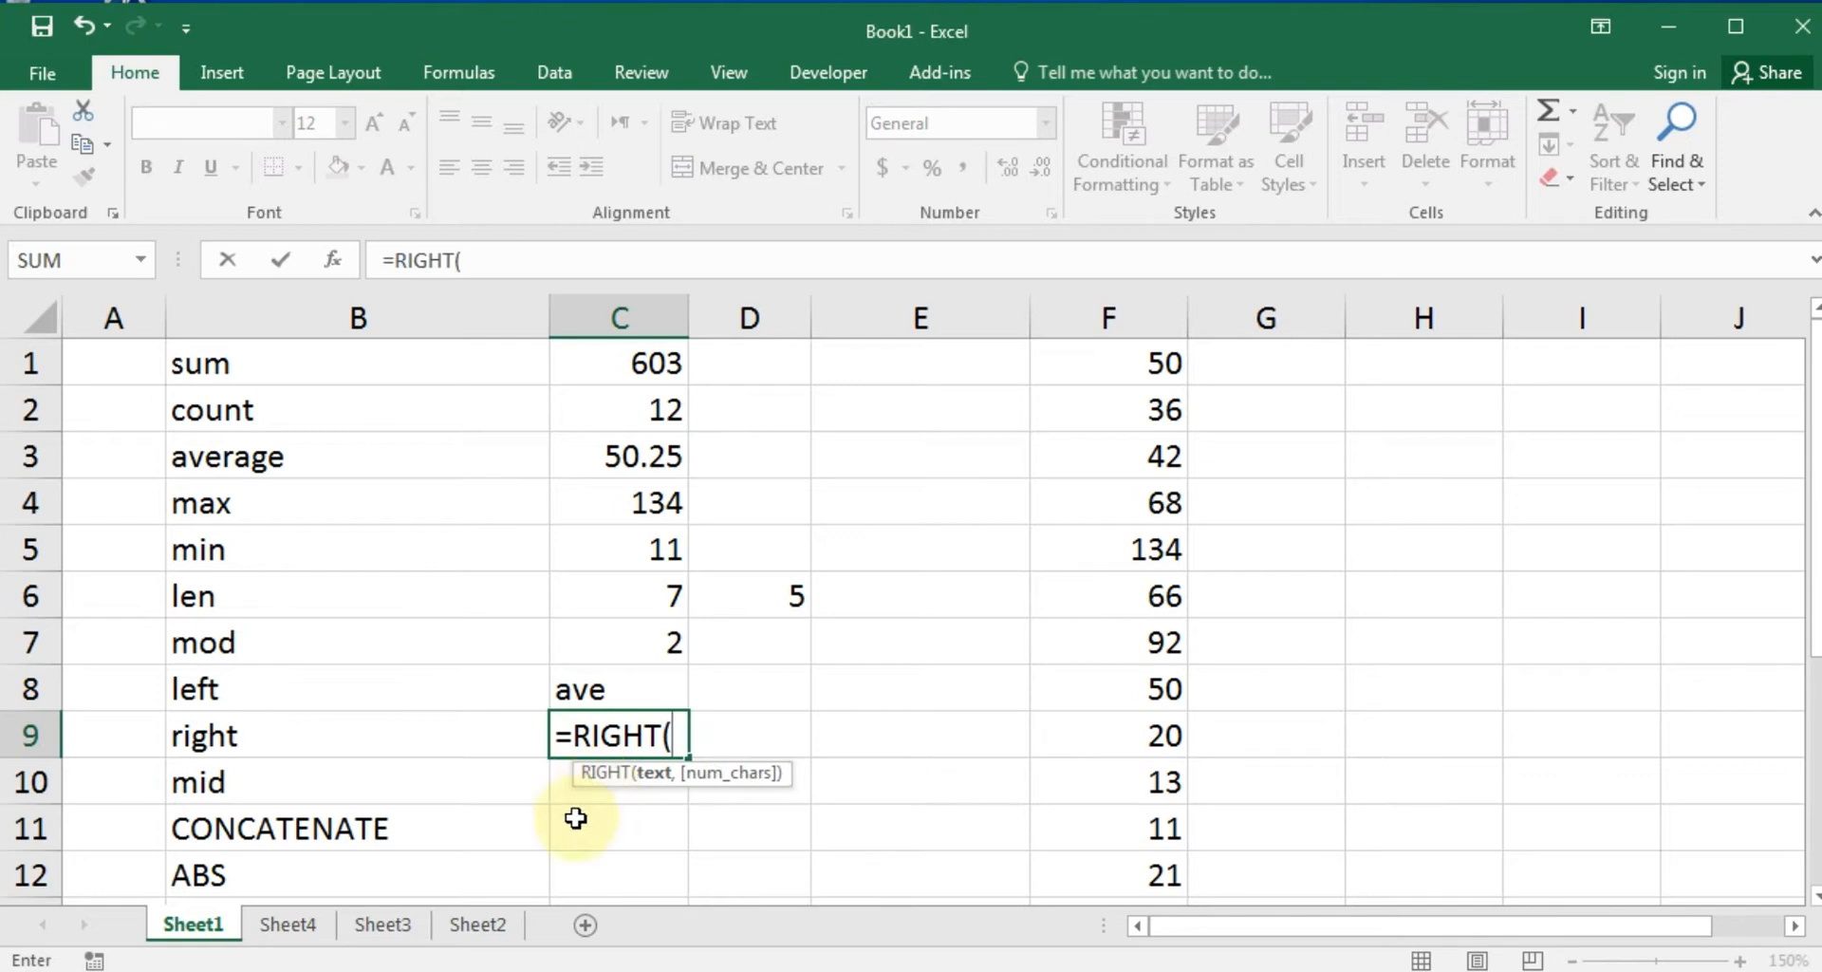
click(259, 460)
text(,)
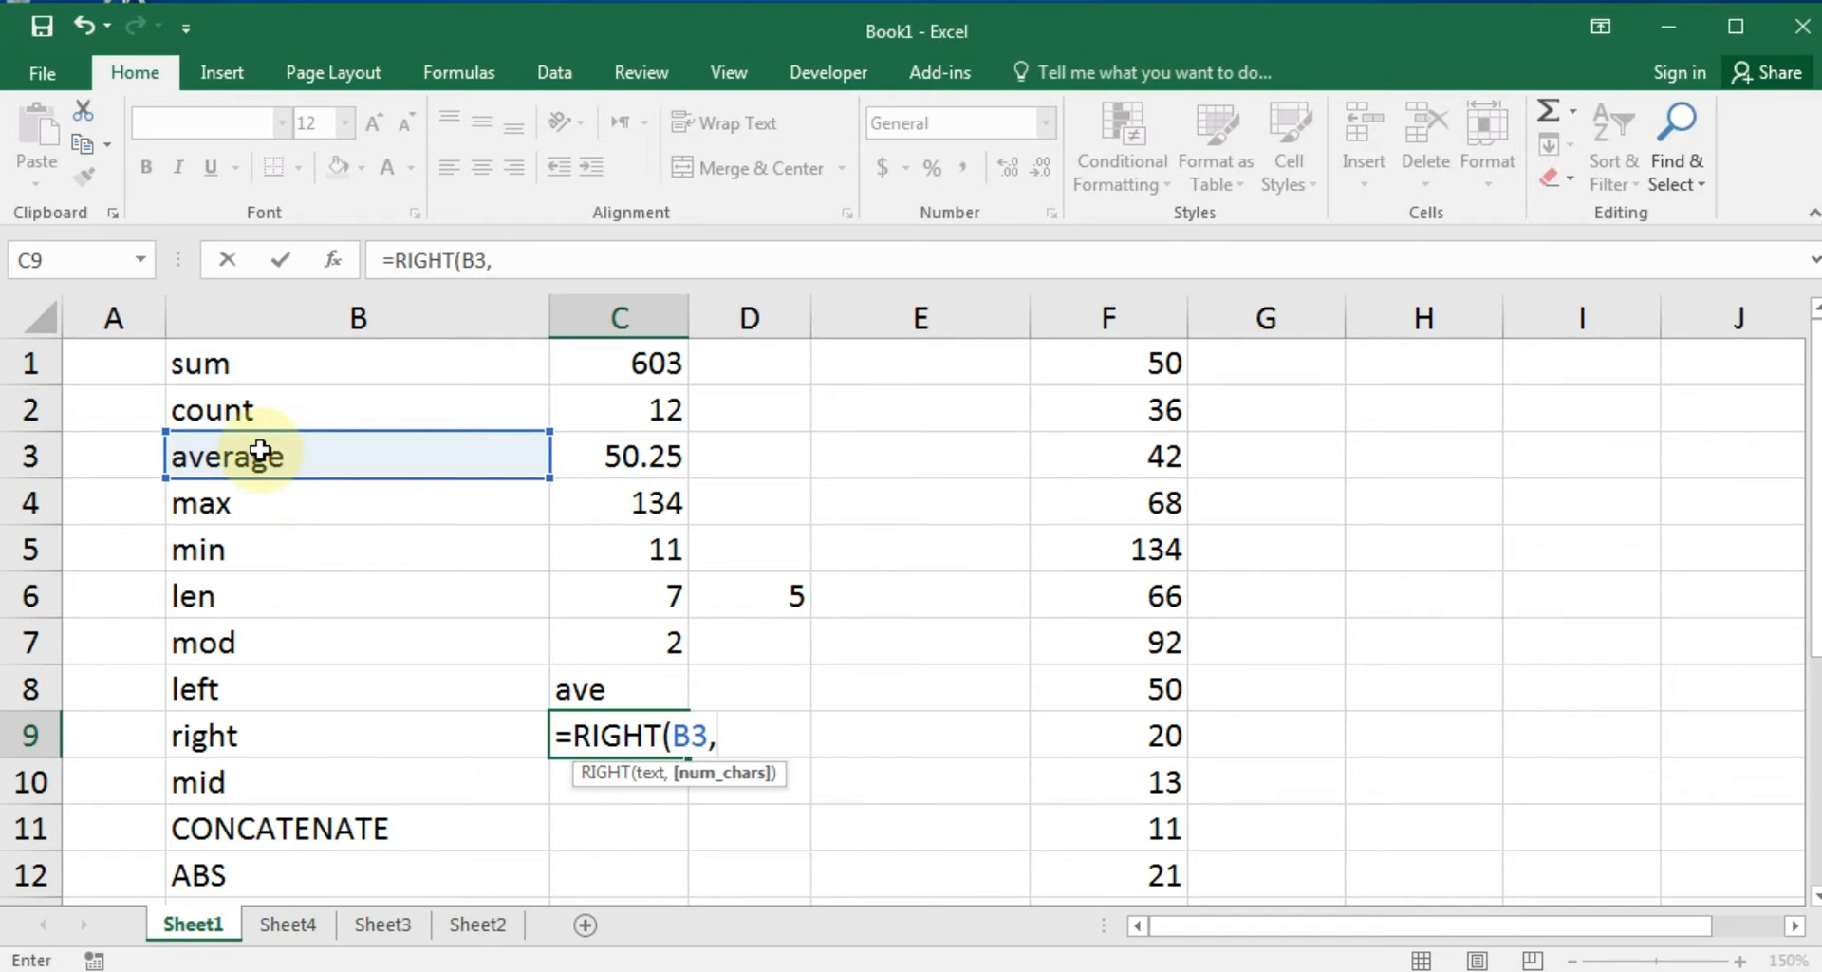
text(2)
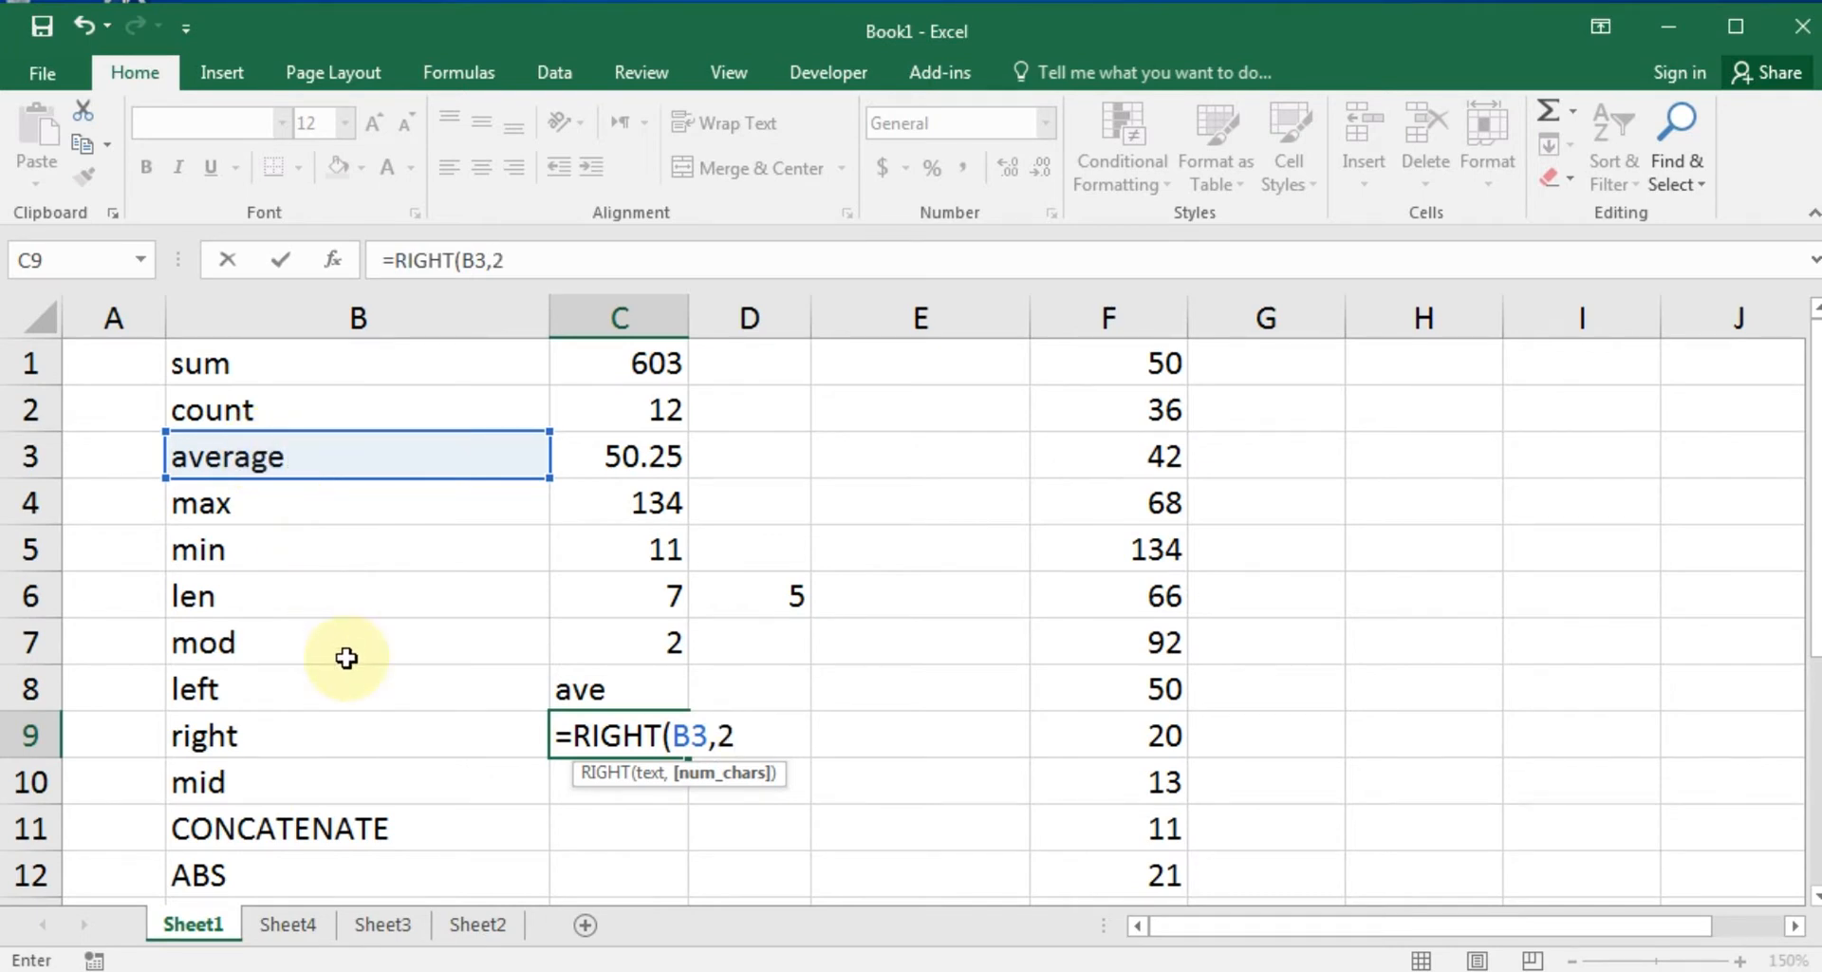
text())
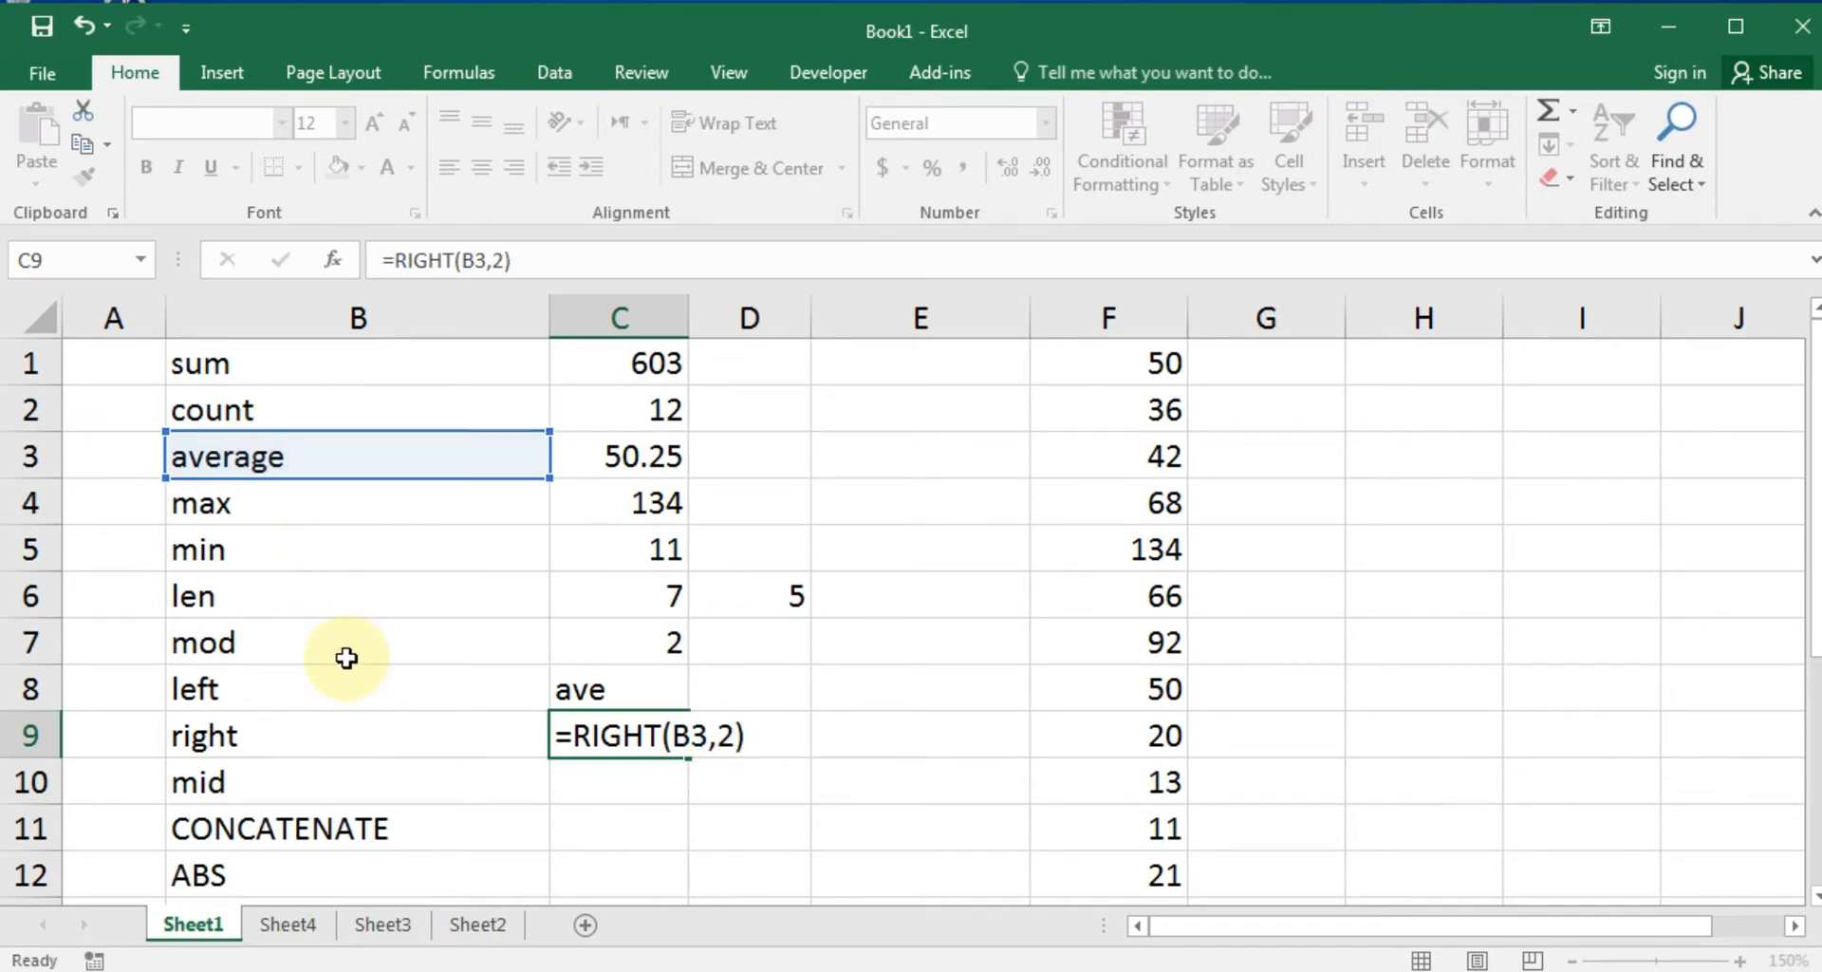
key(Return)
Change the number of characters in C9's RIGHT formula to 4.
key(Up)
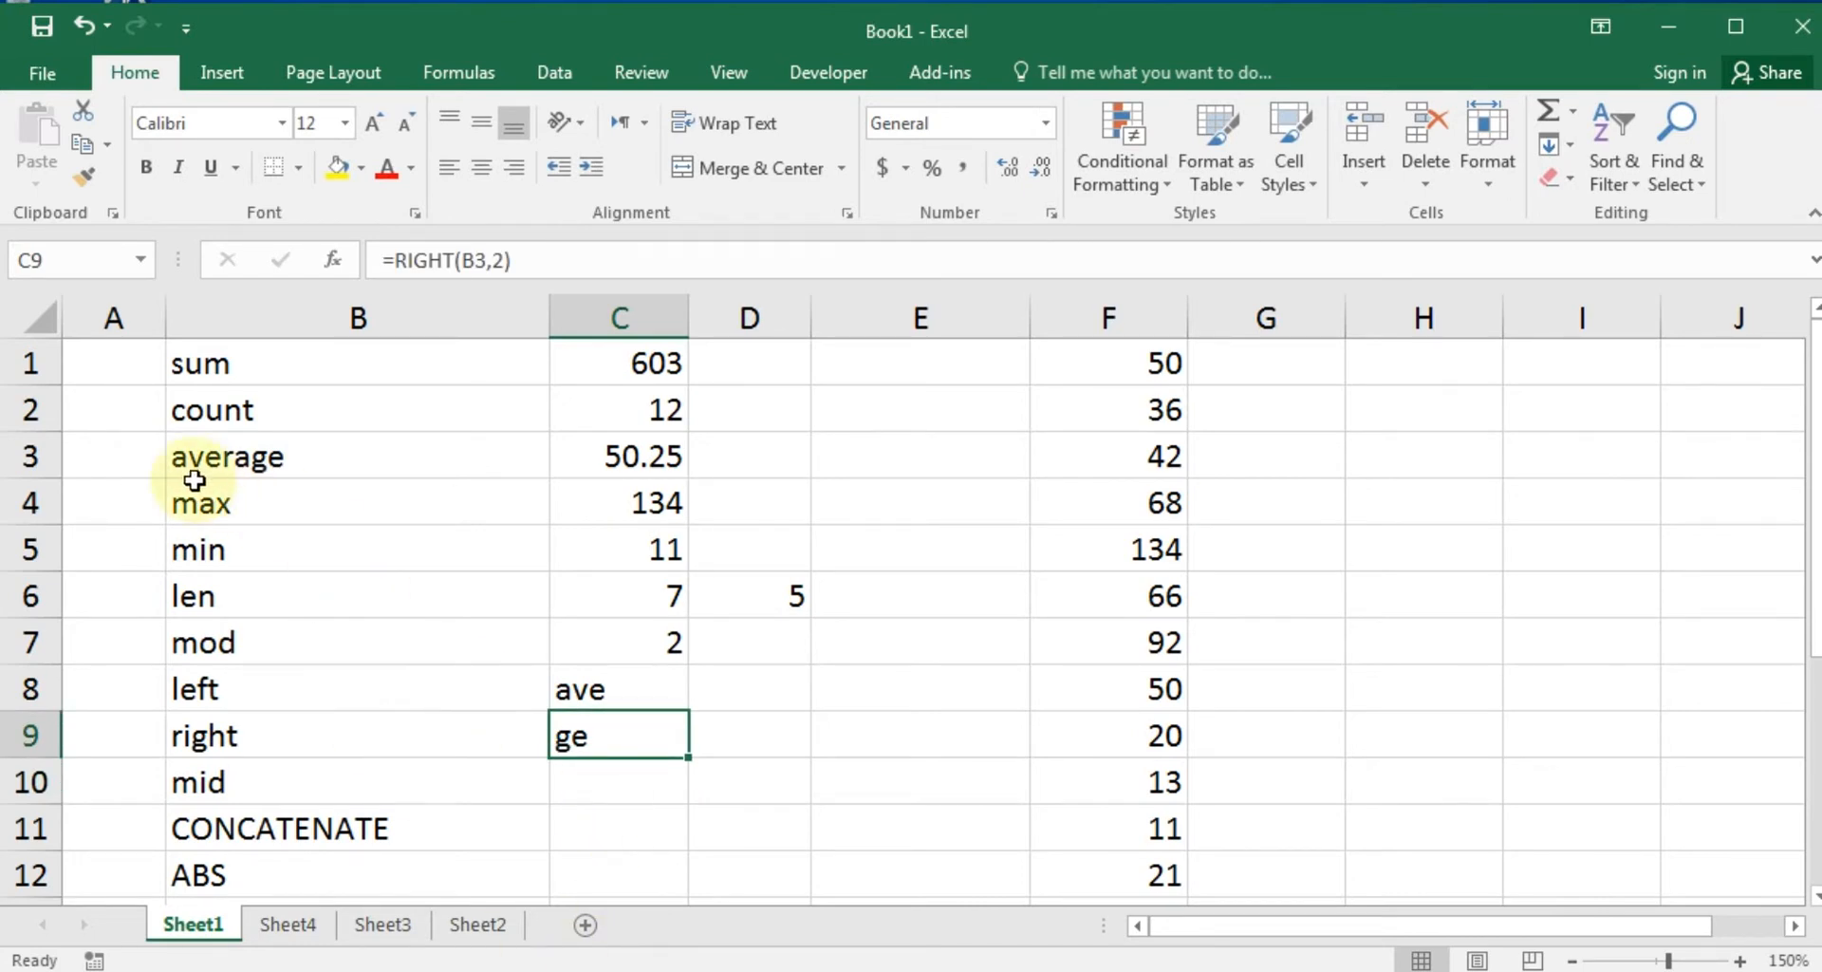
key(F2)
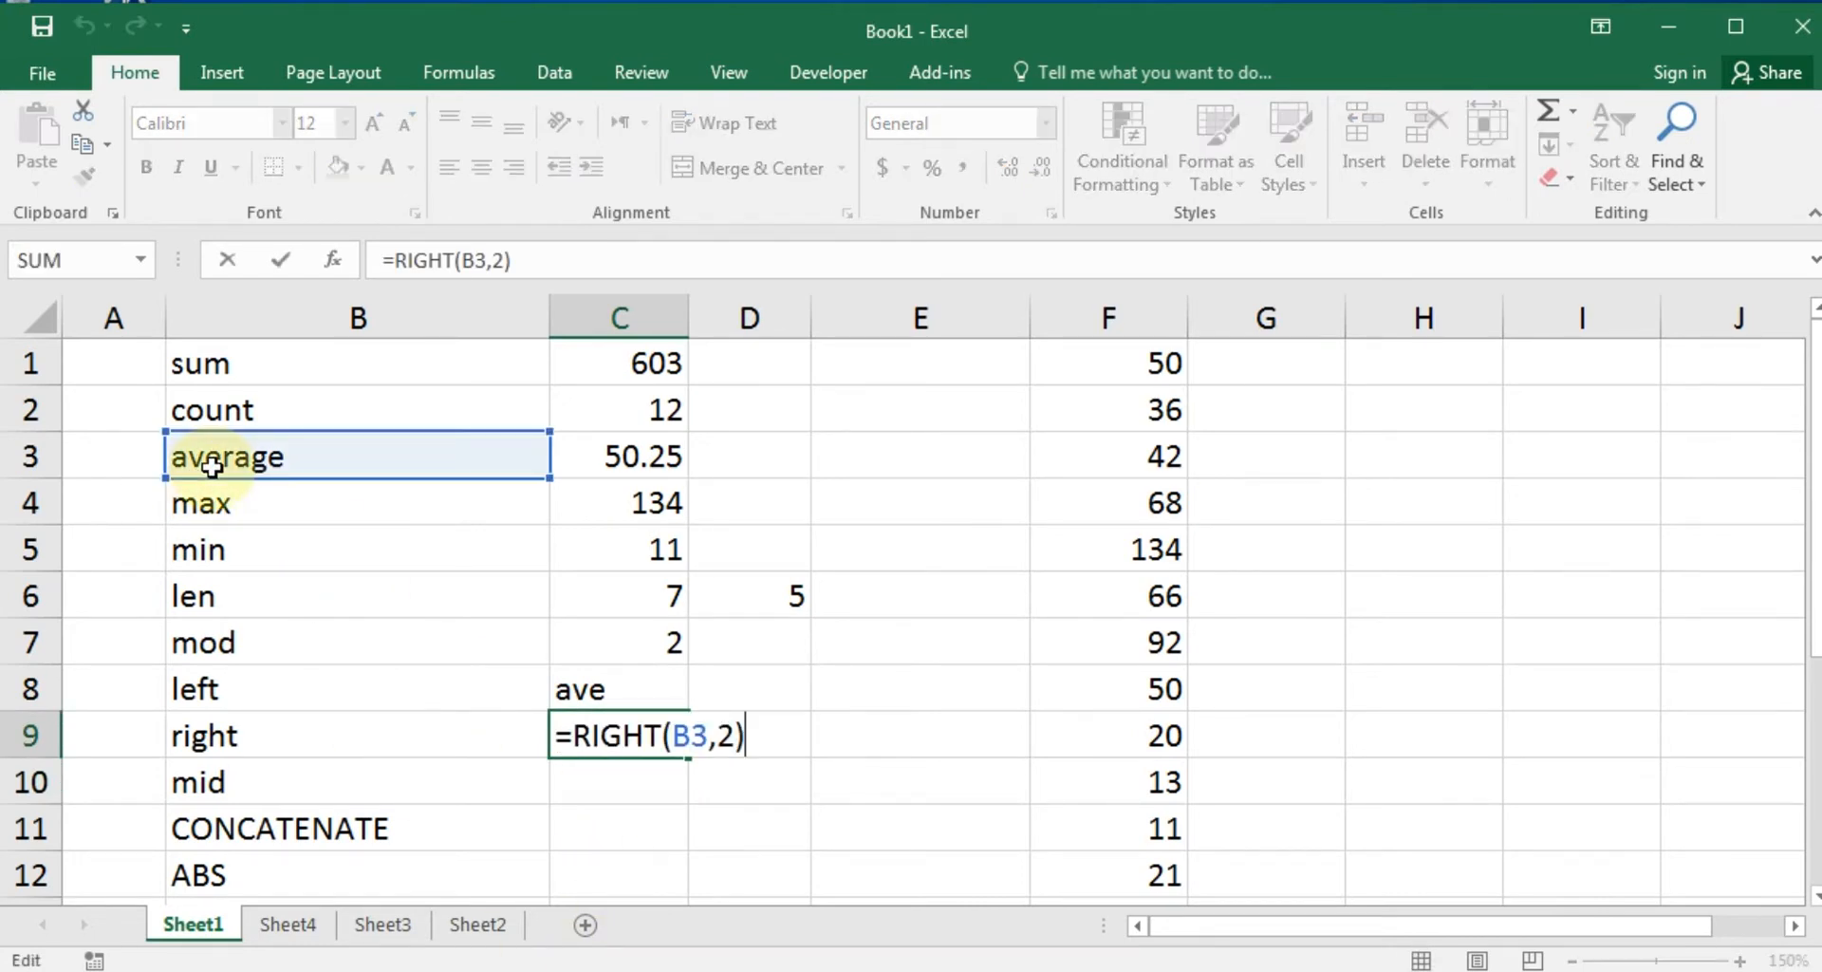
key(Left)
key(shift+Left)
text(4)
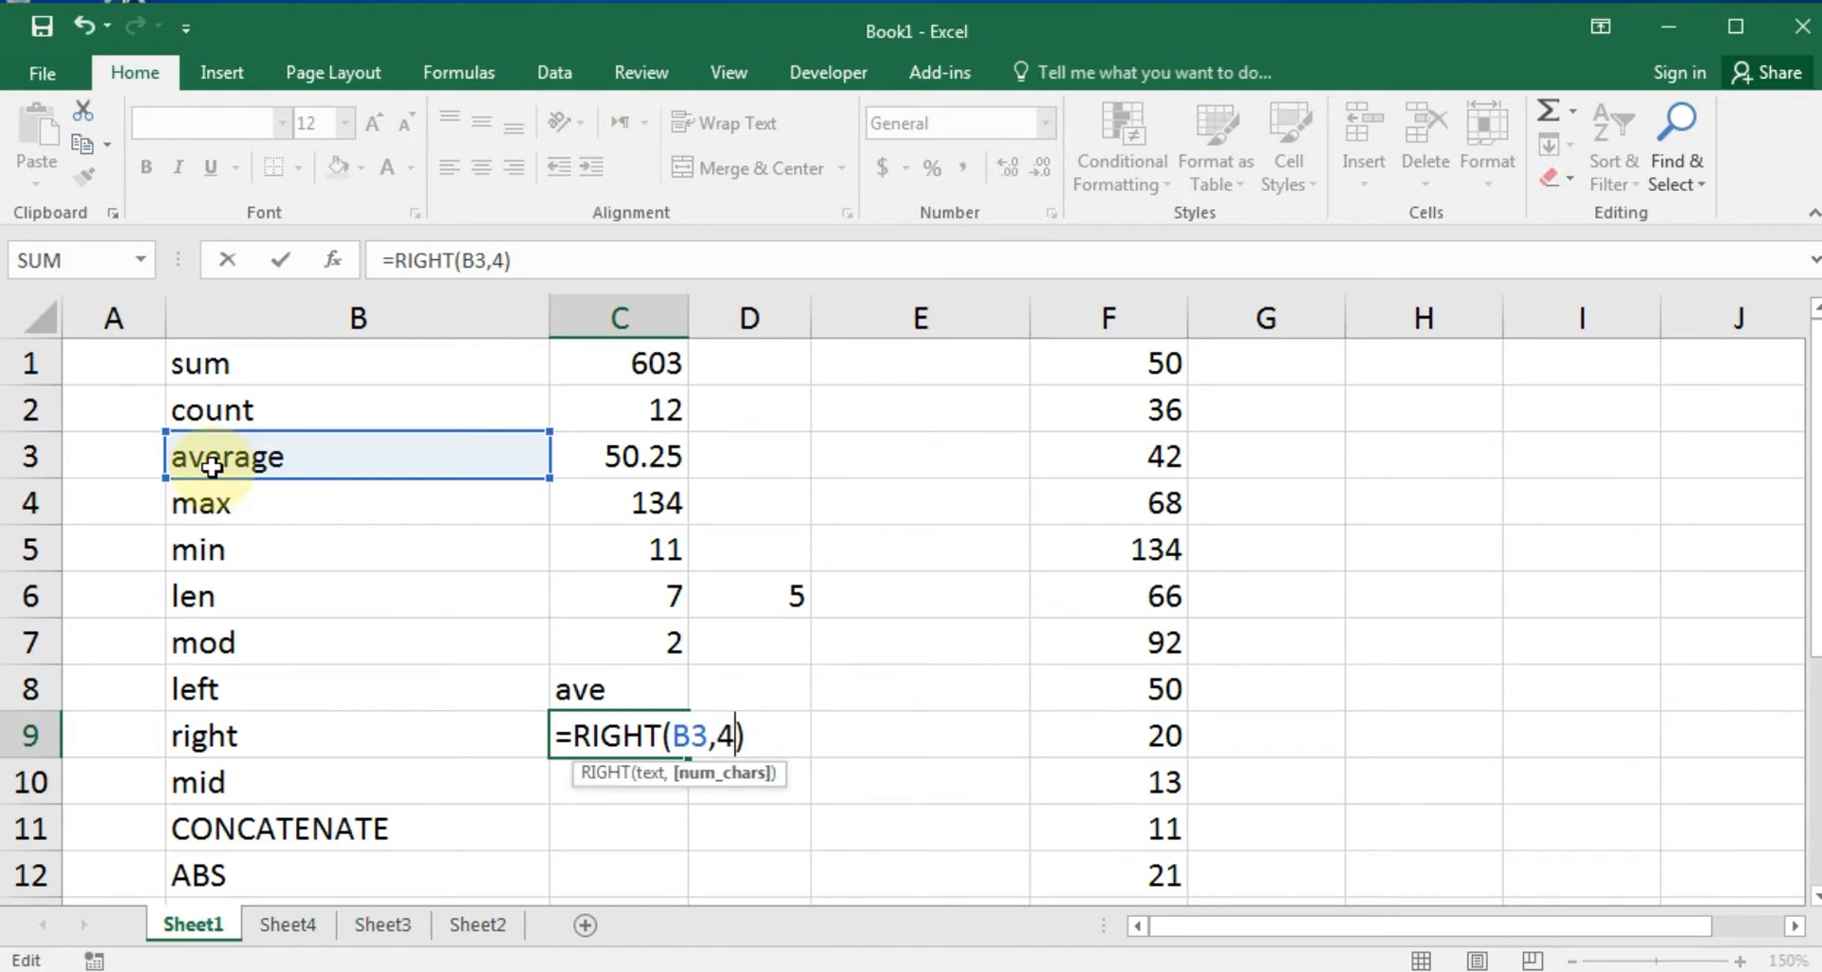
key(Return)
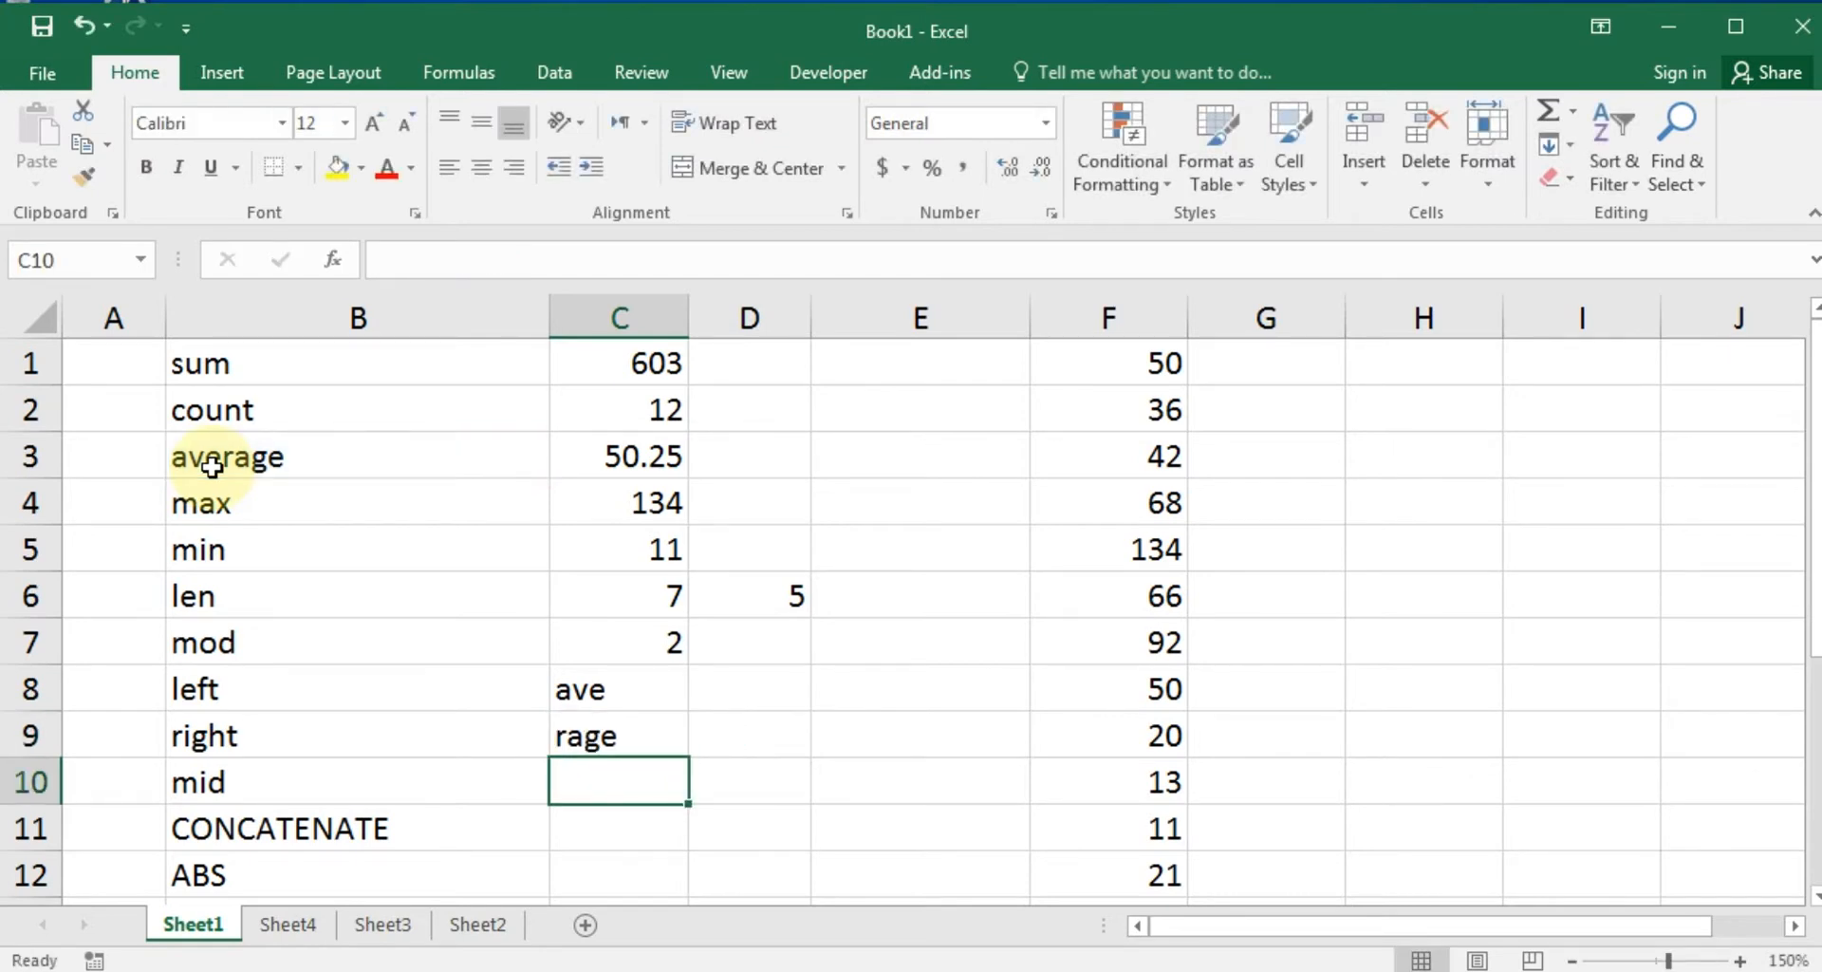
Enter a RIGHT formula in D9 that extracts the last 2 characters of the literal text "United".
key(Up)
key(Right)
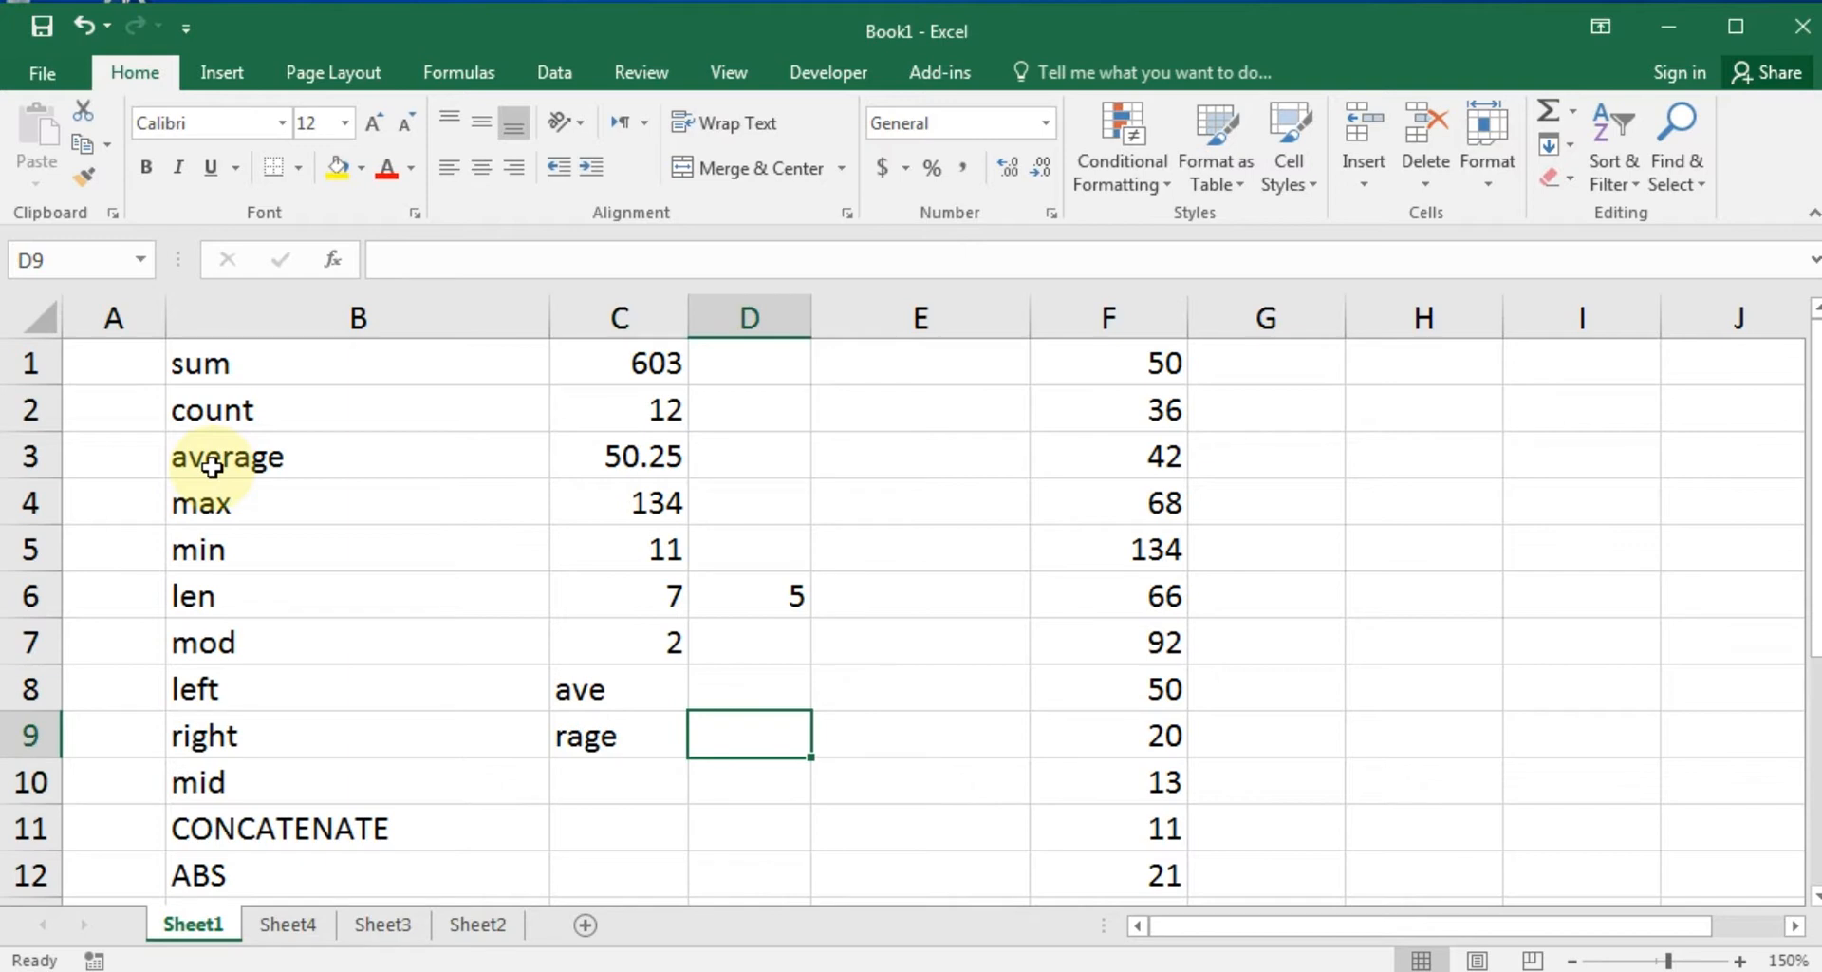
text(=)
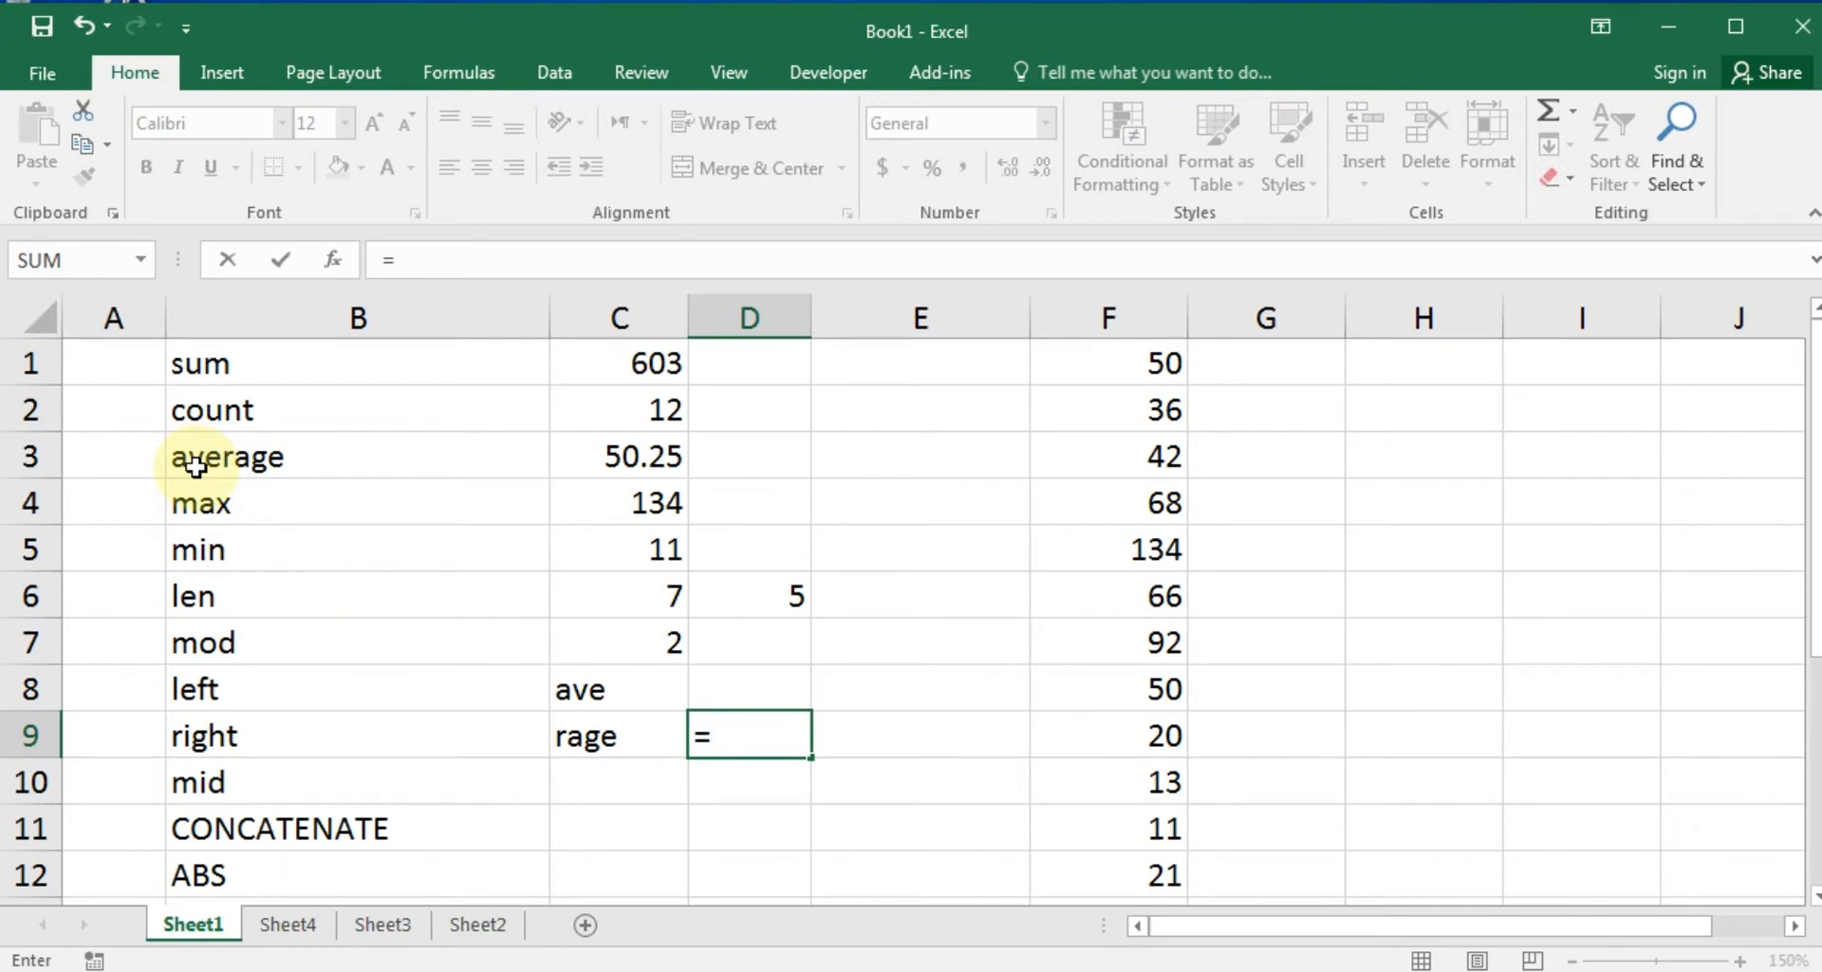
text(right)
key(Tab)
text(")
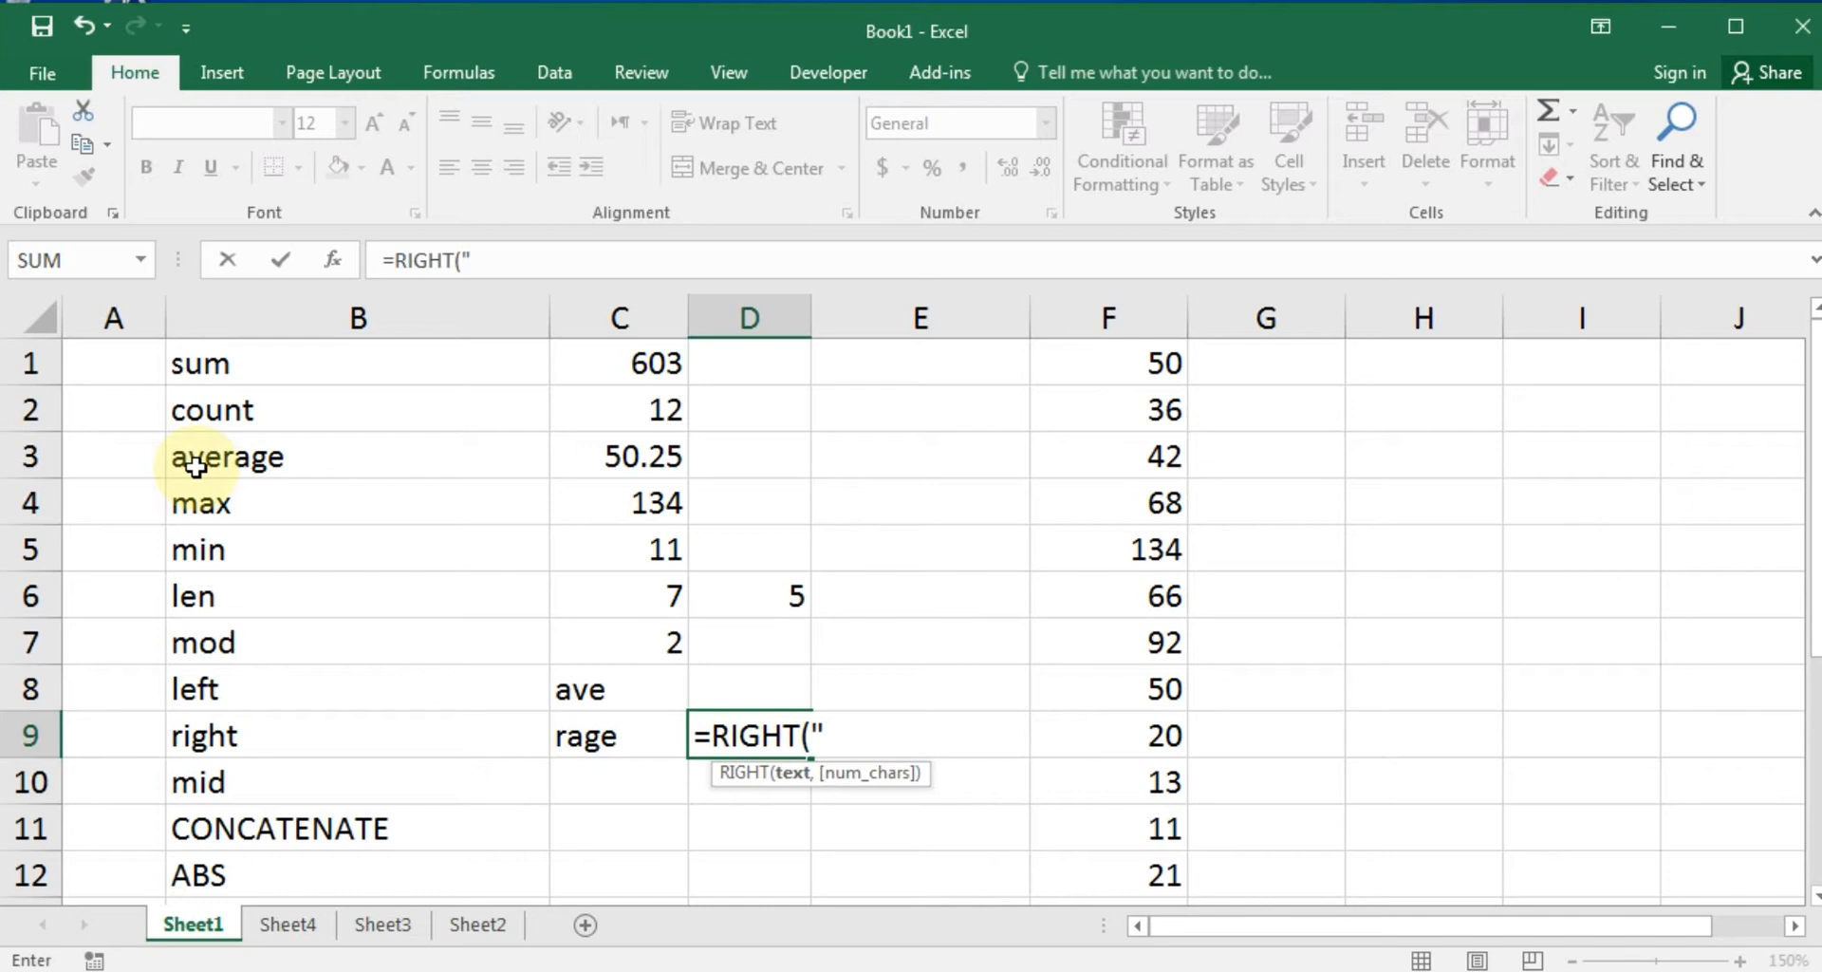
text(United)
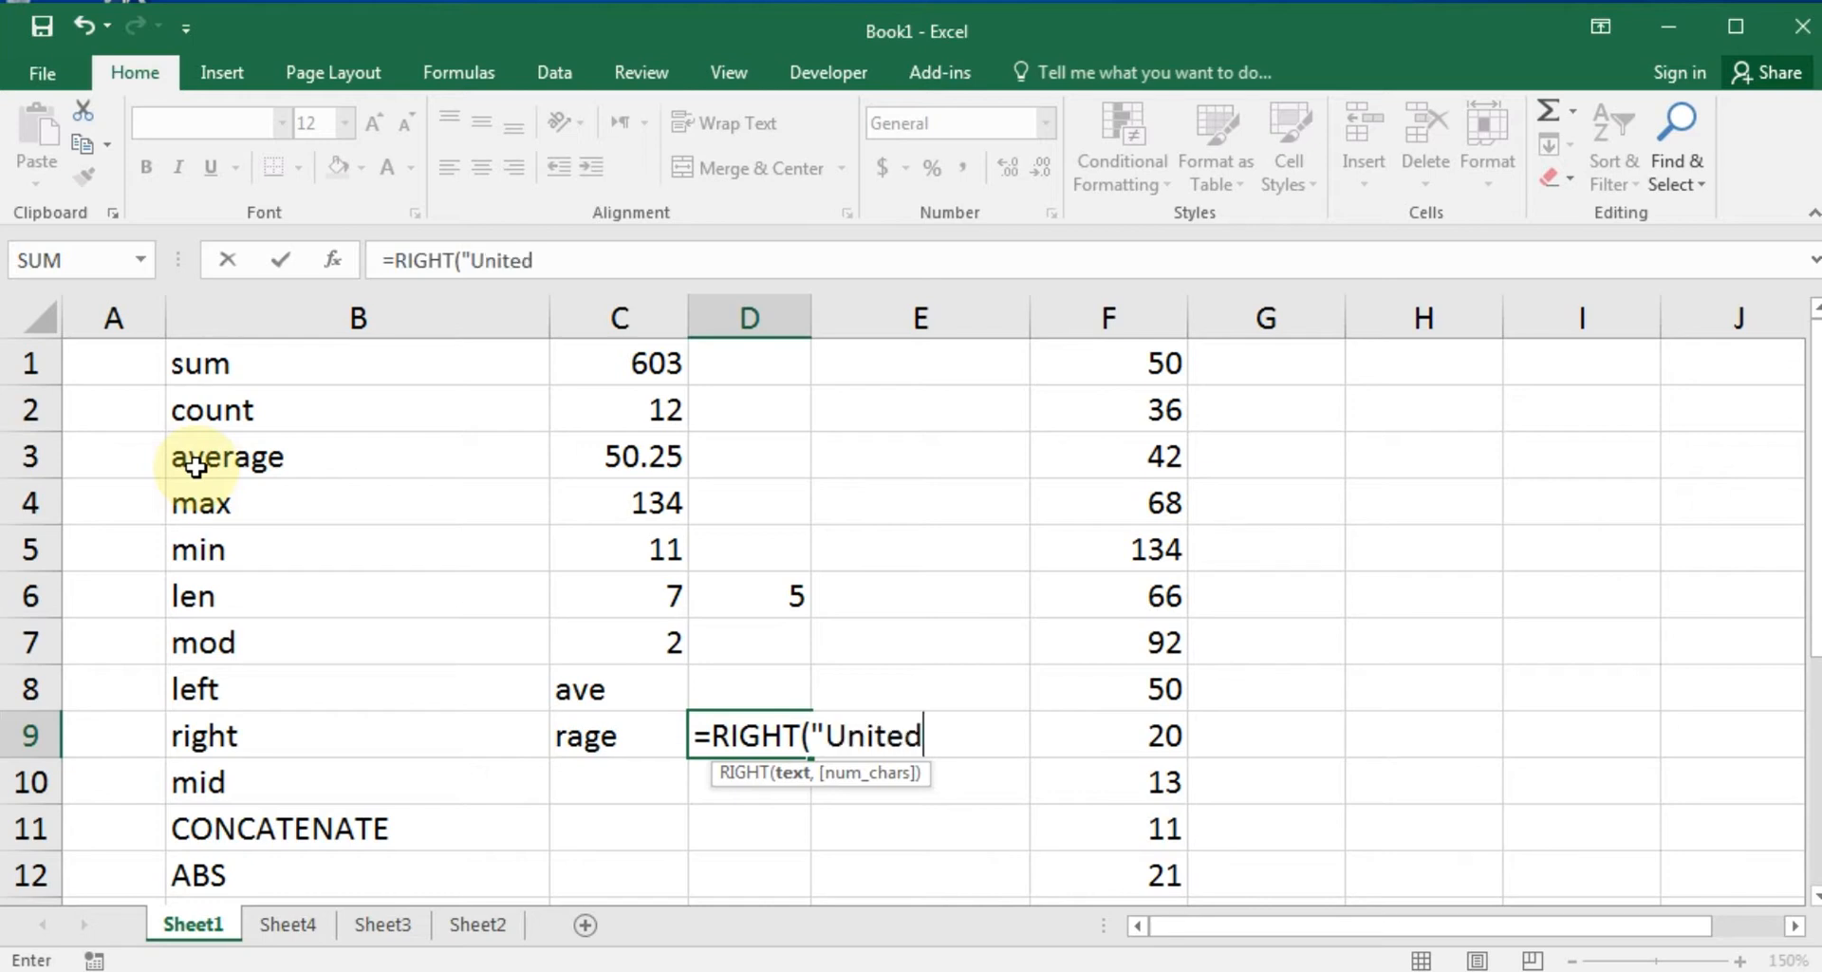
text(",)
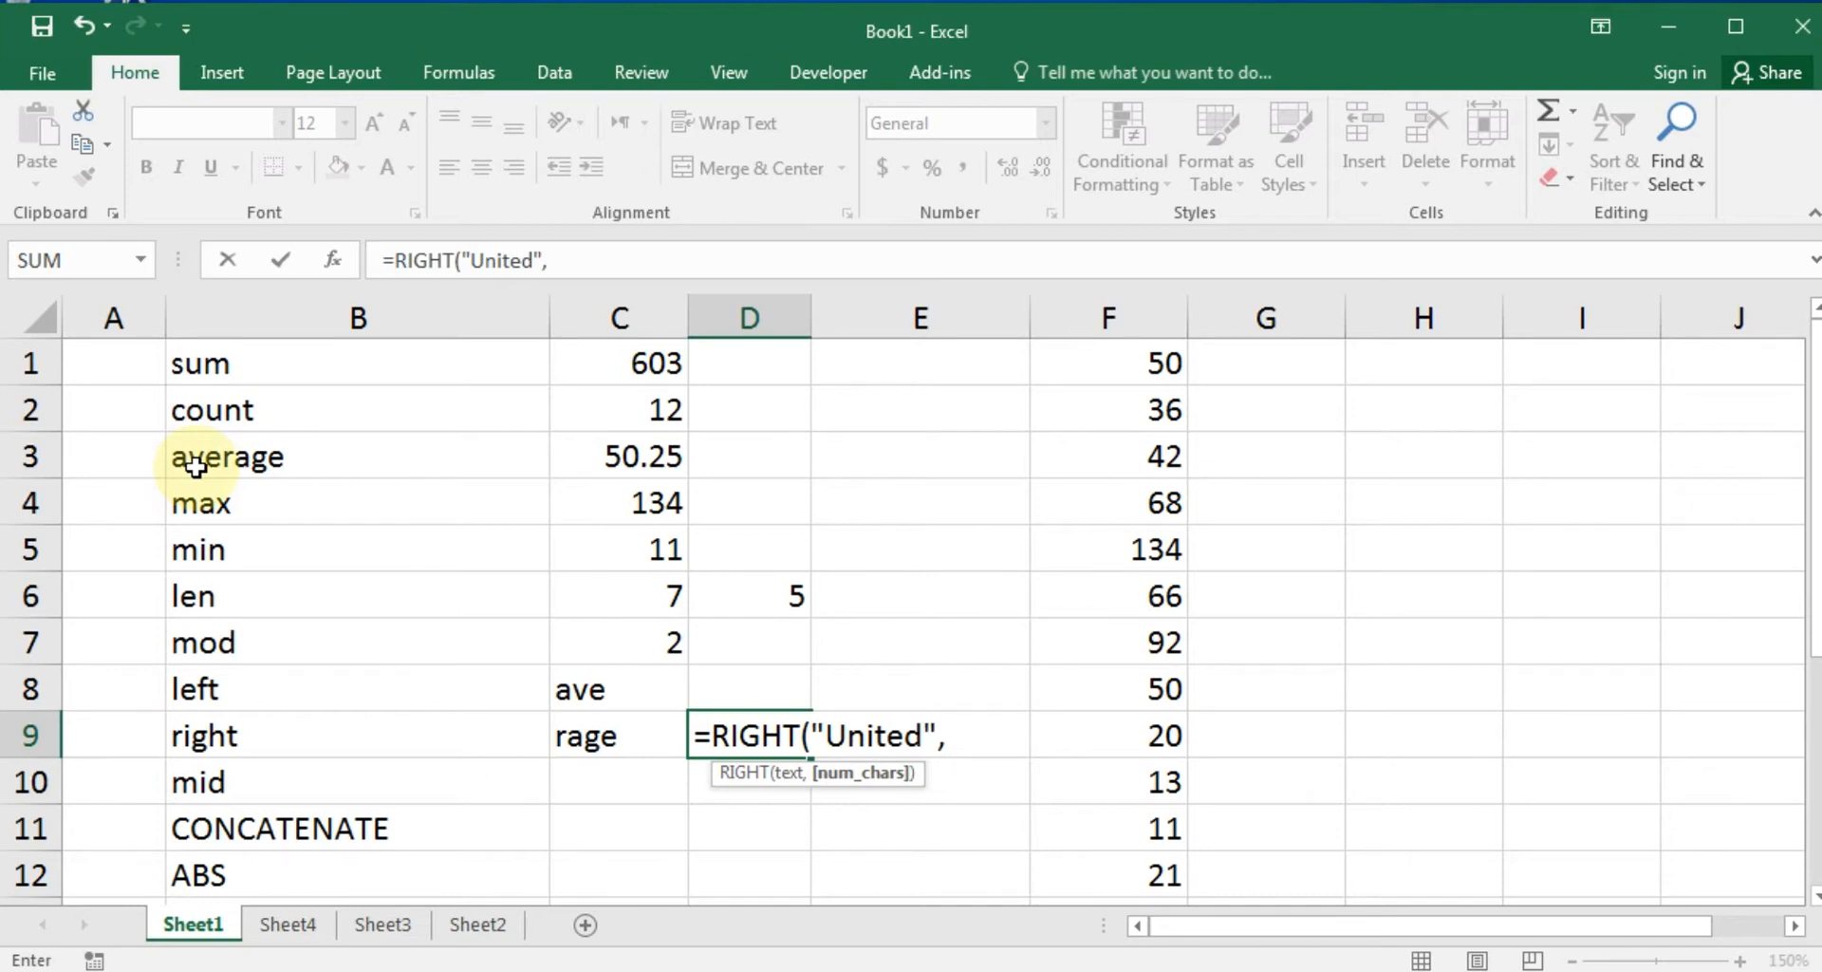
text(2))
key(Return)
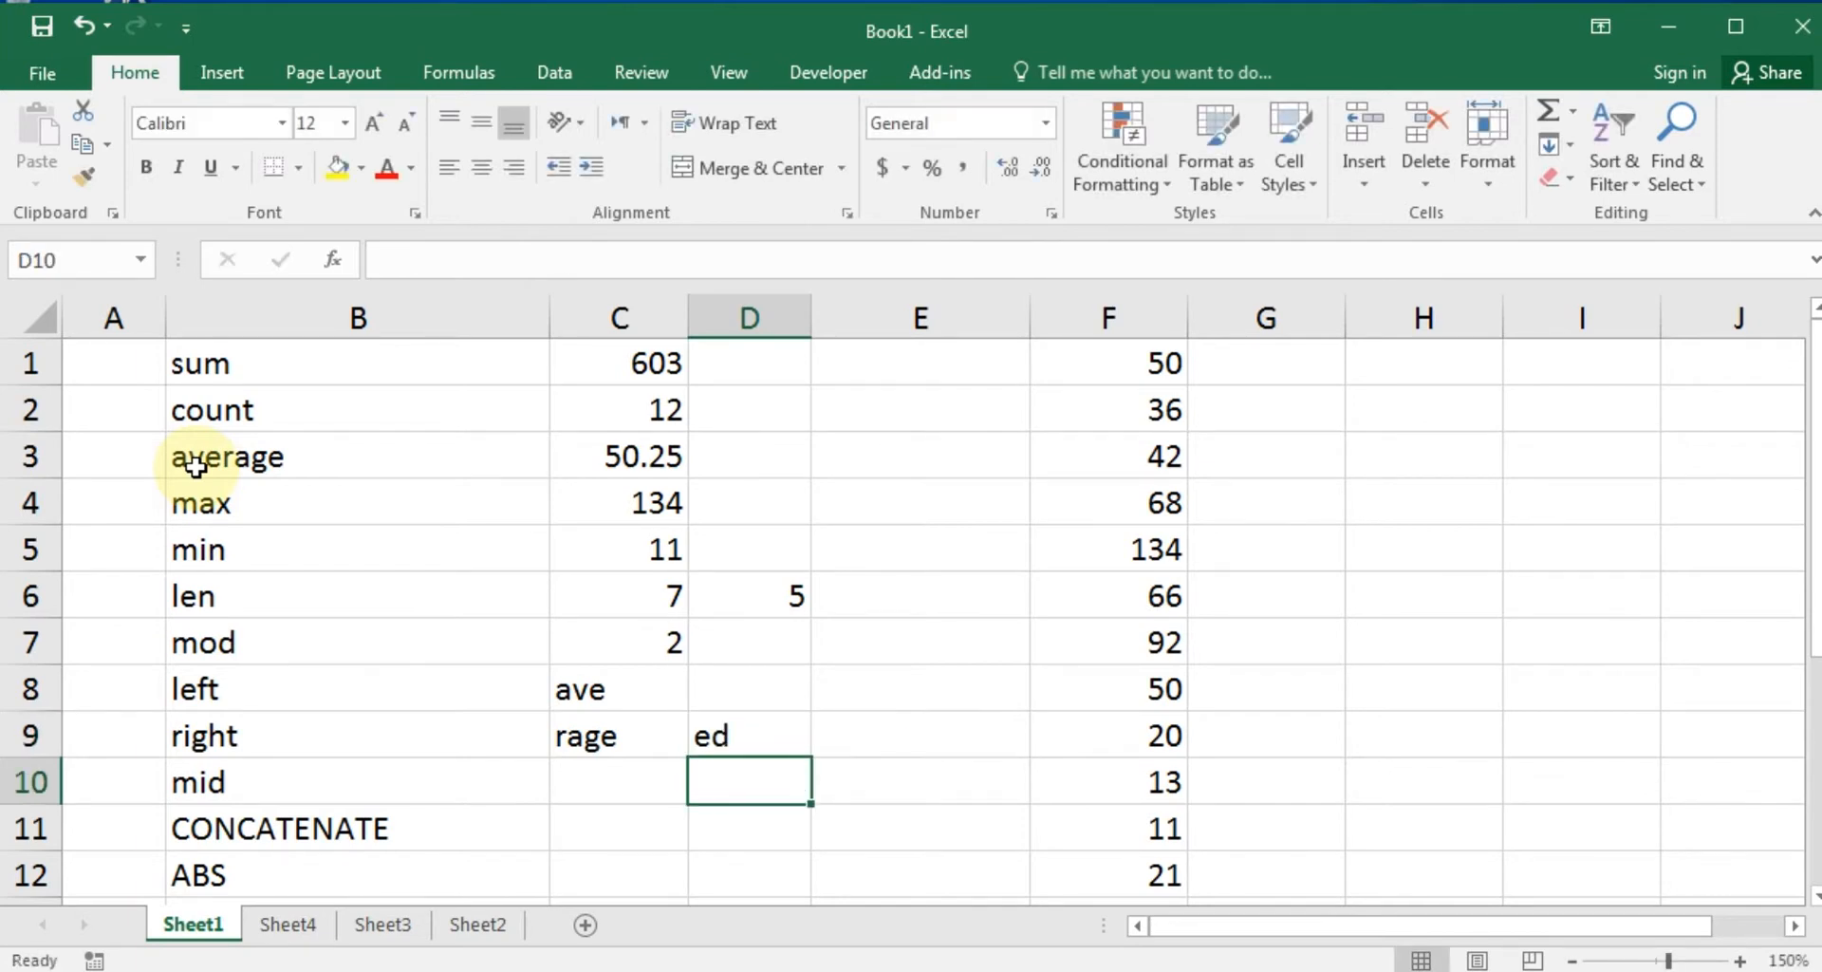
Enter a MID formula in C10, beside the mid label, that extracts 1 character of B2's text starting at position 2.
key(Up)
key(Left)
key(Down)
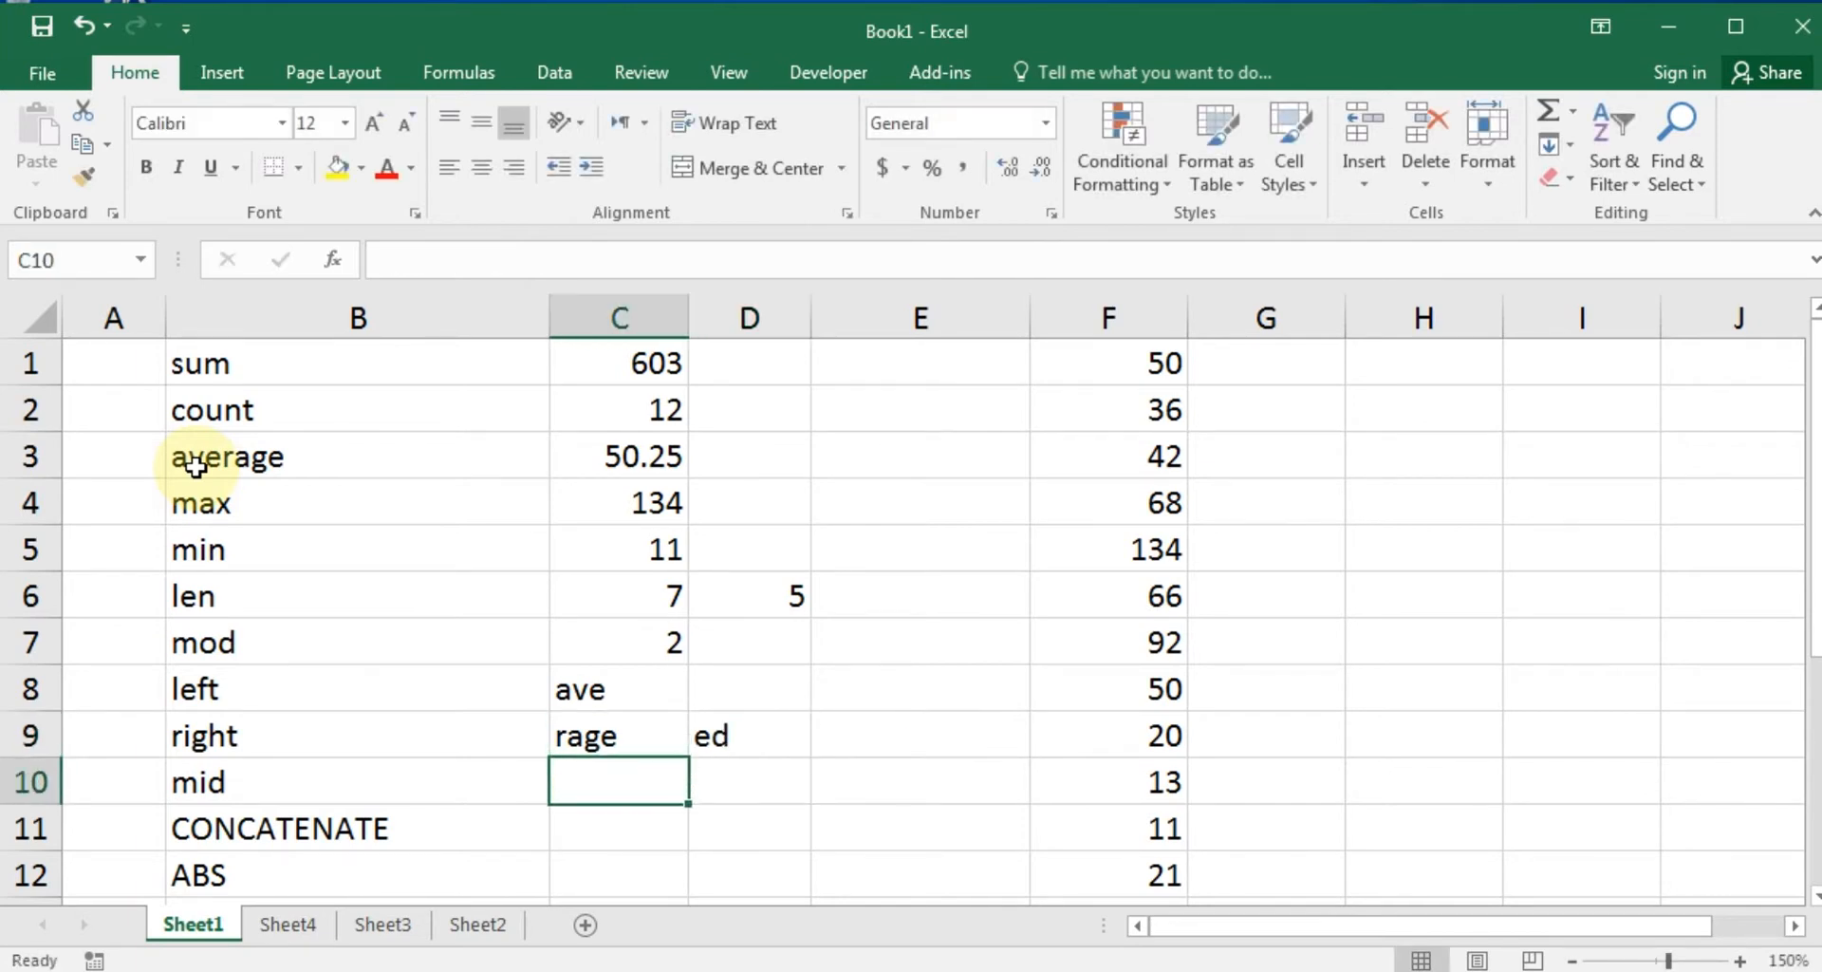
key(Left)
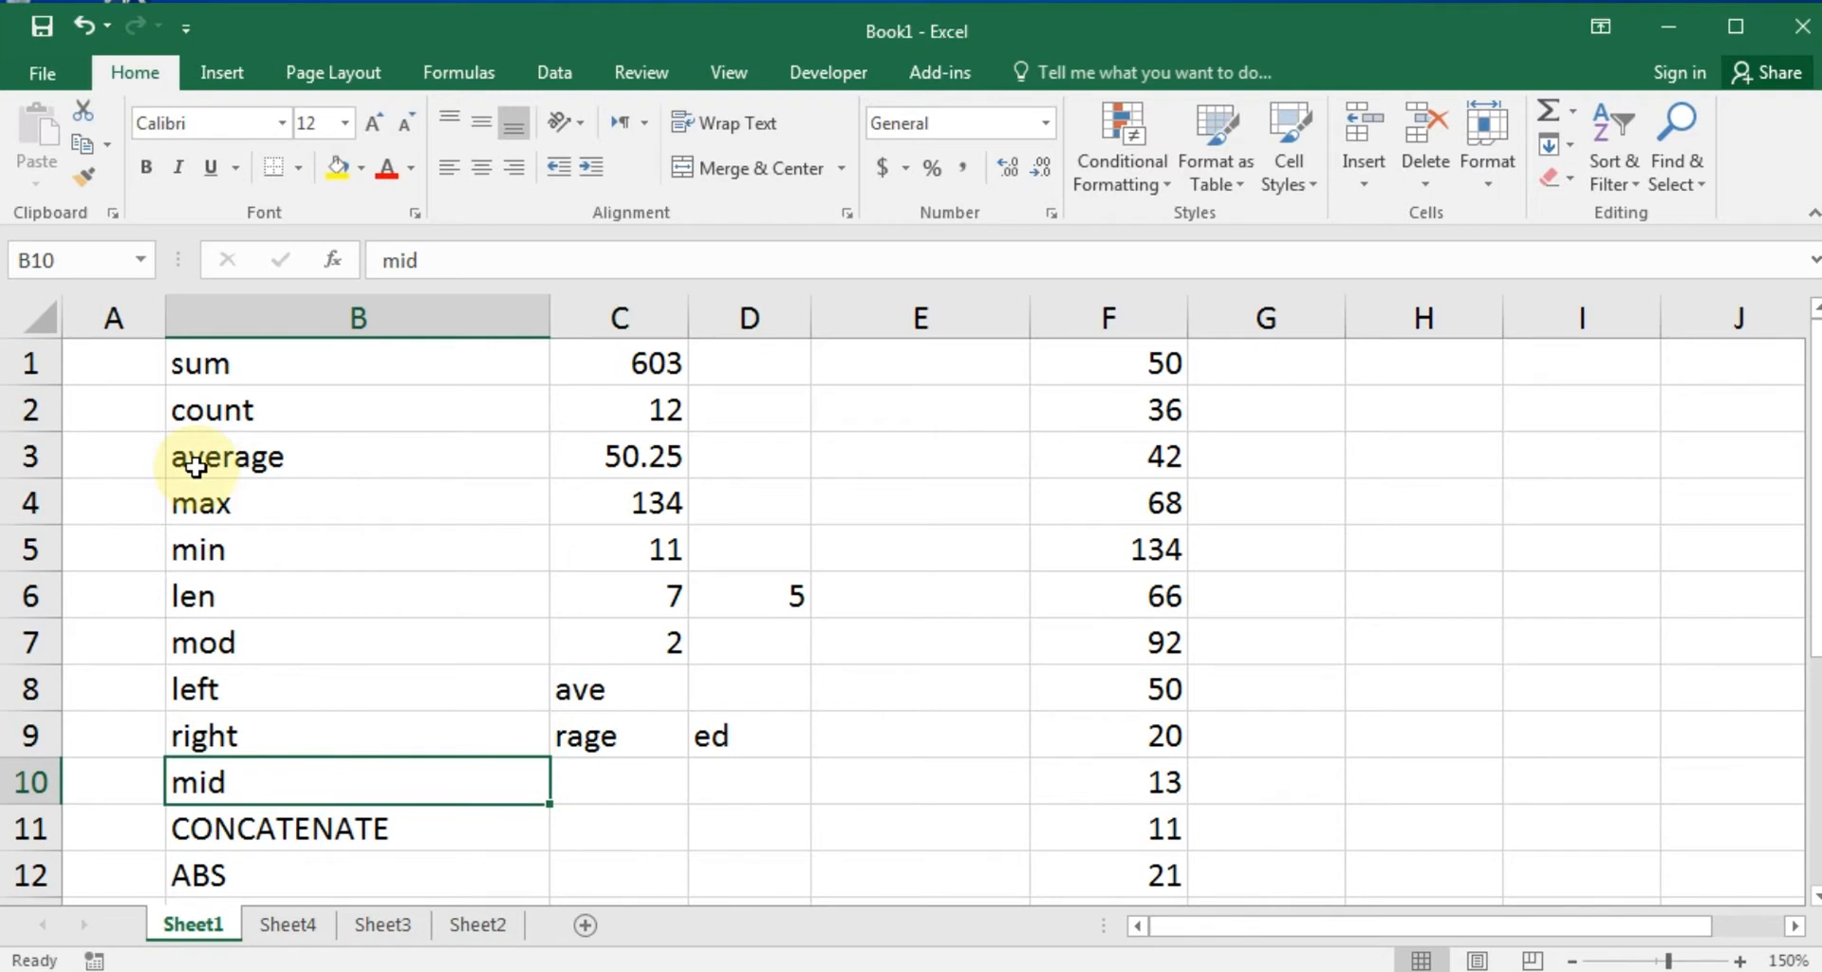
key(Right)
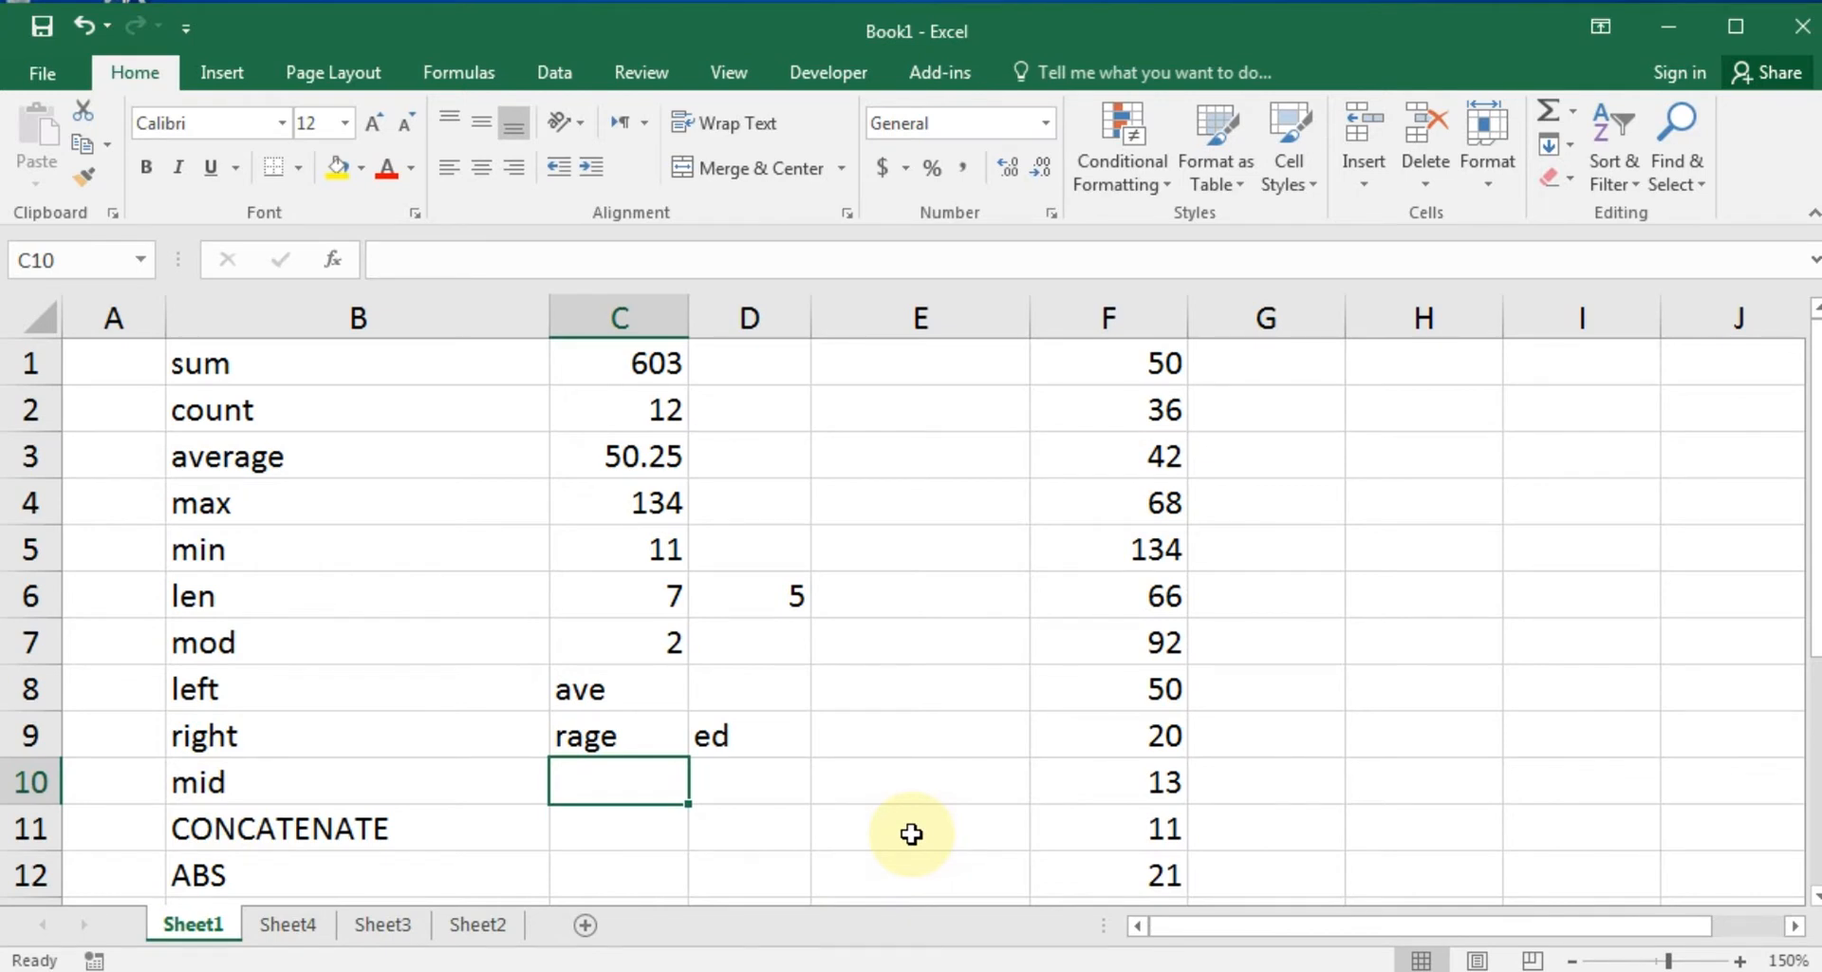
text(=mid()
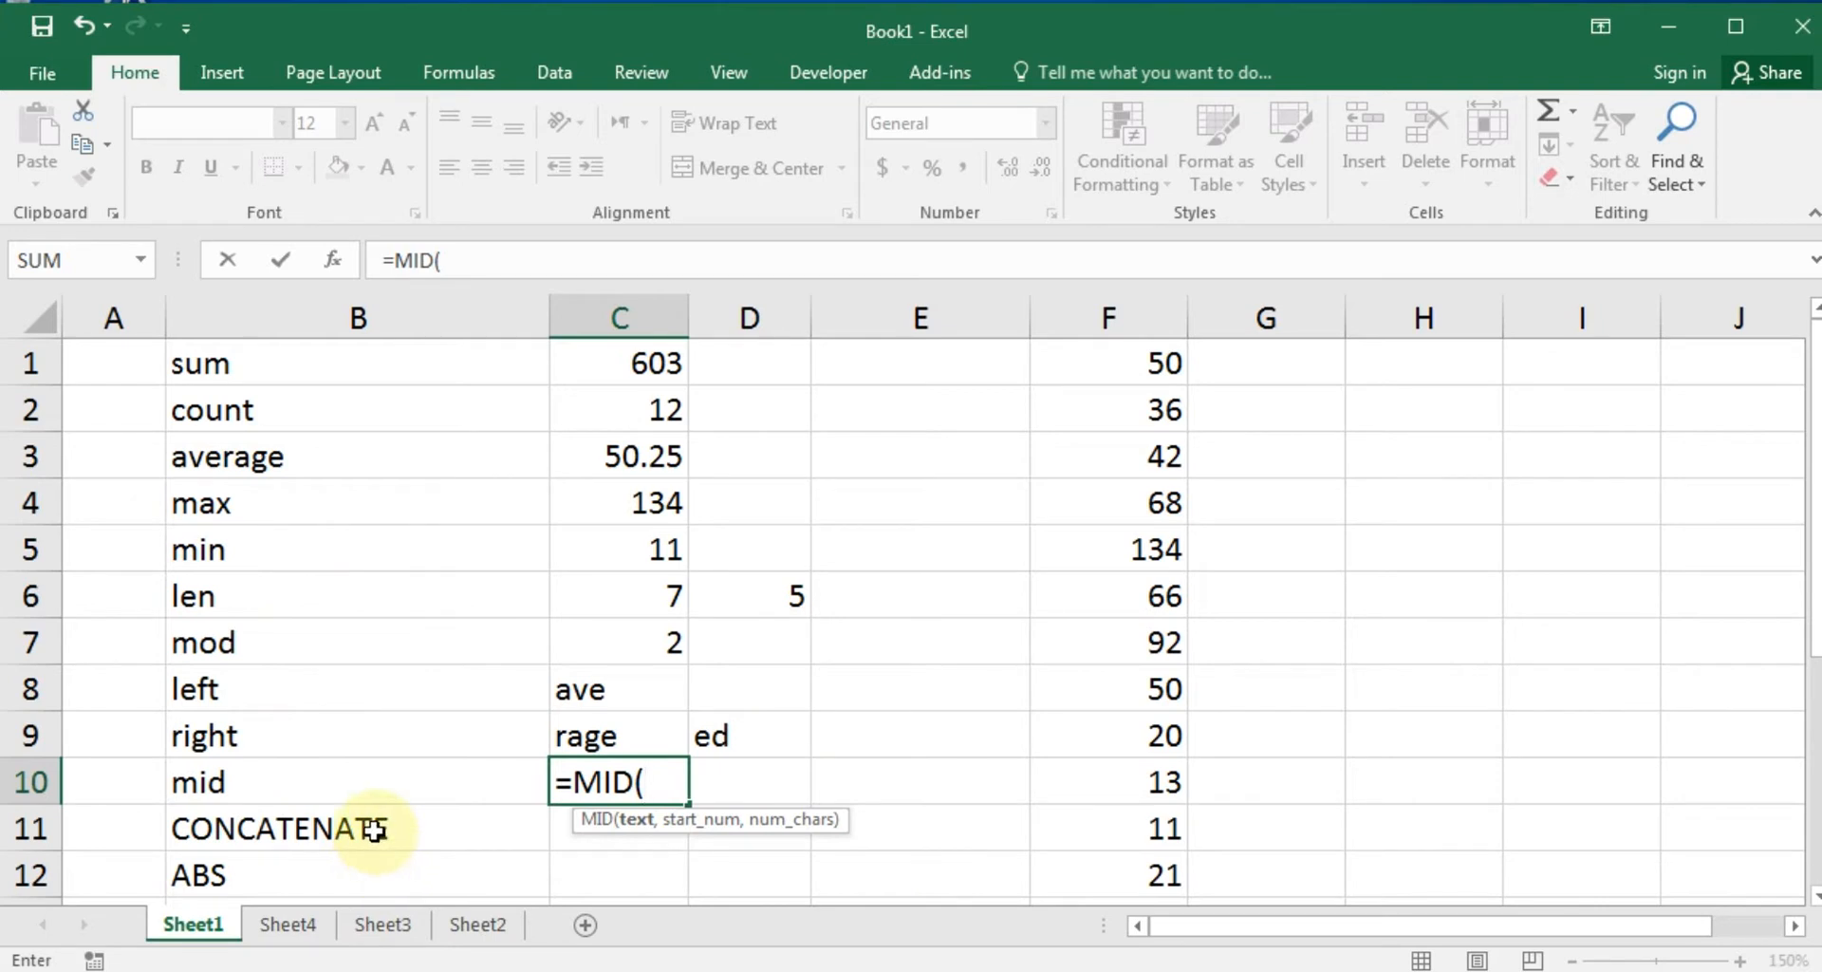
click(246, 410)
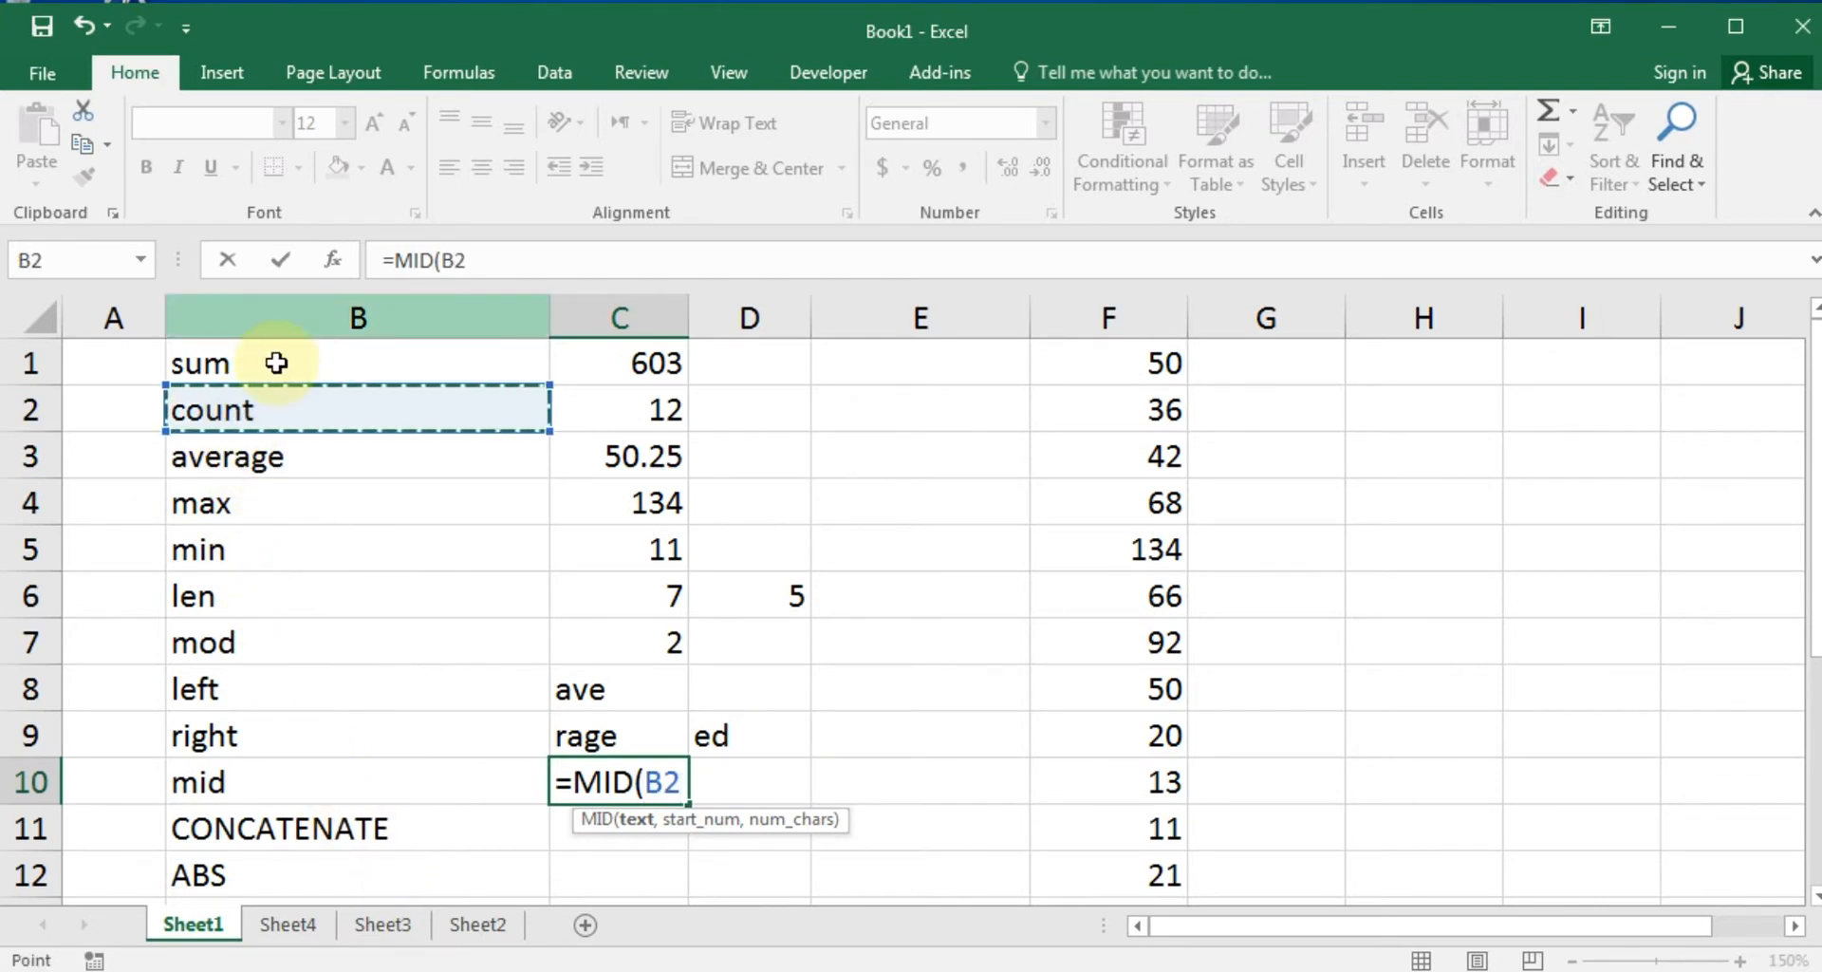
text(,)
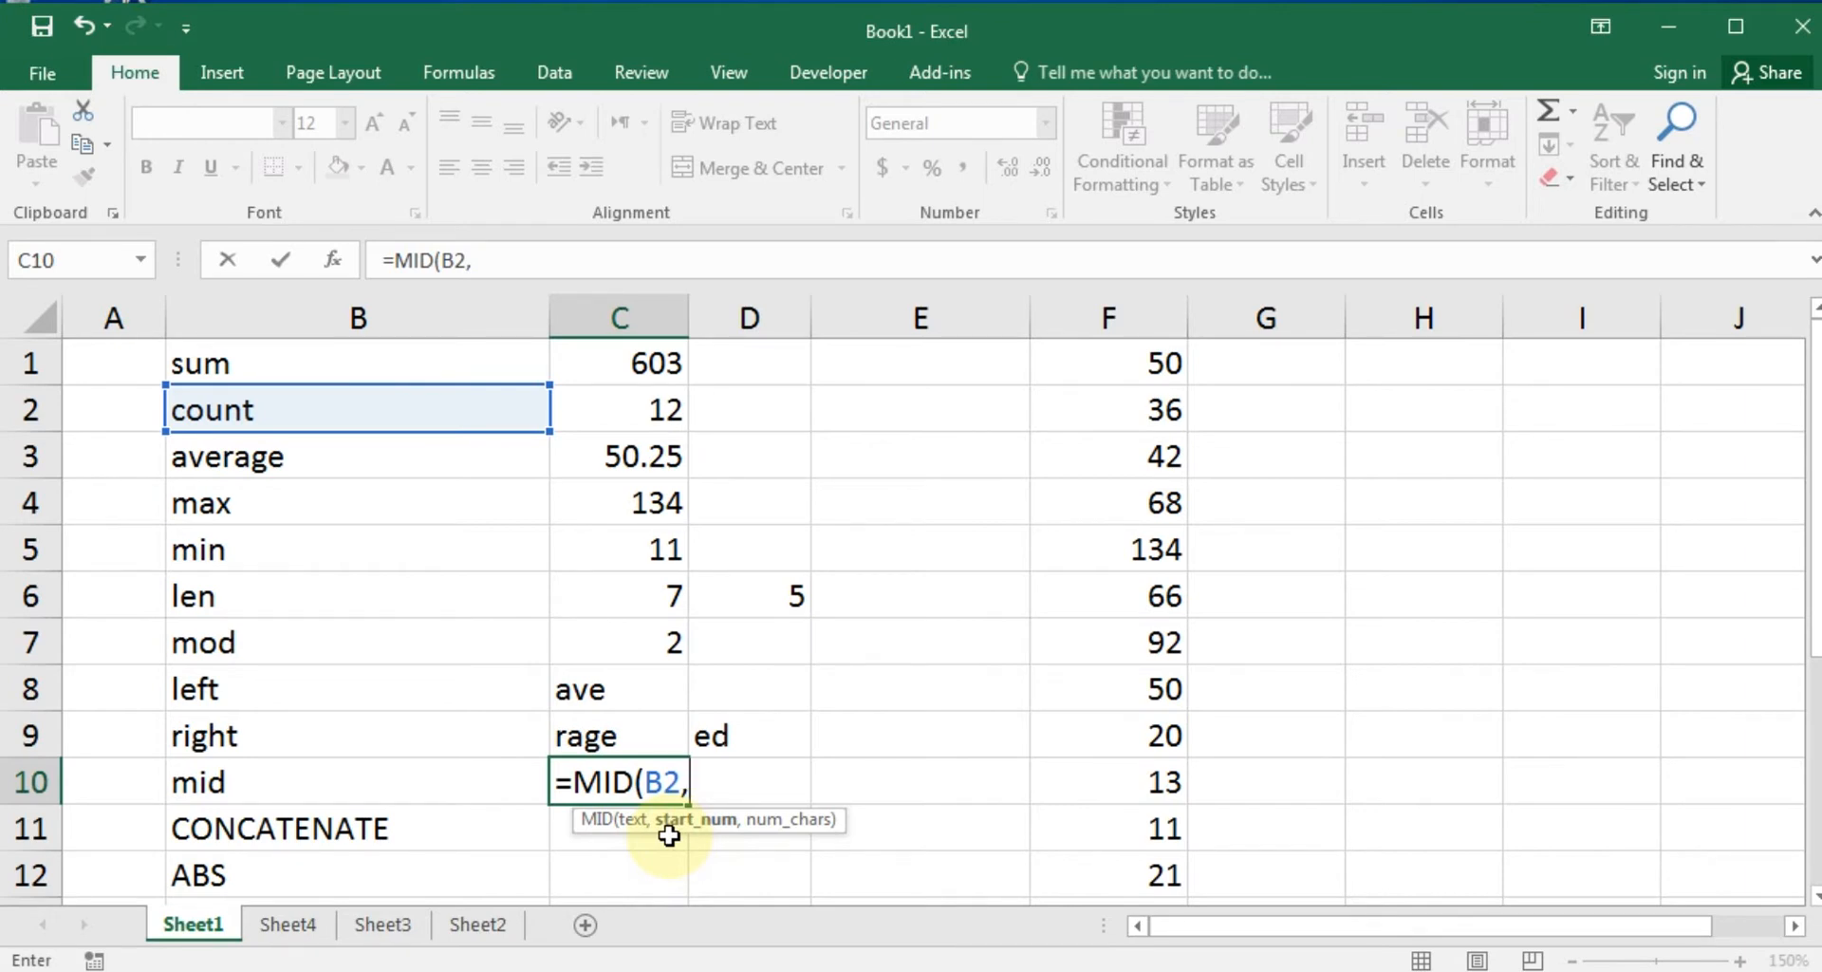
text(2,)
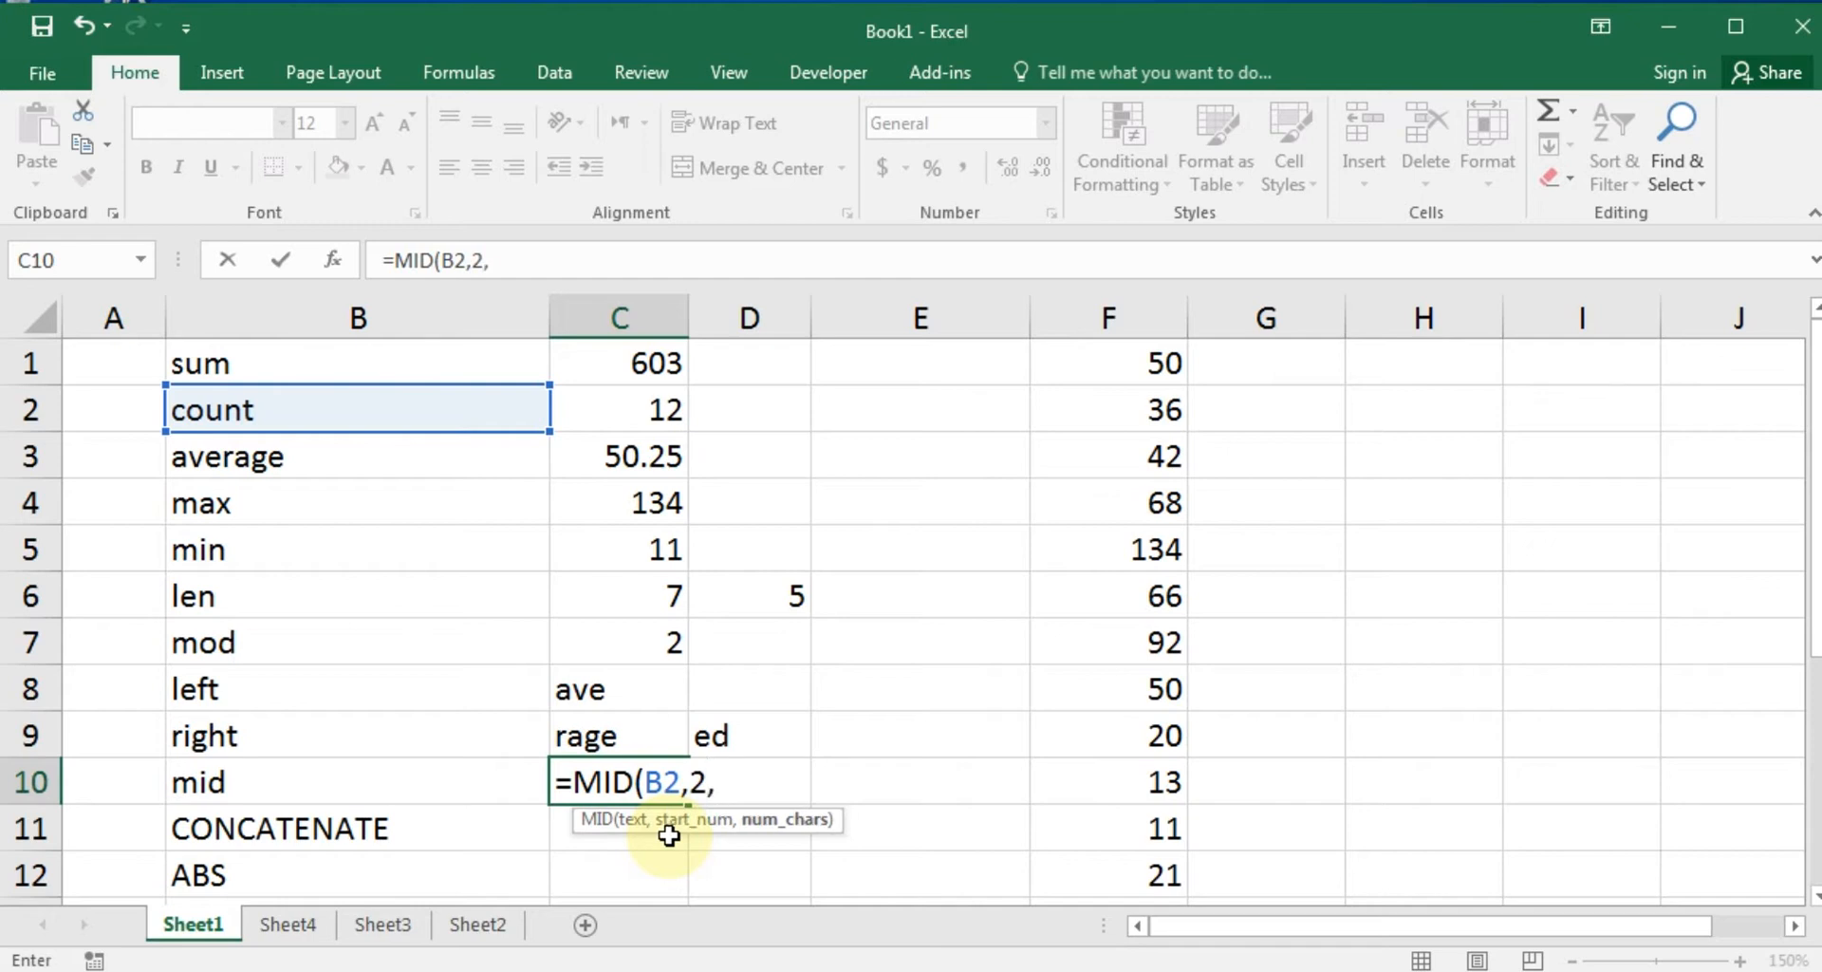
text(1))
key(Return)
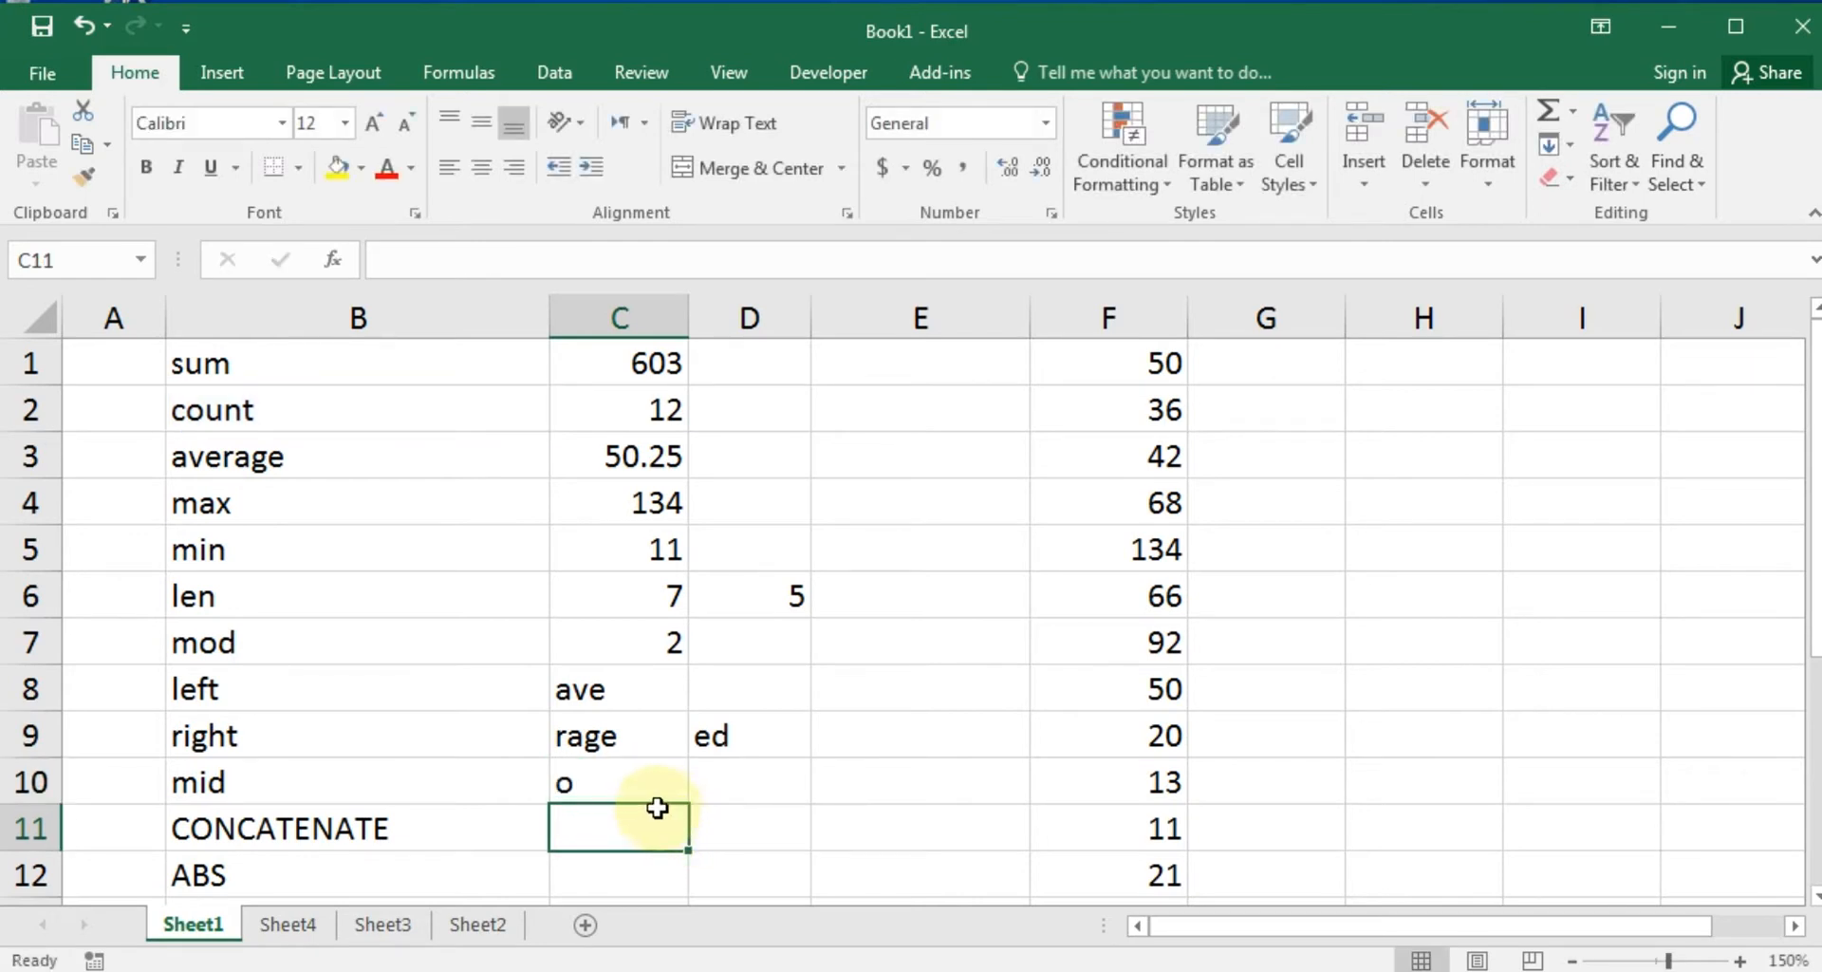
Change the number of characters in C10's MID formula to 3 and check the formula.
click(630, 779)
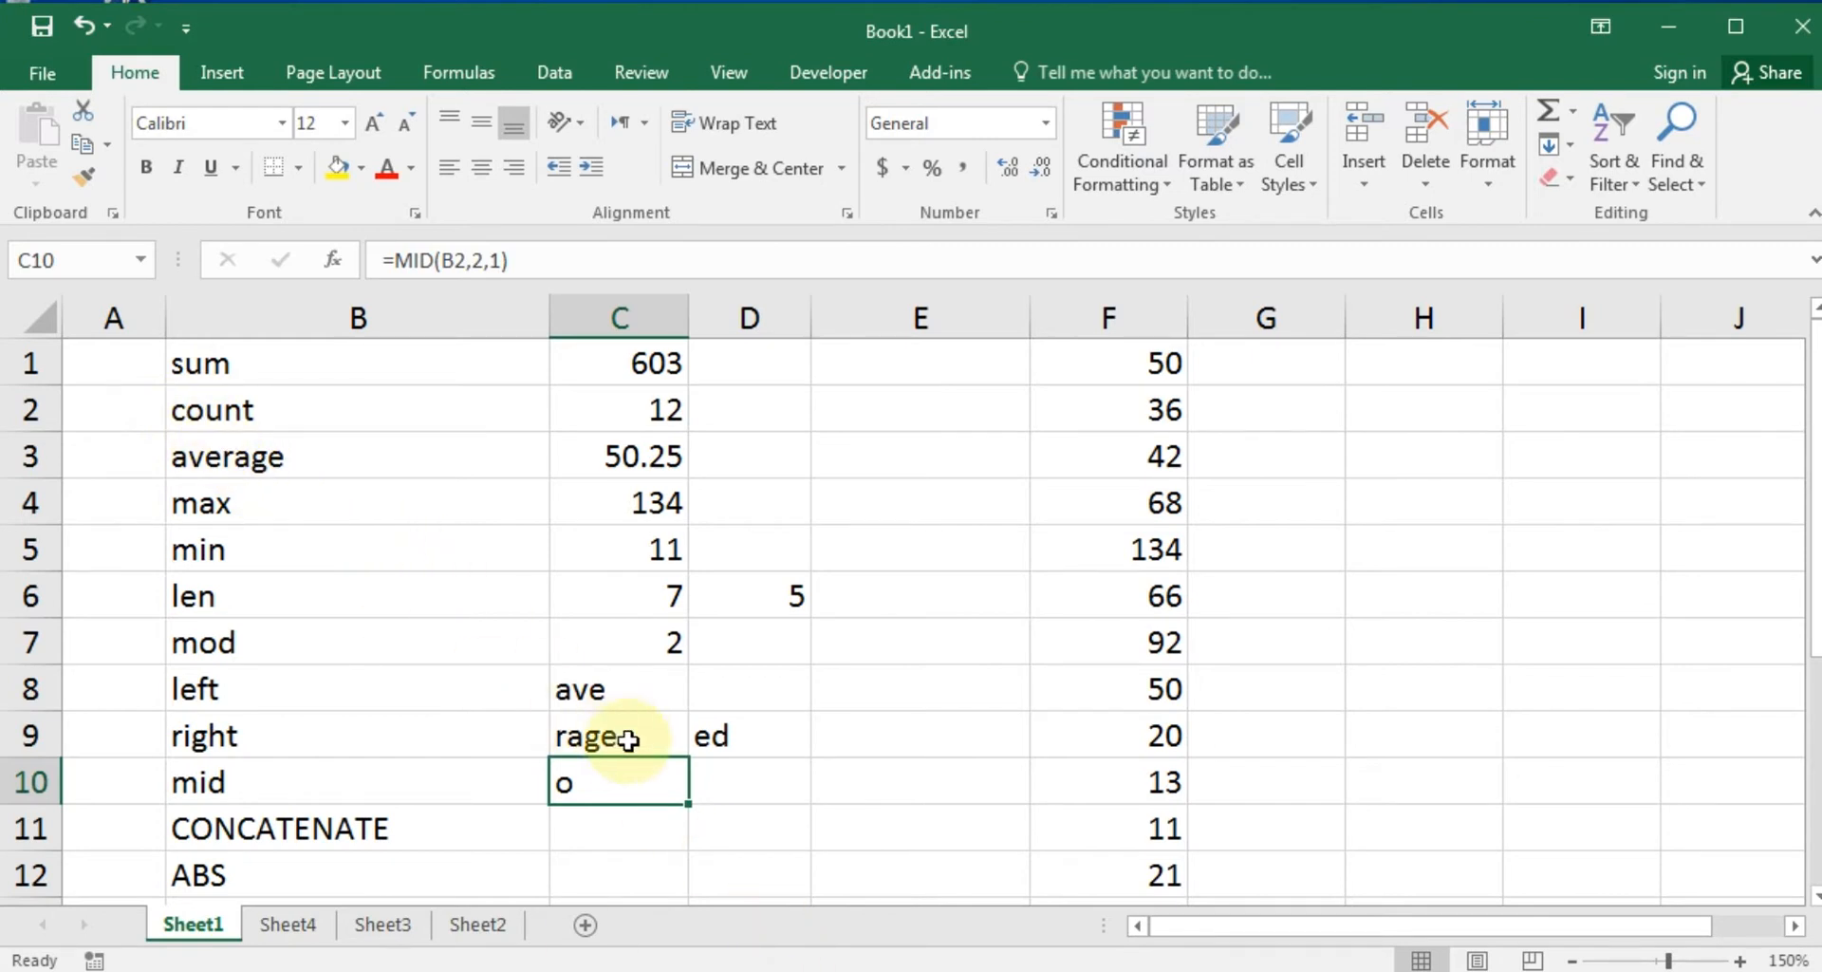
double_click(607, 781)
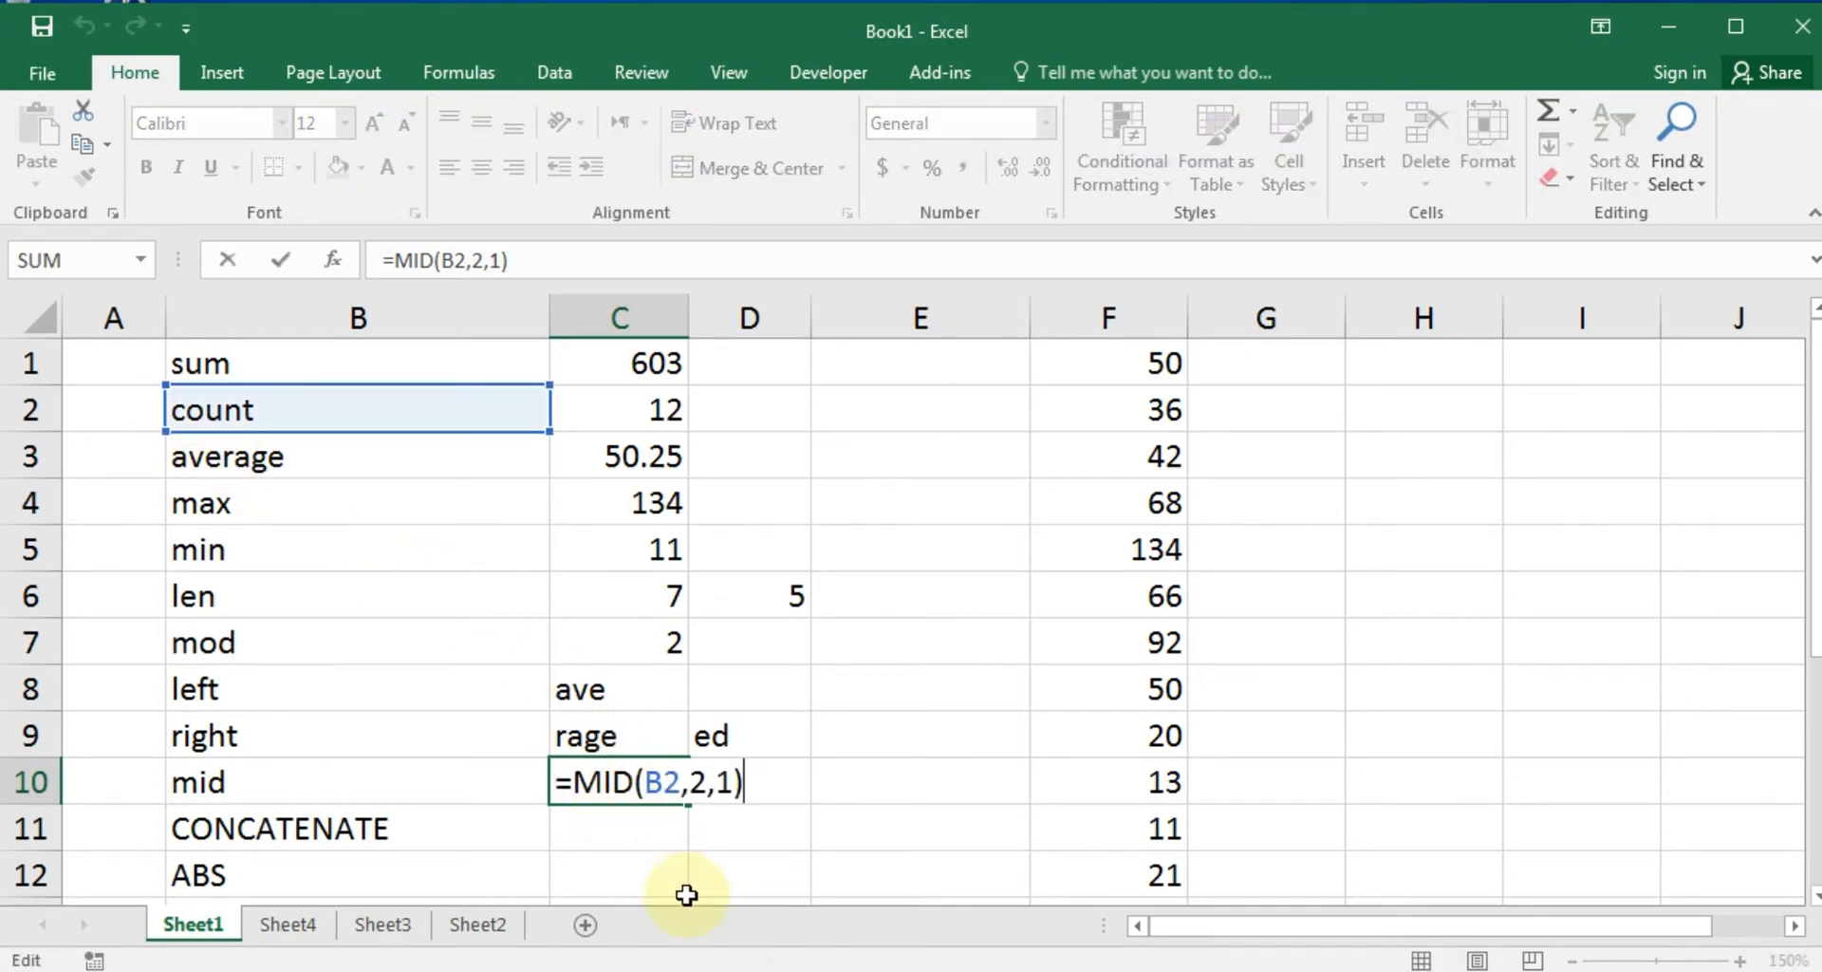
key(Left)
key(shift+Left)
text(3)
key(Return)
key(Up)
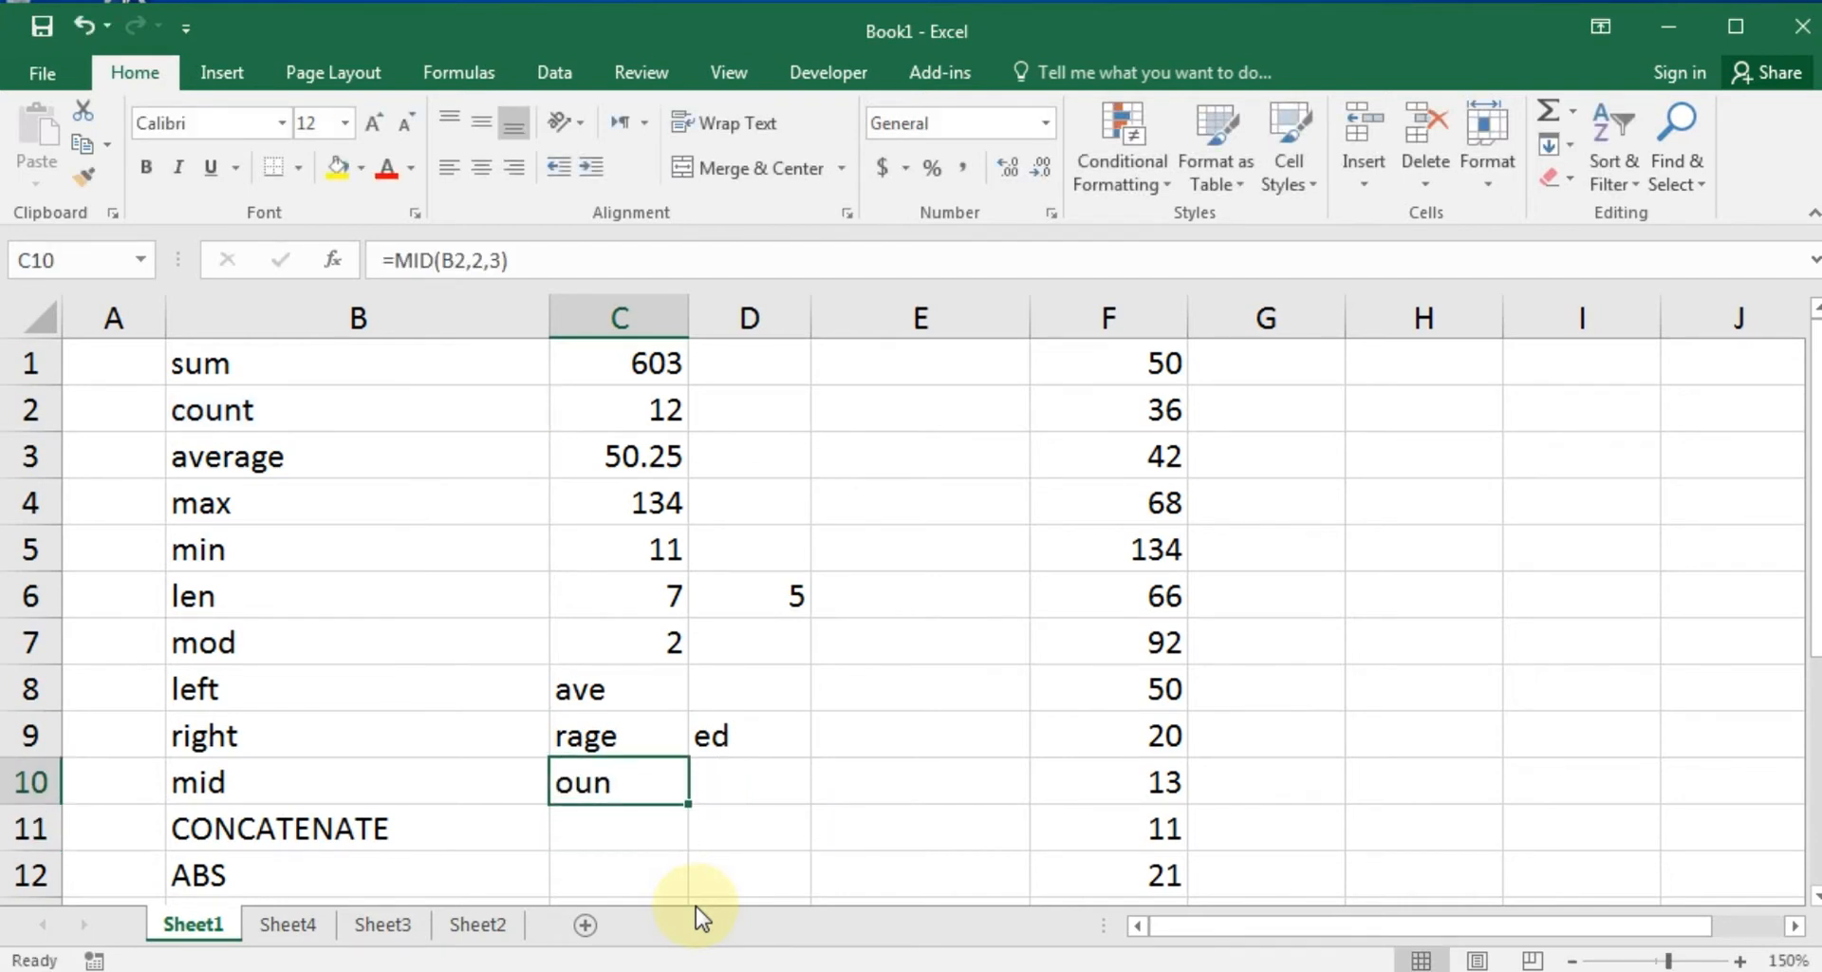
click(602, 824)
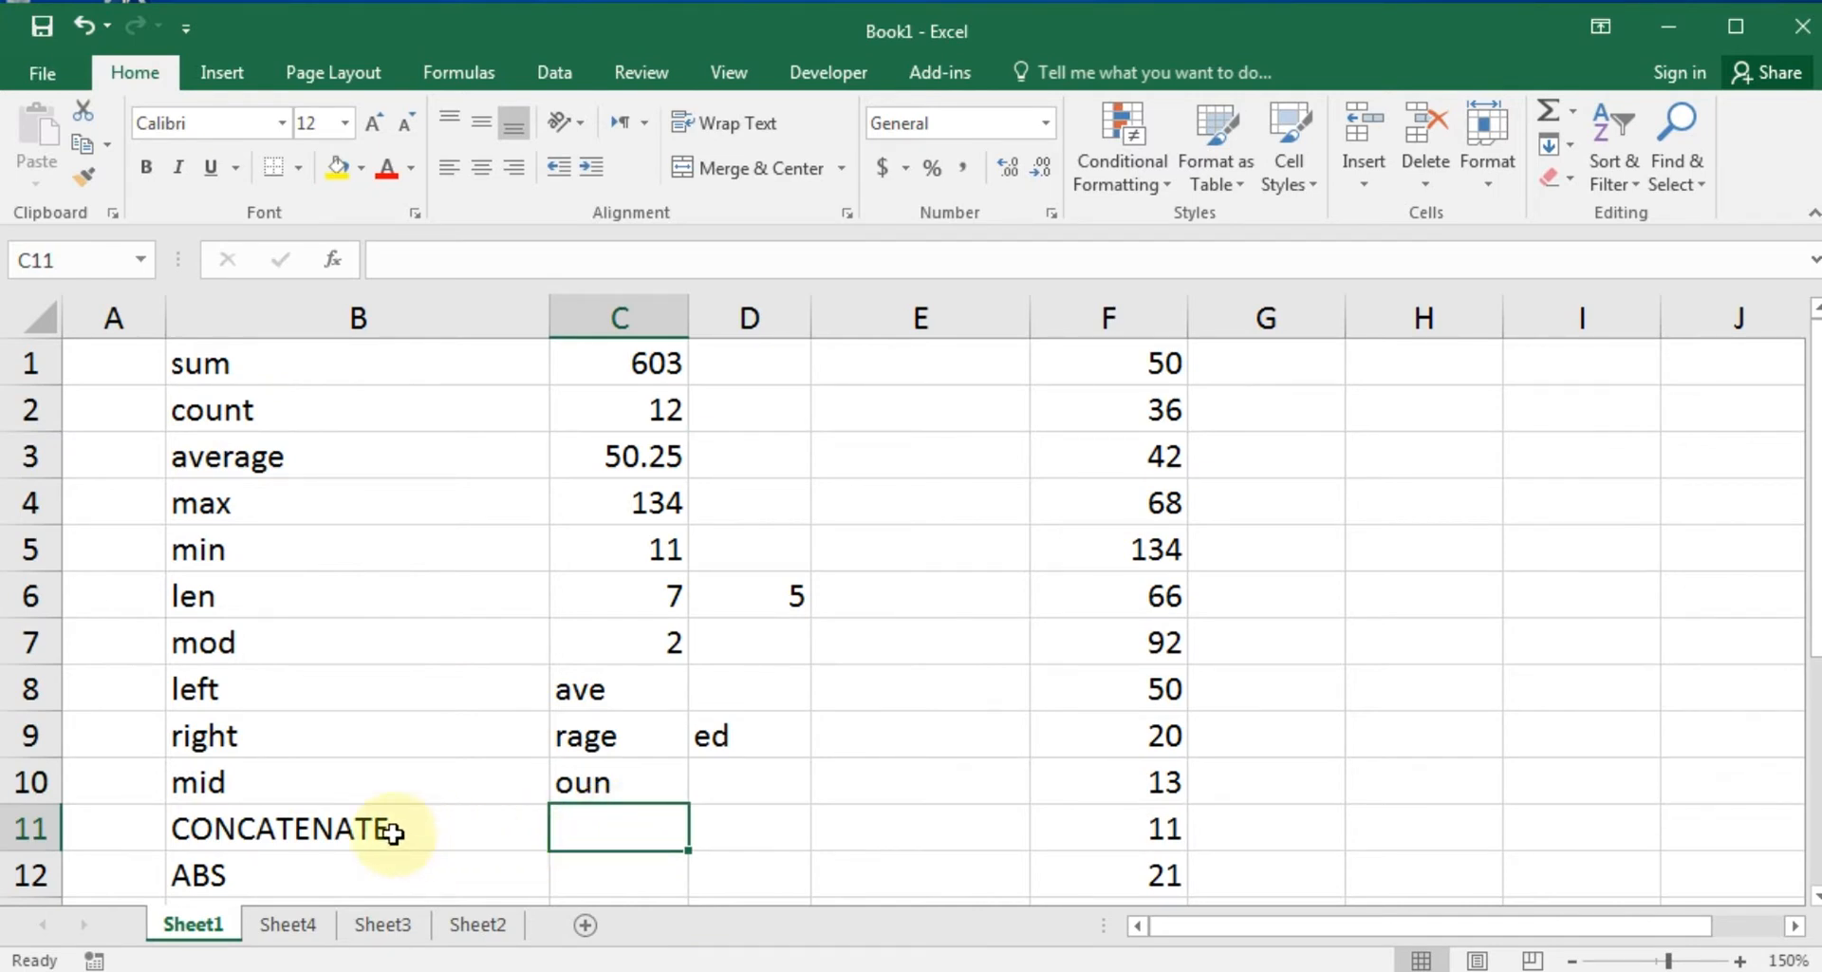
click(771, 836)
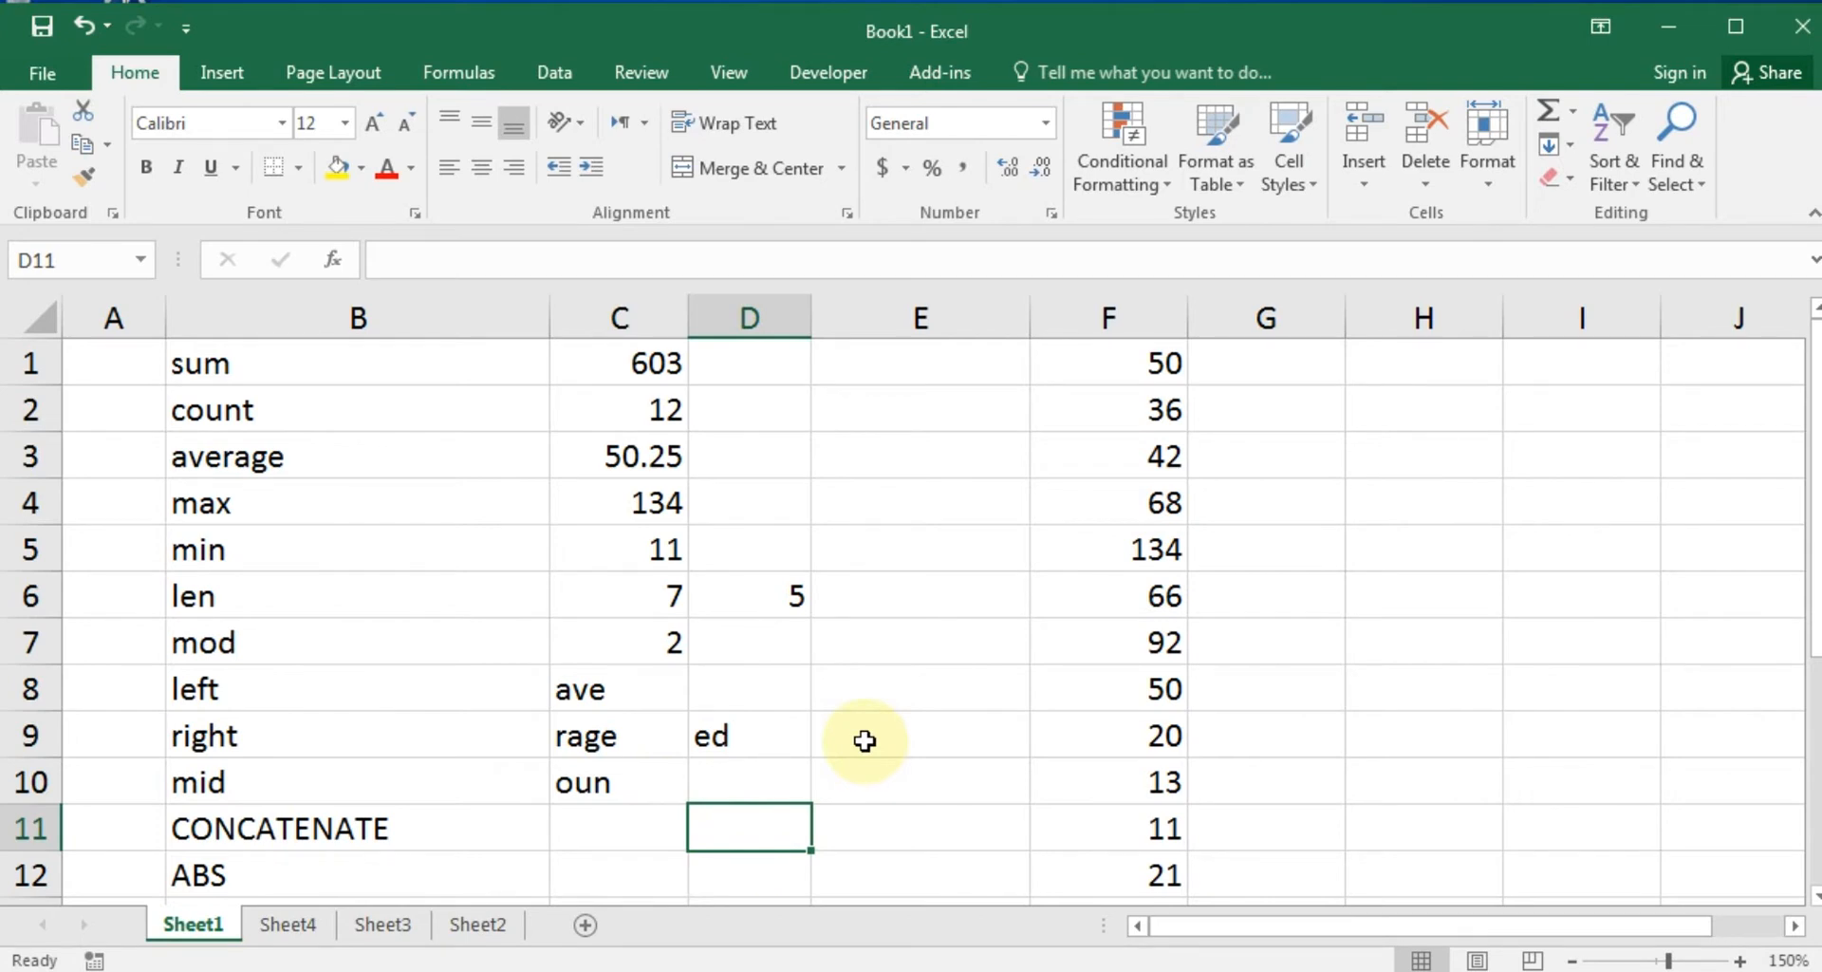
click(615, 823)
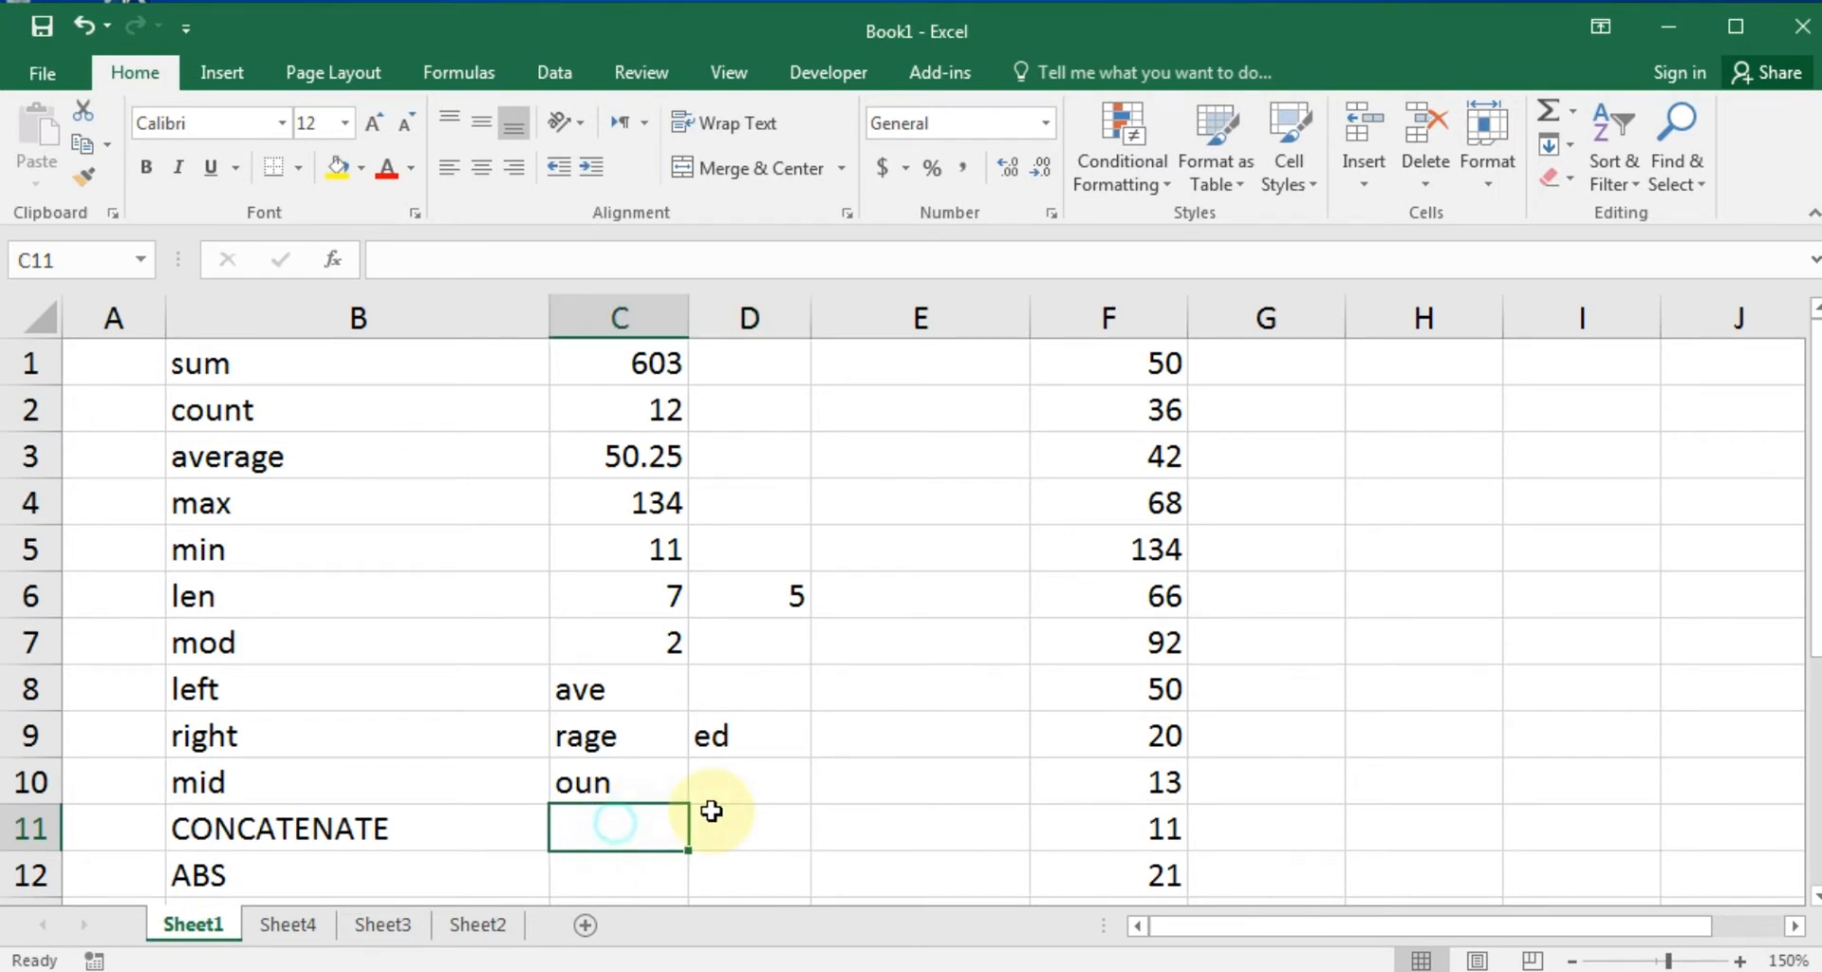
click(874, 774)
Enter a CONCATENATE formula in C11 that joins the text "first", cells B3 and B5, and the text " result" with its leading space.
click(605, 813)
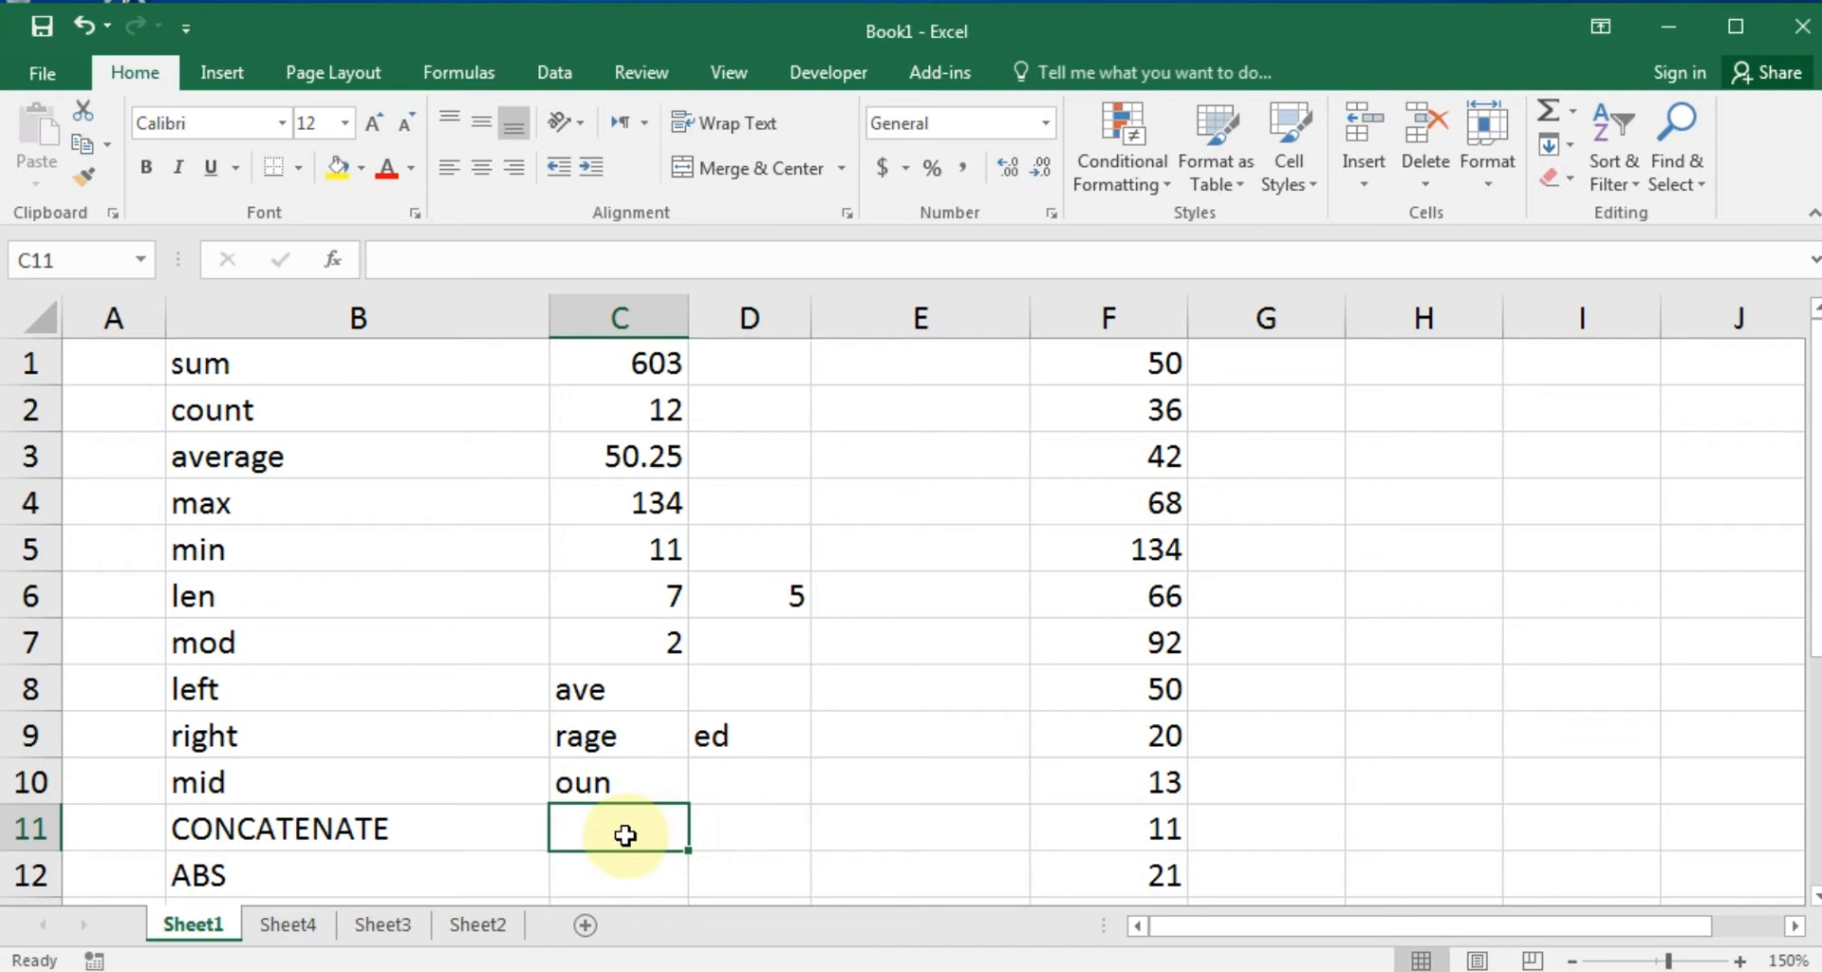
text(=conc)
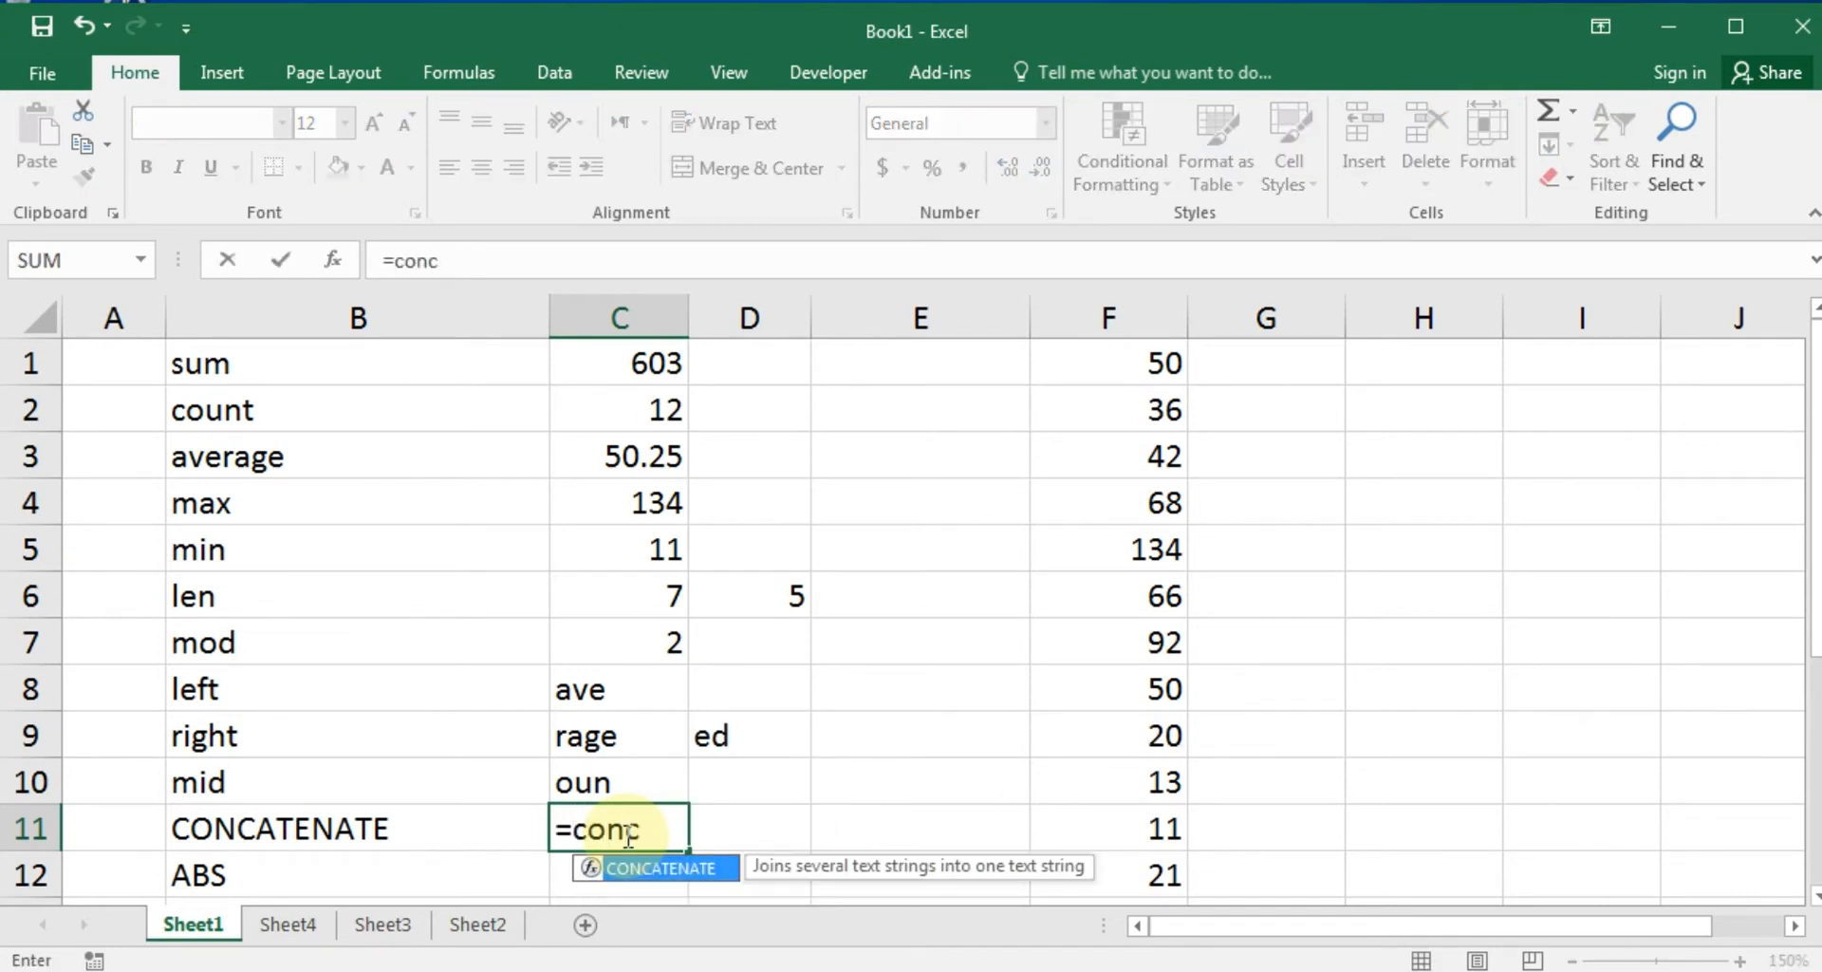
double_click(583, 871)
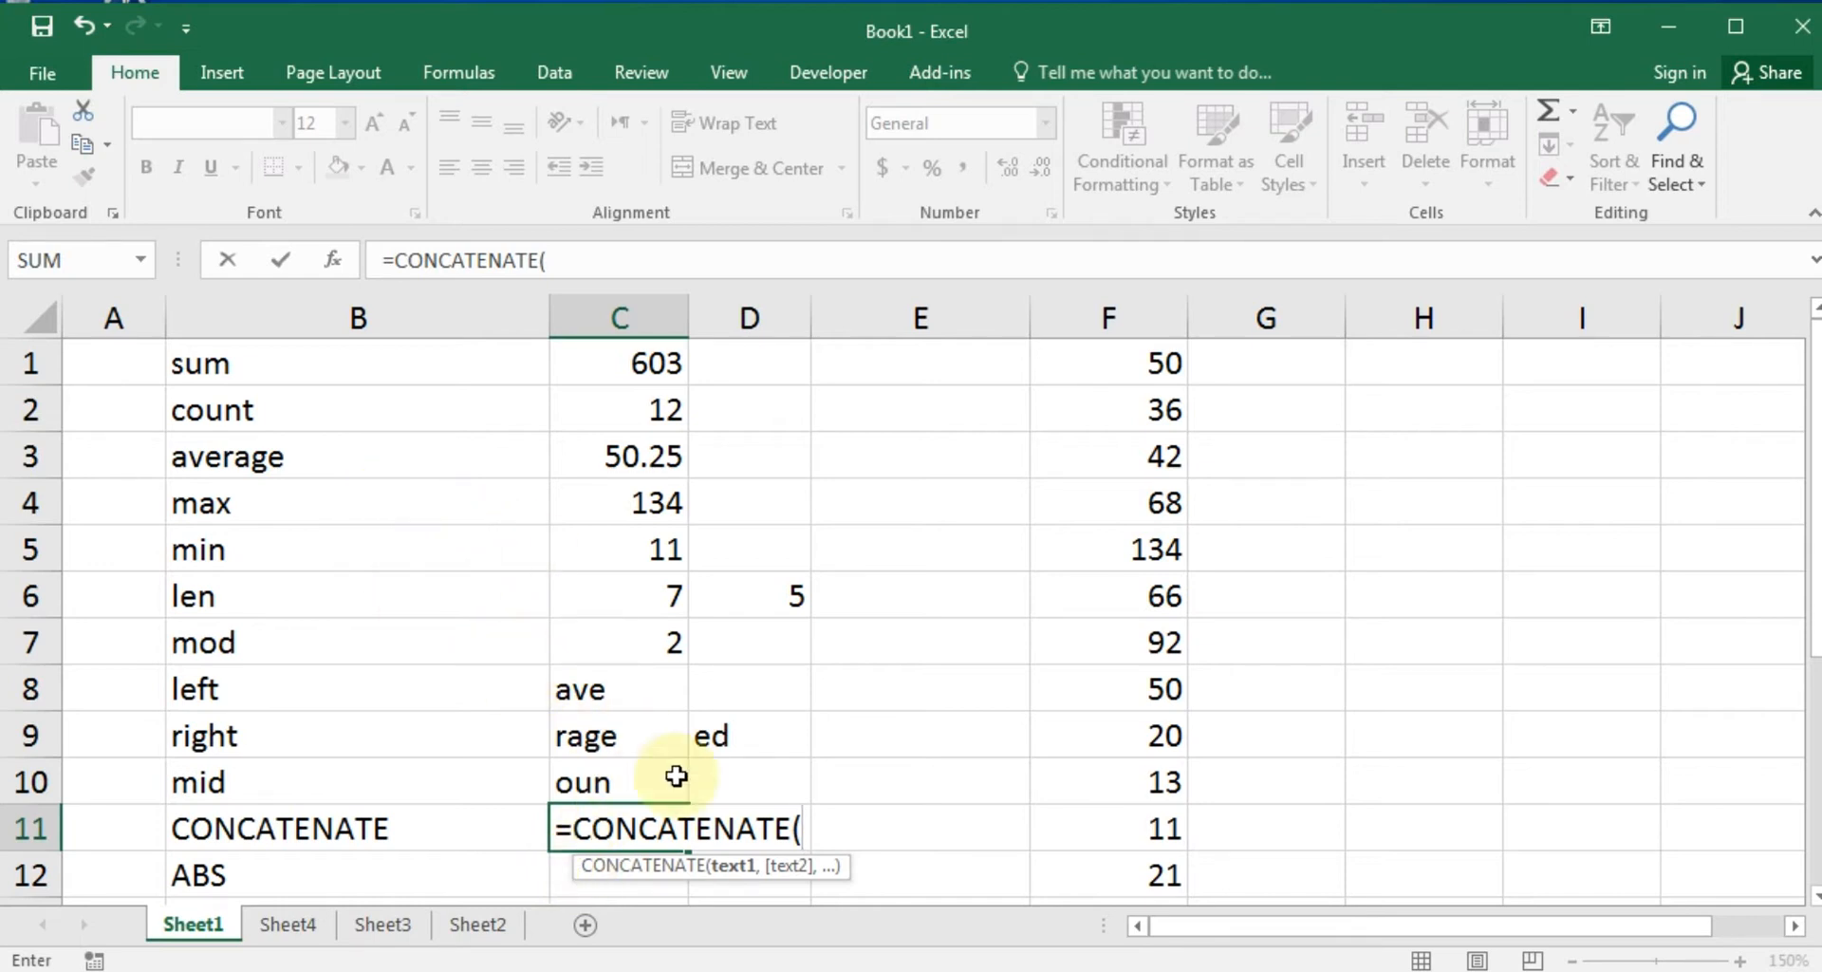
text("first")
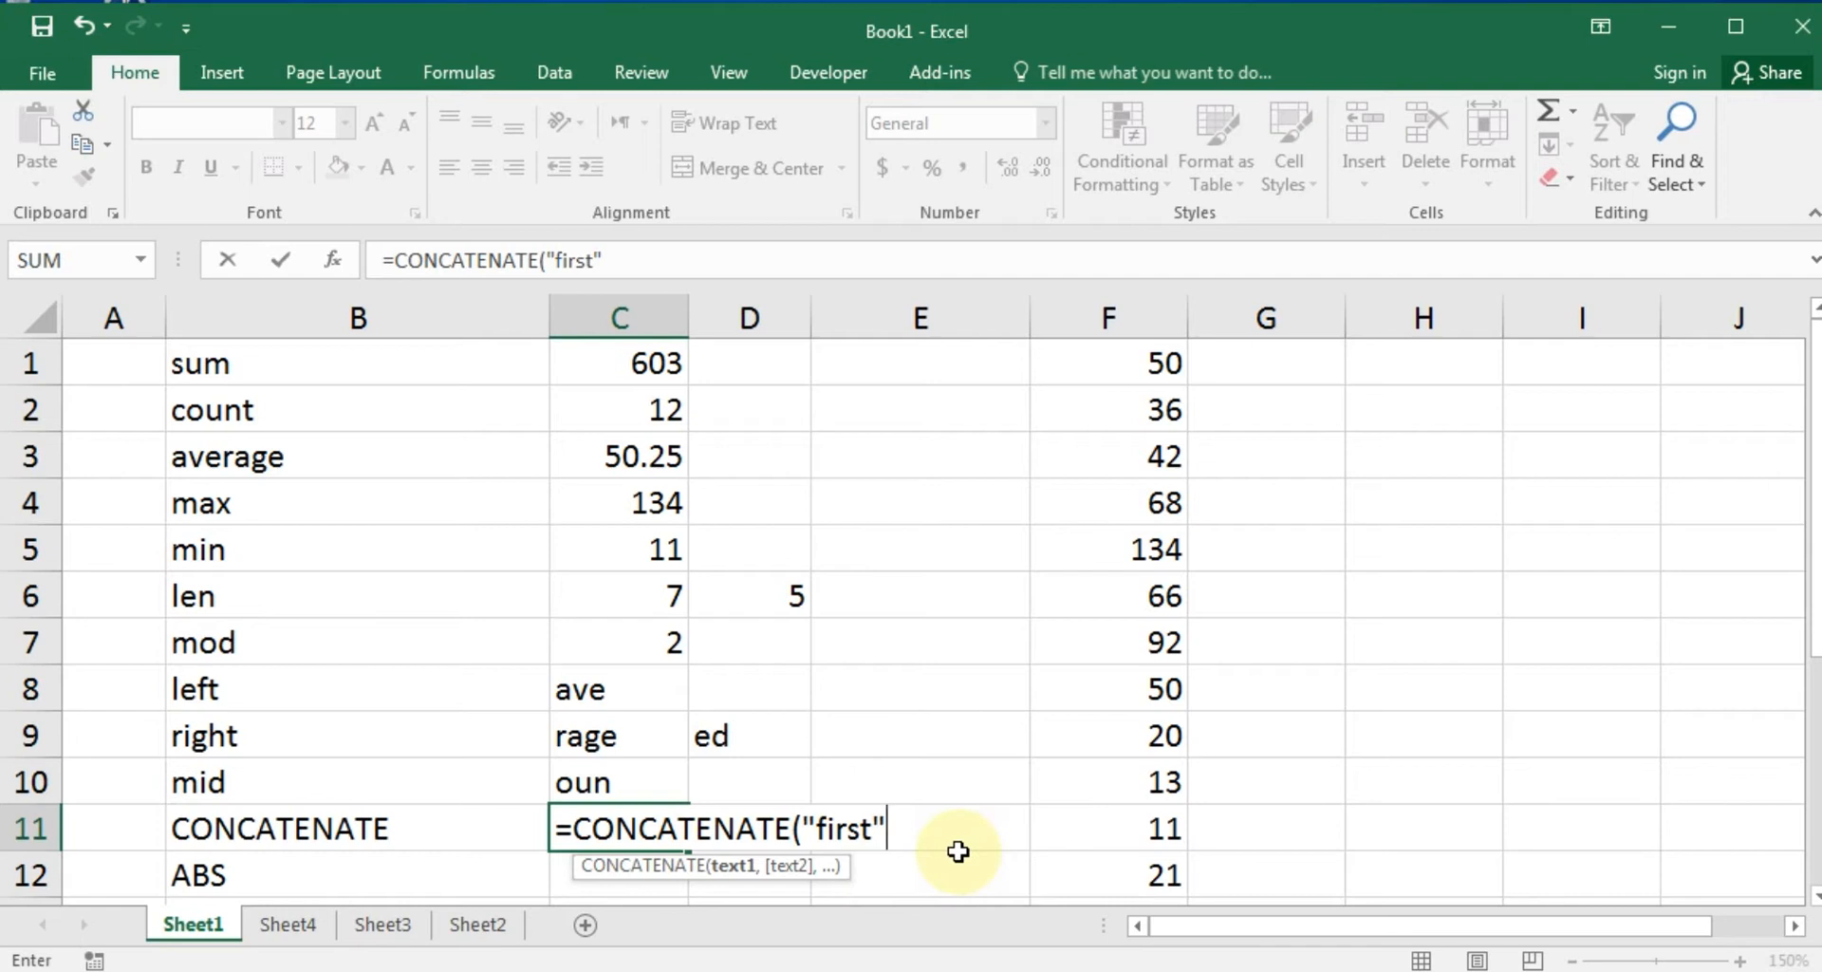
text(,)
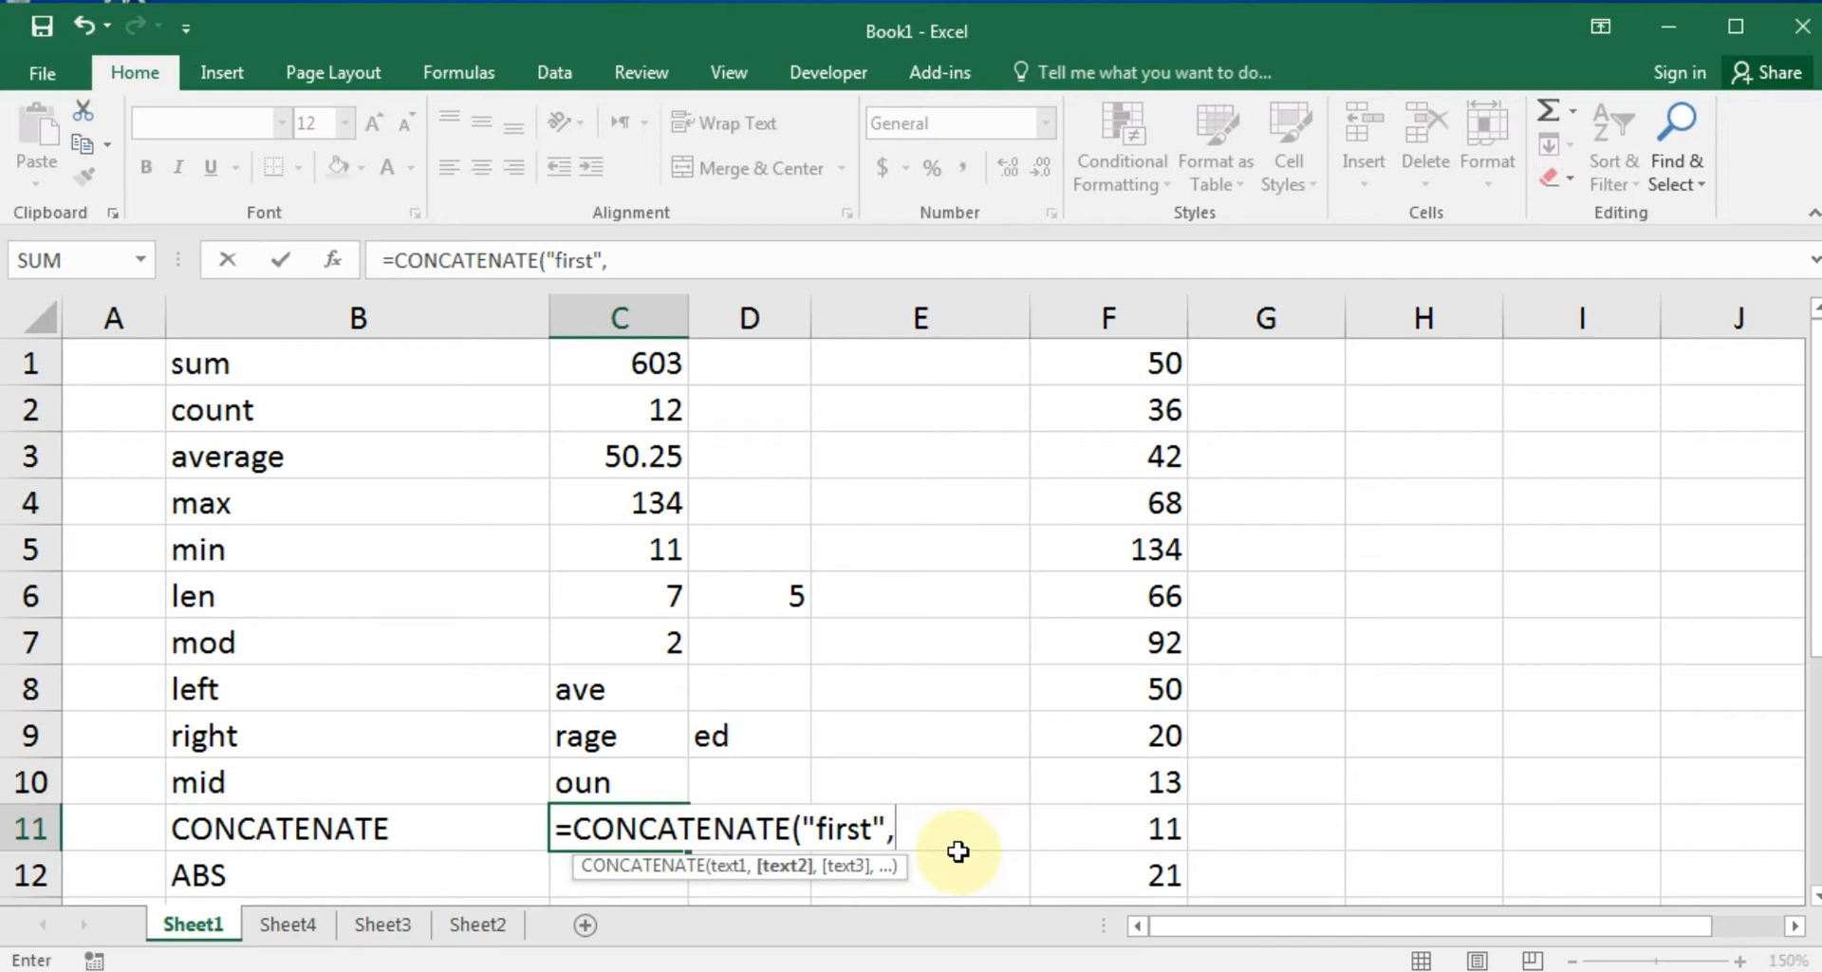
click(287, 475)
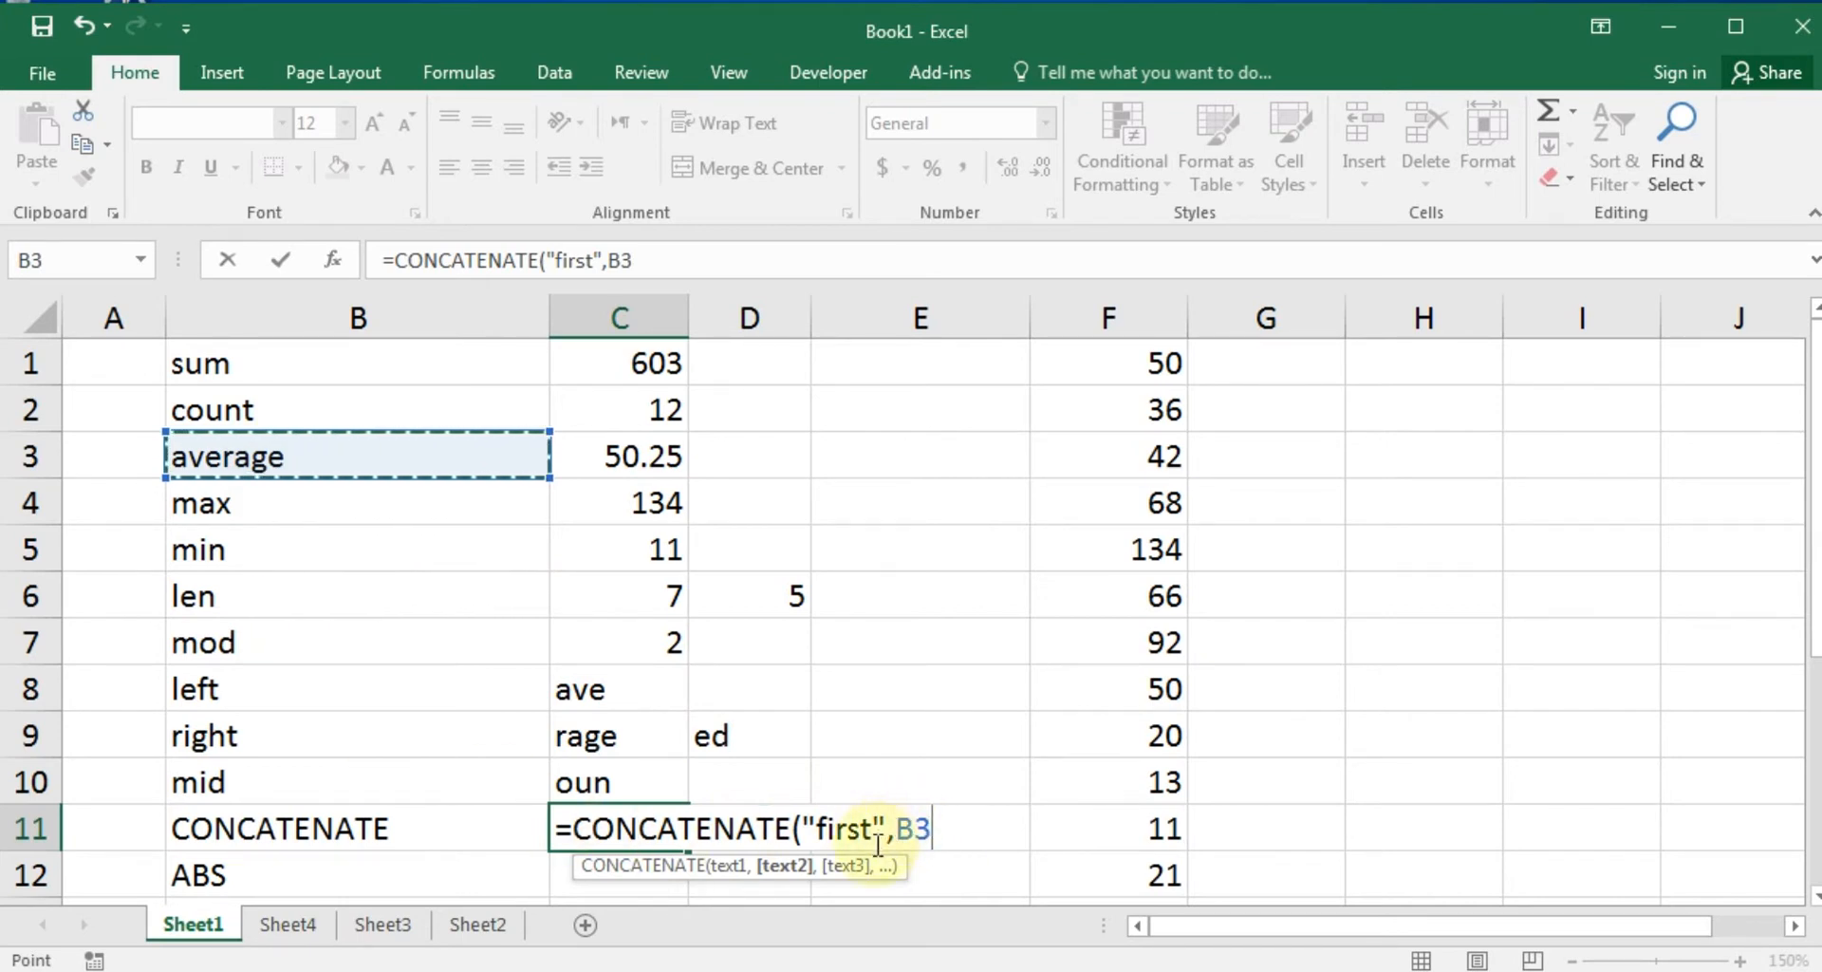
text(,)
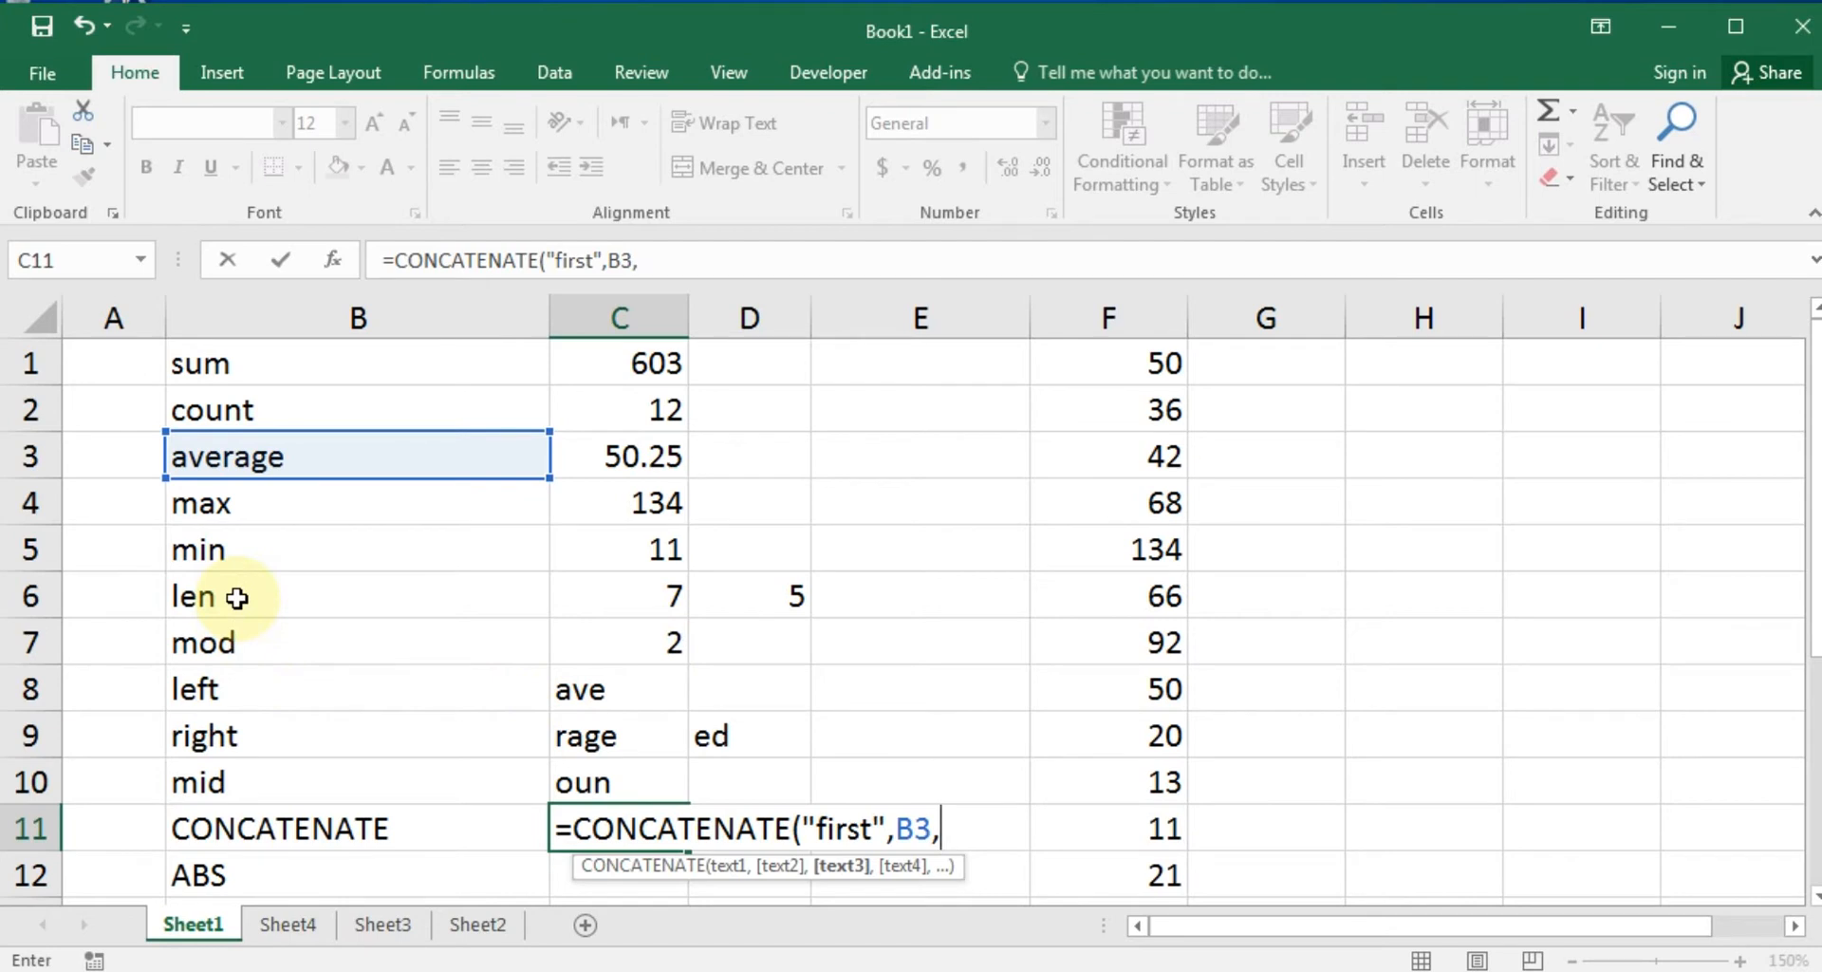
click(300, 546)
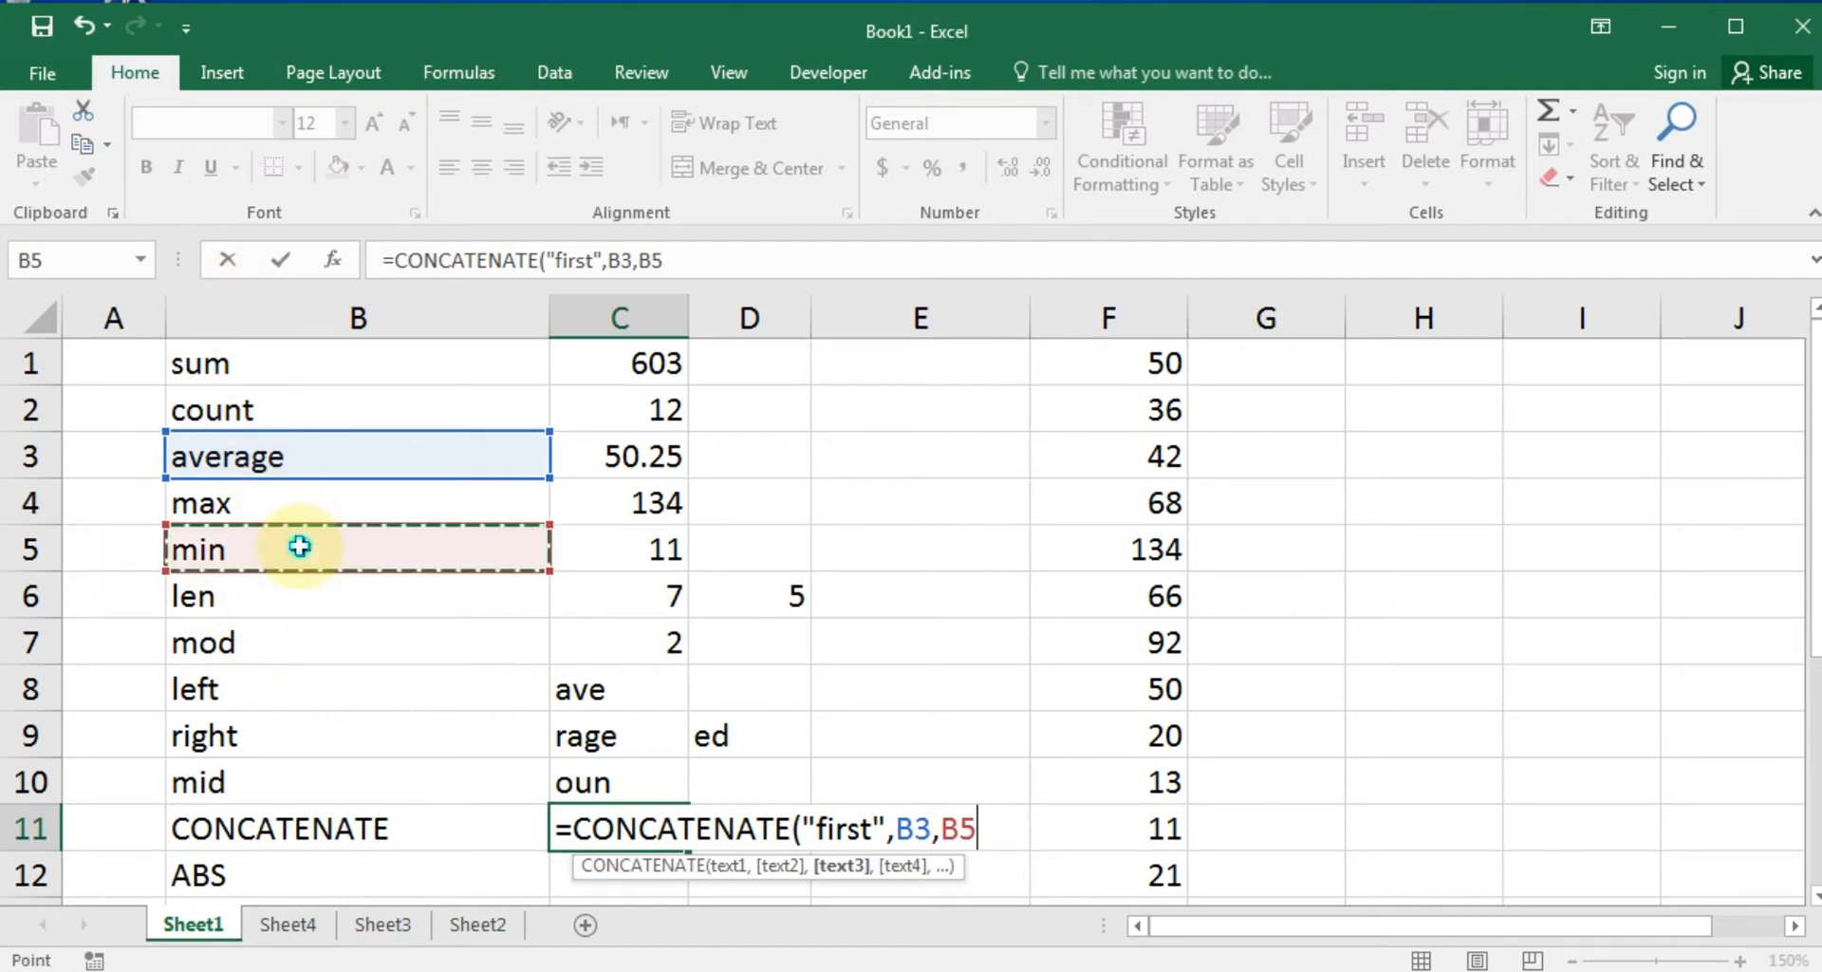
text(,)
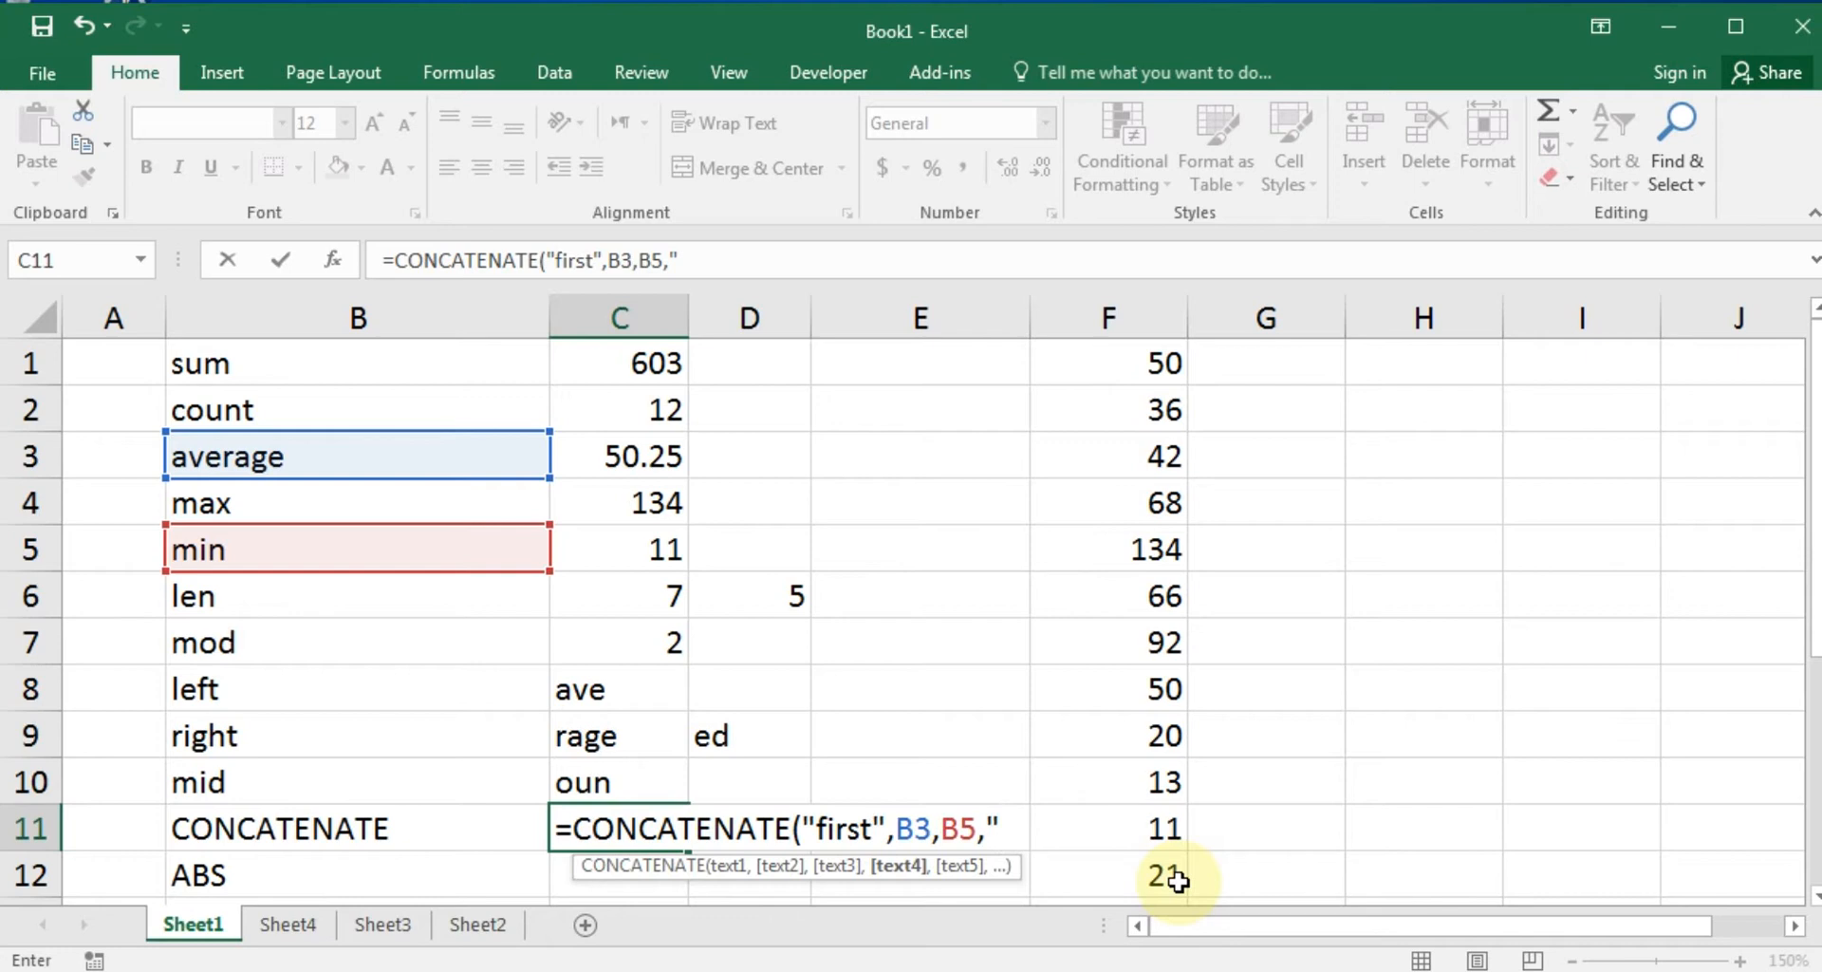
text(sul)
key(BackSpace)
key(BackSpace)
text(lt)
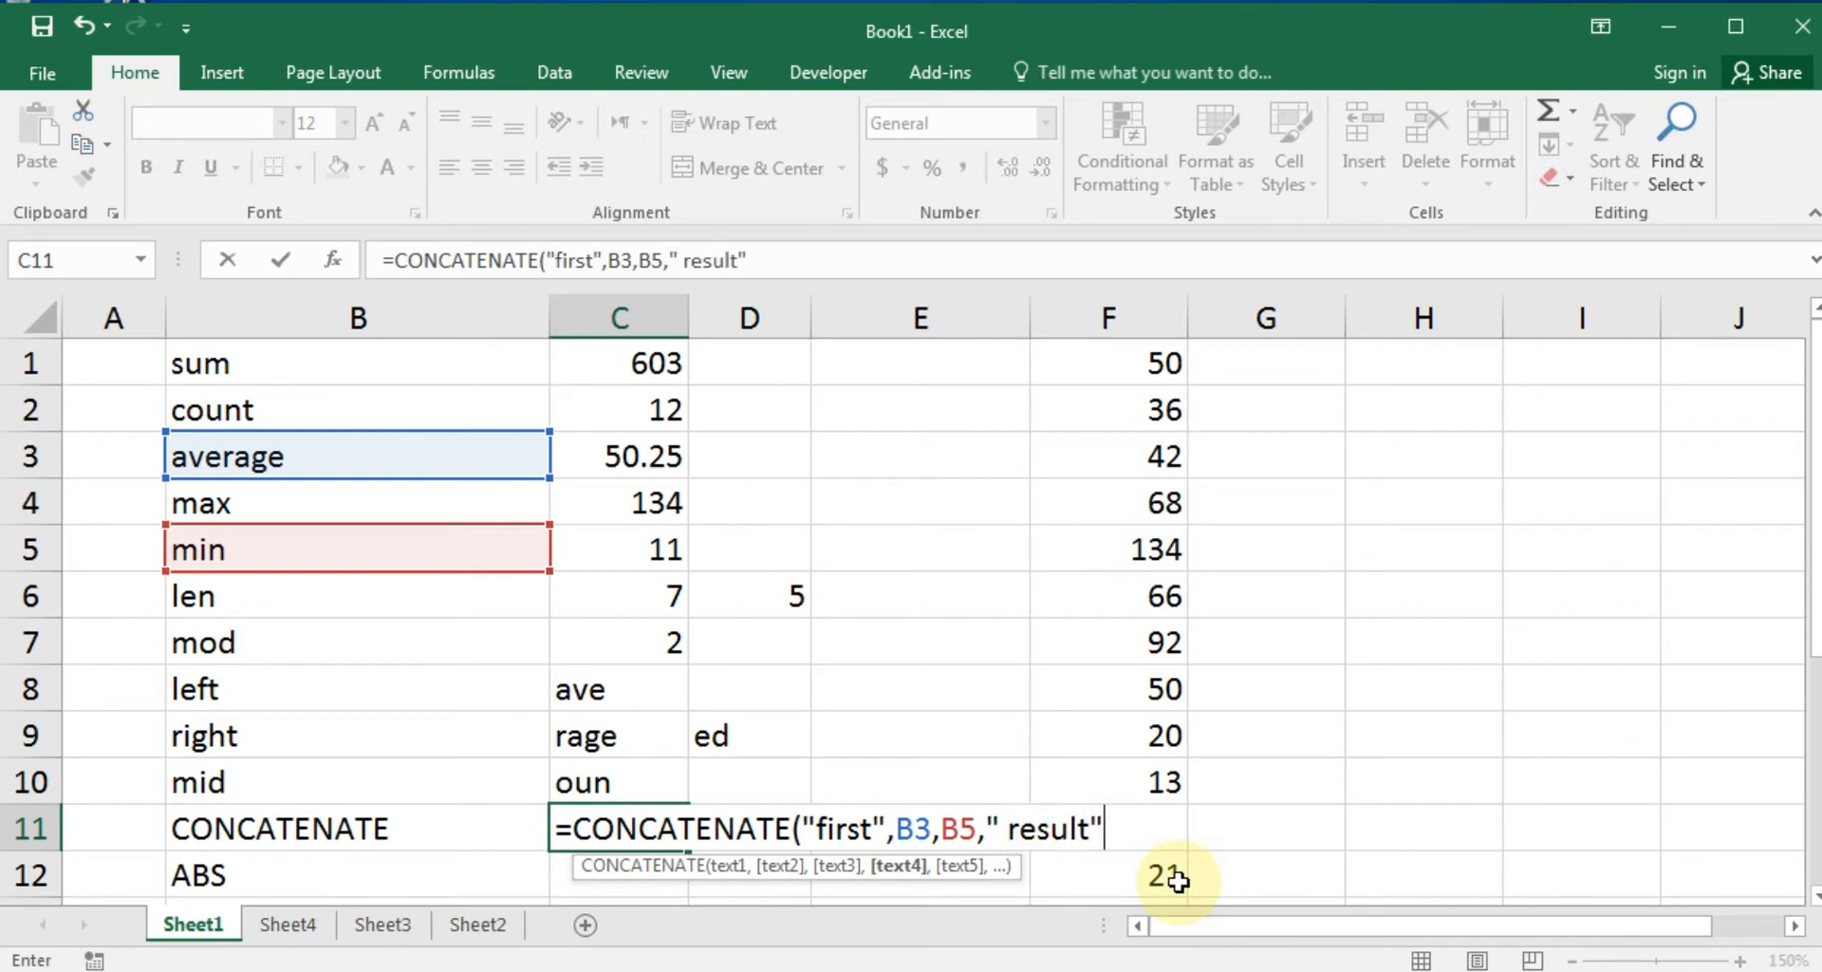
text())
key(Return)
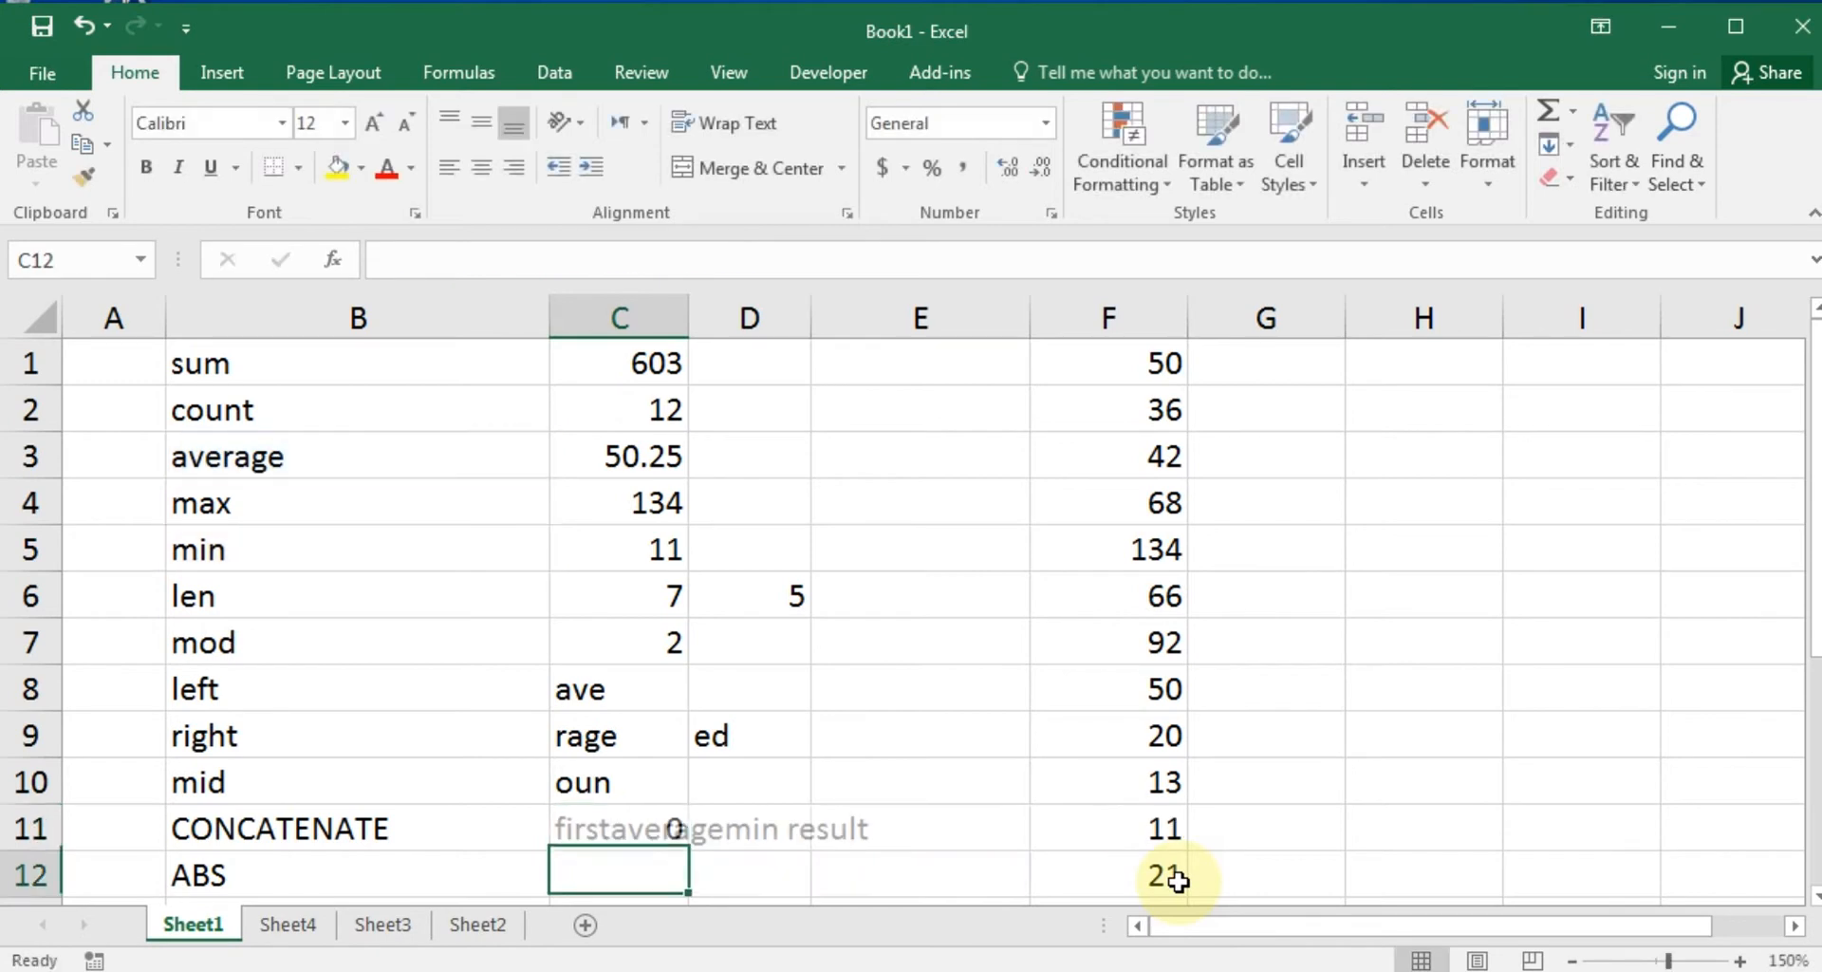
Review the CONCATENATE formula in C11, and select C12 beside the ABS label.
key(Up)
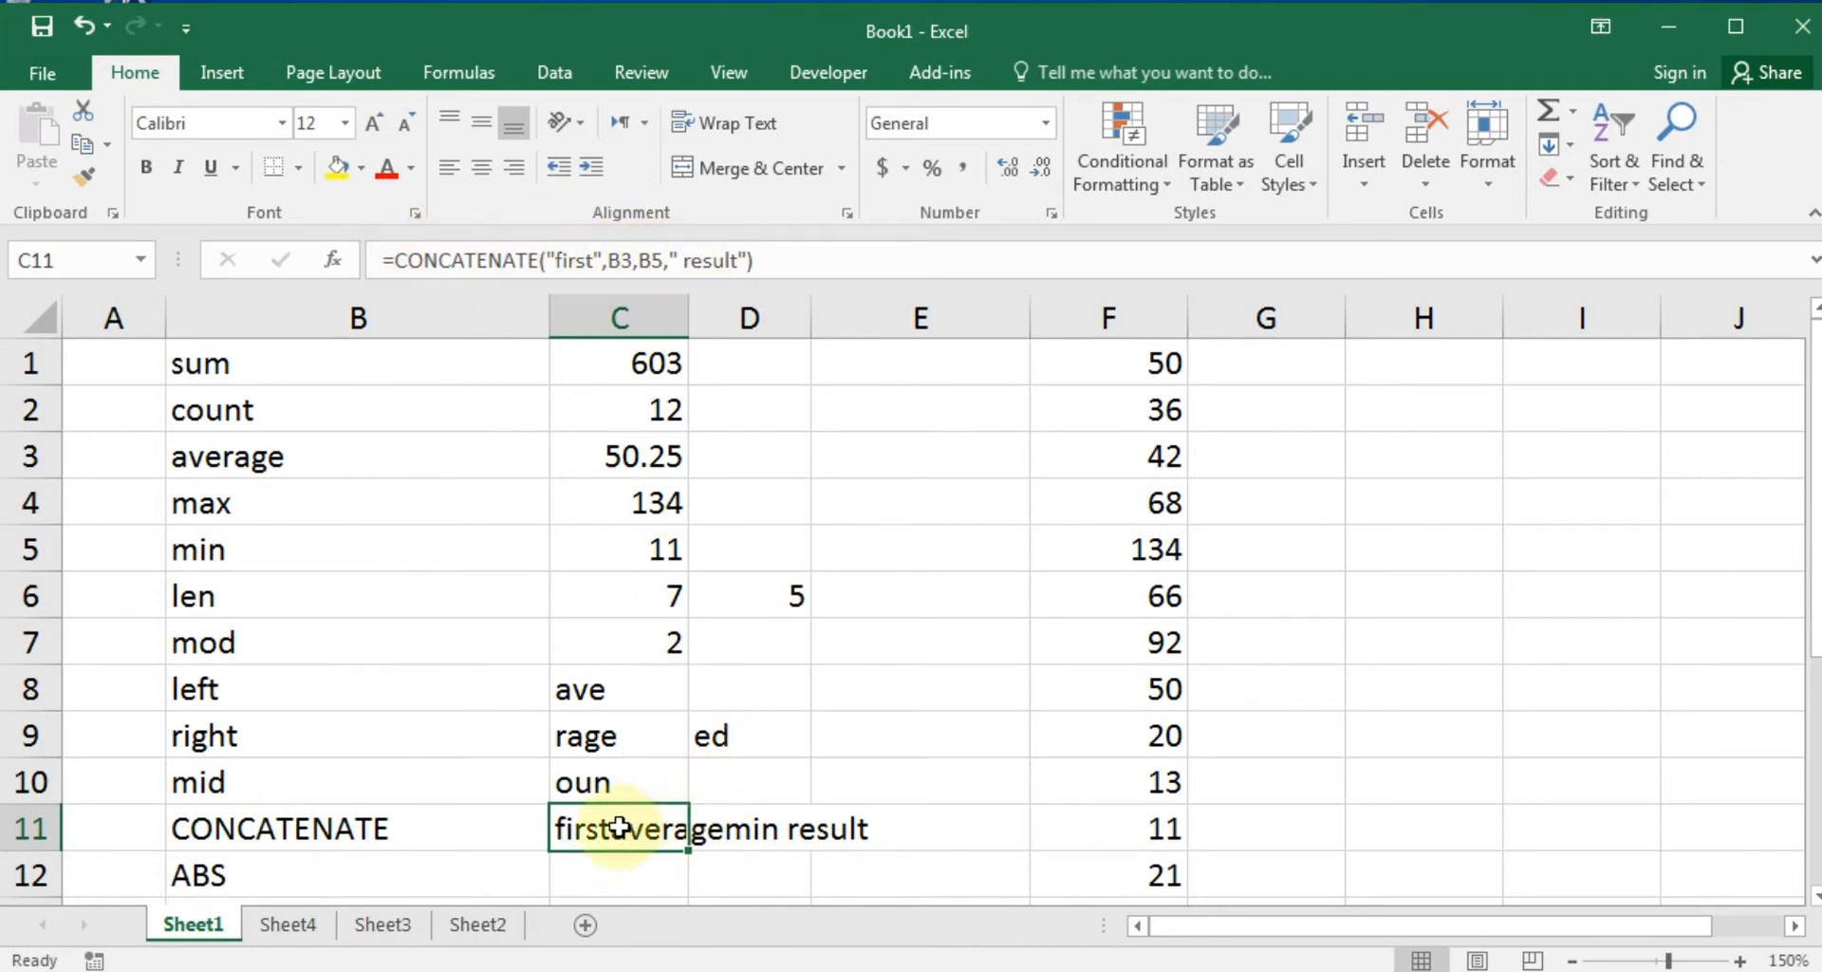
click(358, 830)
click(624, 833)
click(633, 885)
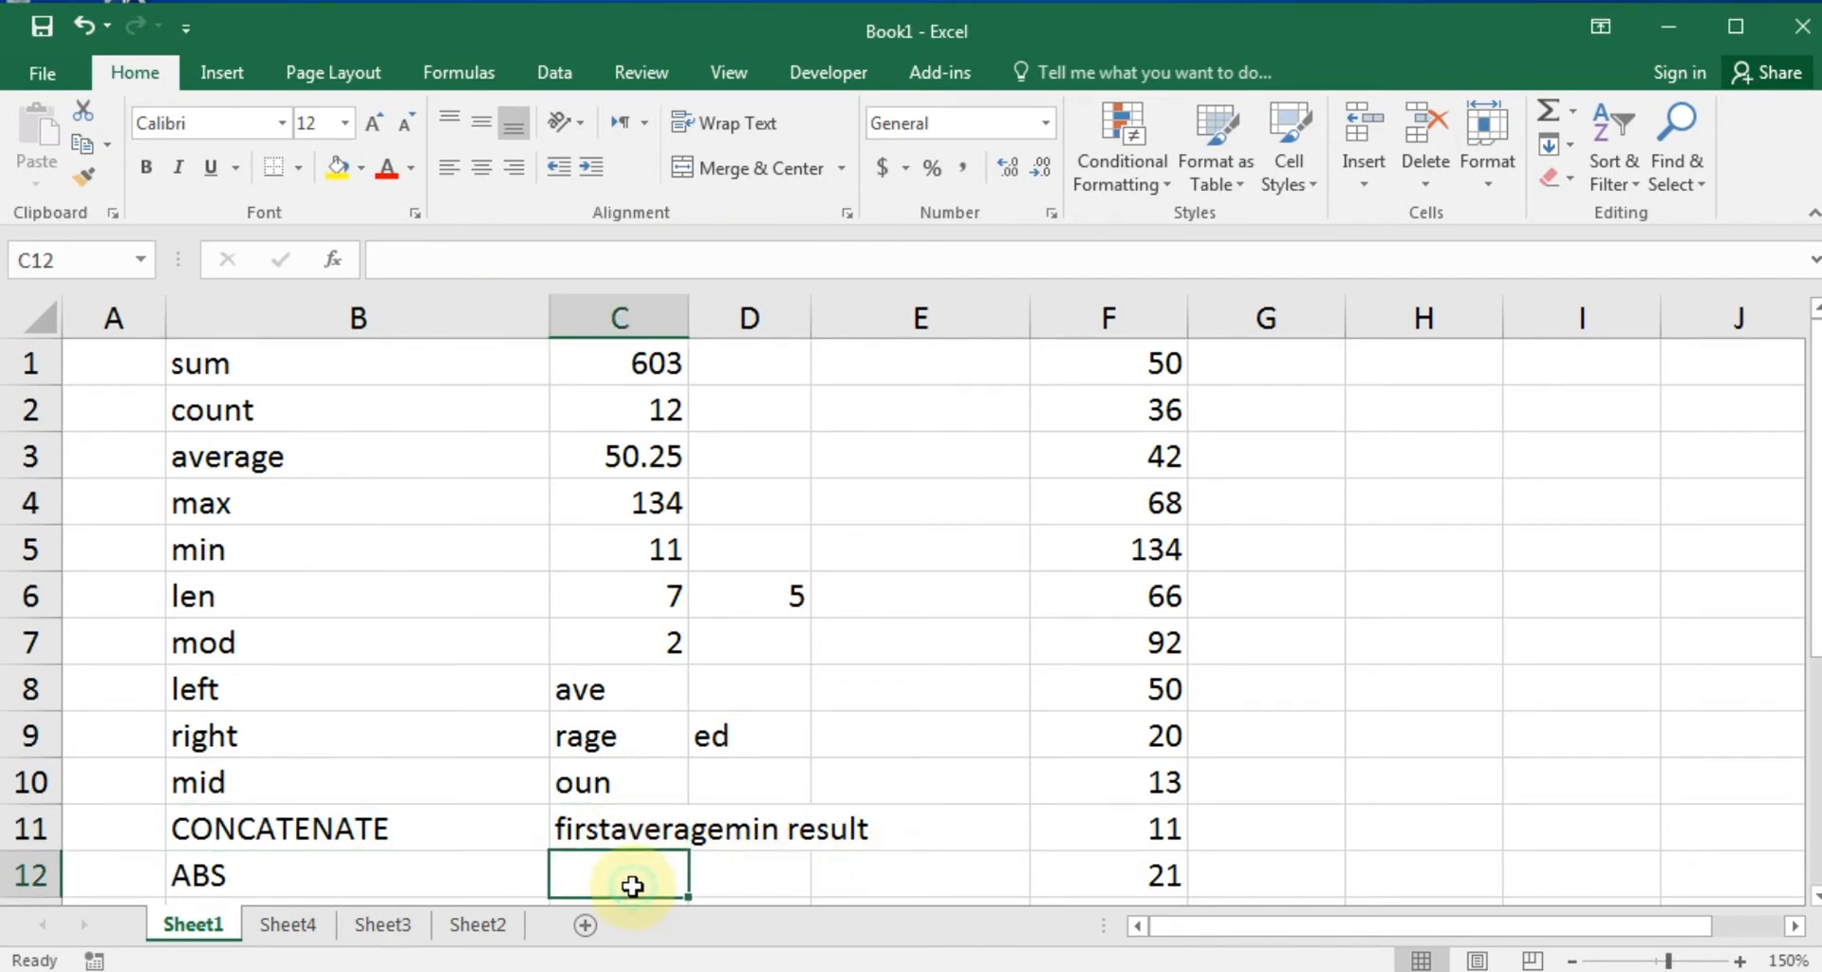
click(633, 830)
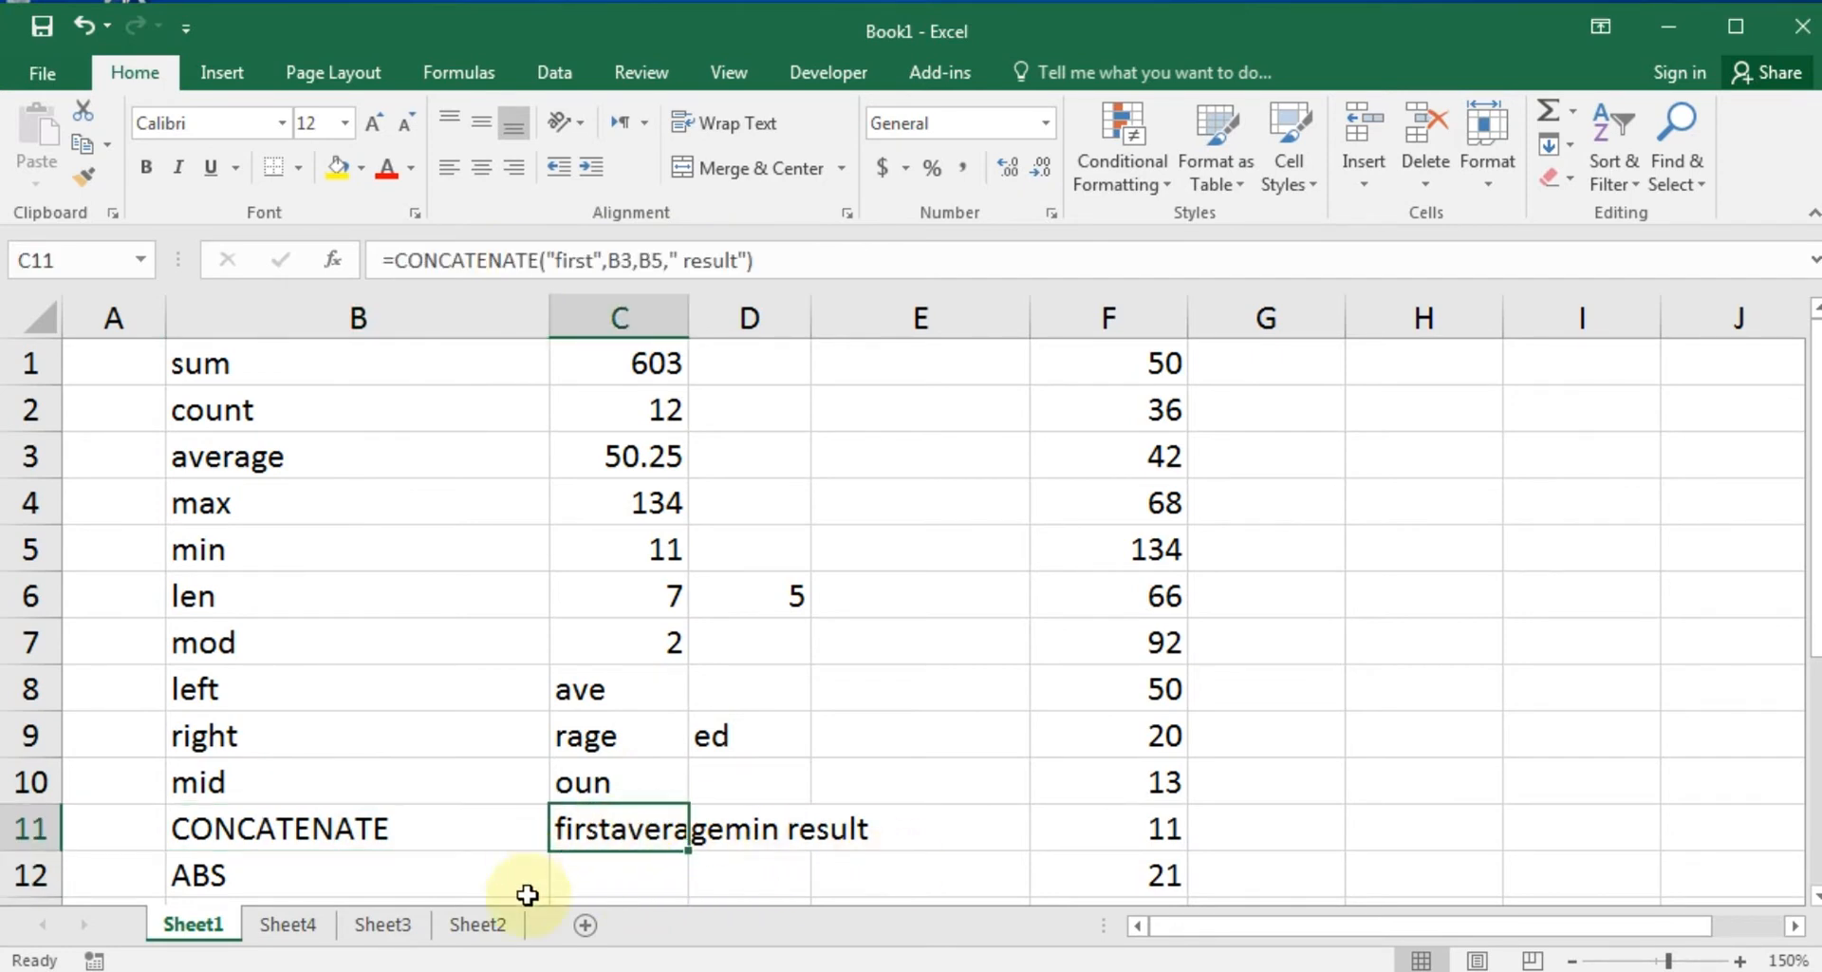
click(633, 873)
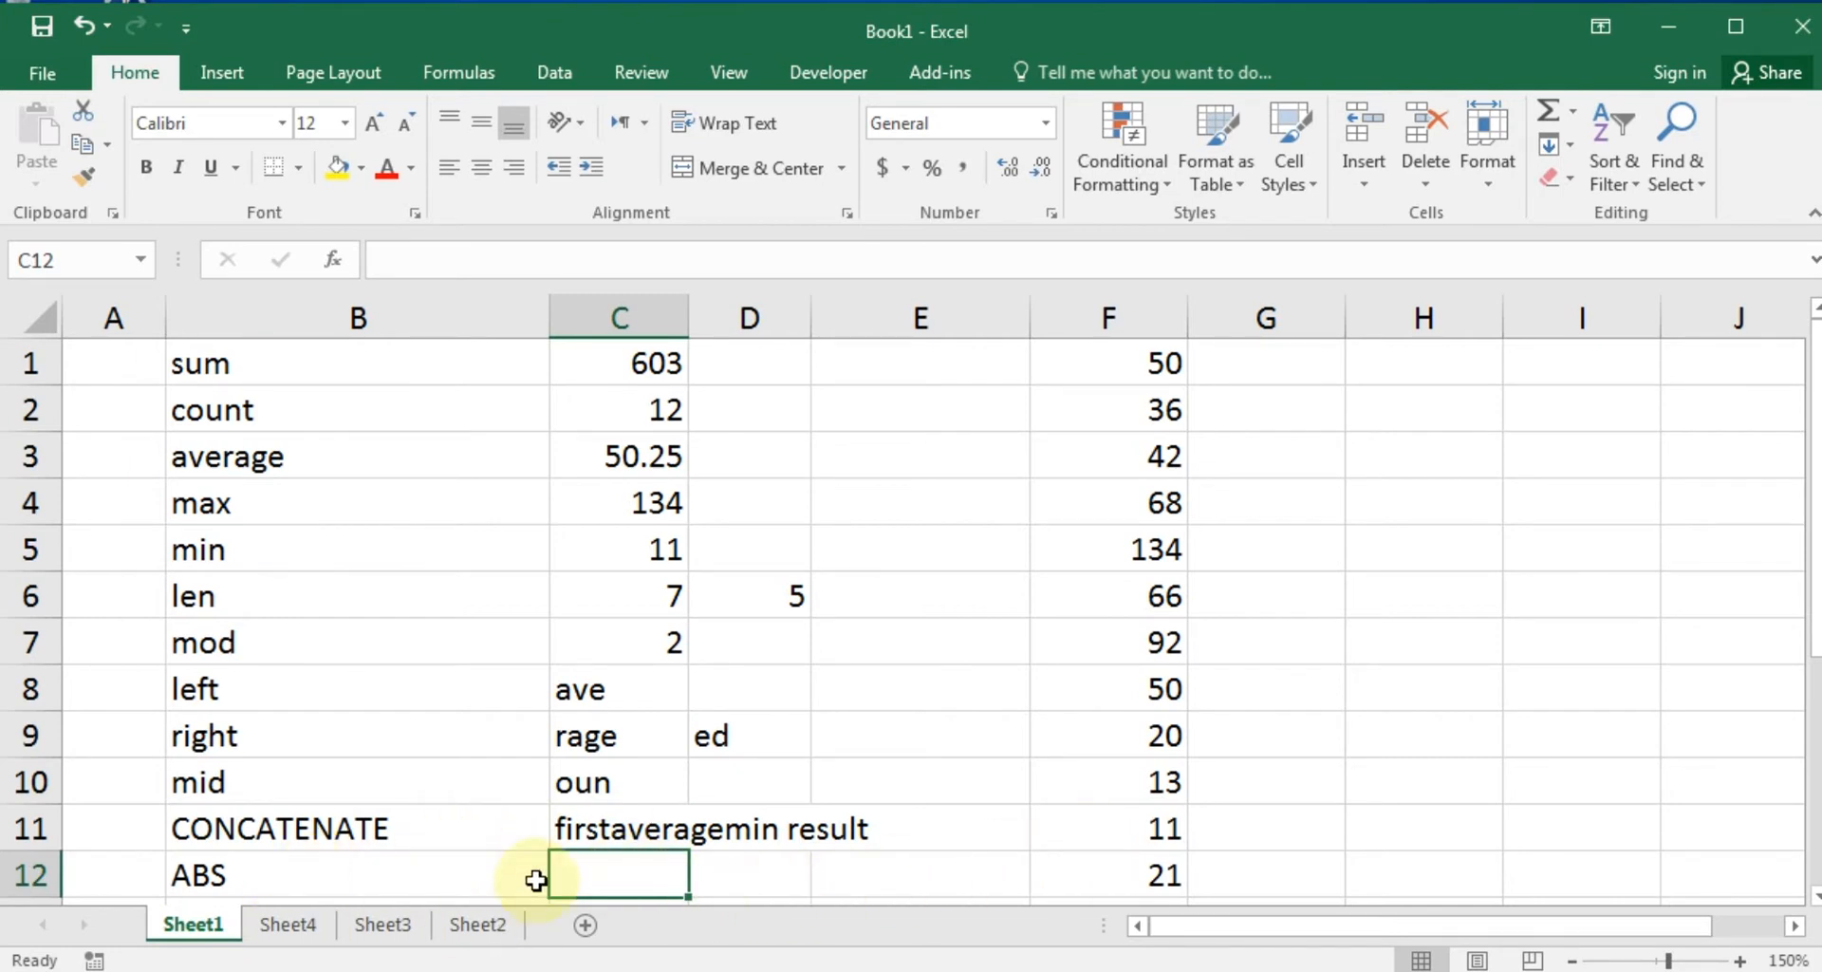
Enter 500 in E7 and apply the dollar Accounting number format to that cell.
scroll(466, 841, down, 2)
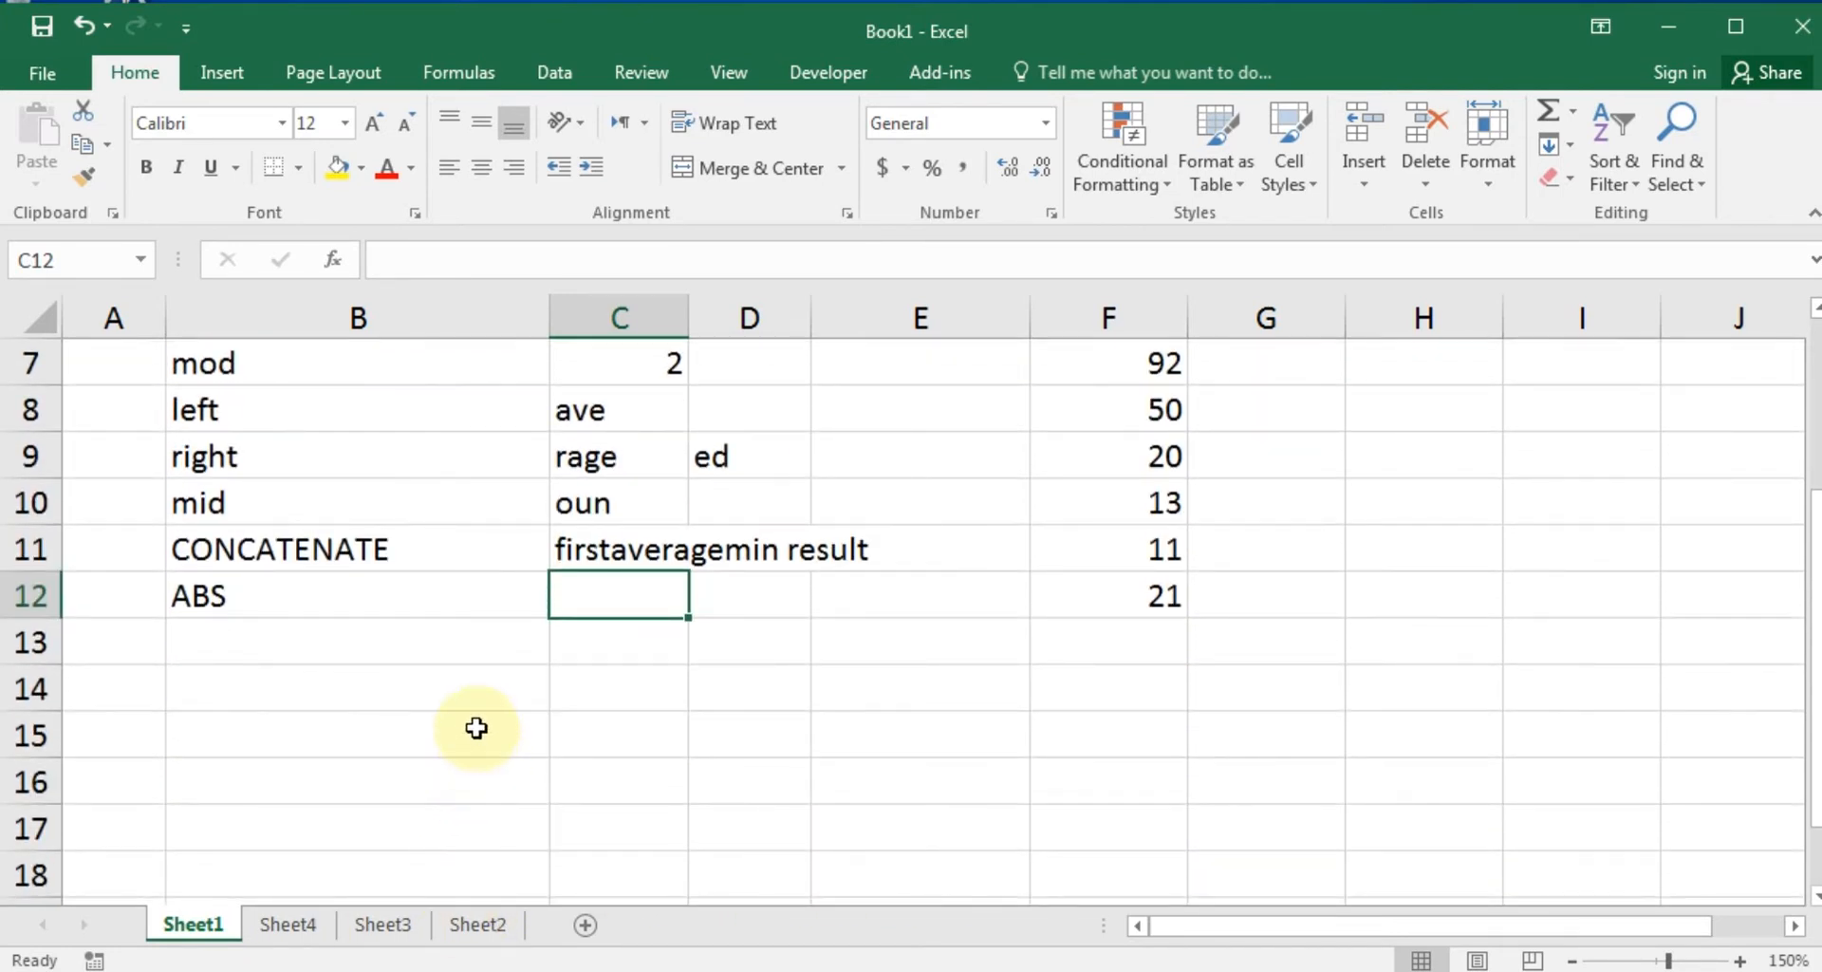
drag(1814, 584, 1815, 561)
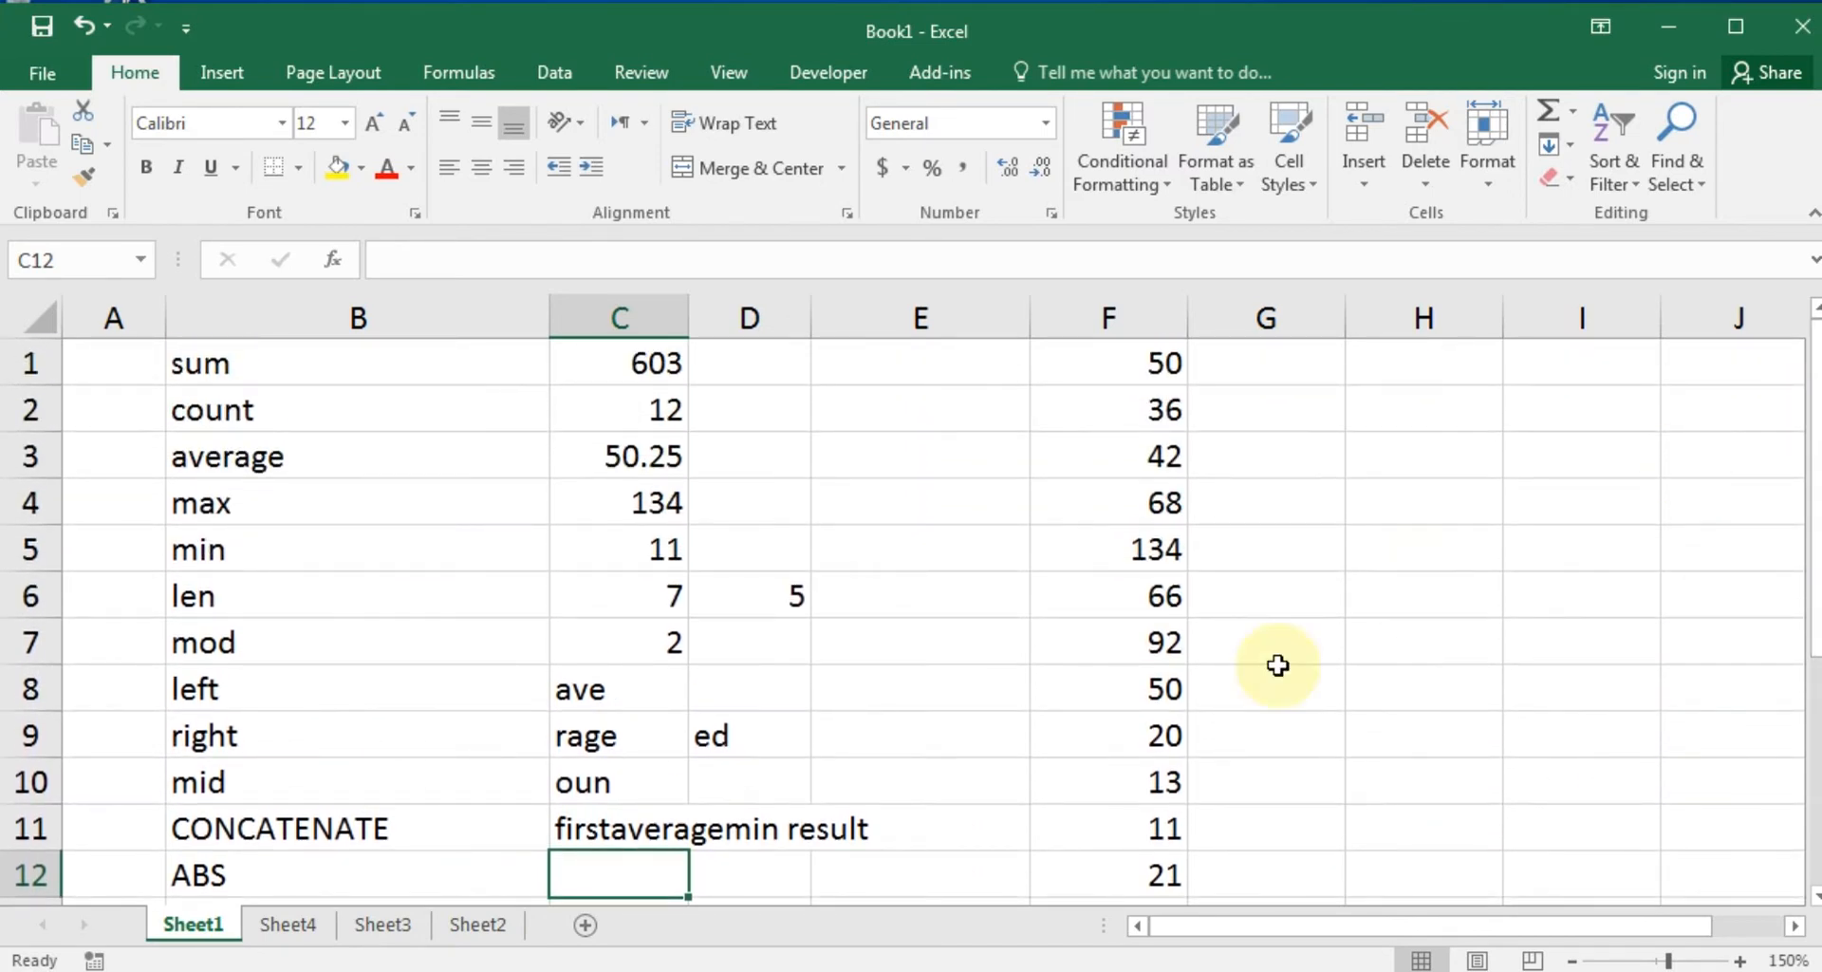
click(897, 643)
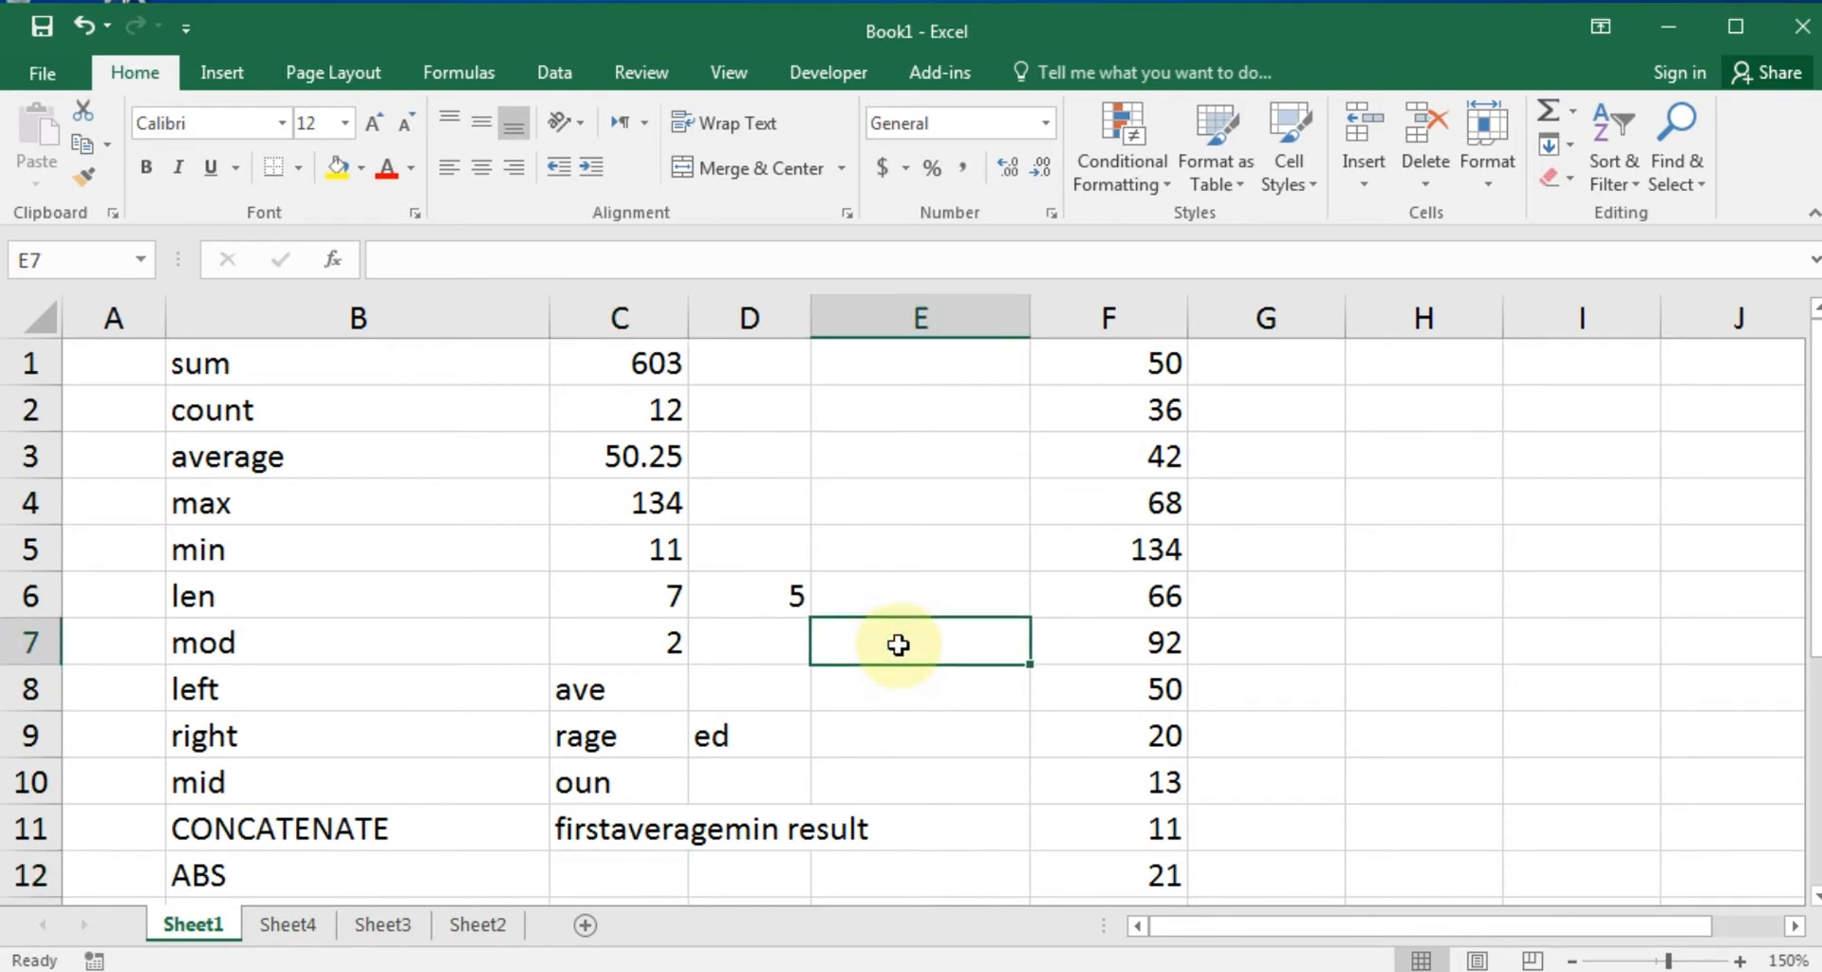
text(500)
key(Return)
scroll(900, 641, down, 1)
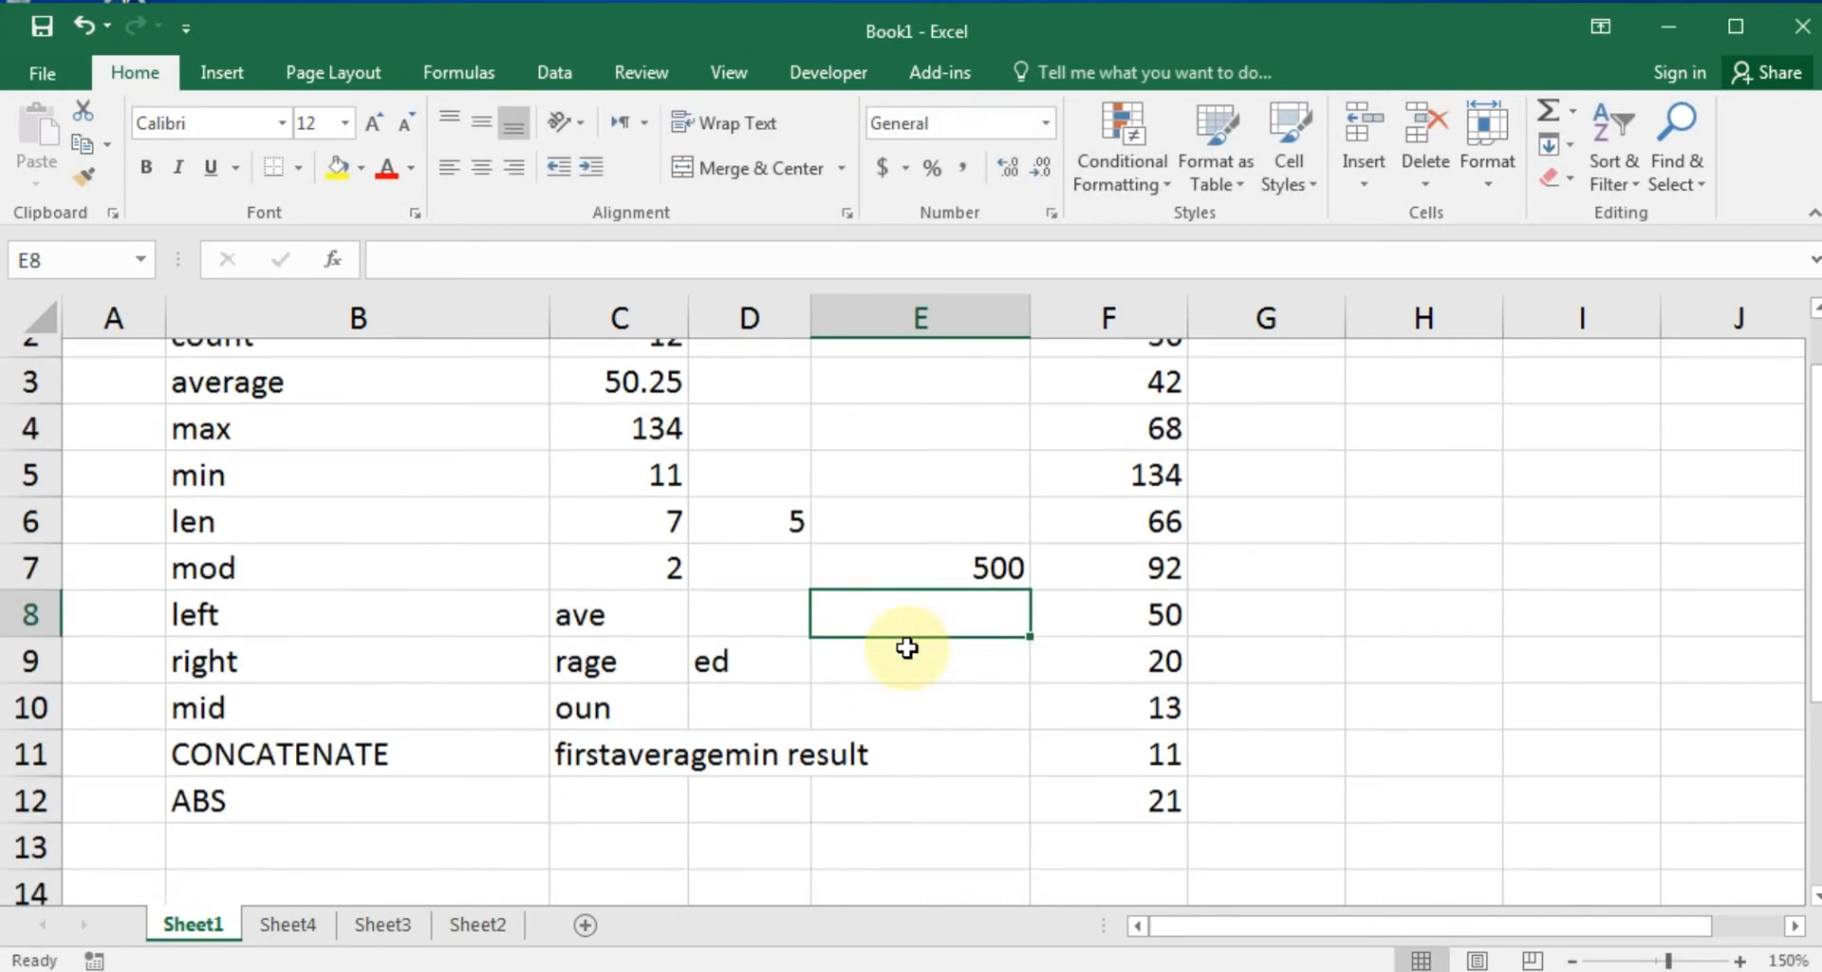
click(903, 639)
click(854, 498)
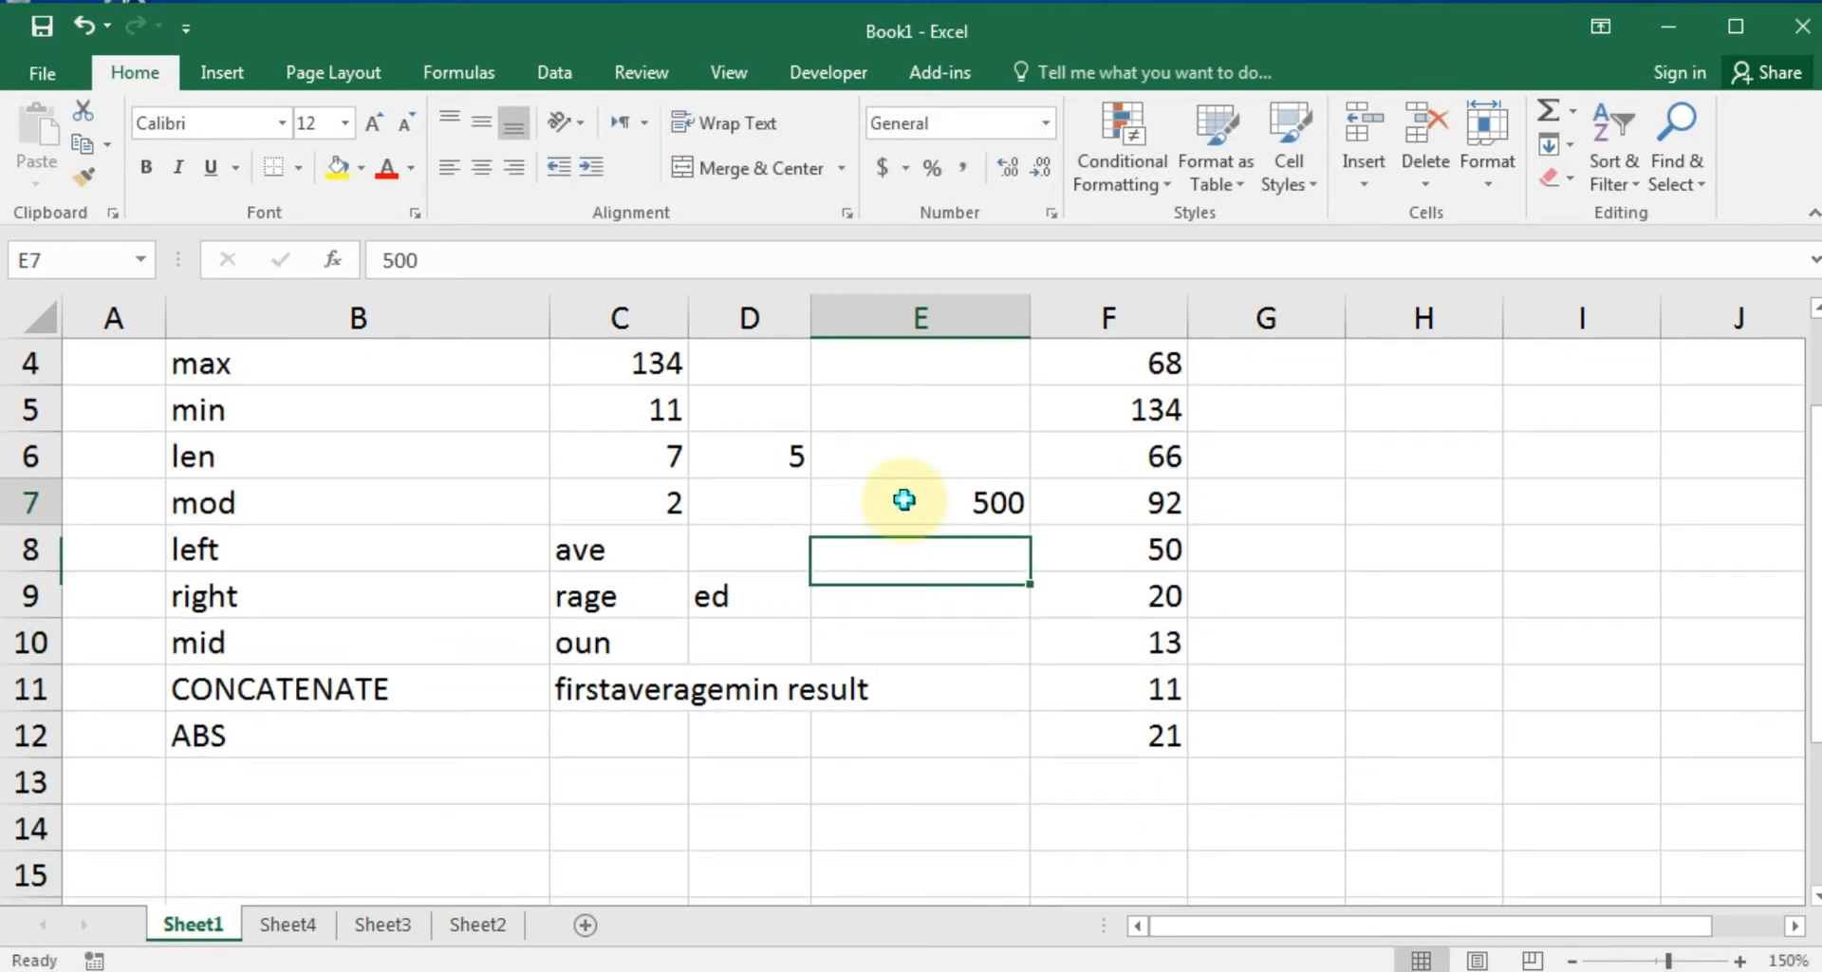
click(879, 169)
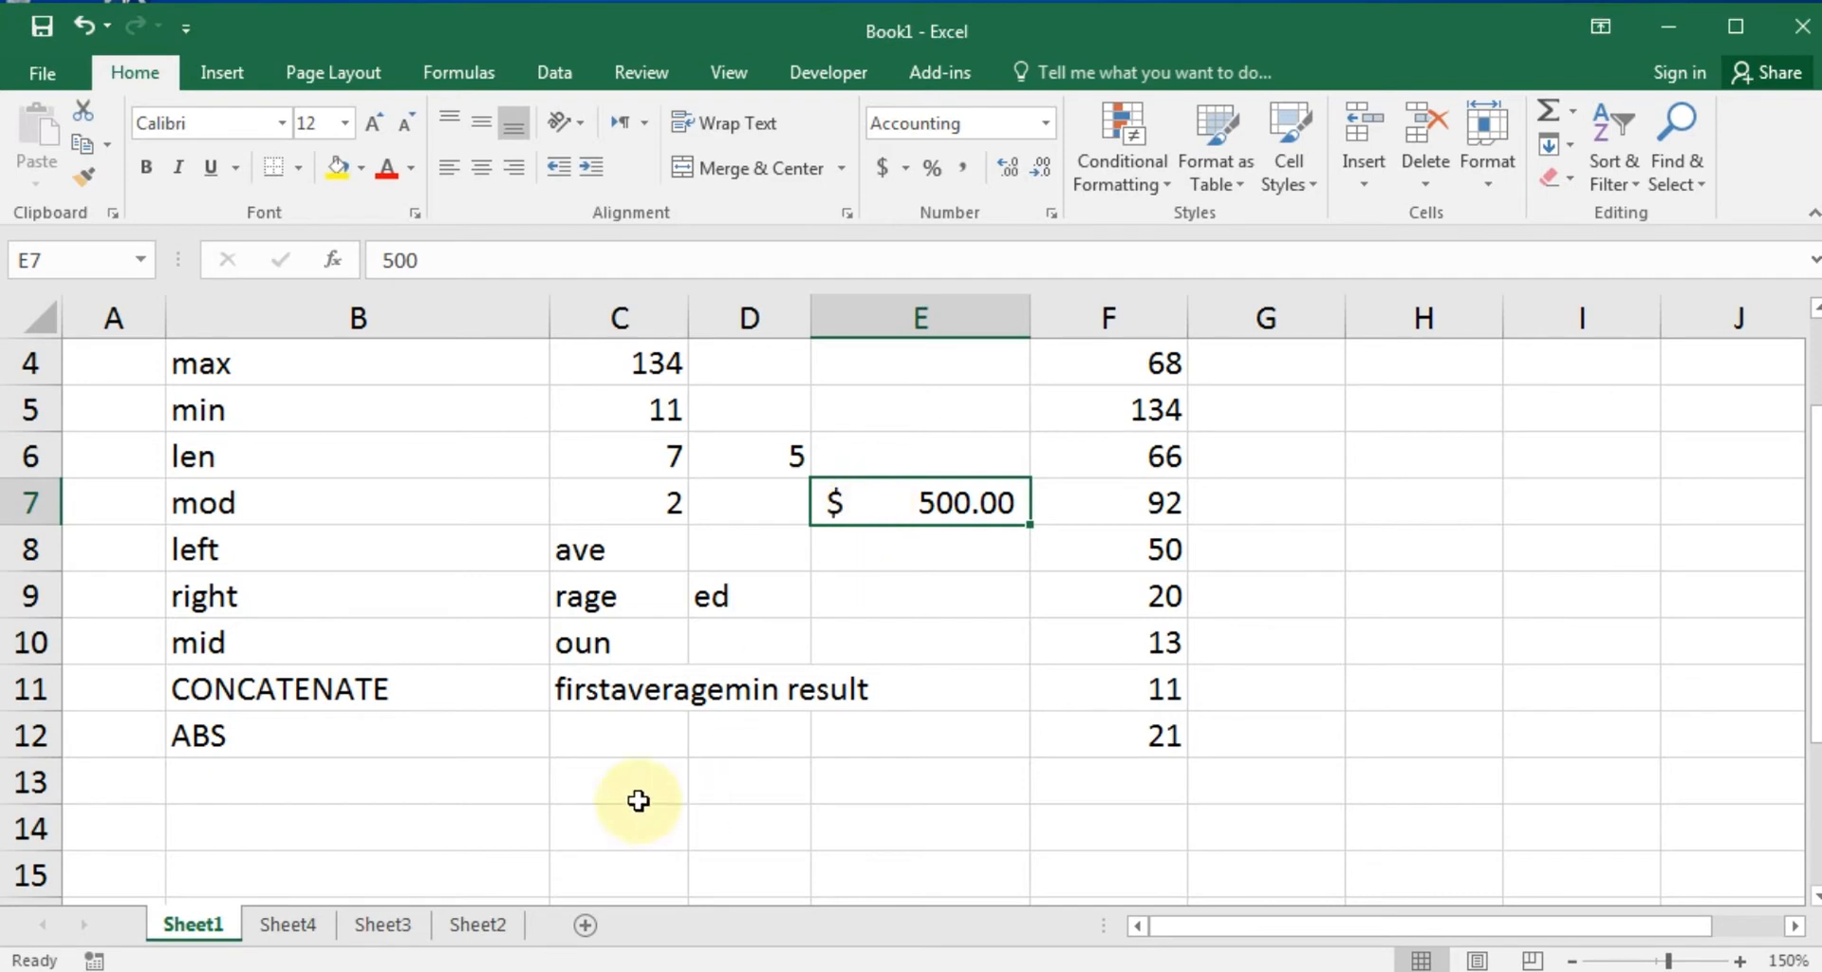
Enter an ABS formula in C12, beside the ABS label, that returns the absolute value of E7.
click(332, 742)
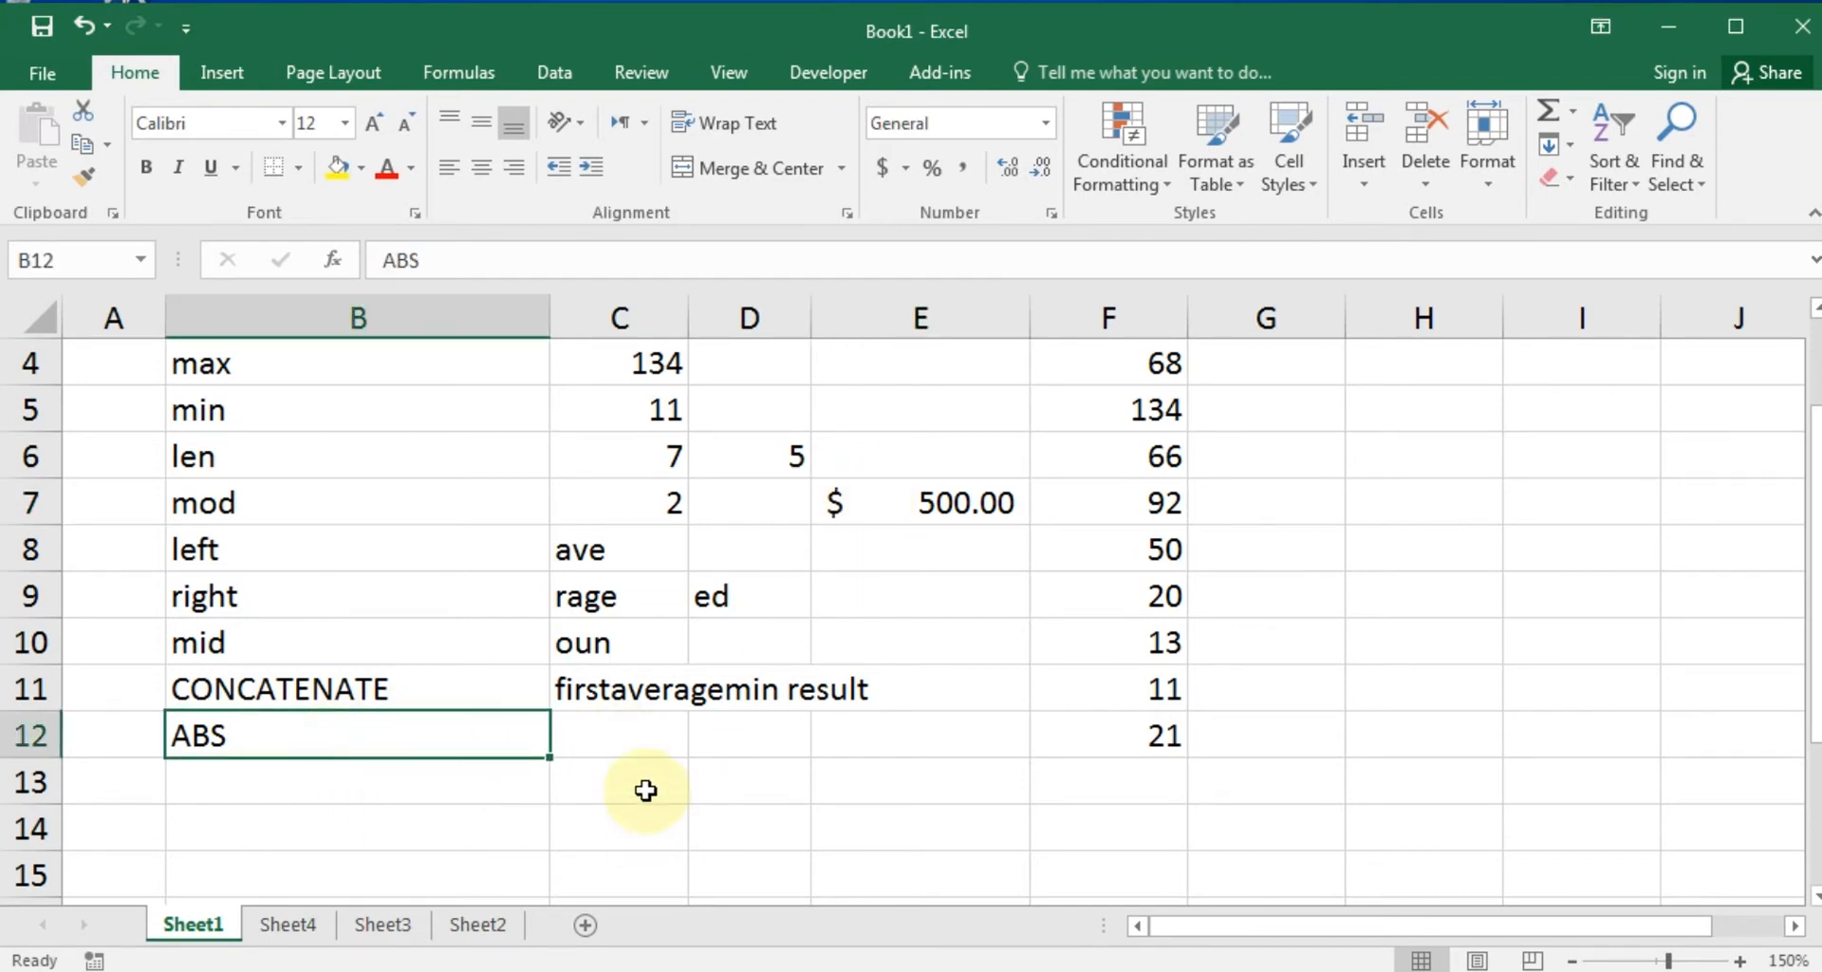
click(607, 731)
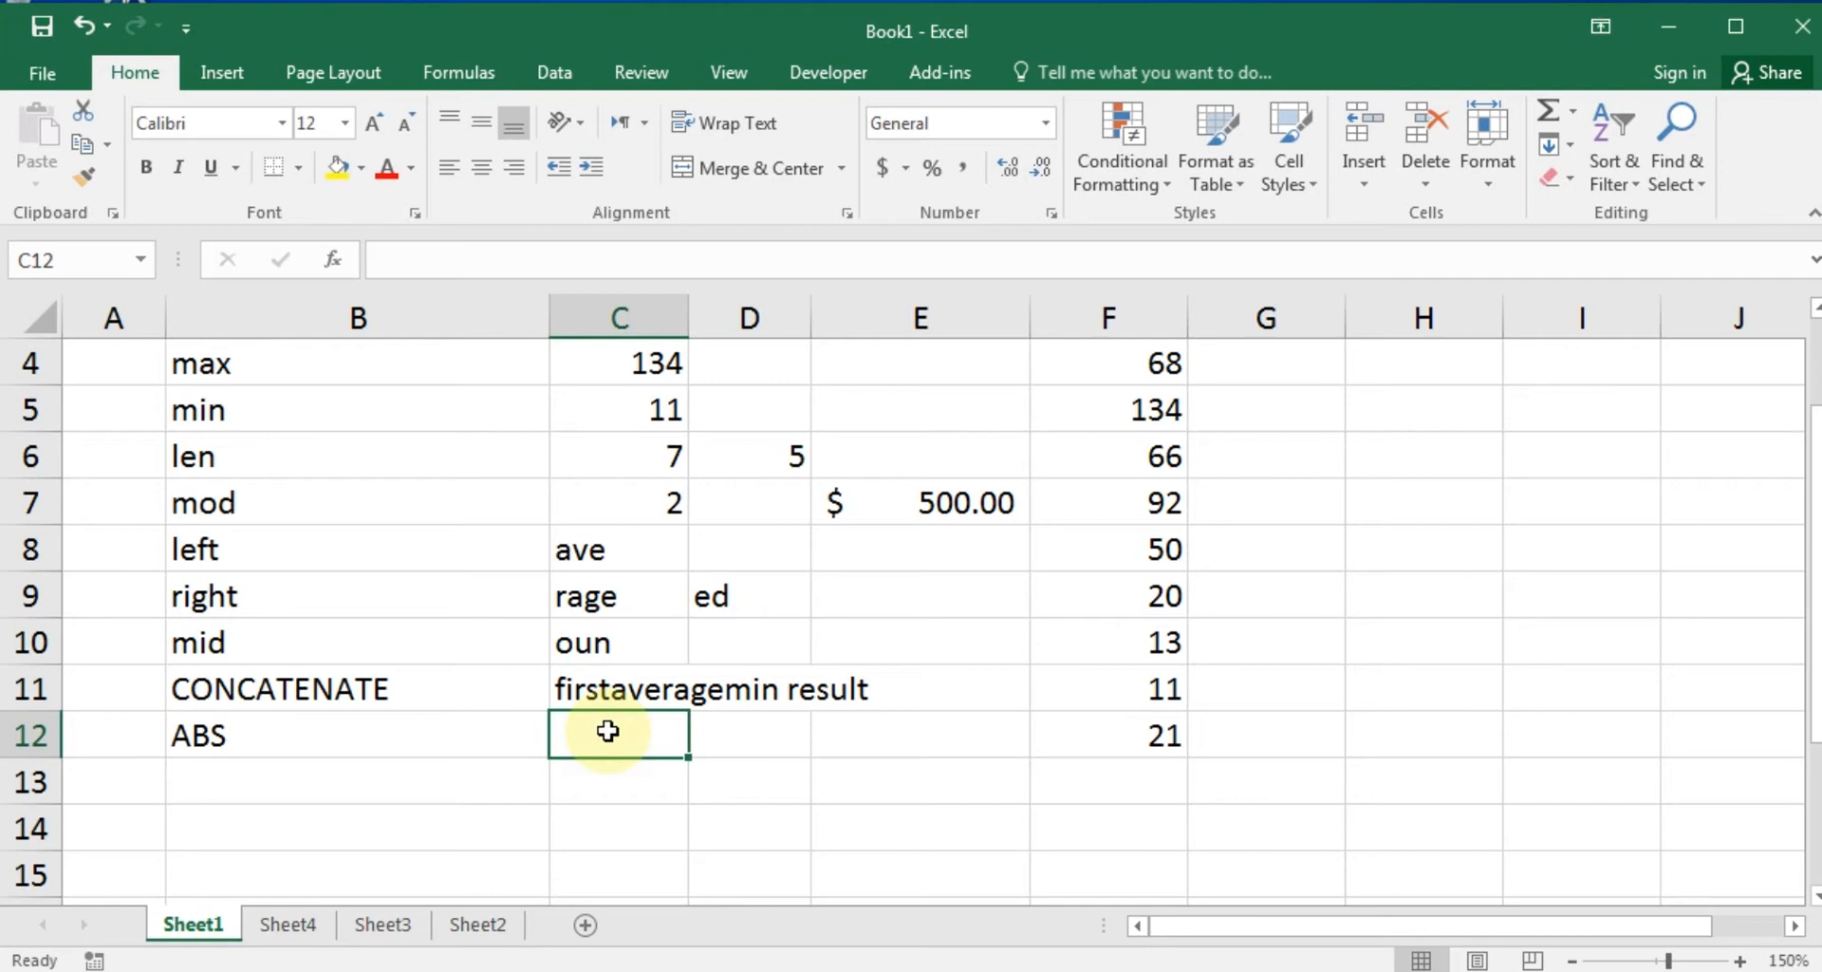
text(=)
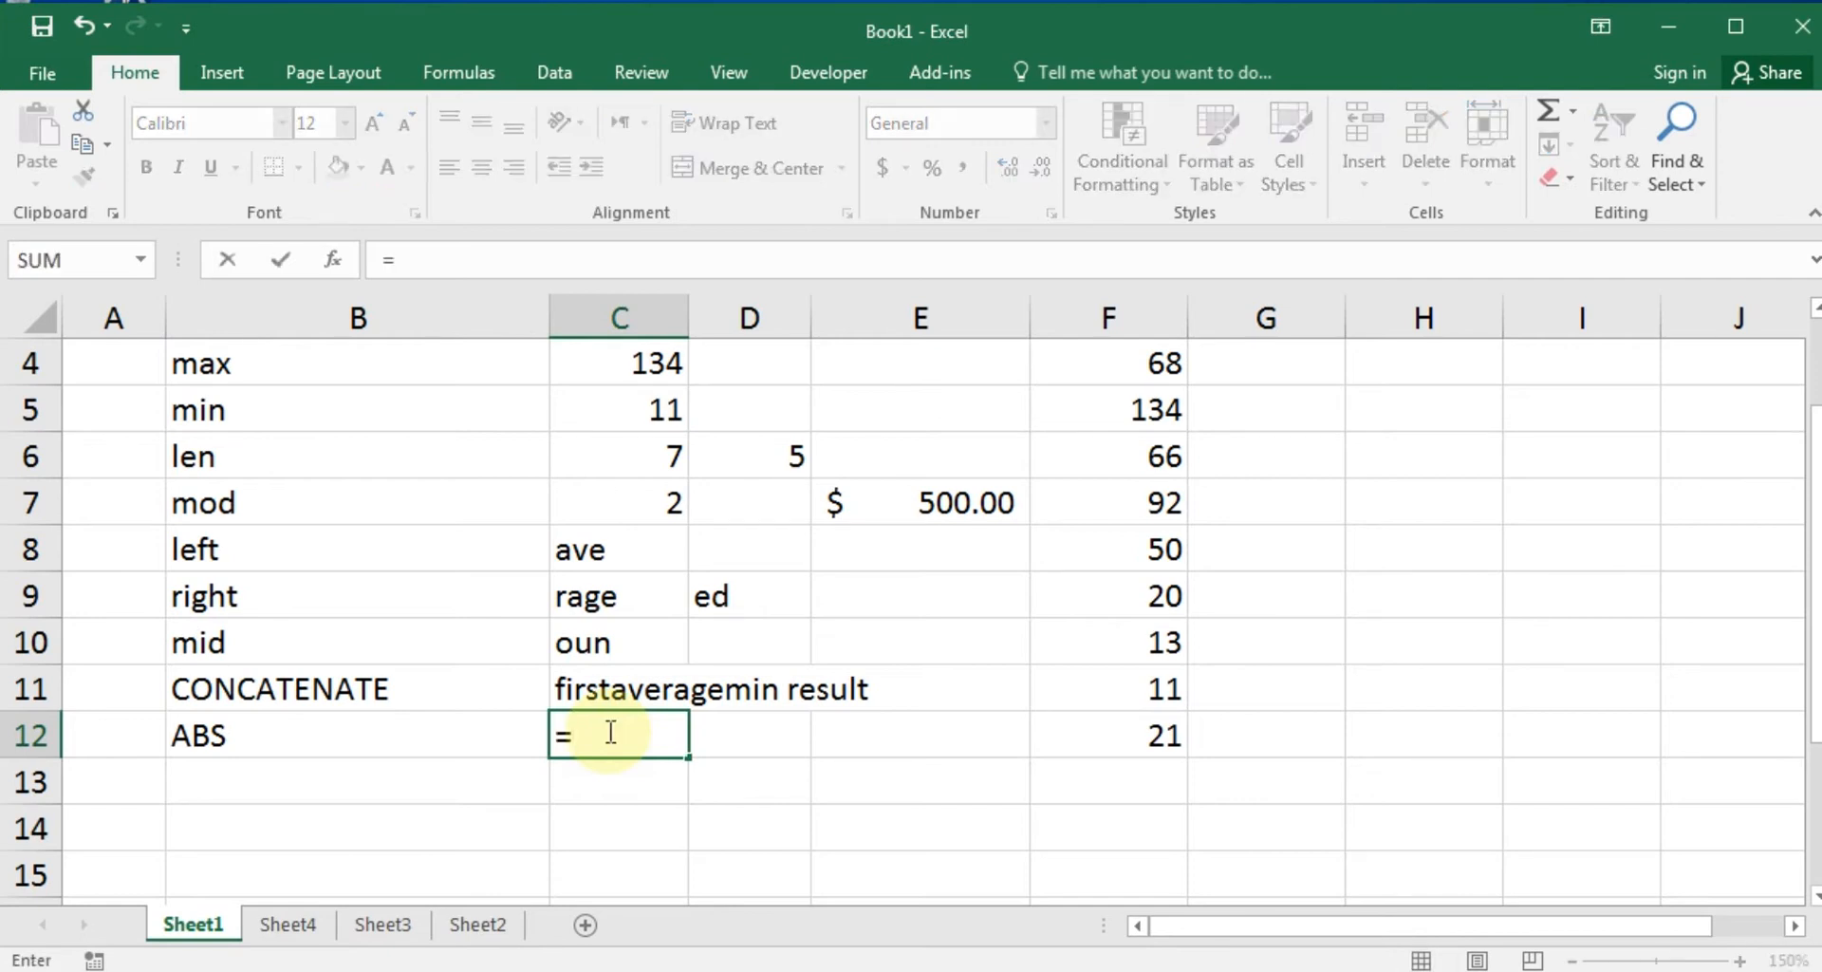
text(abs)
key(Tab)
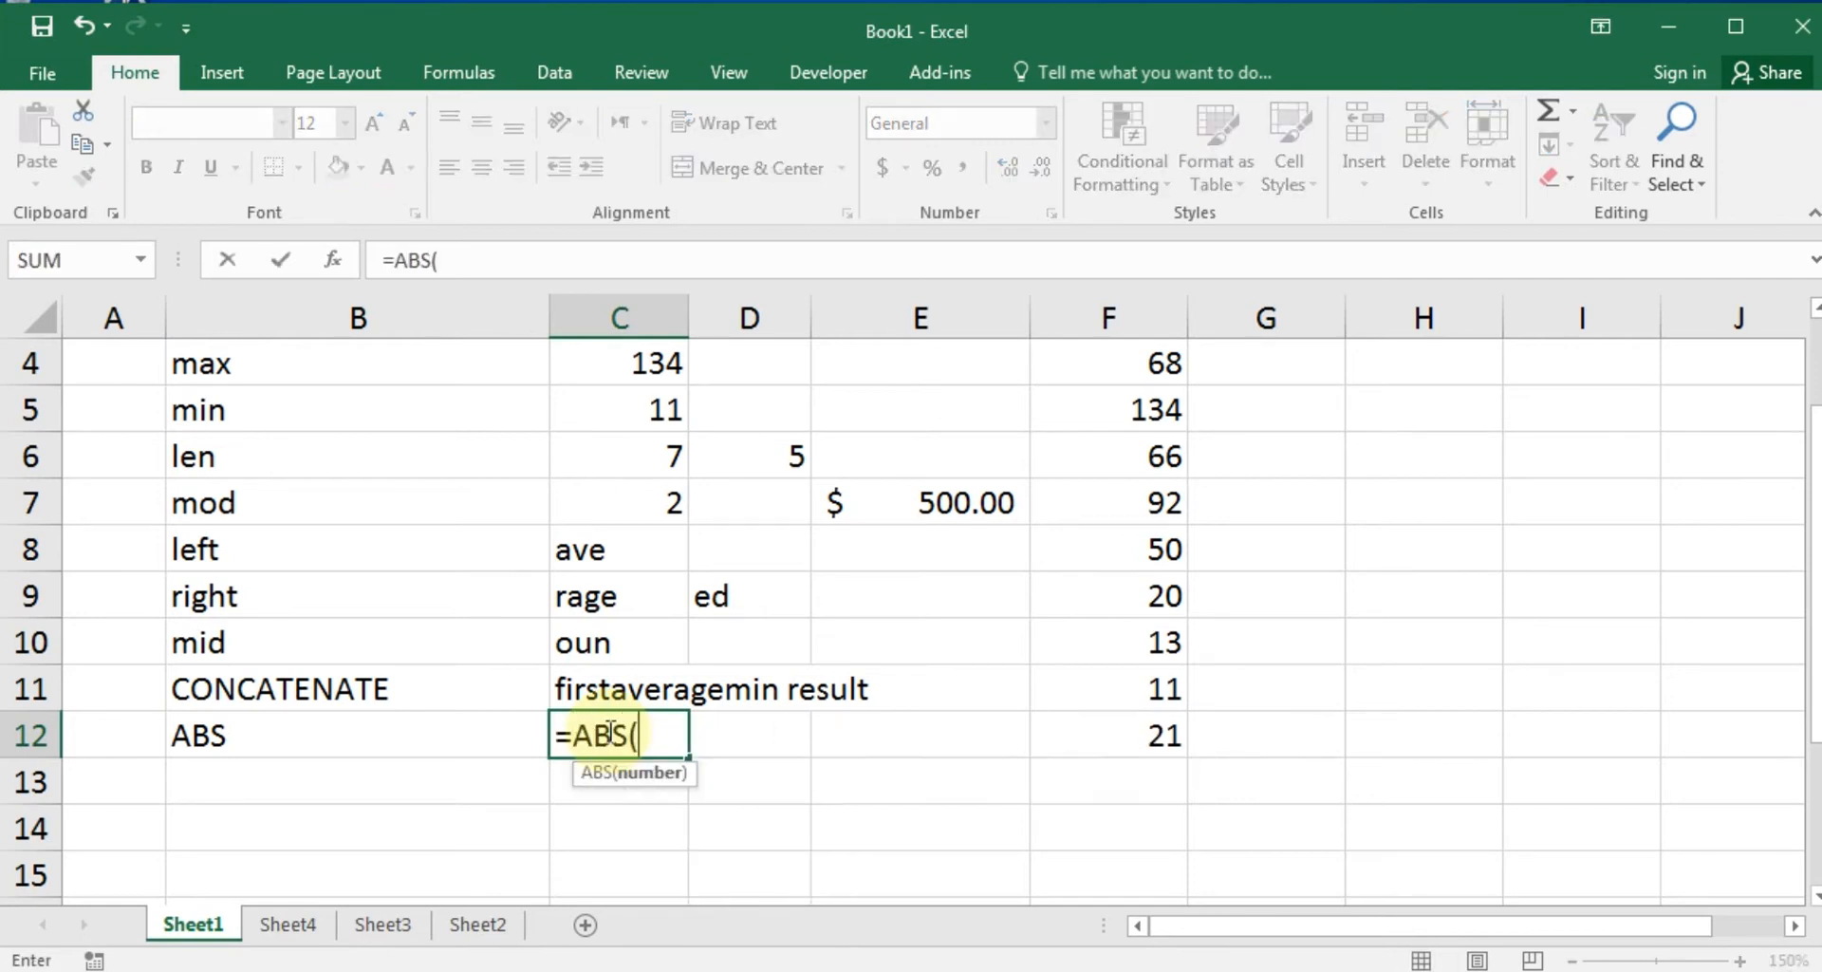
click(920, 497)
text())
key(ctrl+Return)
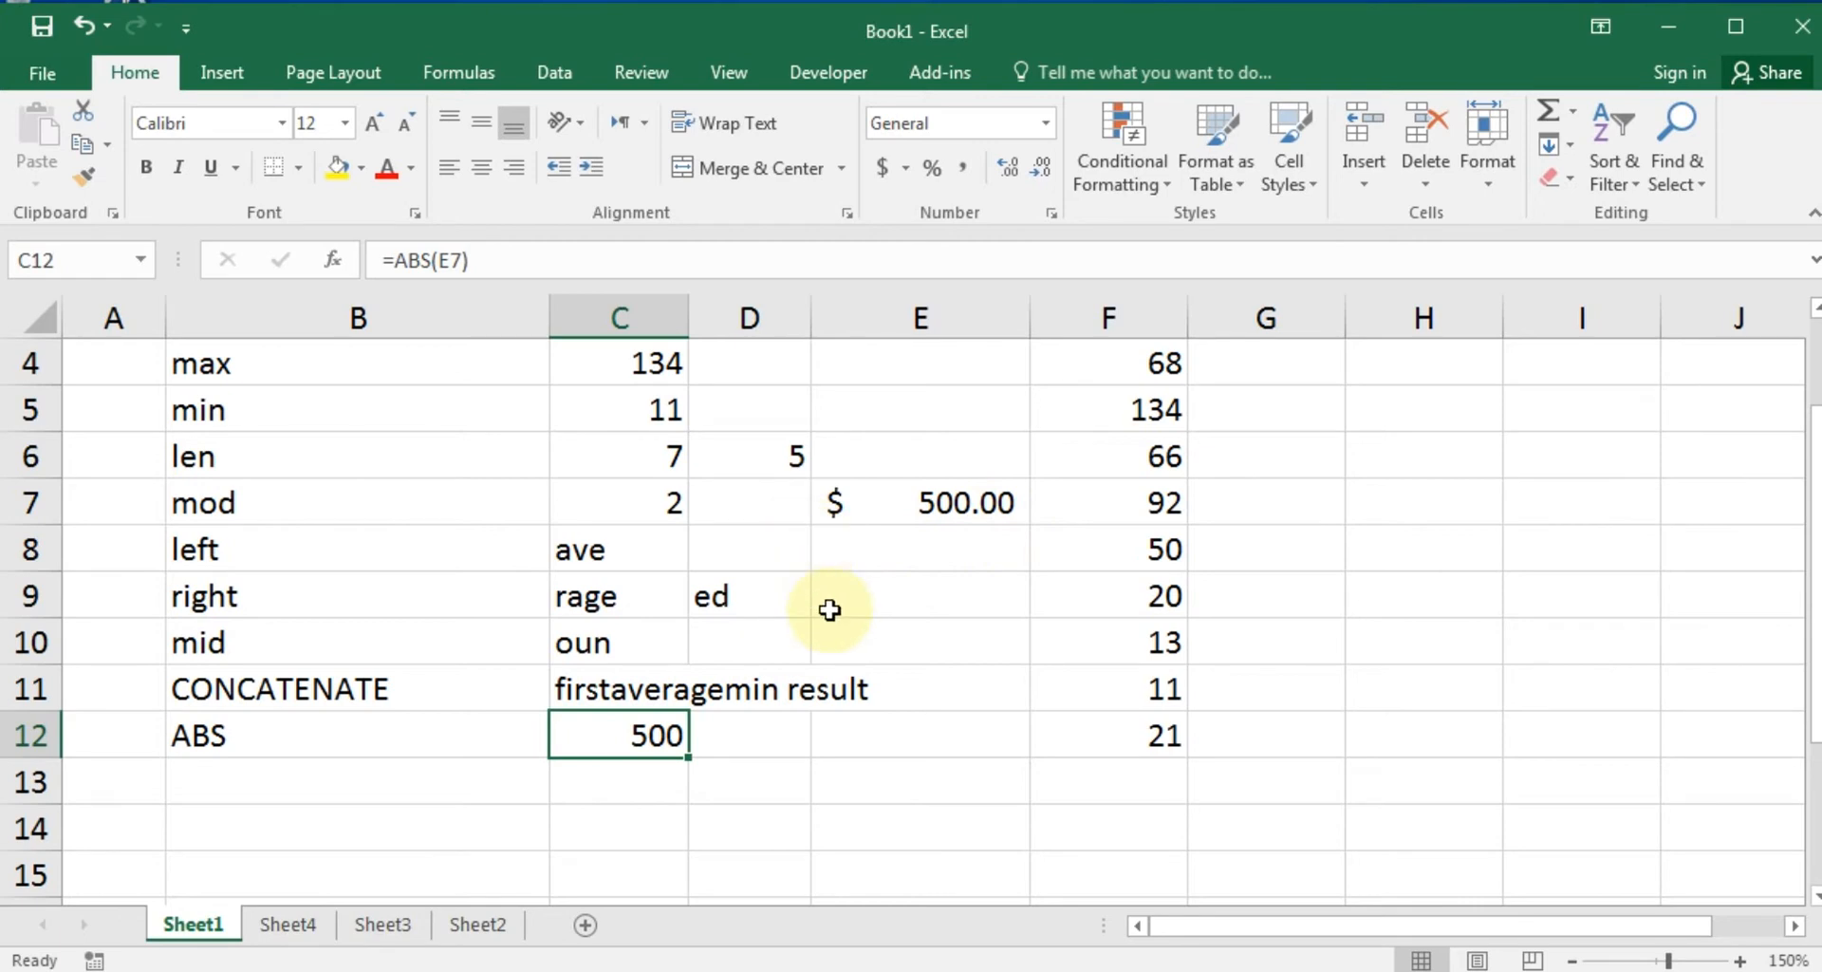
Review the function labels in B1:B12 together with their results in column C.
mouse_move(1815, 573)
mouse_down()
mouse_move(1815, 494)
mouse_move(1818, 545)
mouse_up()
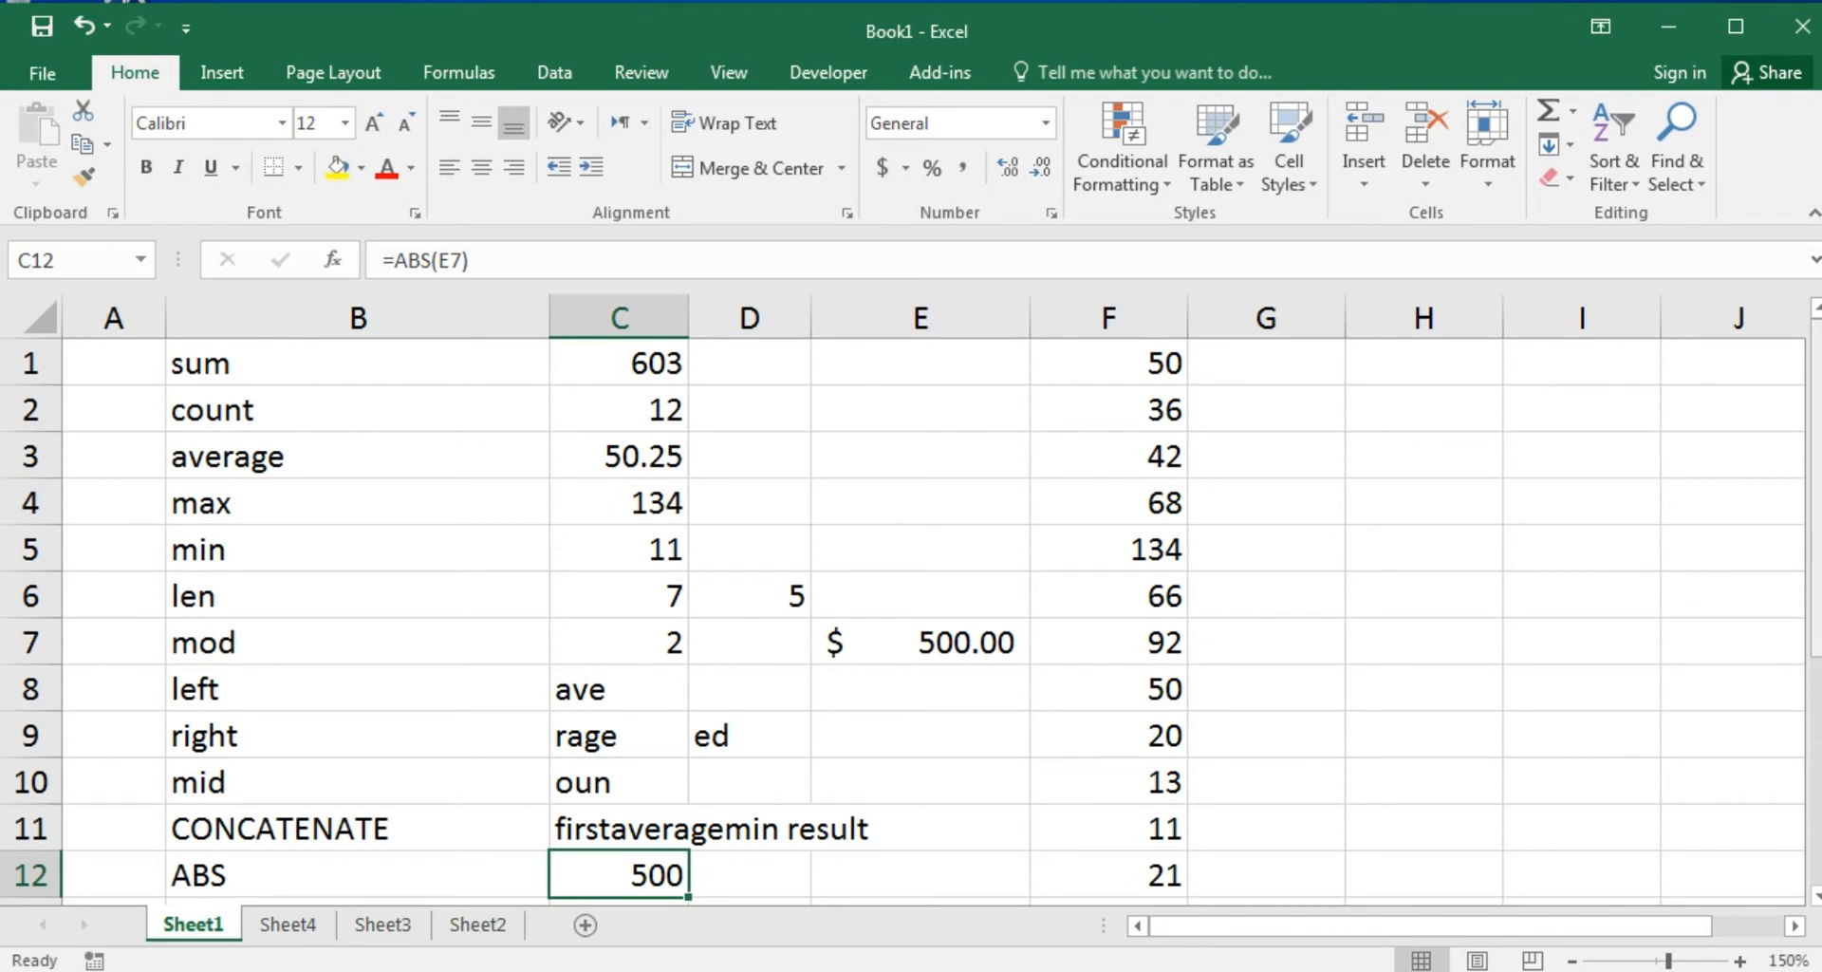
mouse_move(1817, 536)
mouse_down()
mouse_move(1817, 580)
mouse_move(1818, 553)
mouse_up()
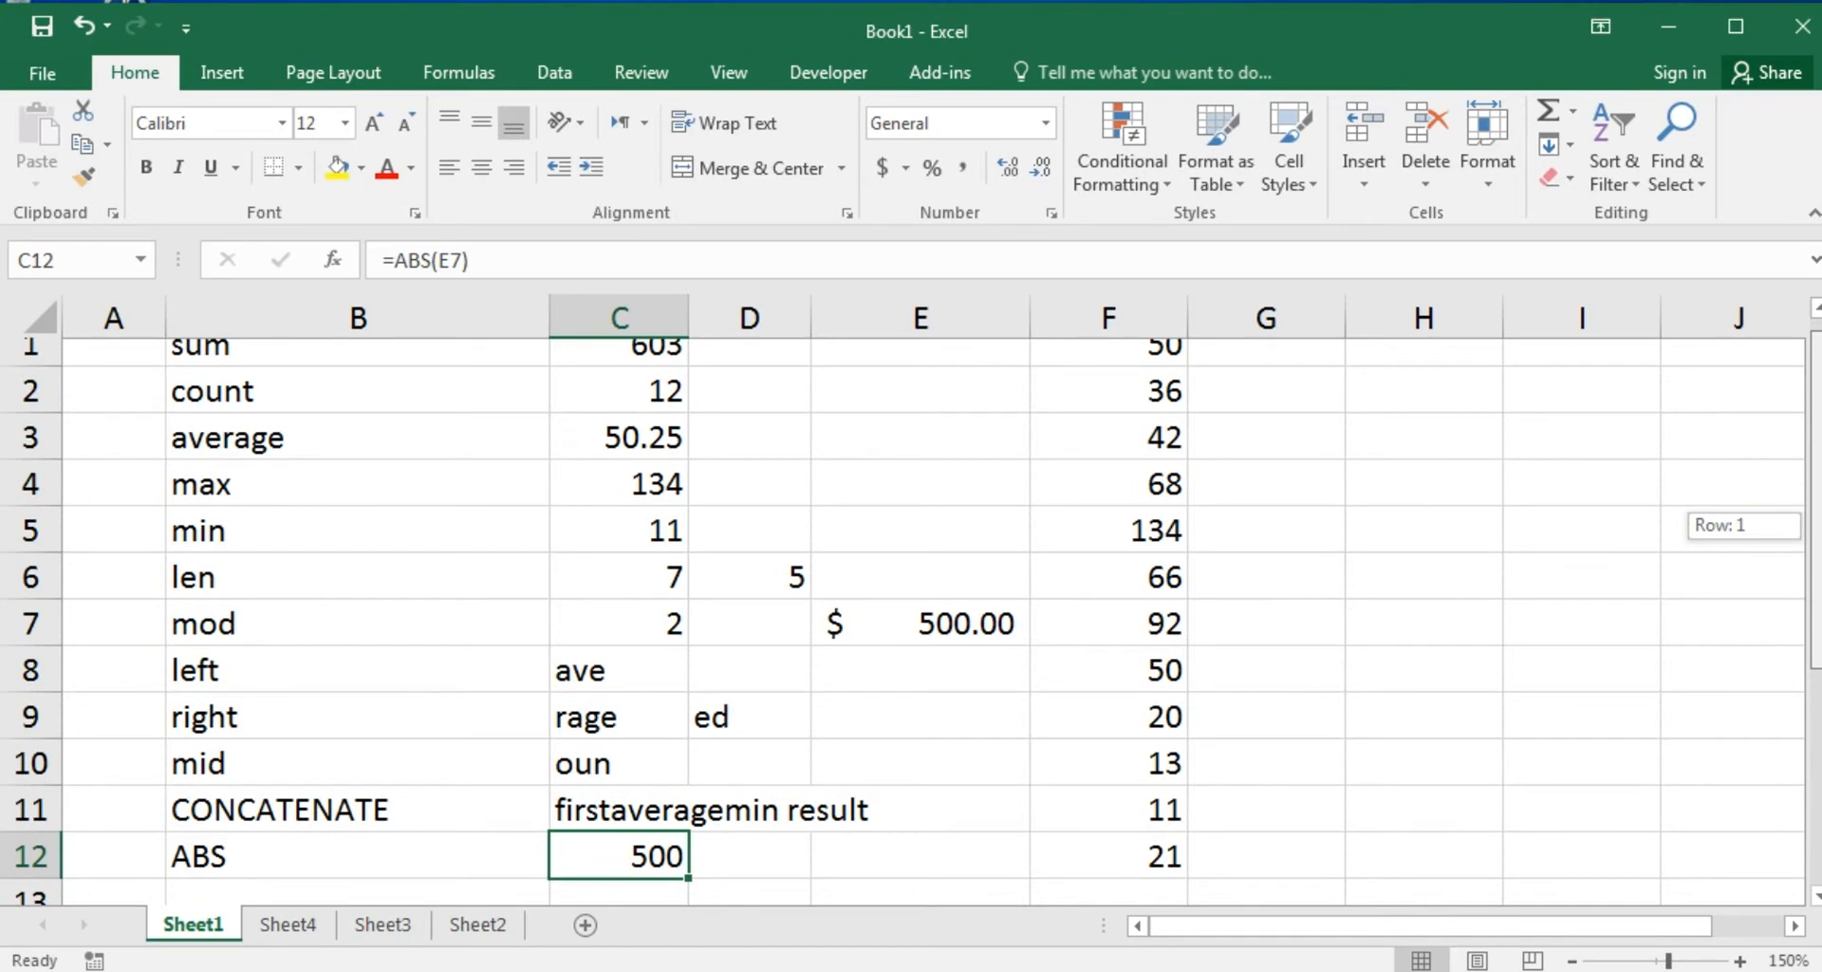
drag(1818, 553, 1818, 546)
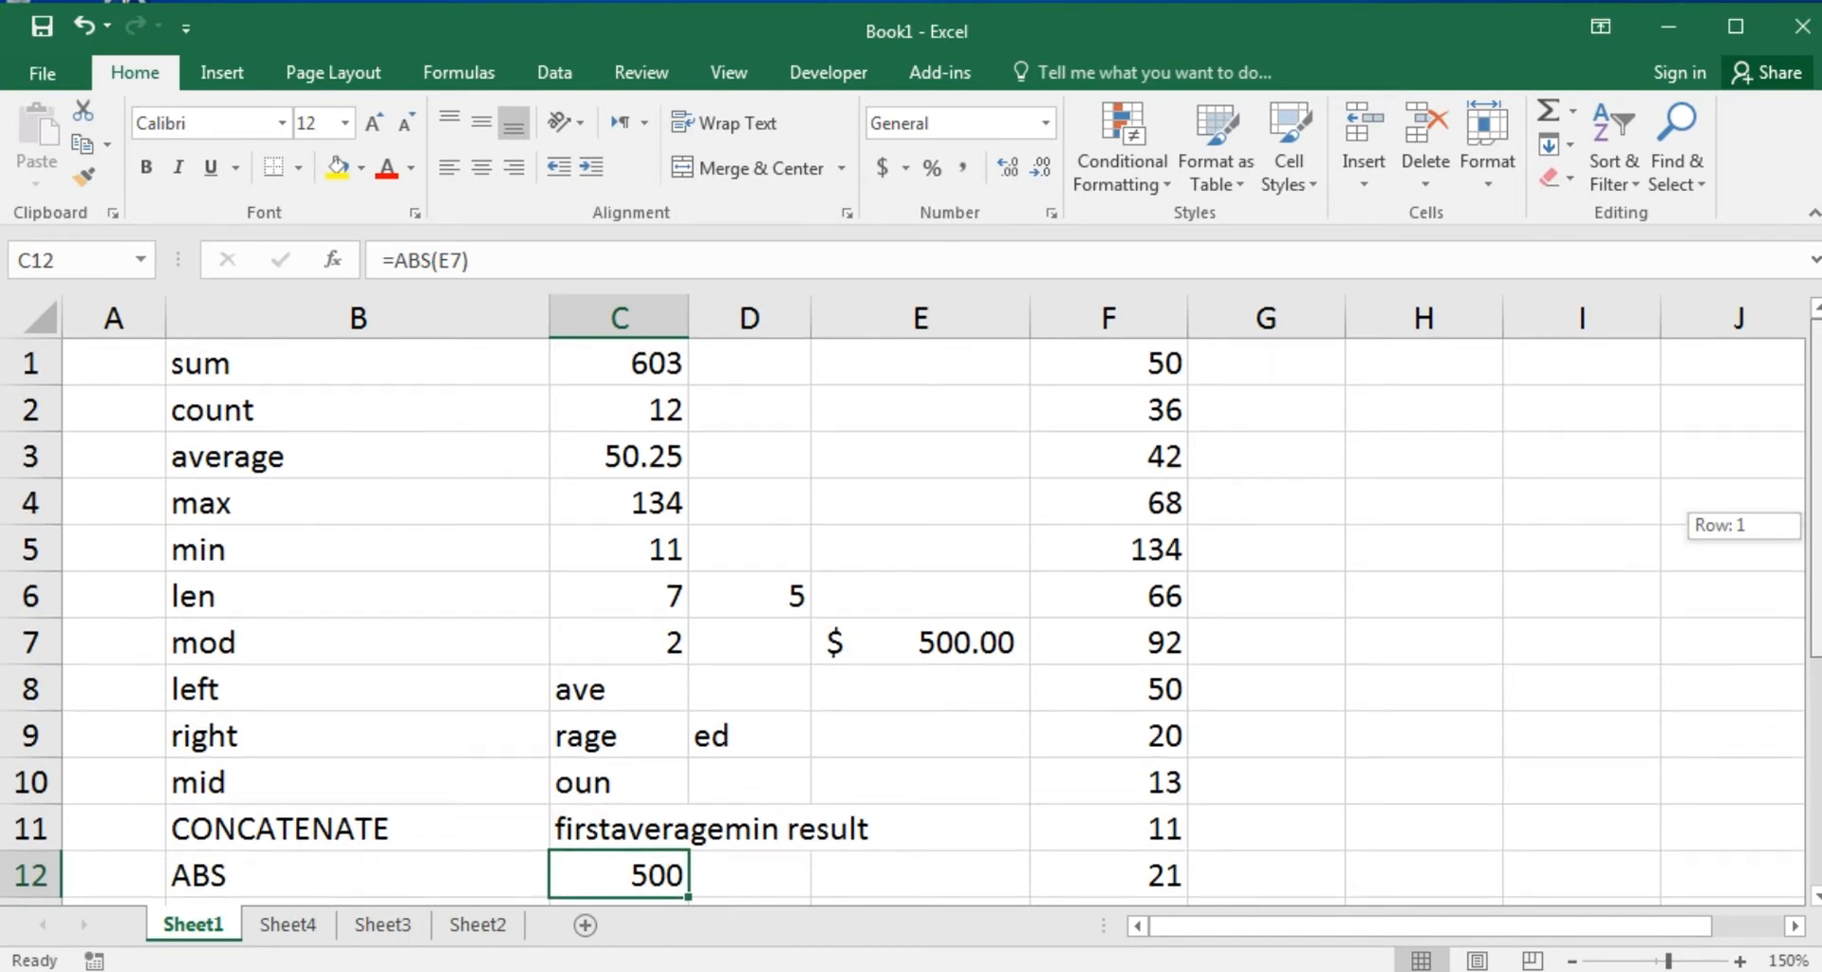
click(818, 435)
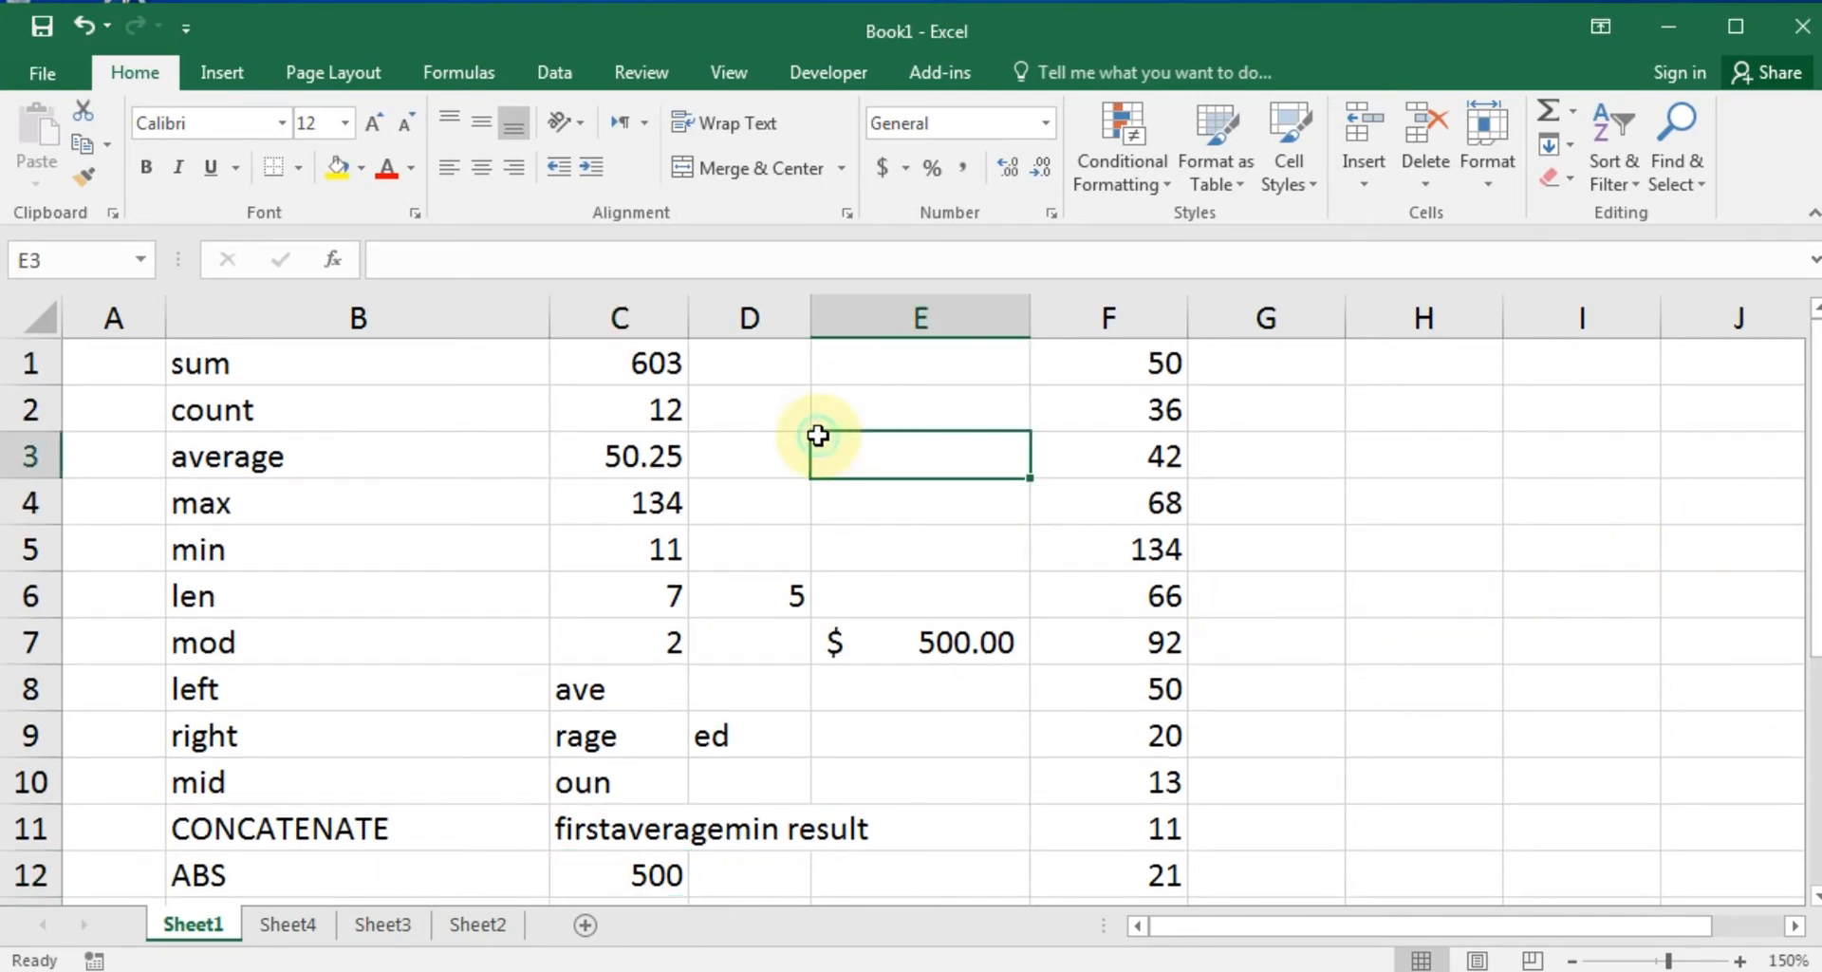
drag(197, 361, 304, 862)
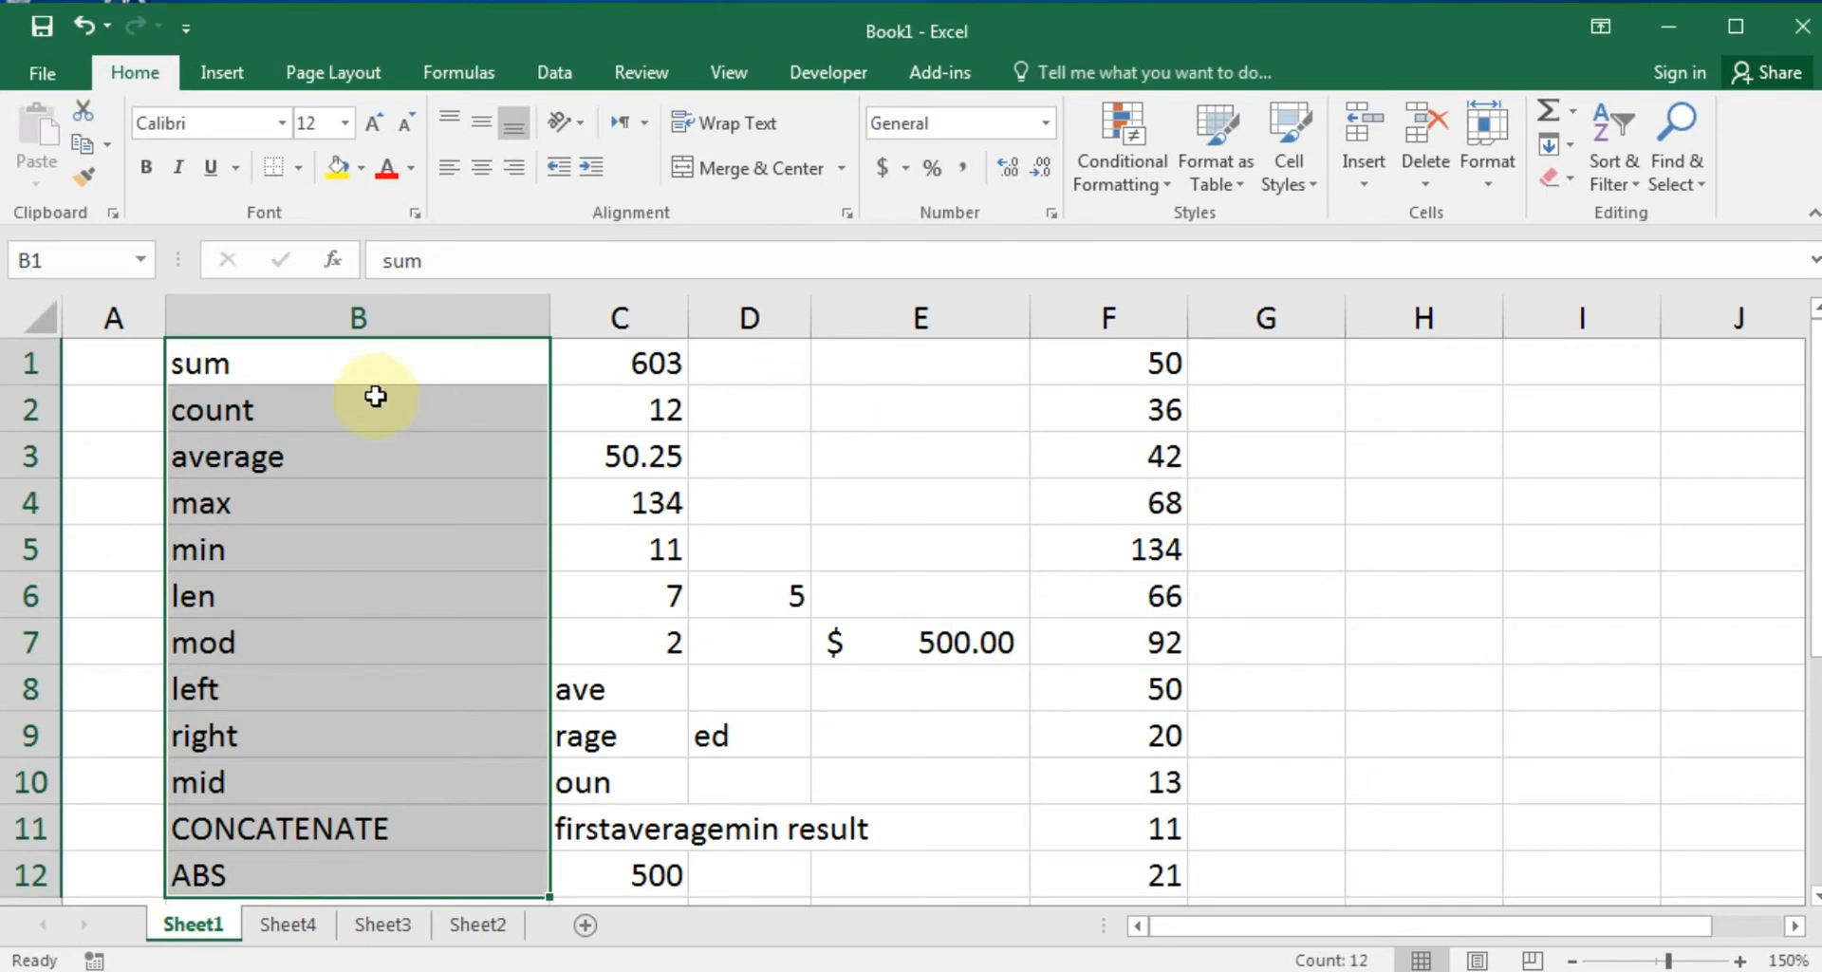
click(365, 362)
drag(365, 362, 606, 374)
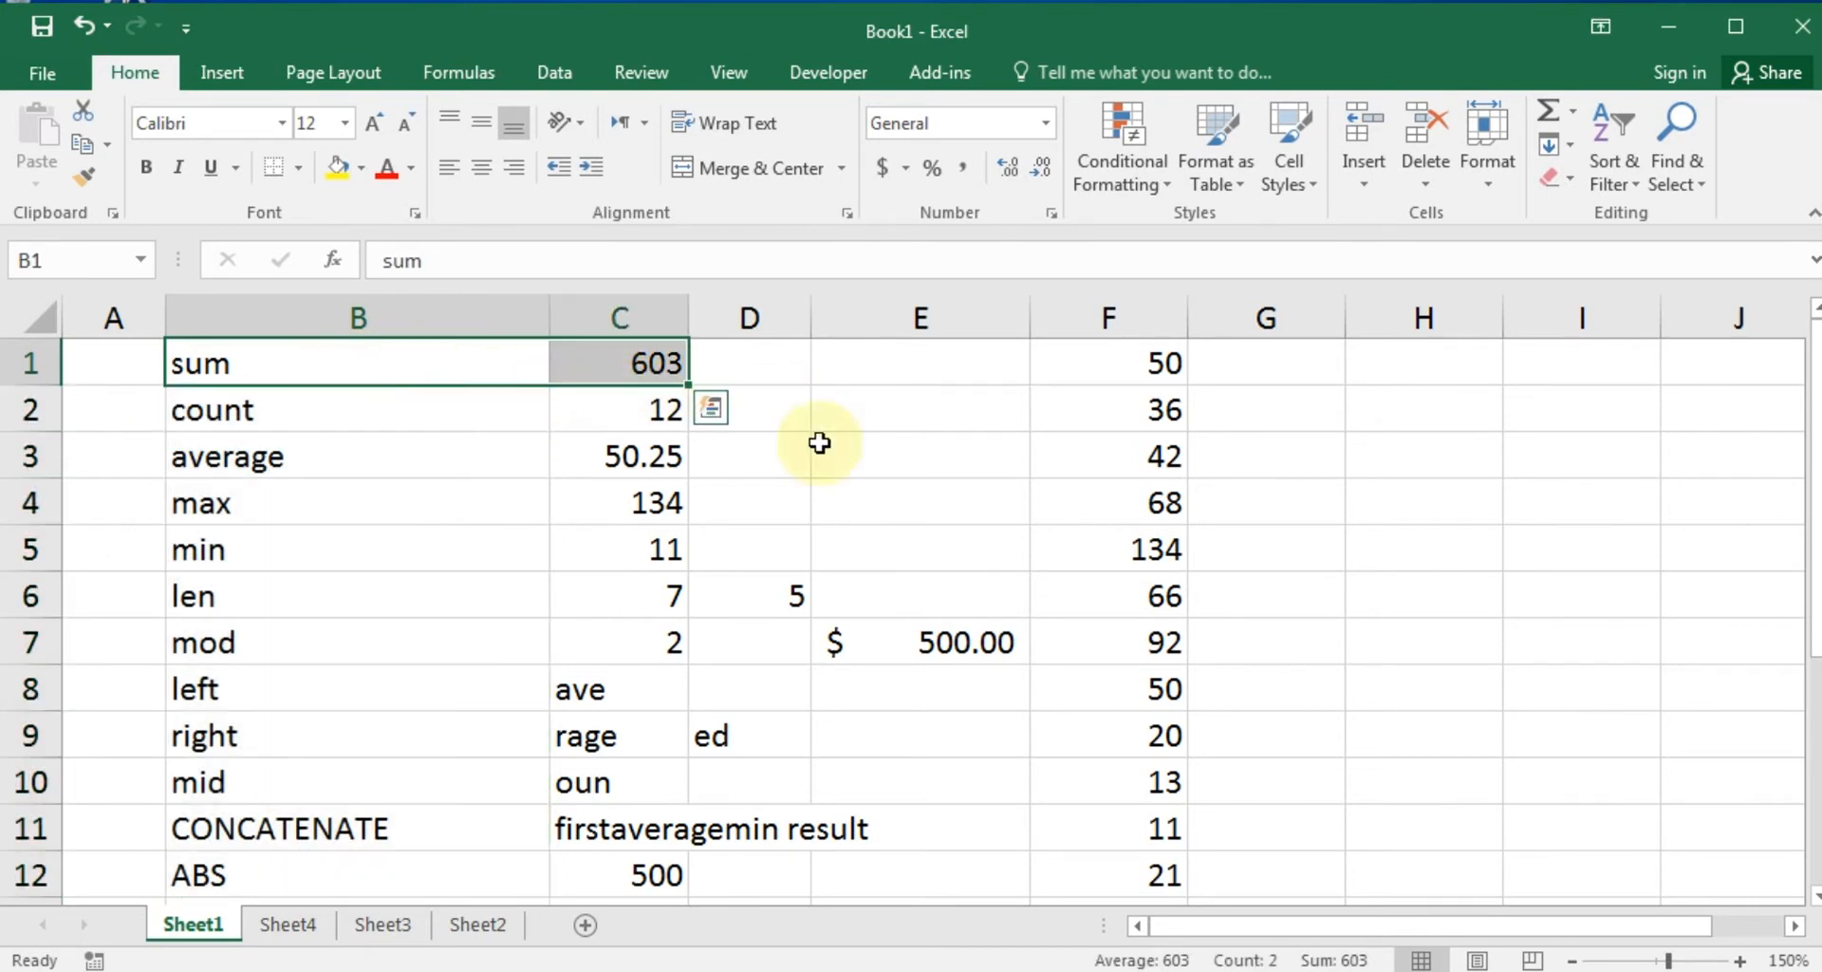
drag(460, 409, 578, 418)
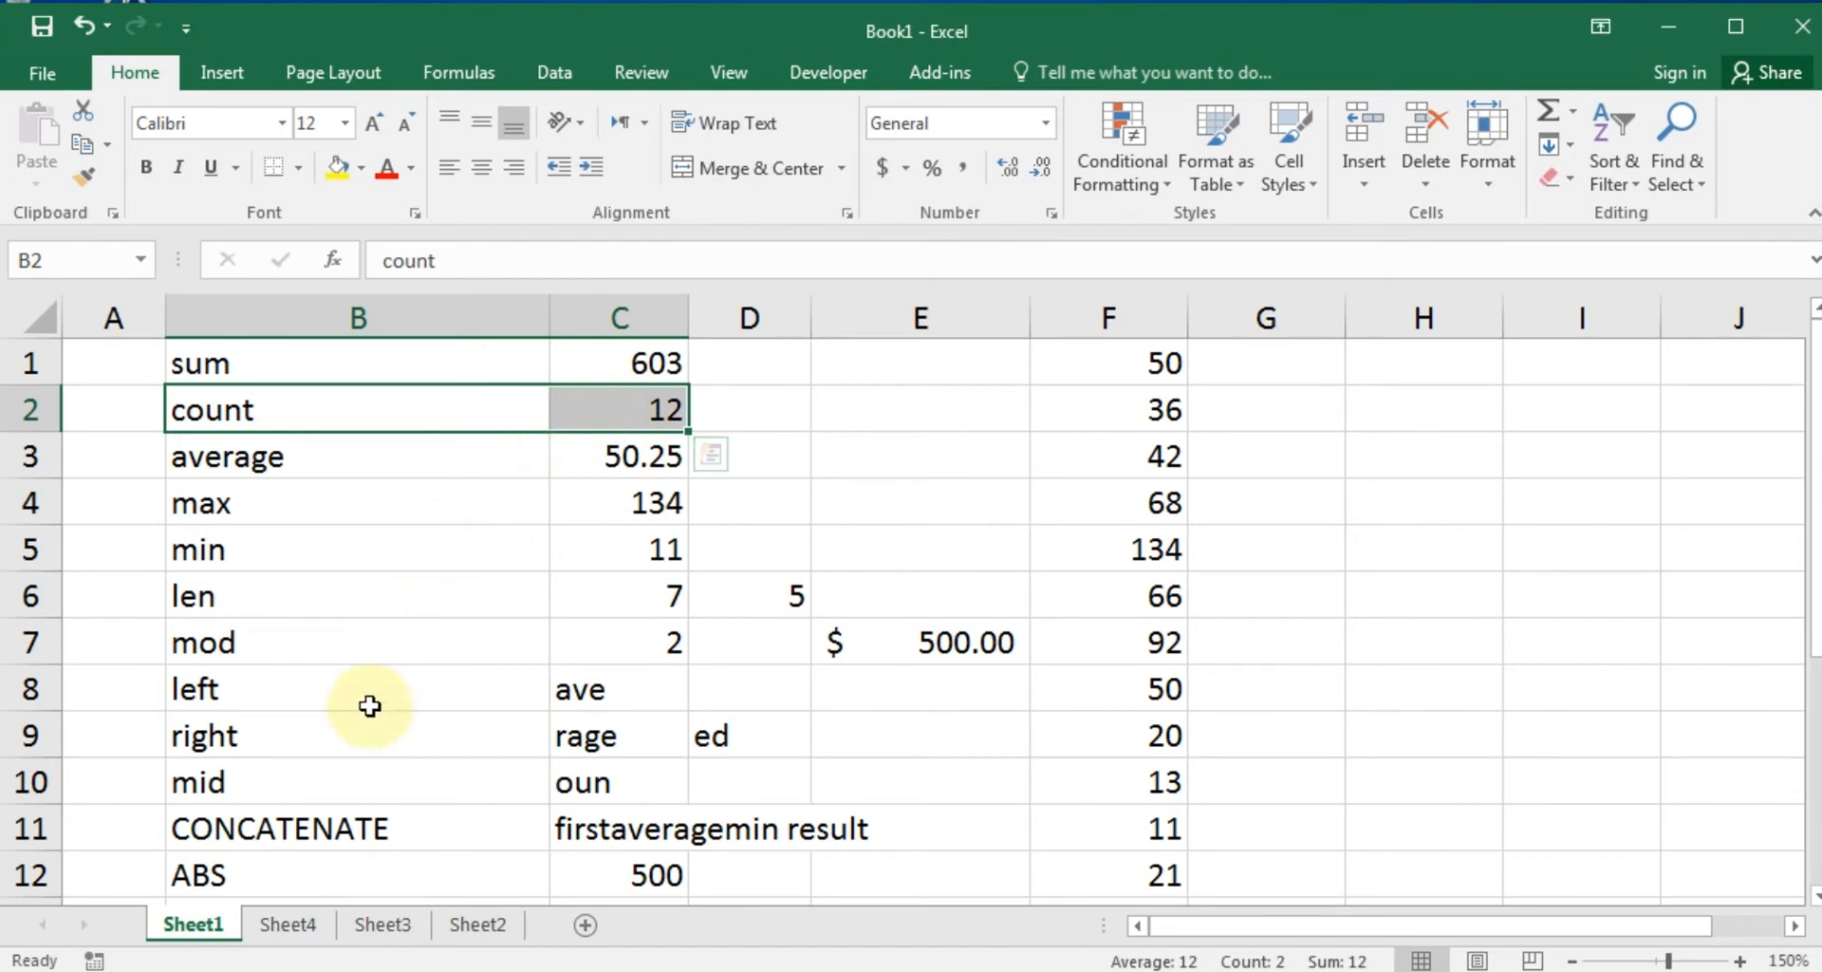
click(281, 726)
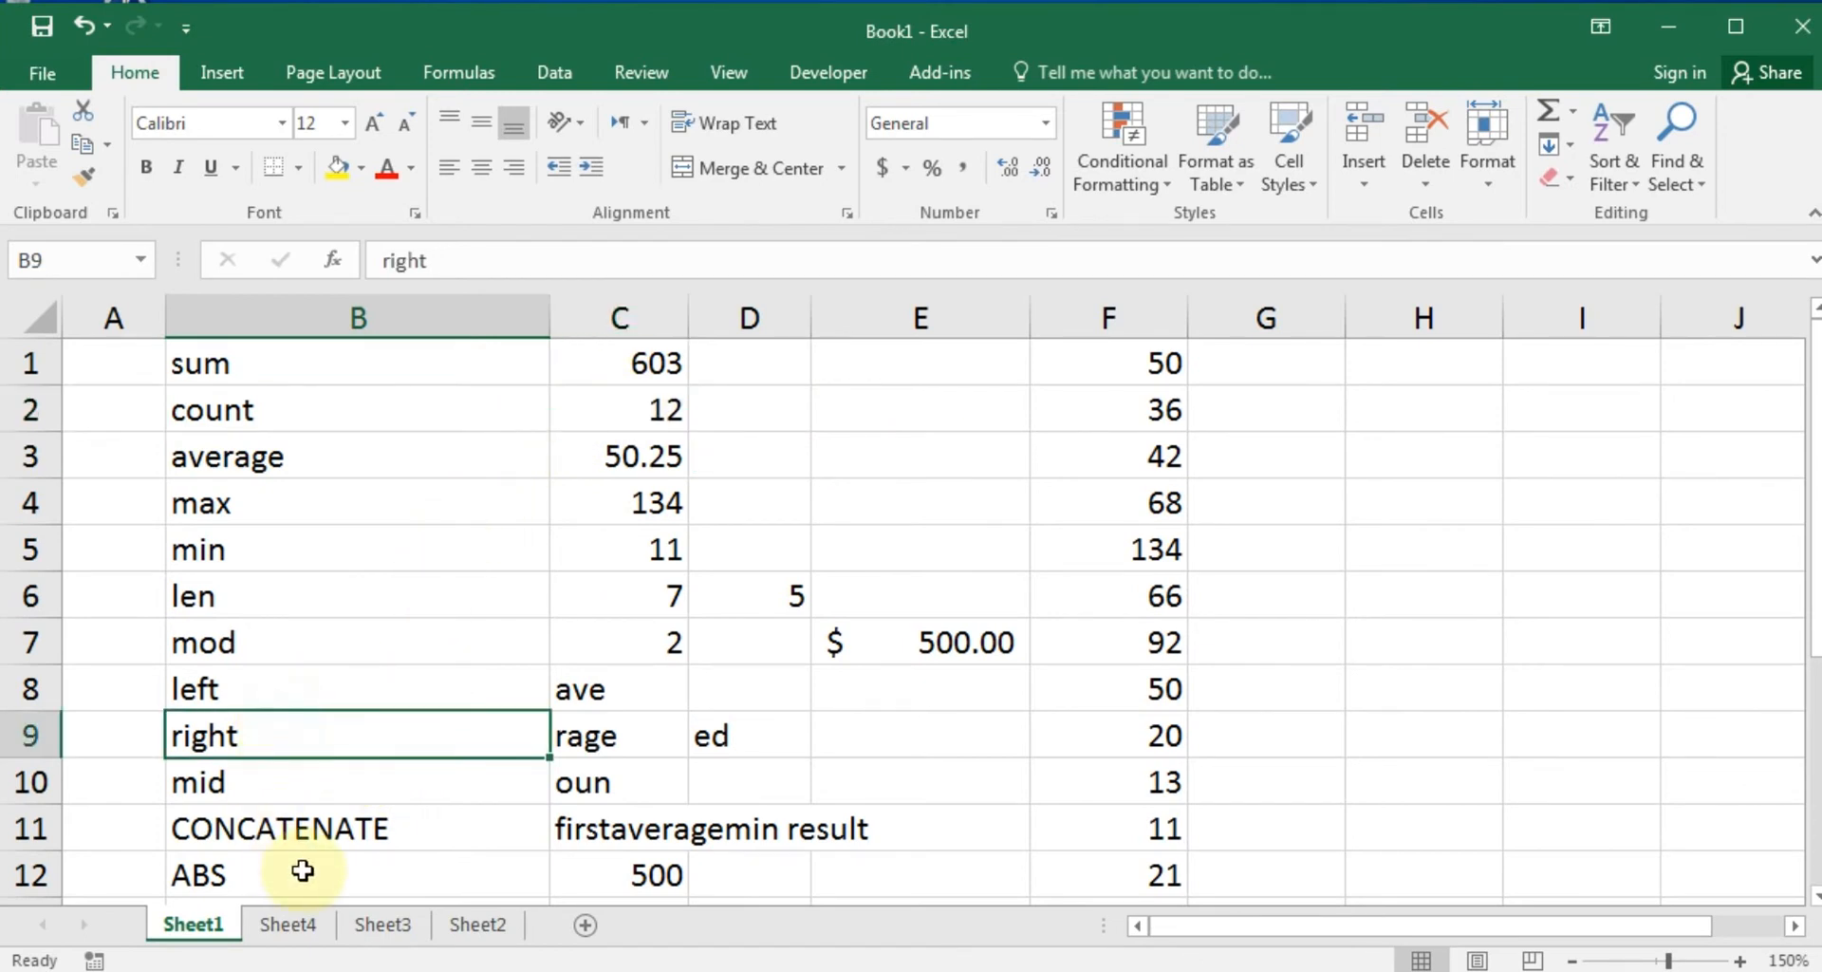
click(314, 830)
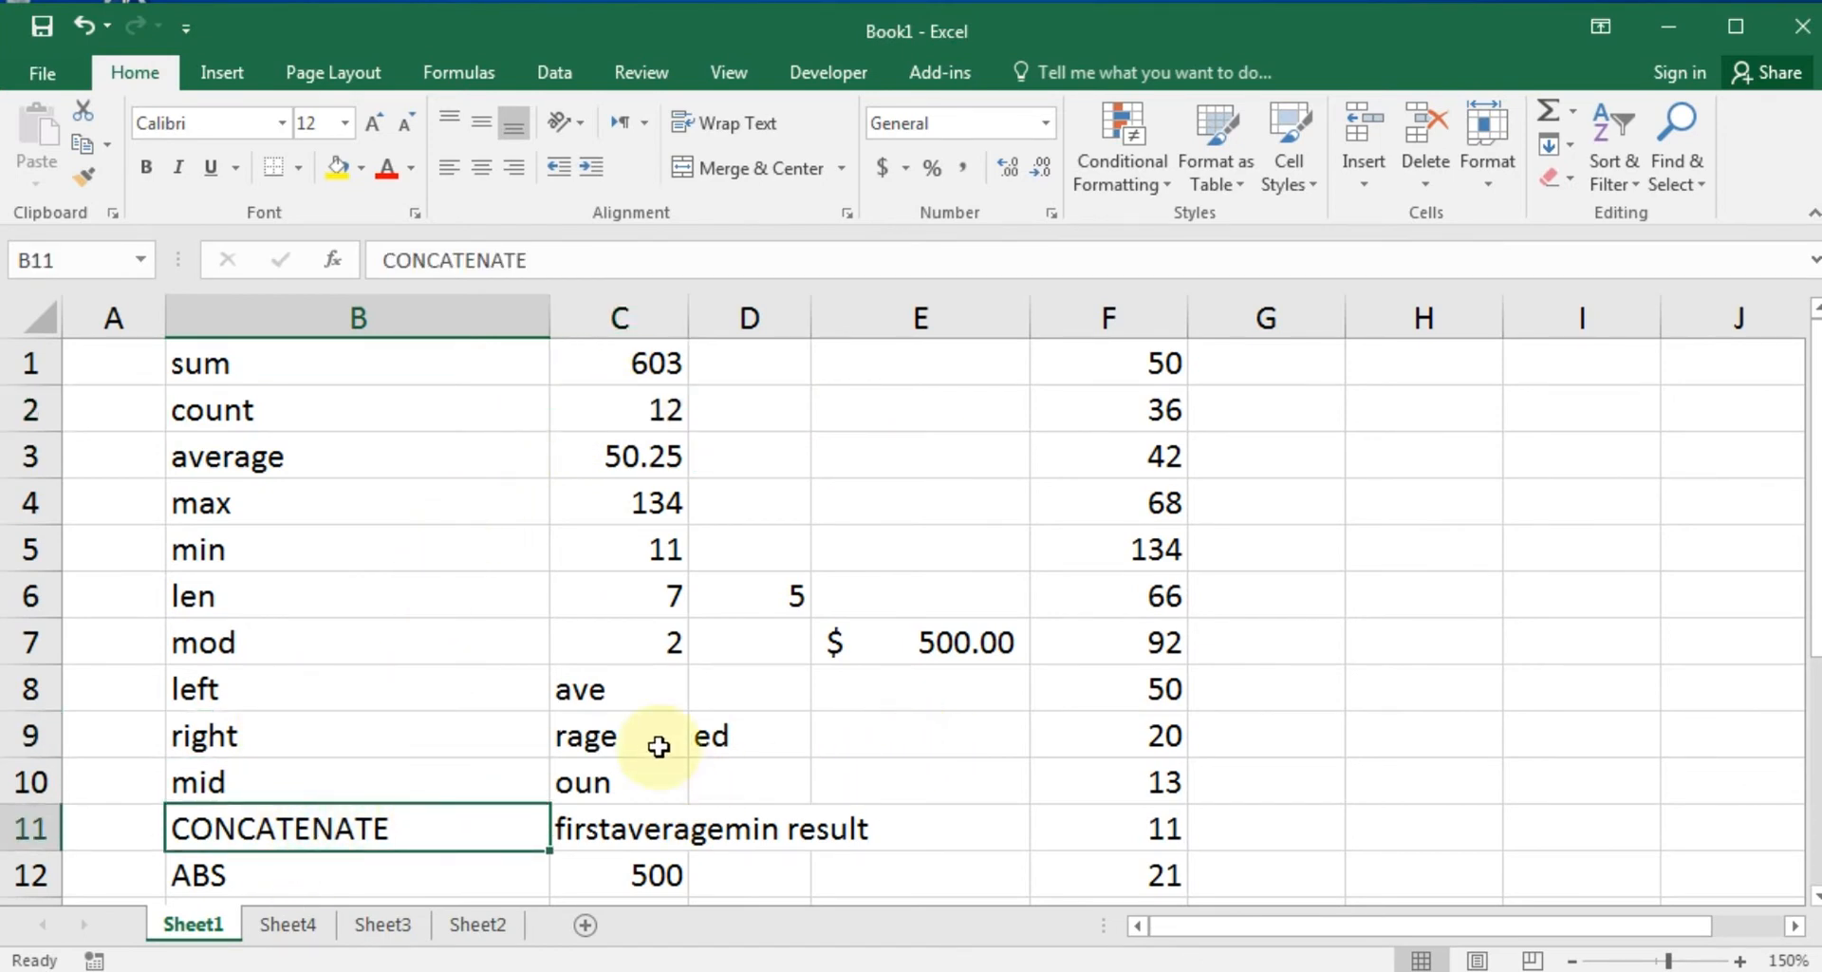
Look at Sheet4 briefly and switch to Sheet3 with the list of phone numbers.
click(281, 920)
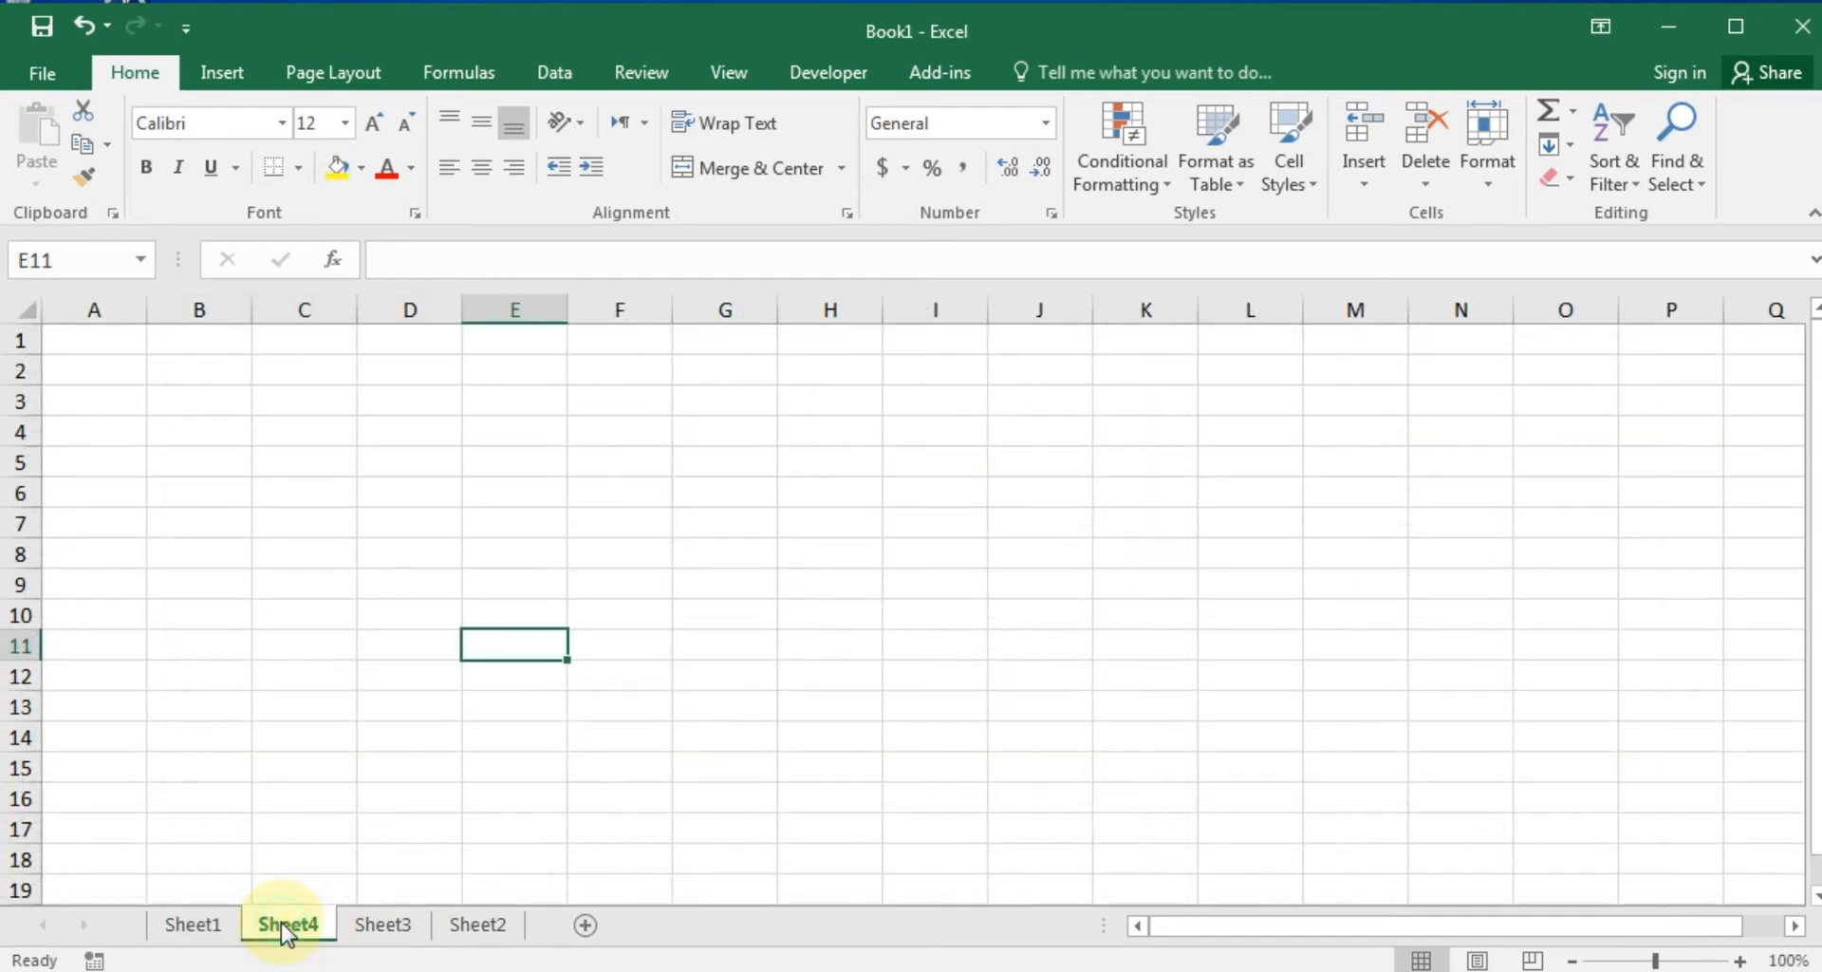
scroll(484, 610, down, 1)
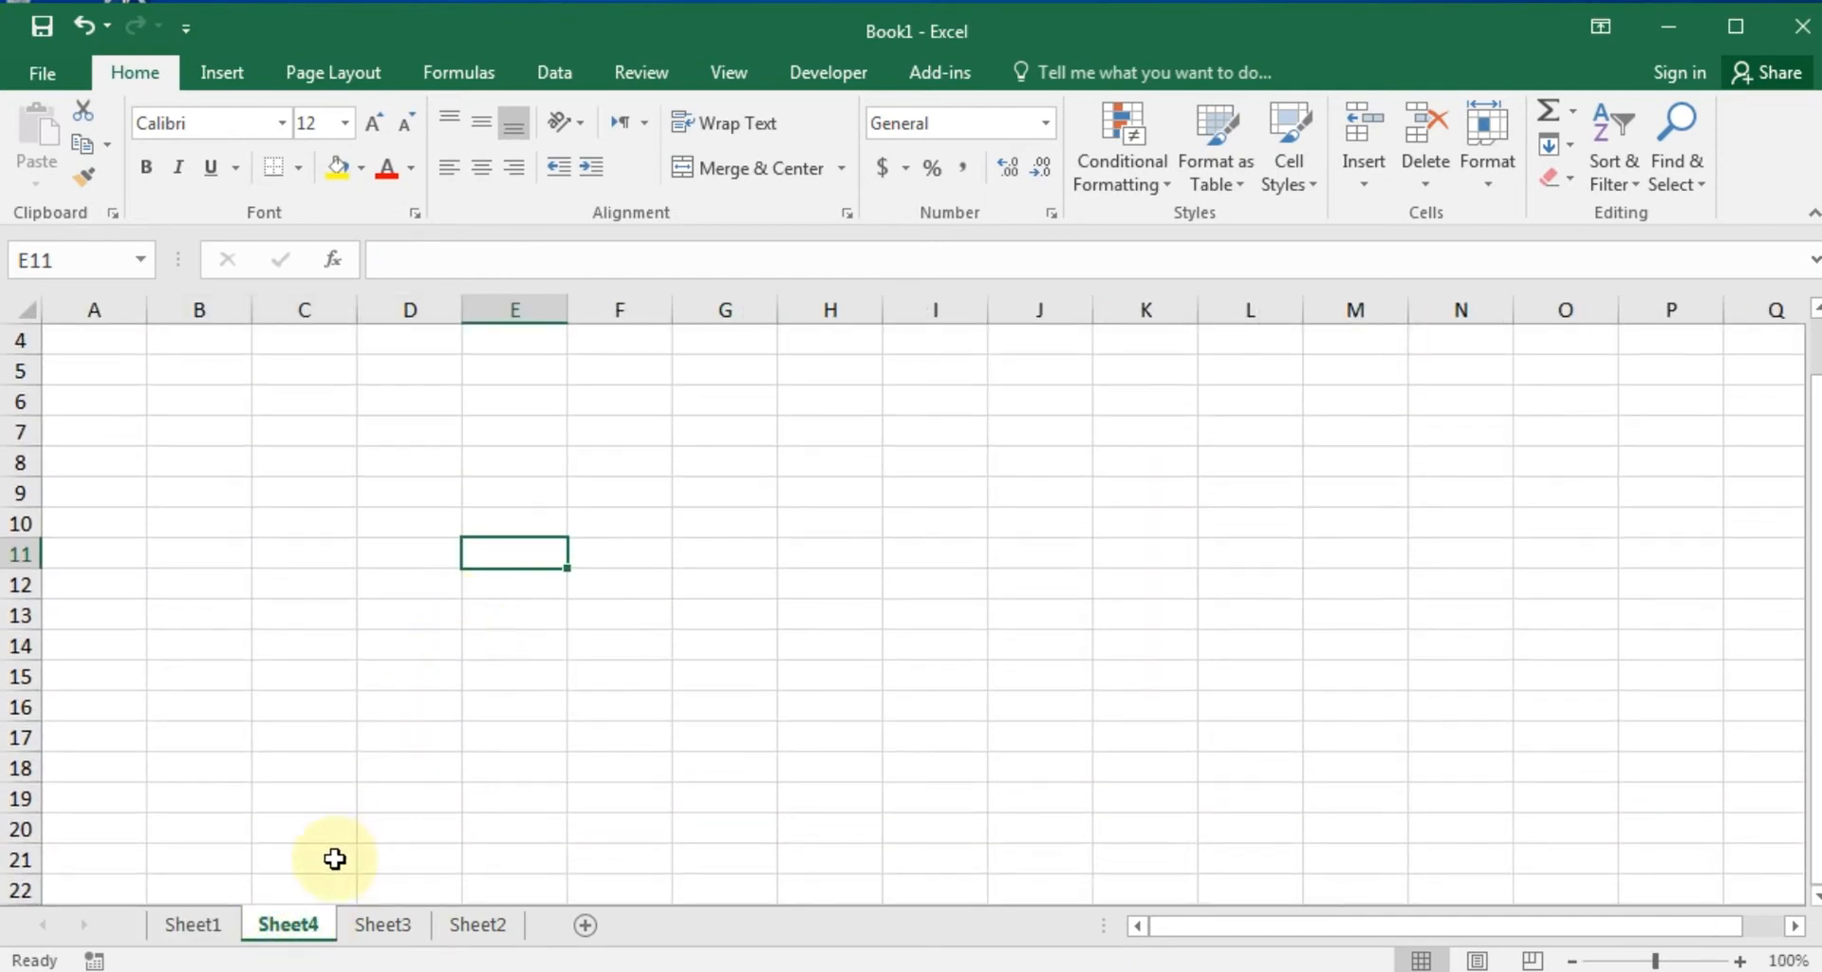
click(380, 925)
click(690, 579)
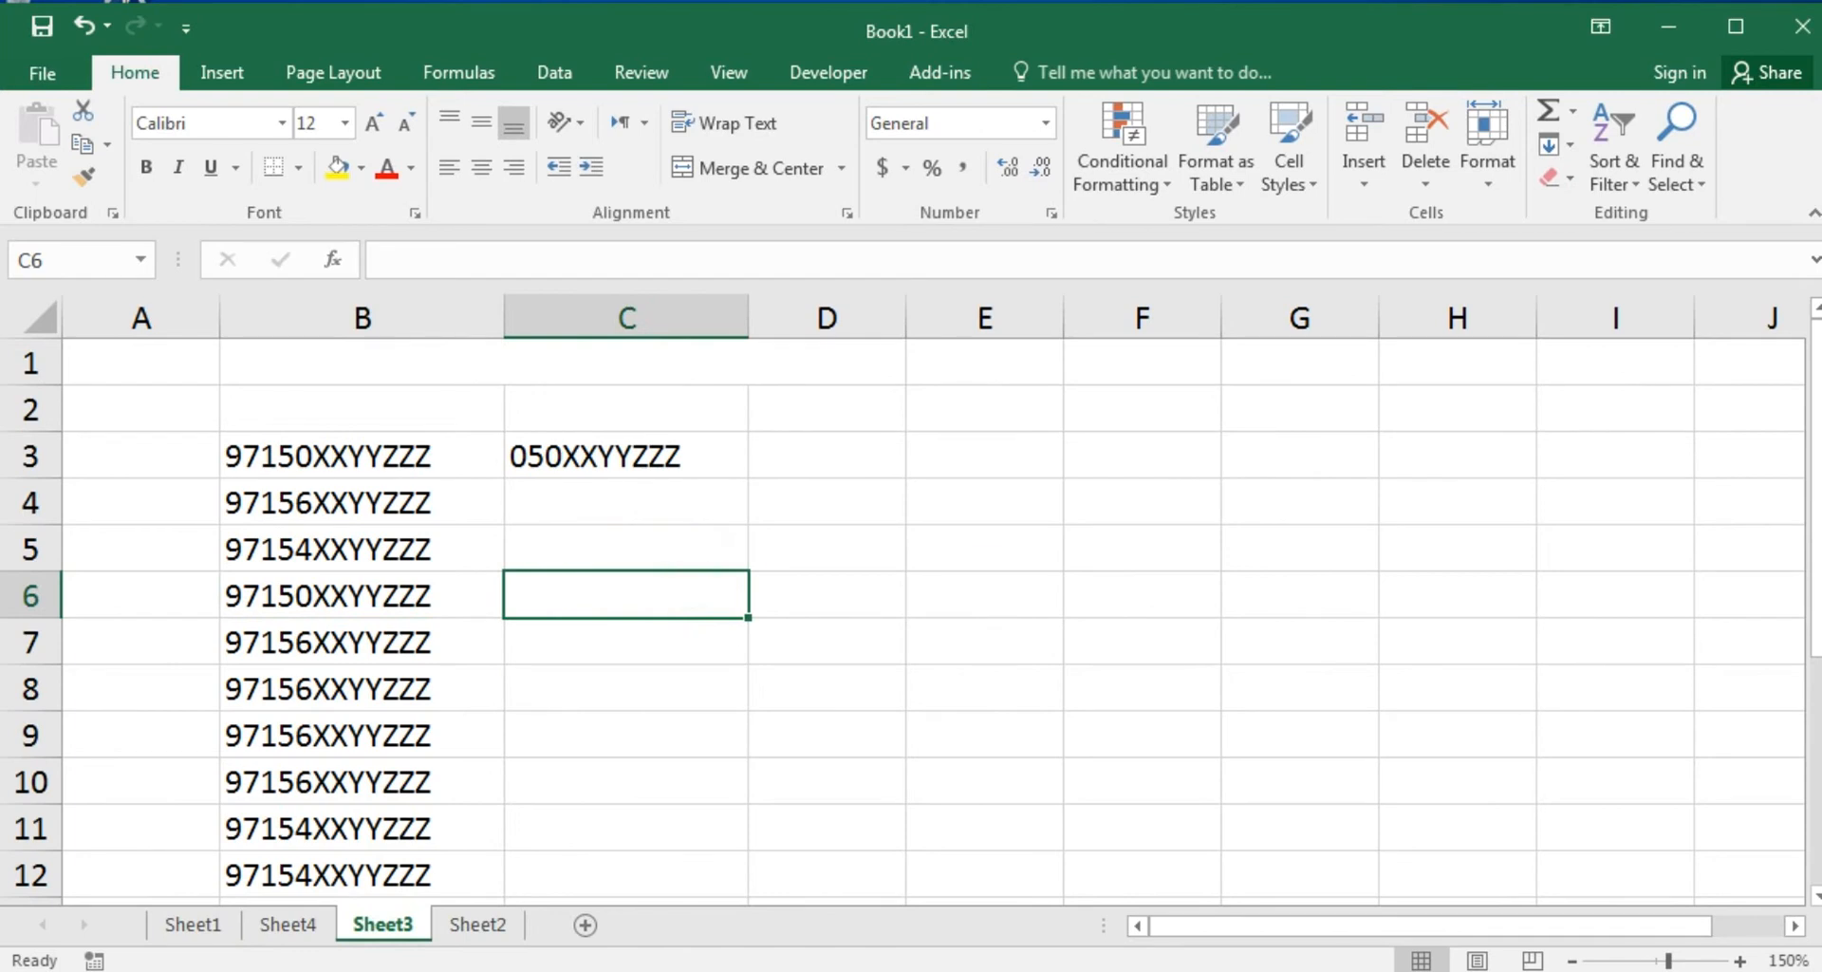
Examine the phone numbers in B3:B13 on Sheet3 and compare their format with the sample in C3.
mouse_move(1813, 474)
mouse_down()
mouse_move(1817, 503)
mouse_move(1817, 486)
mouse_up()
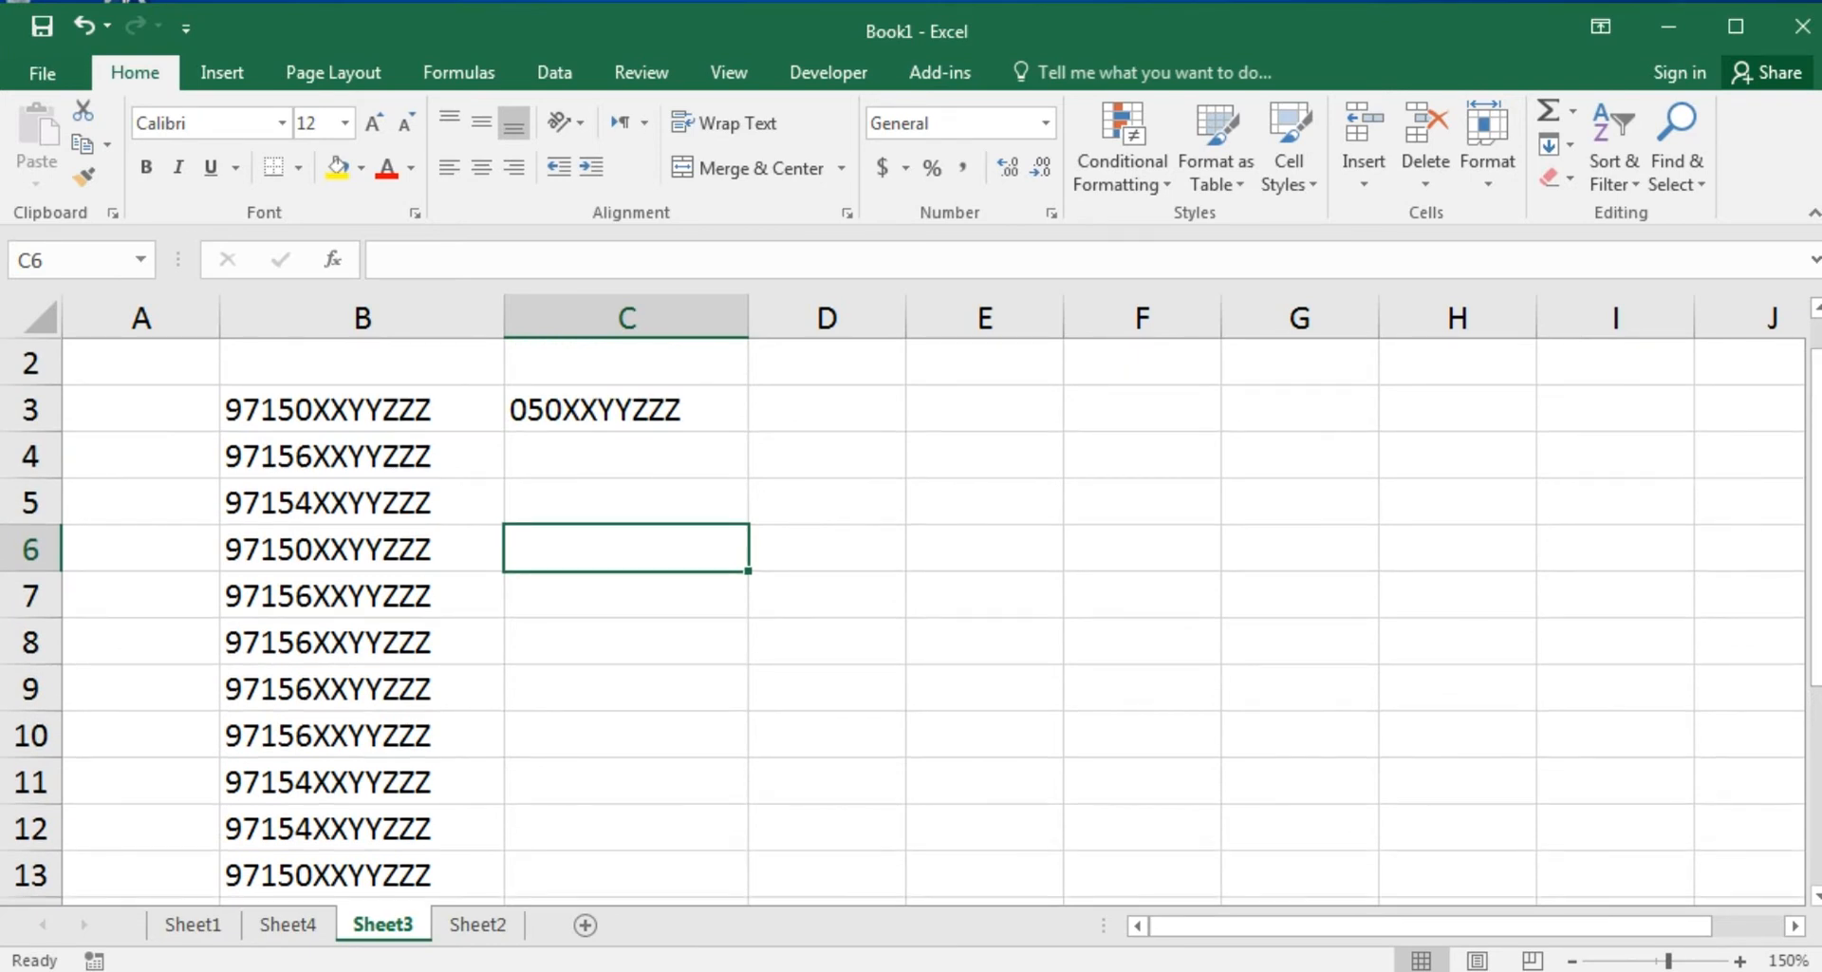
click(577, 731)
click(664, 504)
click(987, 535)
click(797, 703)
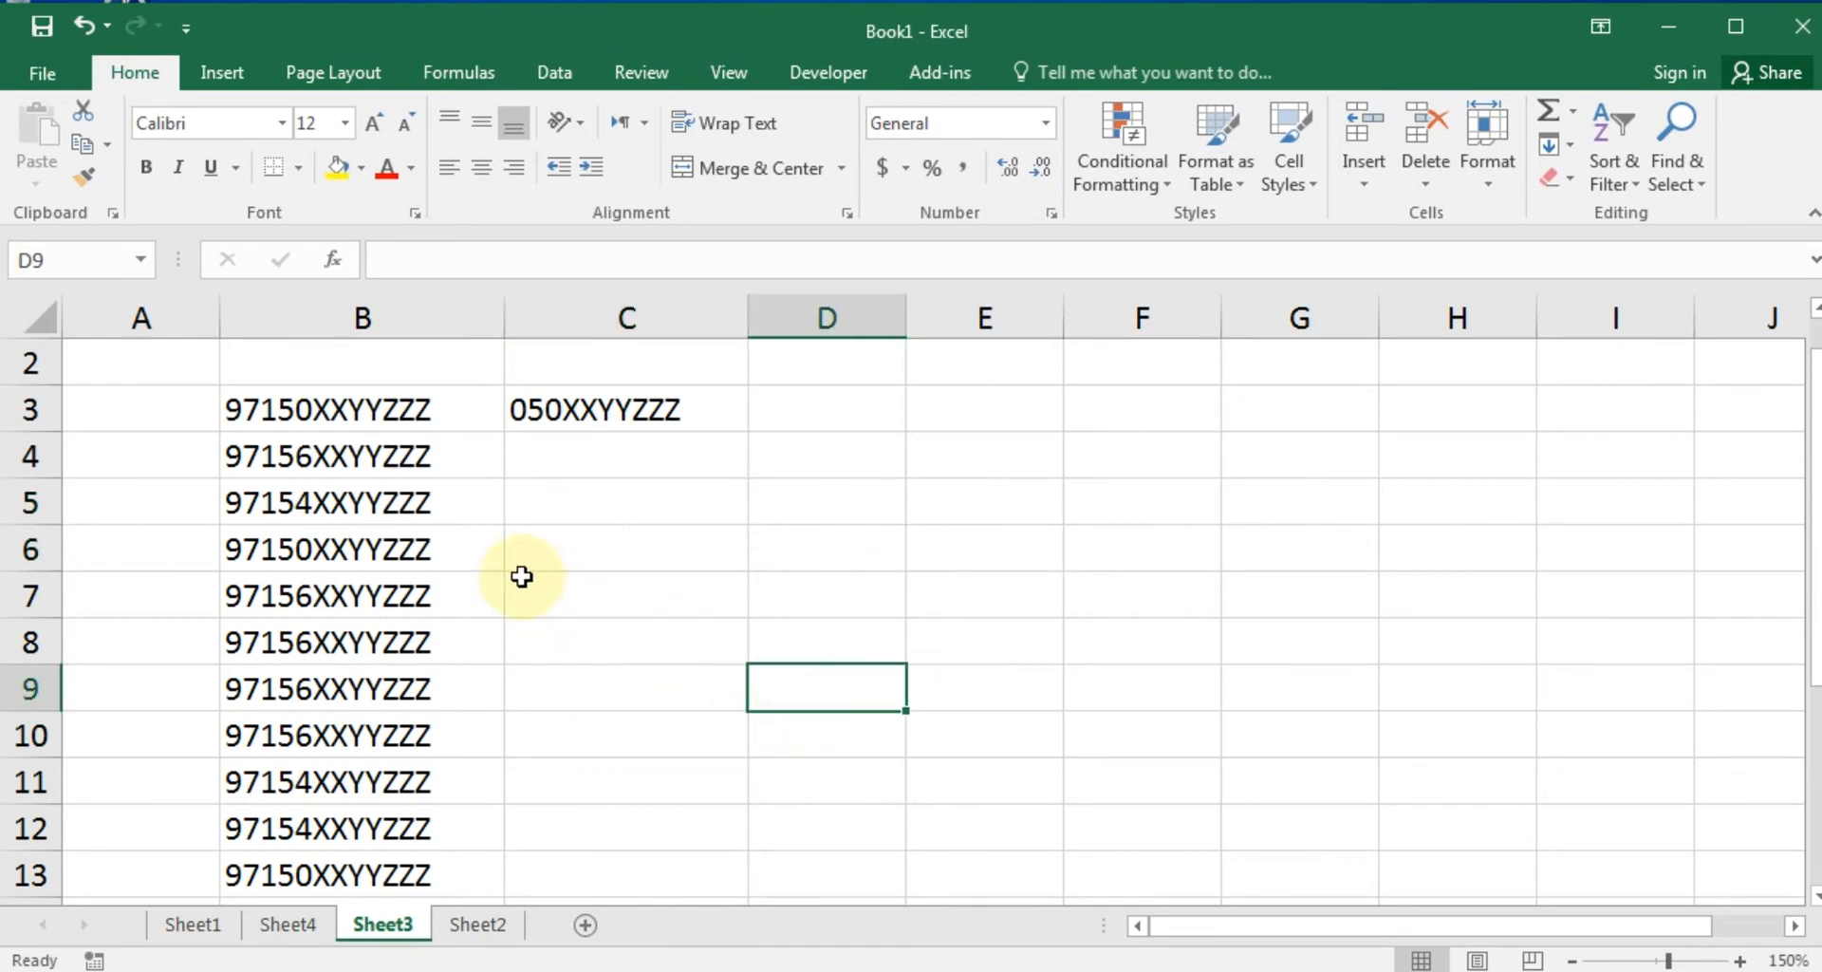
drag(287, 416, 278, 866)
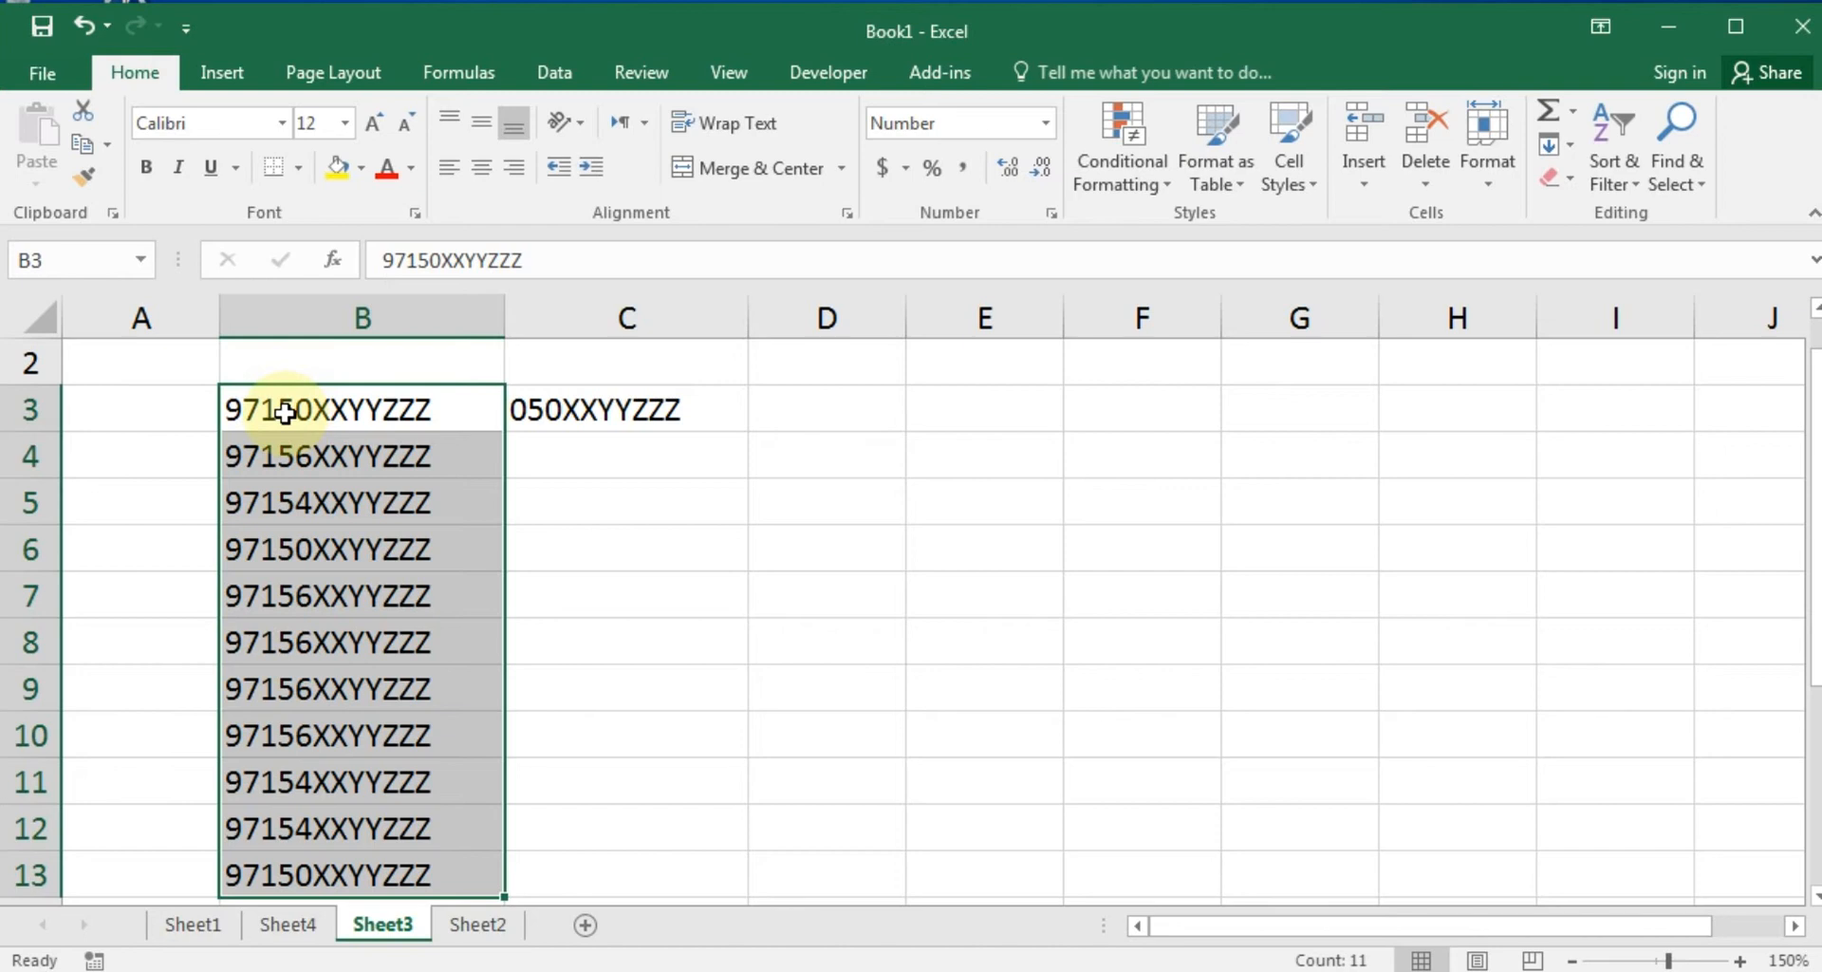
click(294, 503)
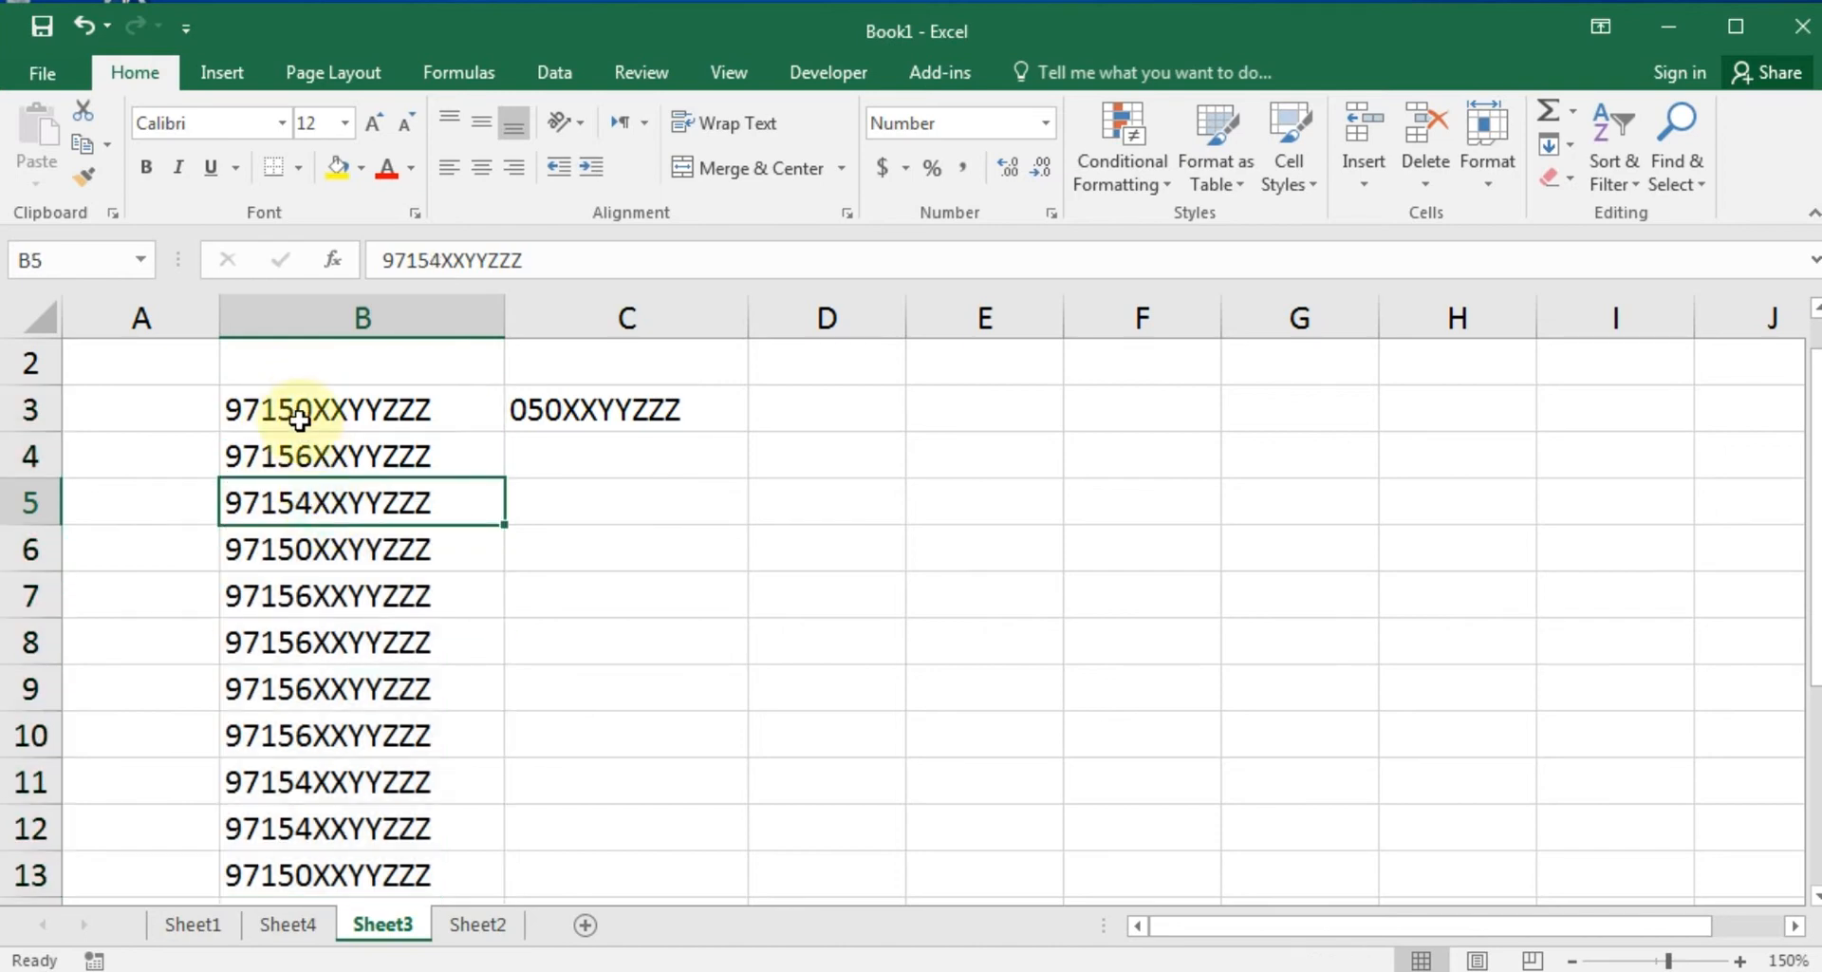
drag(293, 408, 297, 786)
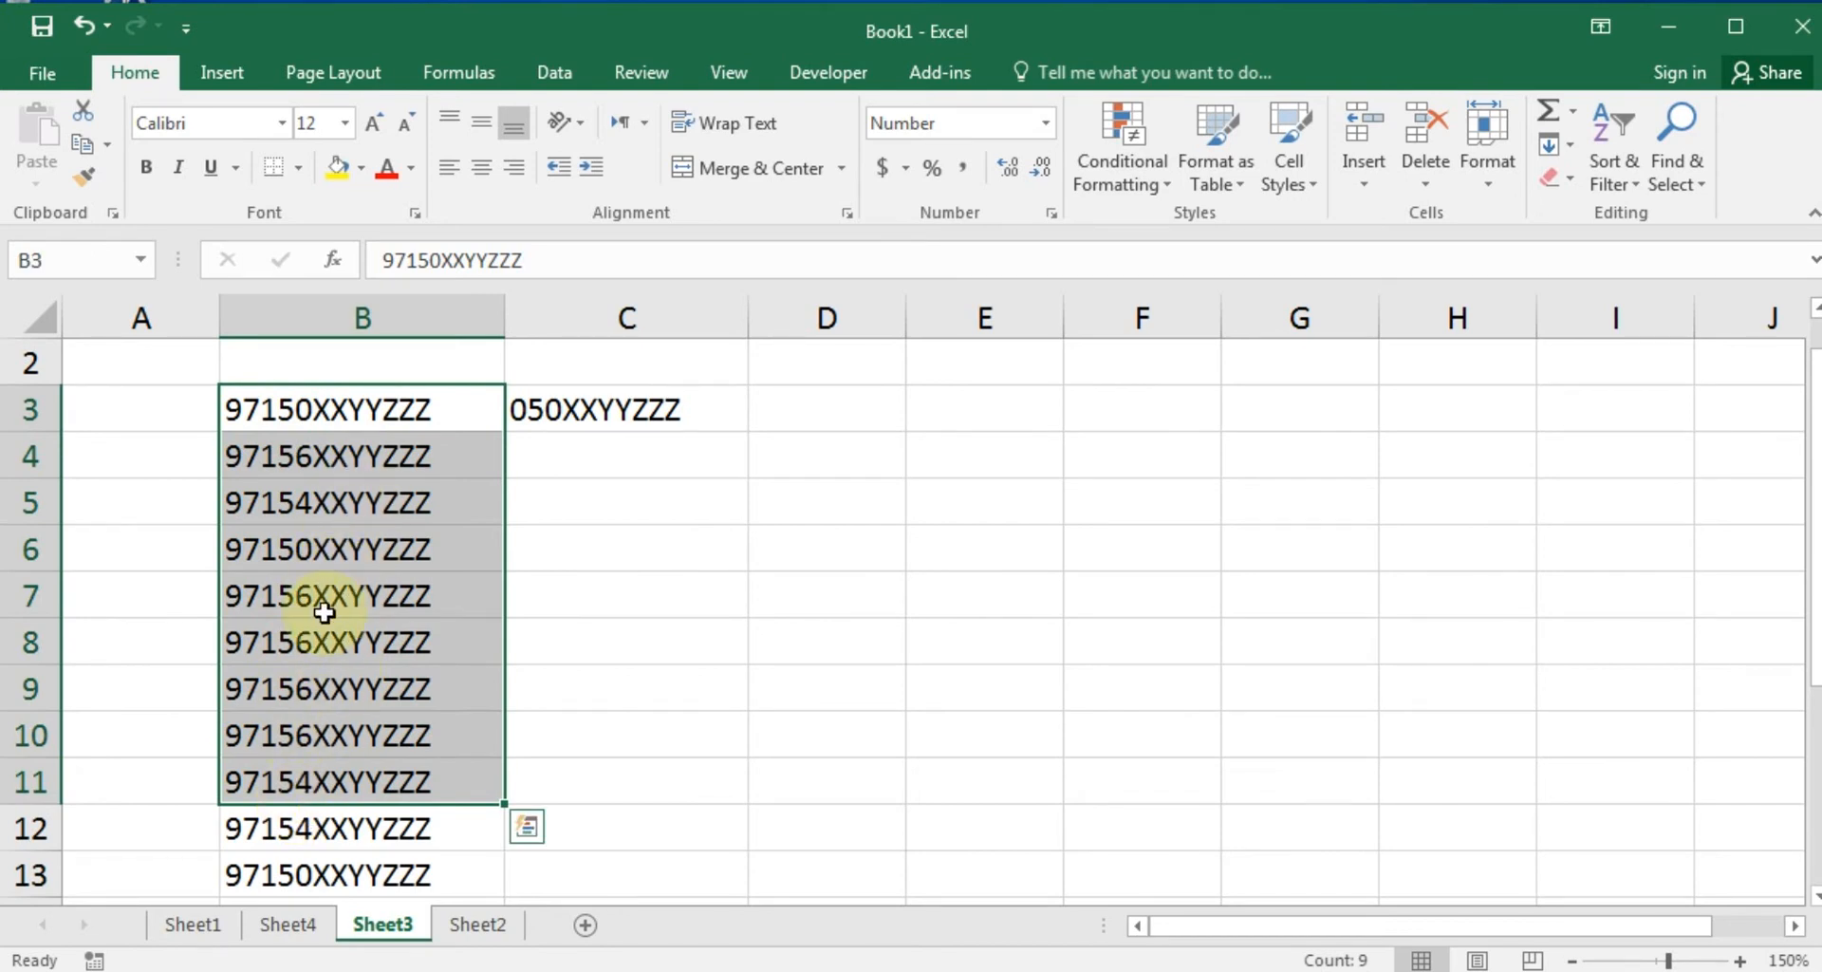
click(330, 837)
click(338, 873)
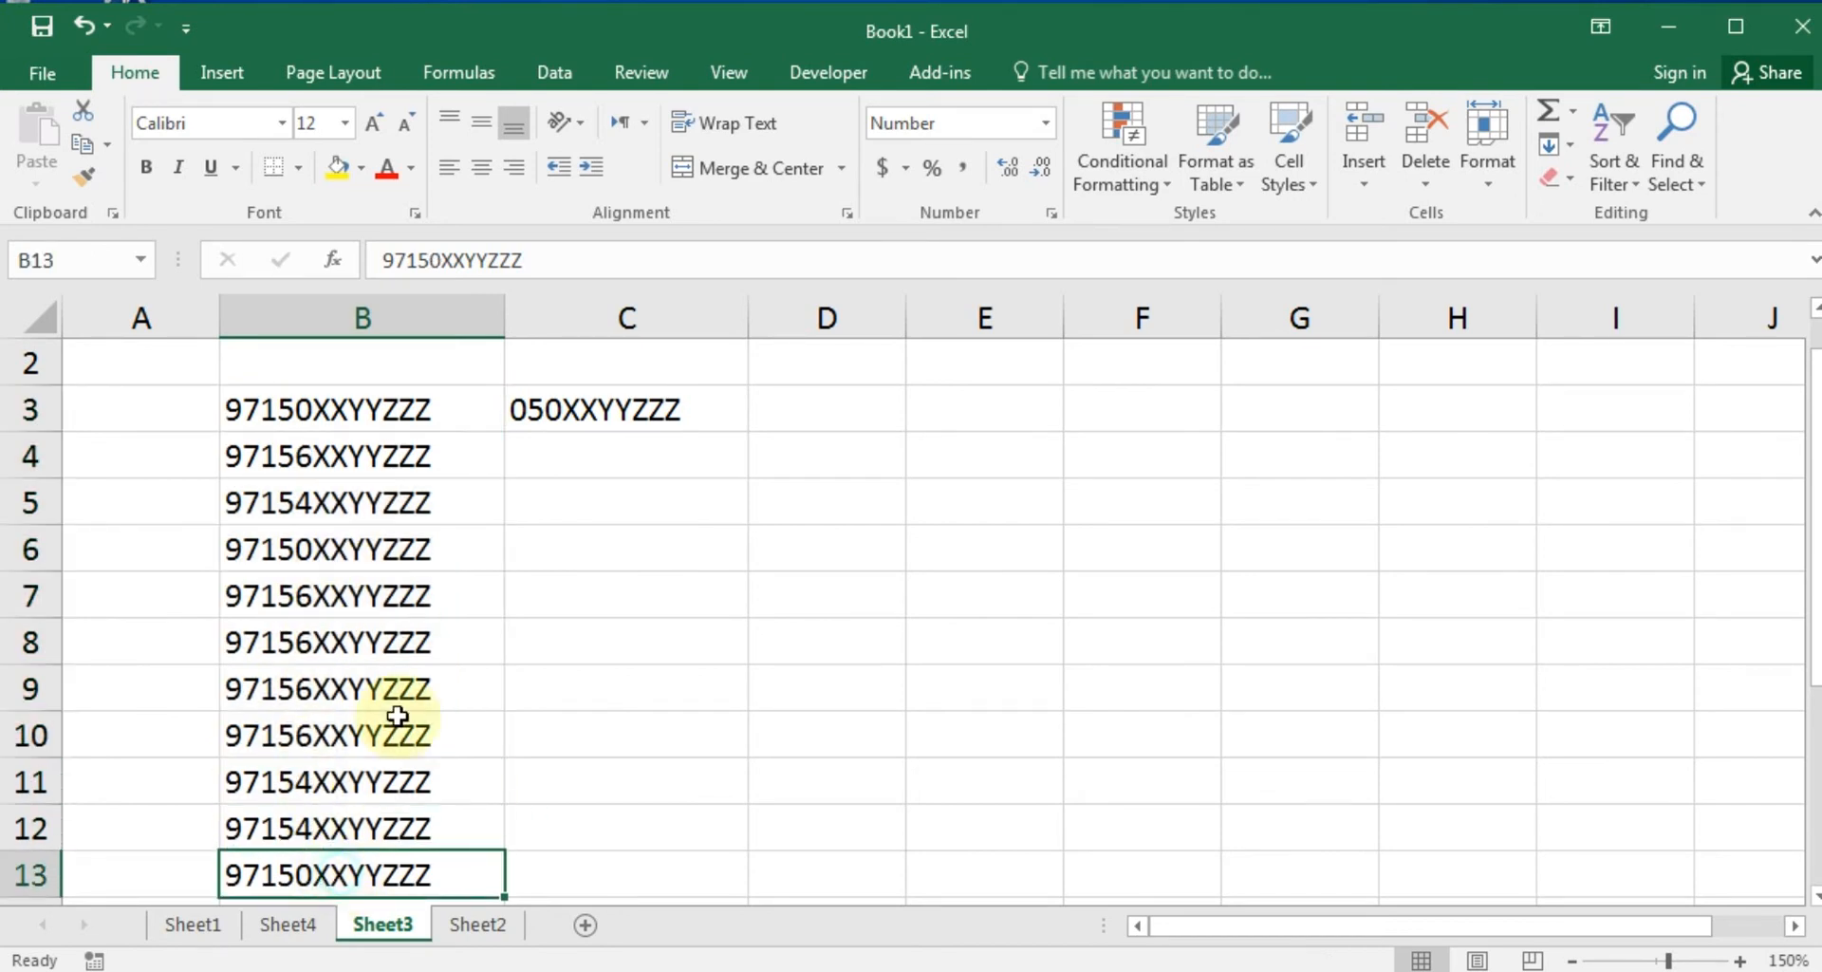
click(365, 408)
drag(363, 457, 353, 871)
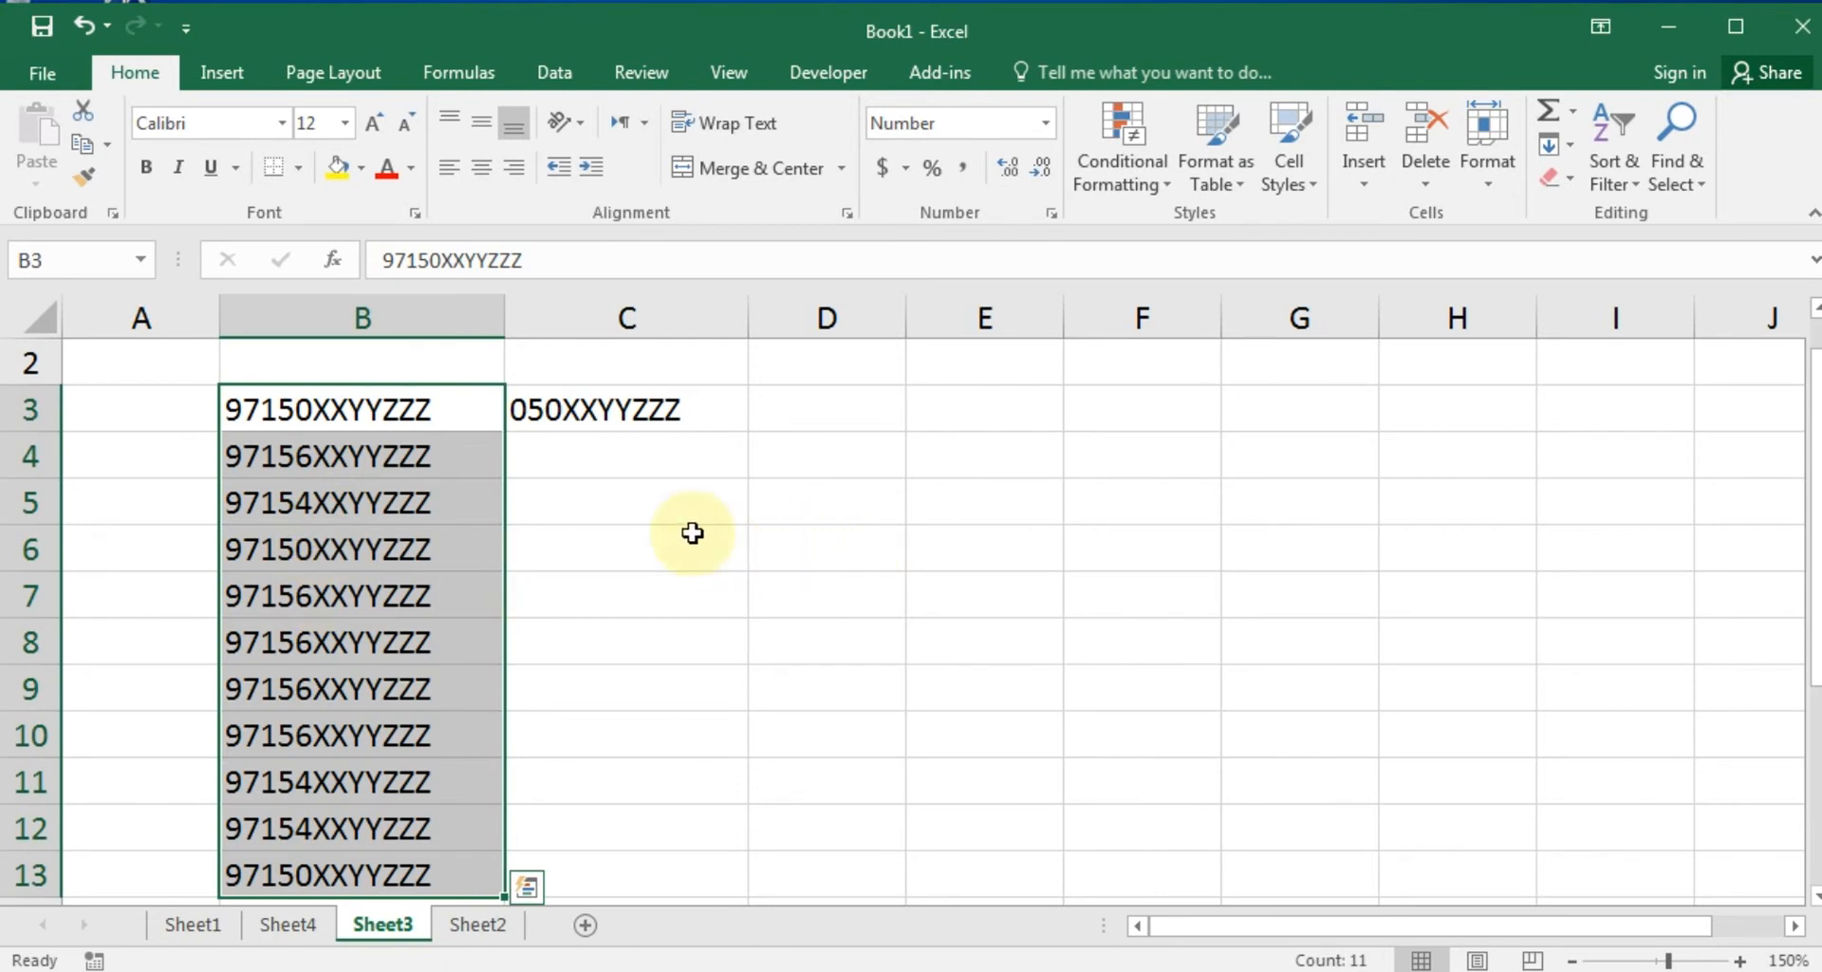
click(664, 512)
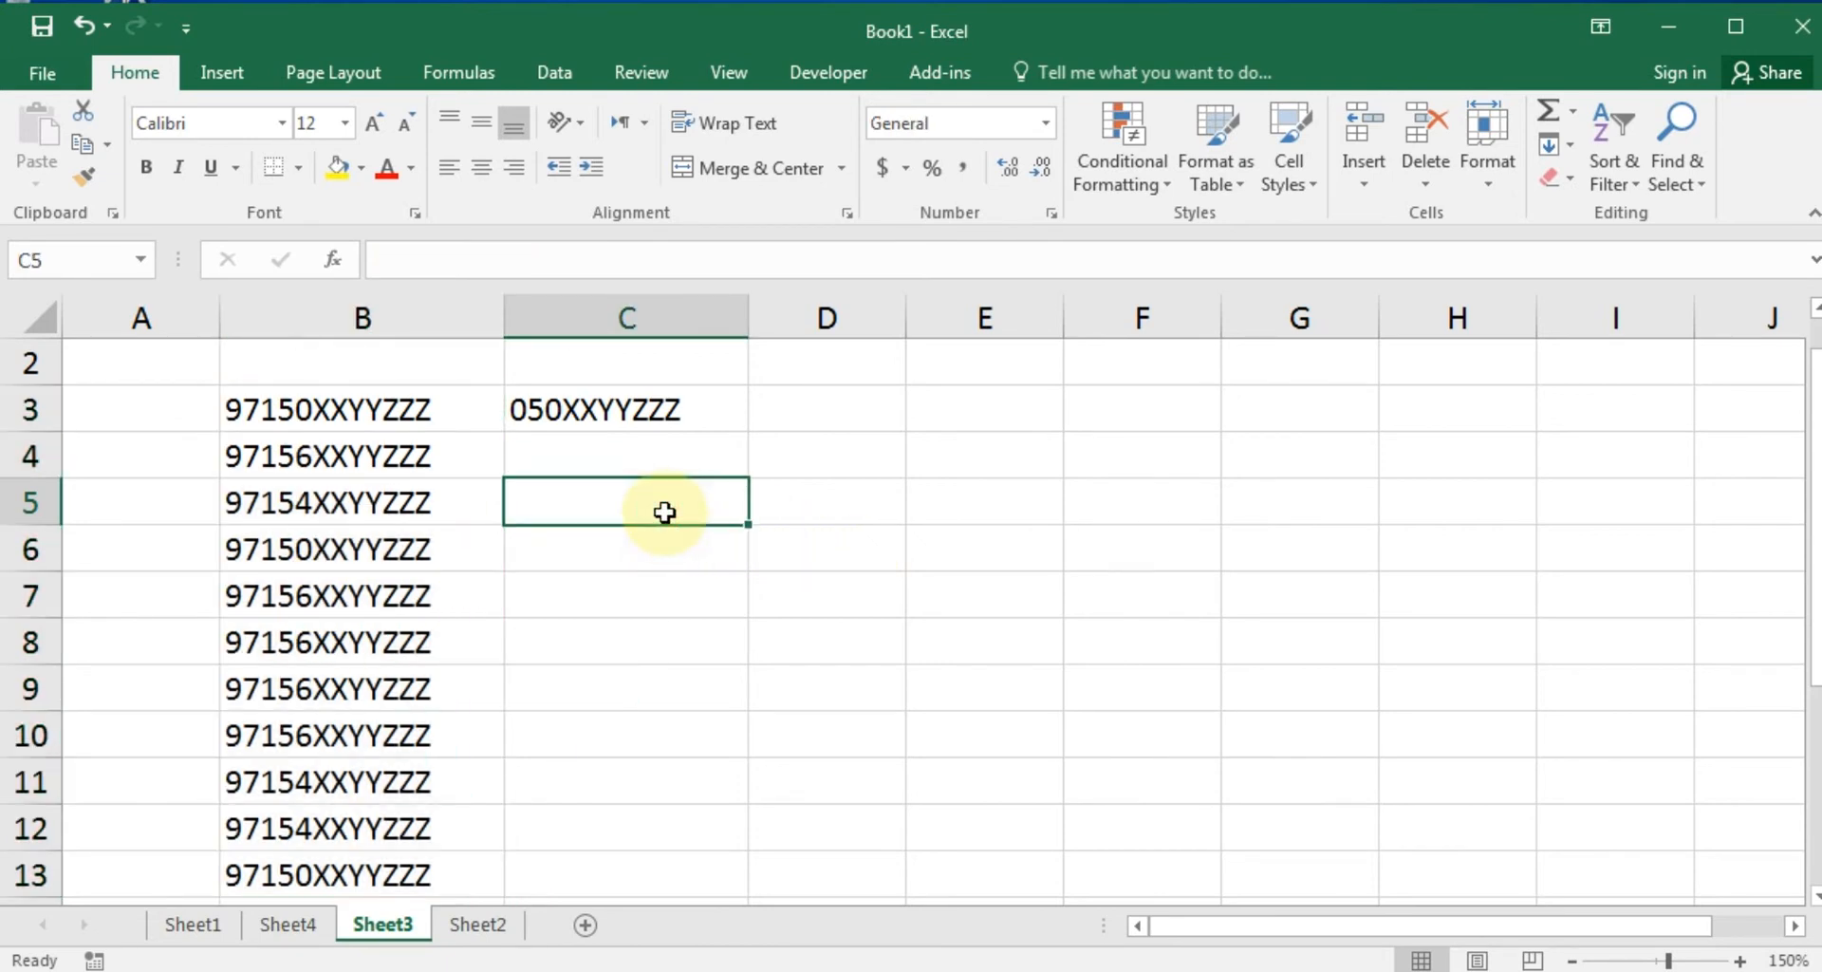
click(673, 446)
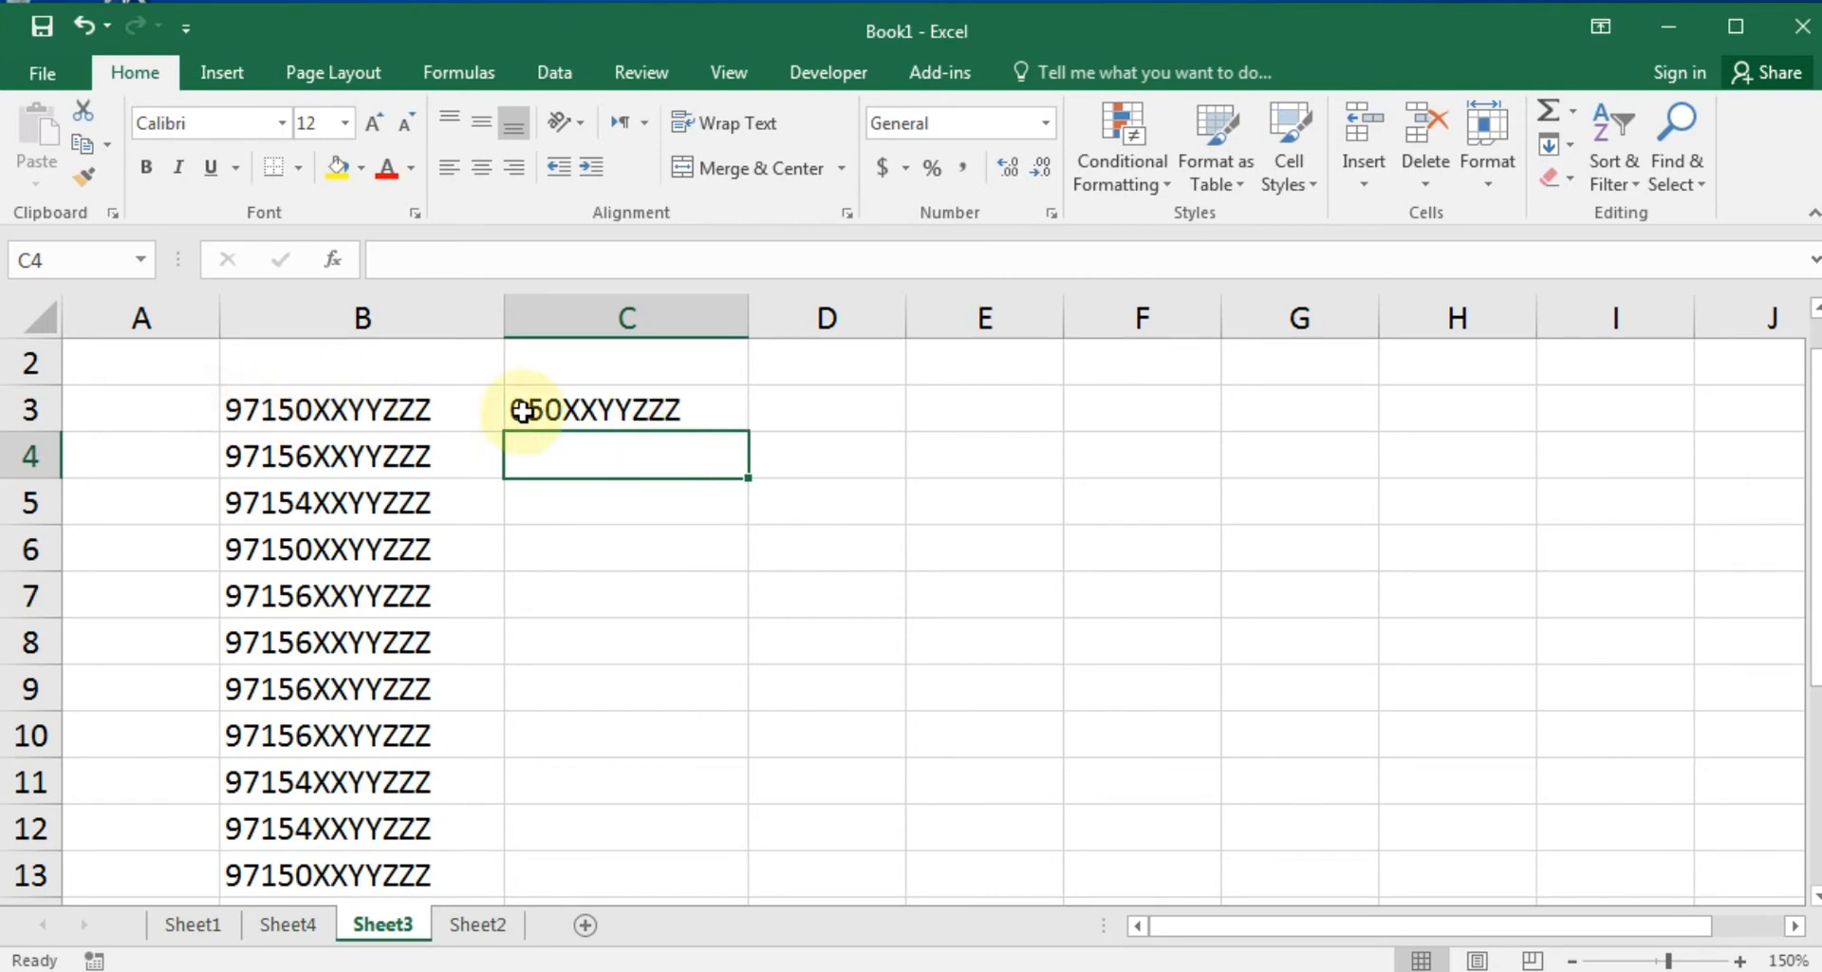
click(369, 611)
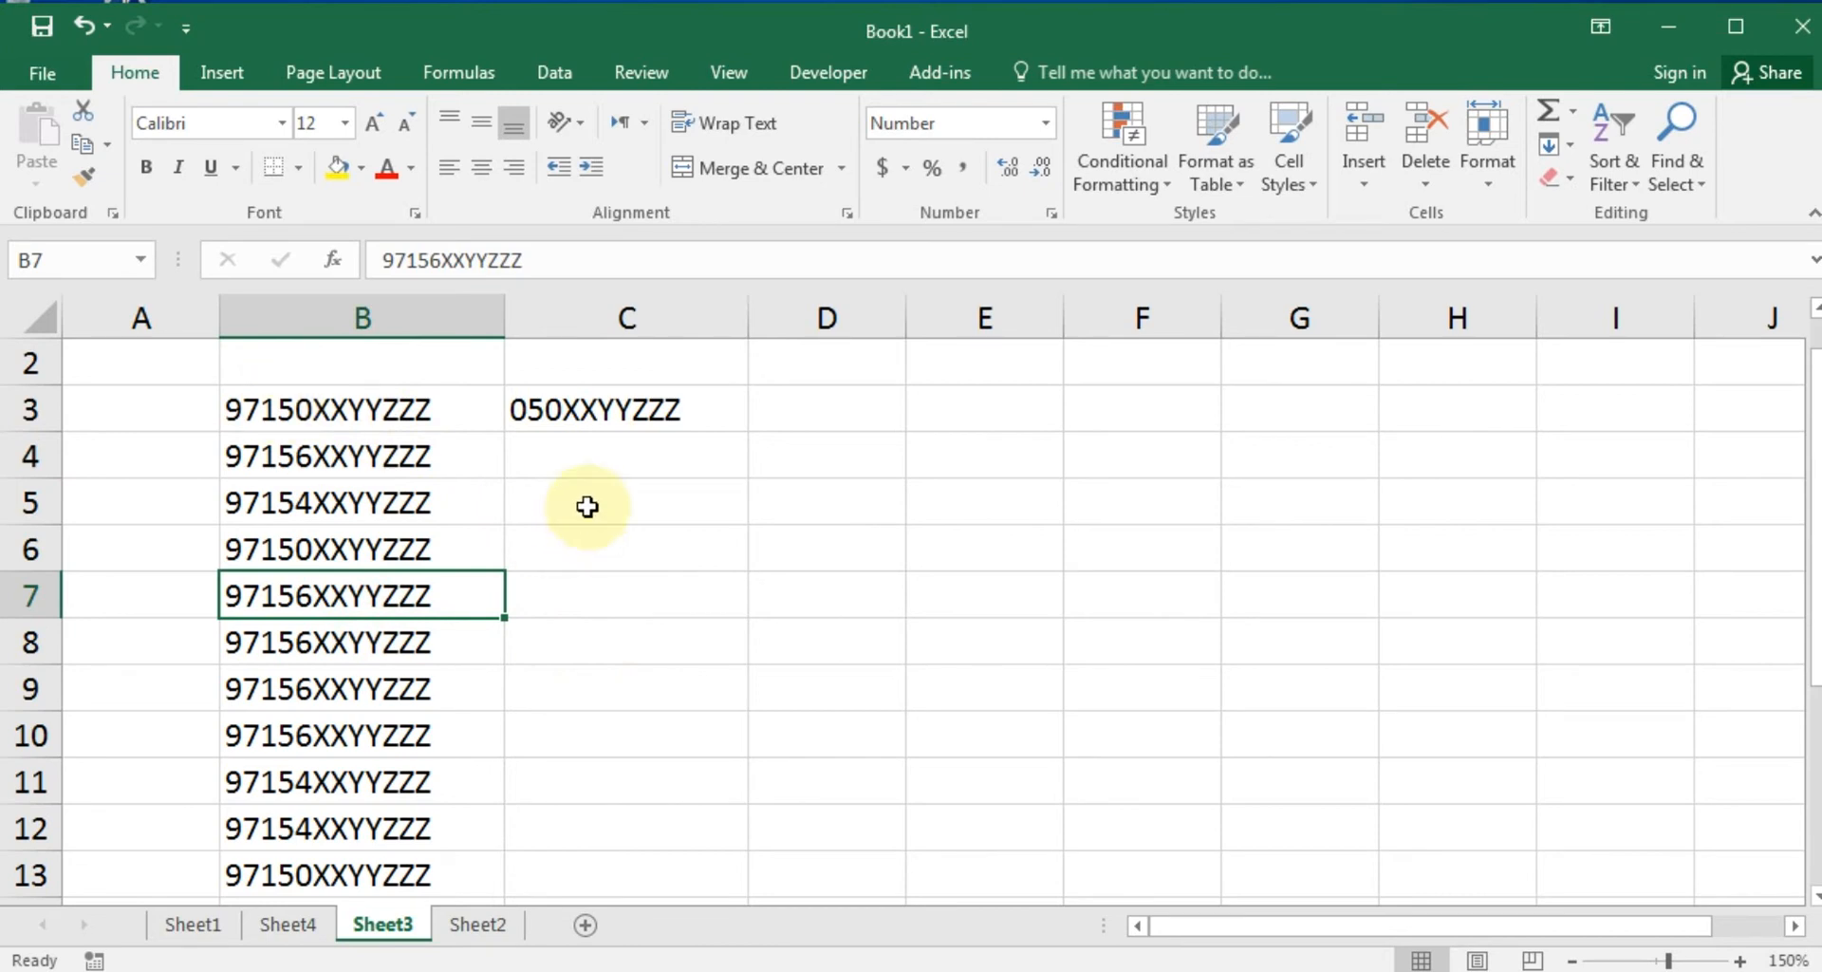
click(600, 459)
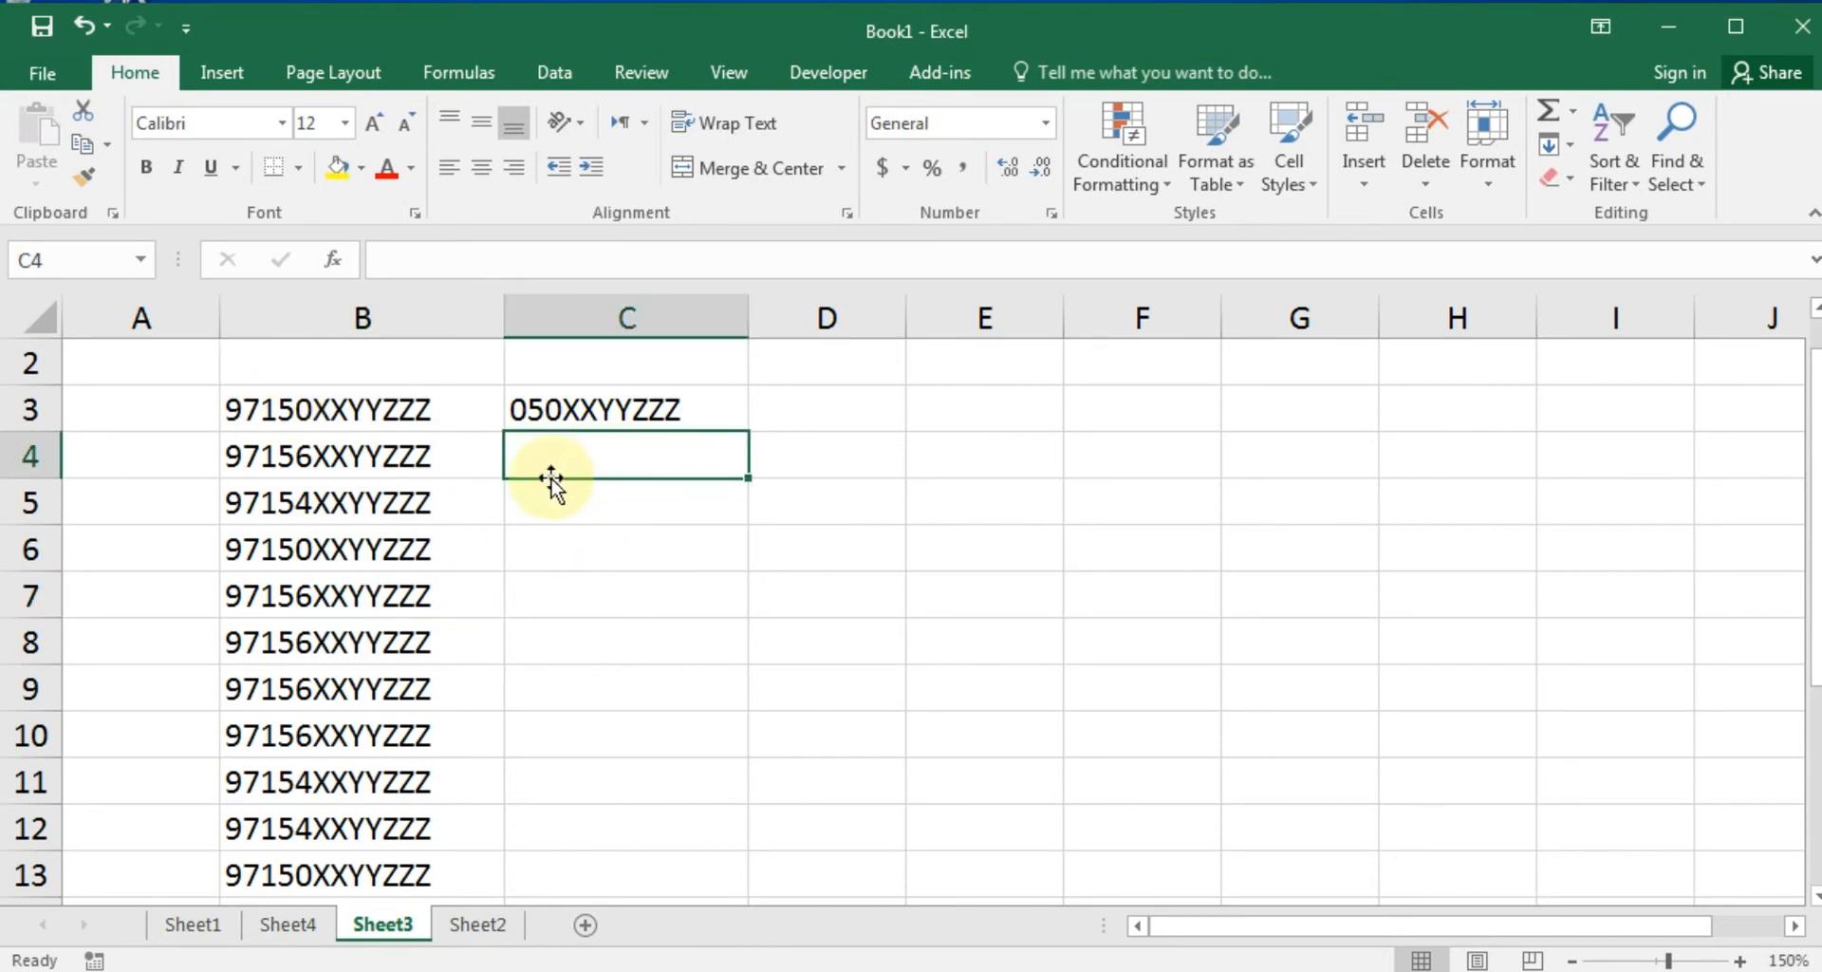
drag(381, 399, 399, 784)
click(627, 508)
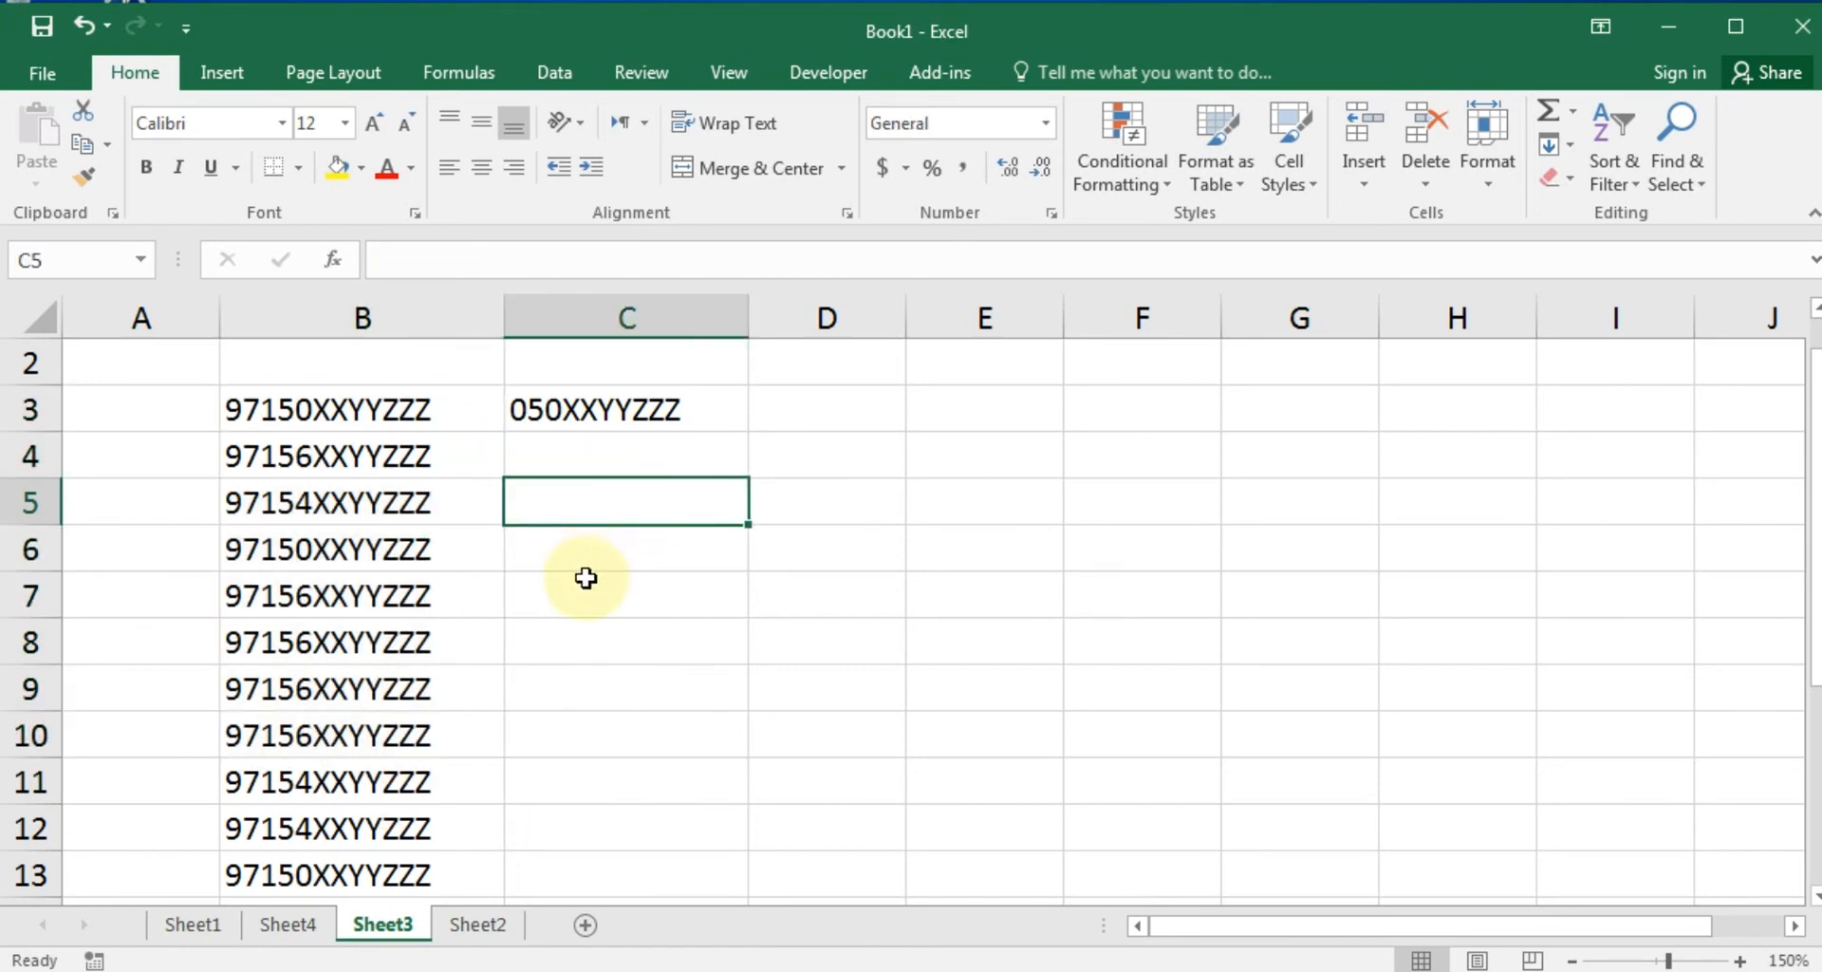
click(973, 555)
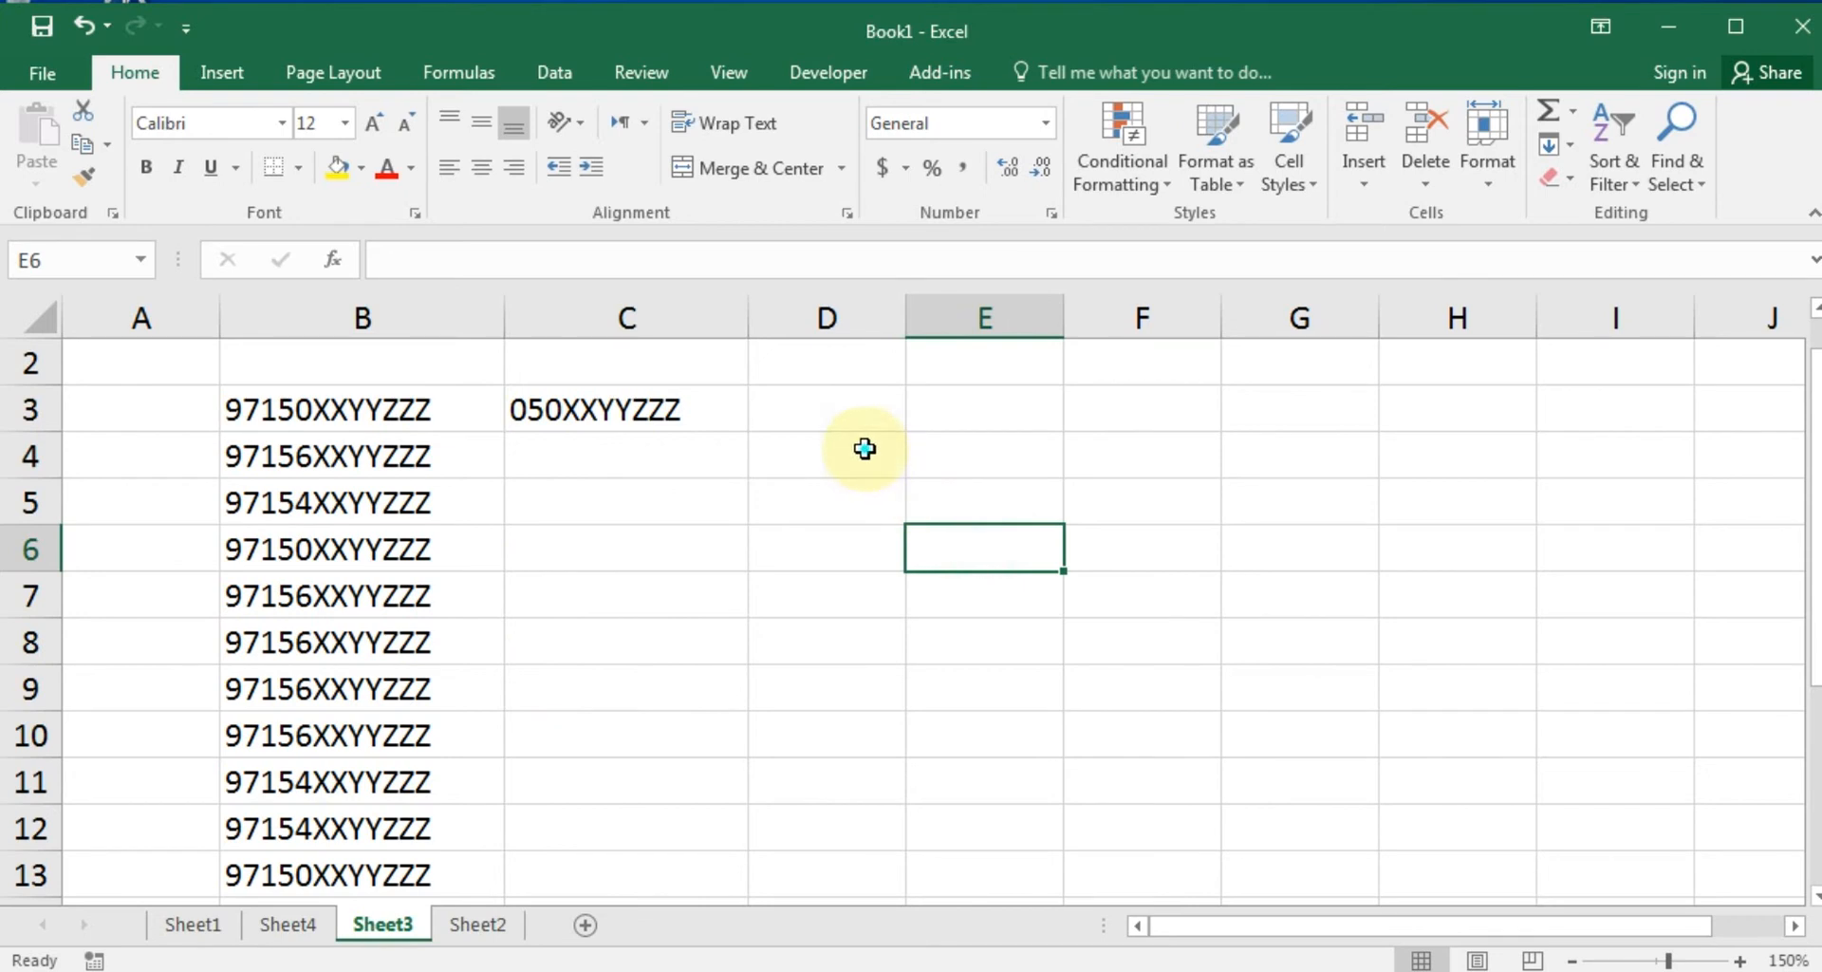
click(874, 503)
click(897, 645)
click(642, 598)
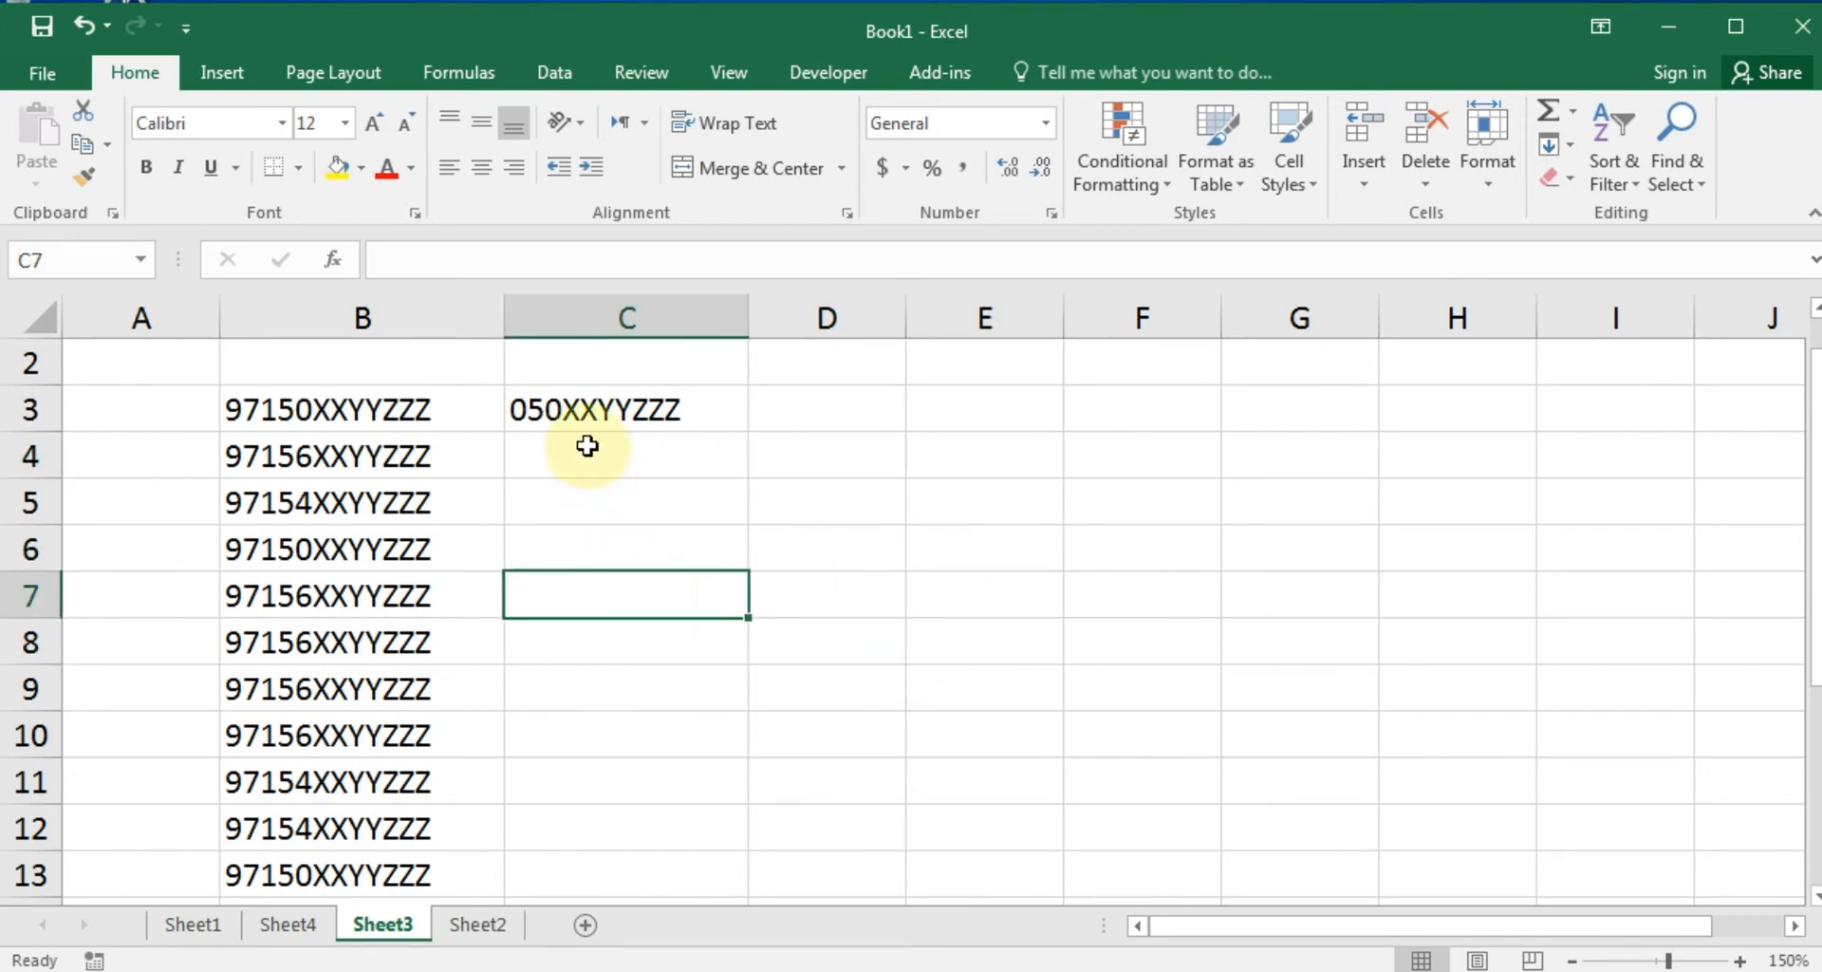
Select C4 on Sheet3, check the text functions listed on Sheet1, and return to Sheet3.
click(587, 446)
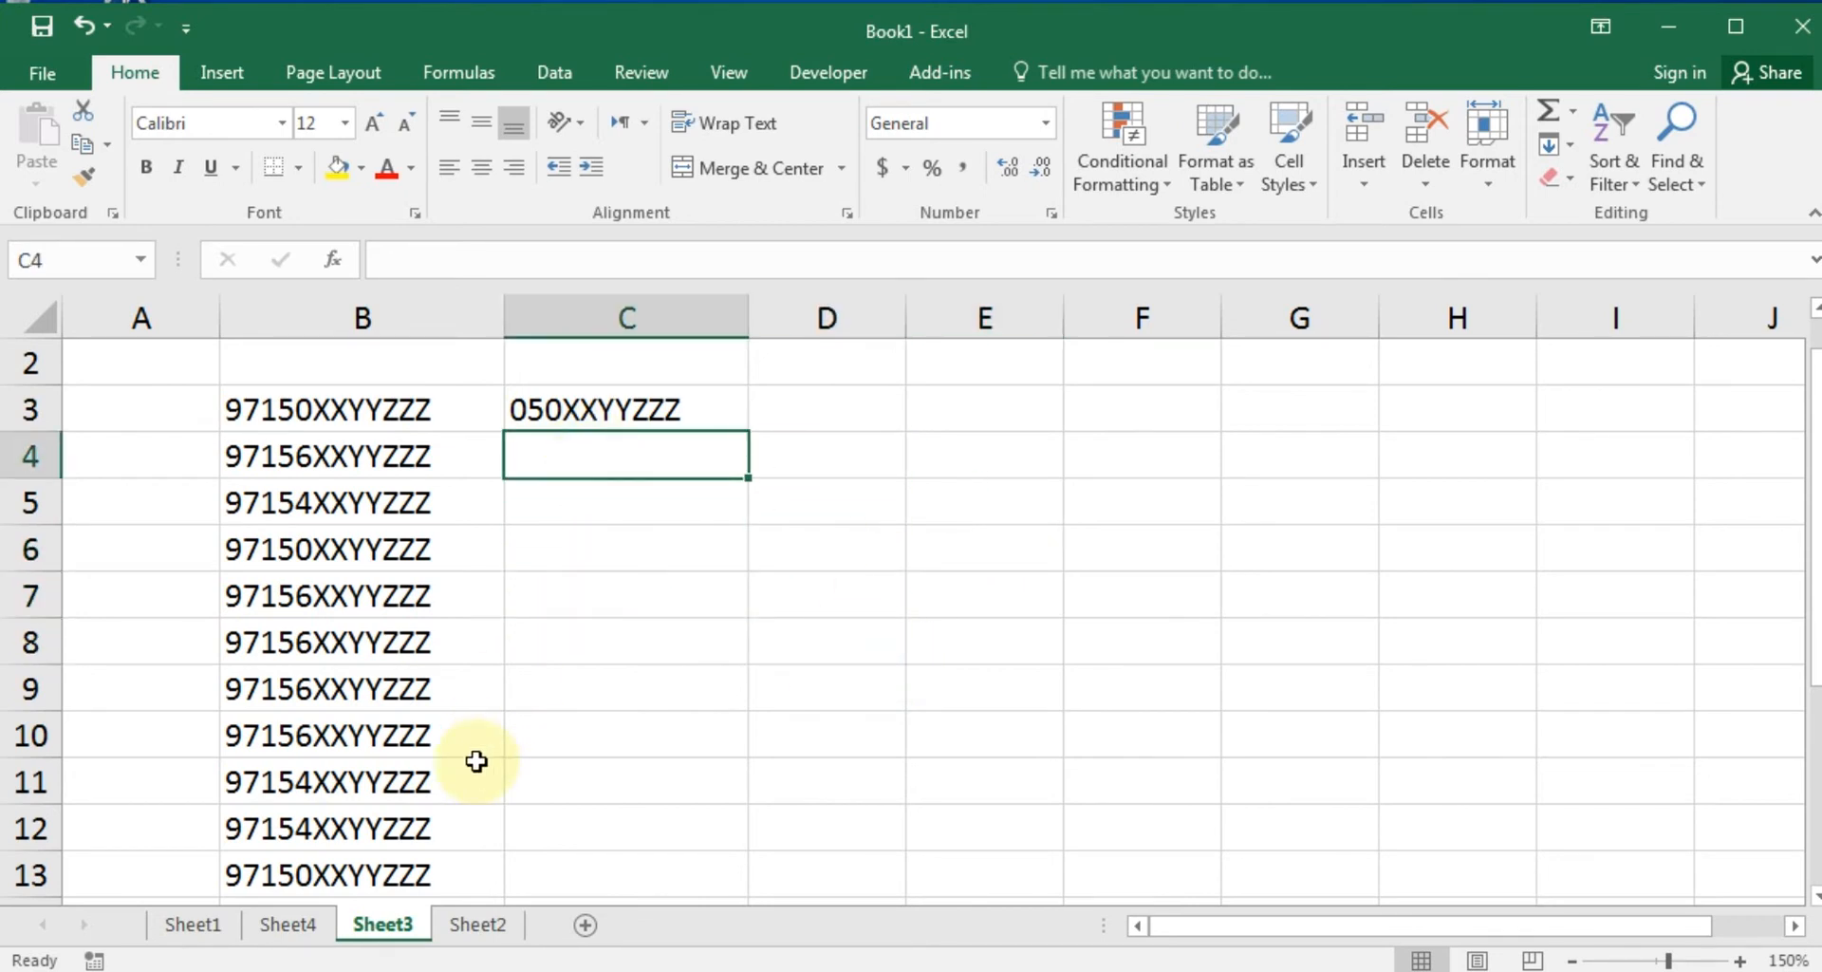
click(202, 928)
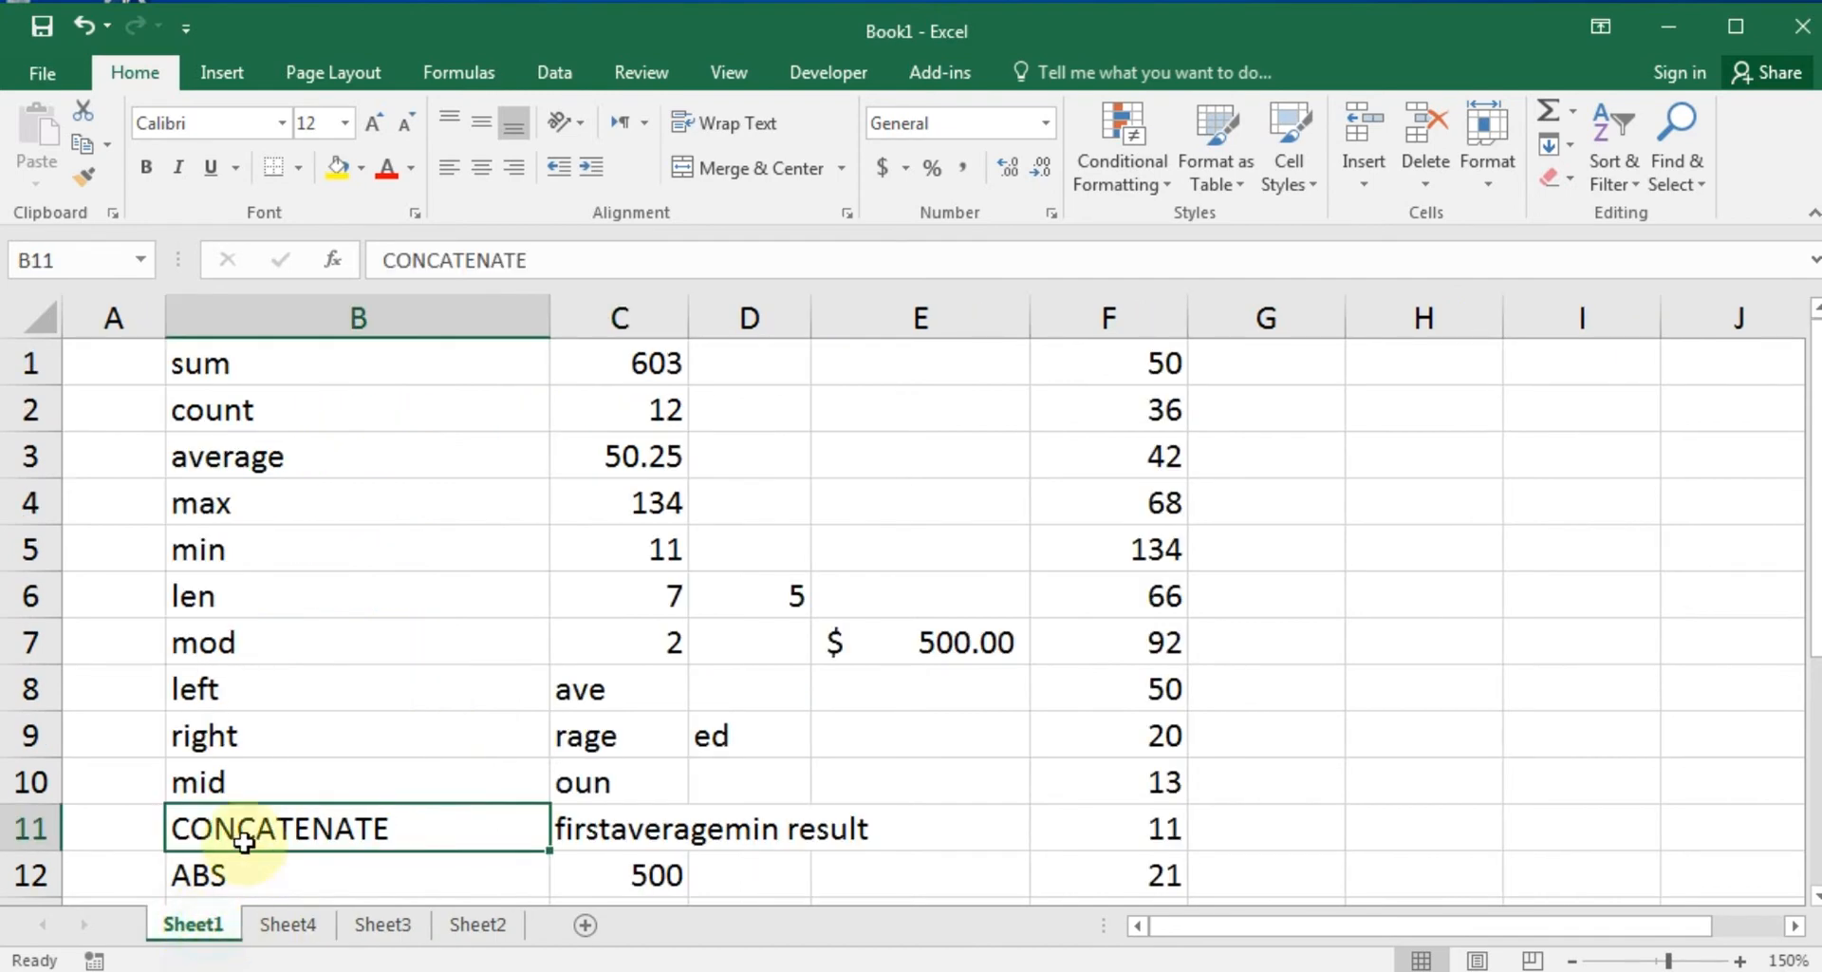
click(385, 924)
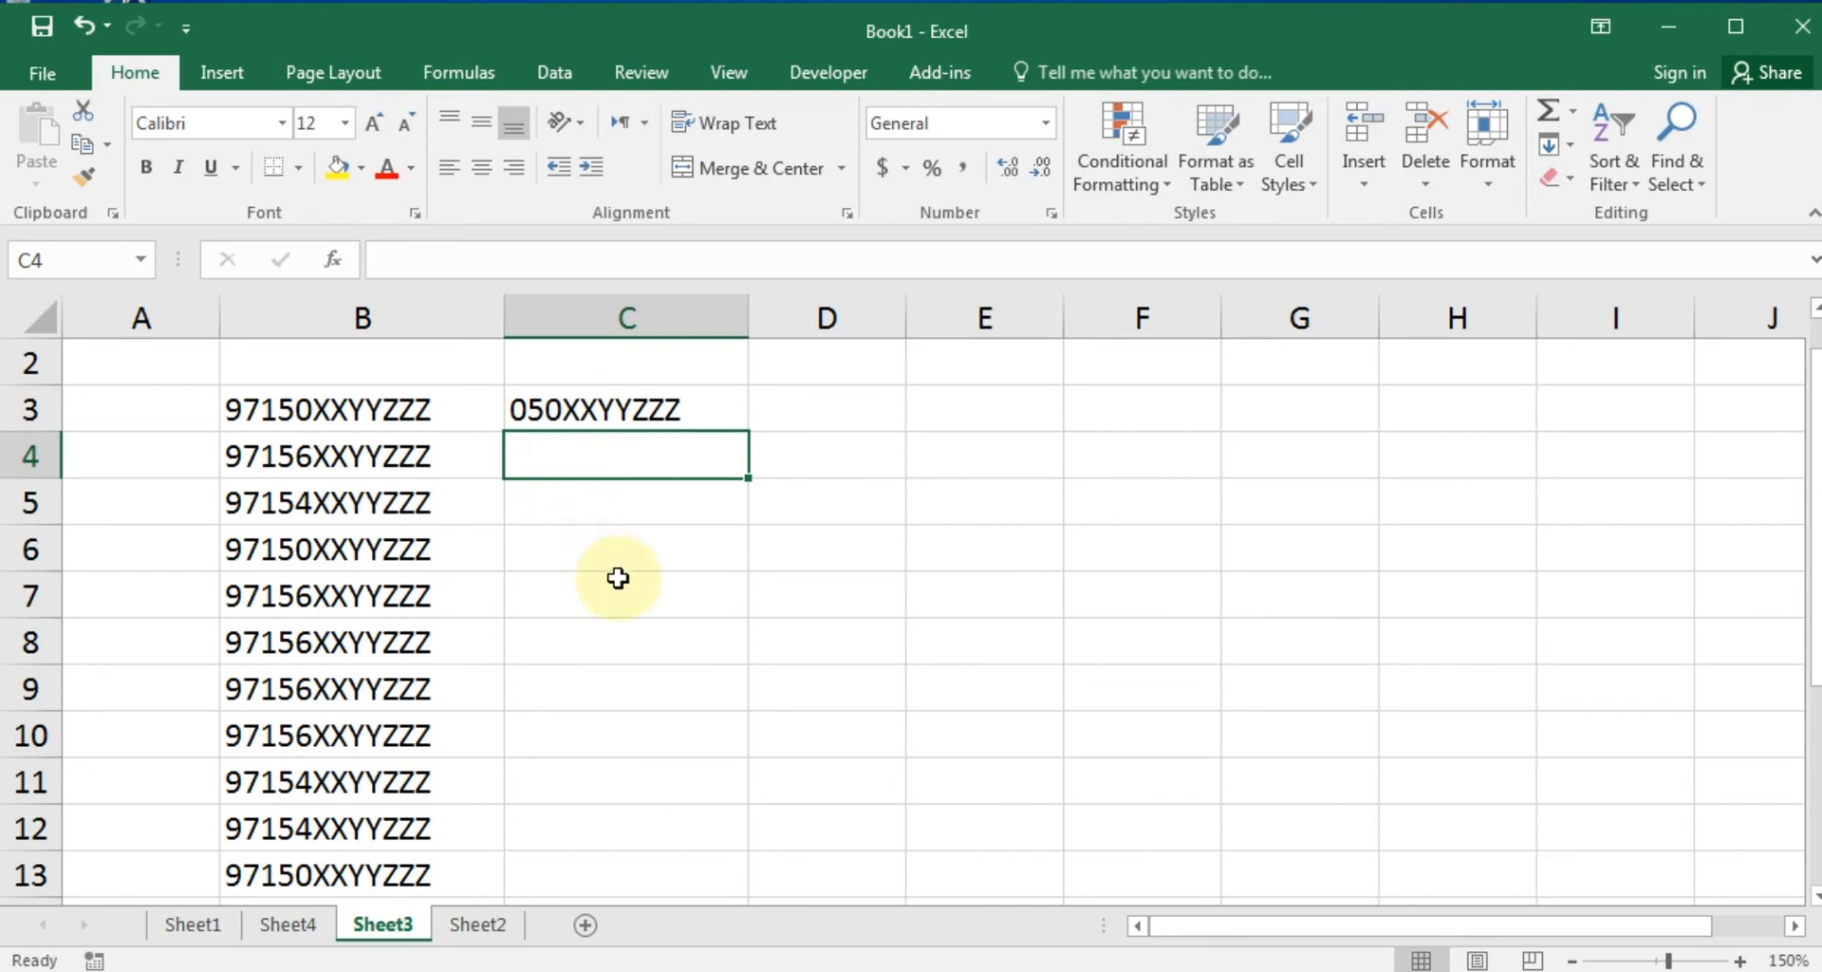
Begin a CONCATENATE formula in C4 on Sheet3 with 0 as its first text argument.
text(=)
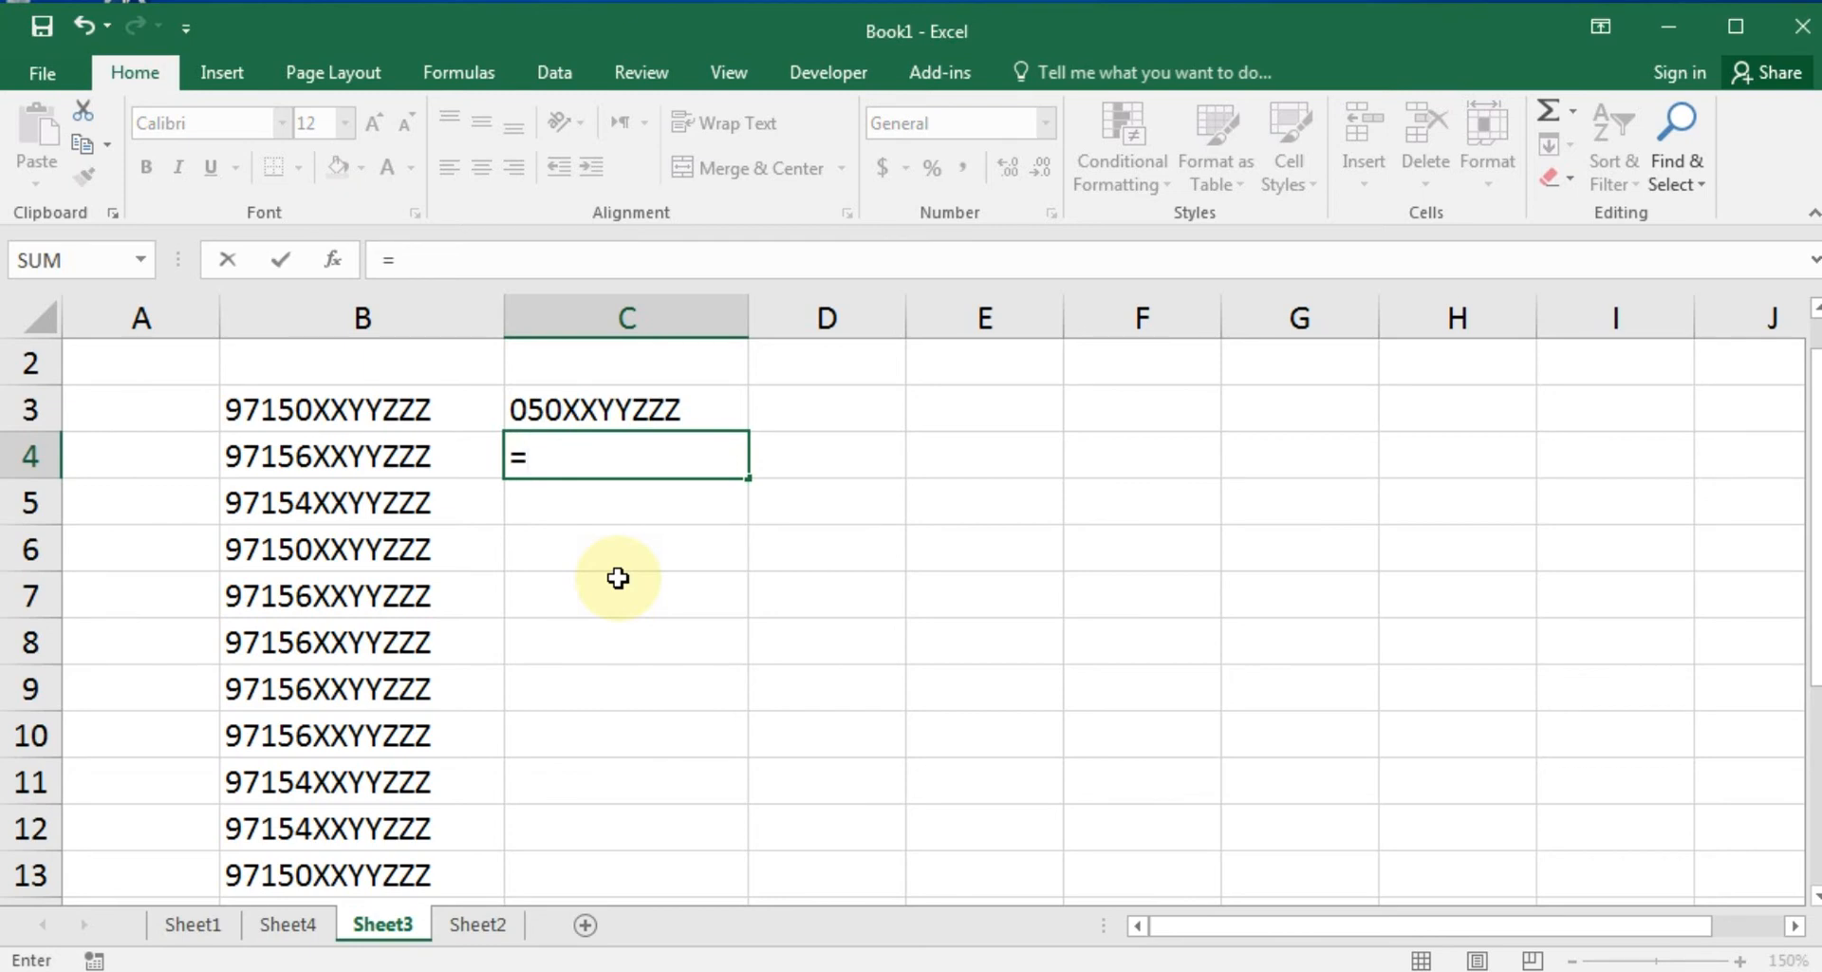
text(c)
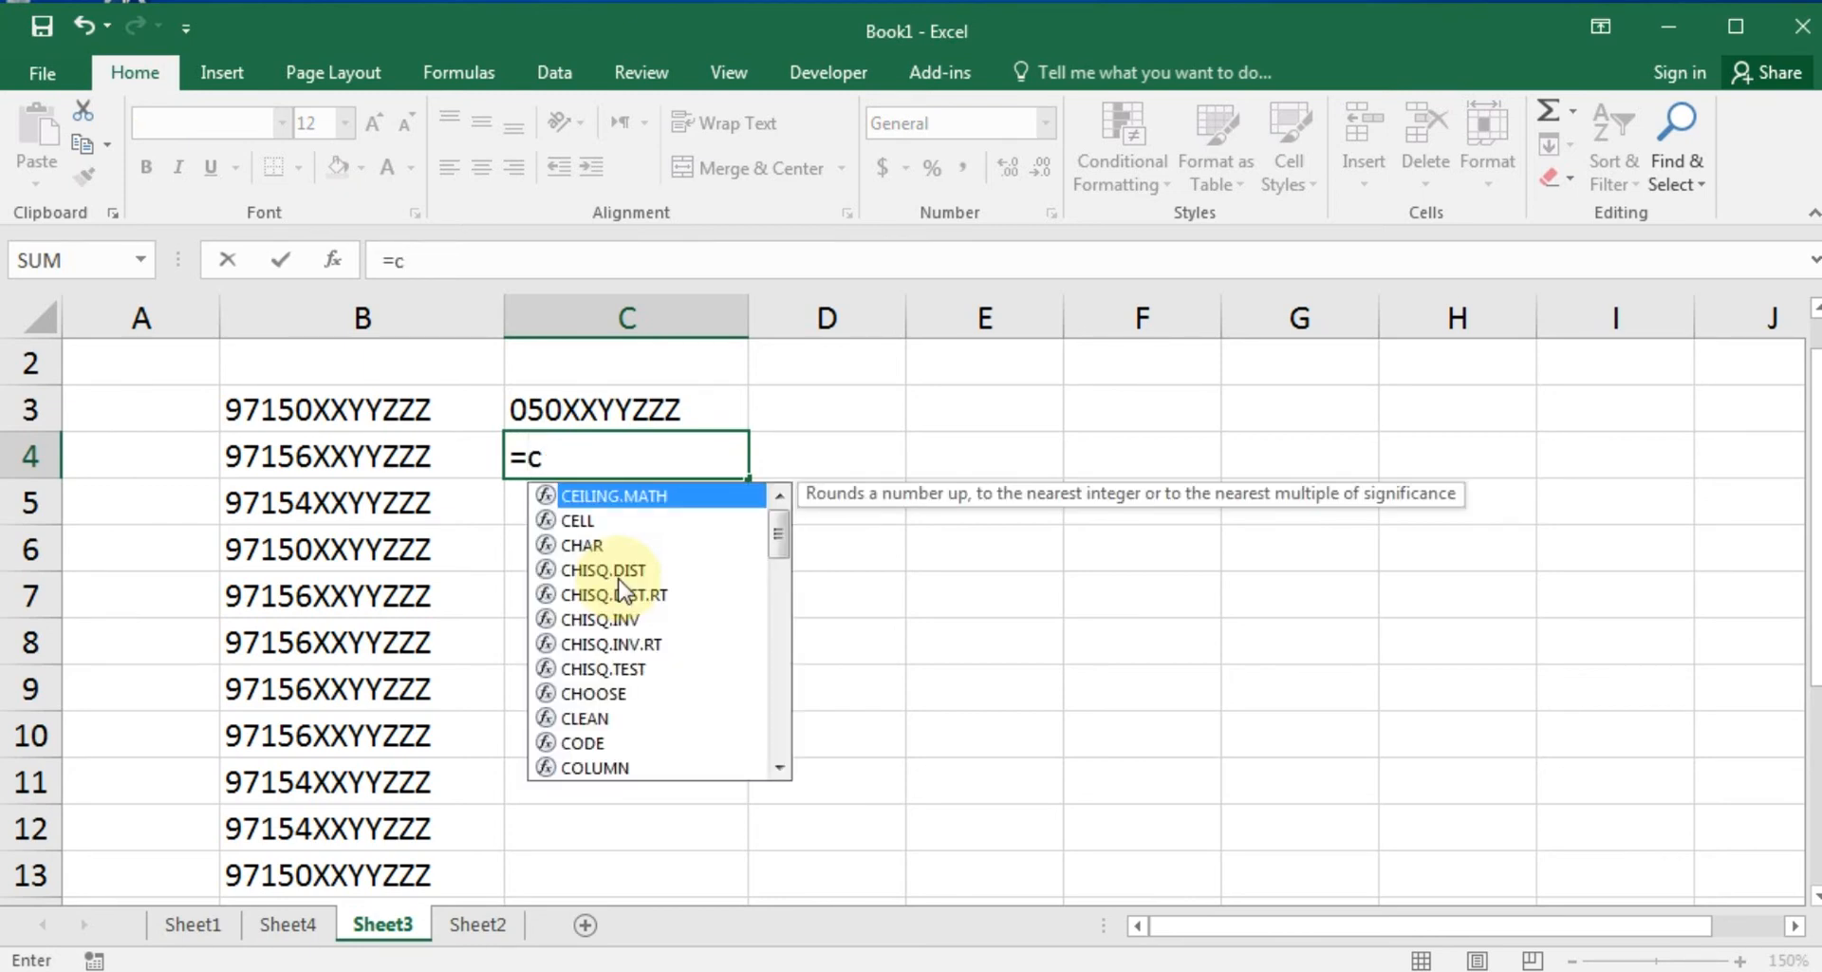
text(on)
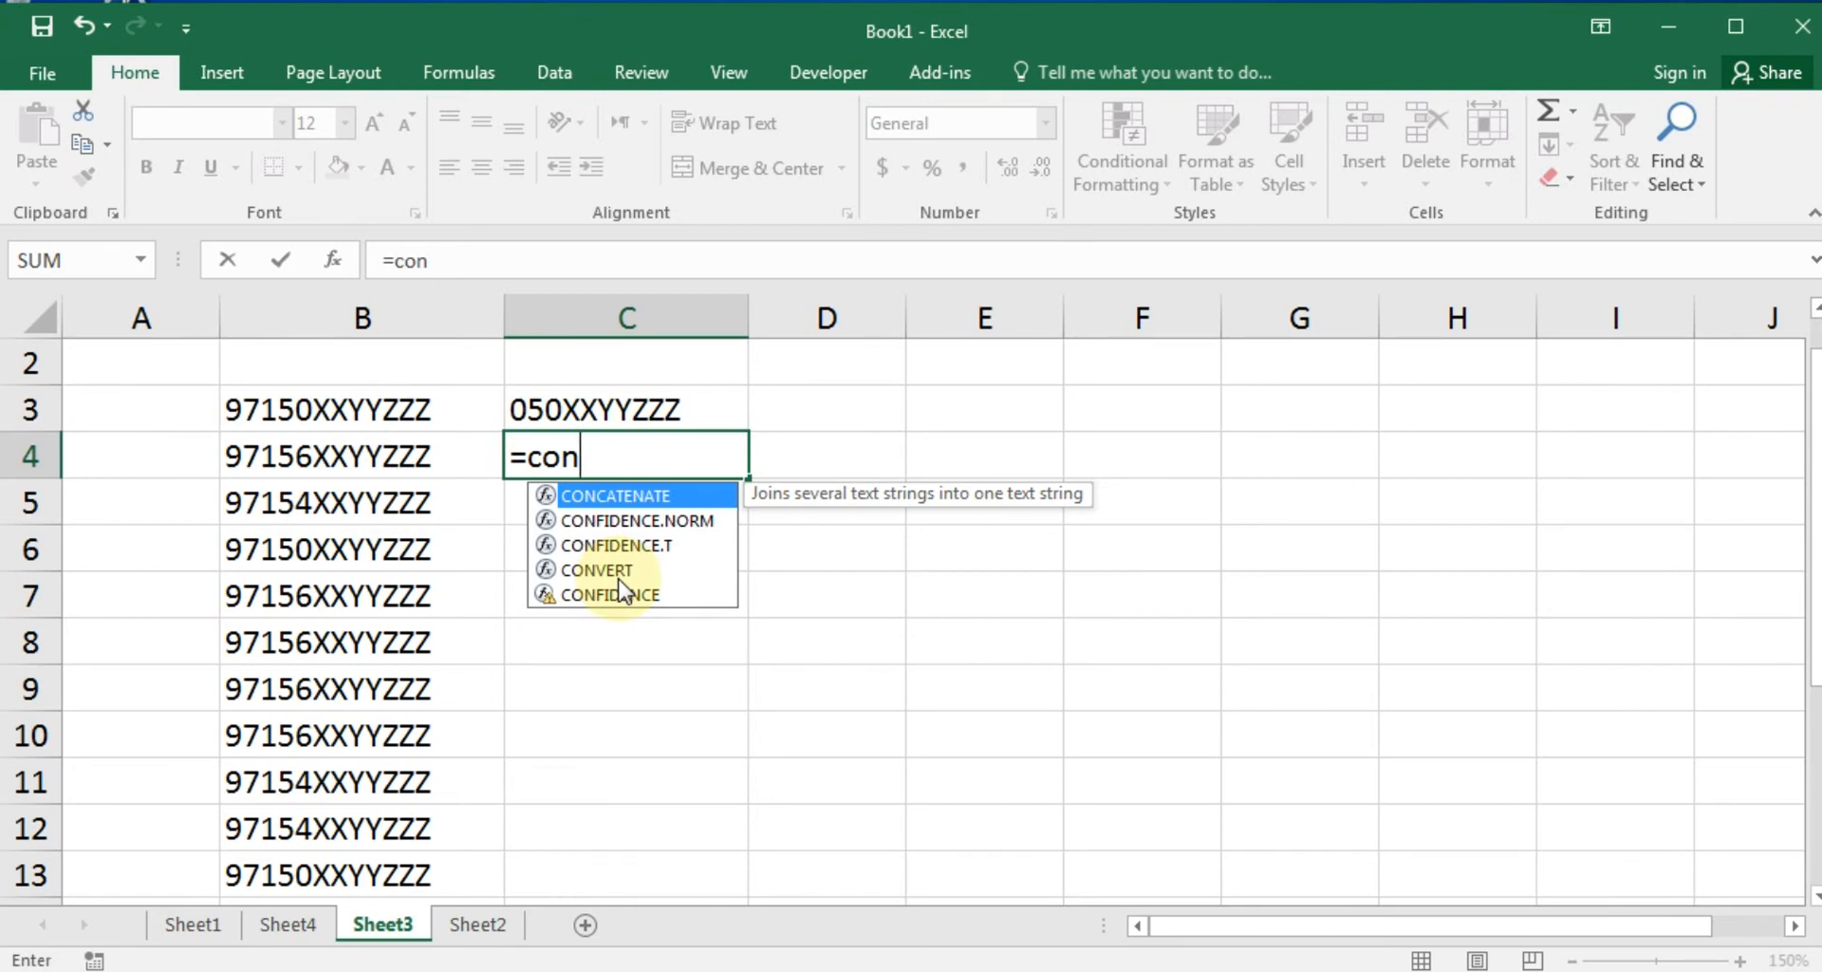
double_click(641, 486)
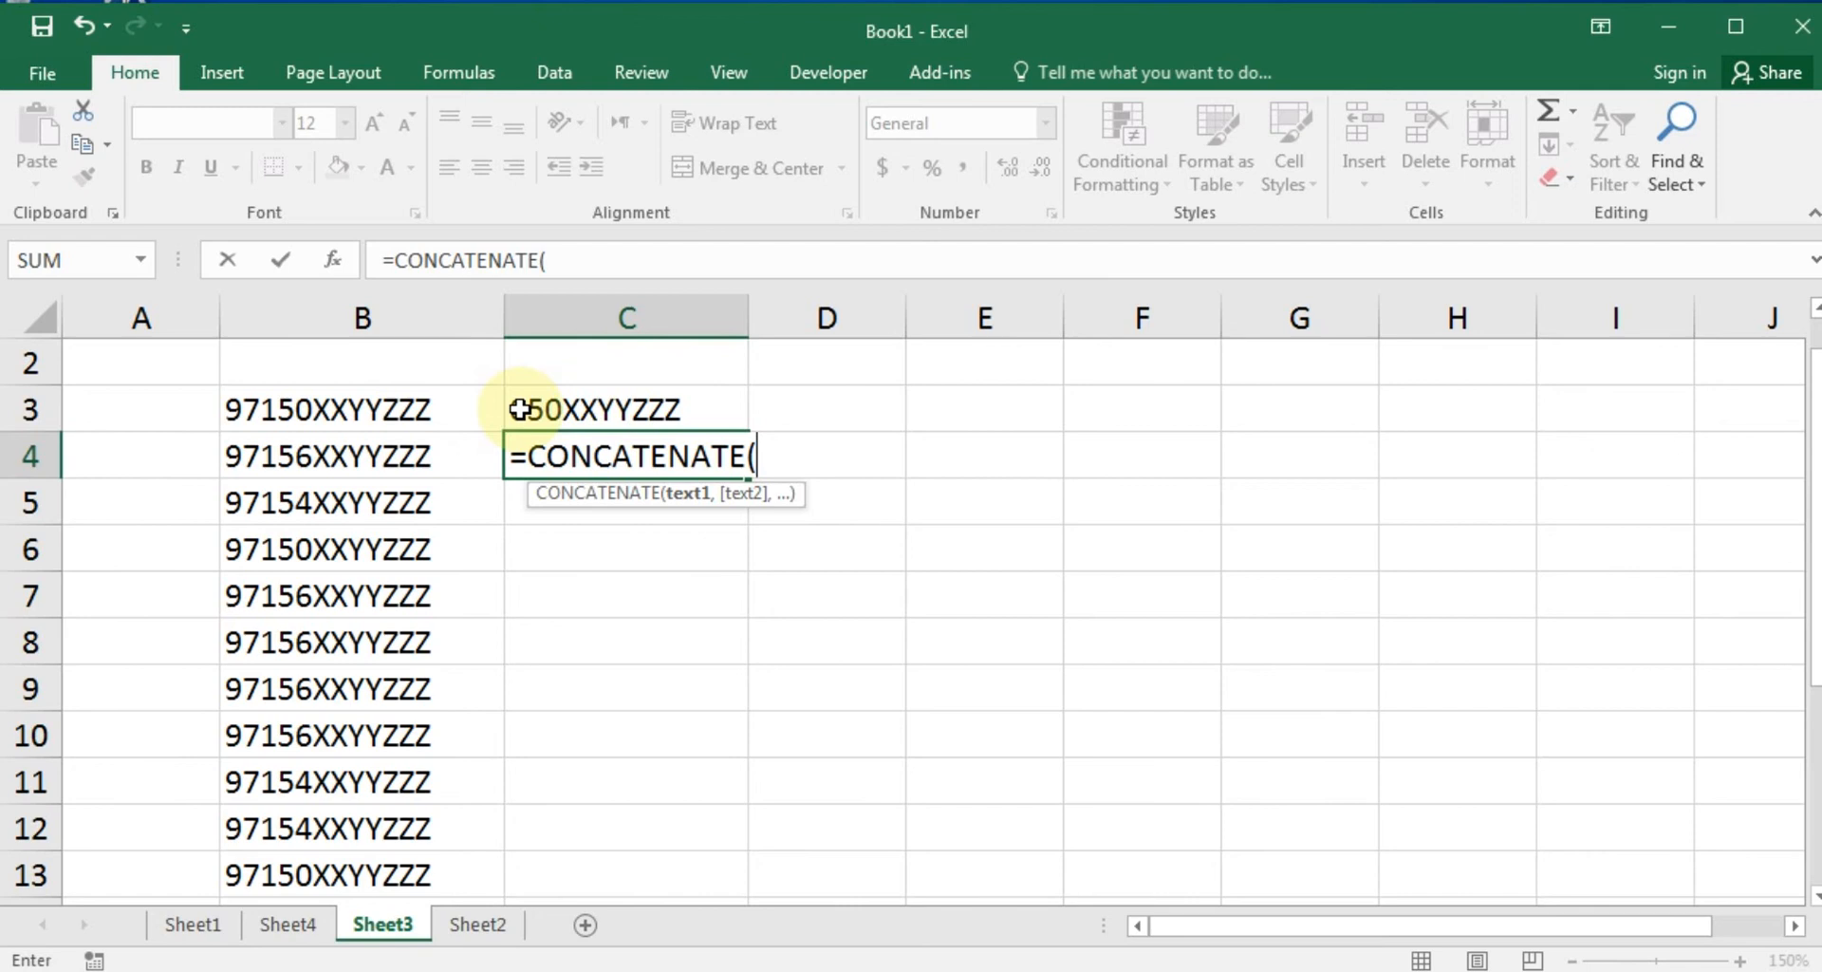
text(0)
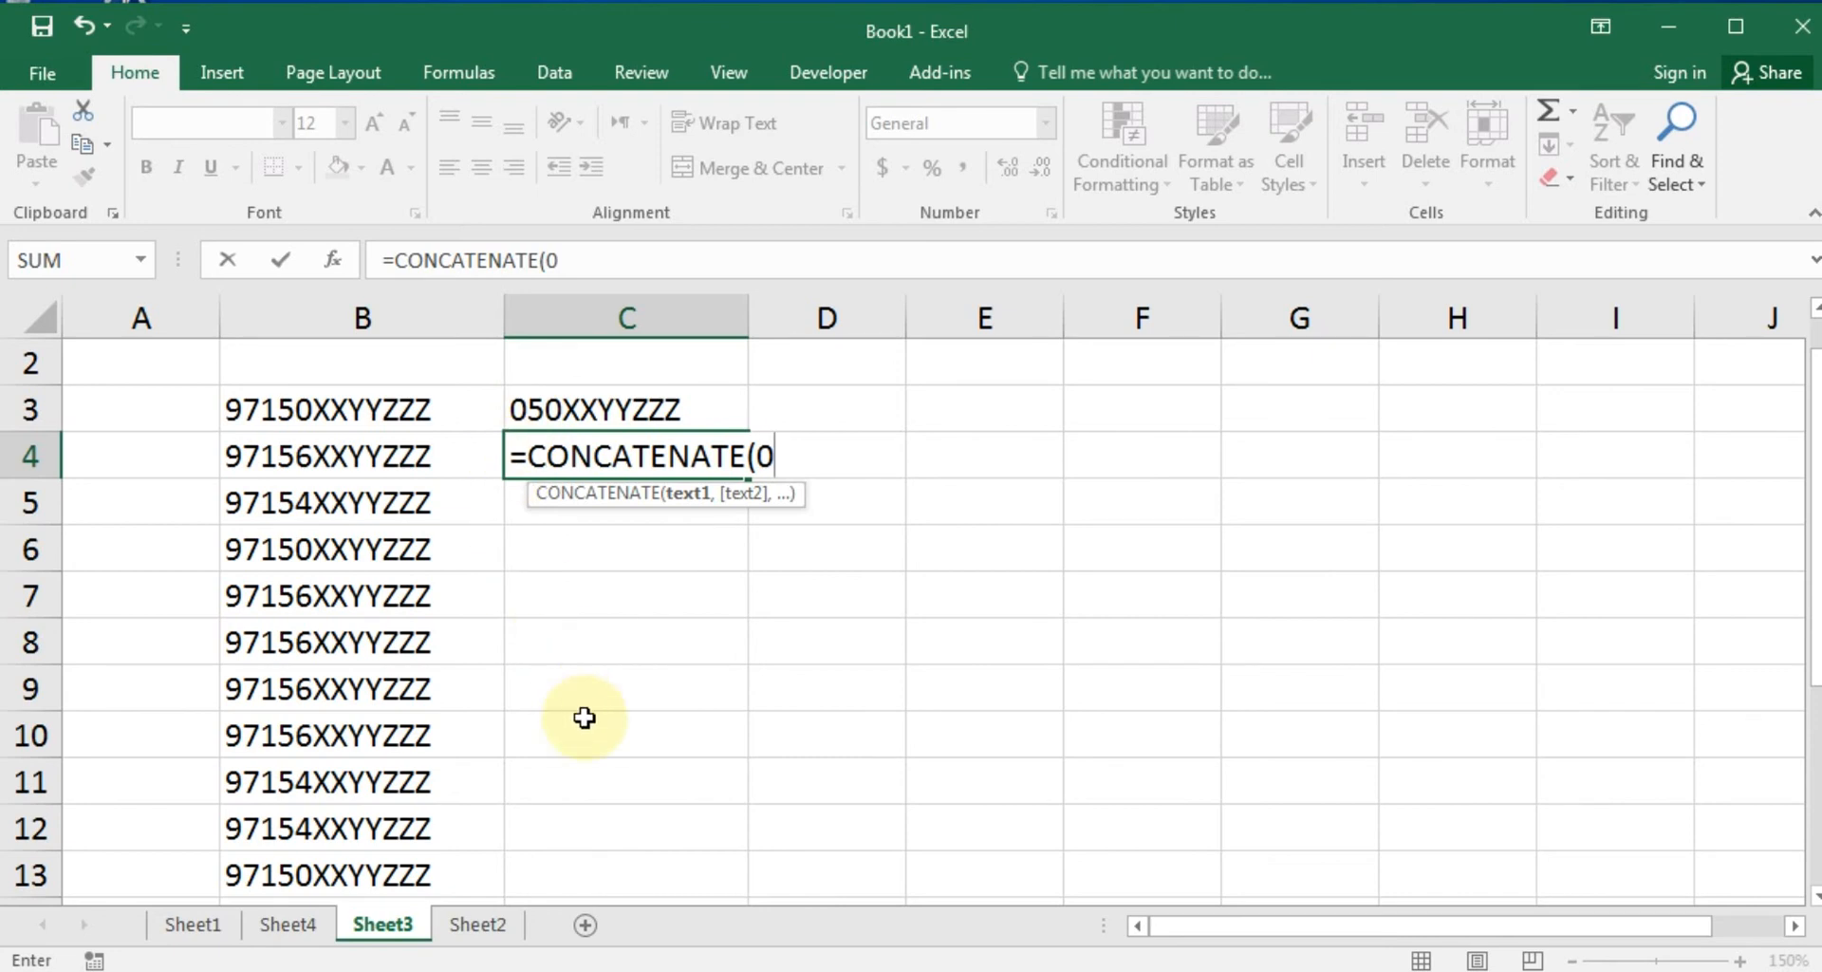
text(,)
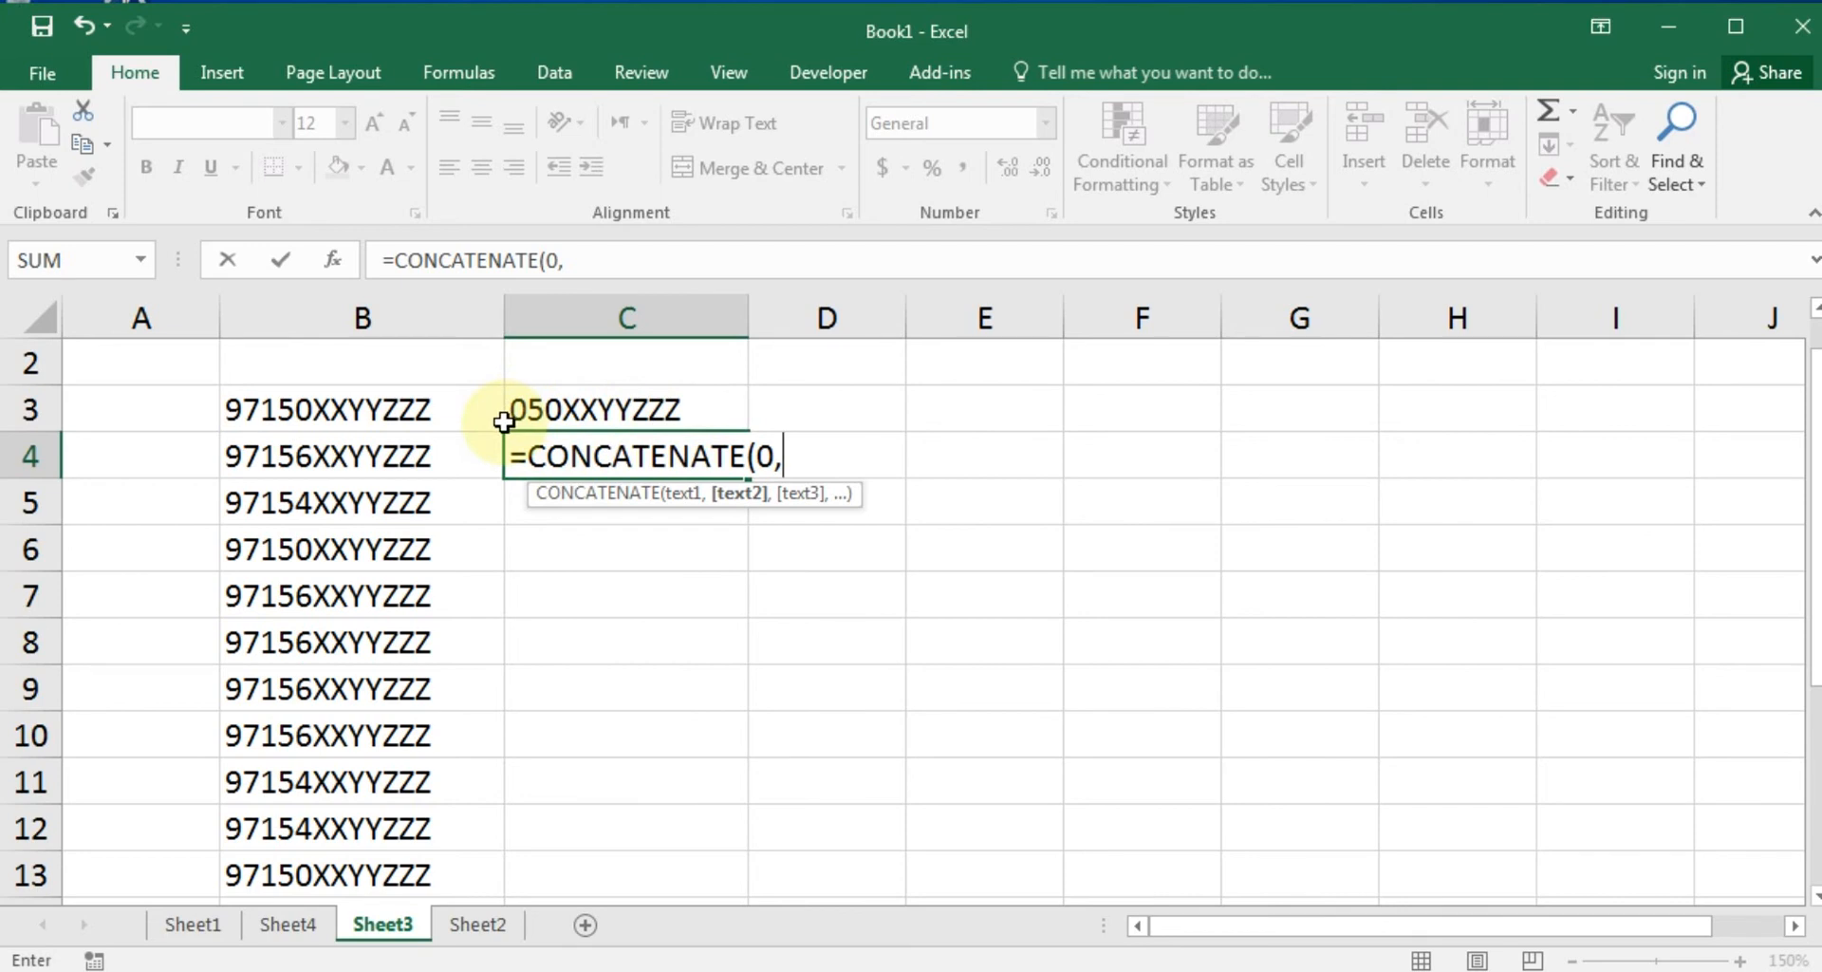
Complete the C4 formula with RIGHT(B4,9) as its second argument, giving =CONCATENATE(0,RIGHT(B4,9)).
text(righ)
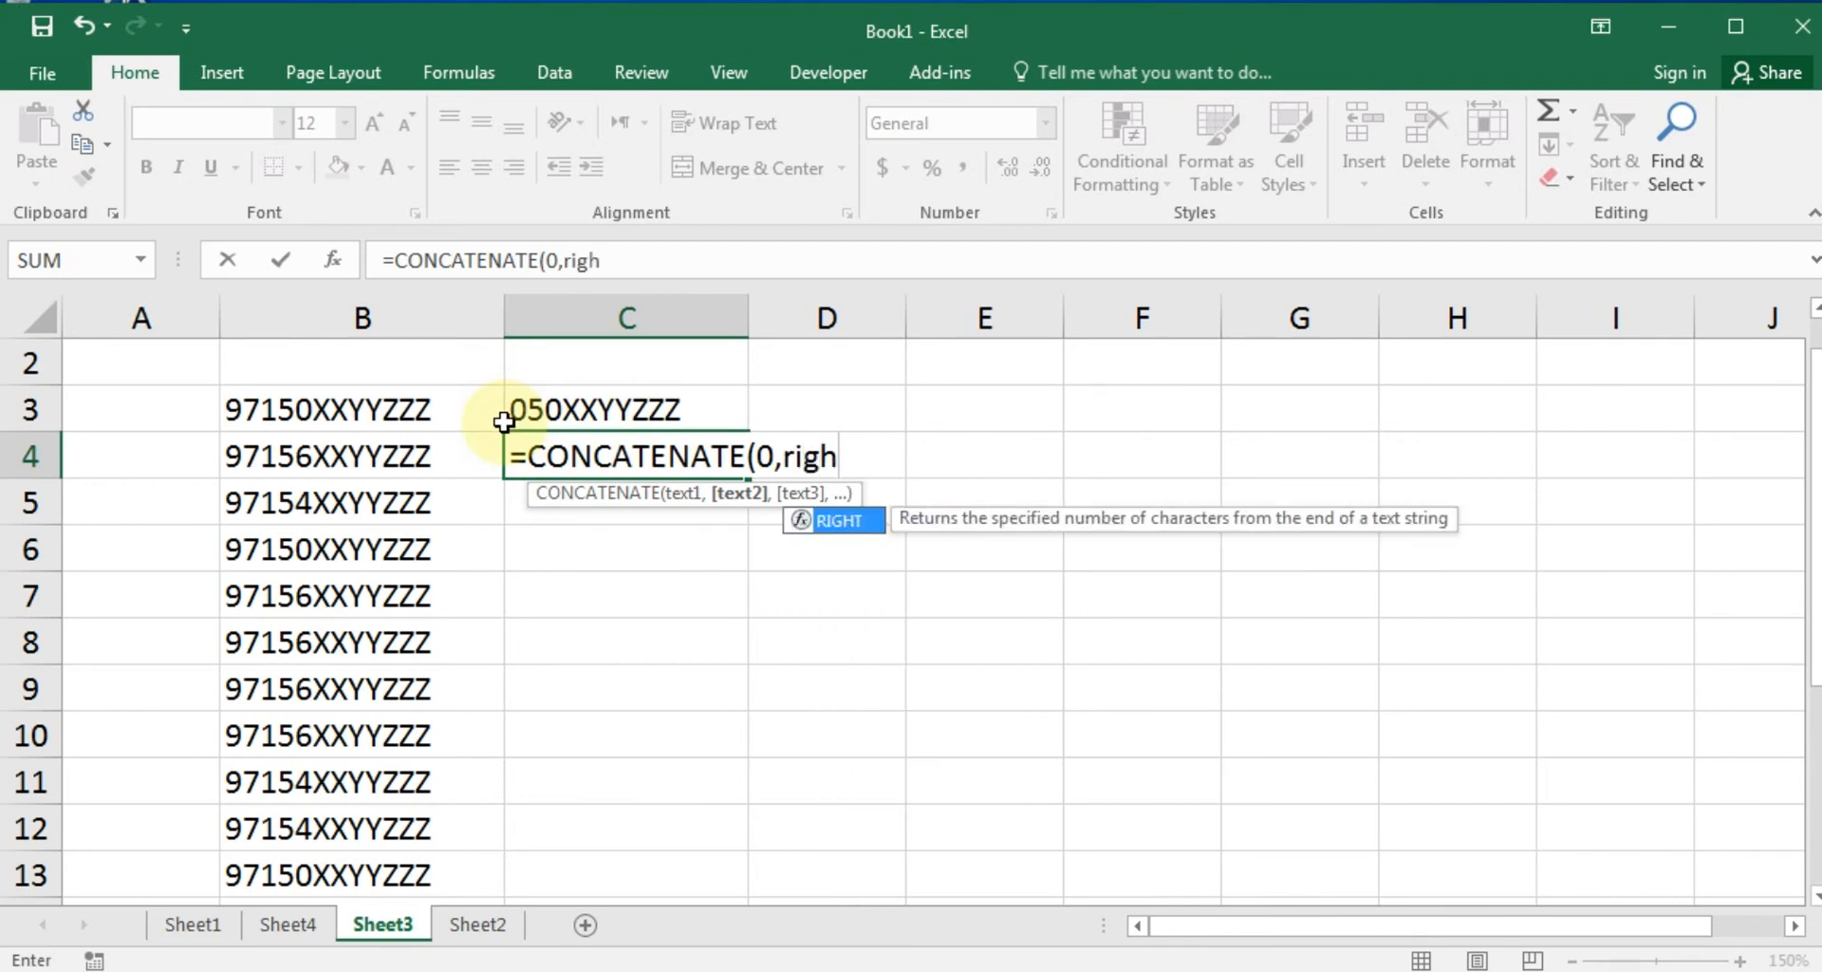
key(Tab)
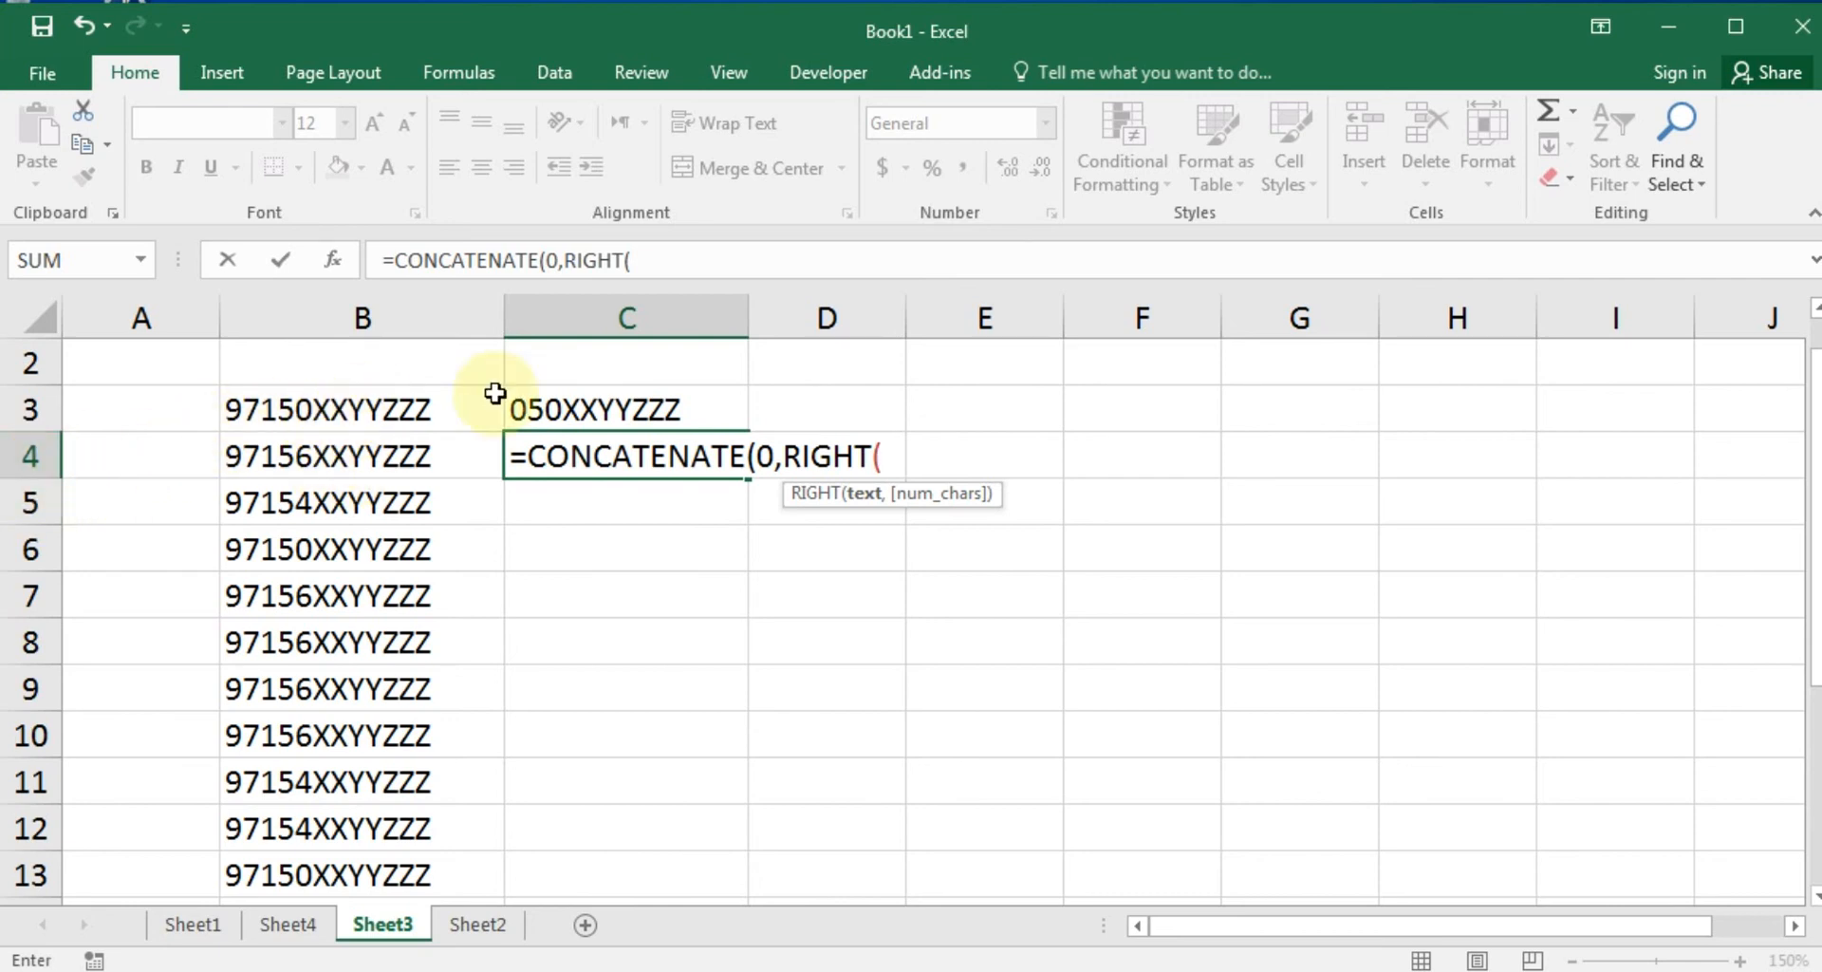
text(b)
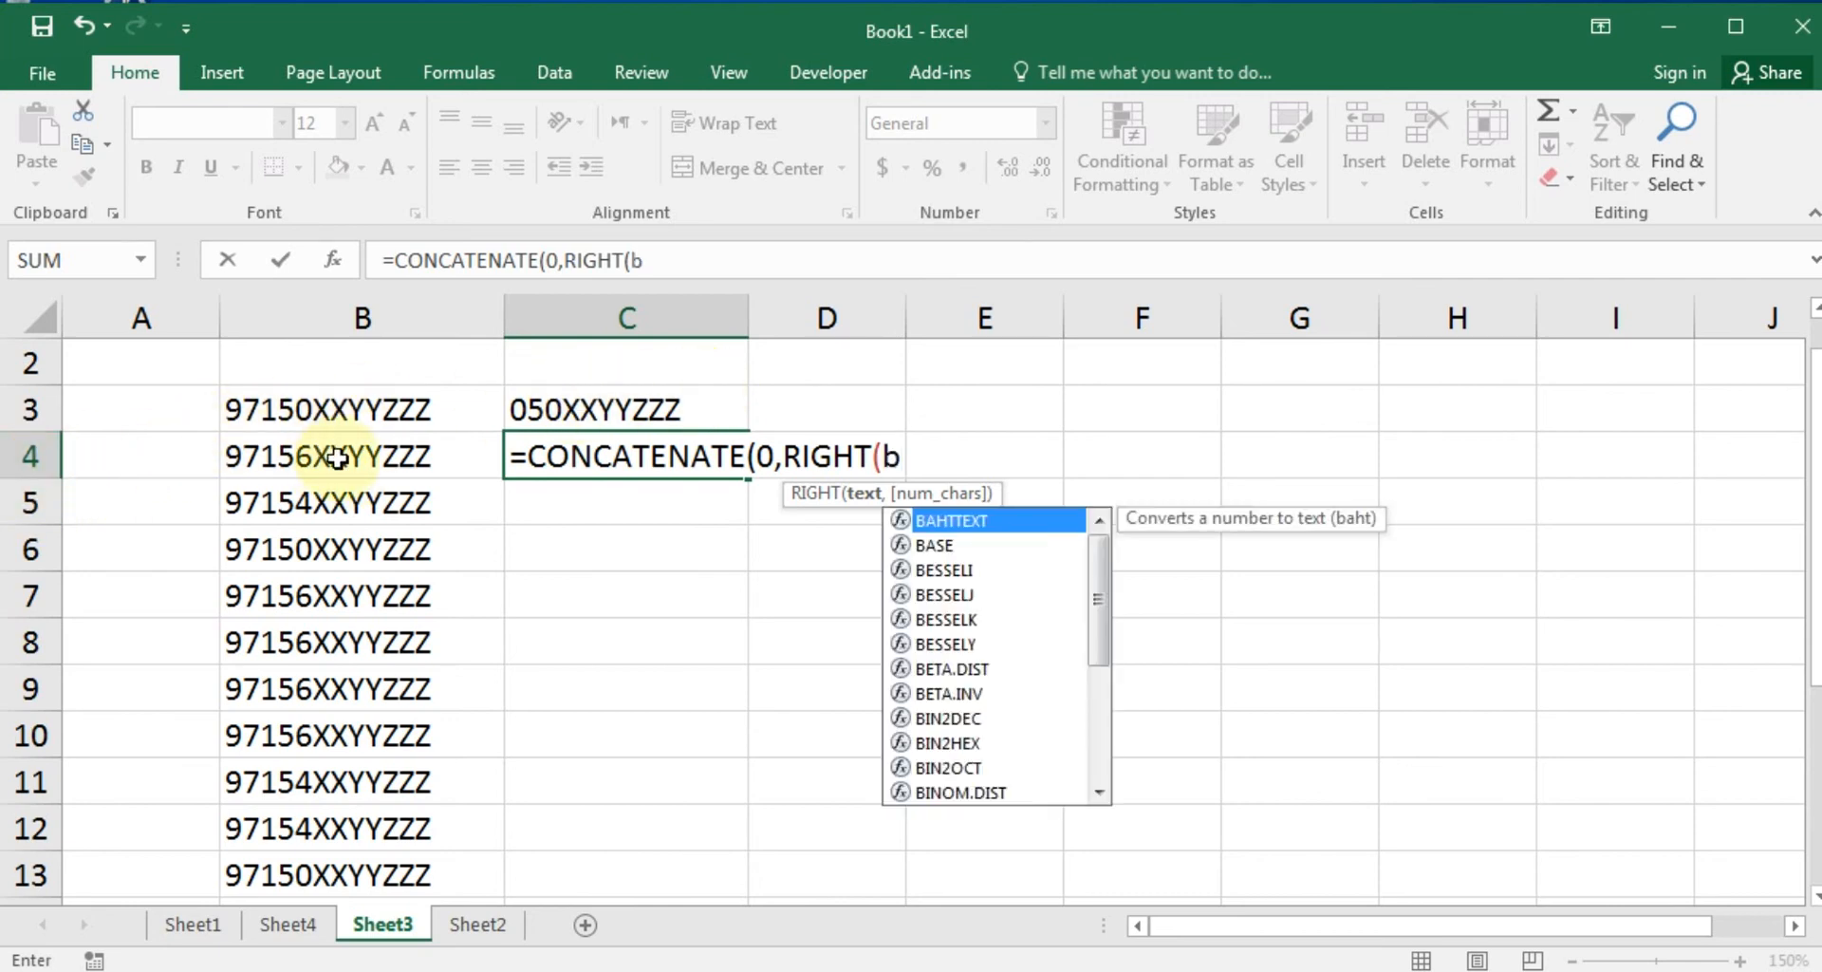
text(4)
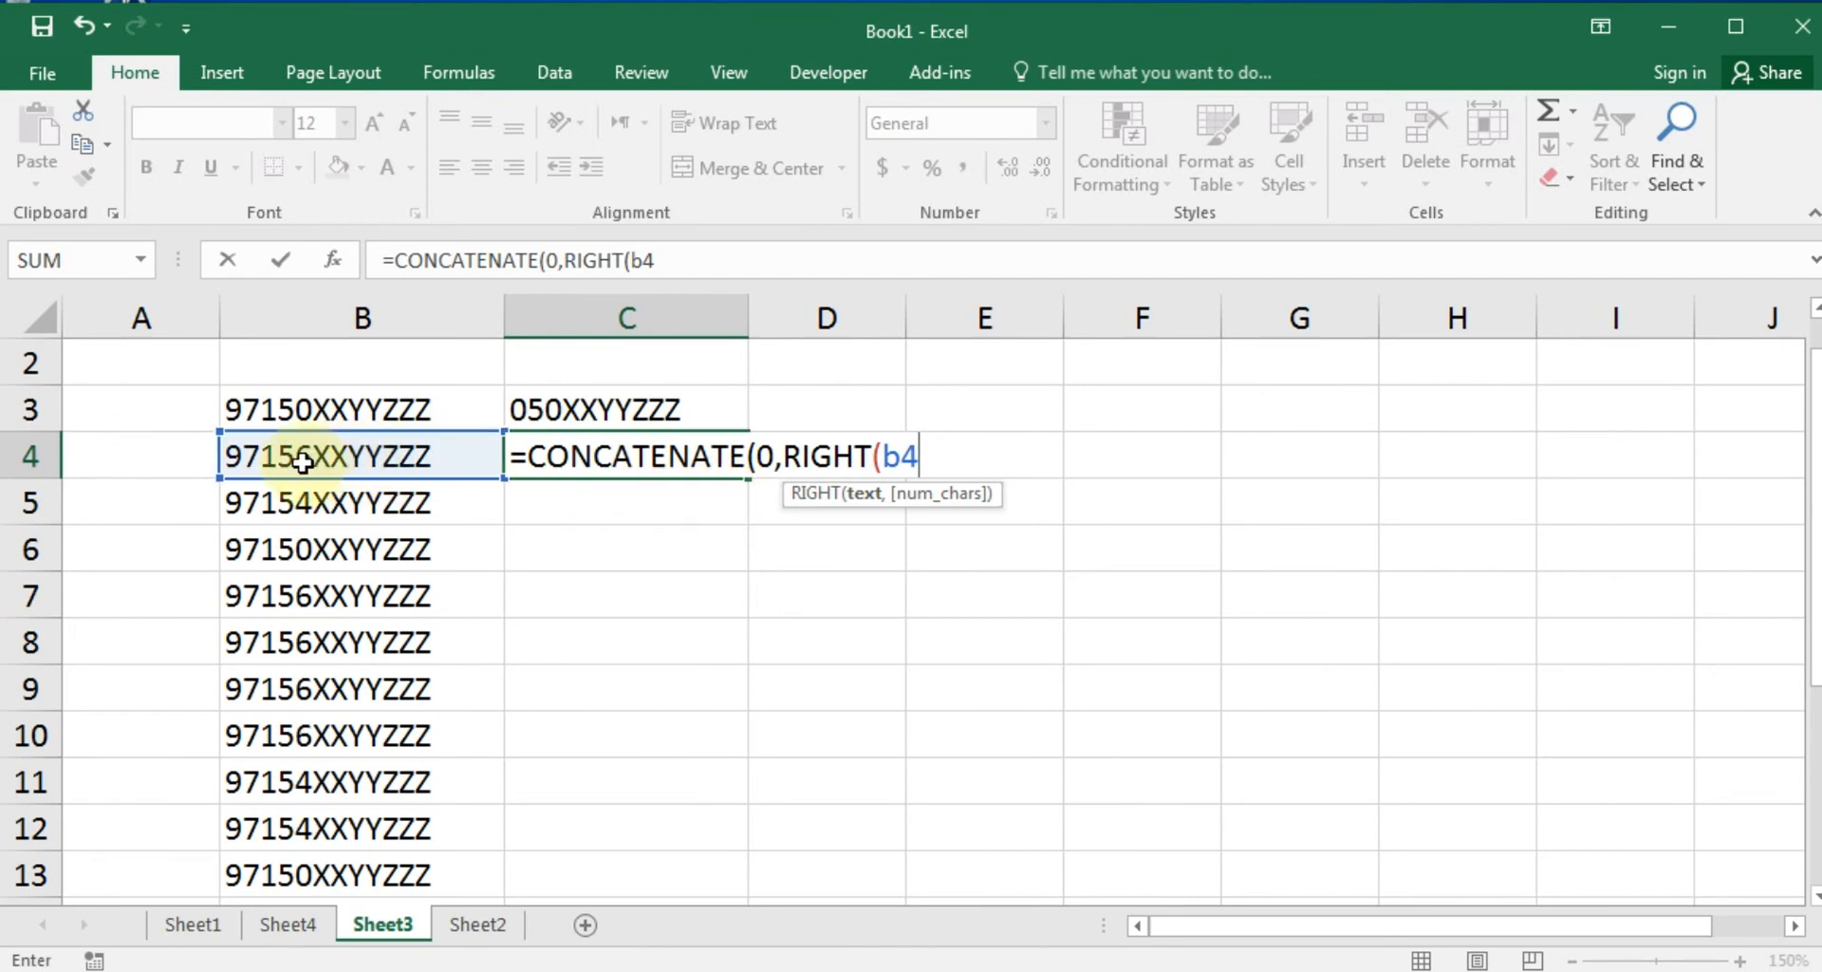
text(,9)
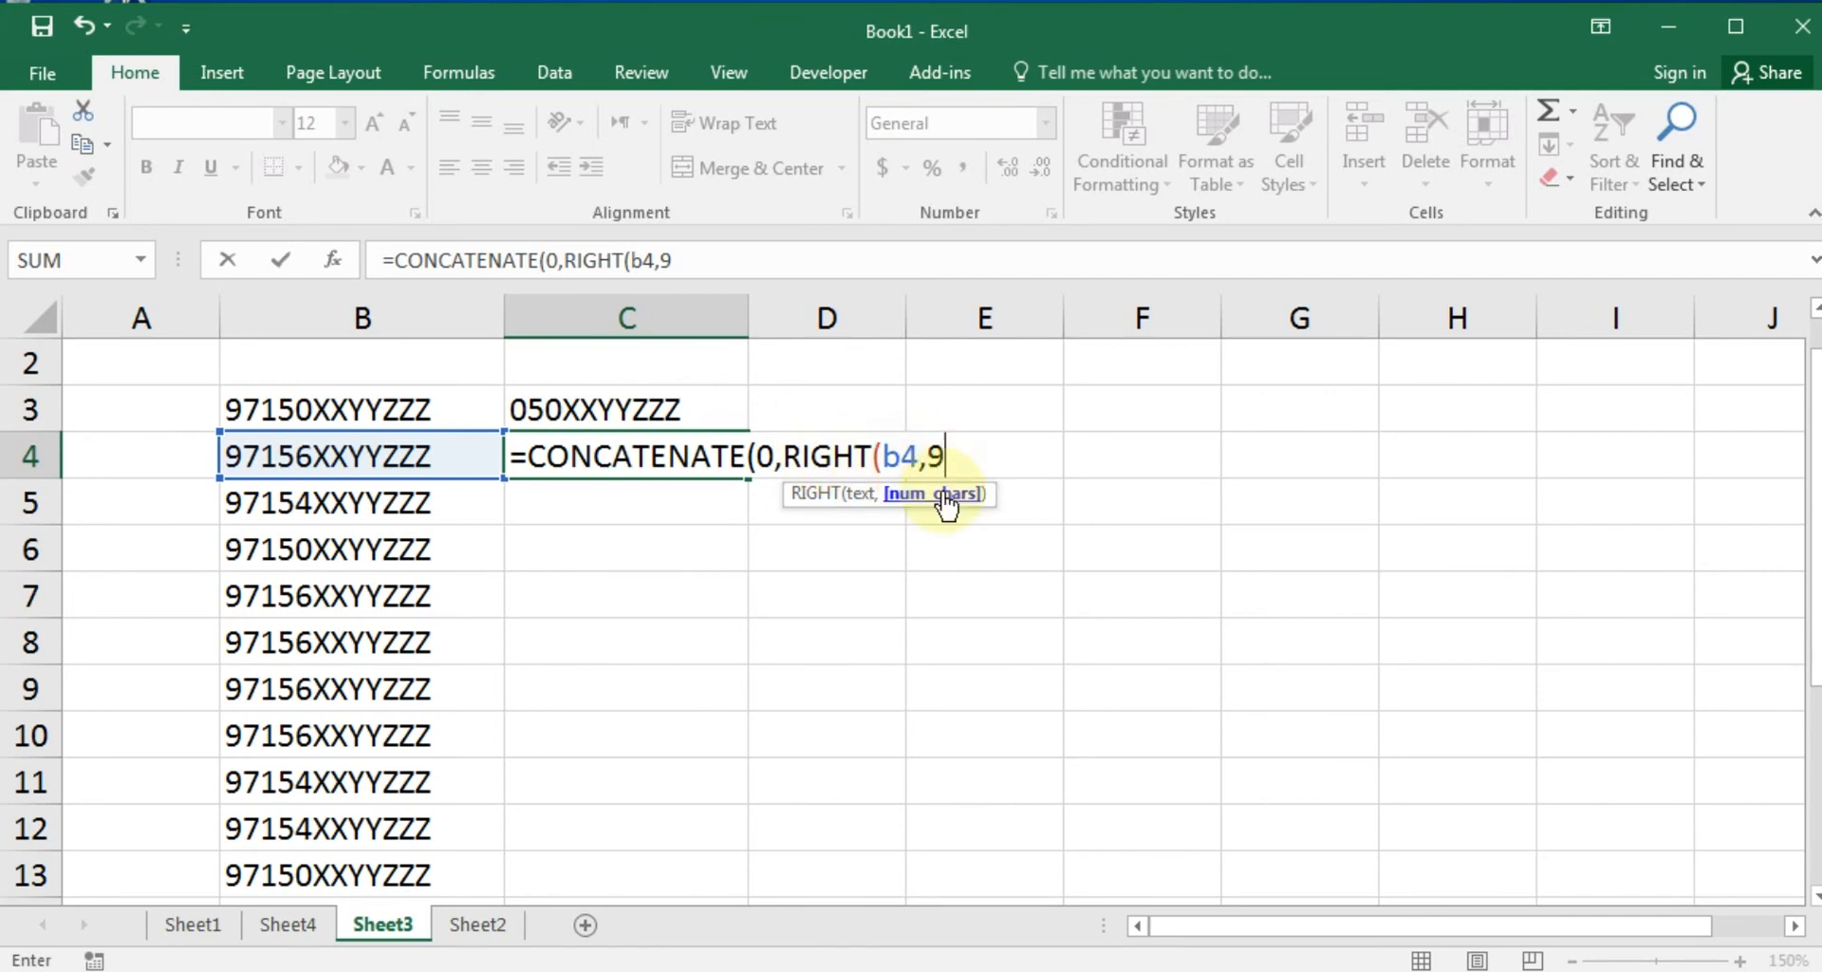
text()))
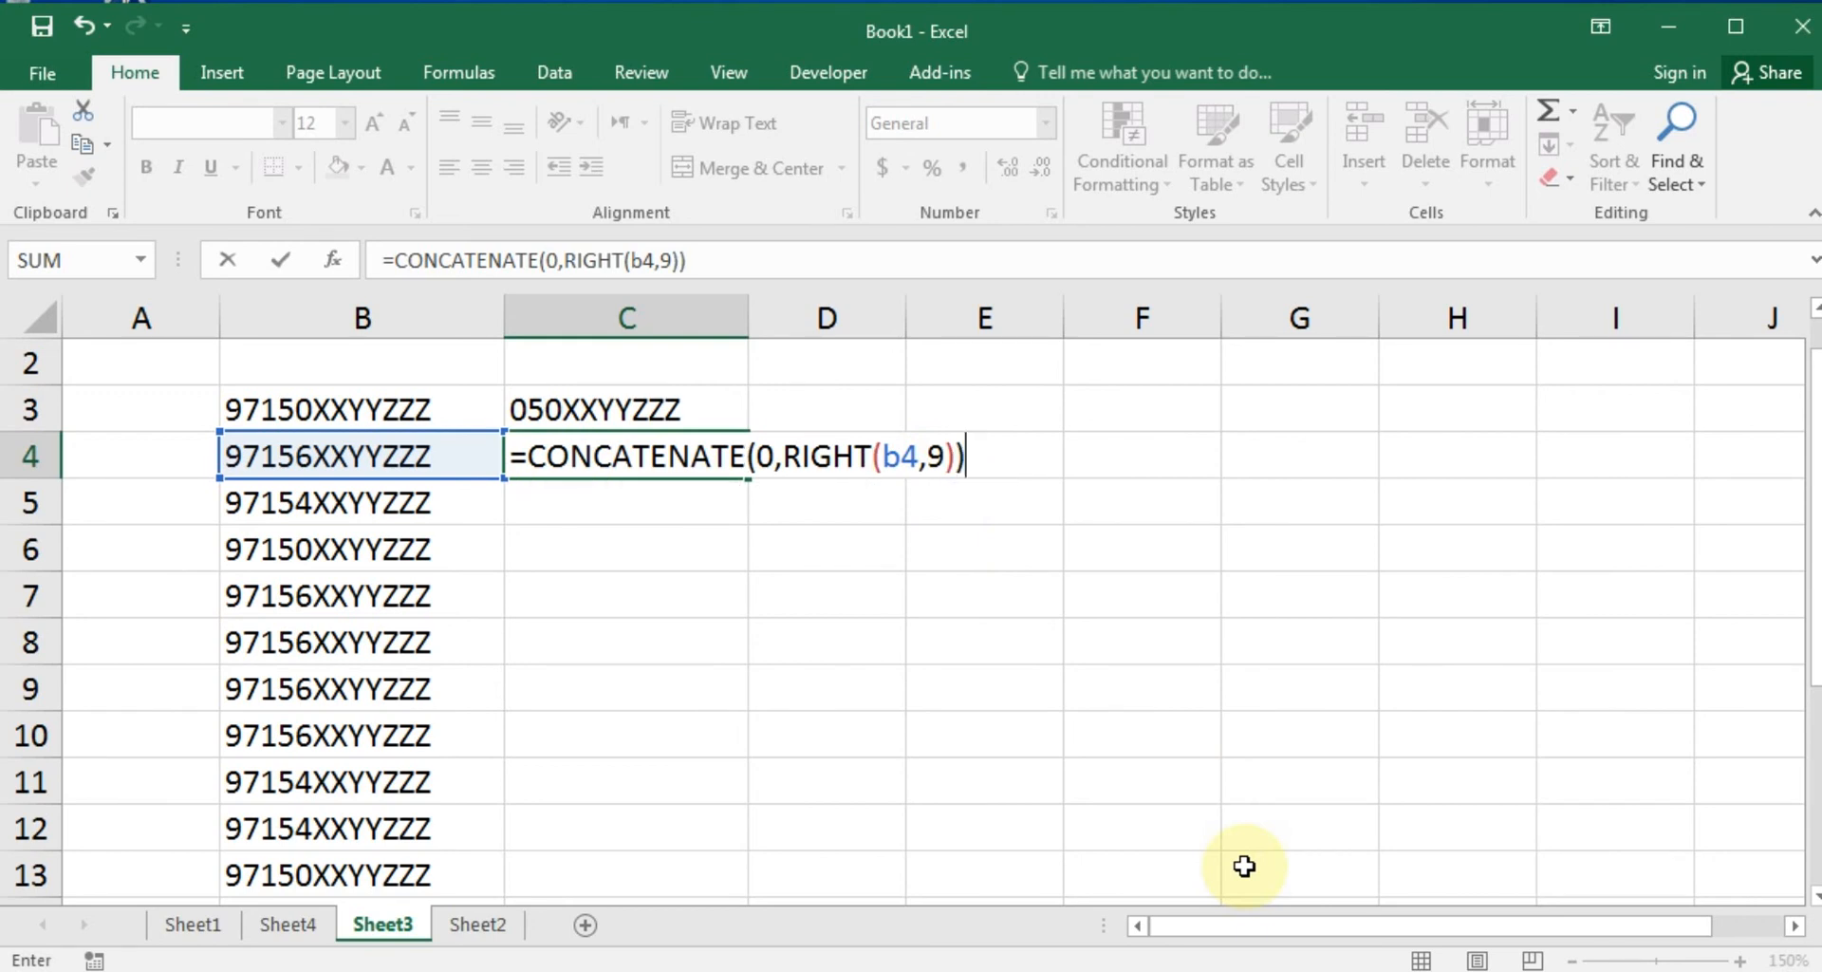
key(Return)
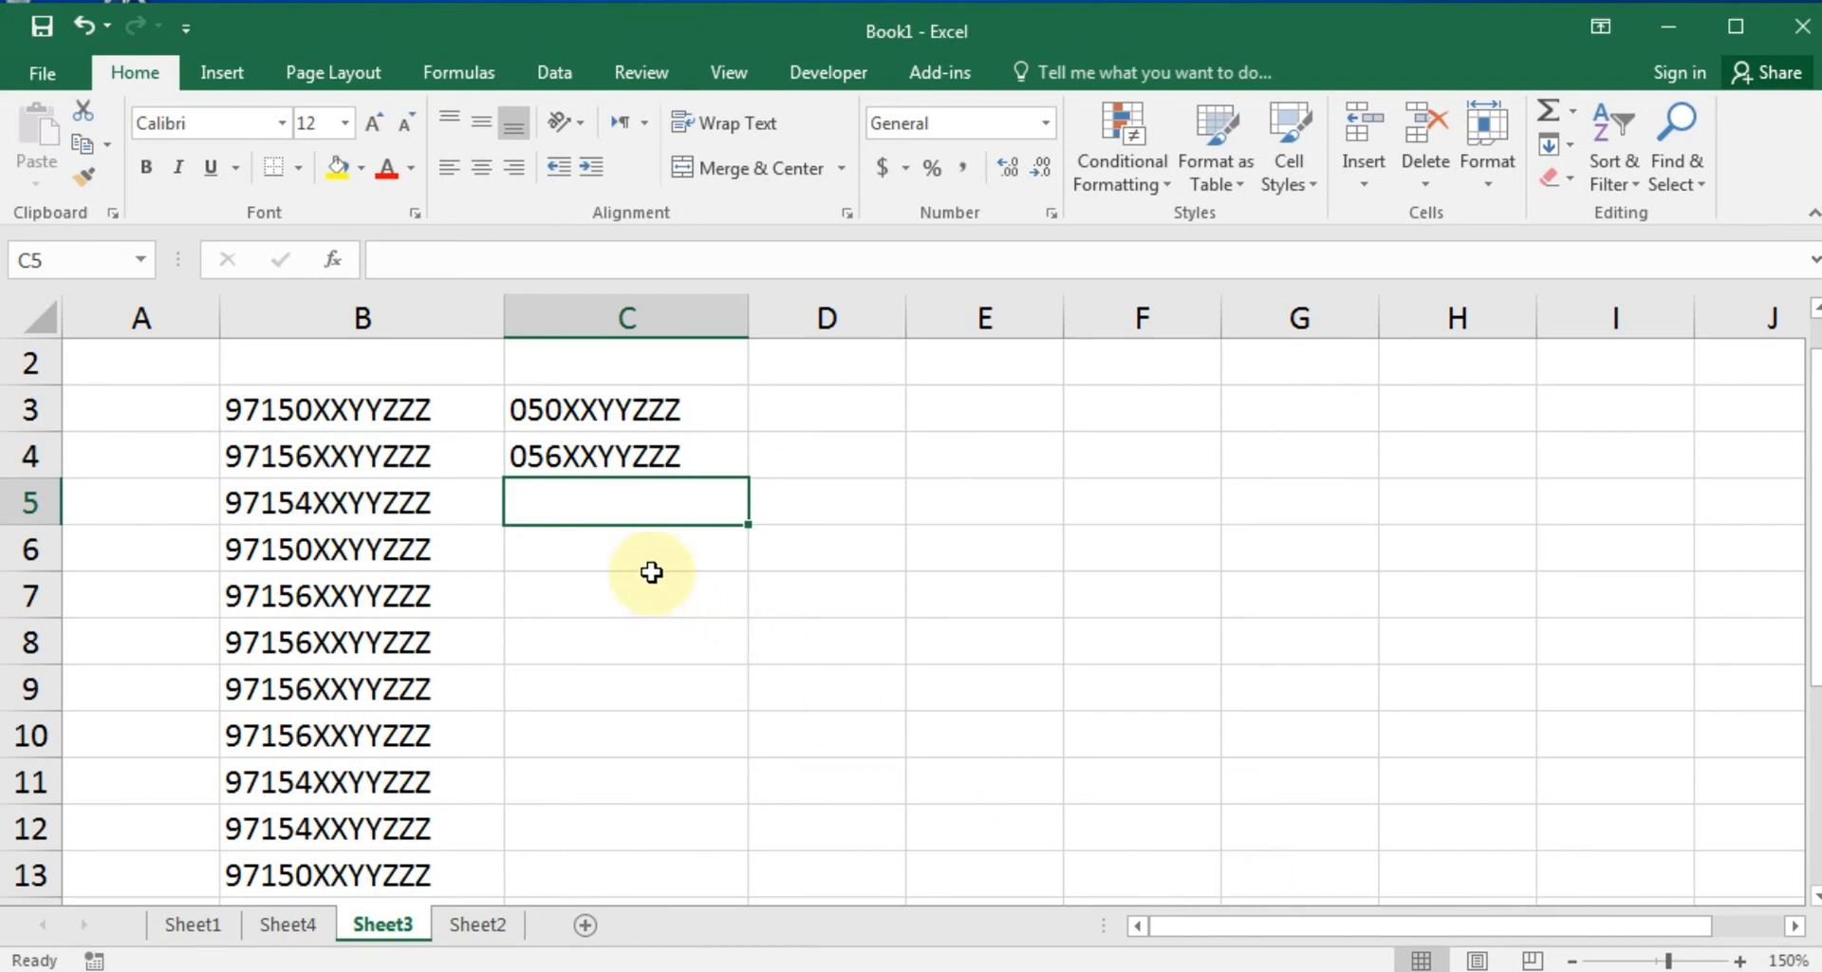
Copy the C4 formula down to C5:C13, beside the remaining phone numbers.
click(669, 548)
click(700, 459)
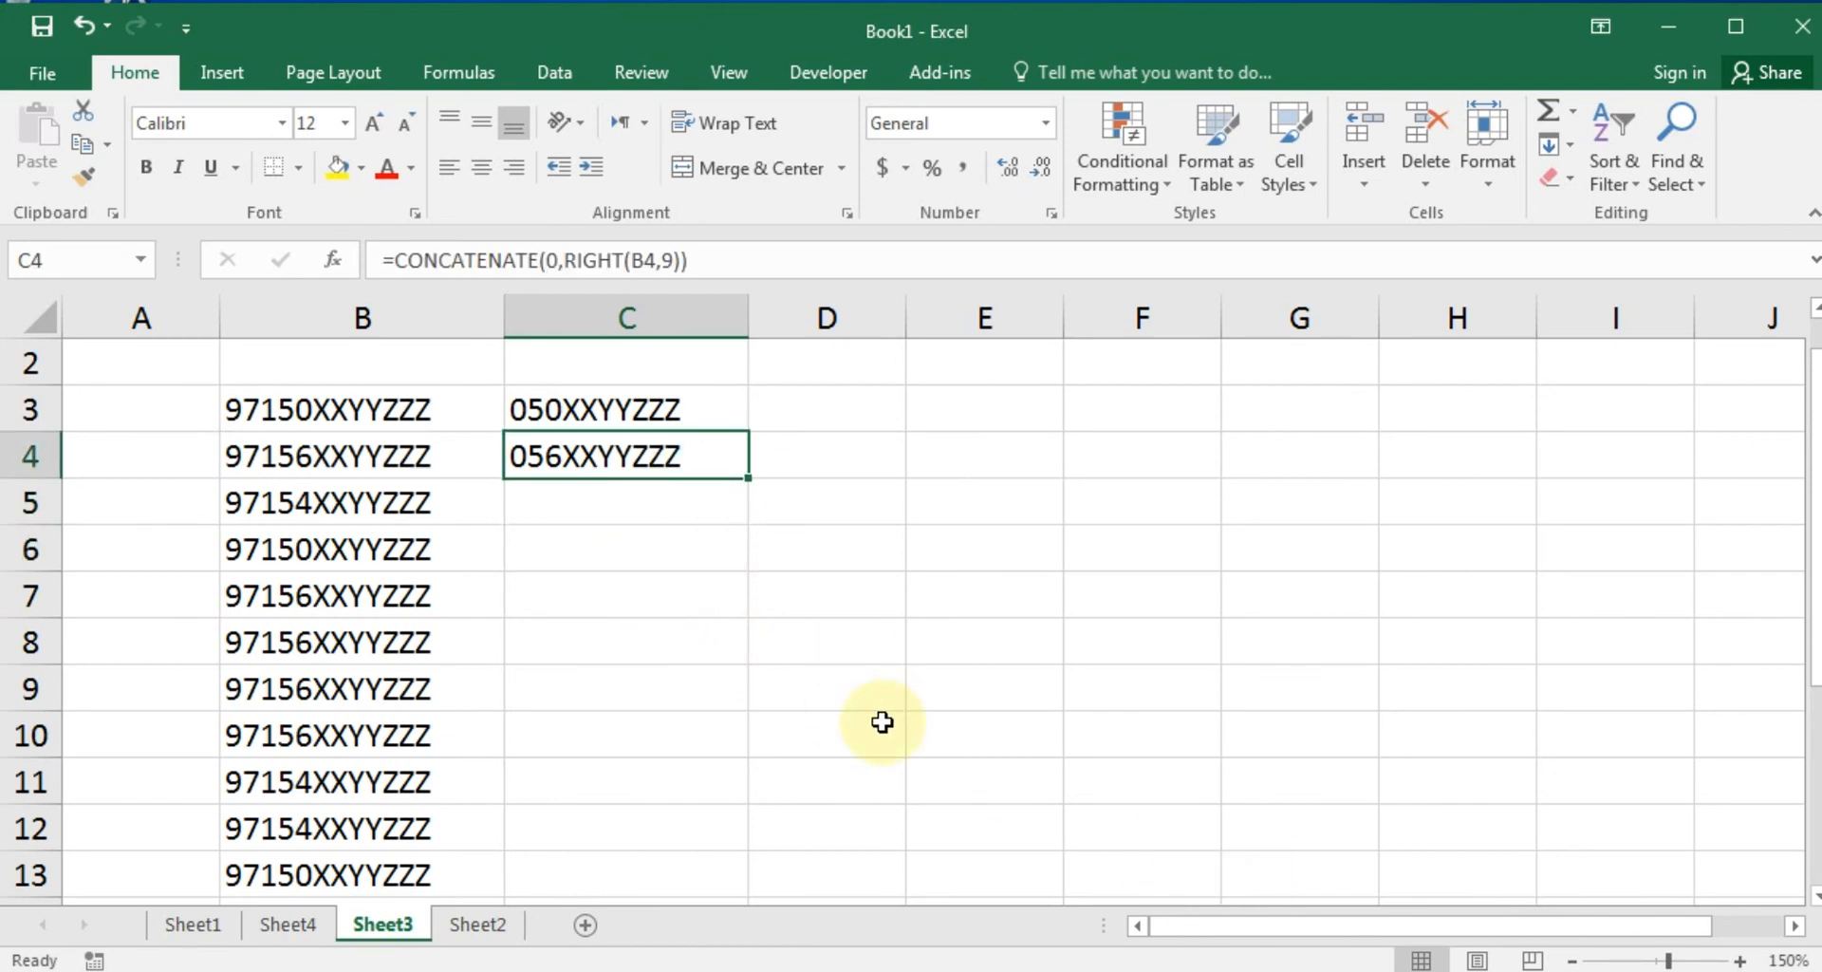
key(ctrl+c)
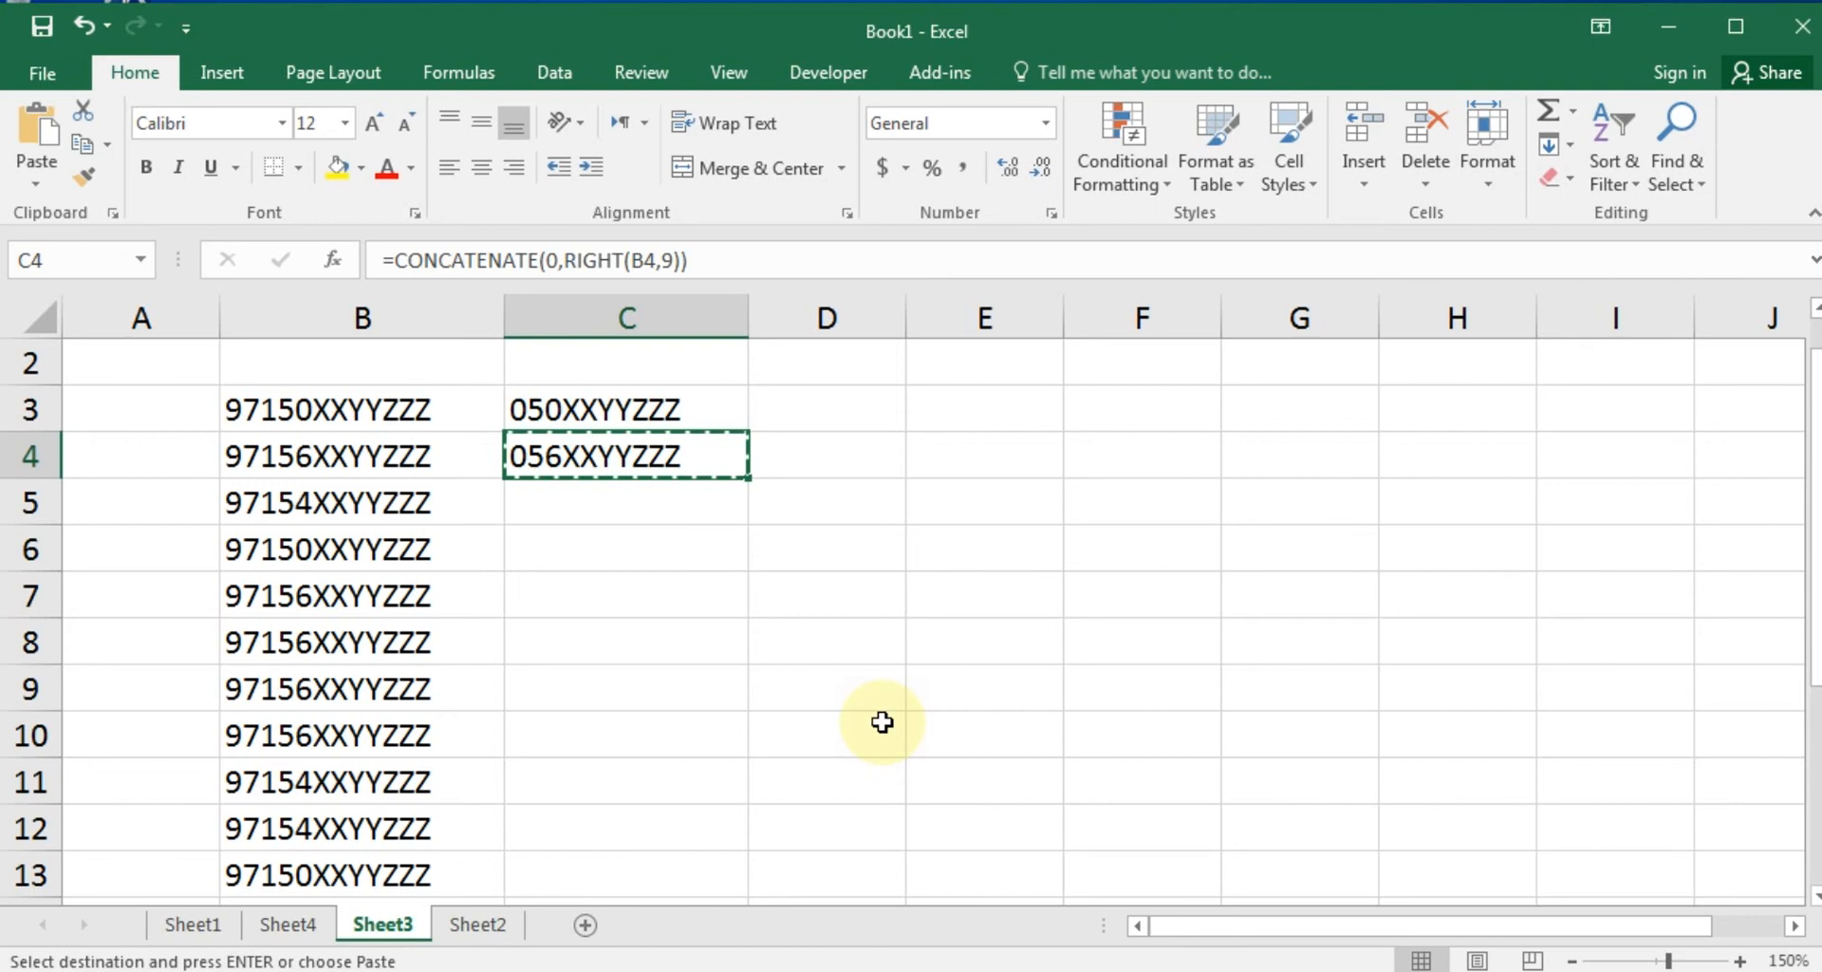
key(Down)
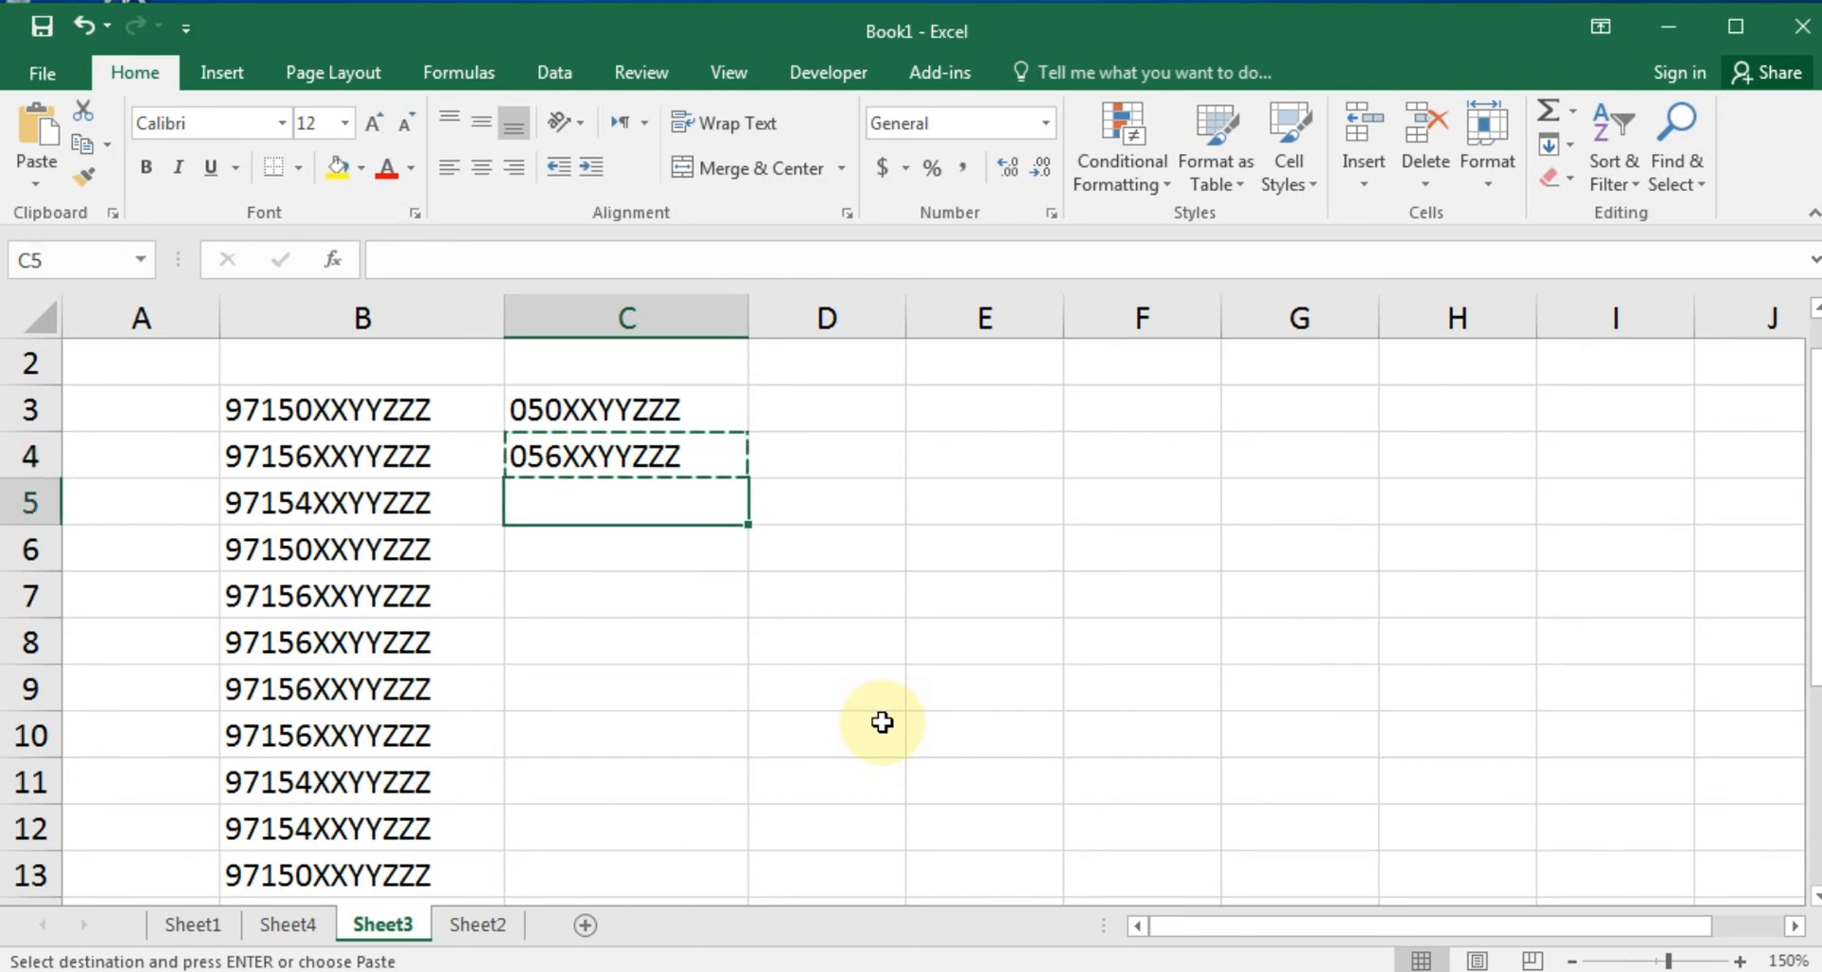
key(shift+Down)
key(shift+Down)
key(shift+Down)
key(shift+Down)
key(shift+Down)
key(shift+Down)
key(shift+Down)
key(shift+Down)
key(shift+Down)
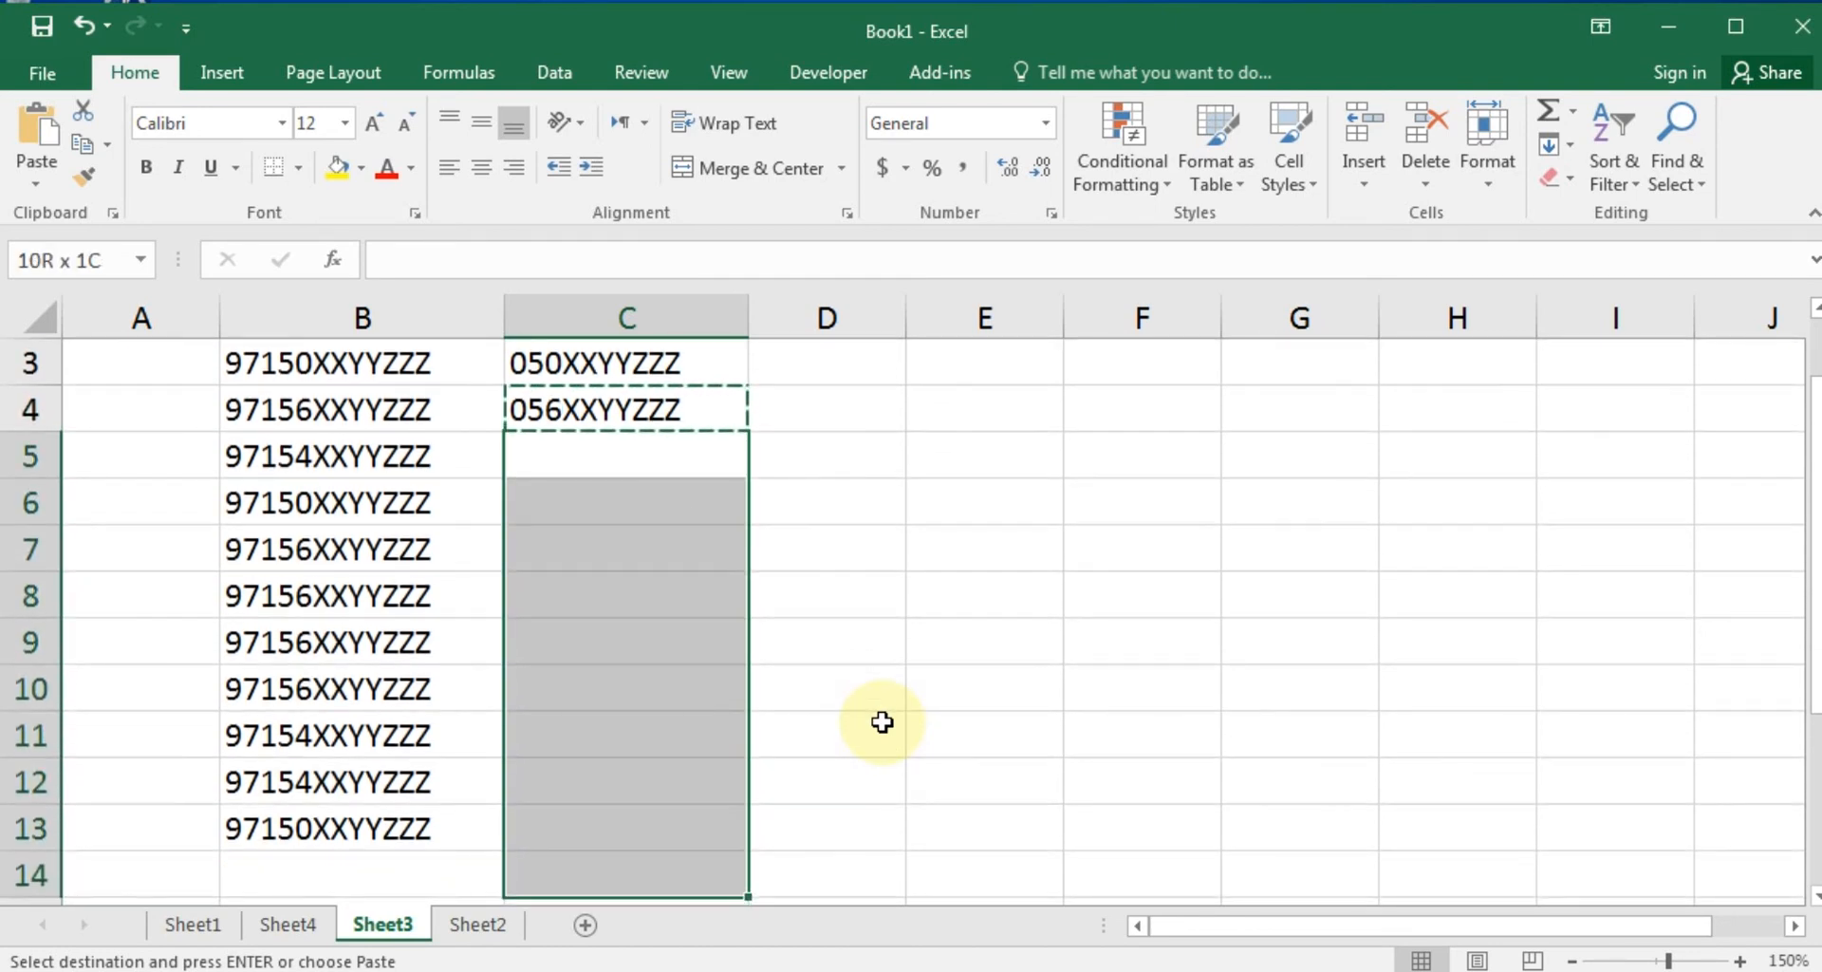
key(shift+Up)
key(Return)
Delete the empty row 1, which holds the merged cell B1, above the phone number list.
key(Up)
key(Up)
key(Up)
key(Up)
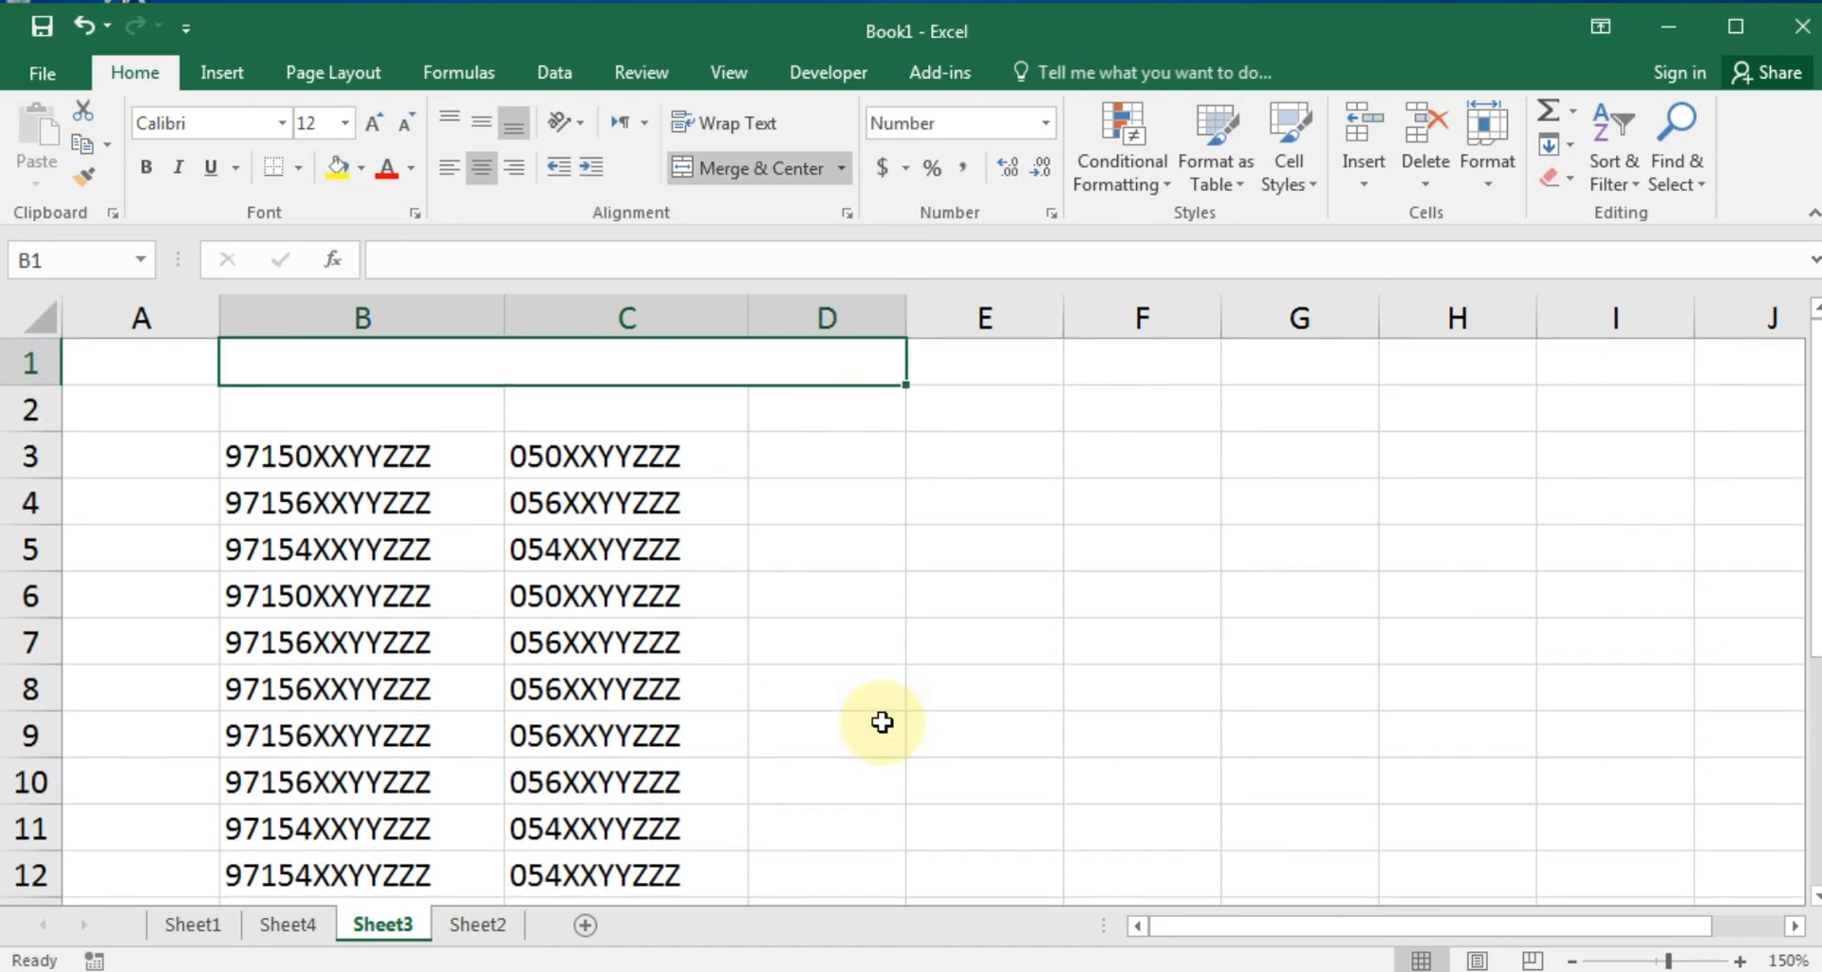
key(shift+space)
key(ctrl+minus)
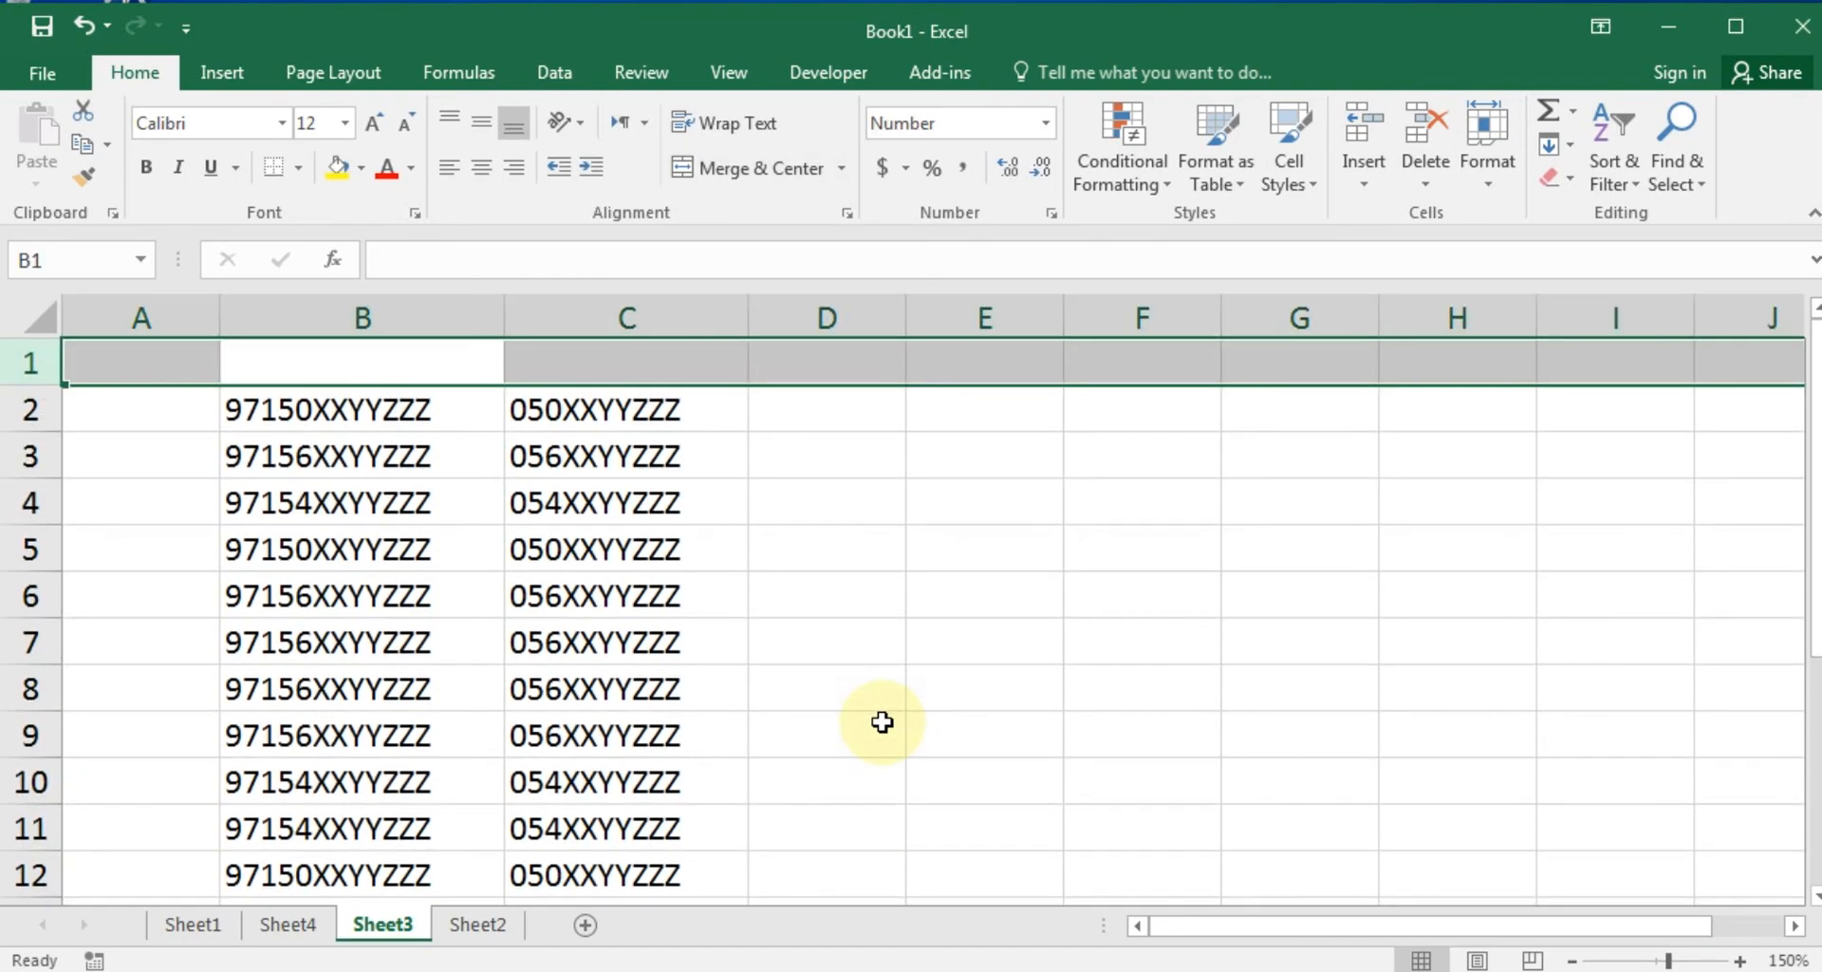
Review the formulas in C2 and C6 and the reformatted phone numbers down column C.
key(Down)
key(Right)
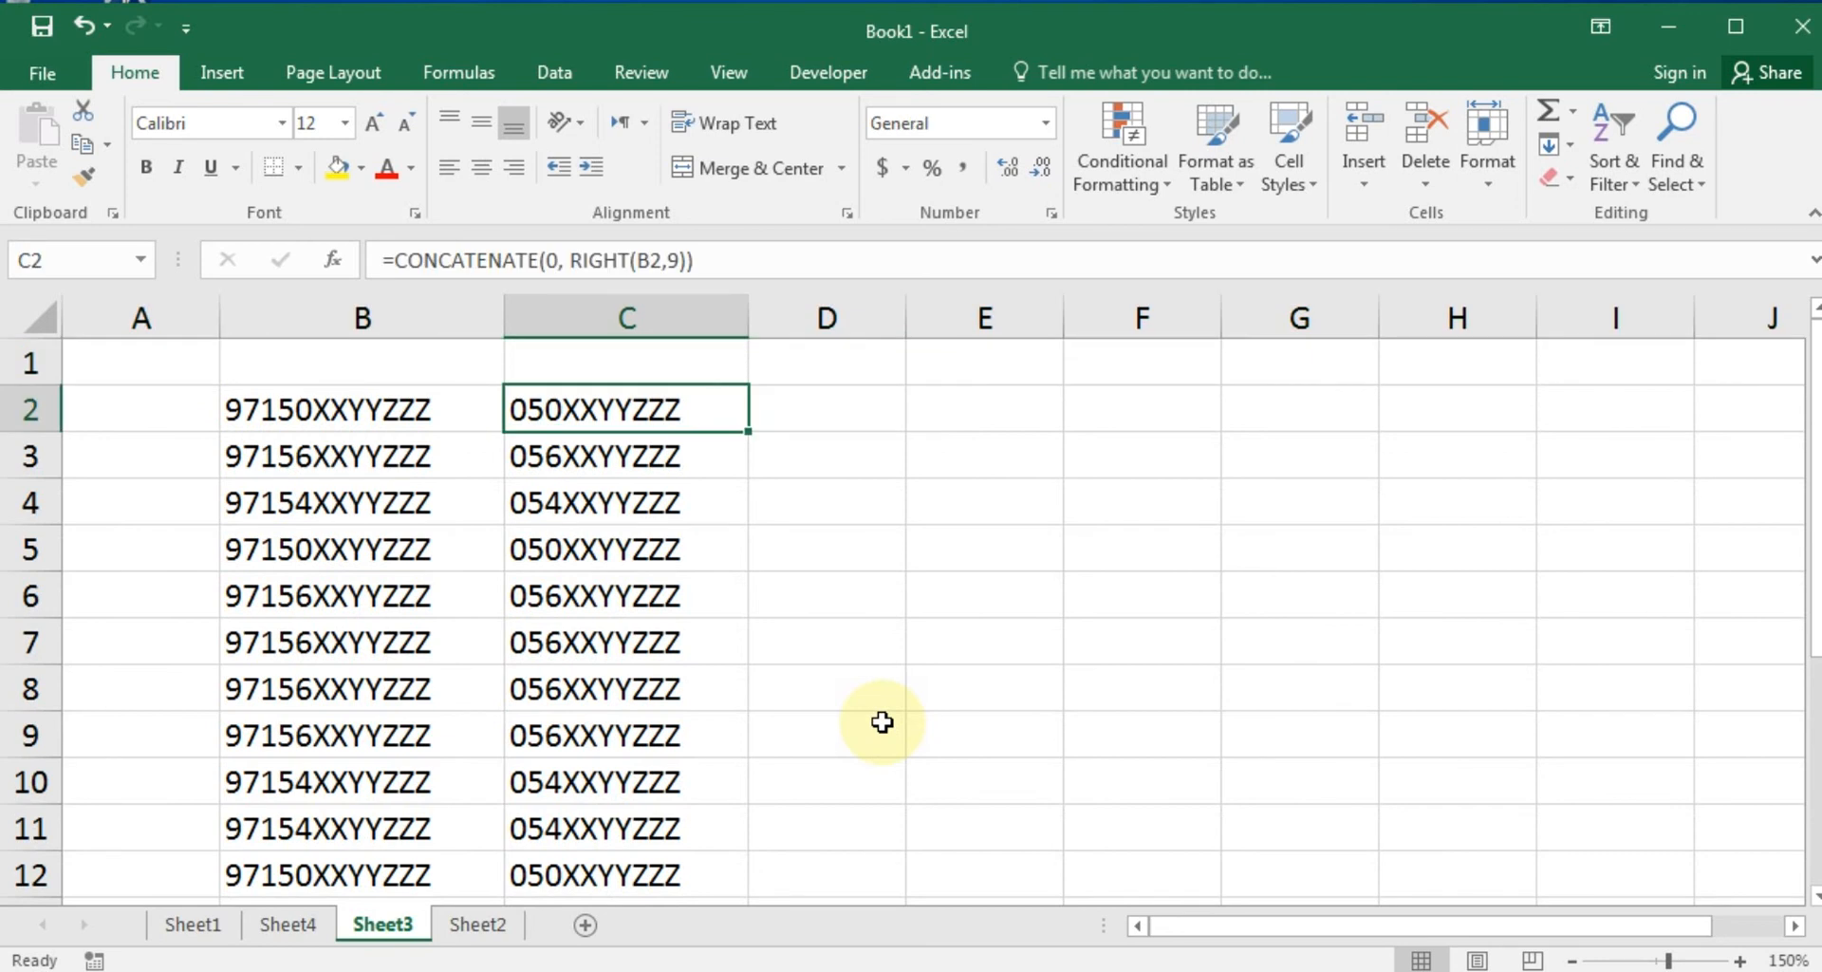
click(633, 600)
scroll(636, 598, down, 1)
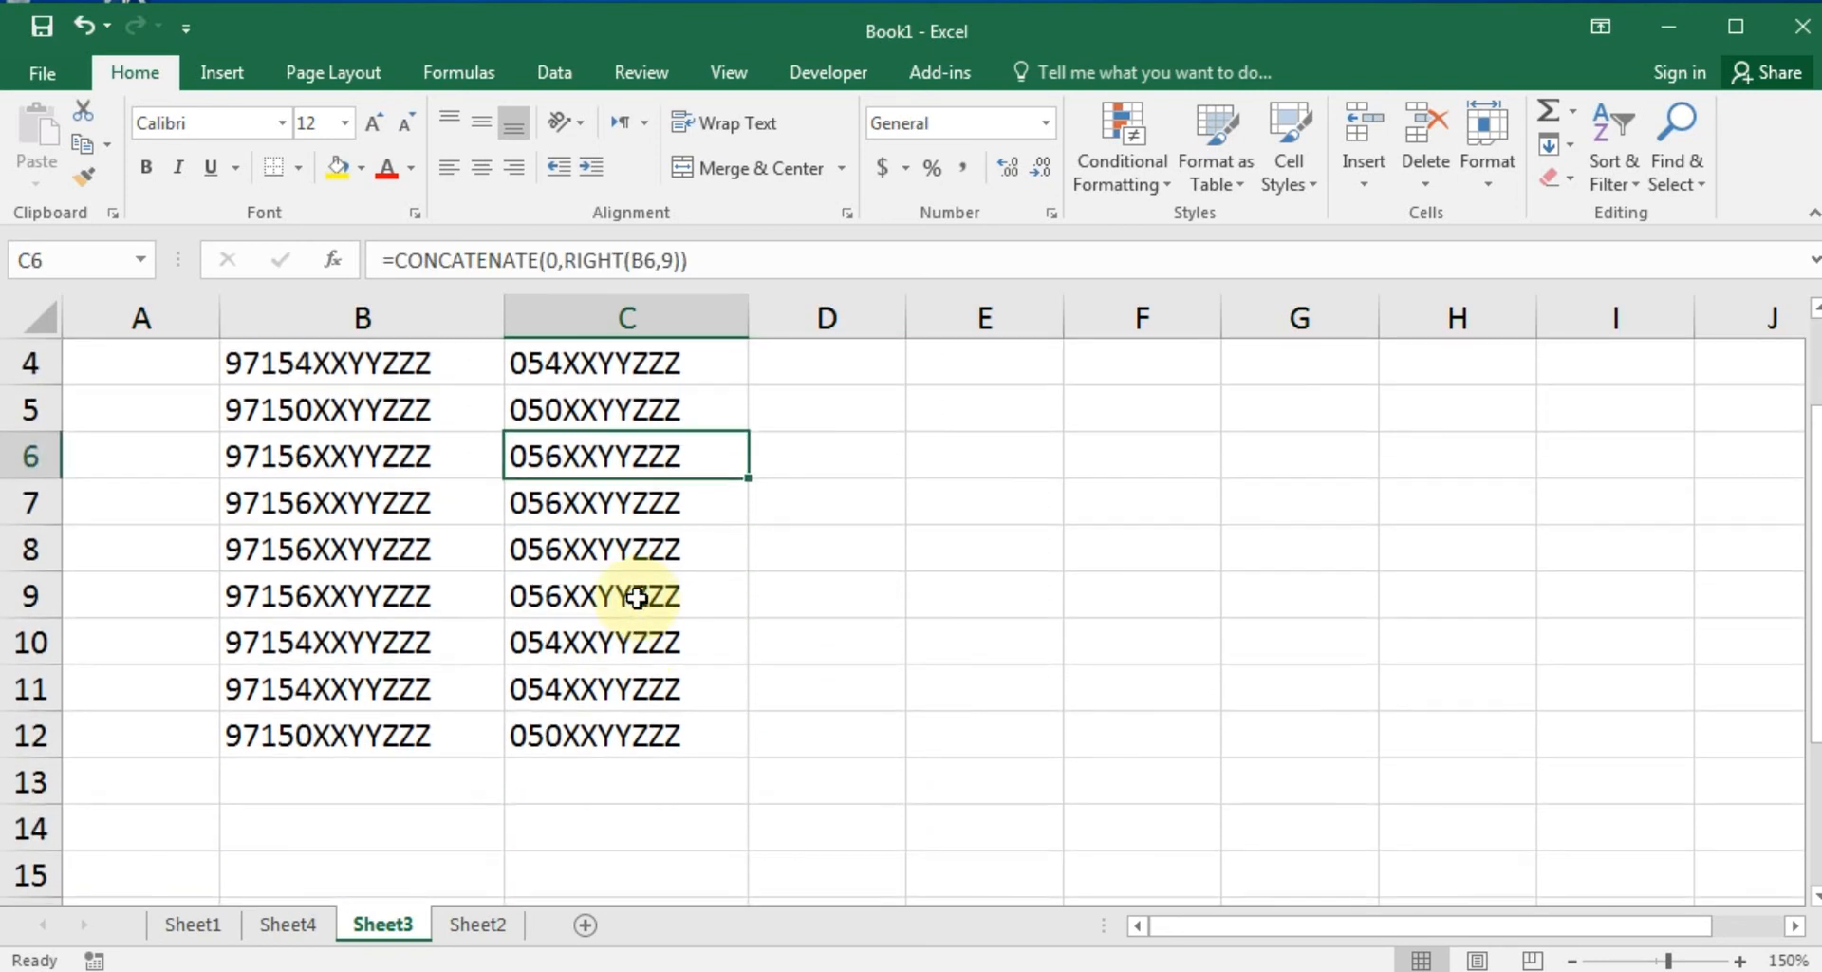
scroll(636, 598, down, 1)
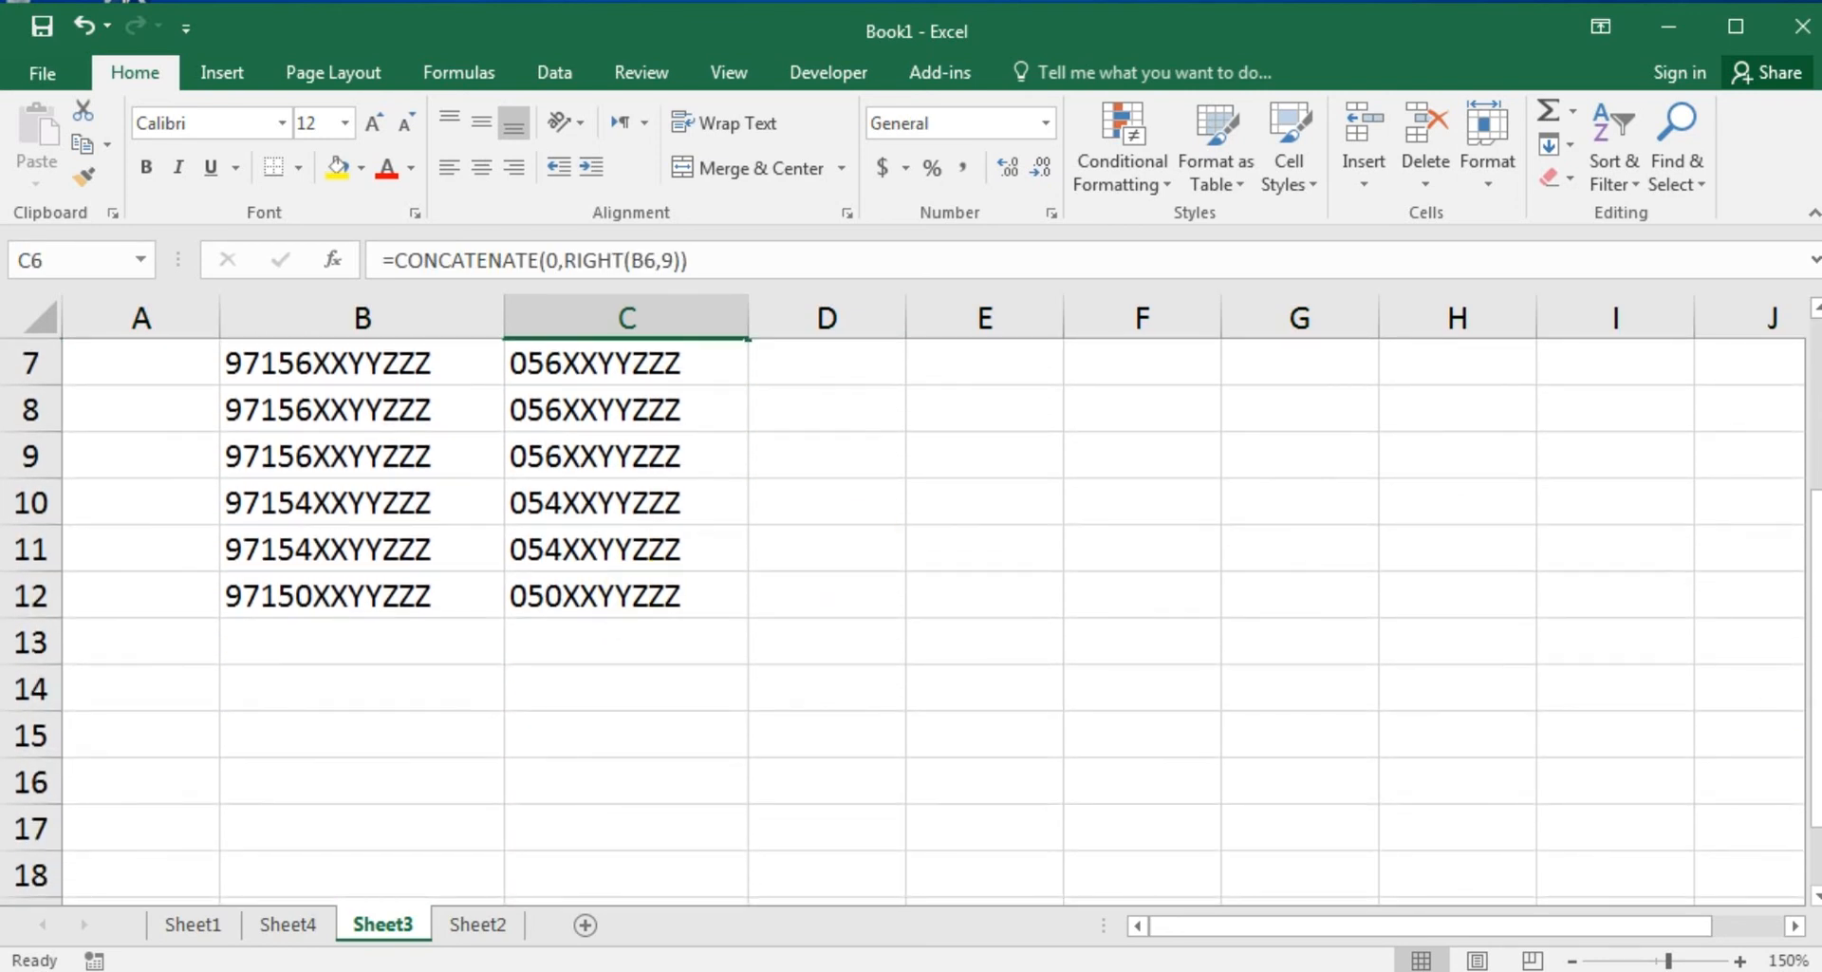
mouse_move(1815, 522)
mouse_down()
mouse_move(1815, 503)
mouse_move(1815, 556)
mouse_up()
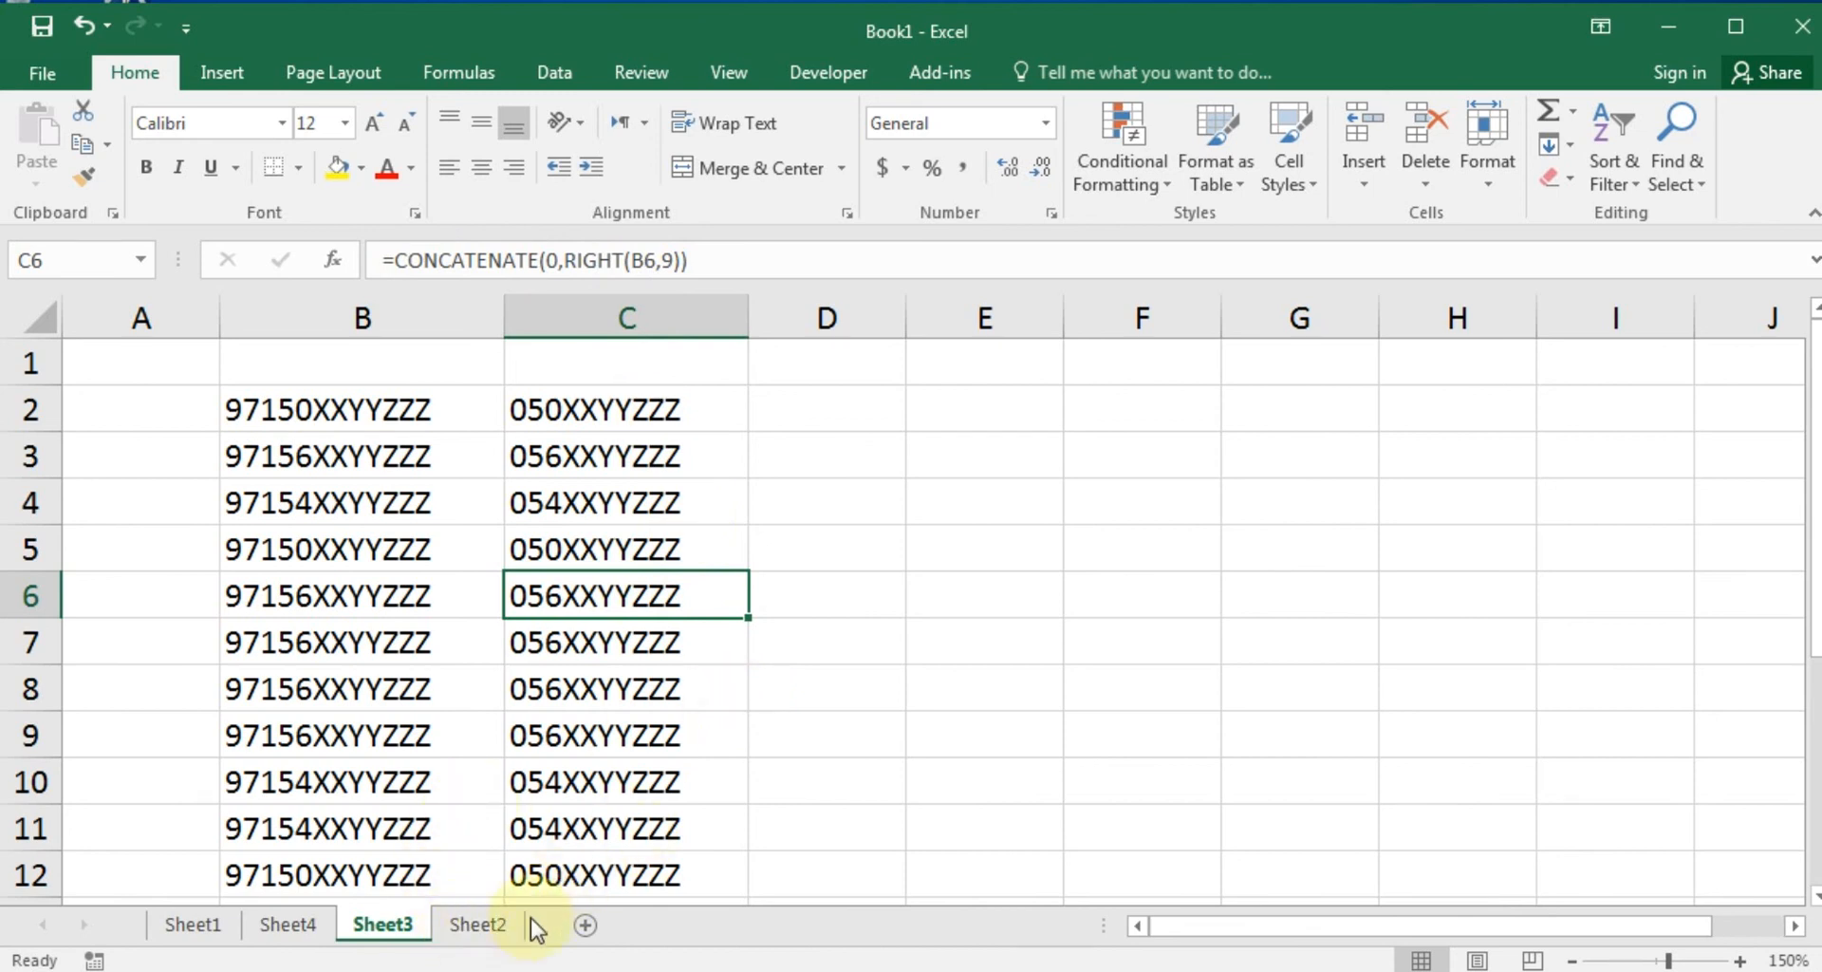
Switch to Sheet2 and look over the number in C3 and the empty cells around it.
click(486, 925)
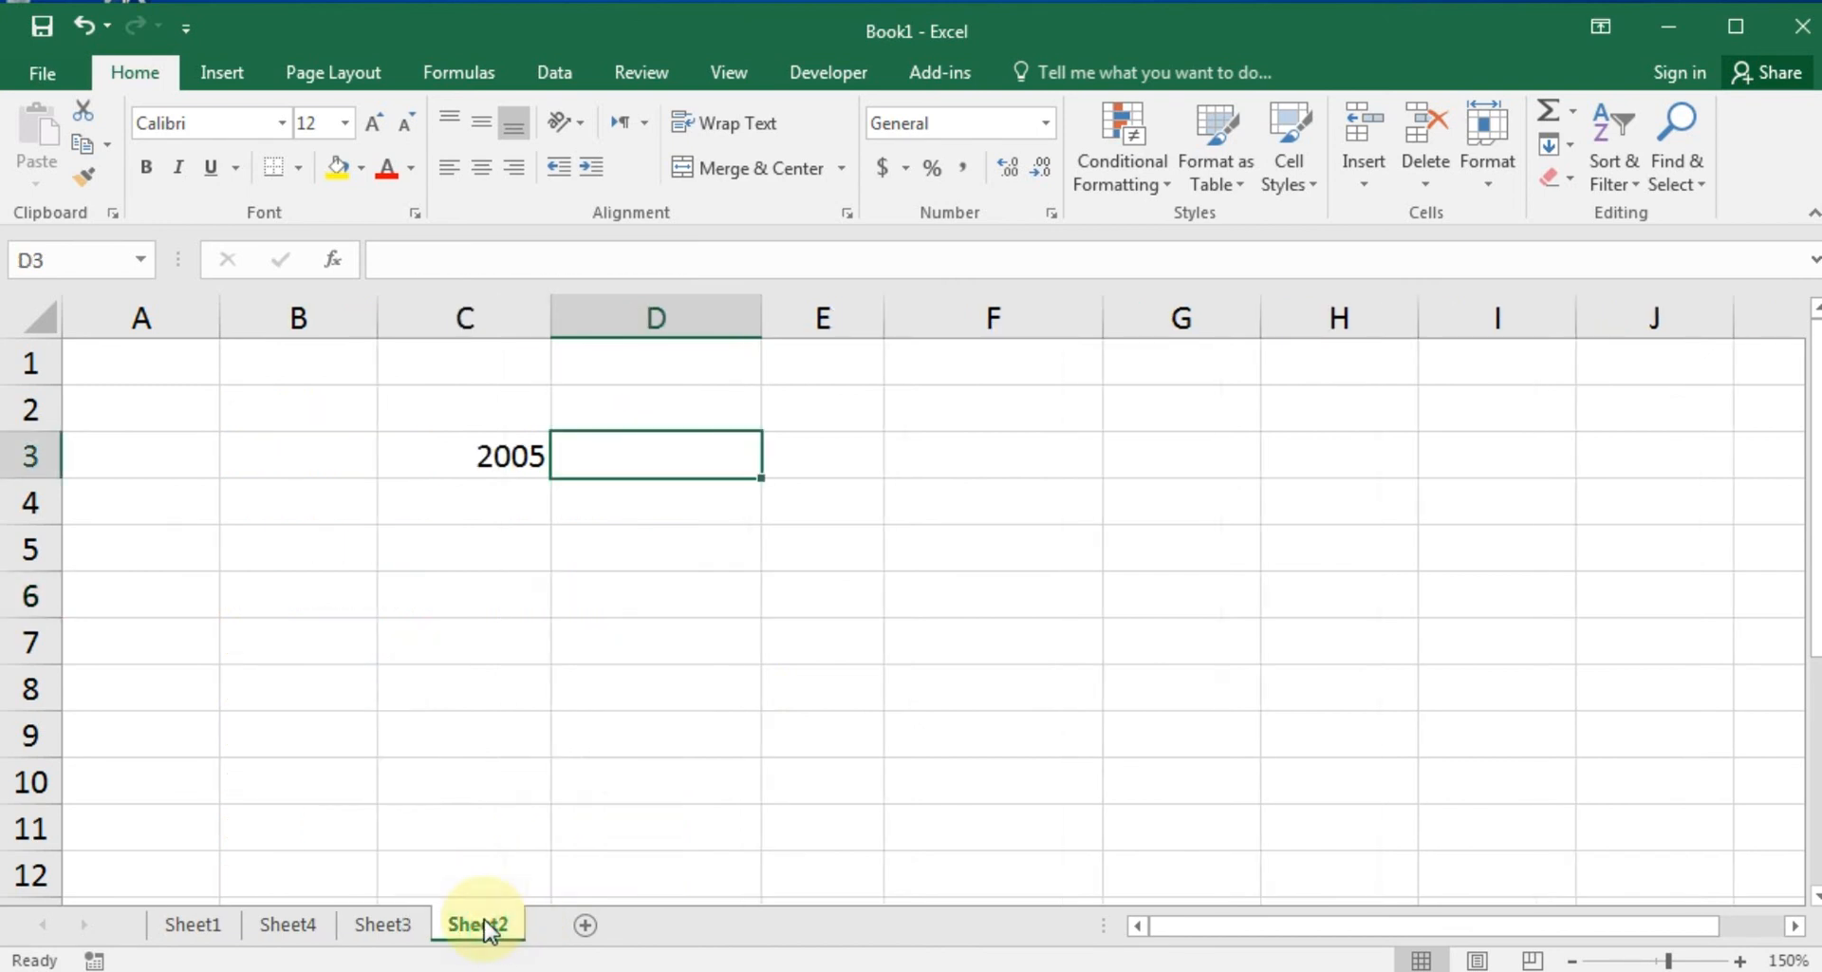
click(689, 656)
drag(357, 375, 804, 665)
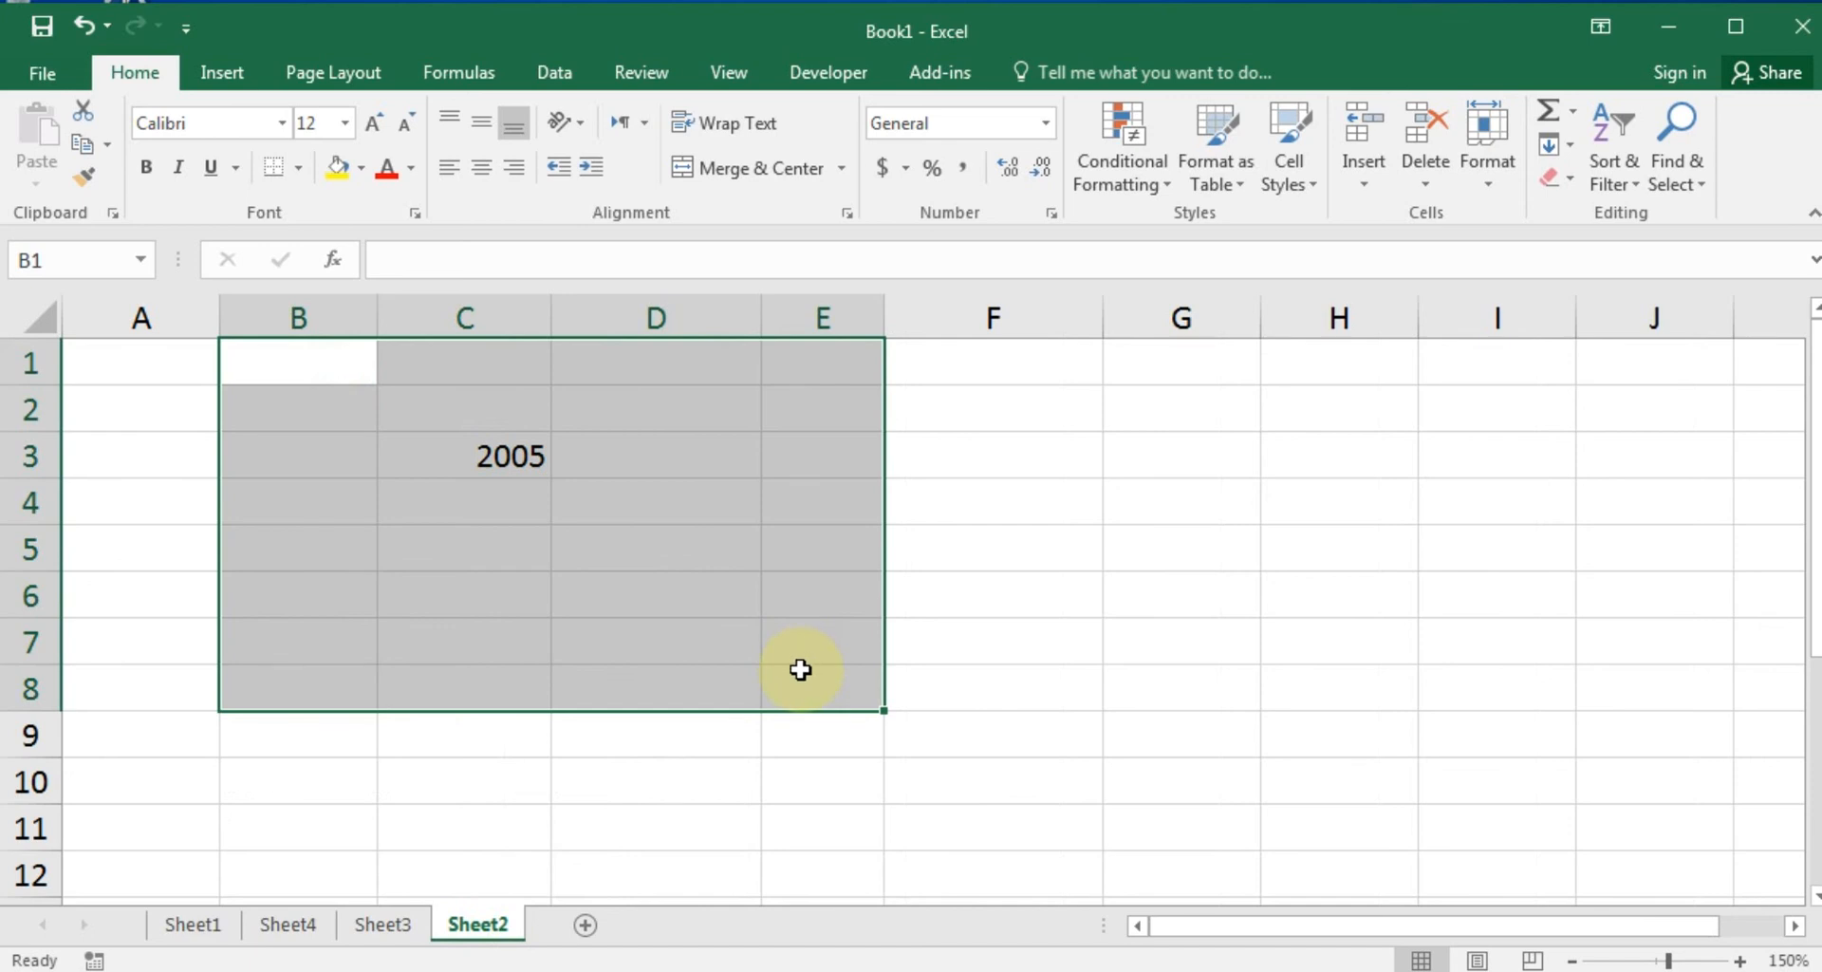
click(800, 670)
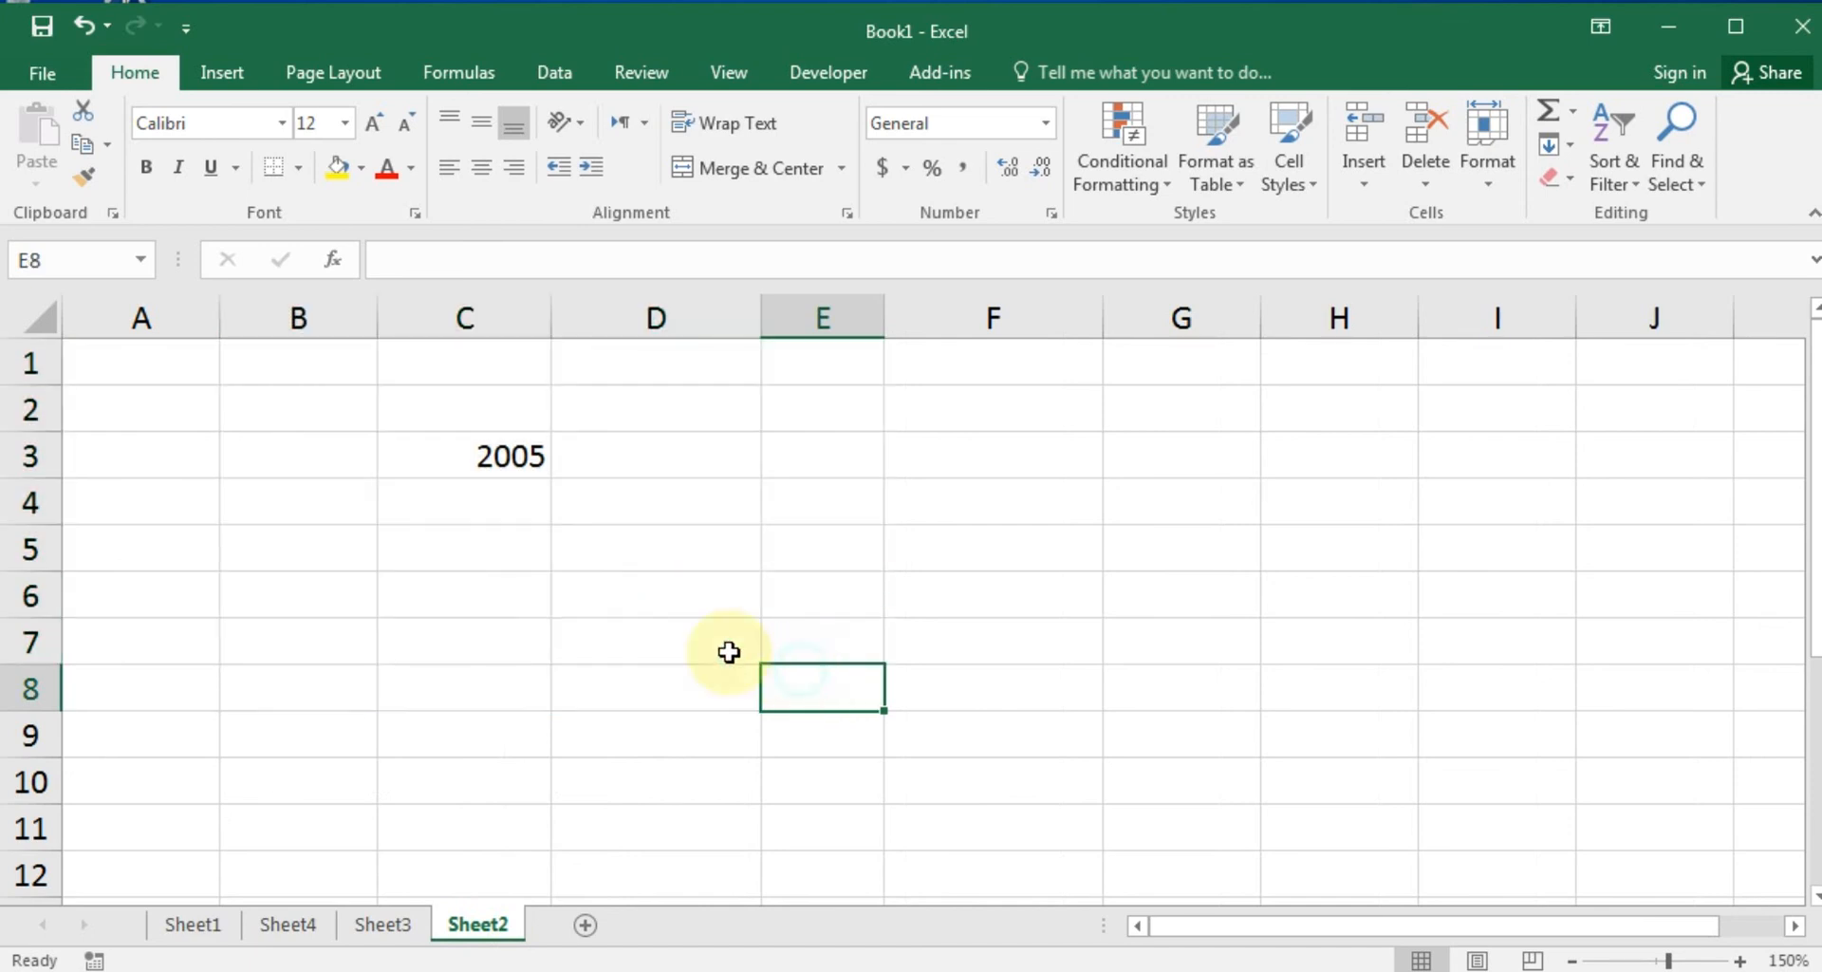
click(497, 500)
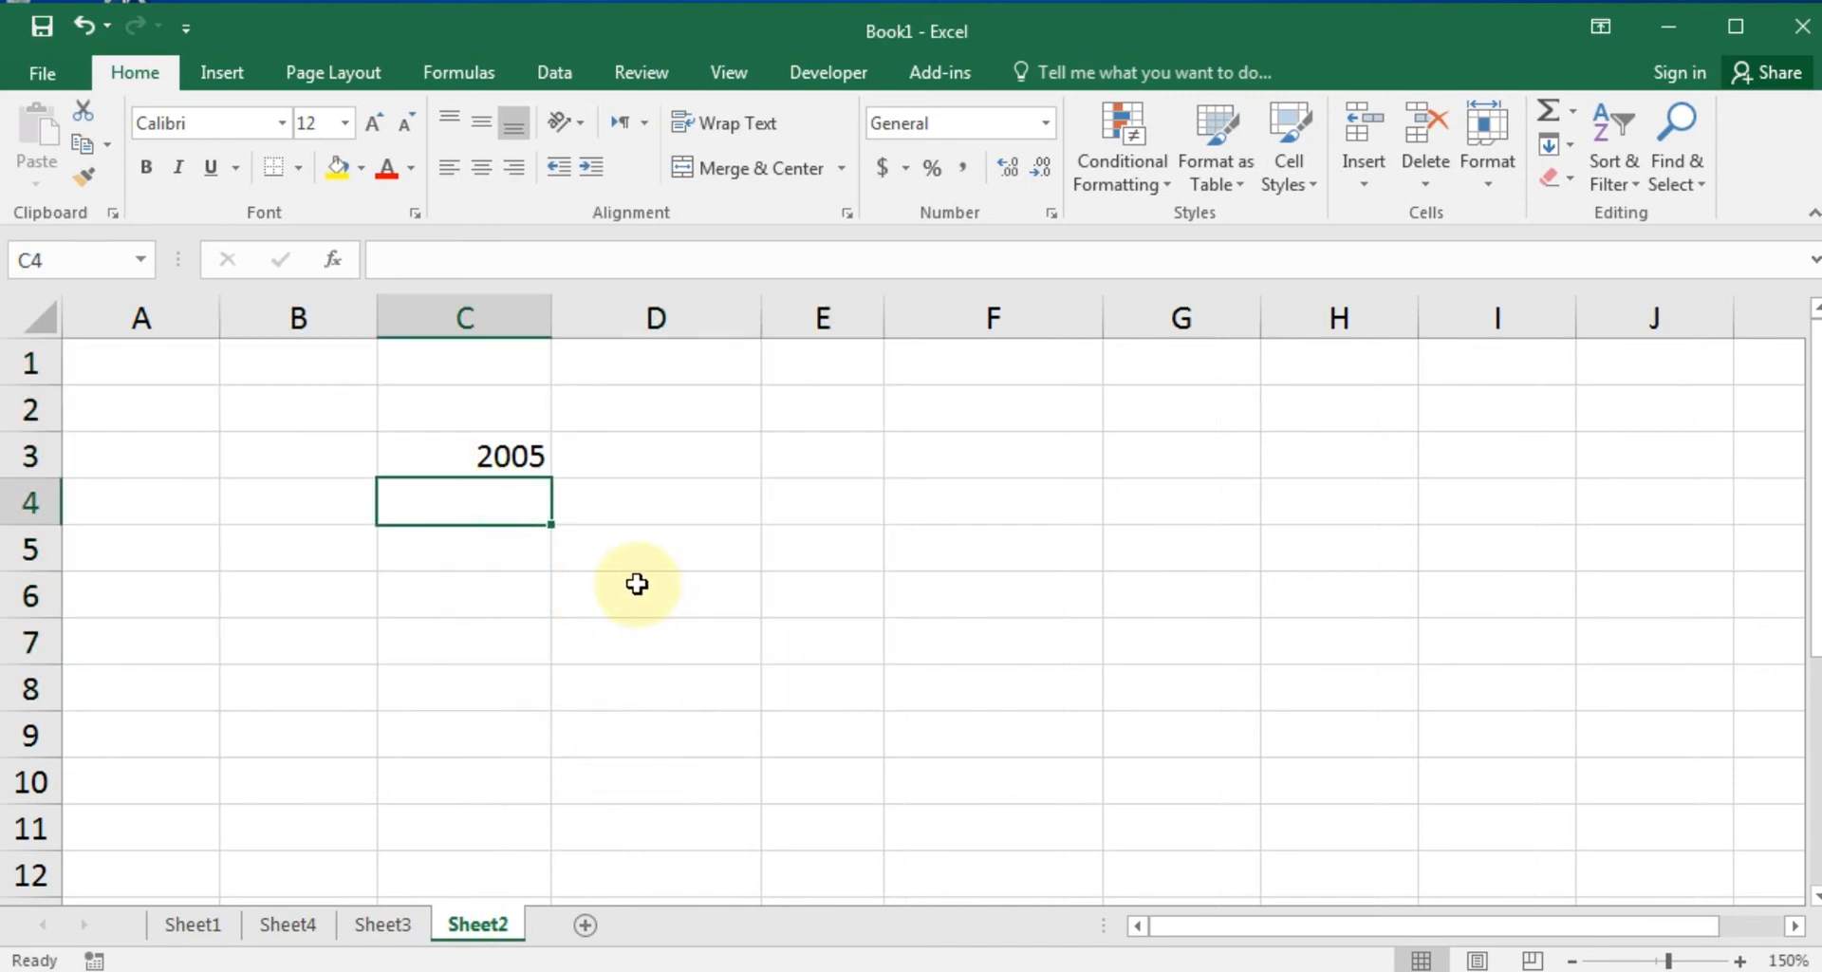
mouse_move(331, 400)
mouse_down()
mouse_move(594, 574)
mouse_move(604, 518)
mouse_up()
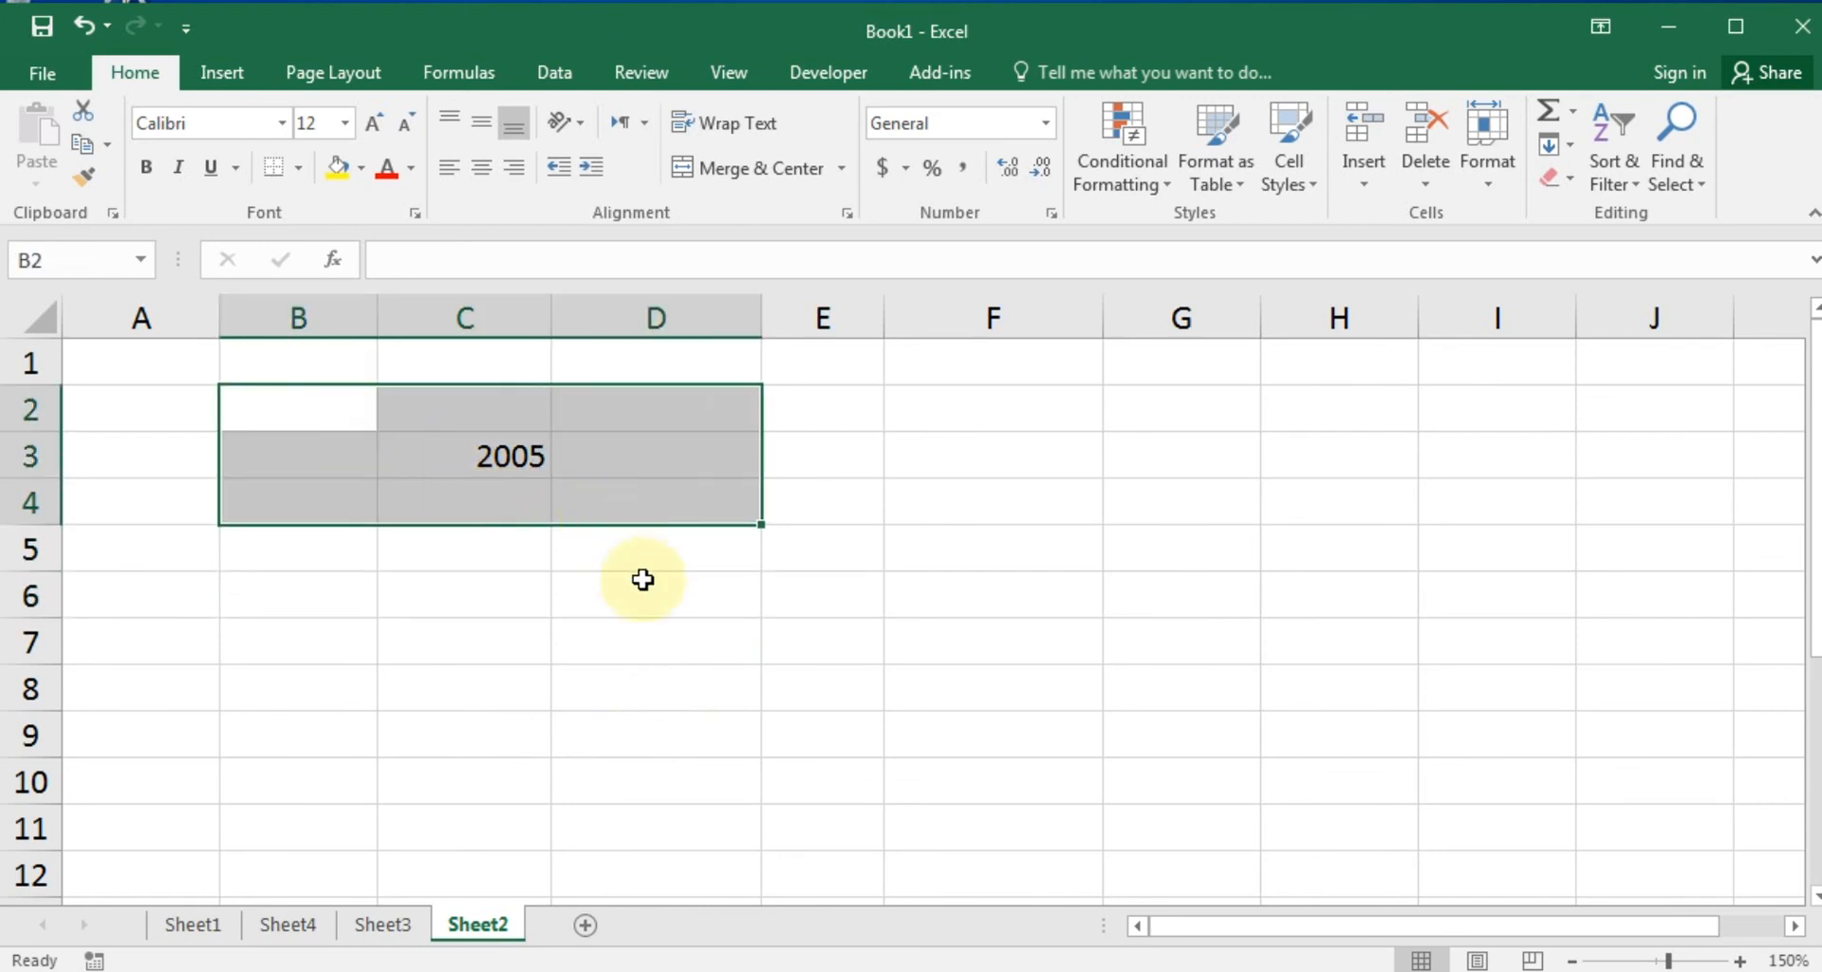
click(696, 642)
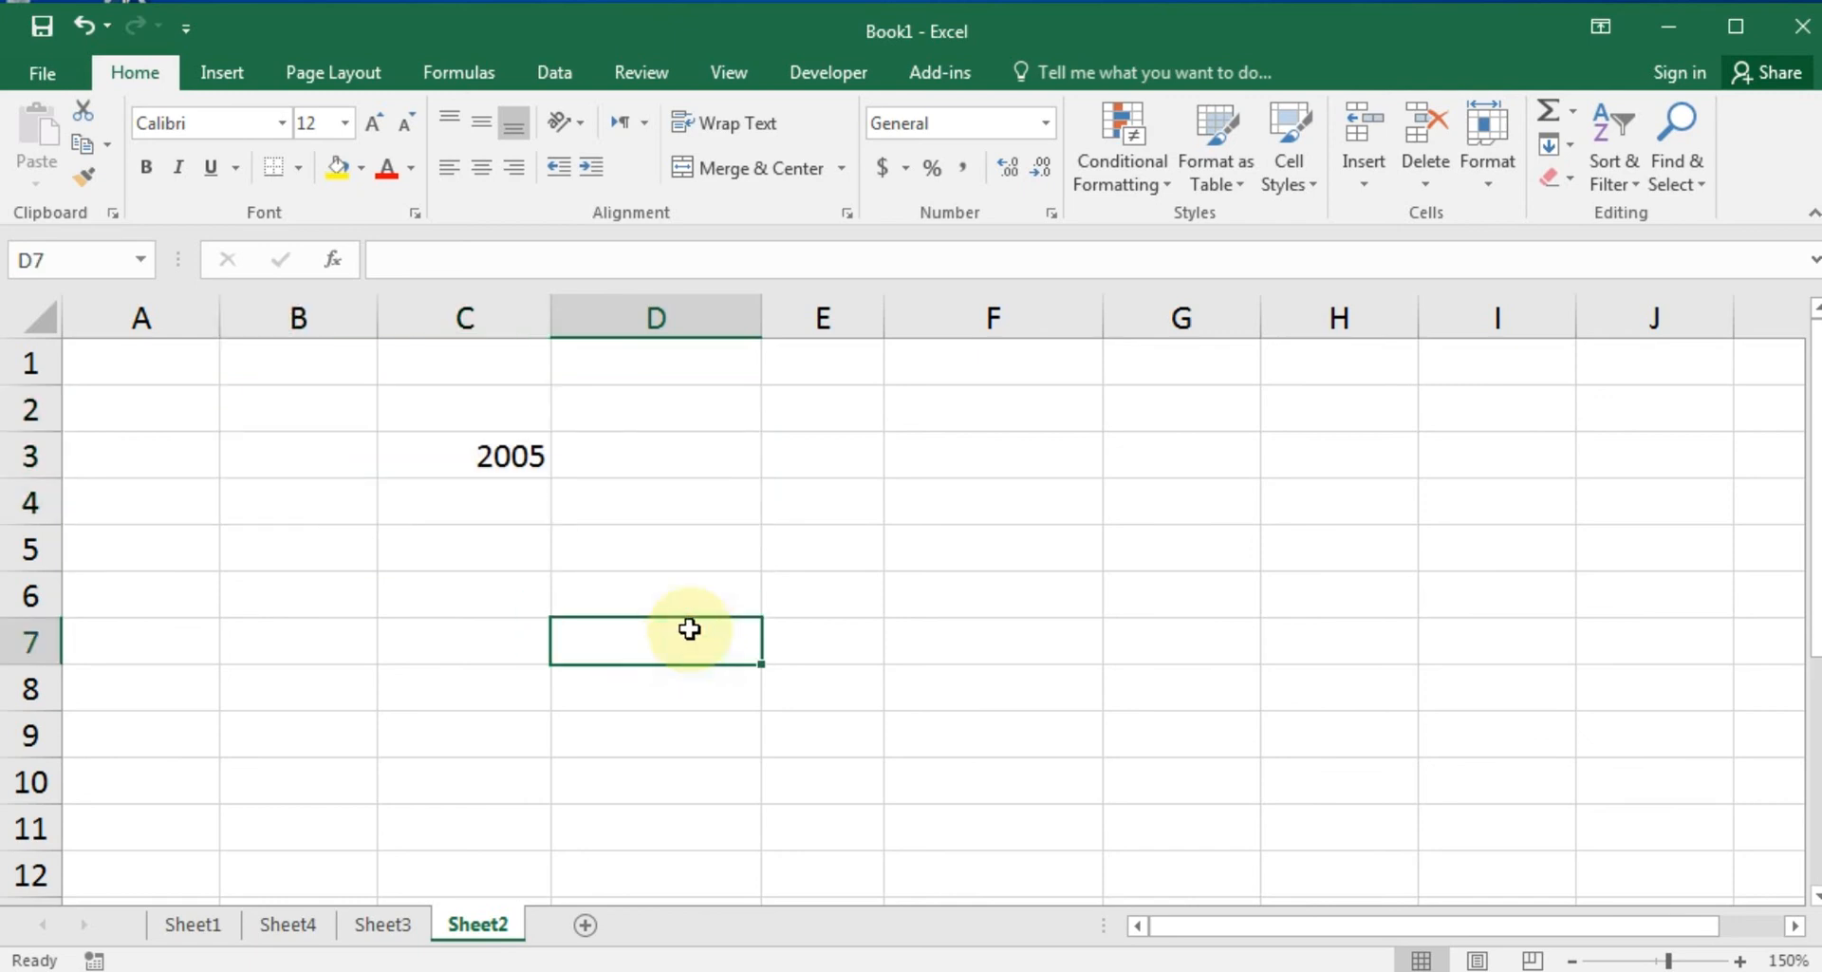
click(493, 513)
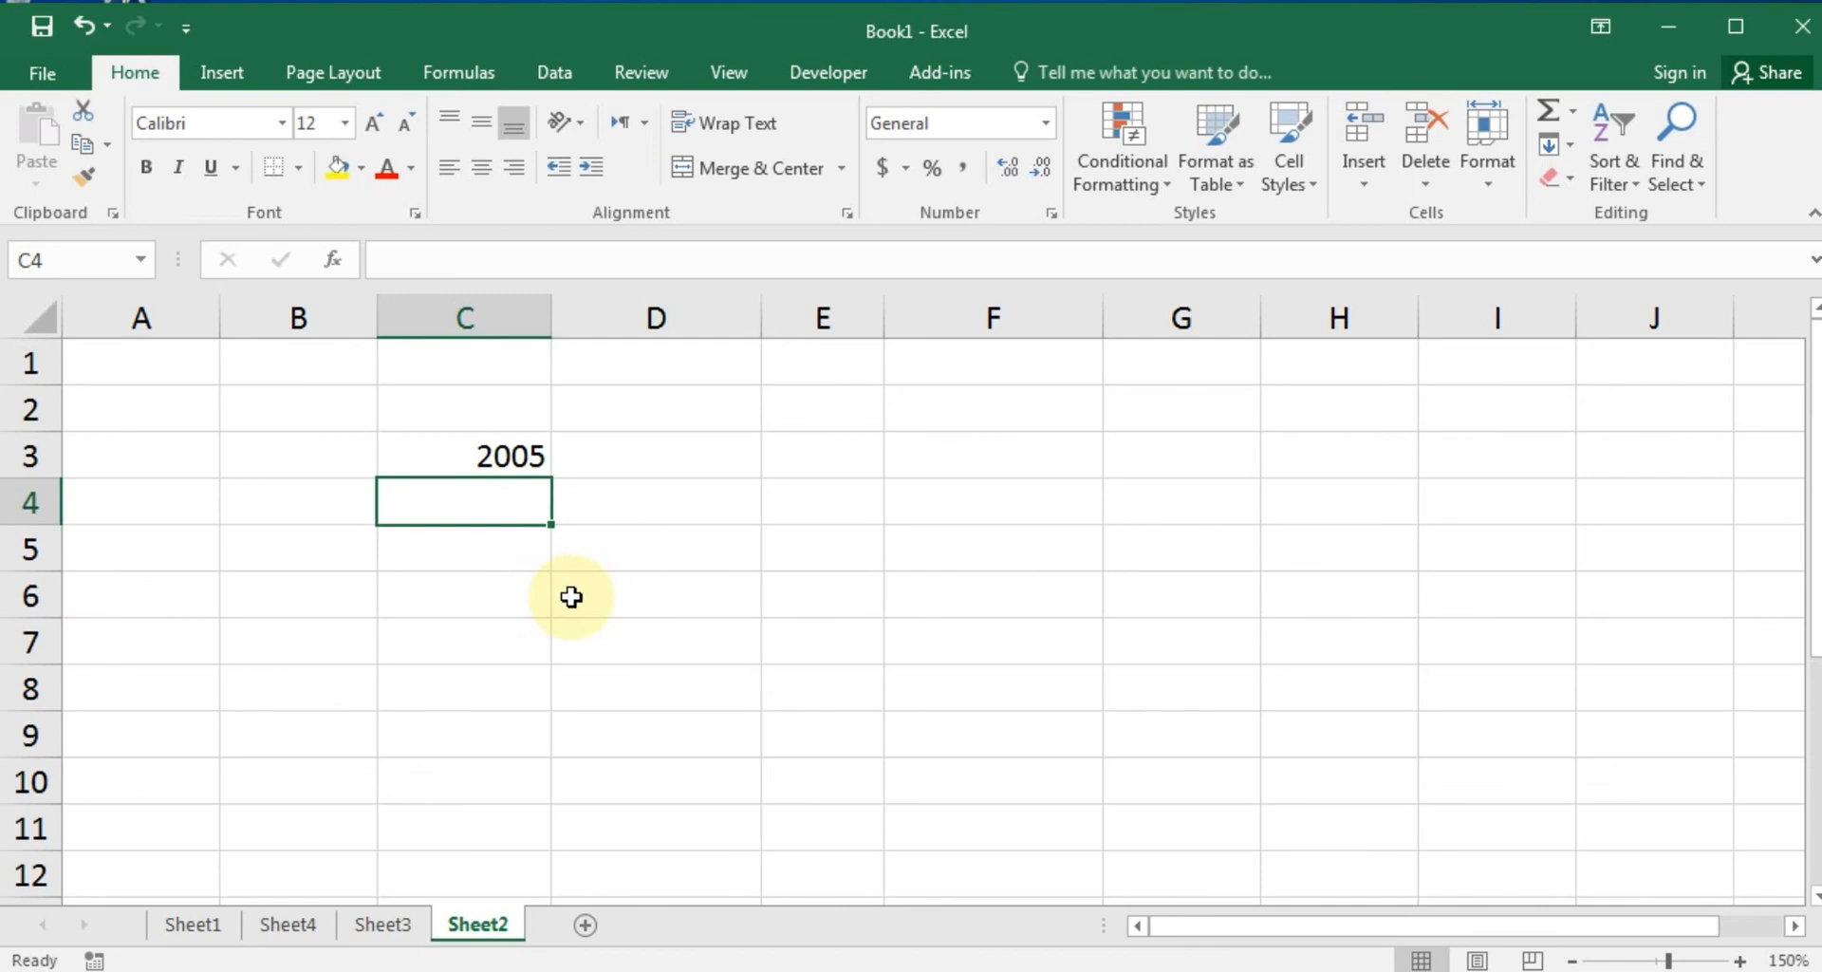
Enter feb in C4 and 29 in D4, below the year in C3.
text(feb)
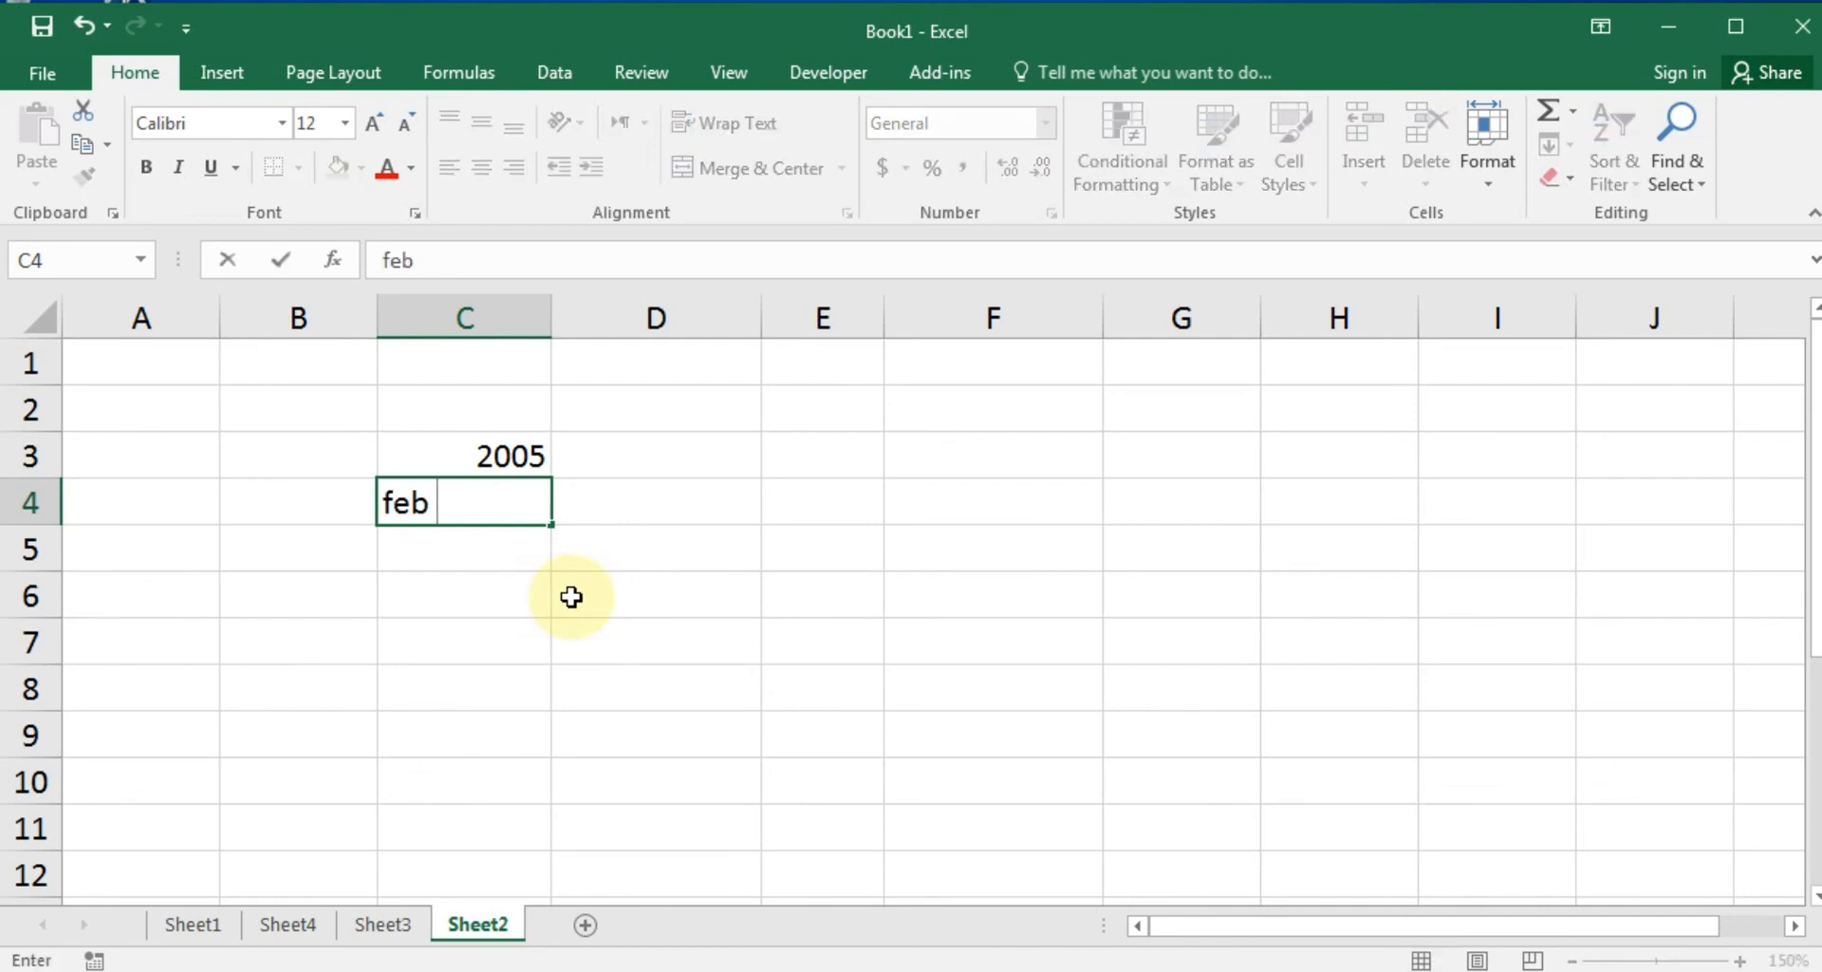
key(Return)
key(Up)
key(Right)
text(29)
key(Return)
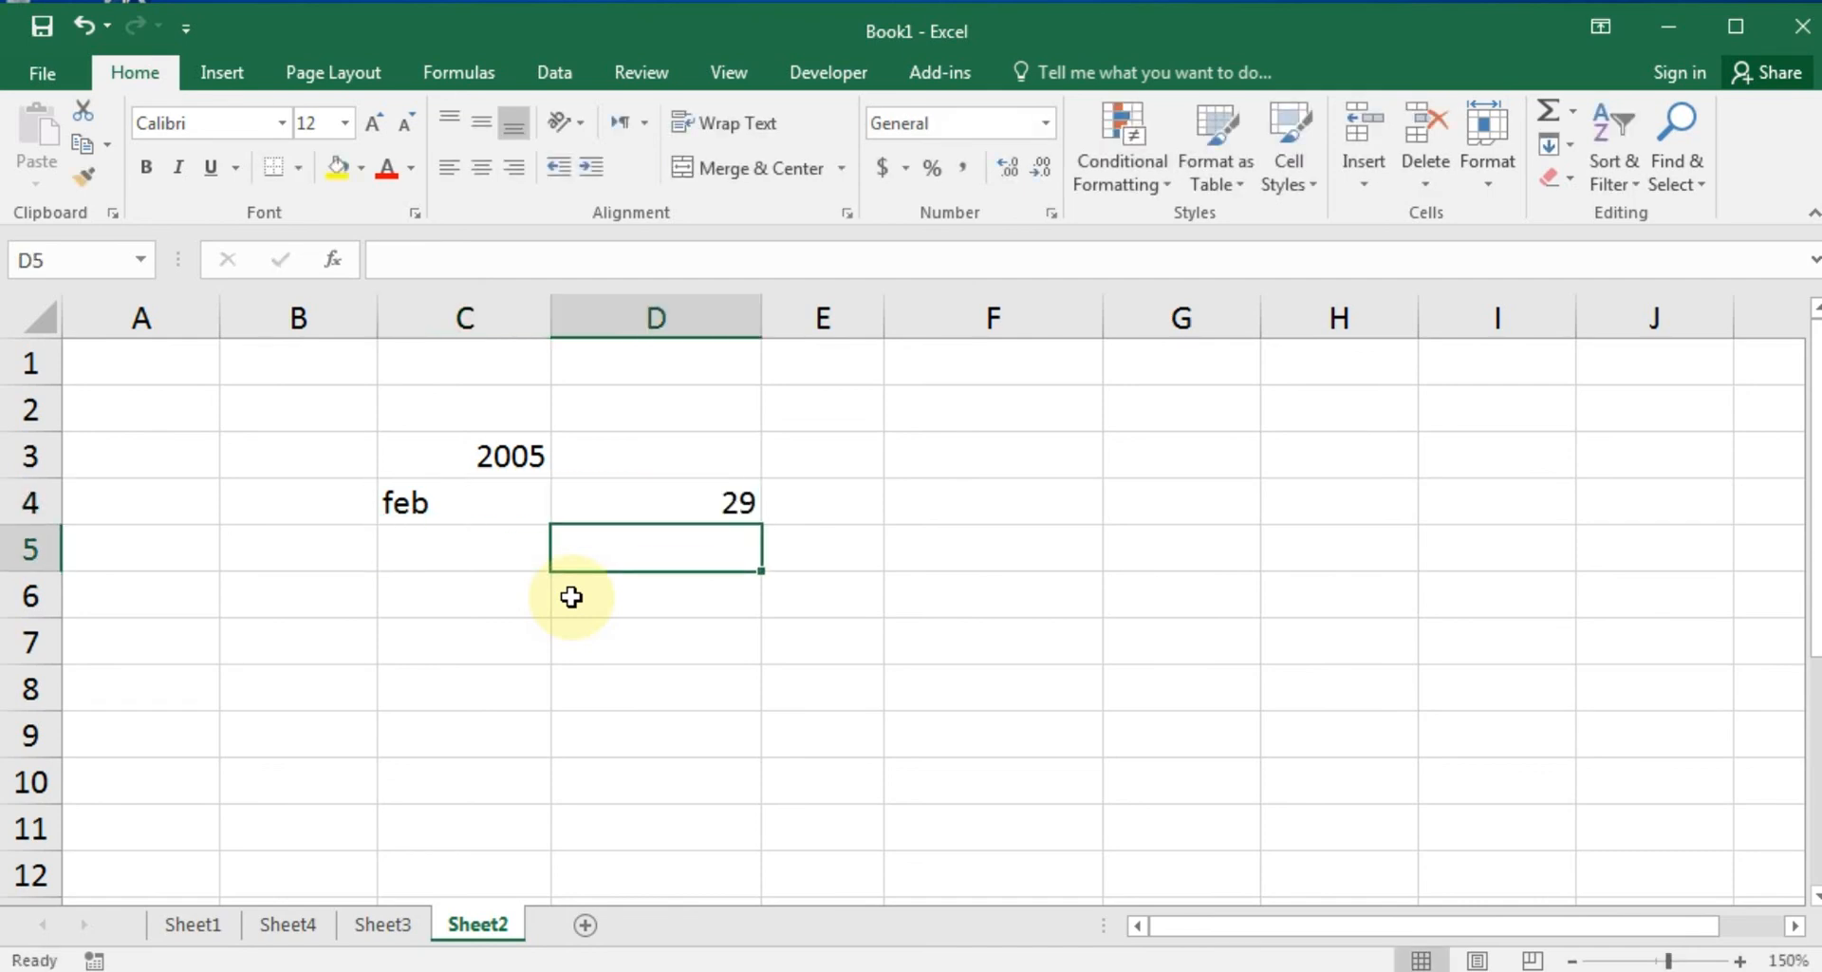
Look over the year in C3 and the February entry in C4:D4.
key(Left)
key(Up)
key(Up)
key(Up)
key(Right)
key(Down)
key(Left)
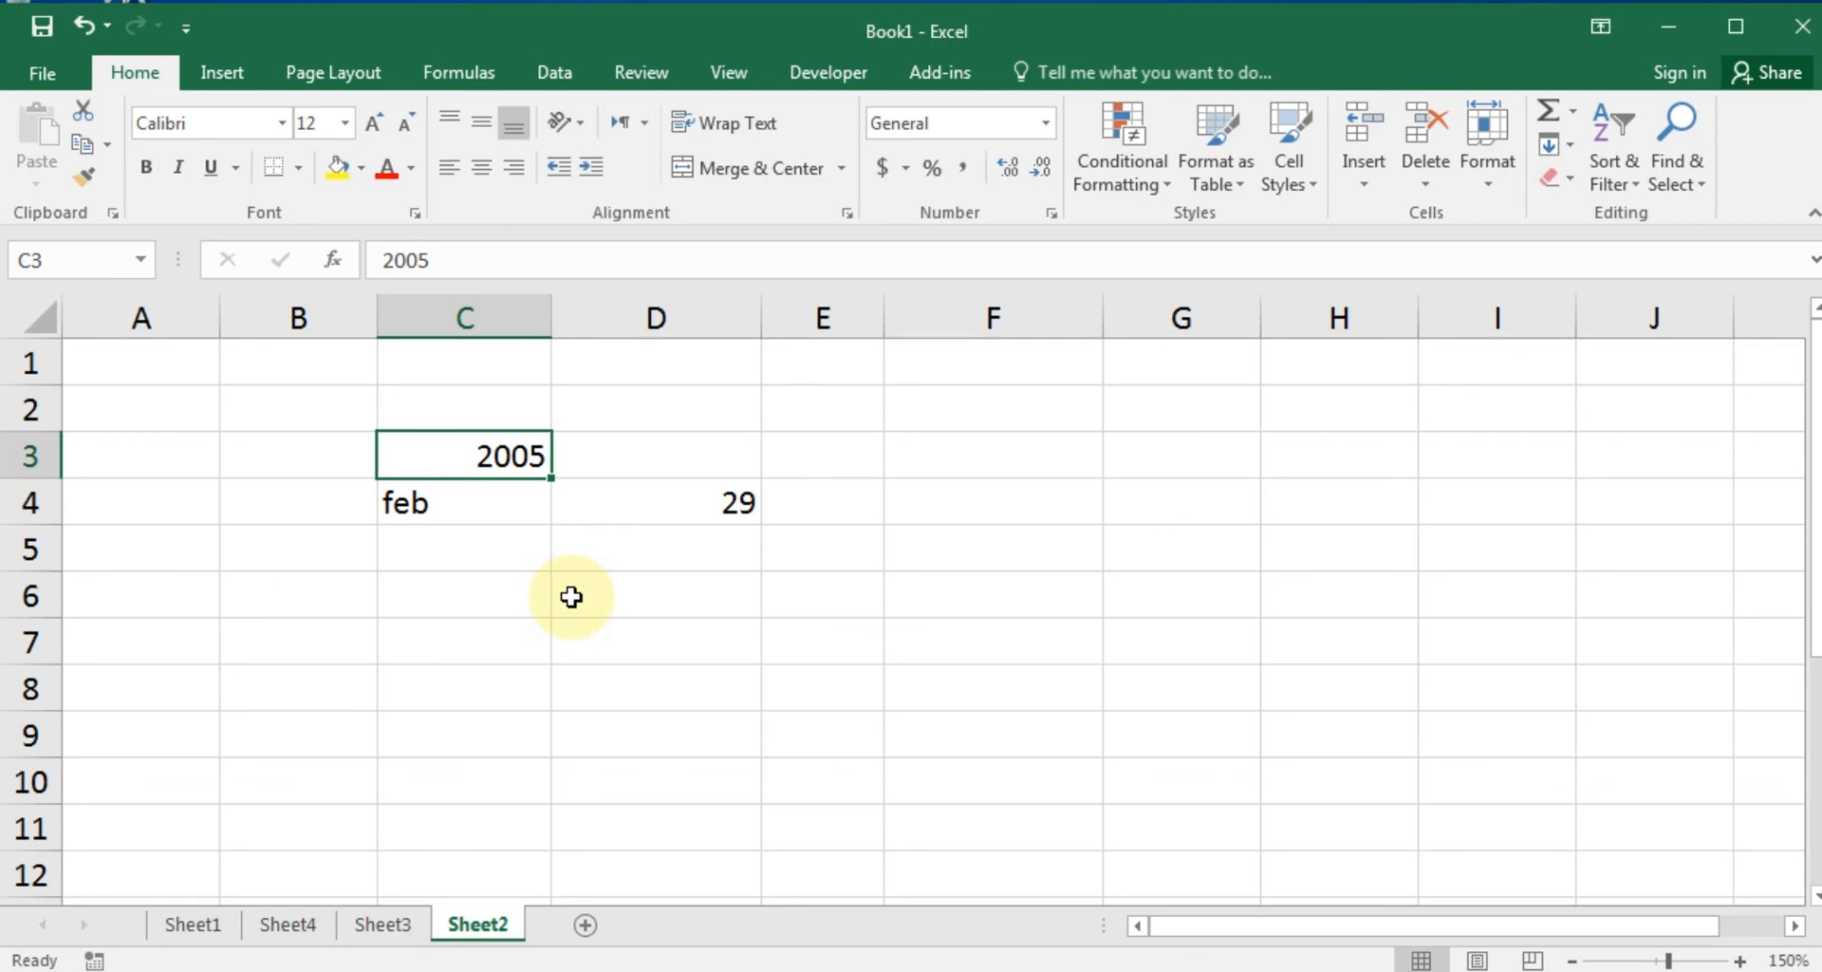
key(Right)
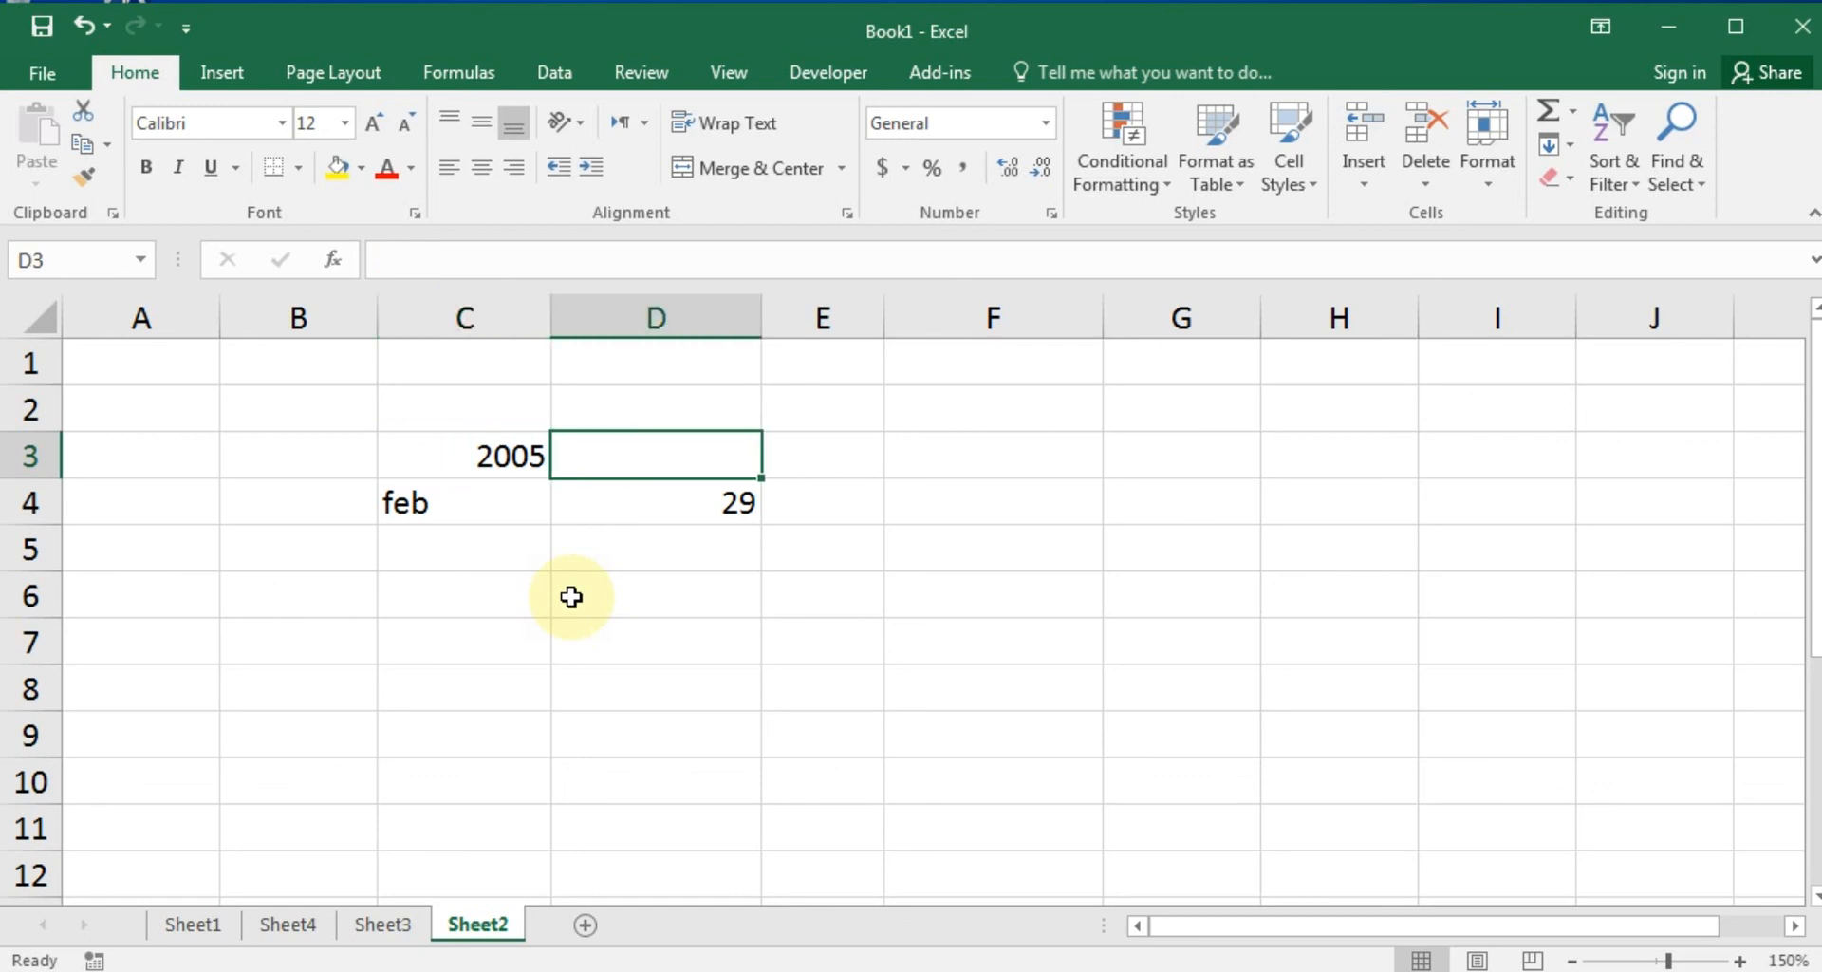
click(572, 596)
drag(345, 411, 992, 584)
click(602, 682)
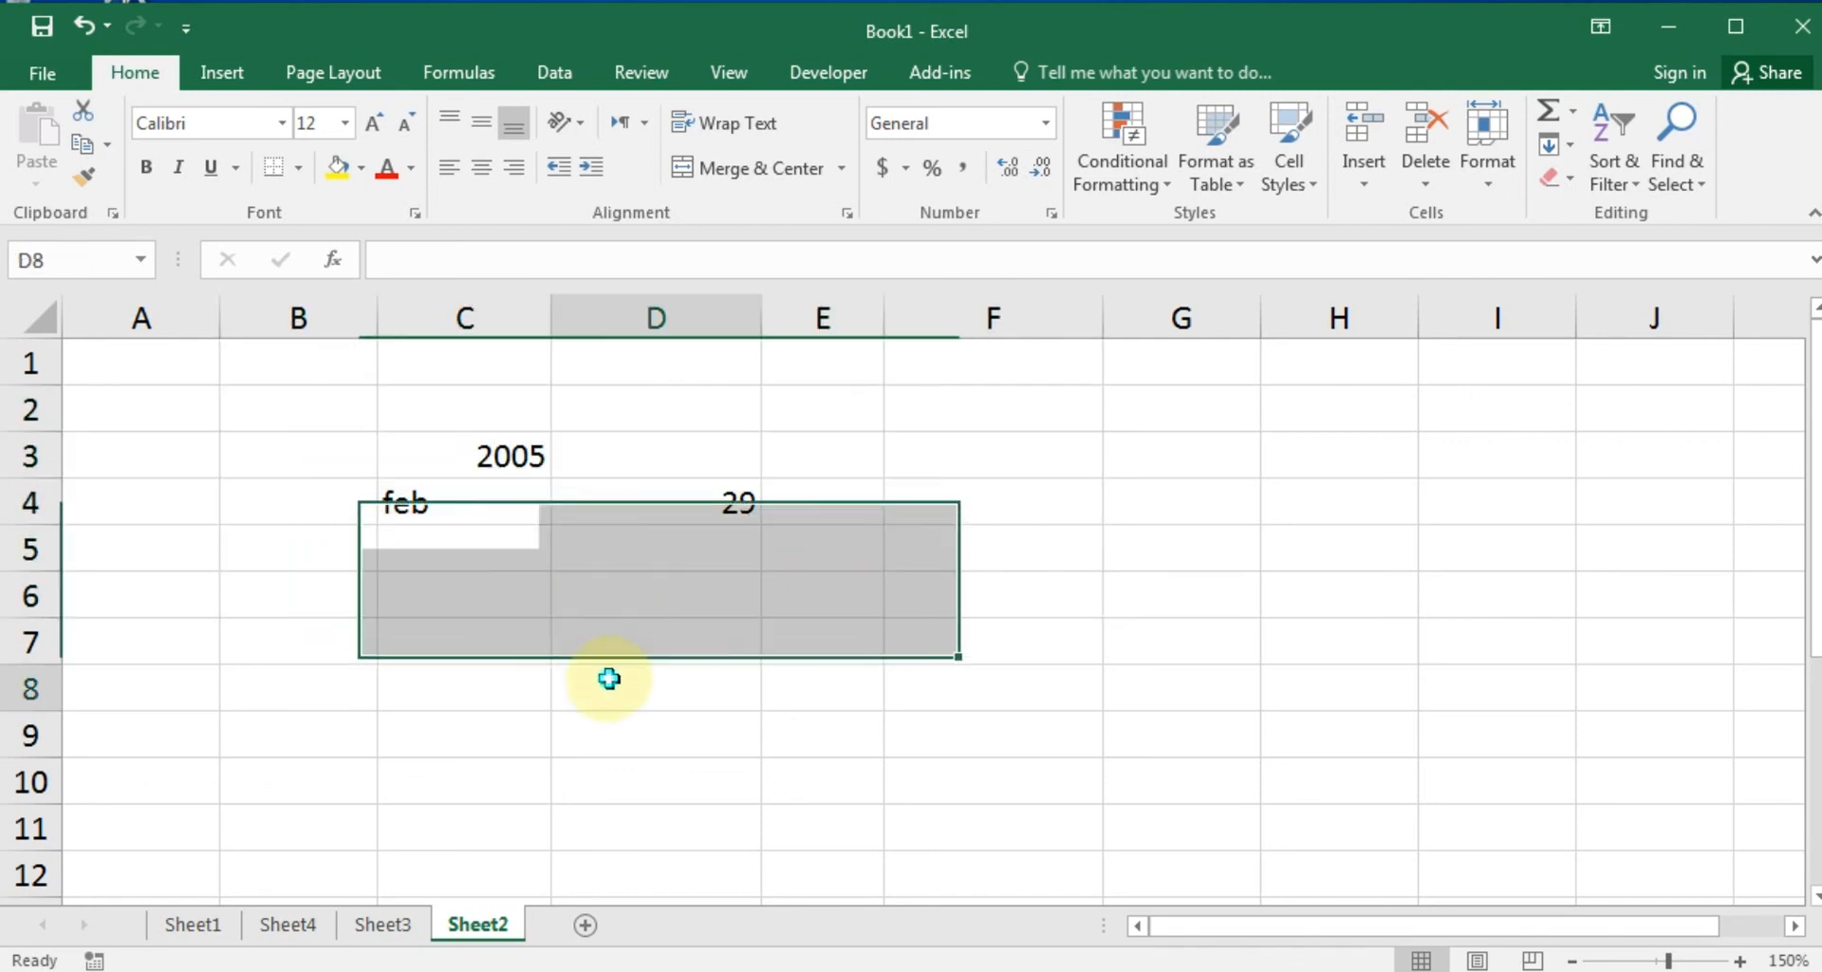
click(602, 467)
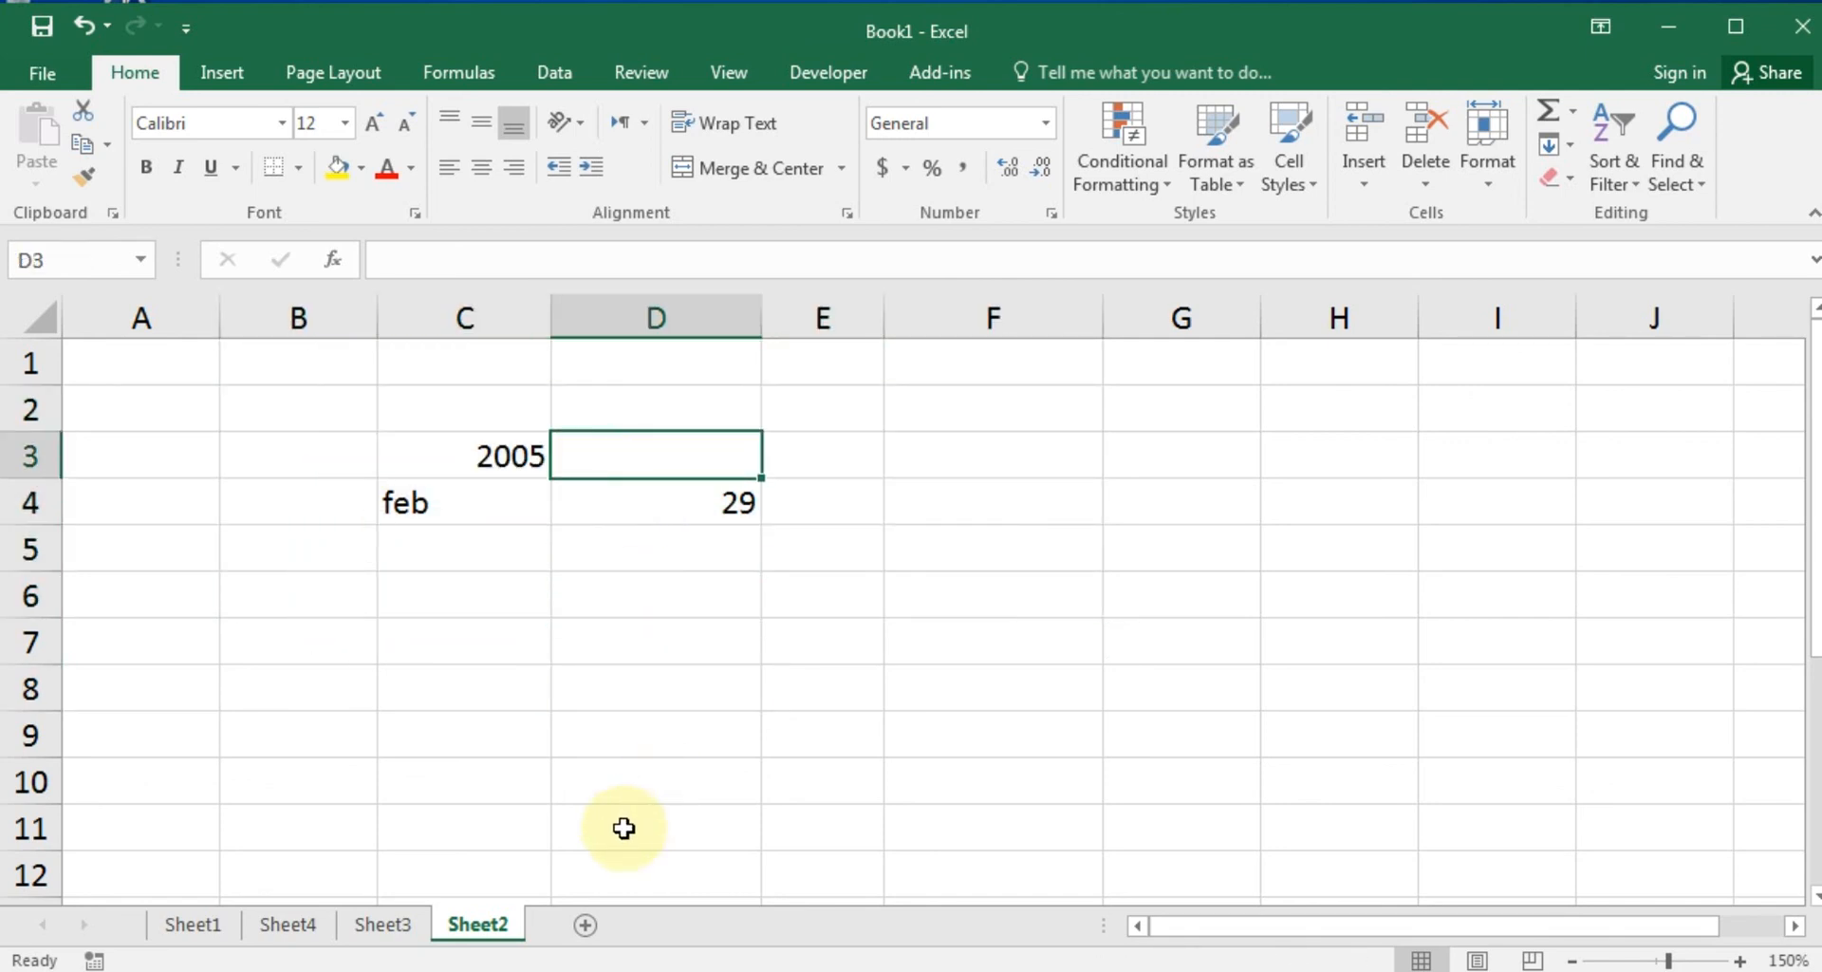
click(639, 685)
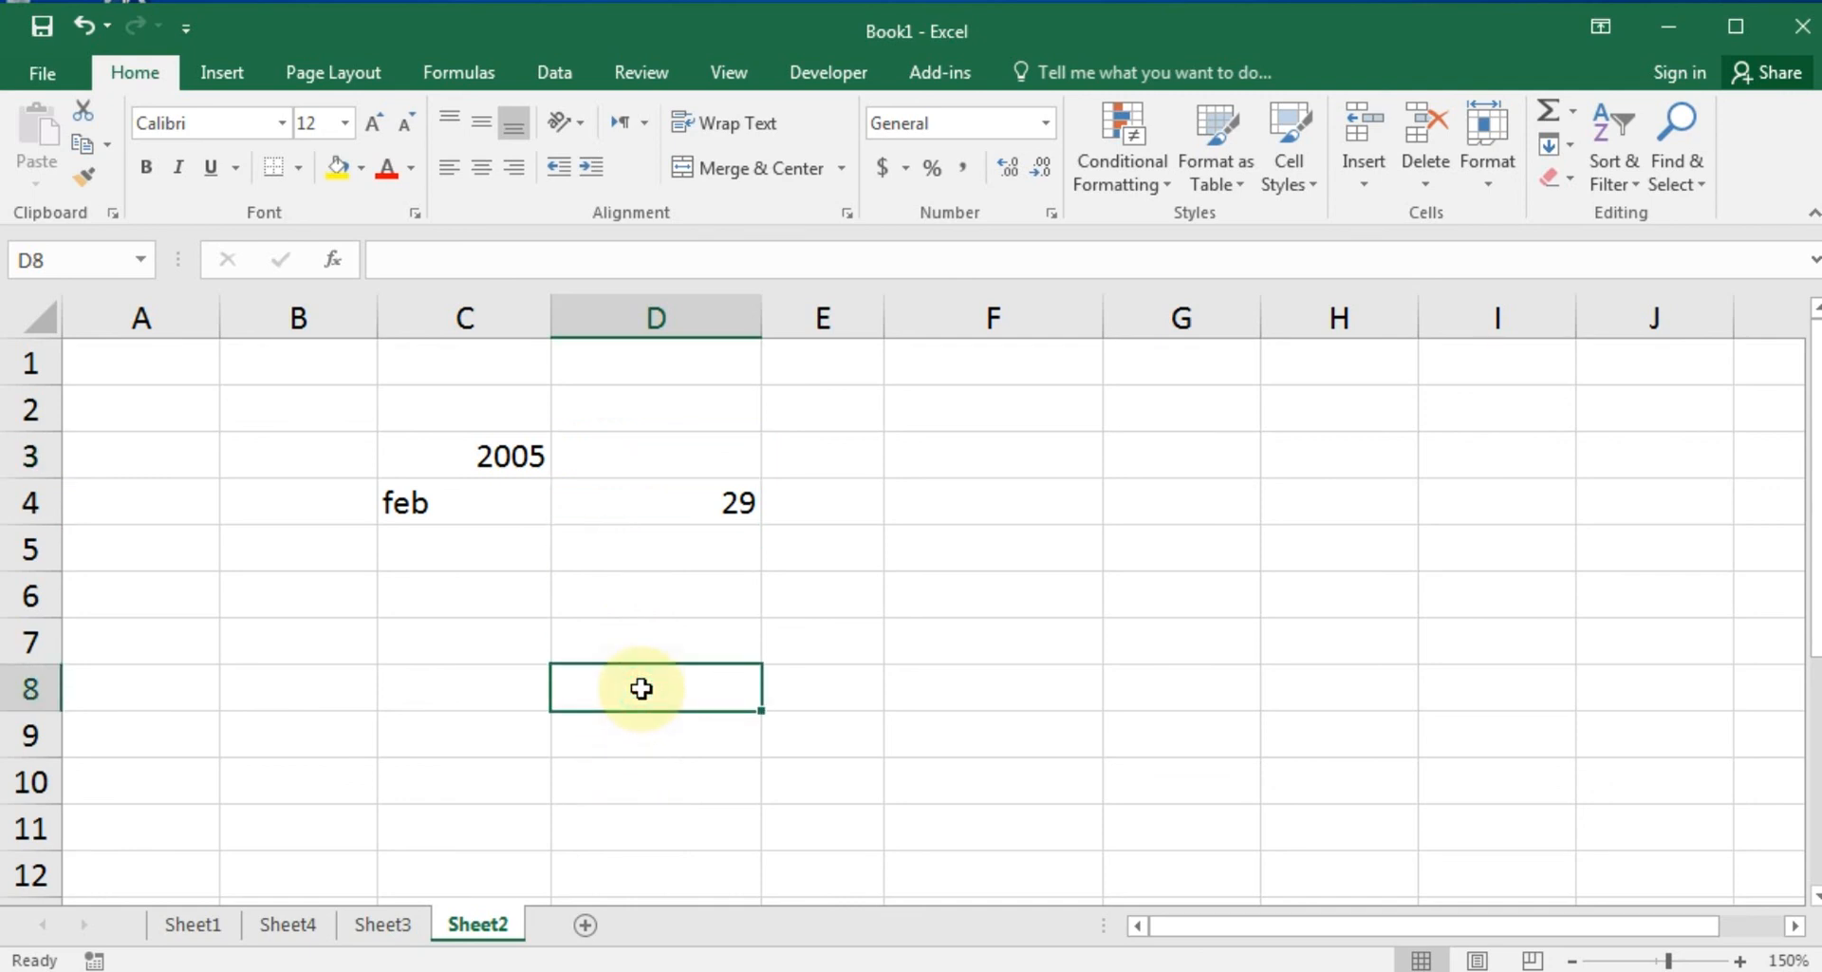
Enter =IF(MOD(C3,4)=0,"It is a leap year","Not a leap year") in D3 to test the year in C3.
click(624, 458)
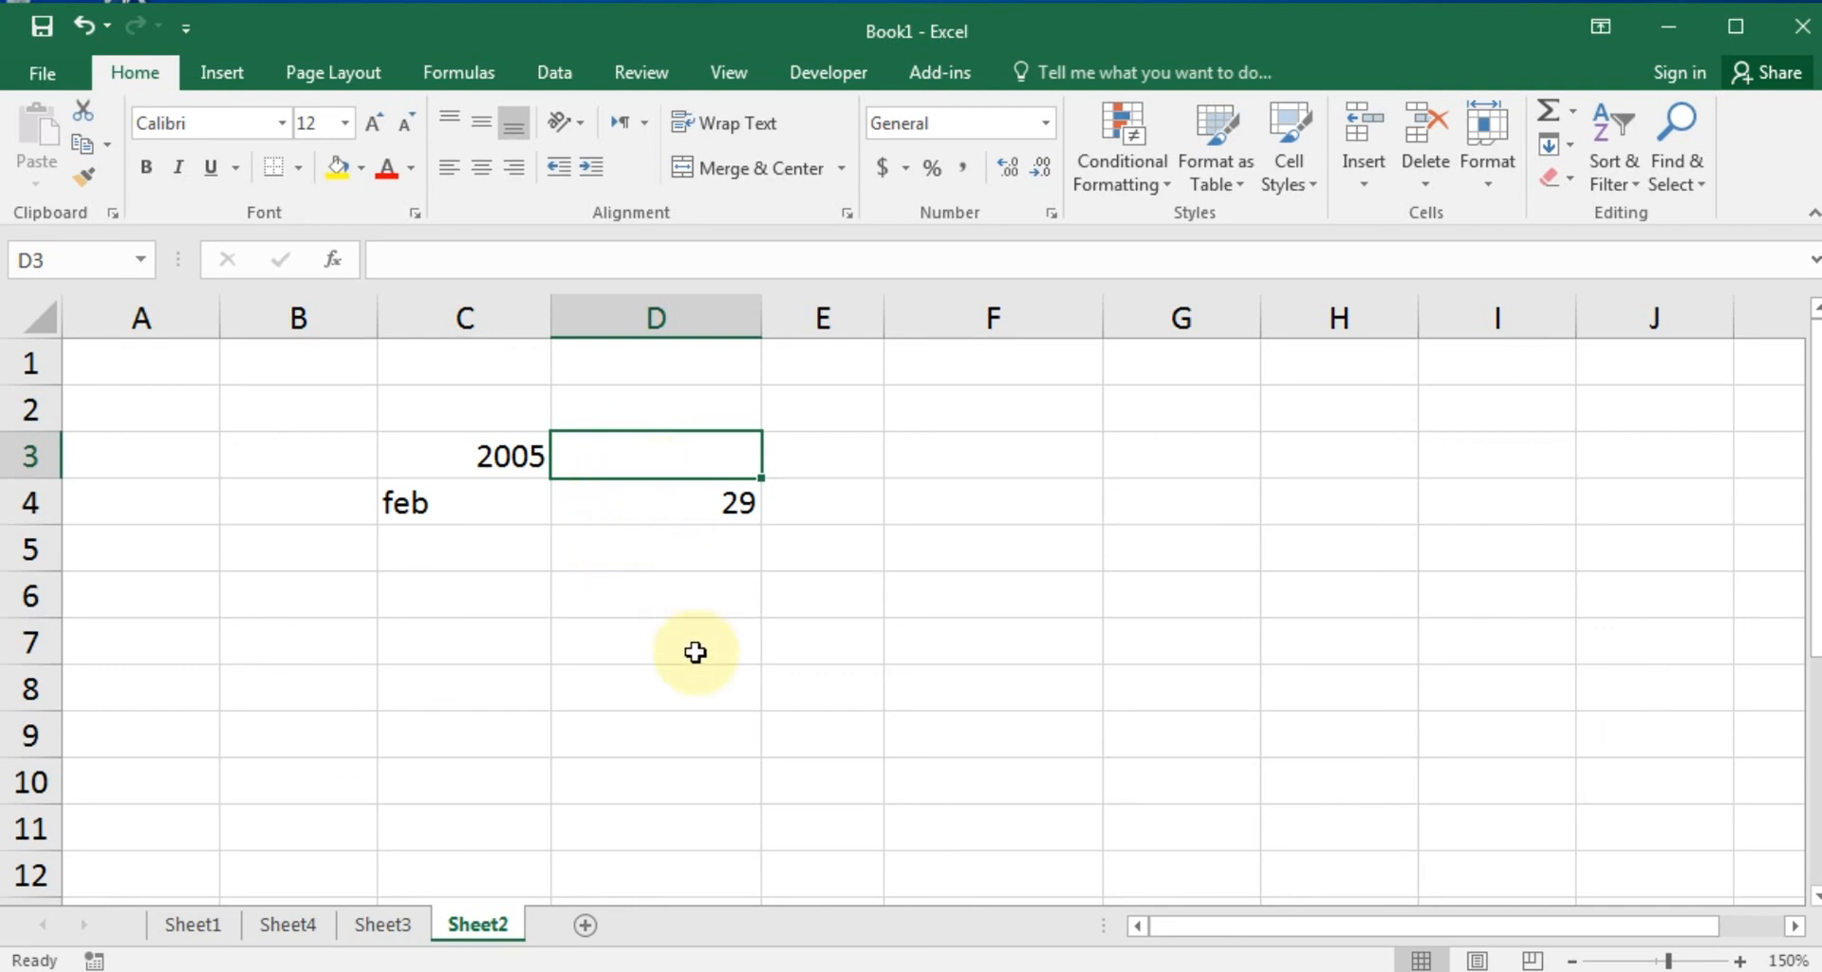
text(=)
text(if)
key(Tab)
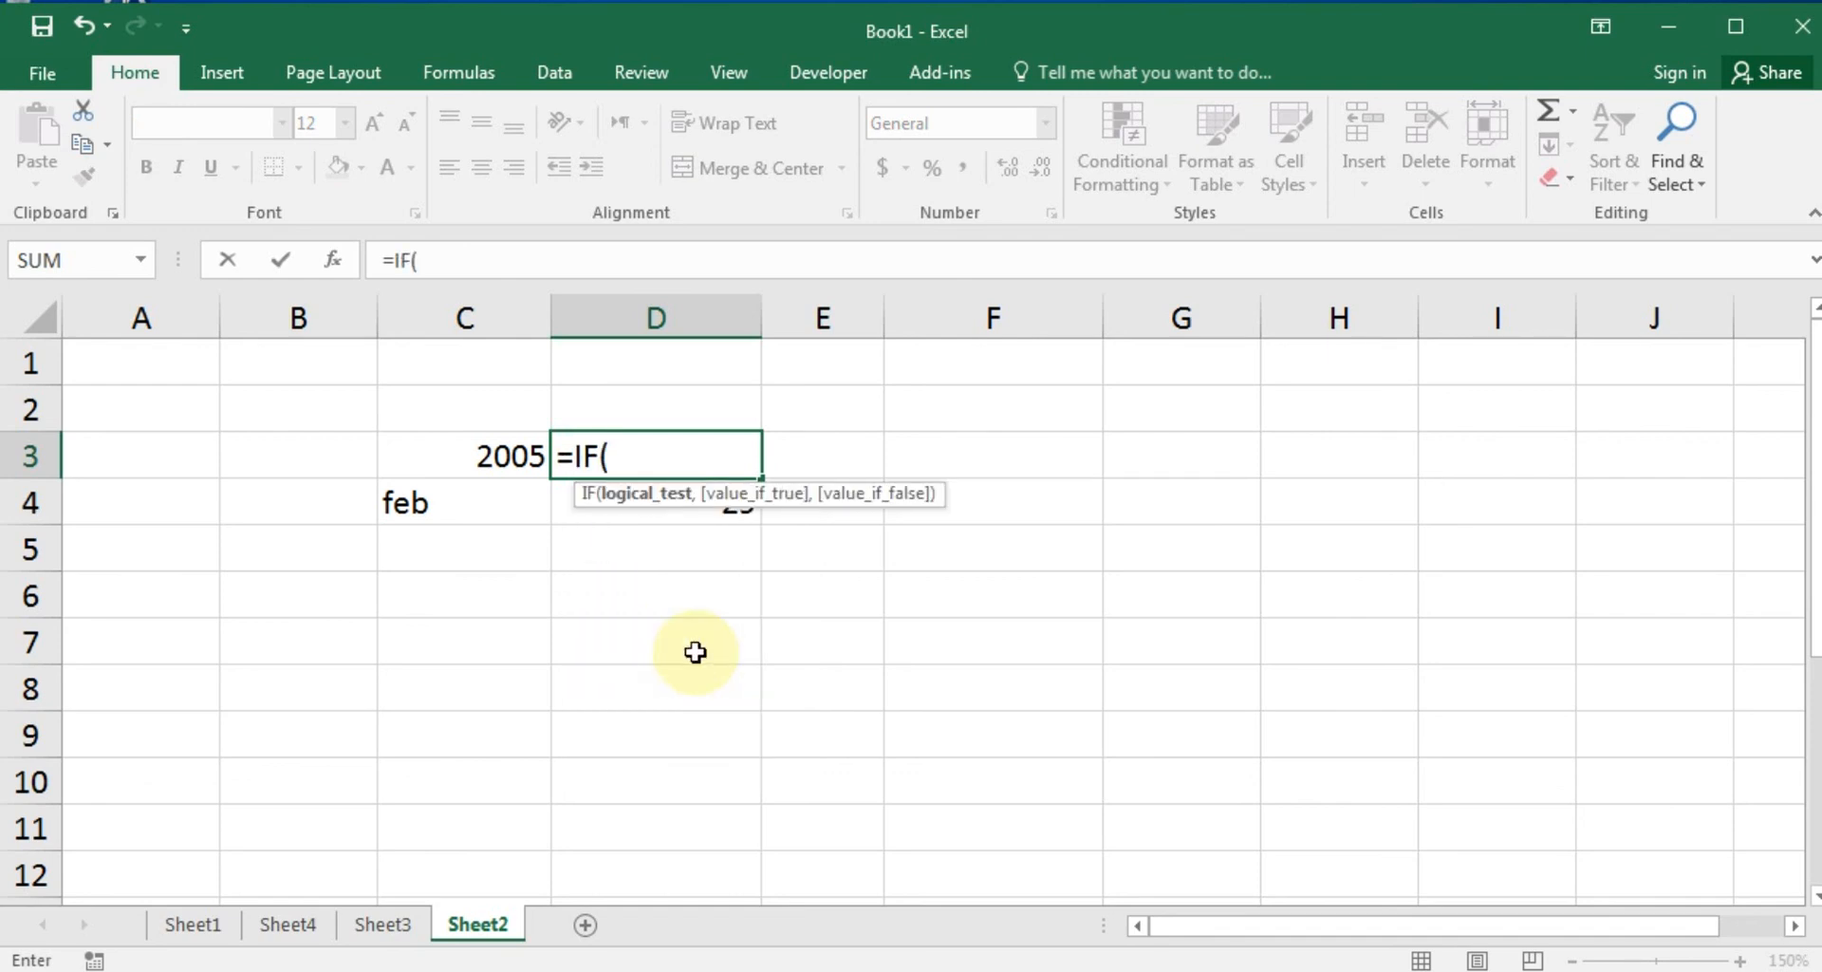
text(mod)
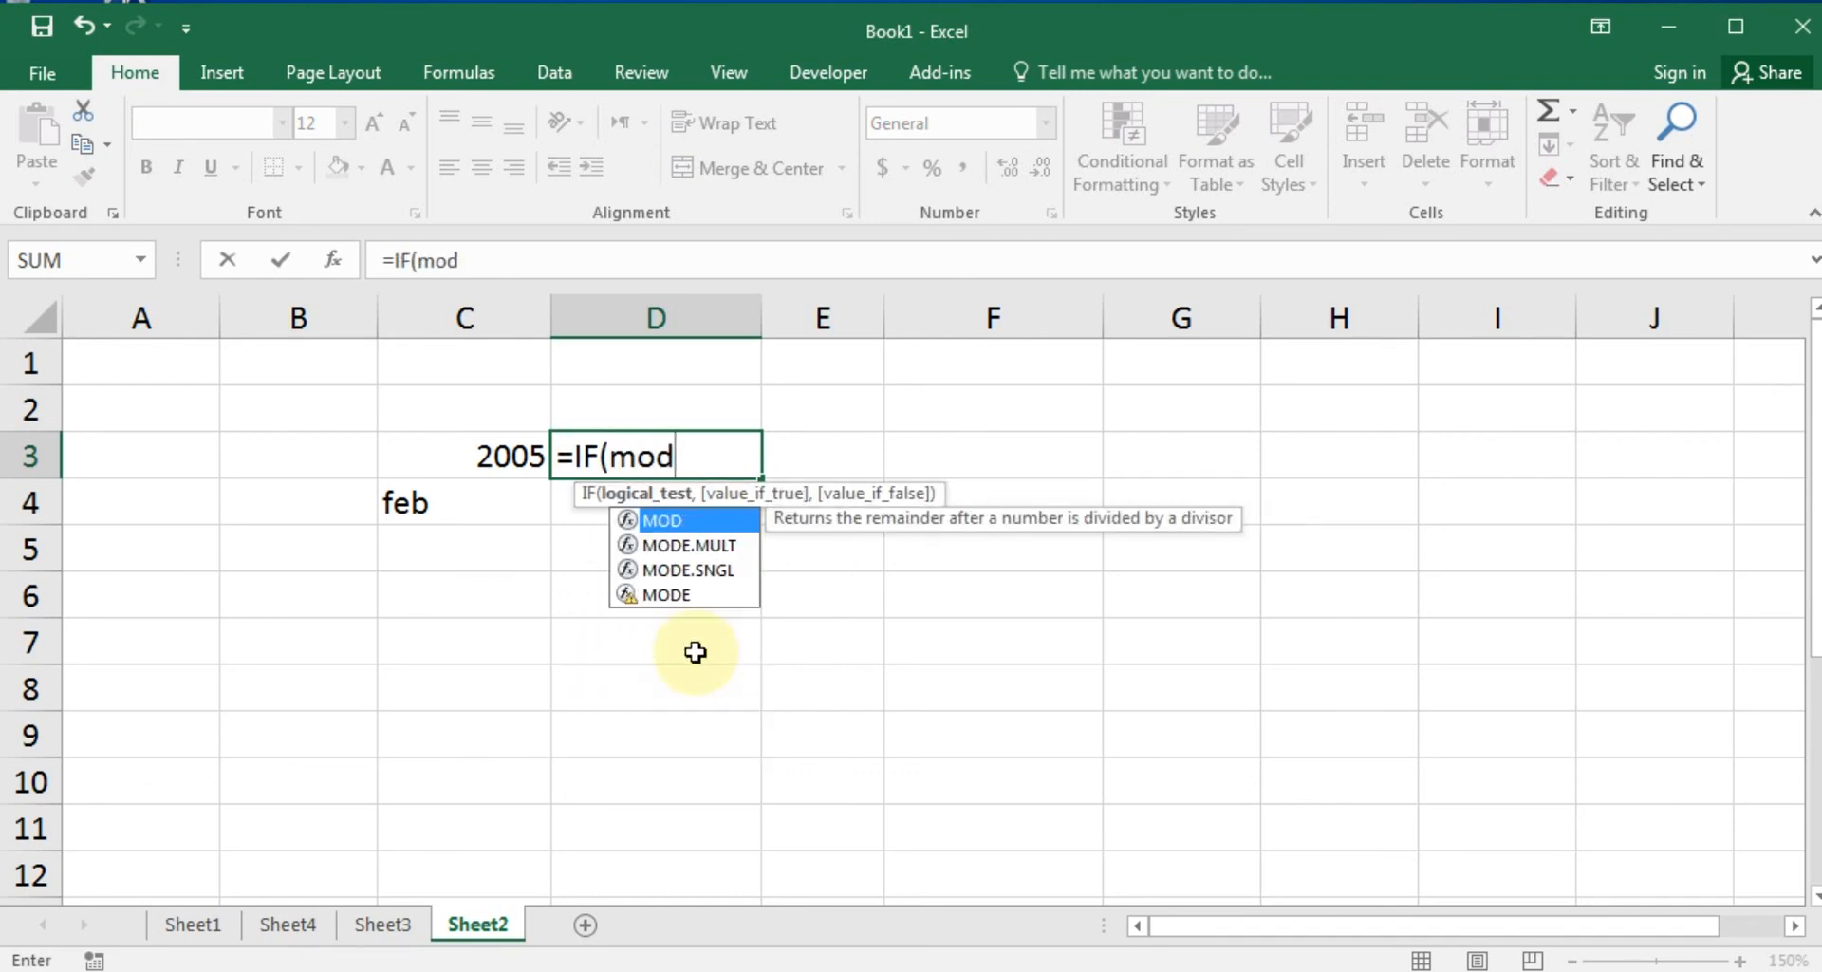
key(Tab)
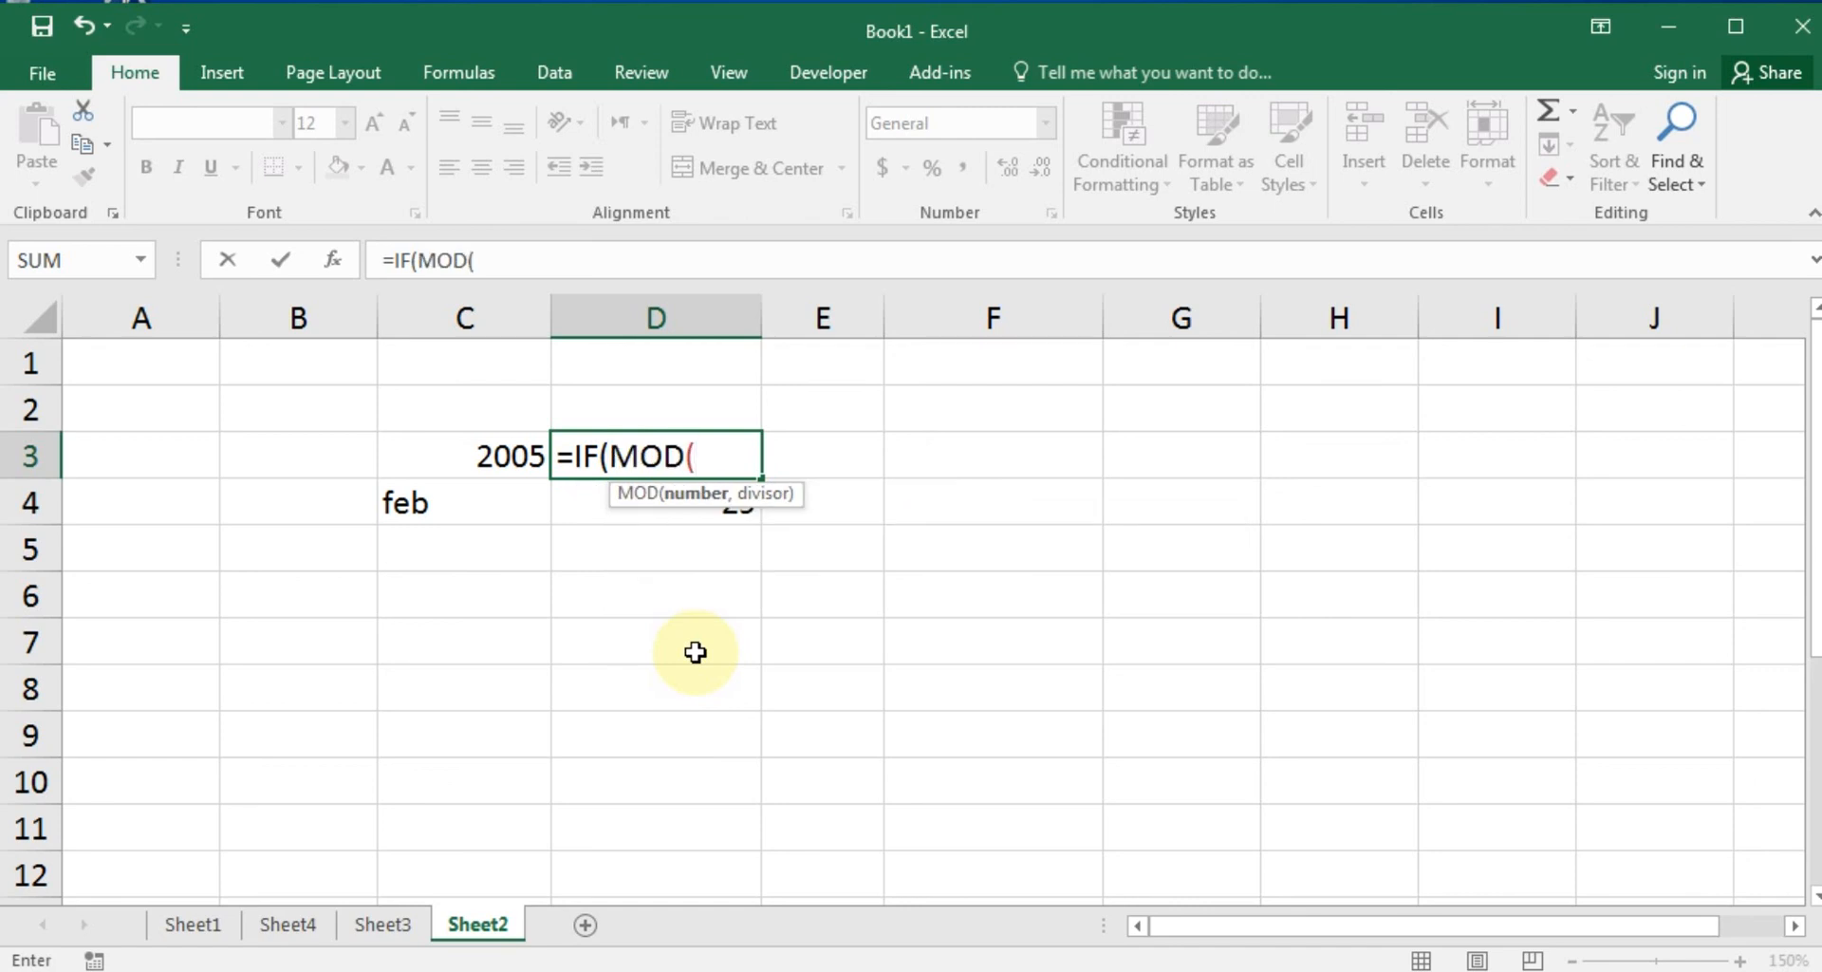
key(Left)
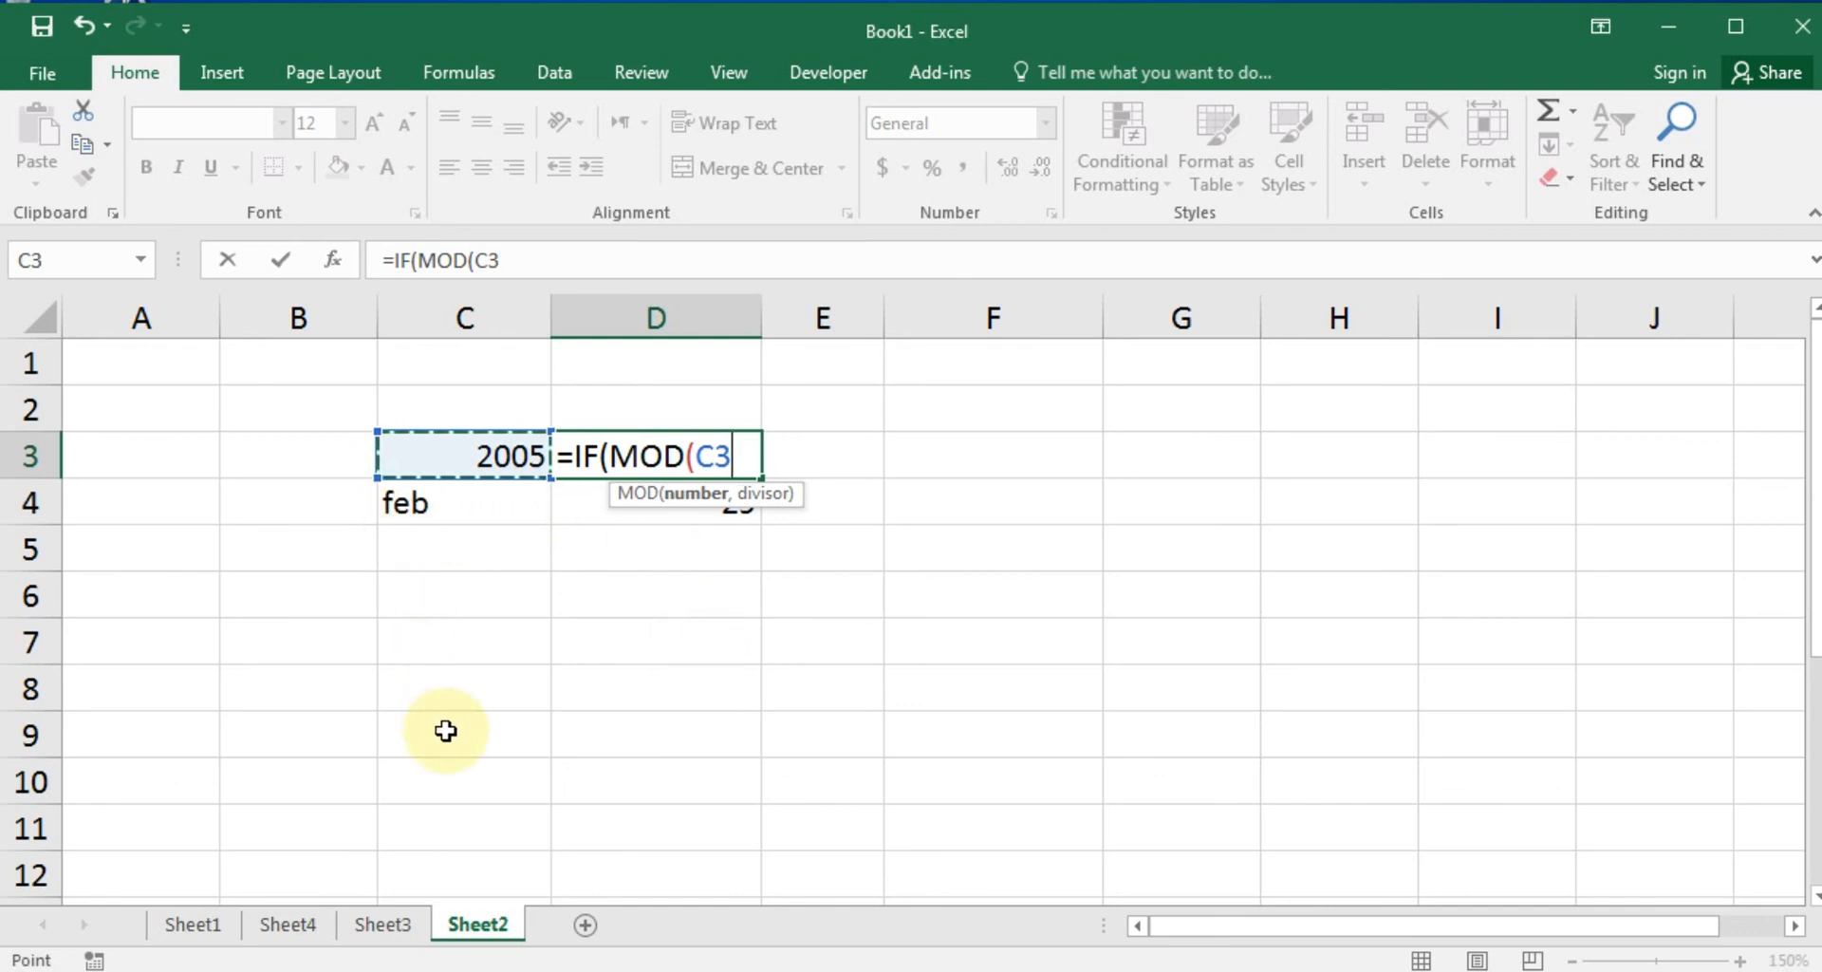
text(,4)
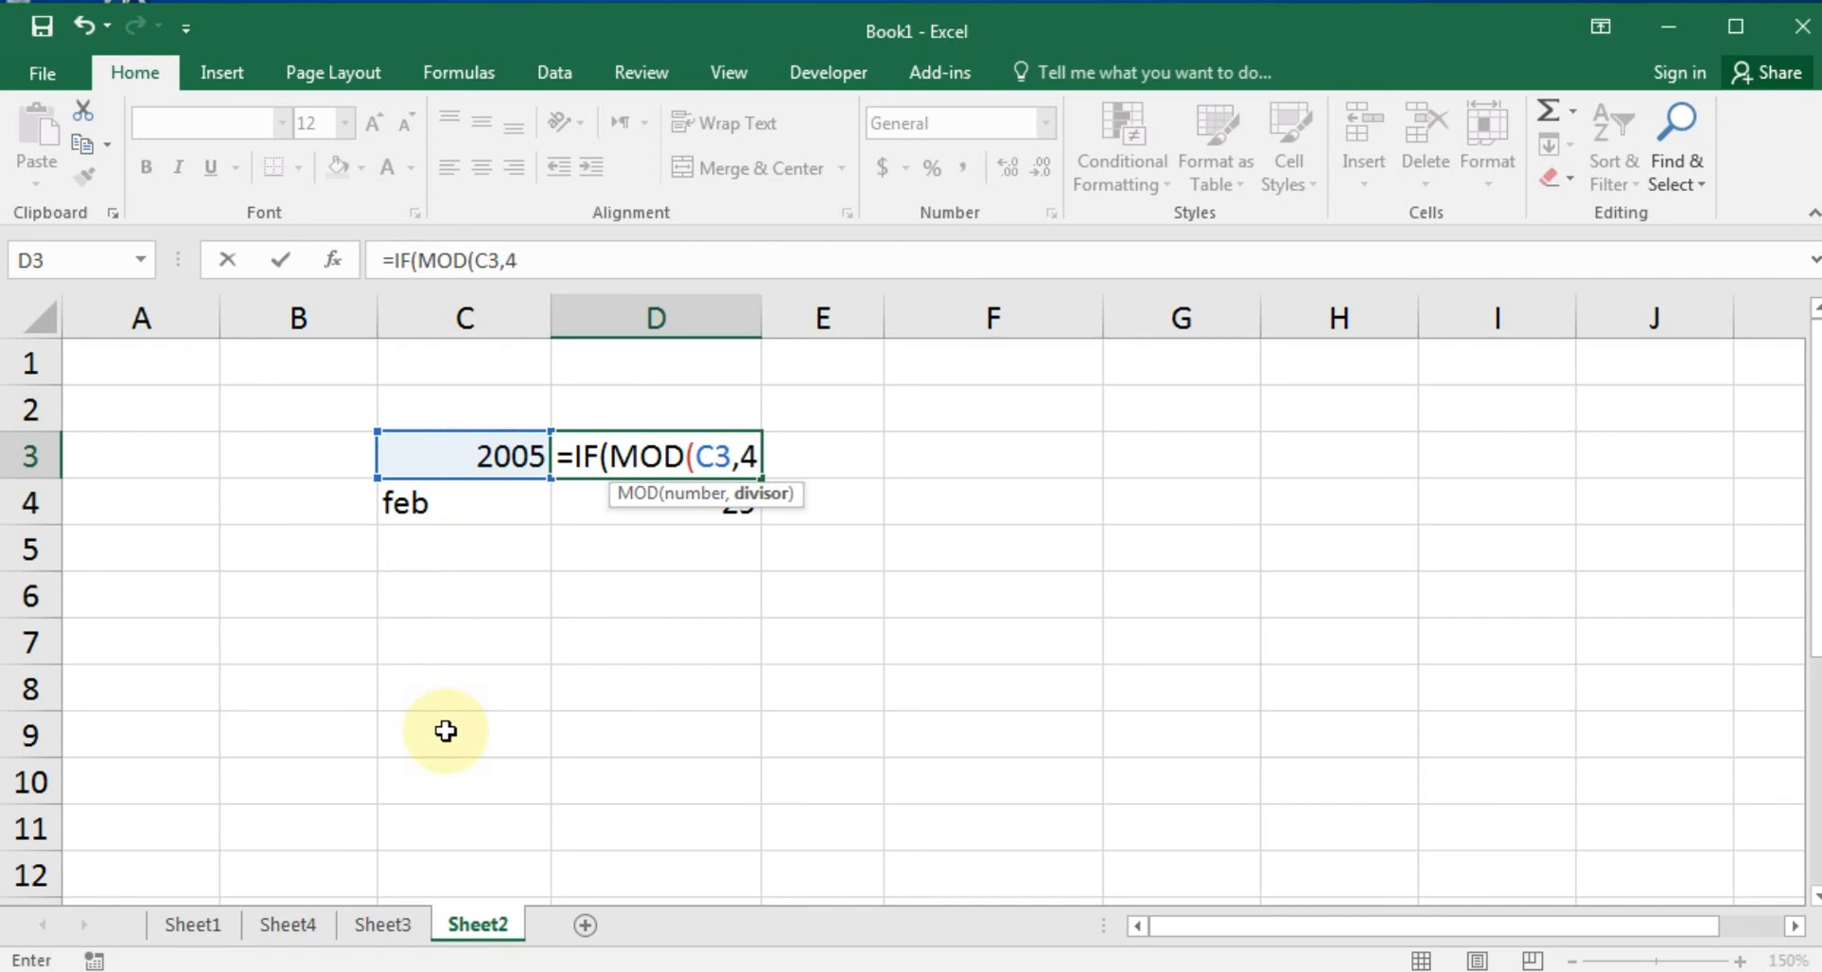
text()=)
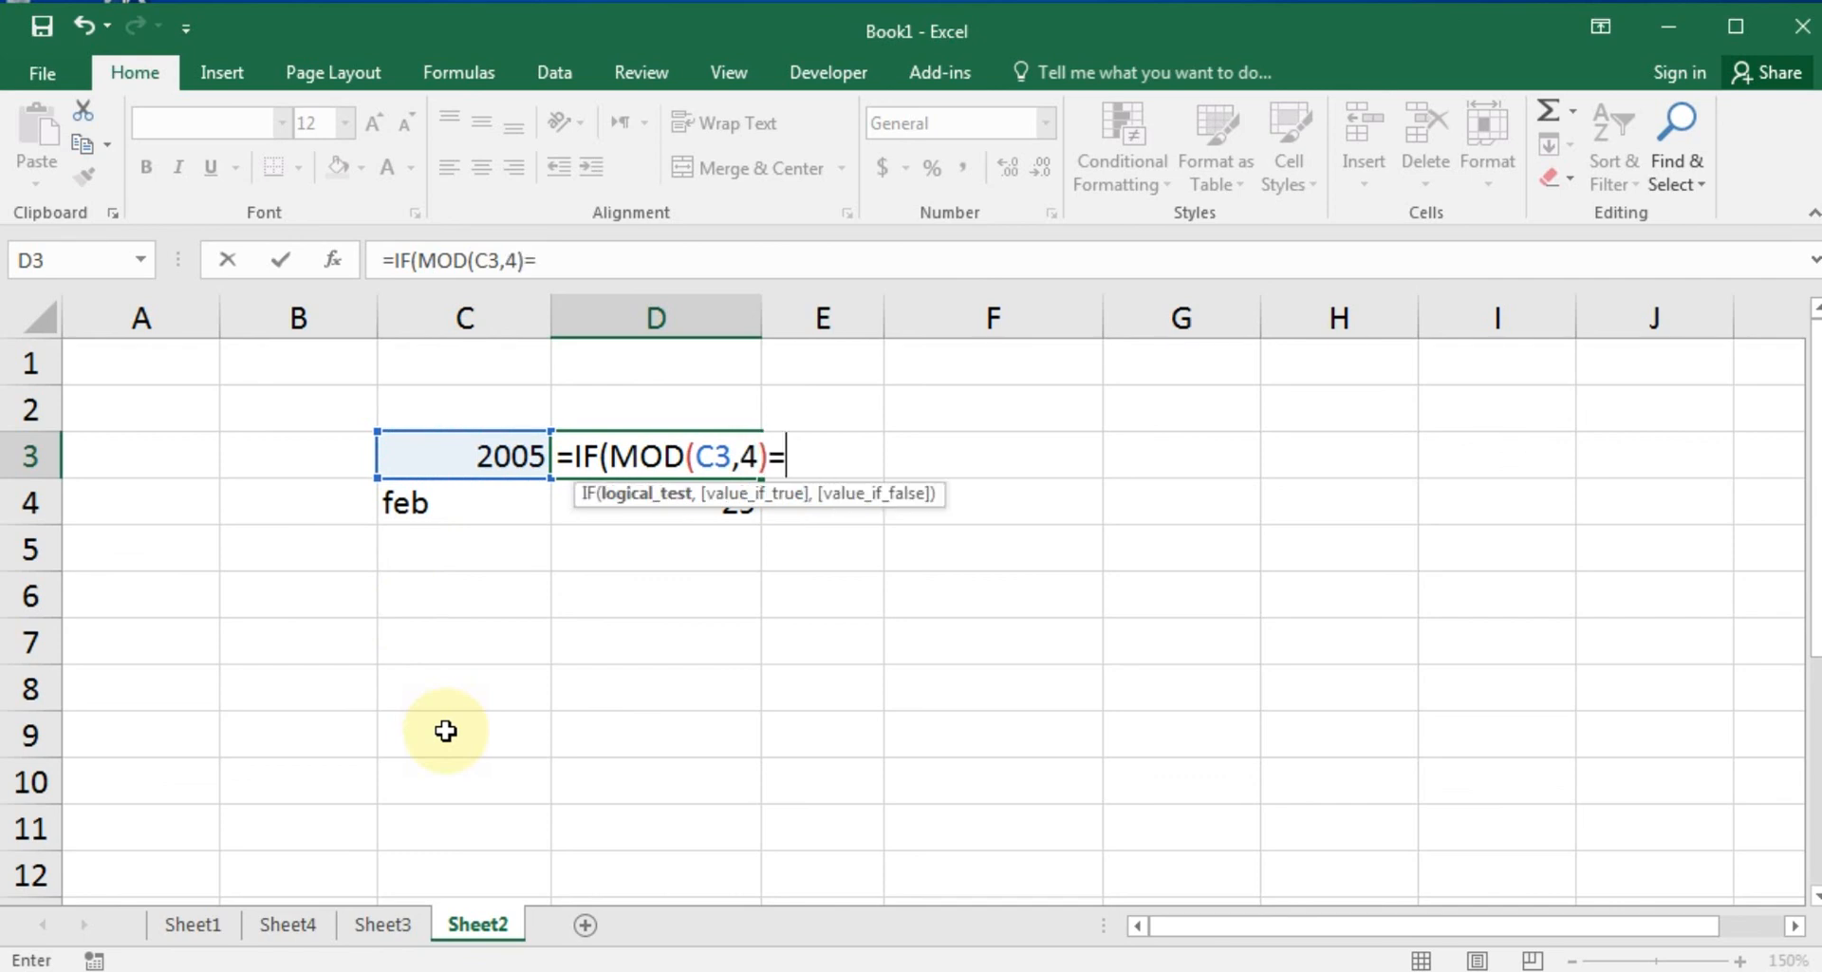
text(0,"It is a )
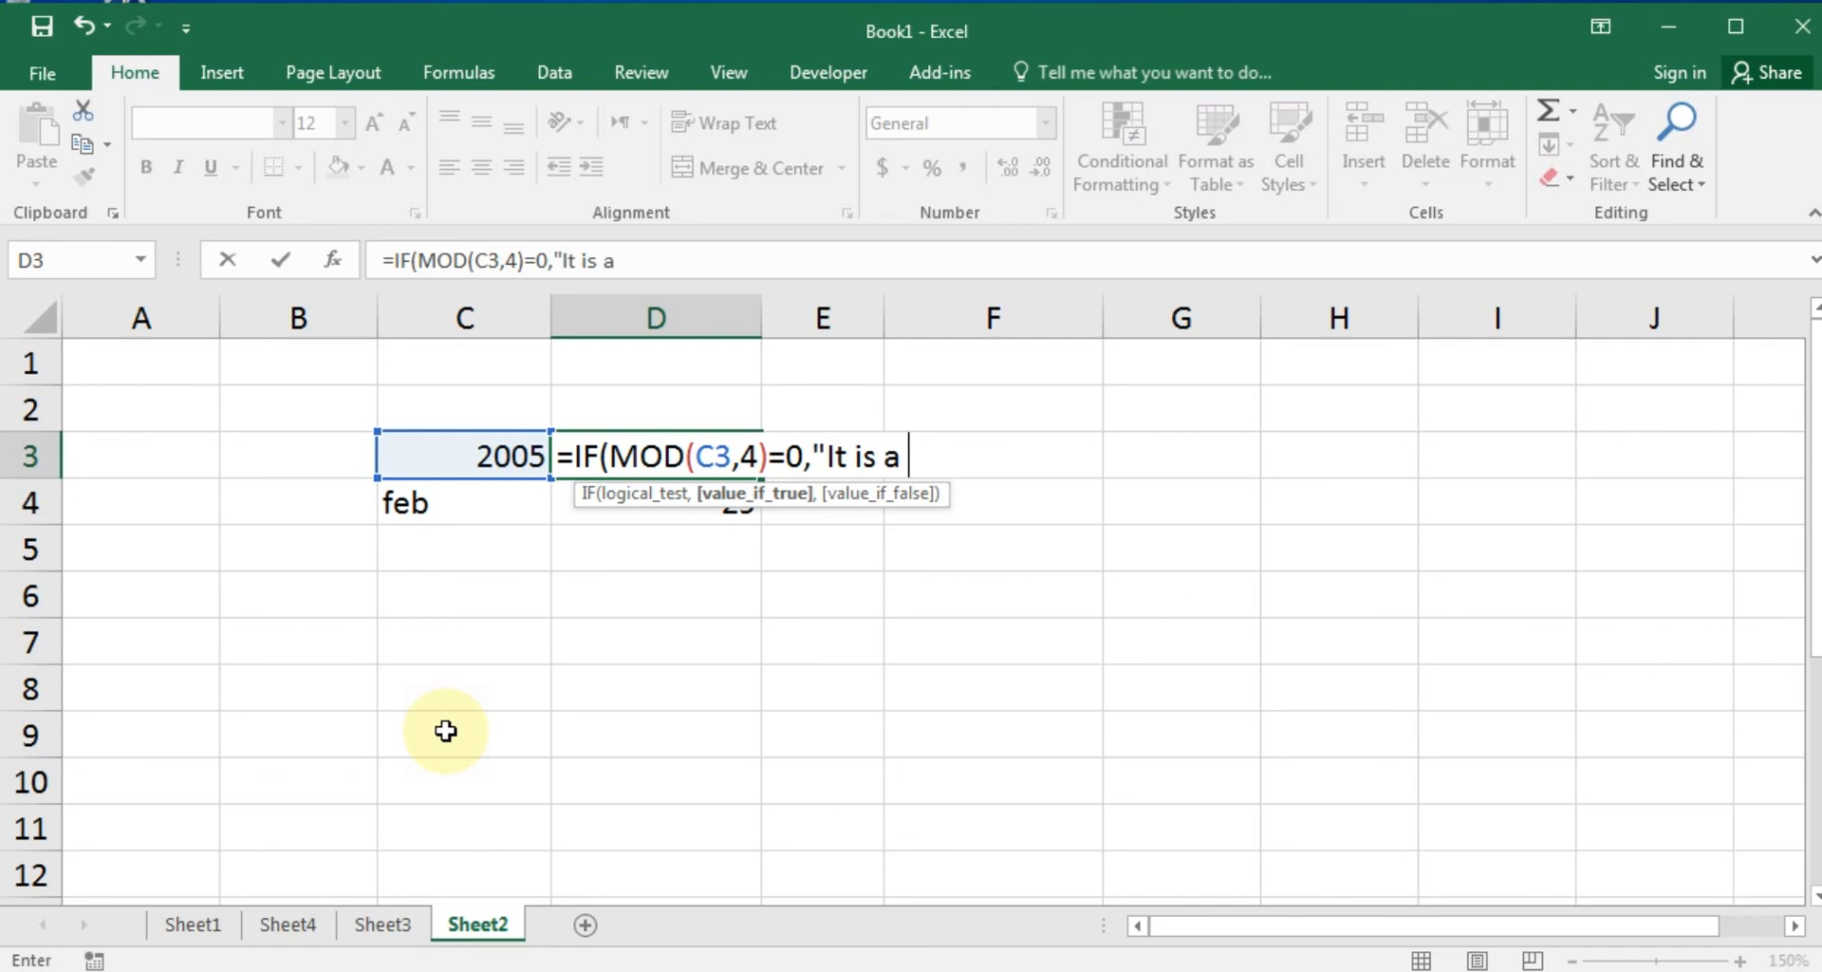
text(leap year")
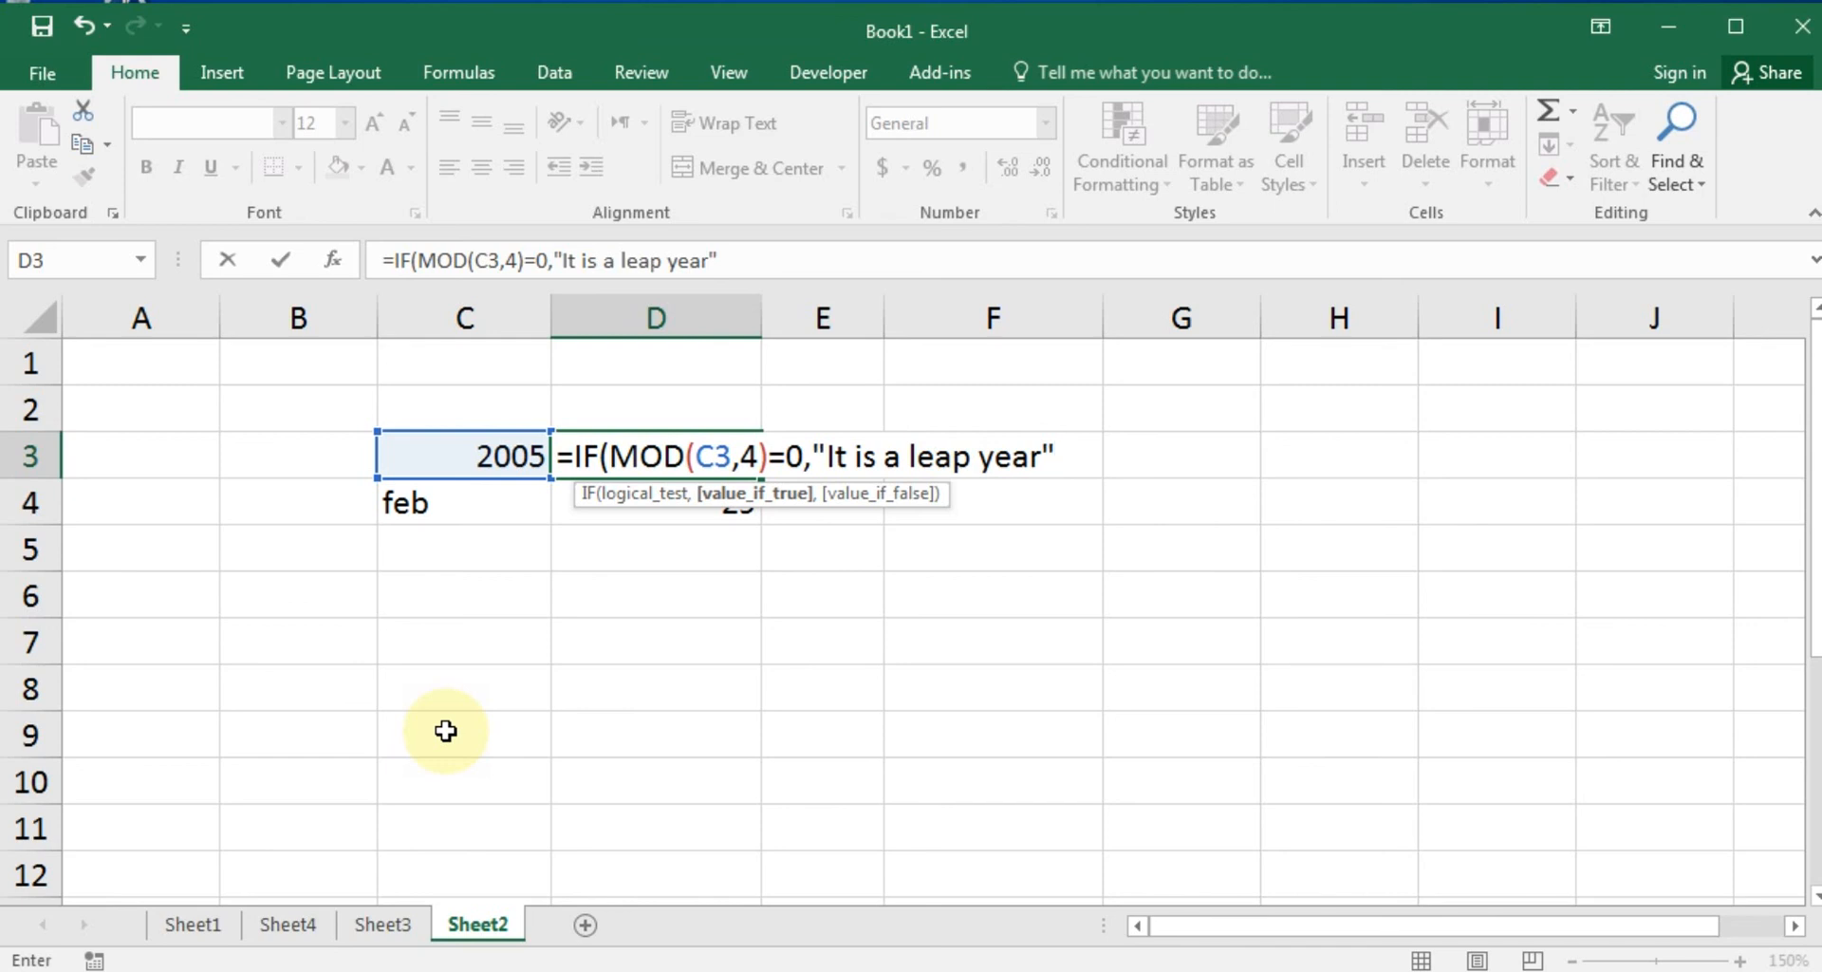
text(,)
text("Not a lea)
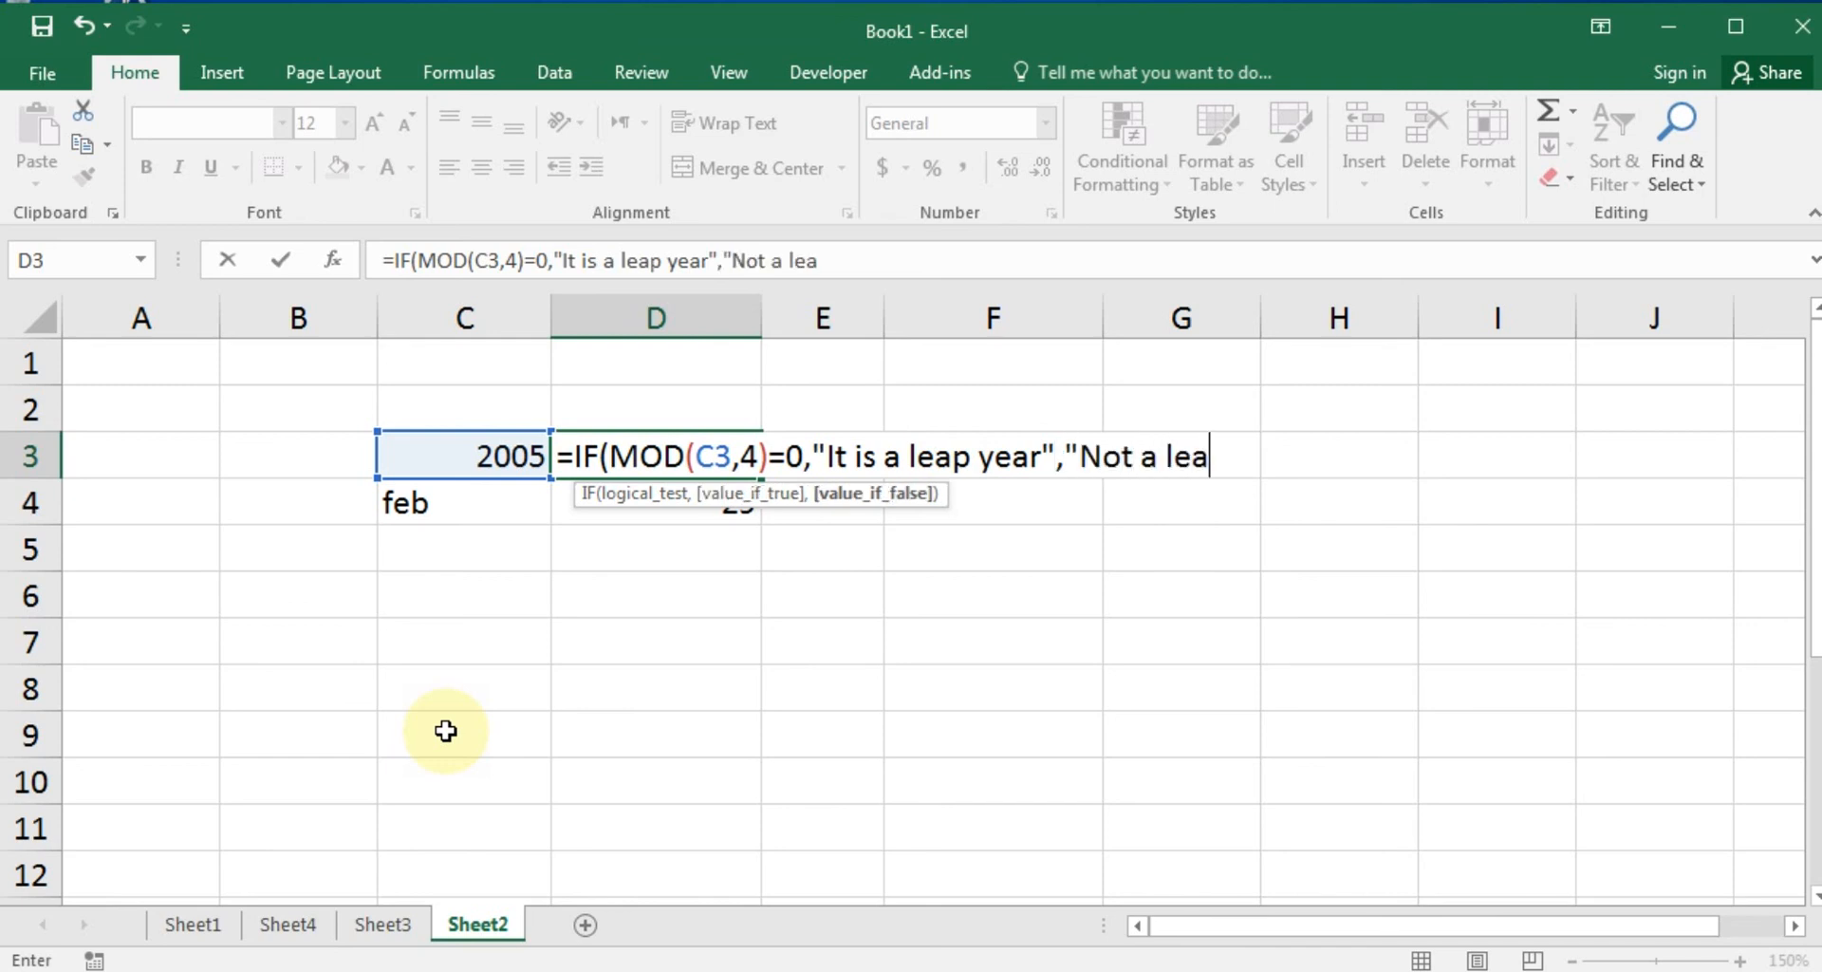
text(p year")
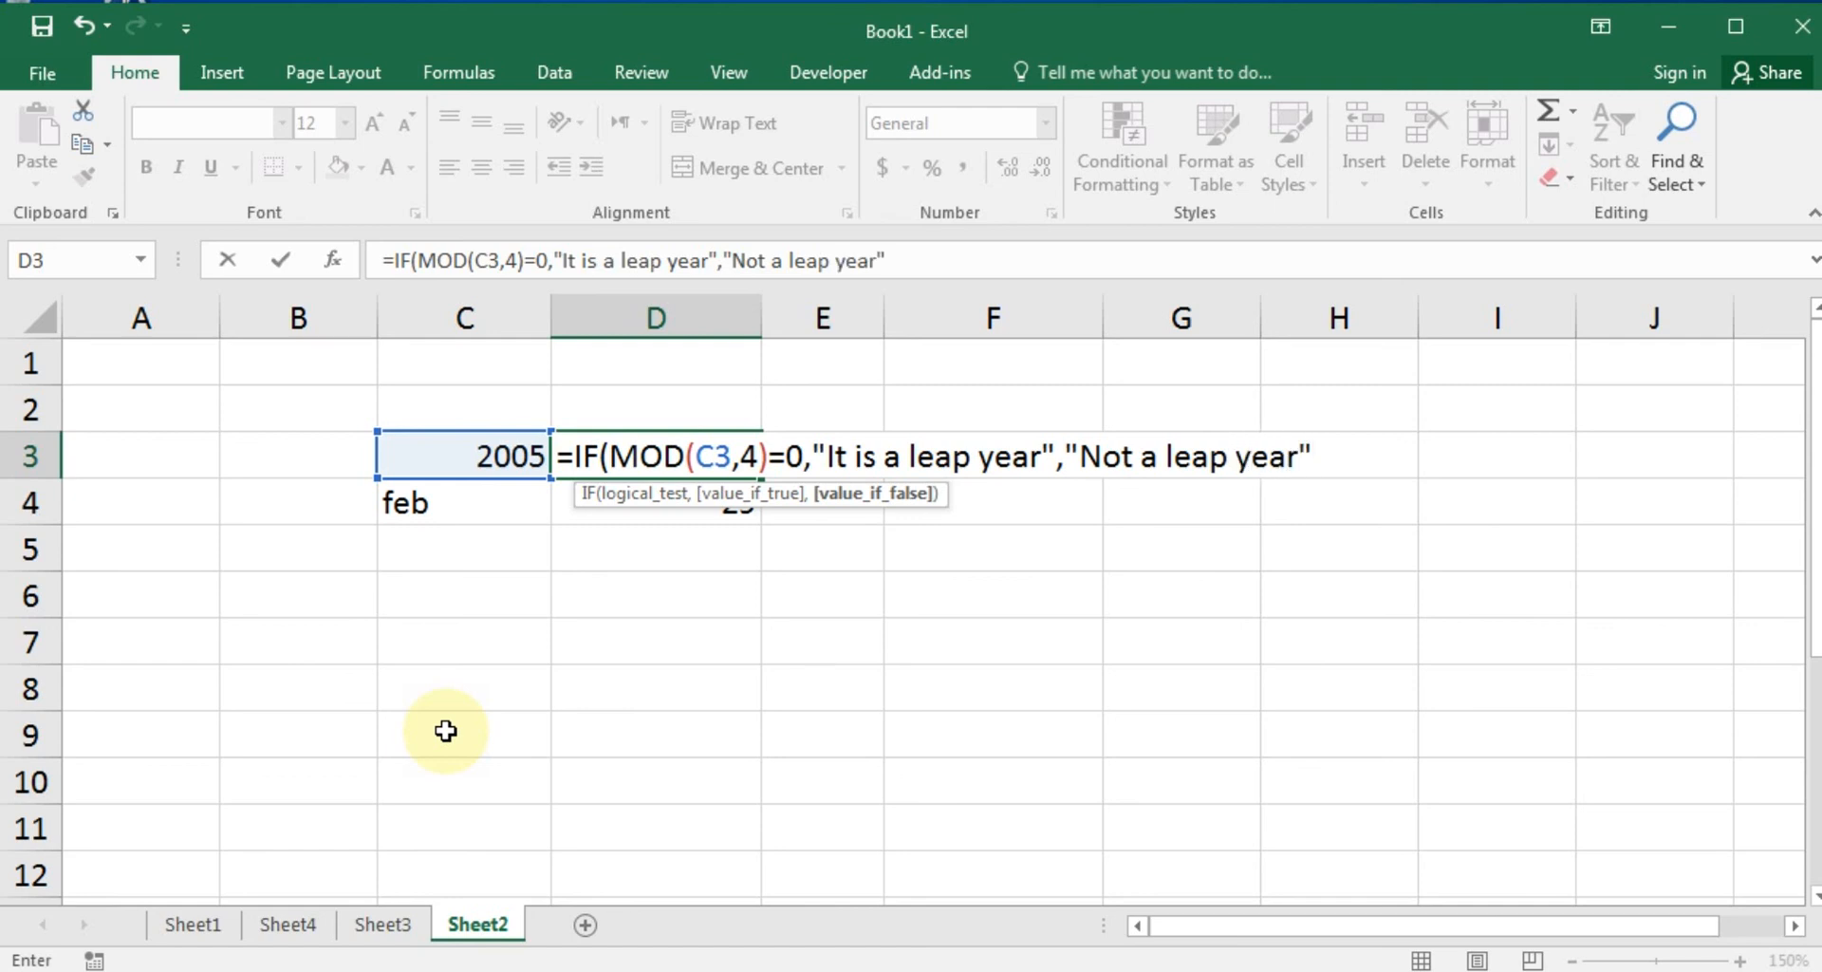
text())
key(Return)
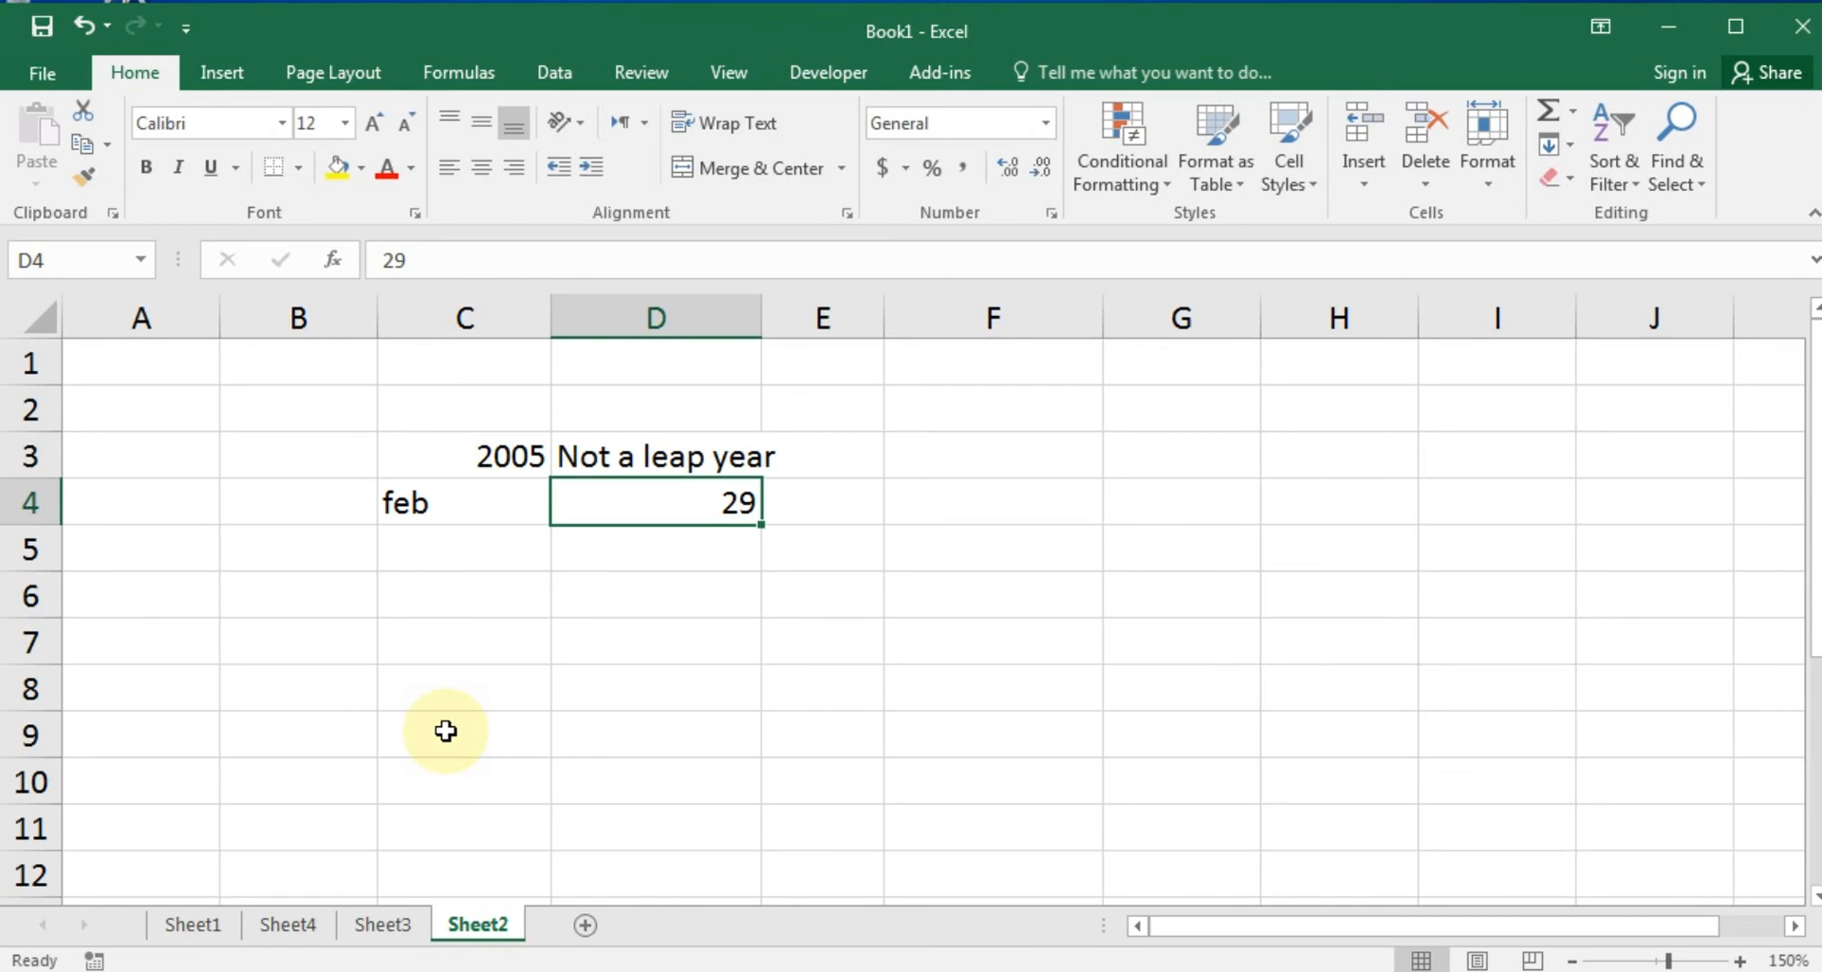
Widen column D to fit the text in D3, and set the year in C3 to 2004.
key(Up)
drag(762, 323, 871, 323)
click(501, 458)
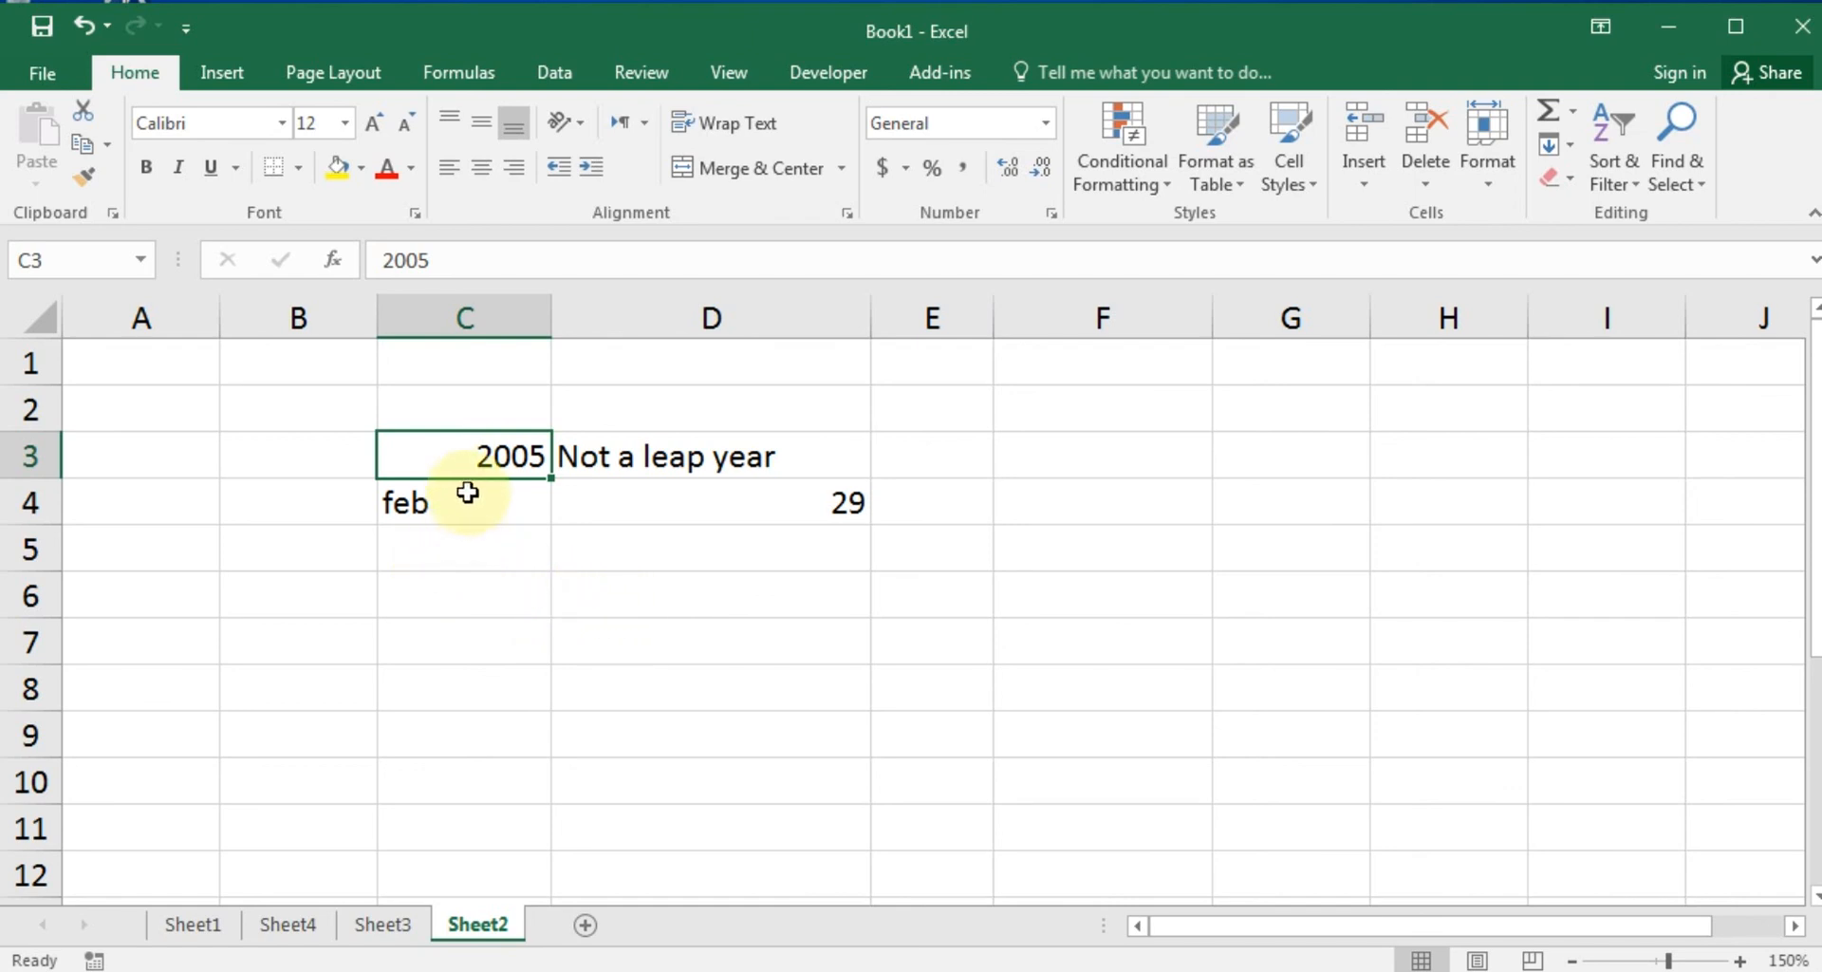
text(2004)
key(Return)
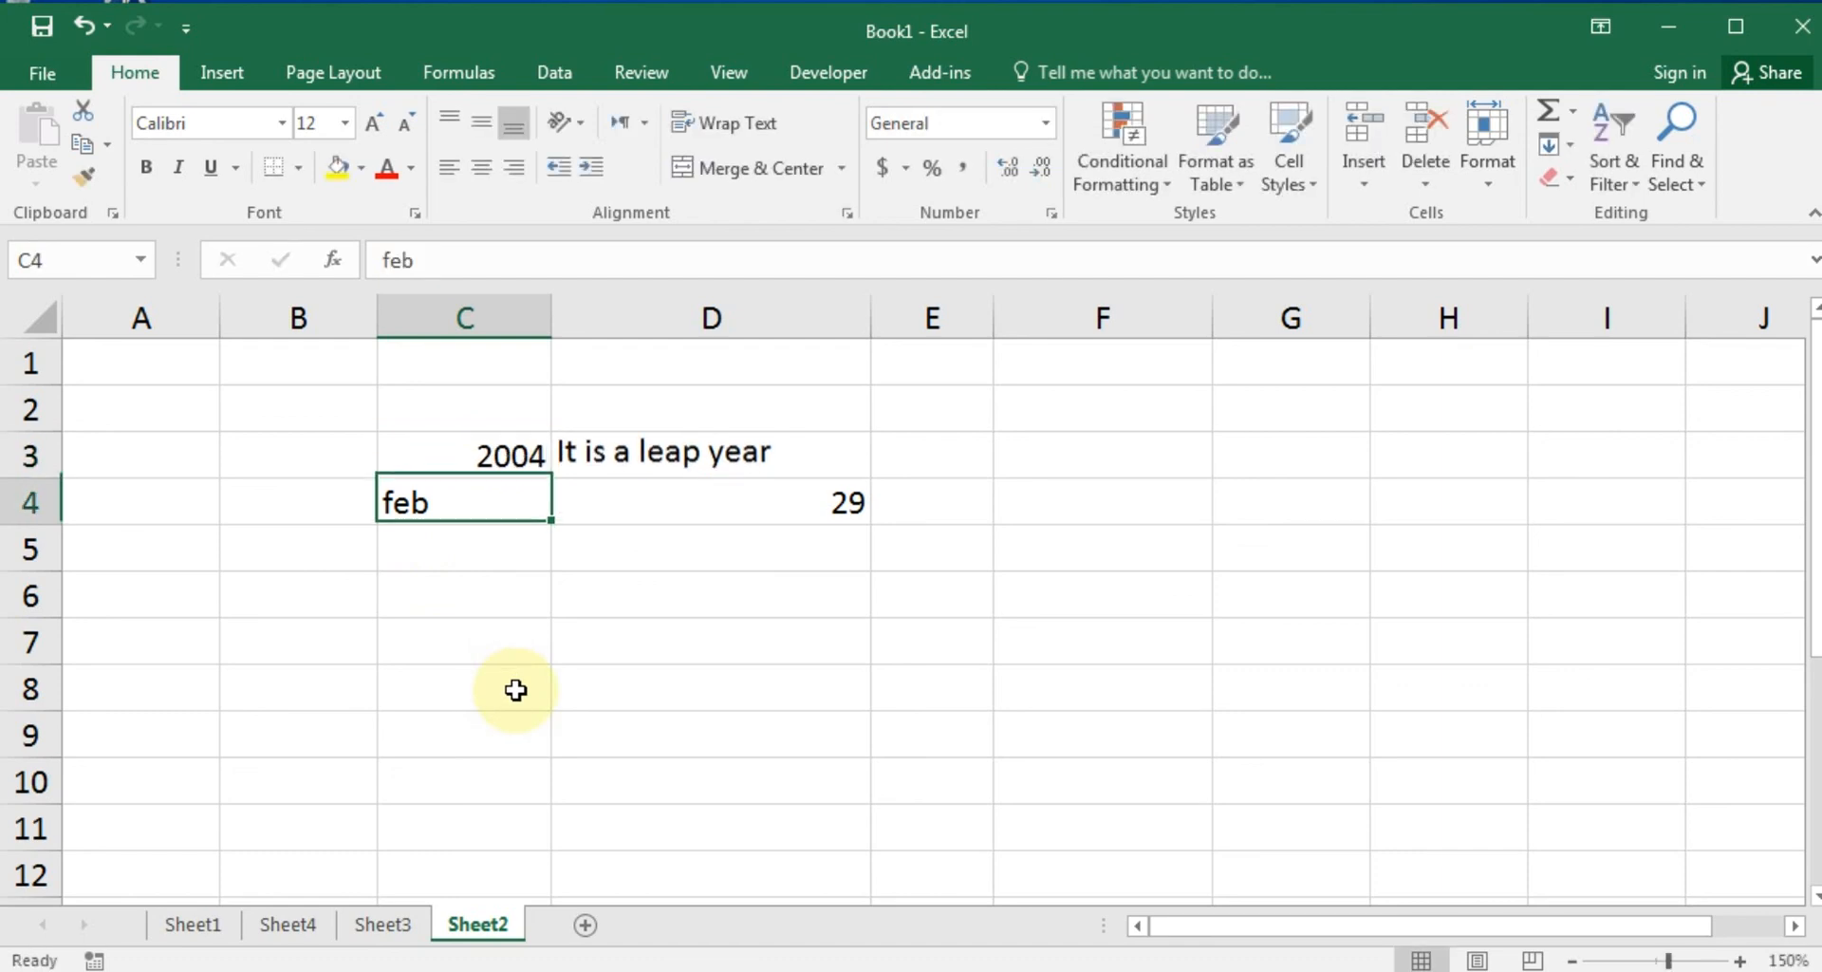
Review the leap-year formula in D3 together with the year and the February entry around it.
key(Up)
key(Right)
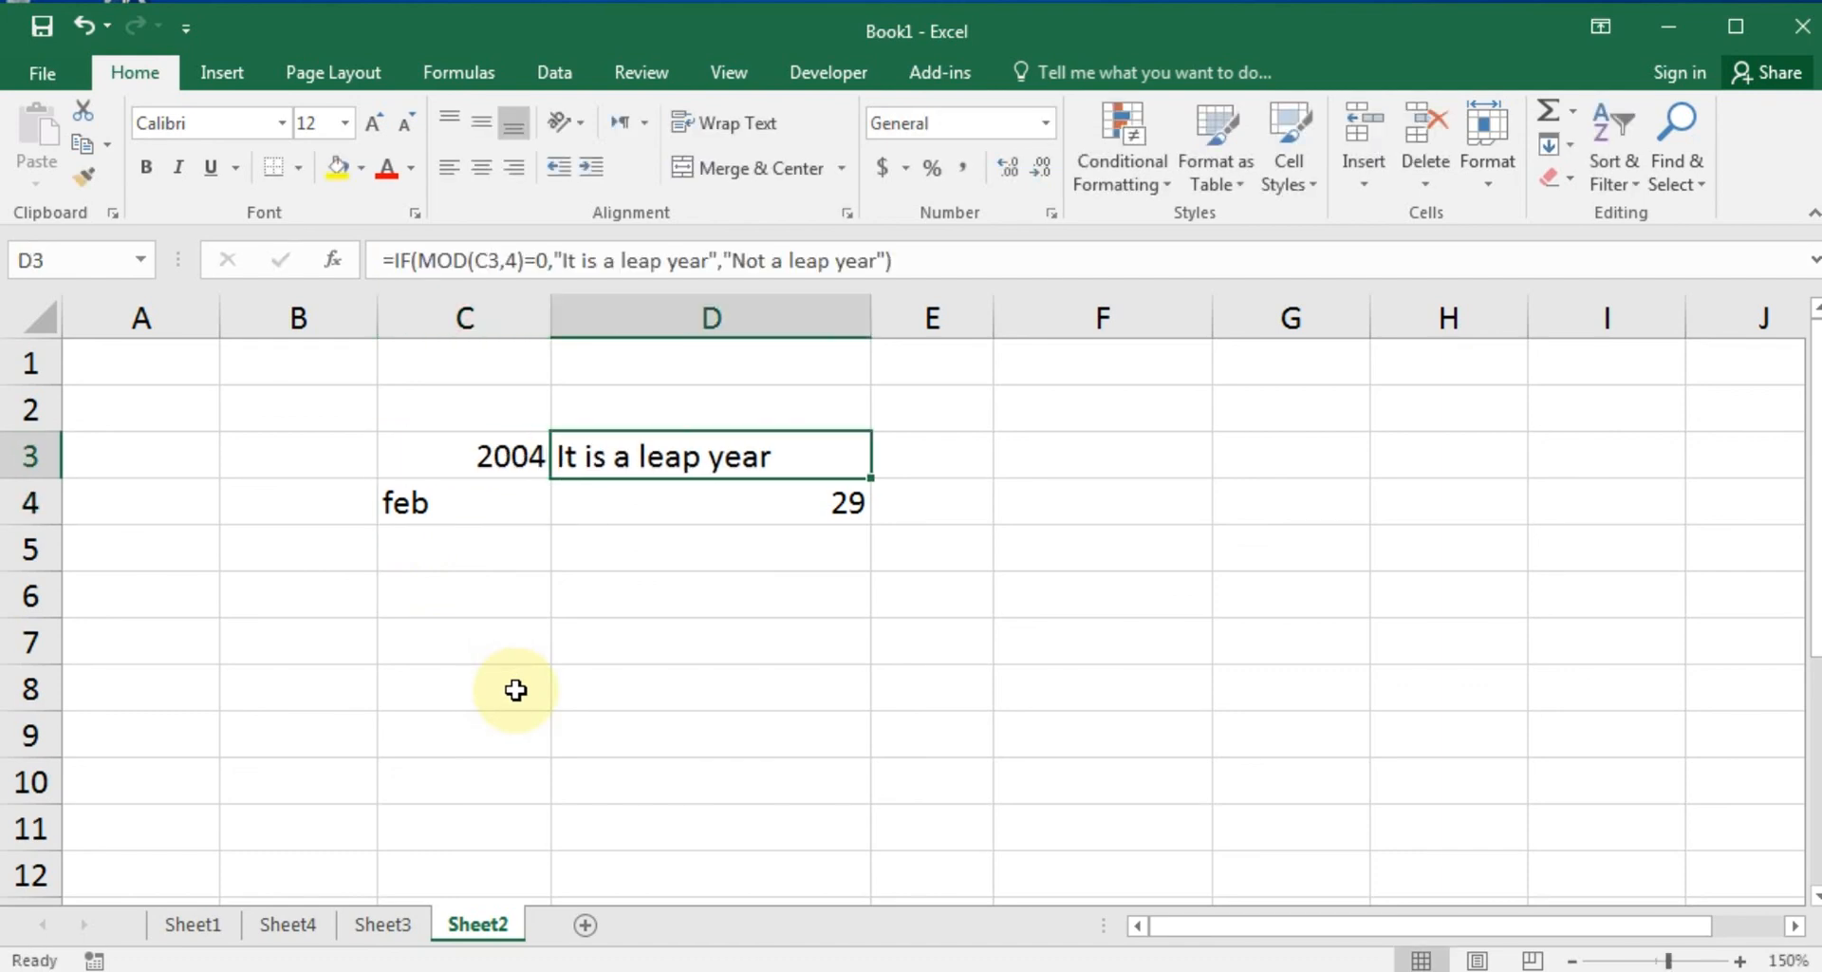
key(Left)
key(Up)
key(Right)
key(Down)
key(Left)
key(Left)
key(Up)
key(Right)
key(Down)
key(Right)
click(515, 690)
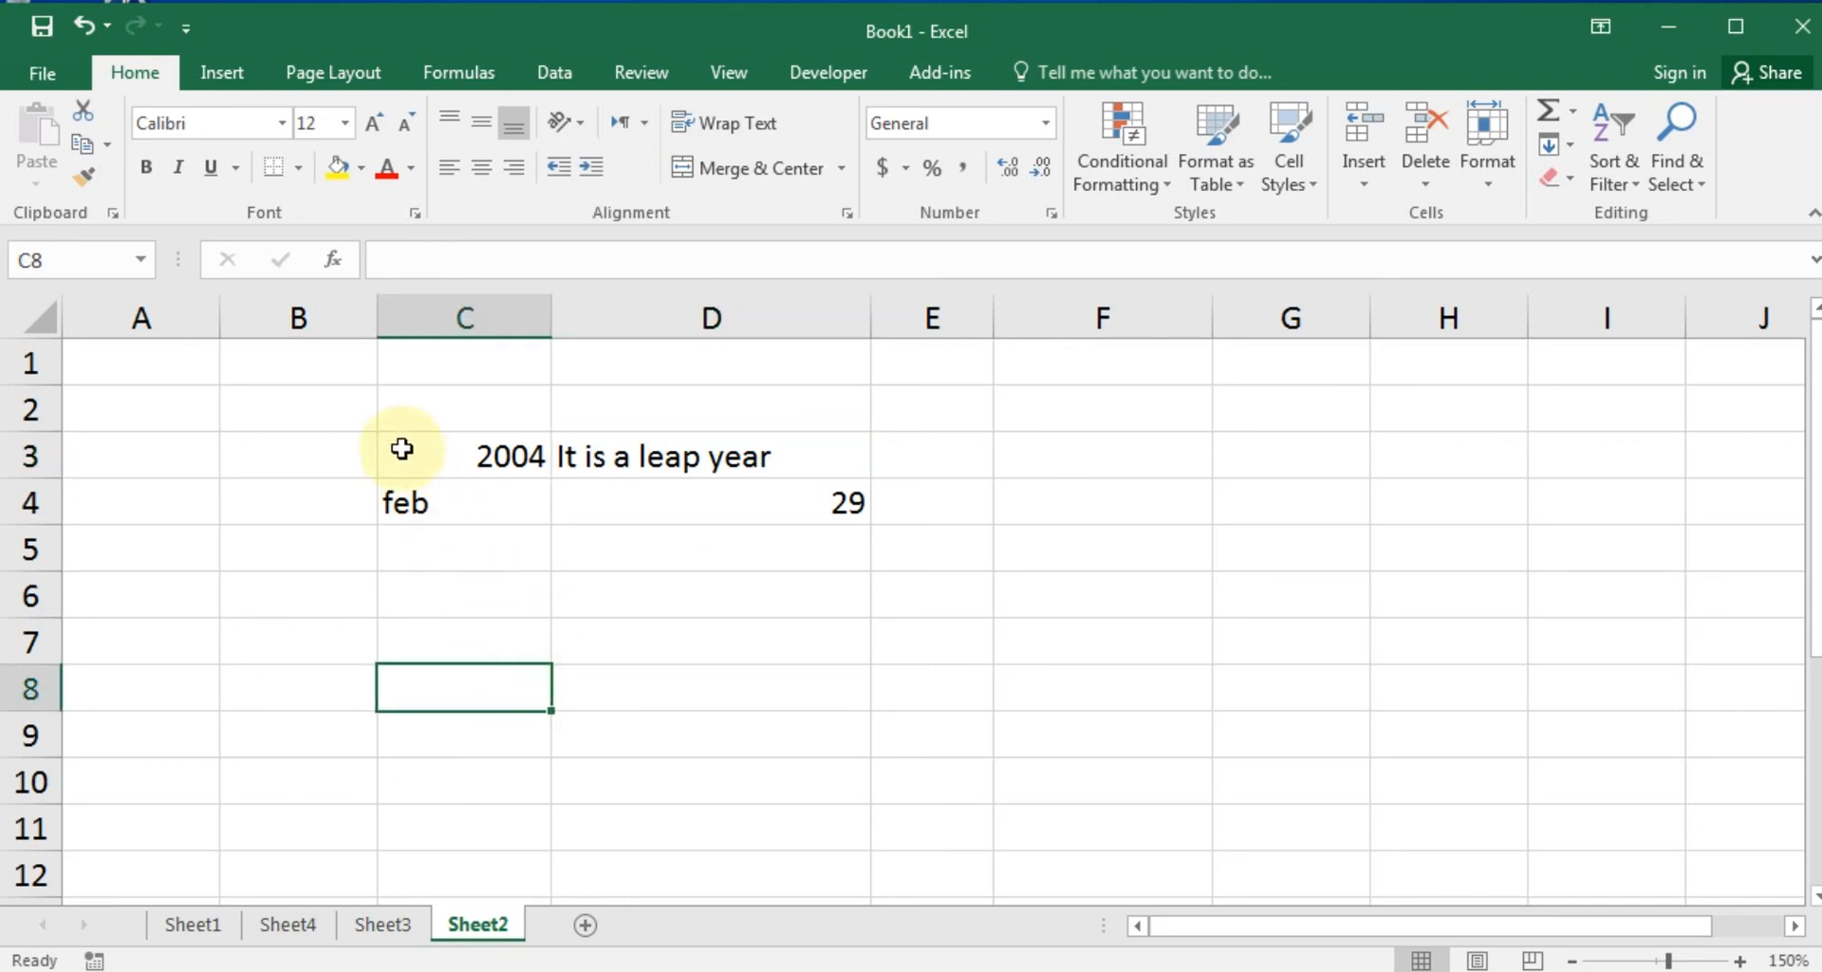
drag(337, 401, 959, 591)
click(916, 683)
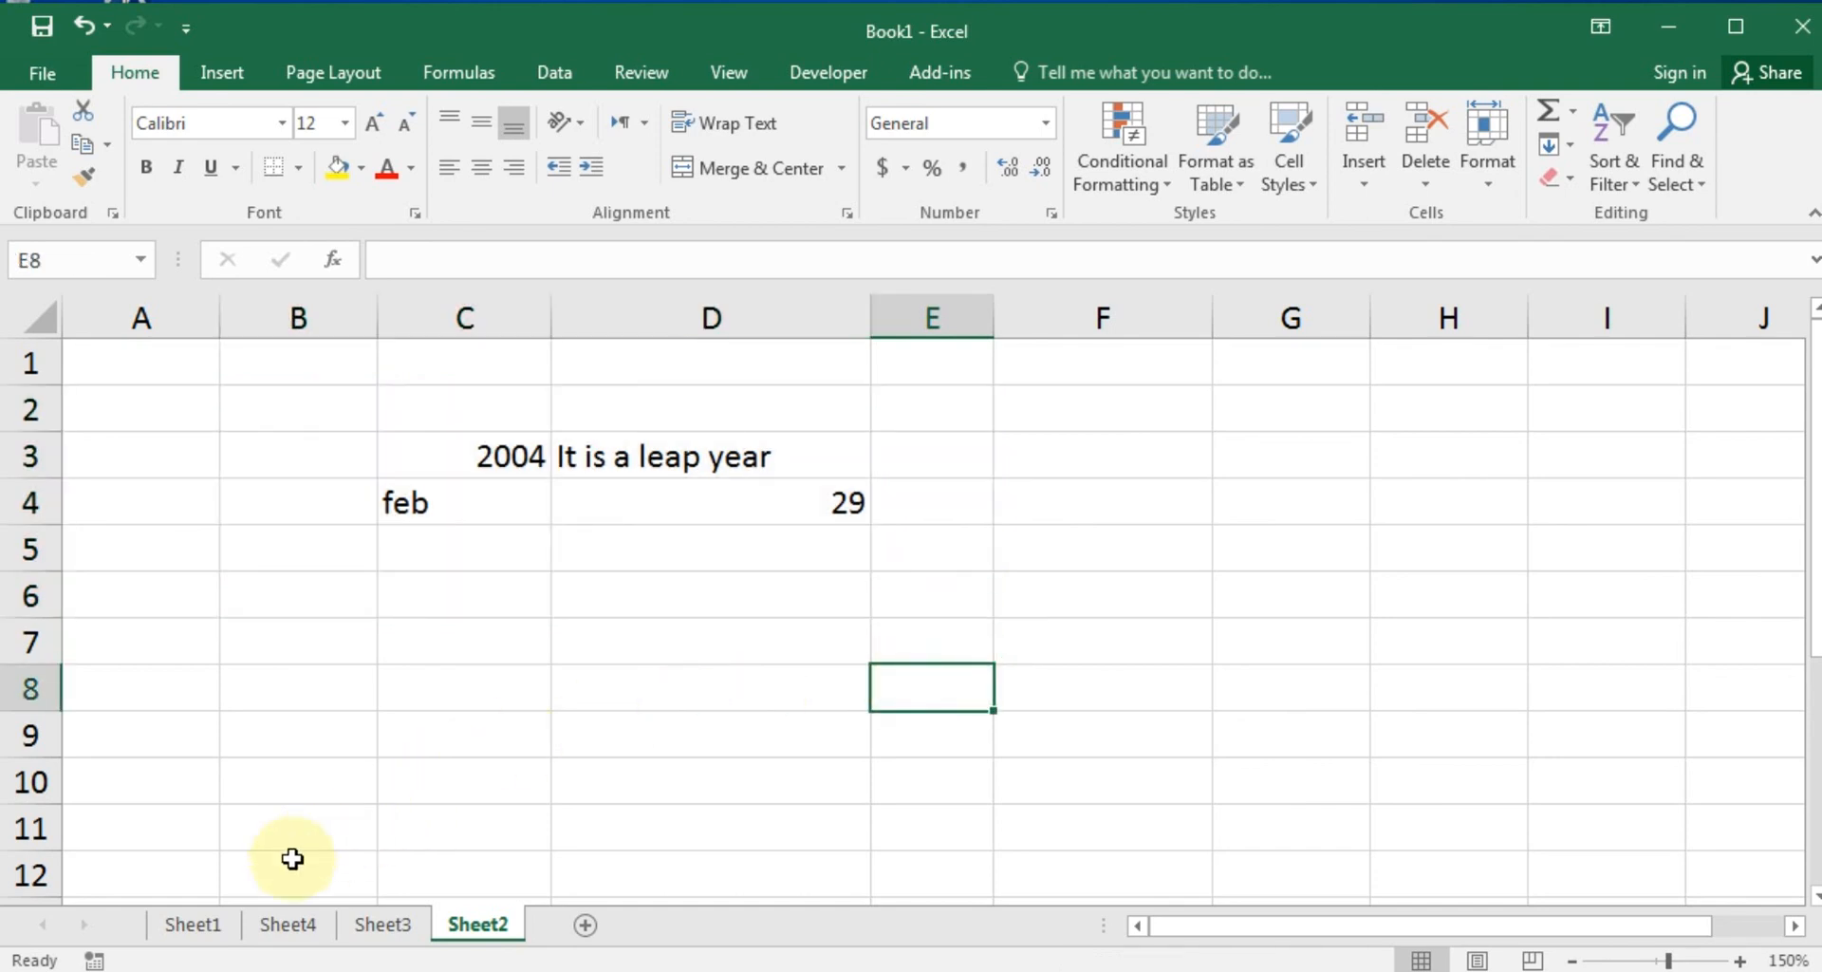
Switch to Sheet1 and review the list of function names in column B with their results and sample data.
click(193, 927)
drag(309, 374, 335, 783)
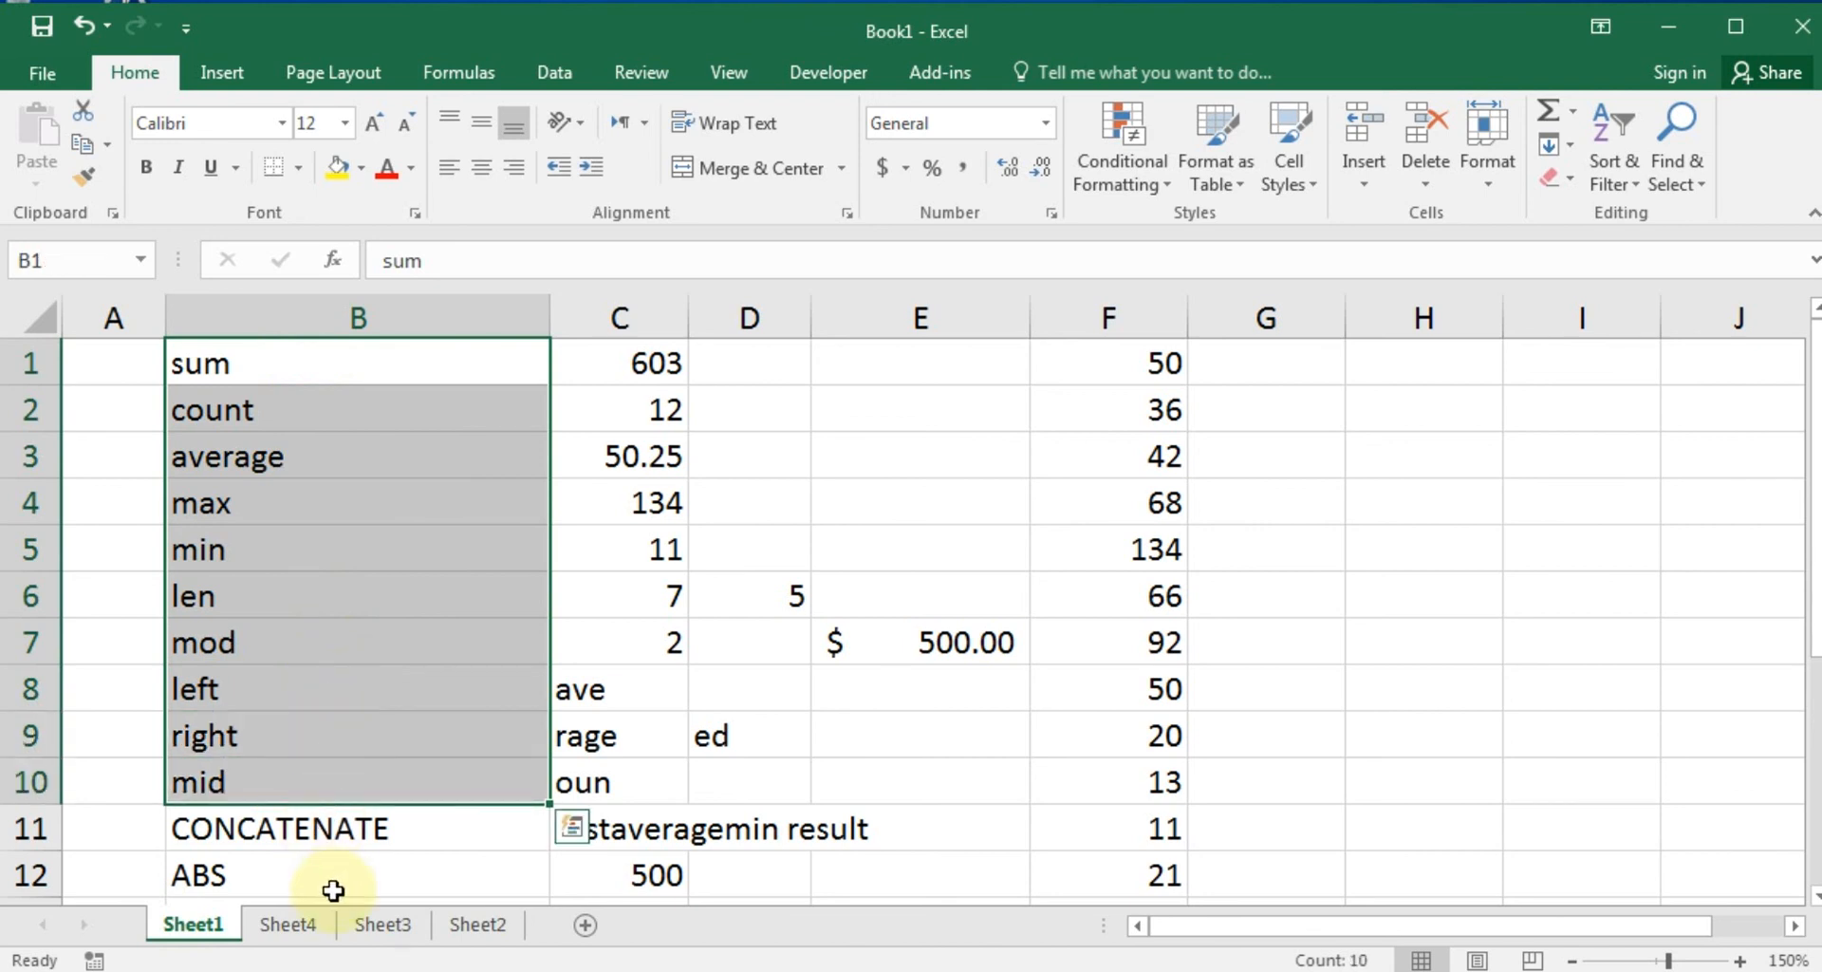
click(952, 441)
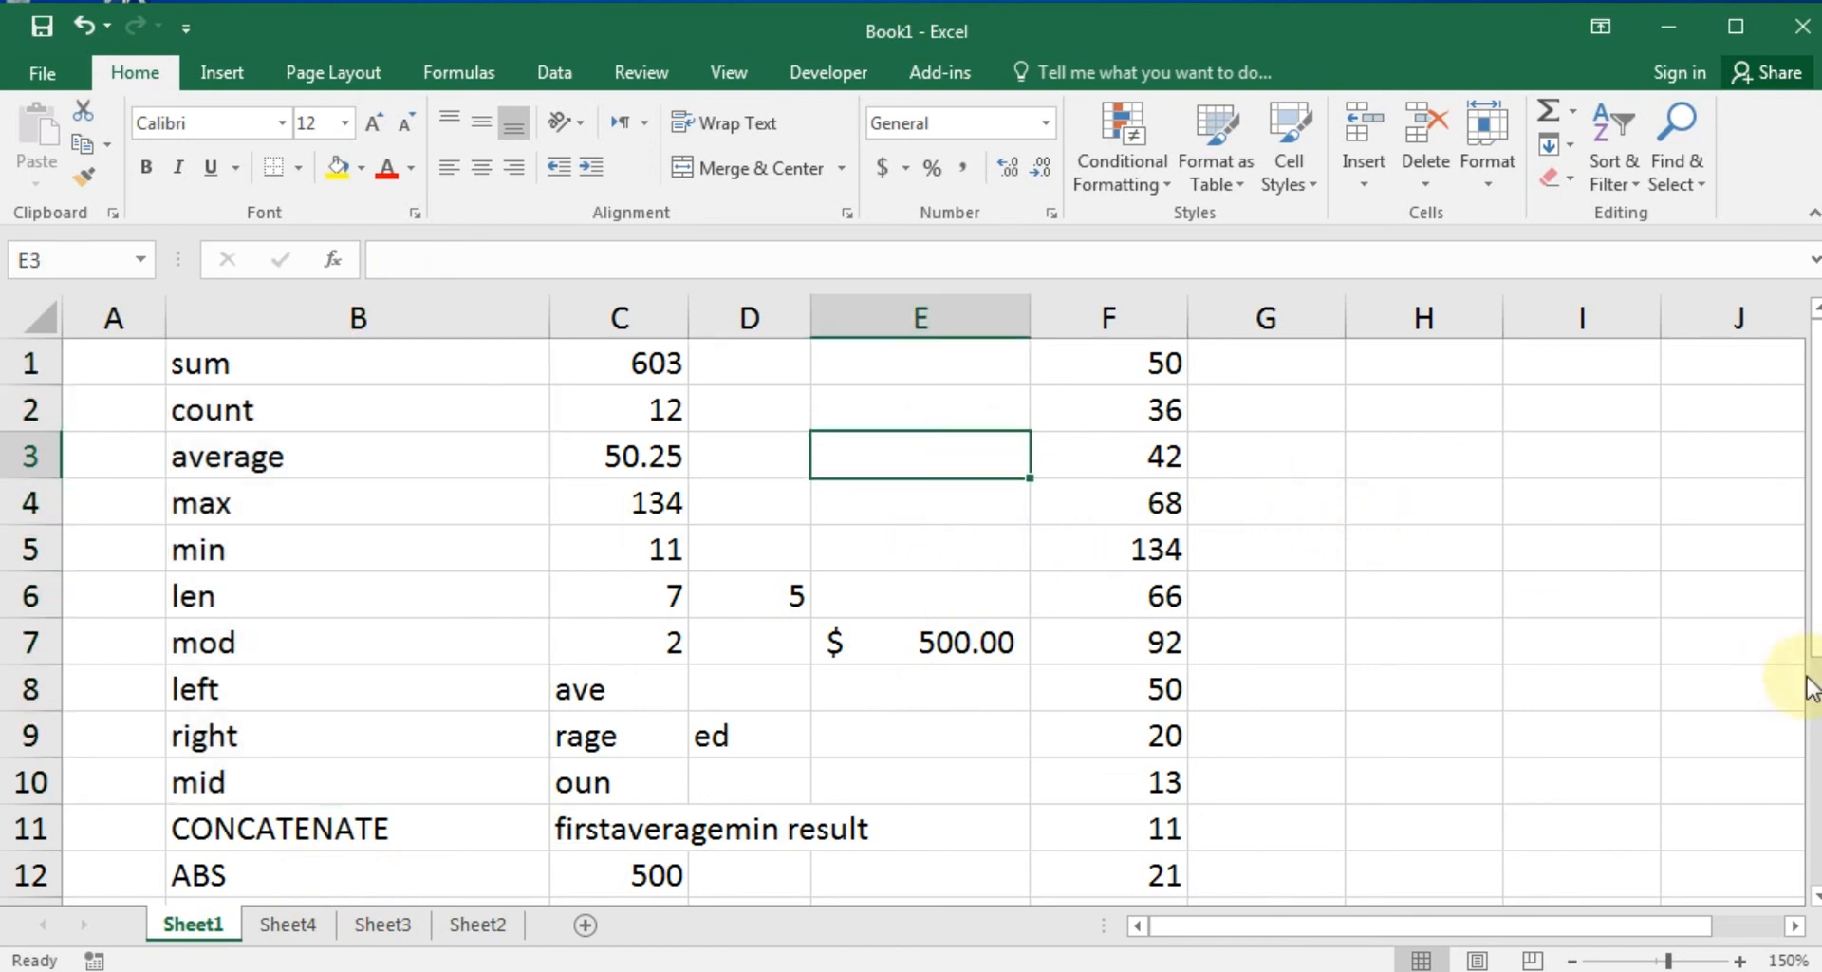
mouse_move(1815, 608)
mouse_down()
mouse_move(1815, 664)
mouse_move(1815, 617)
mouse_up()
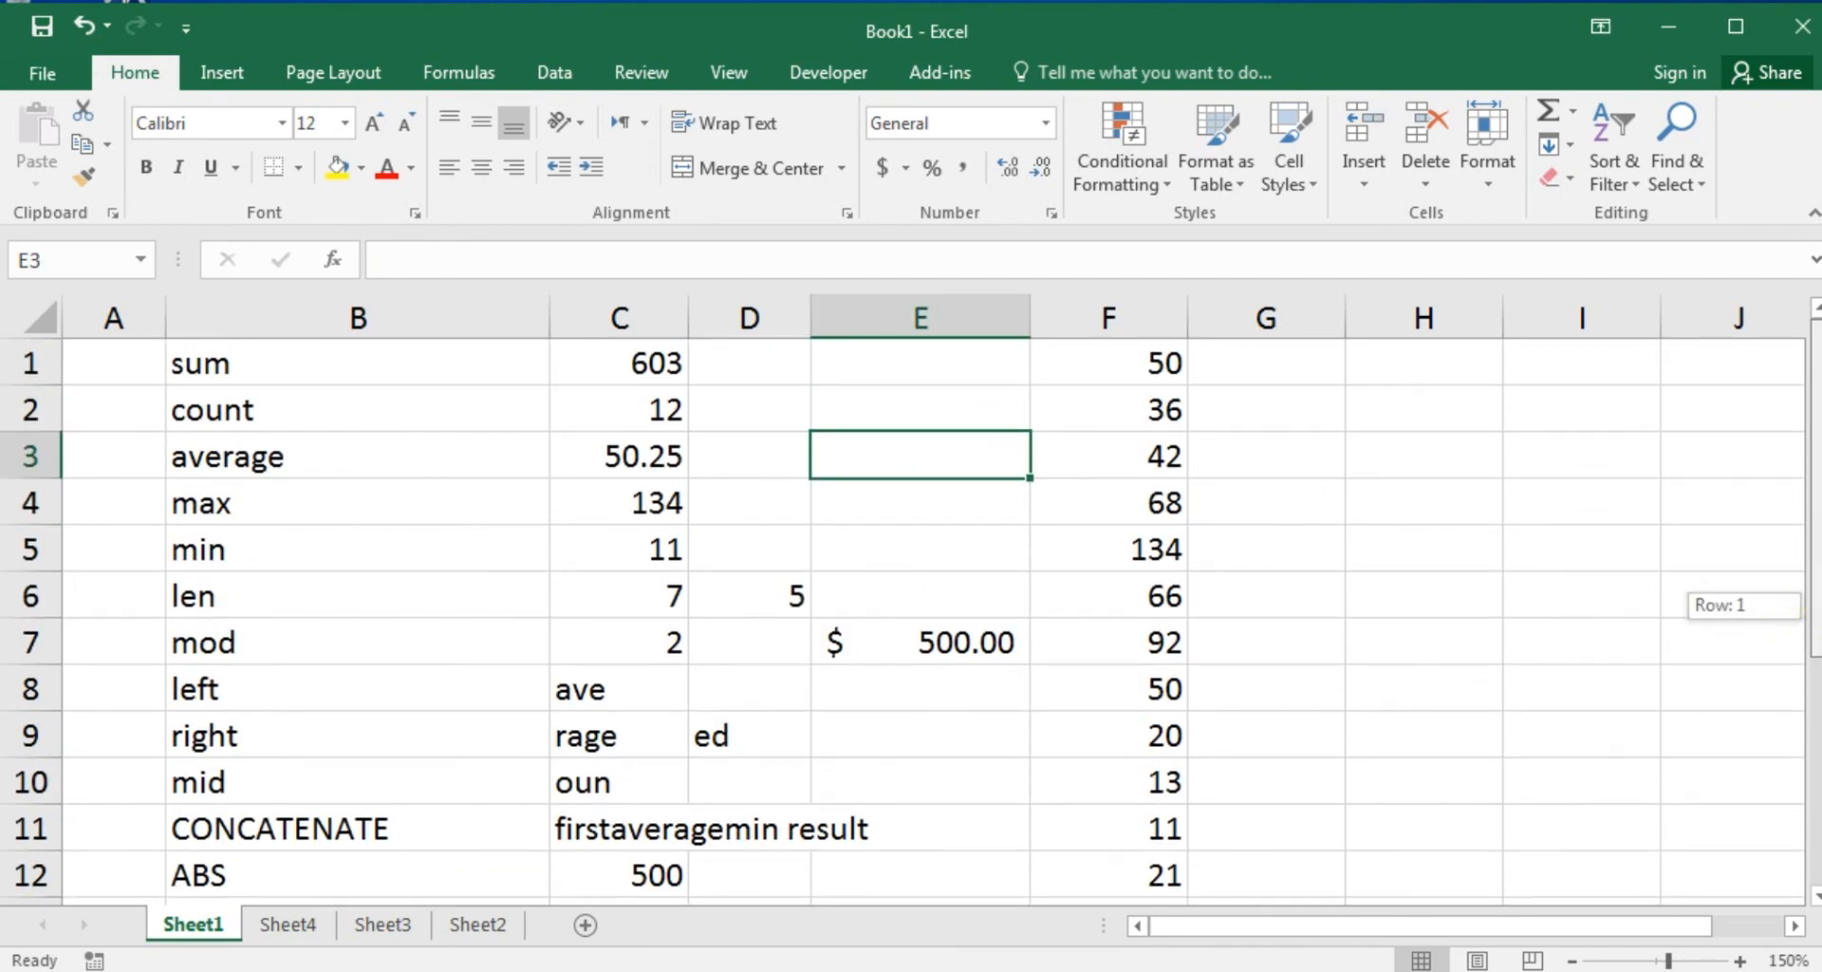
click(1403, 399)
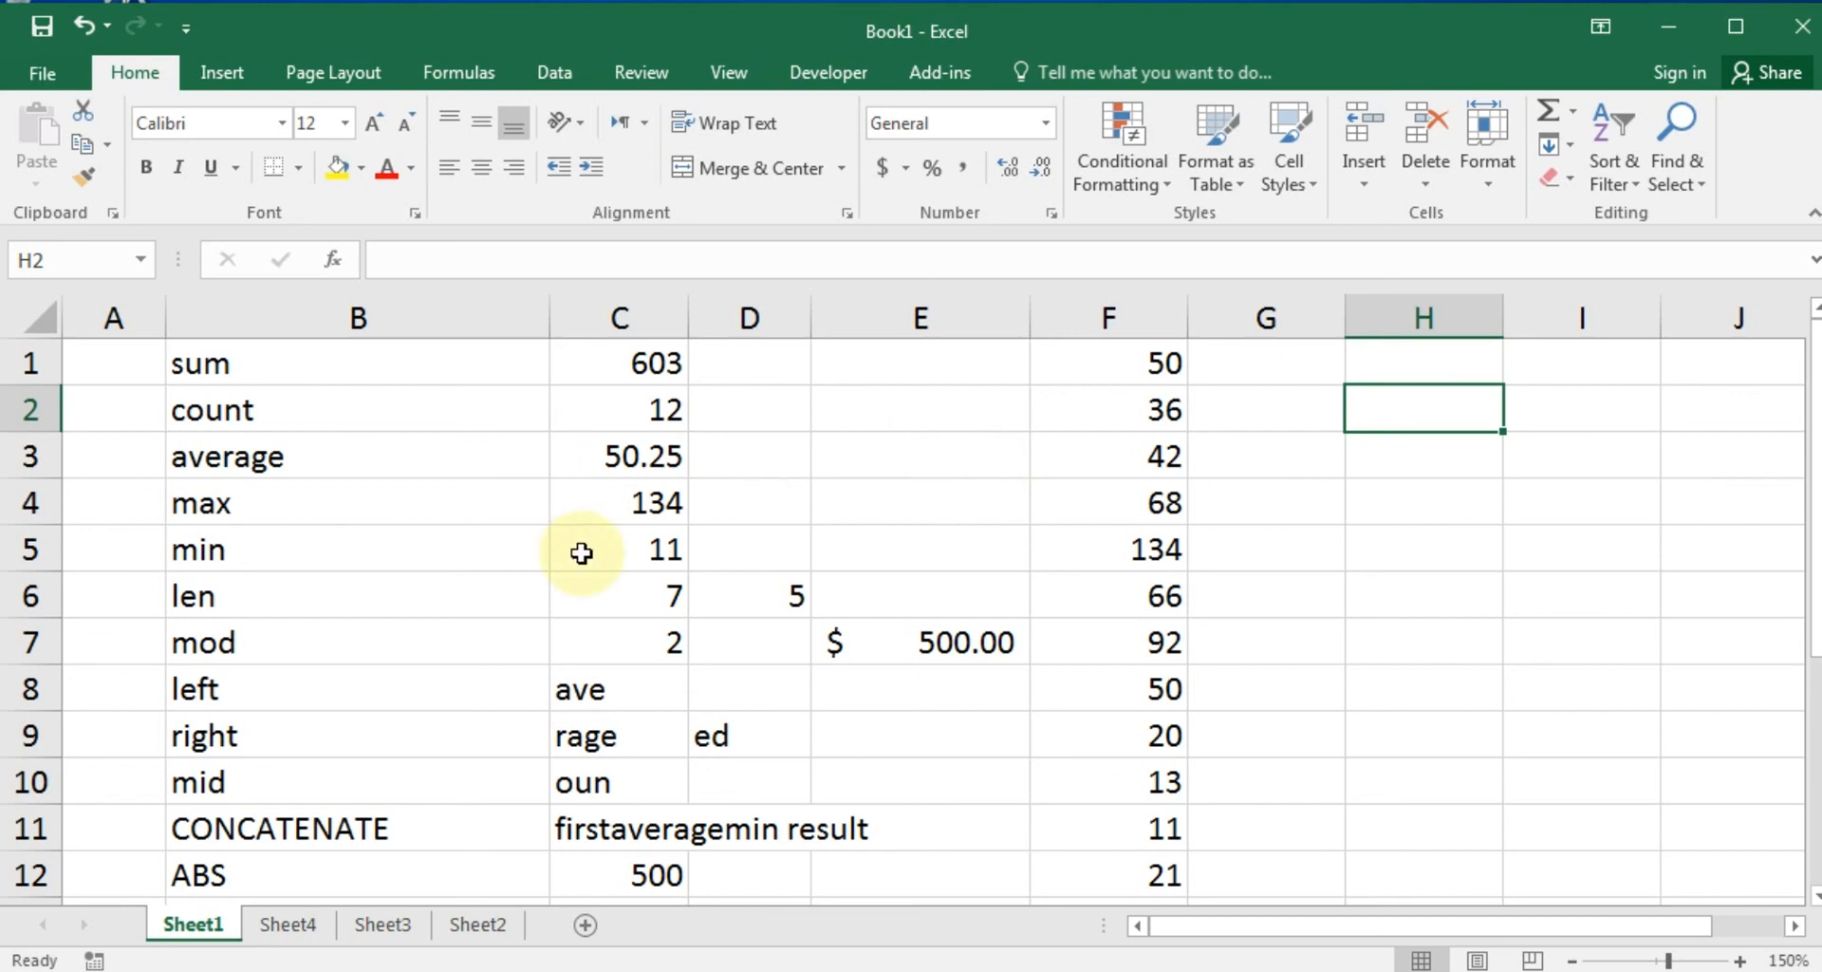
click(867, 482)
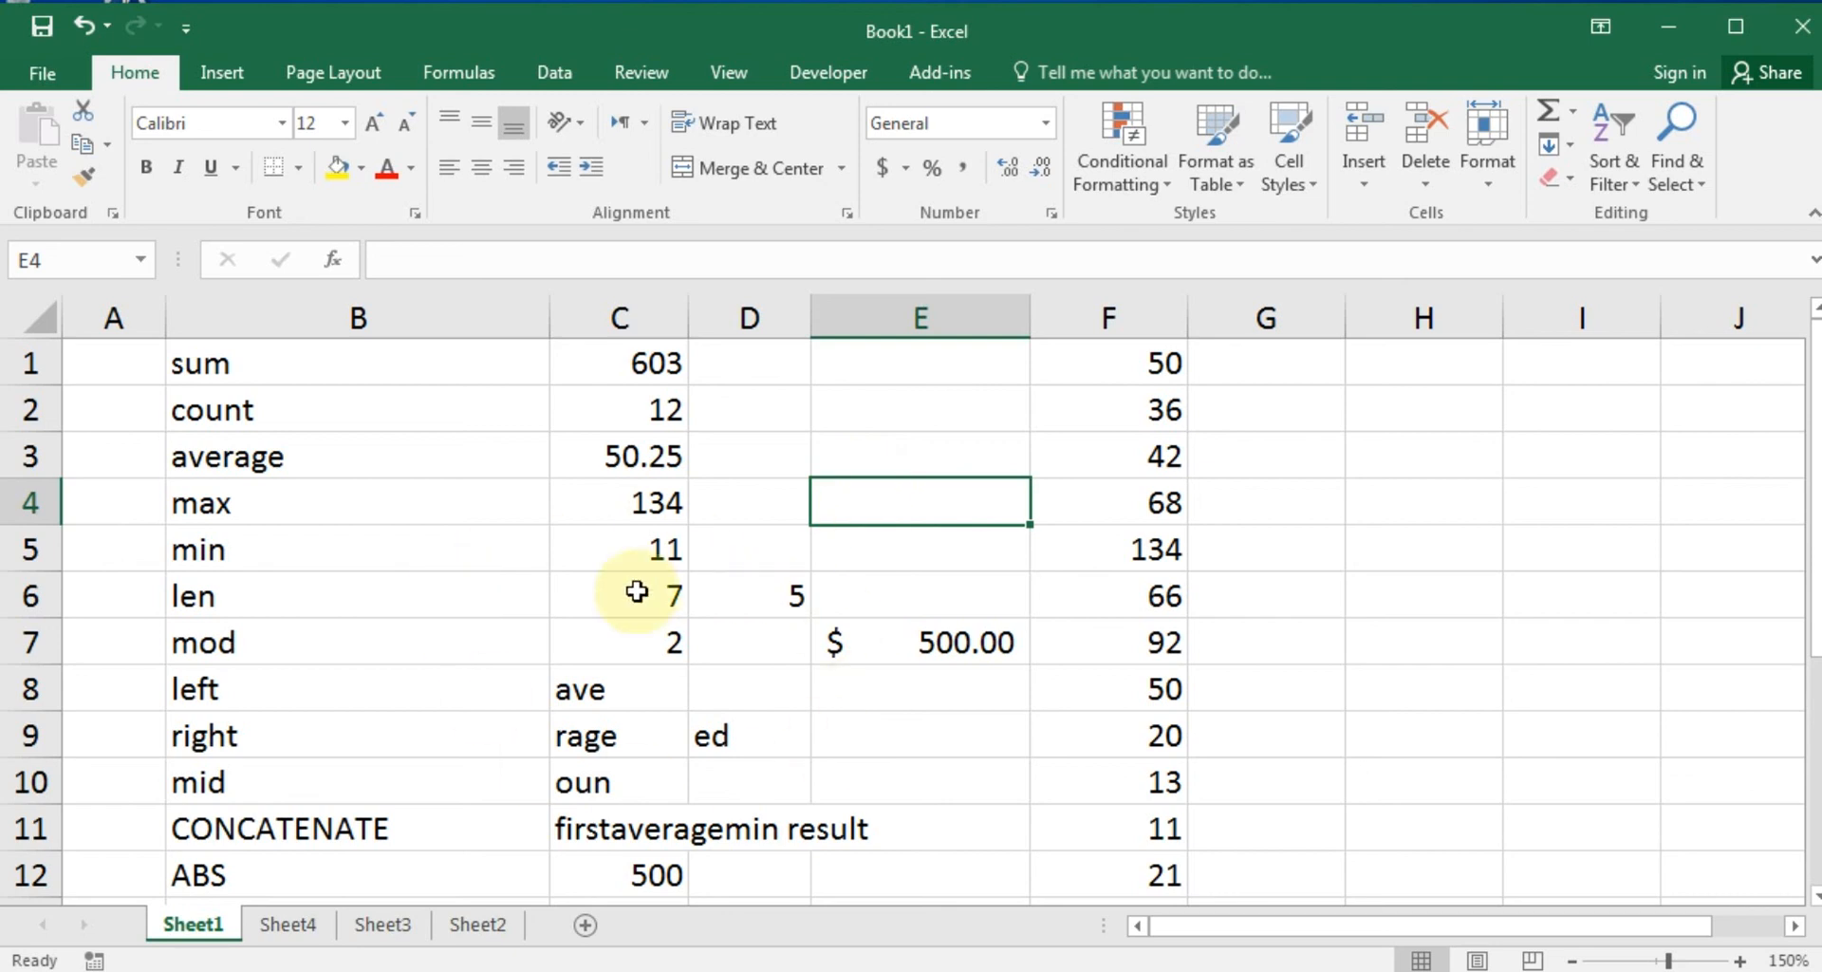
click(1296, 607)
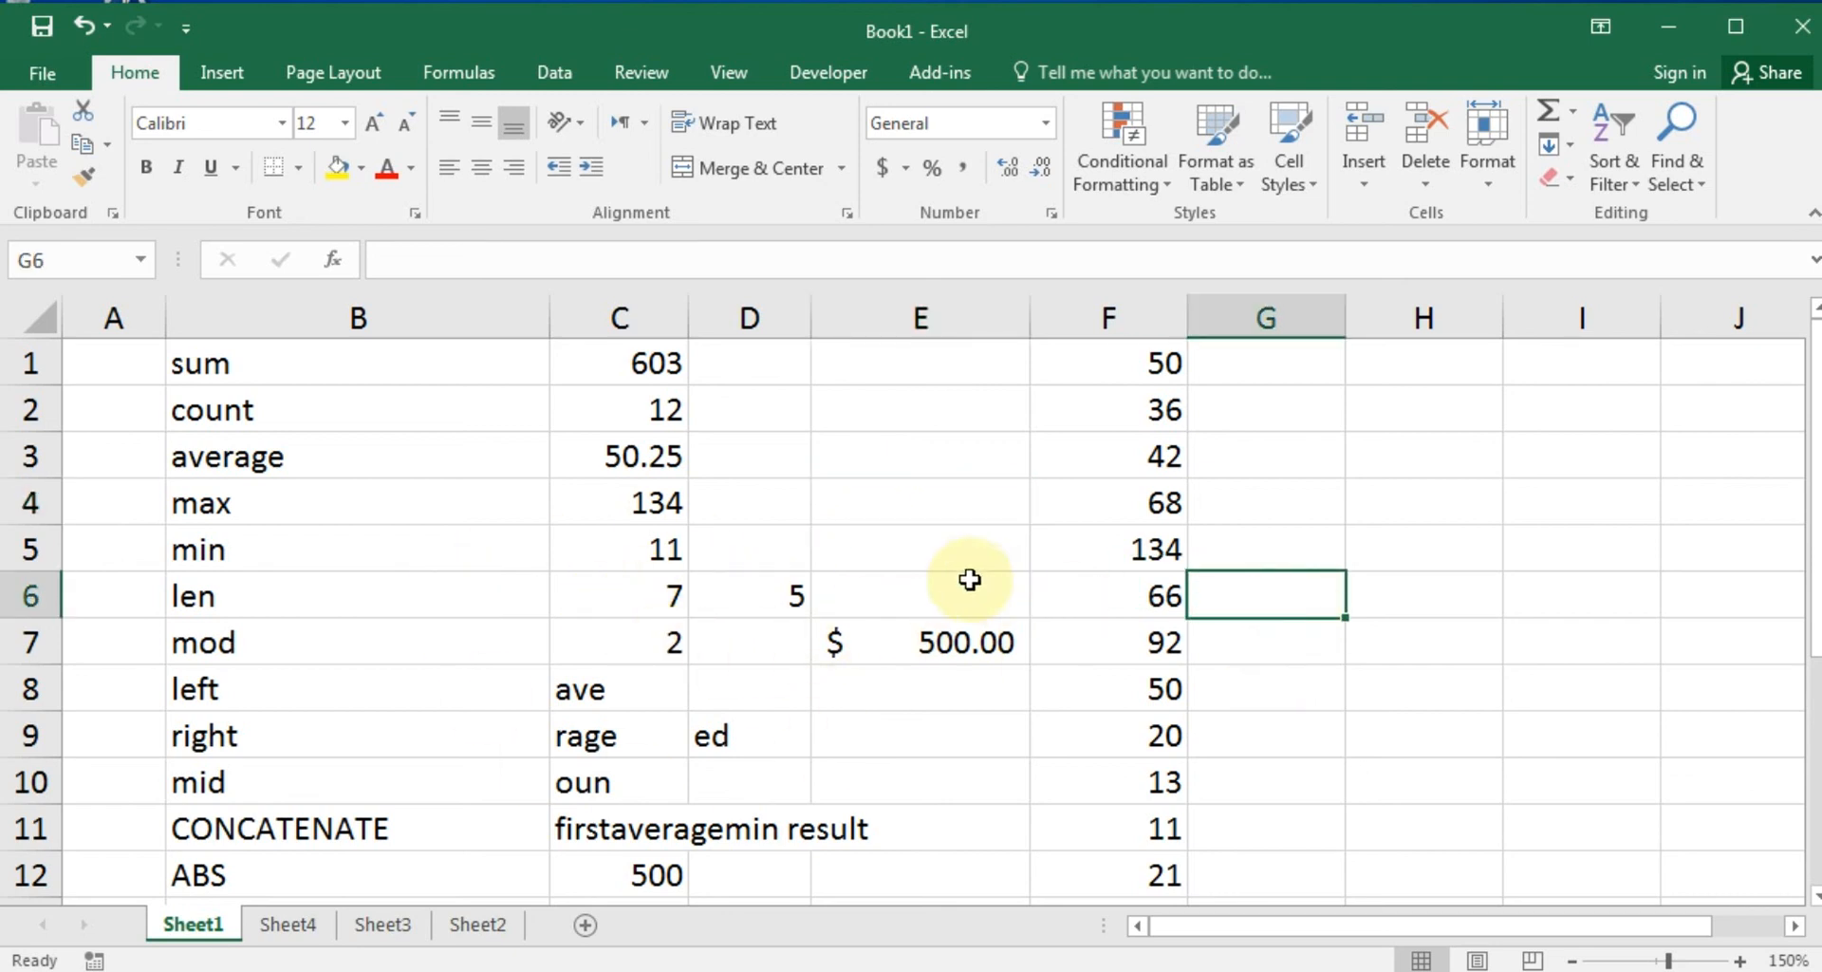
drag(131, 359, 1285, 883)
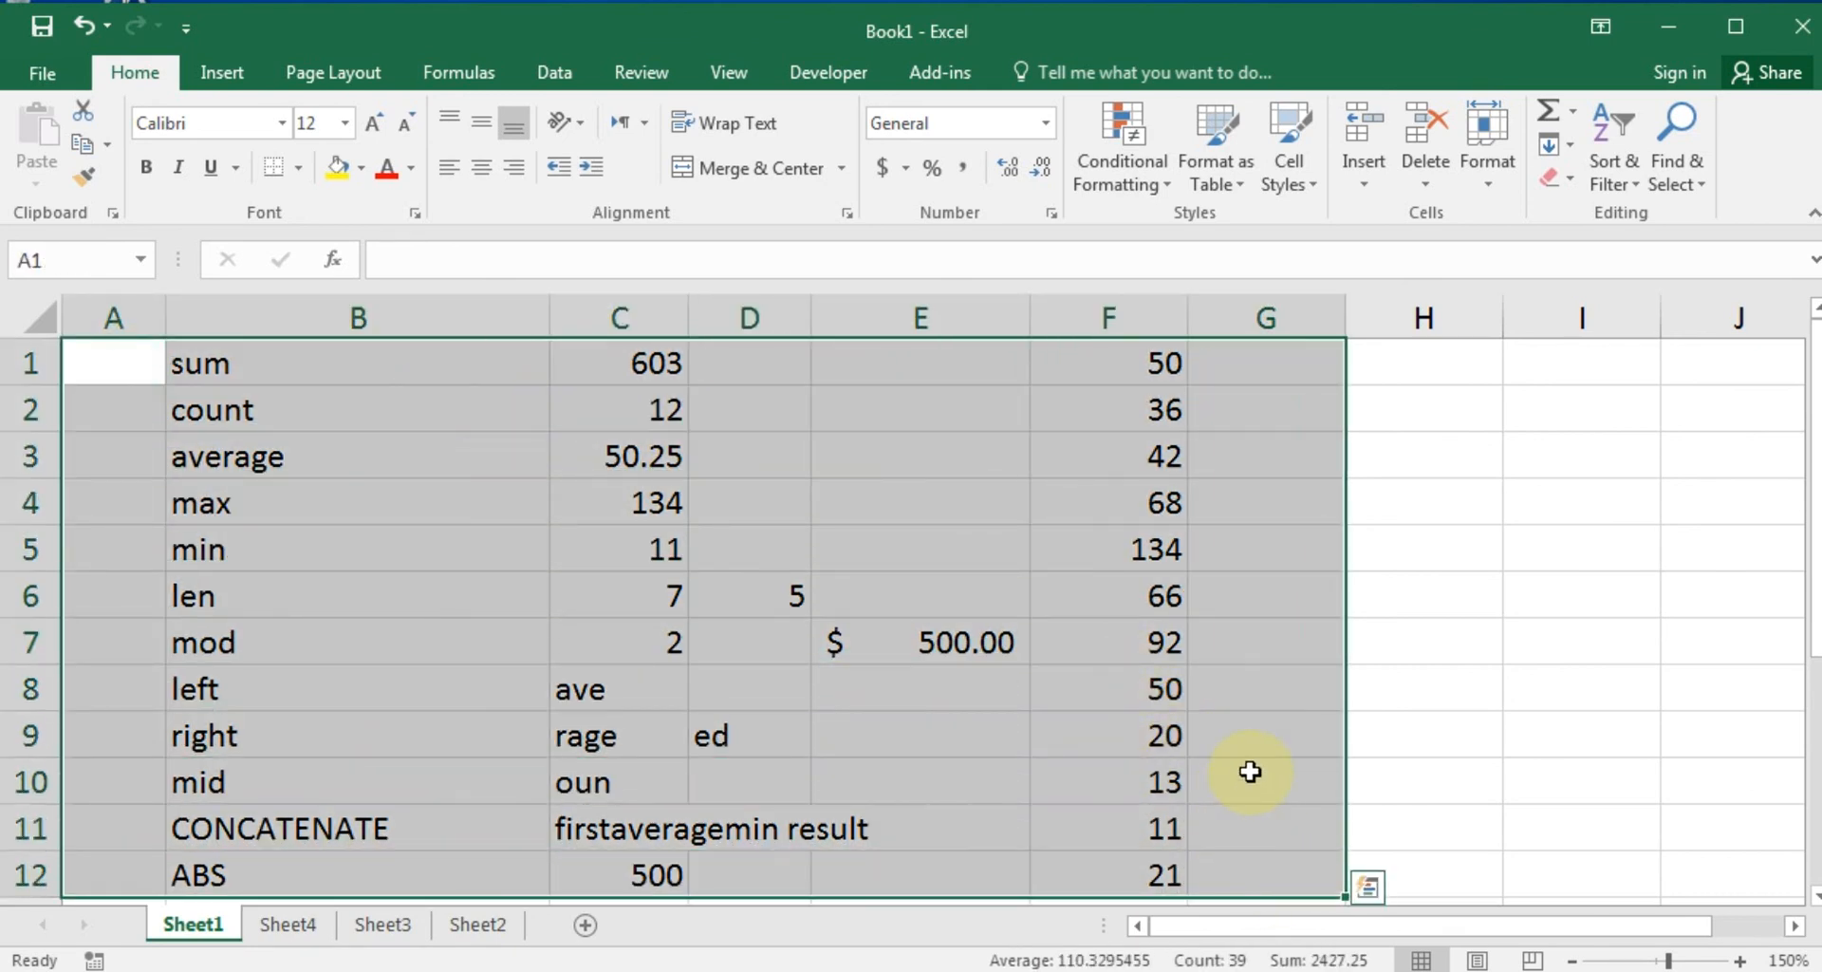
click(1025, 413)
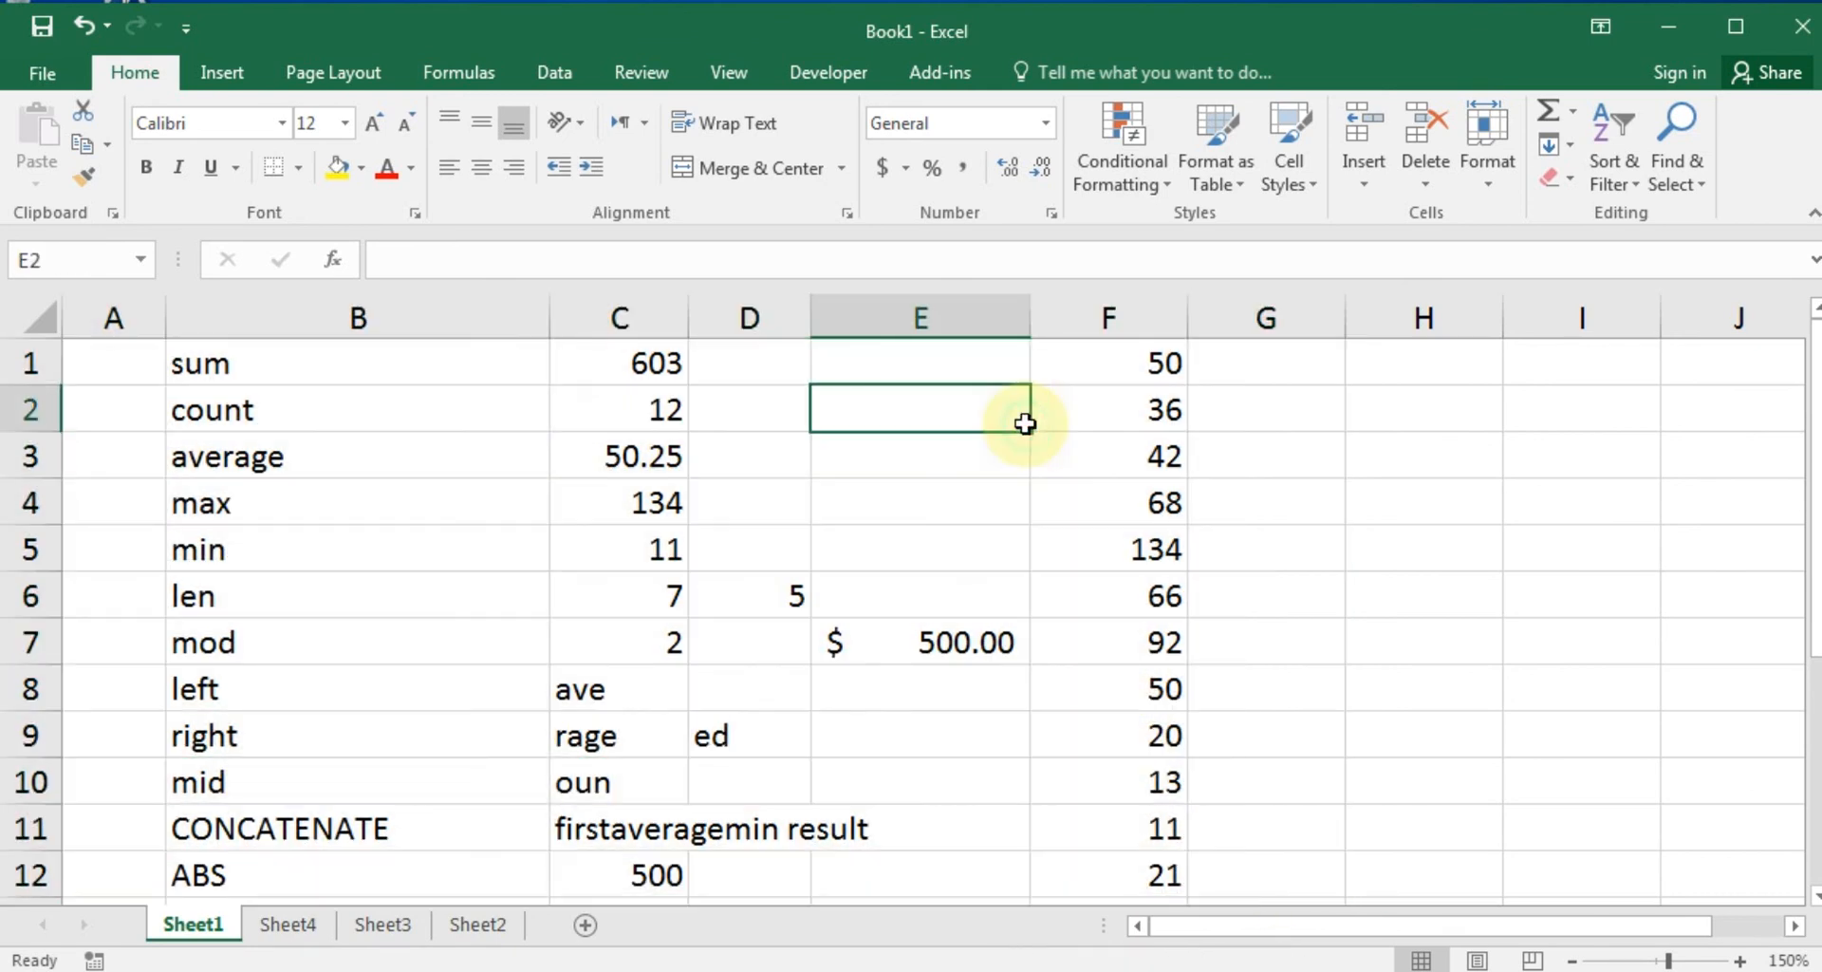
click(933, 505)
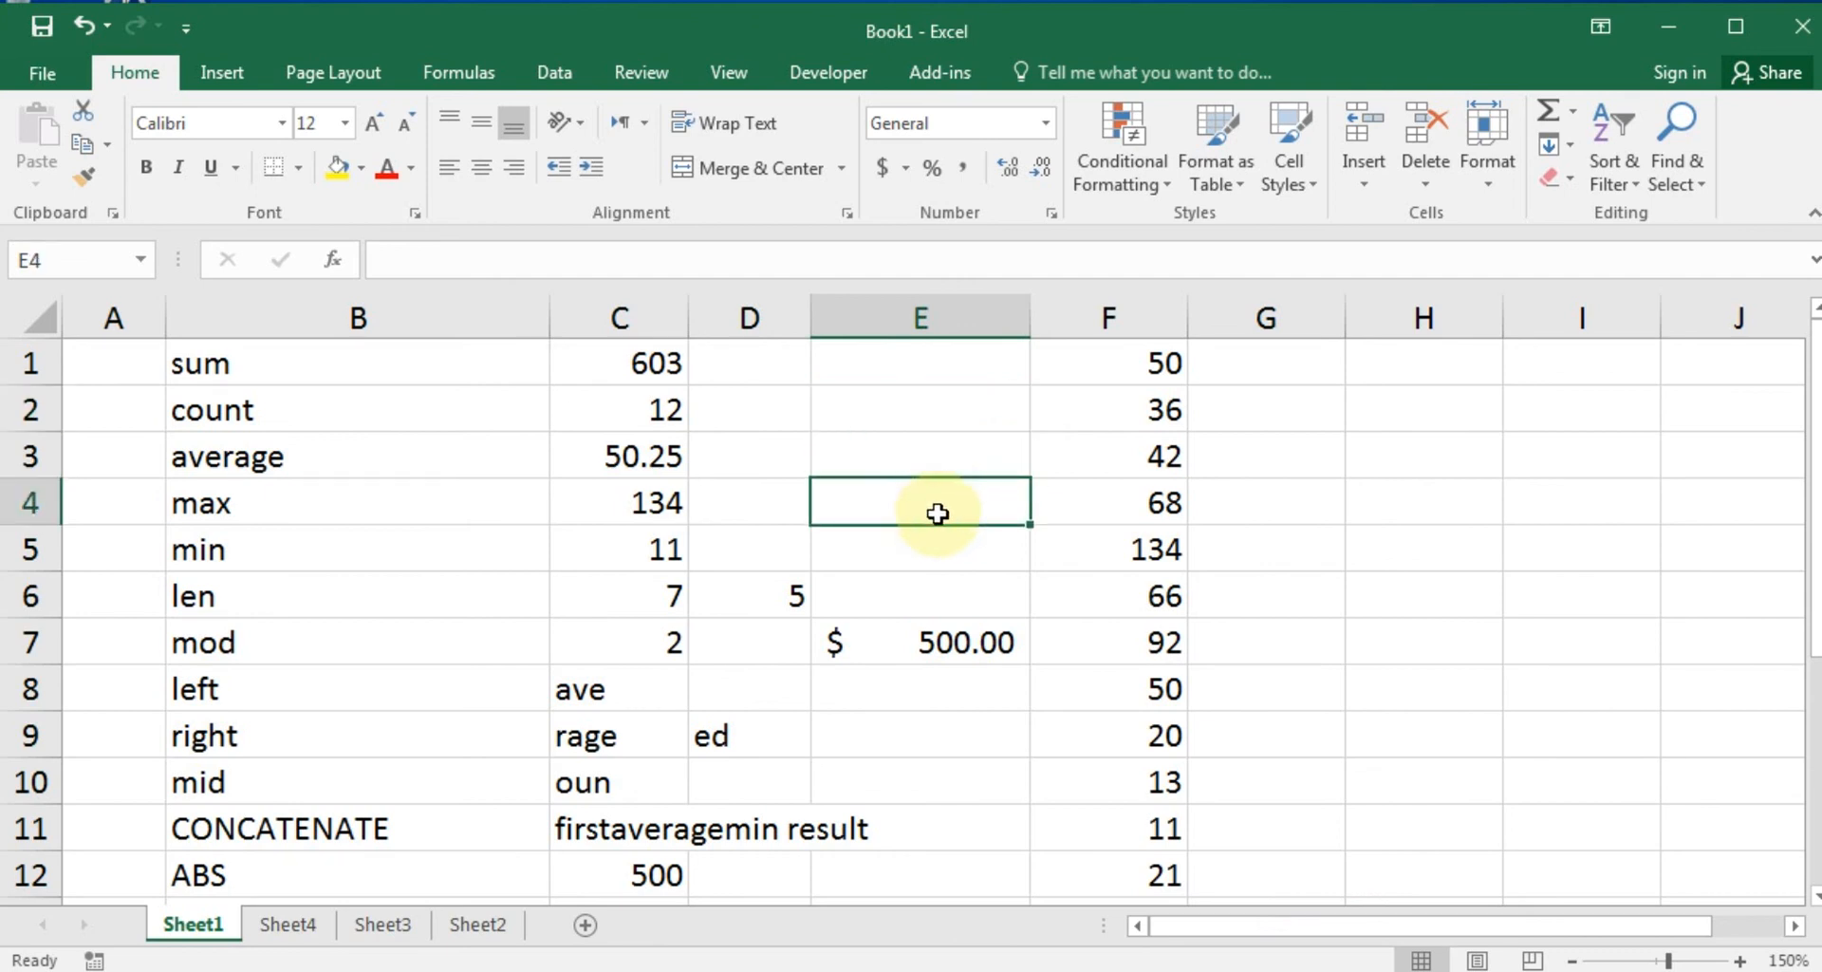
key(Left)
key(Down)
click(957, 472)
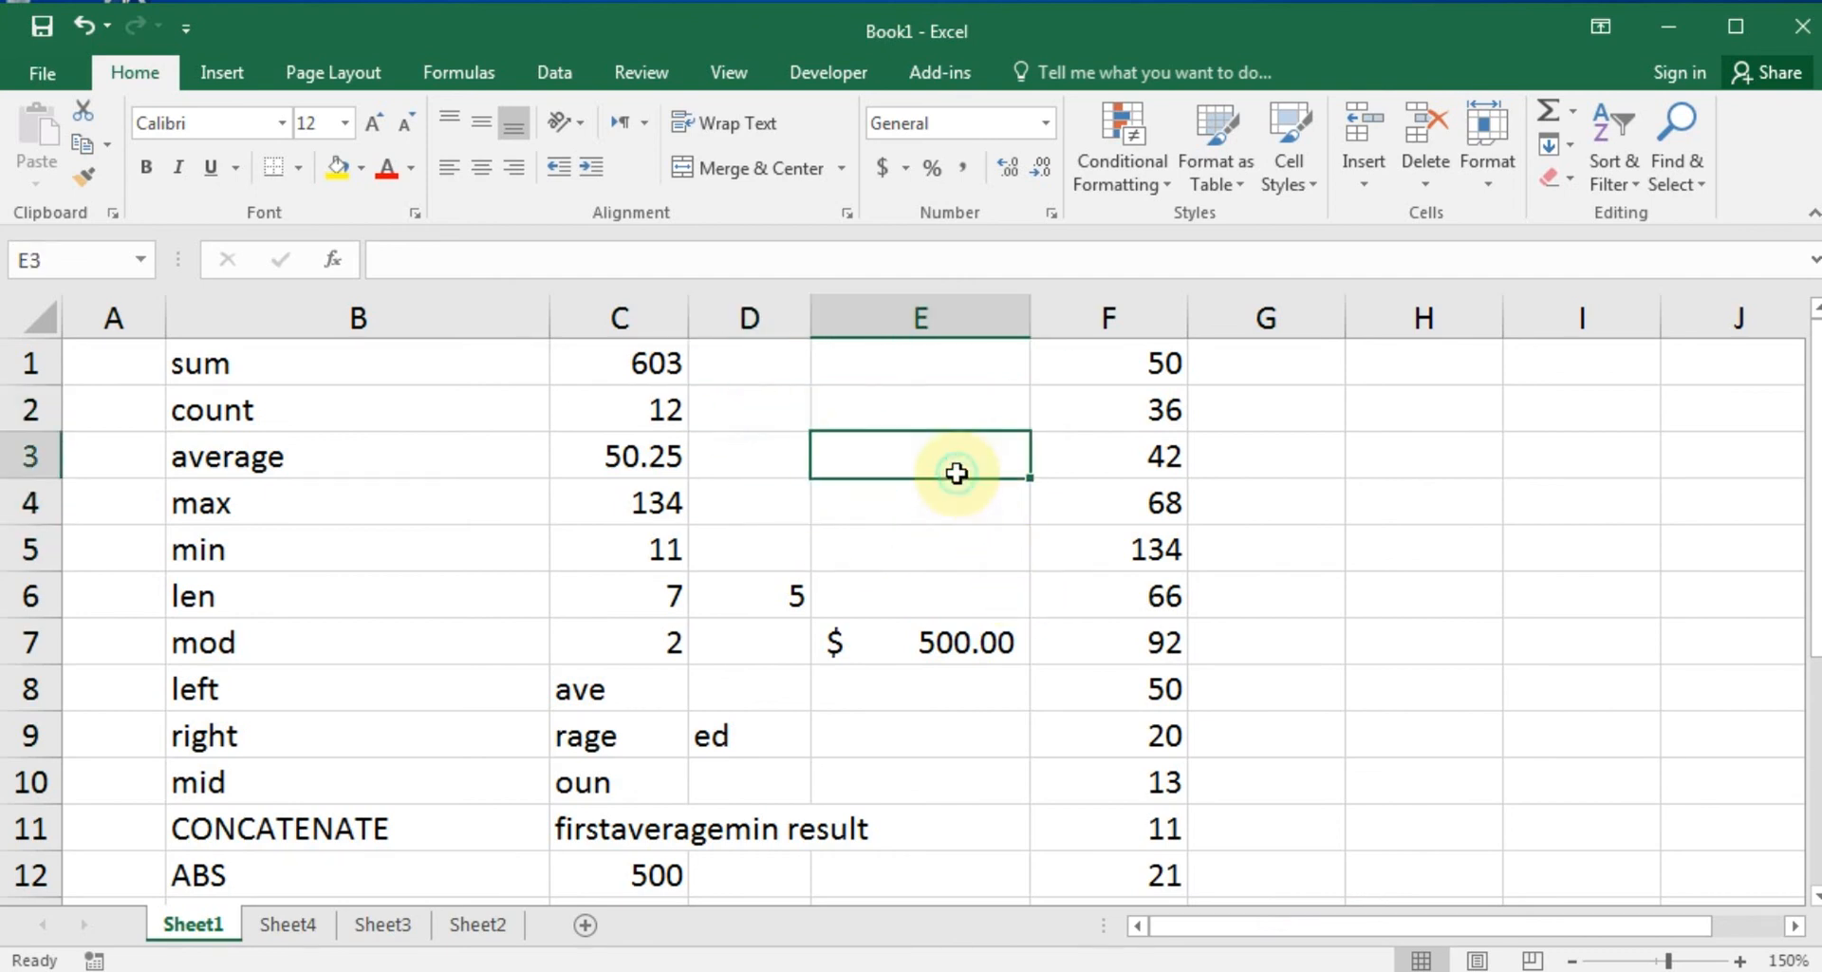
click(975, 744)
click(907, 482)
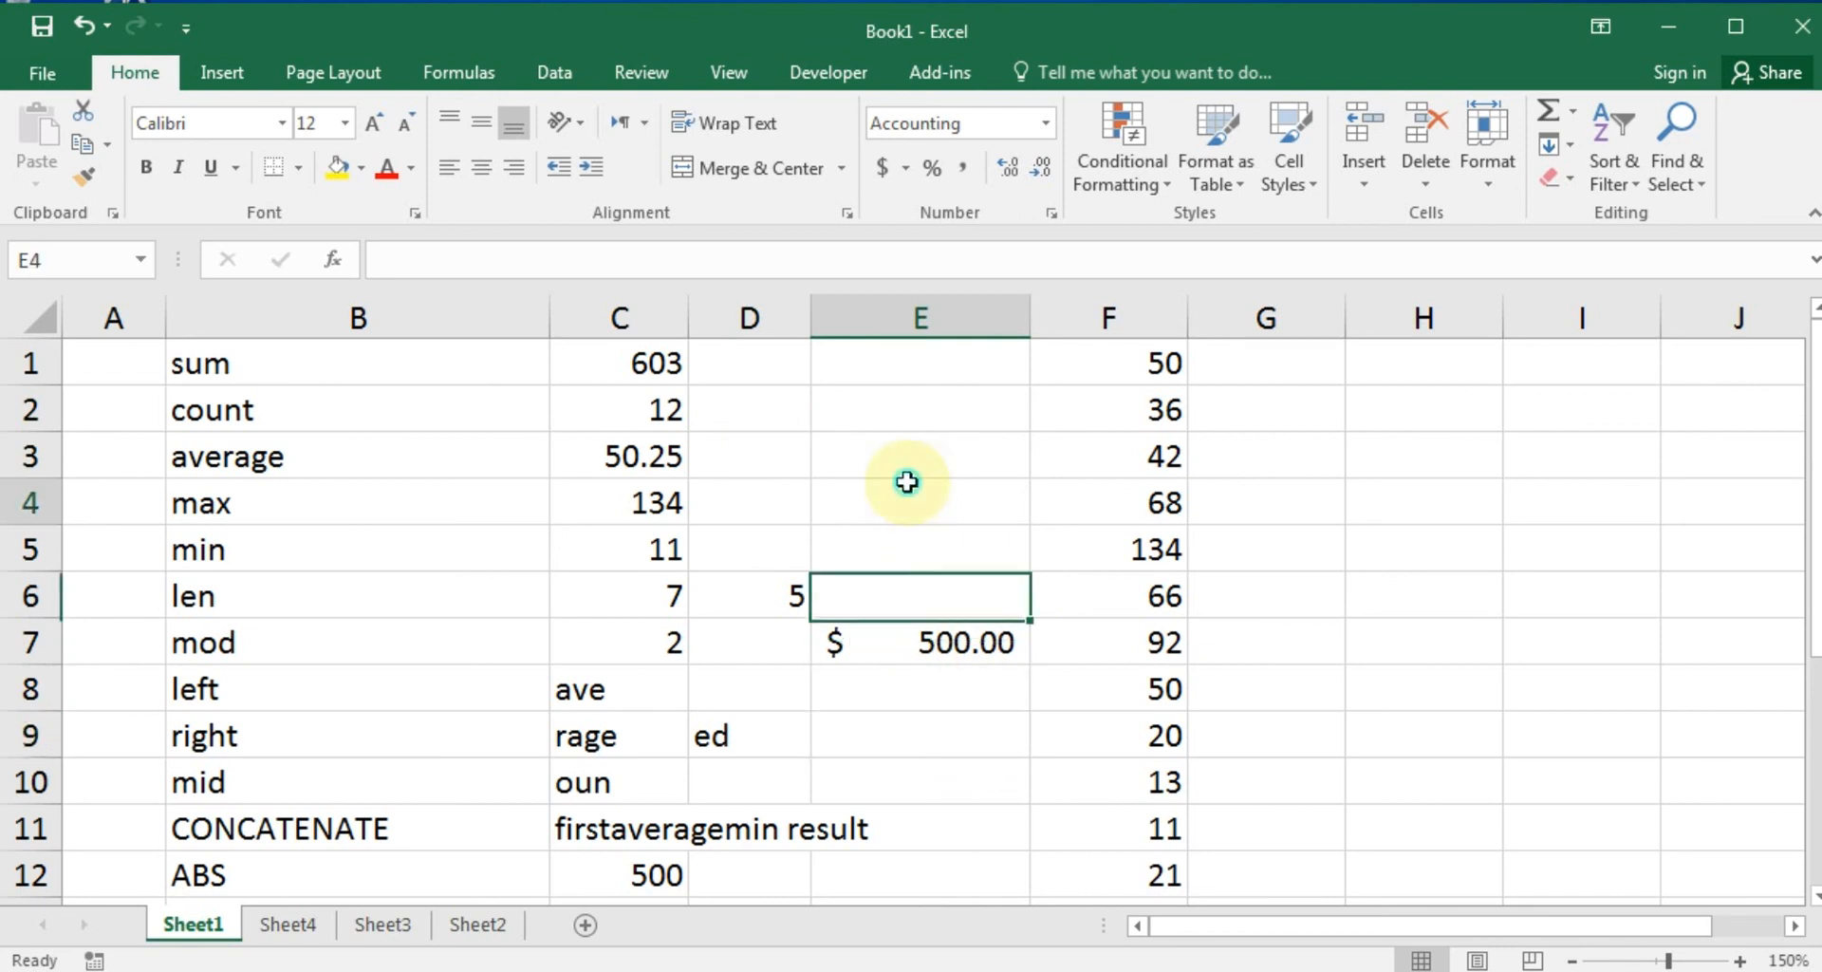